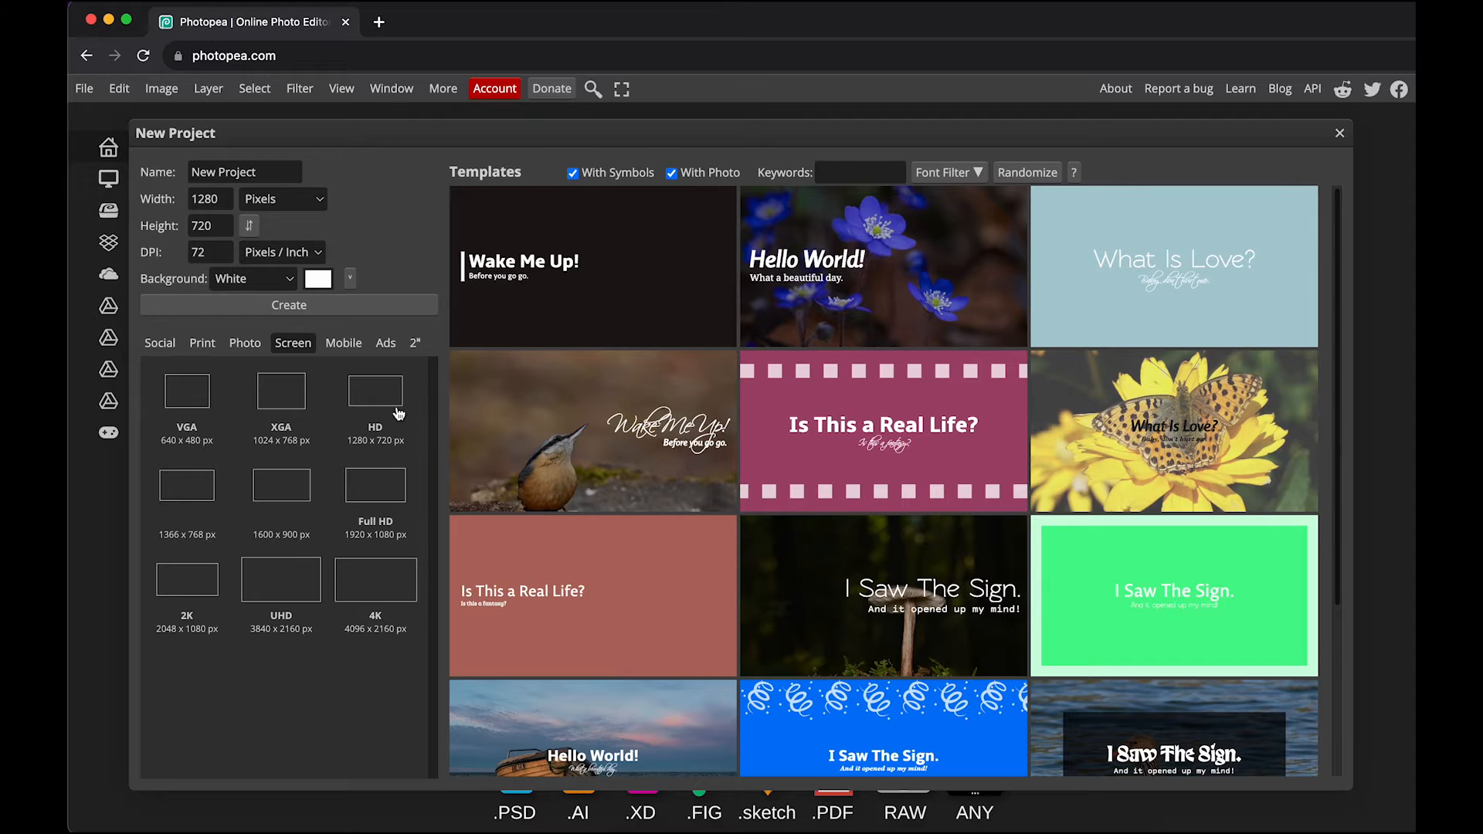
# Create a new project named NAME-Emoji-Project from the HD 1280 x 720 px screen preset
pyautogui.click(392, 407)
pyautogui.click(256, 173)
pyautogui.tripleClick(256, 173)
pyautogui.write('NAME')
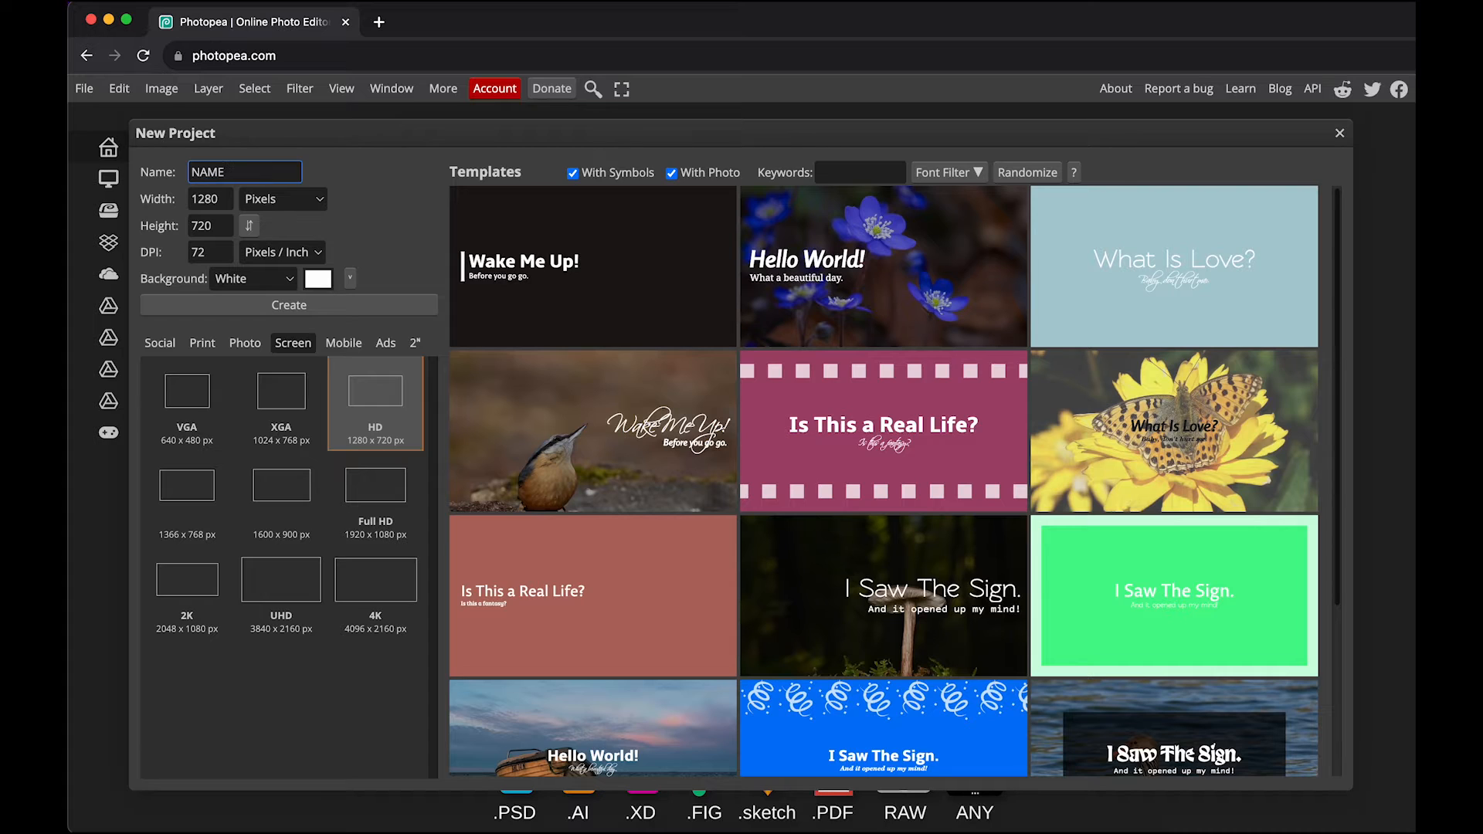
pyautogui.write('-Emoji-Project')
pyautogui.click(394, 435)
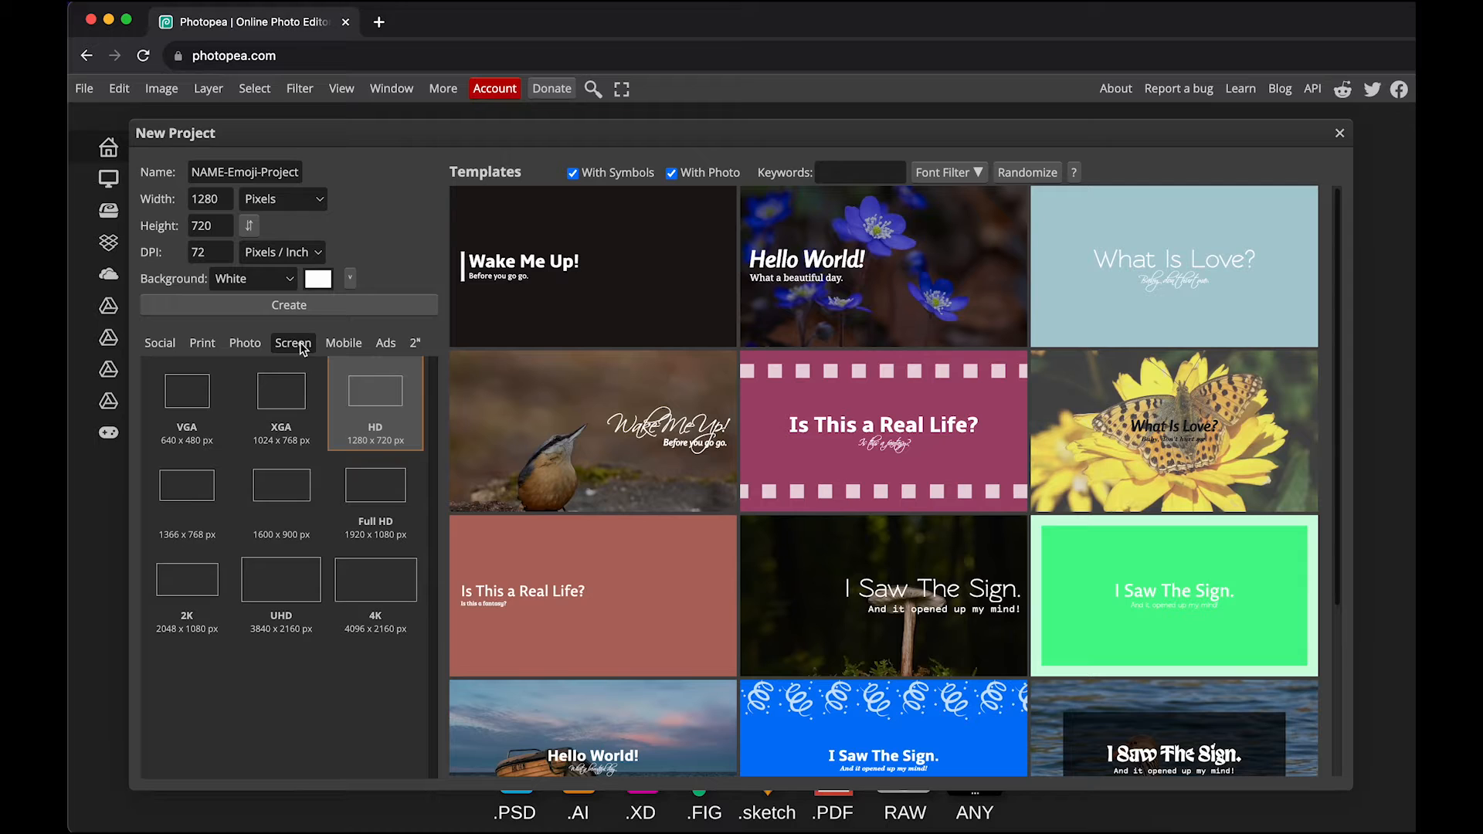
pyautogui.click(329, 309)
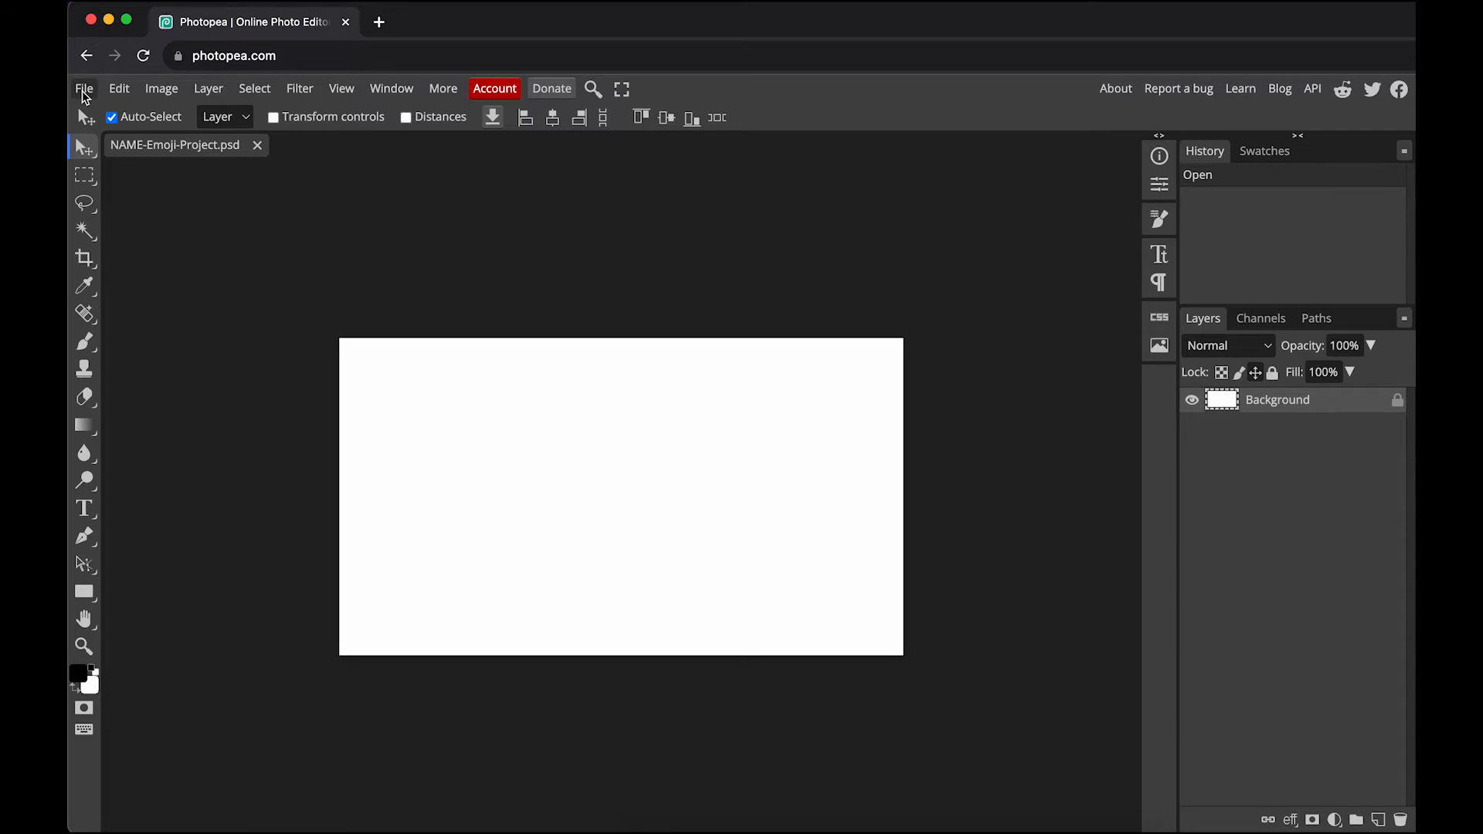
# Search Google Images for "love emoji" in a new browser tab
pyautogui.click(379, 22)
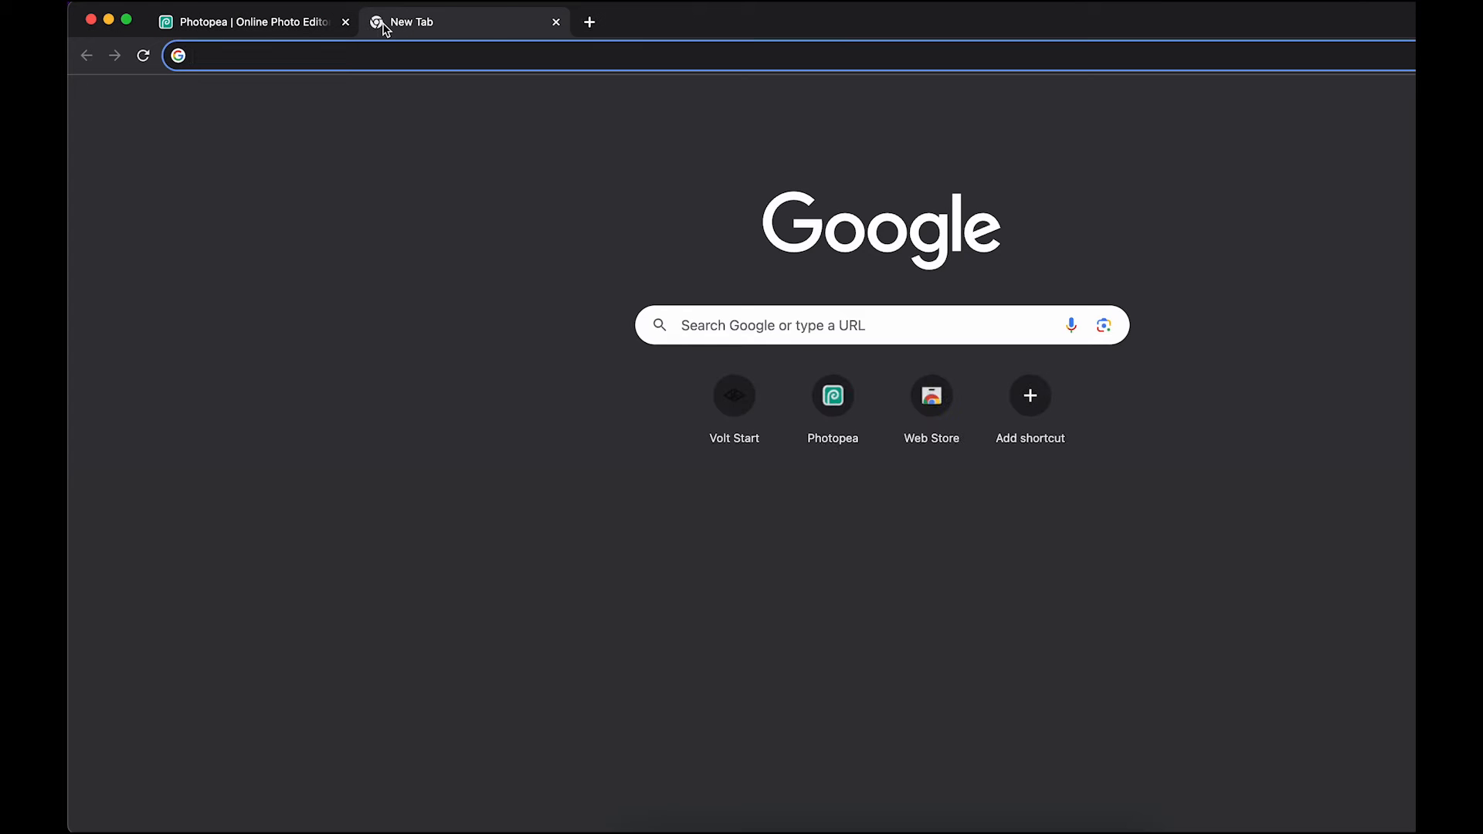
pyautogui.write('love e')
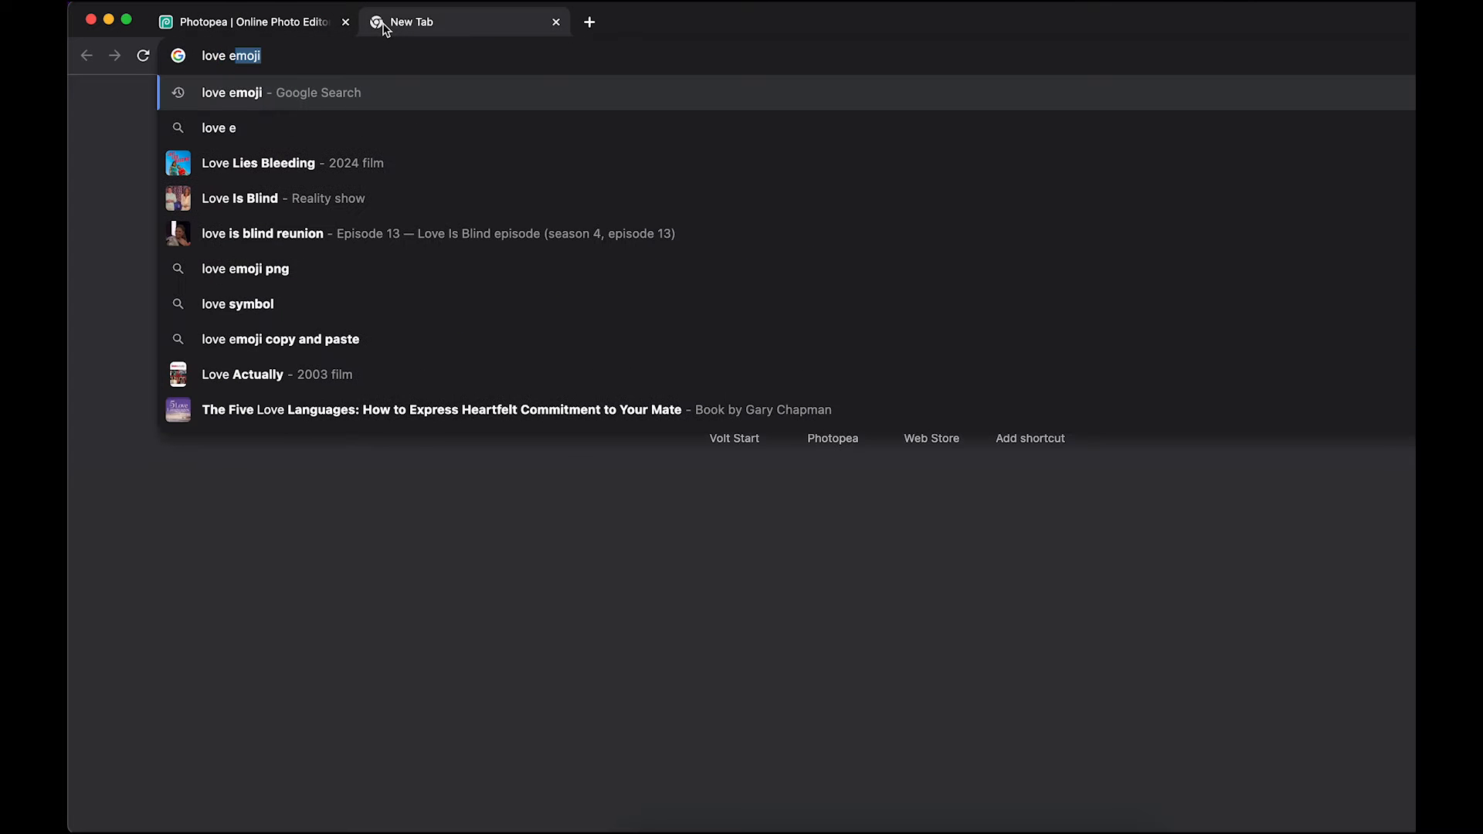
pyautogui.write('moji')
pyautogui.press('Return')
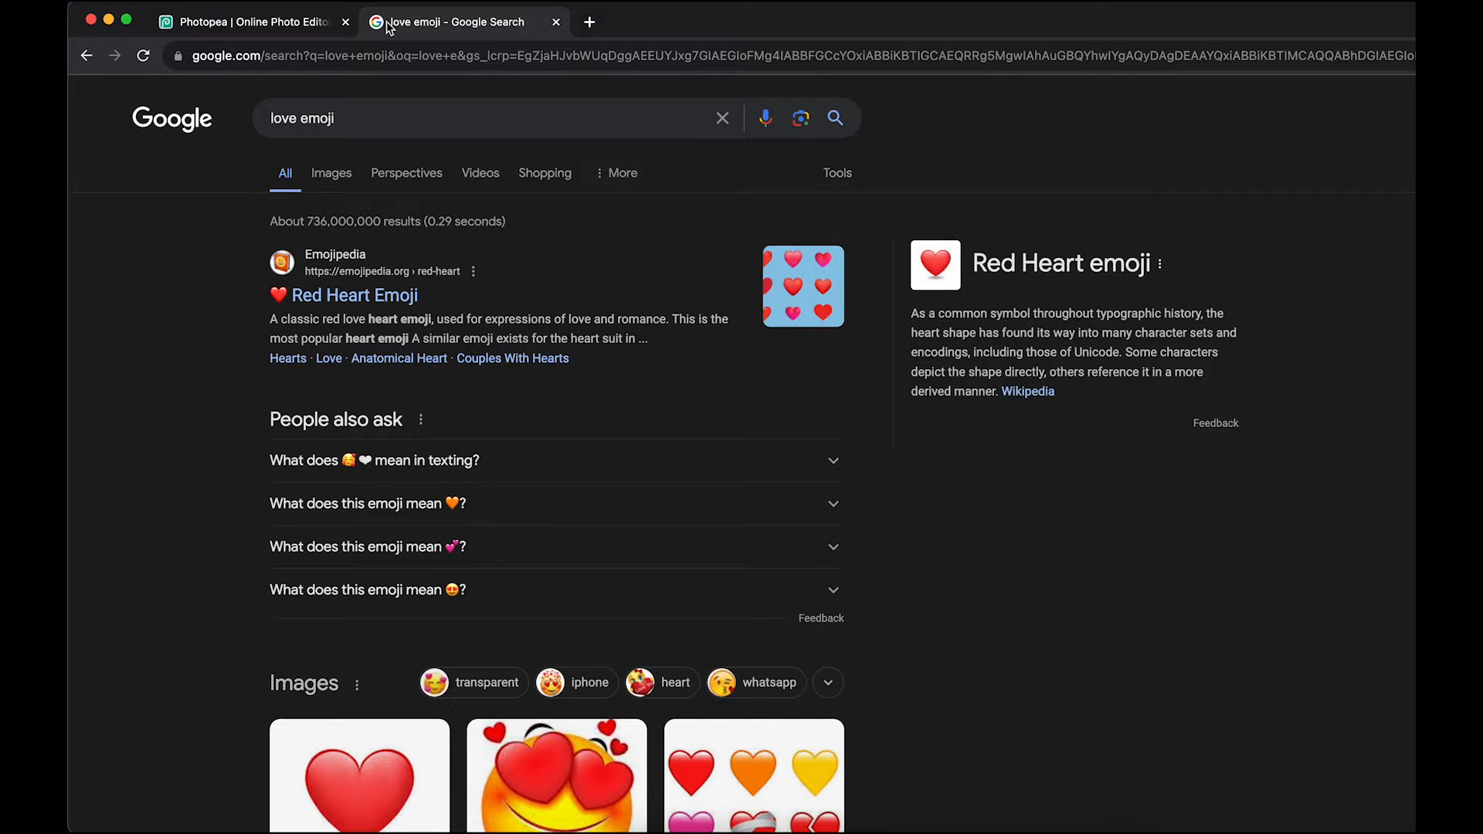
pyautogui.click(332, 177)
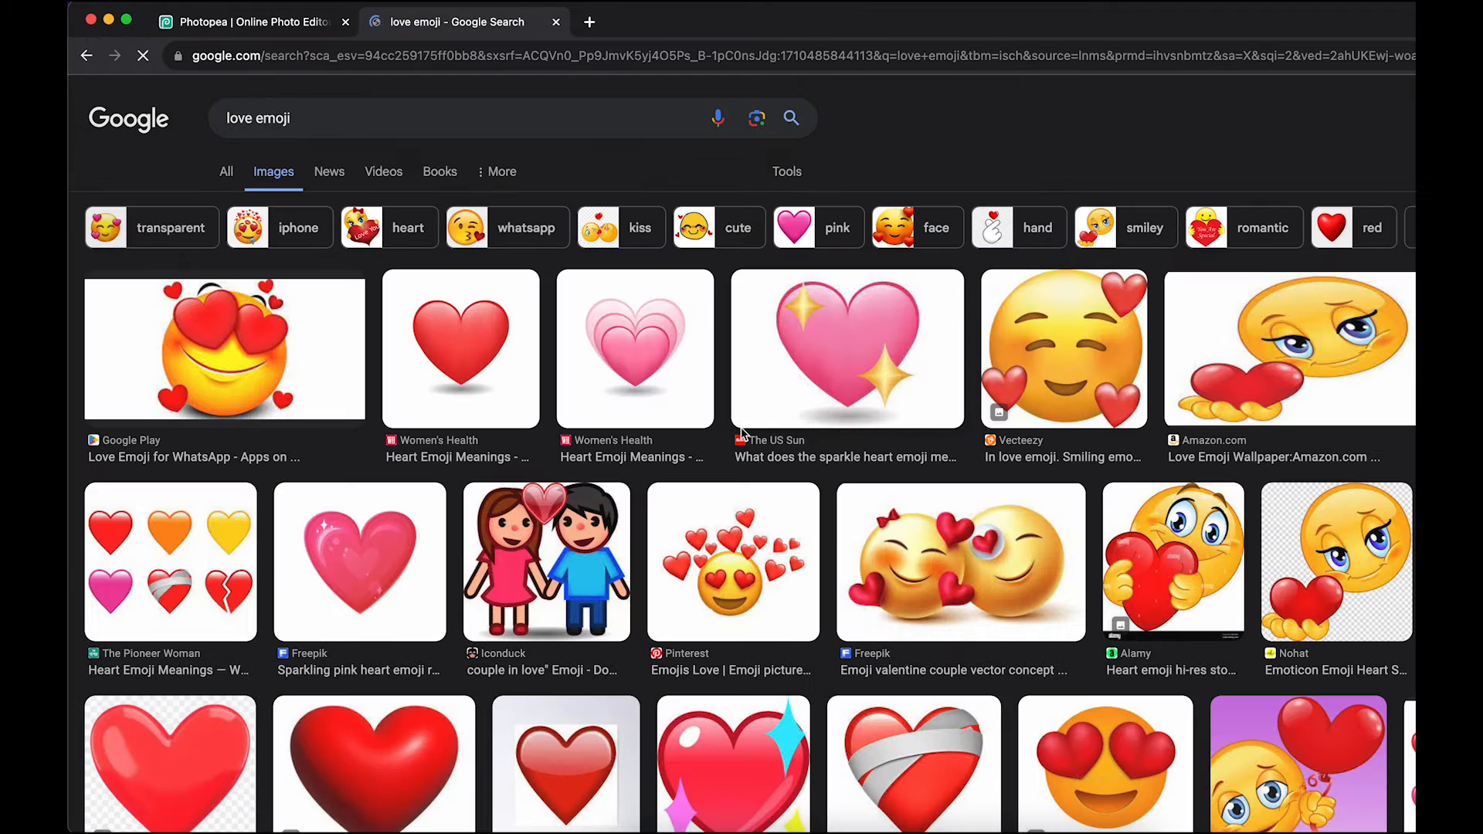
# Preview the Vecteezy smiling emoji with three hearts, bring up its image-saving options, and return to the Photopea project
pyautogui.click(1063, 365)
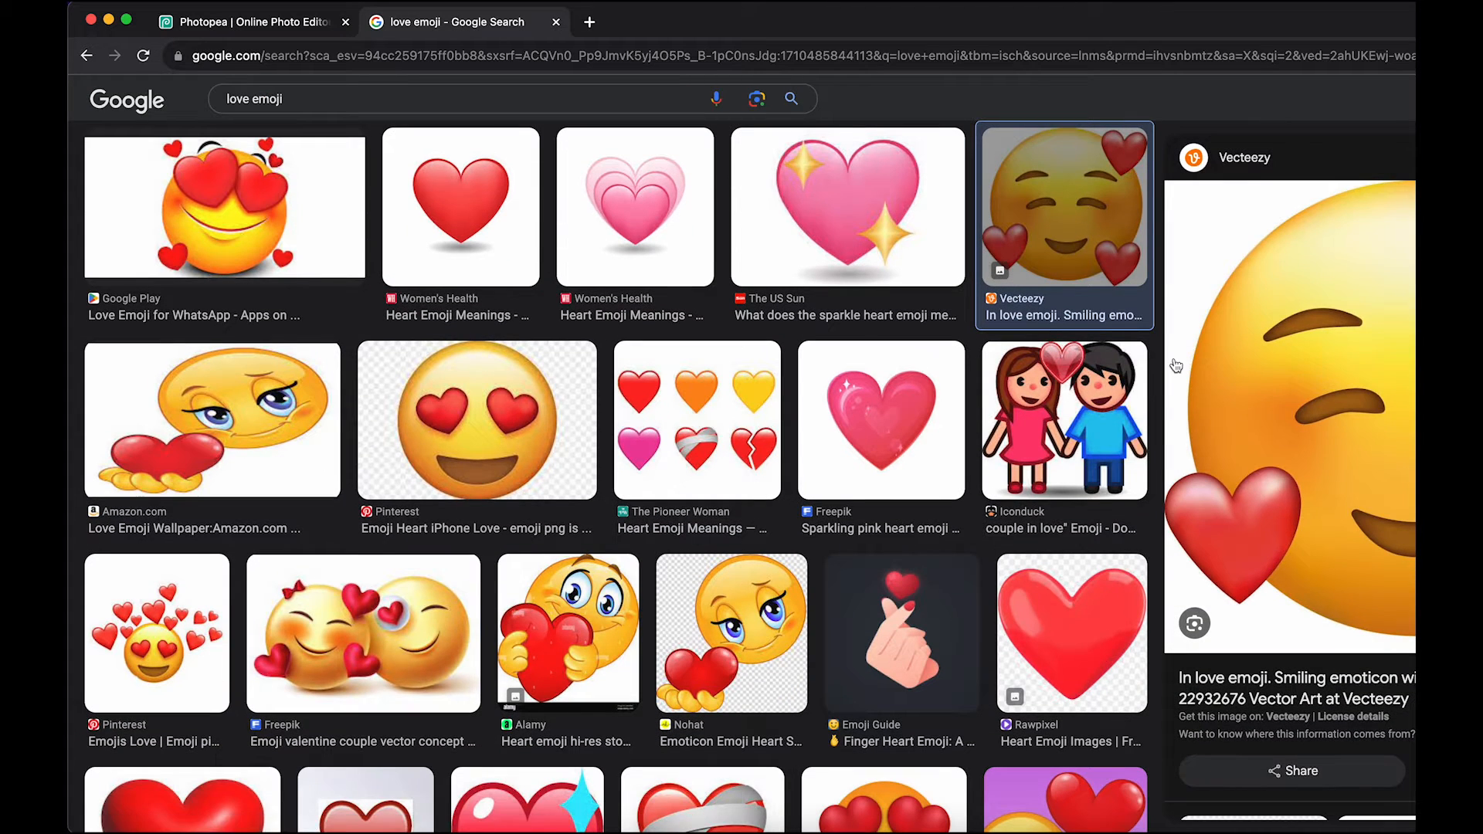
pyautogui.rightClick(1208, 365)
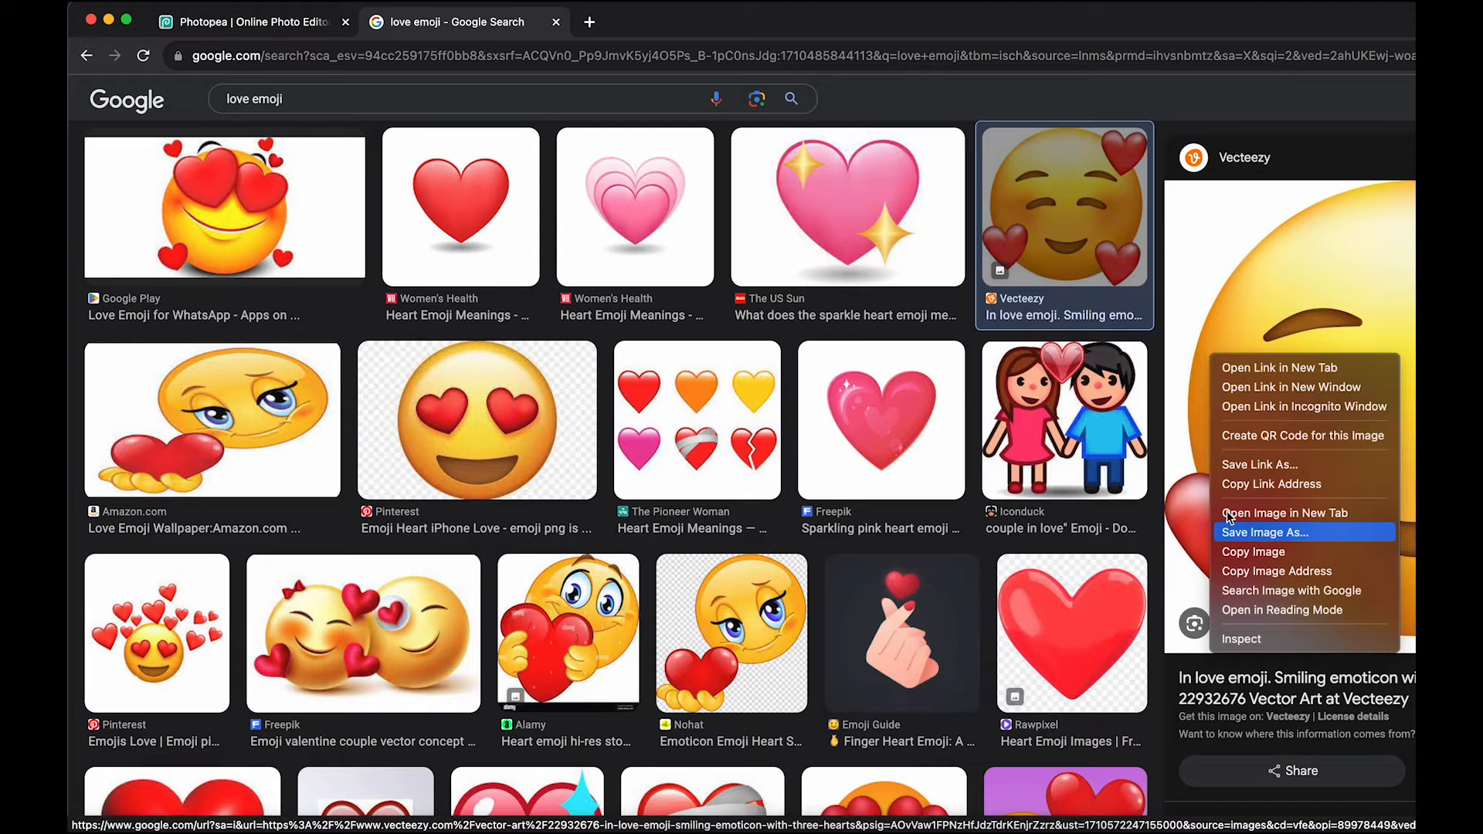
pyautogui.click(281, 34)
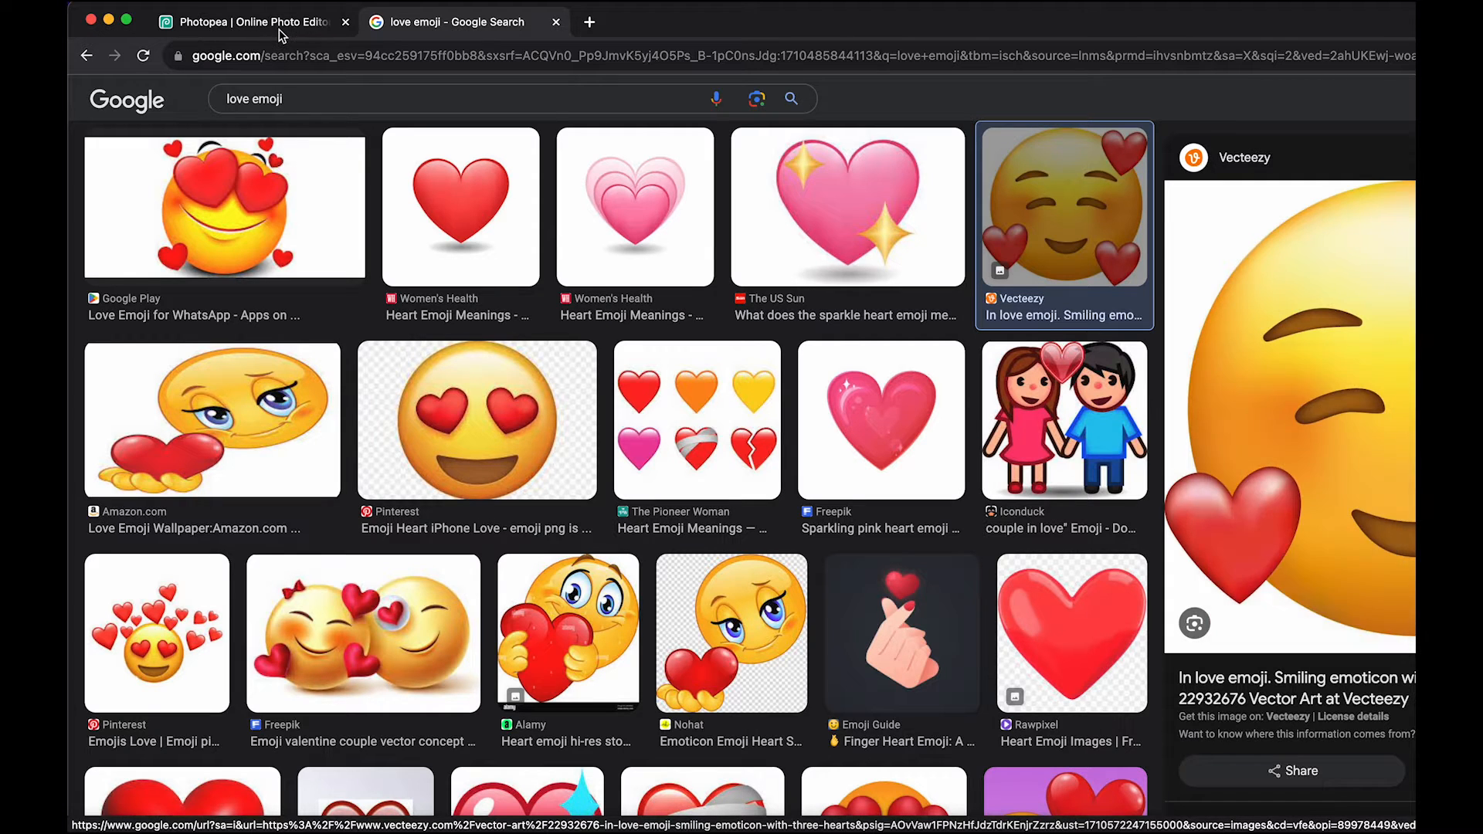
pyautogui.click(281, 28)
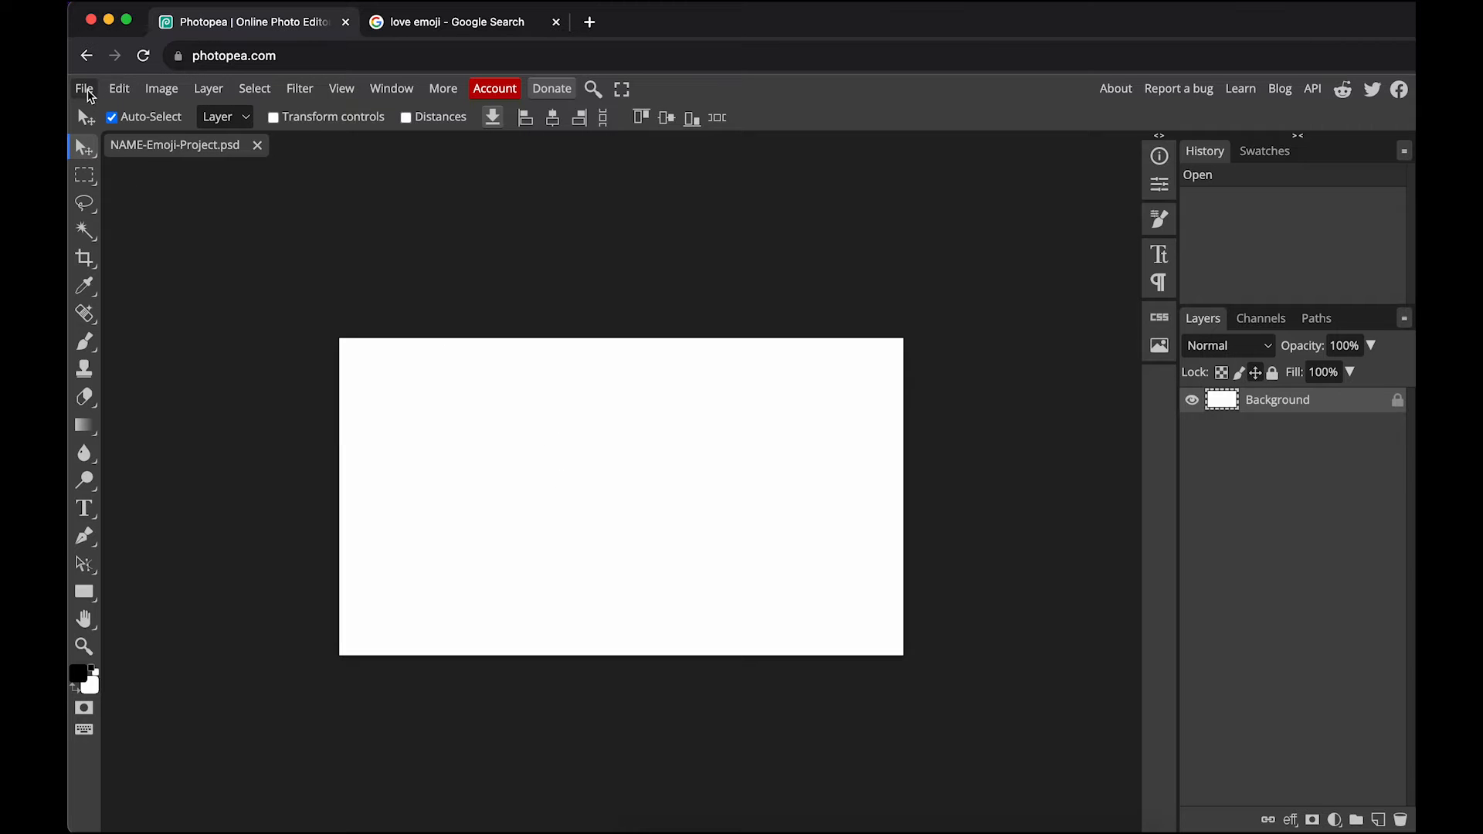
# Place love emoji.jpeg from the Desktop into the project and commit its placement on the canvas
pyautogui.click(87, 91)
pyautogui.click(138, 179)
pyautogui.click(608, 318)
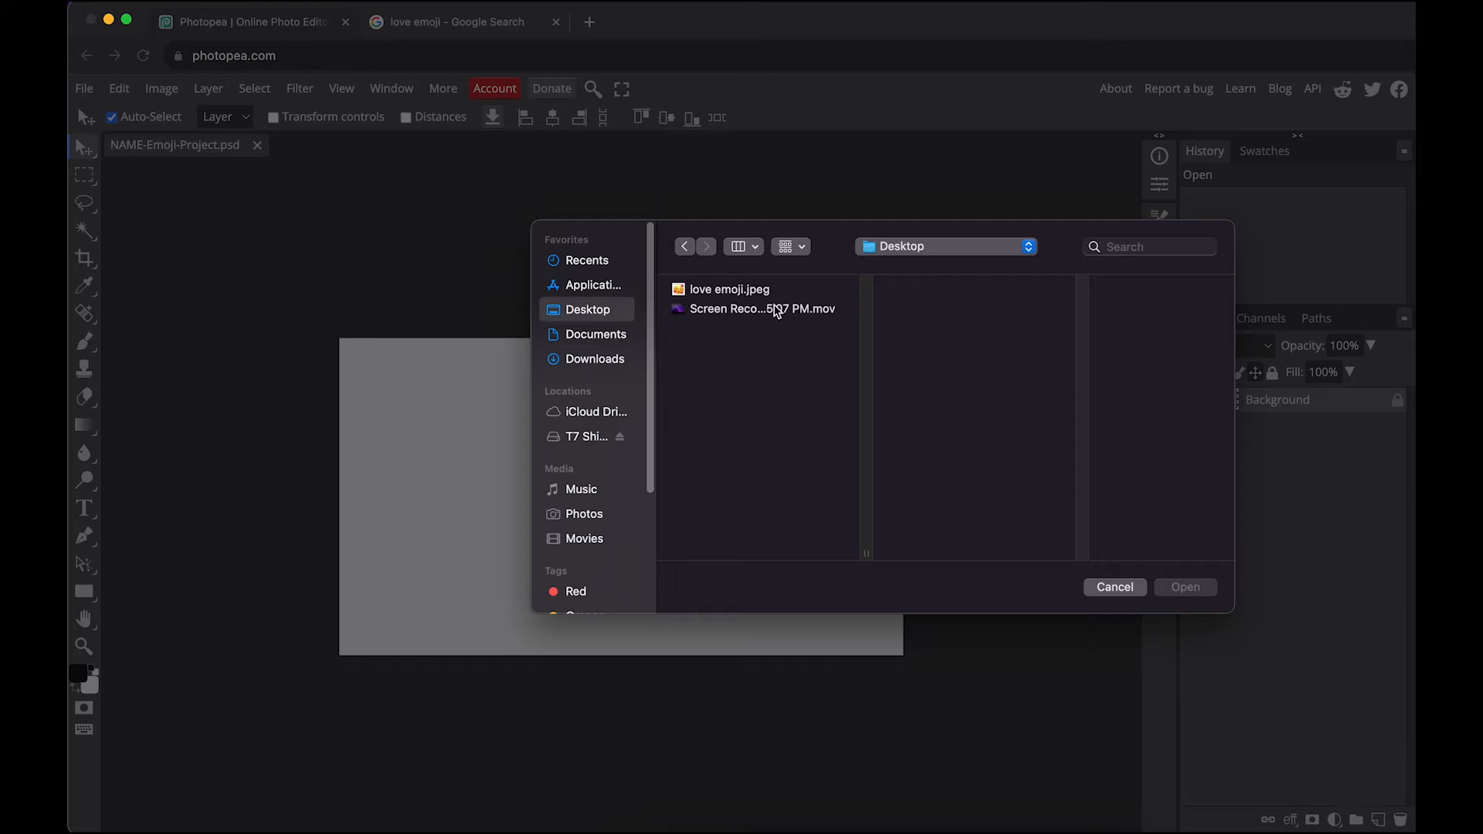
pyautogui.click(762, 293)
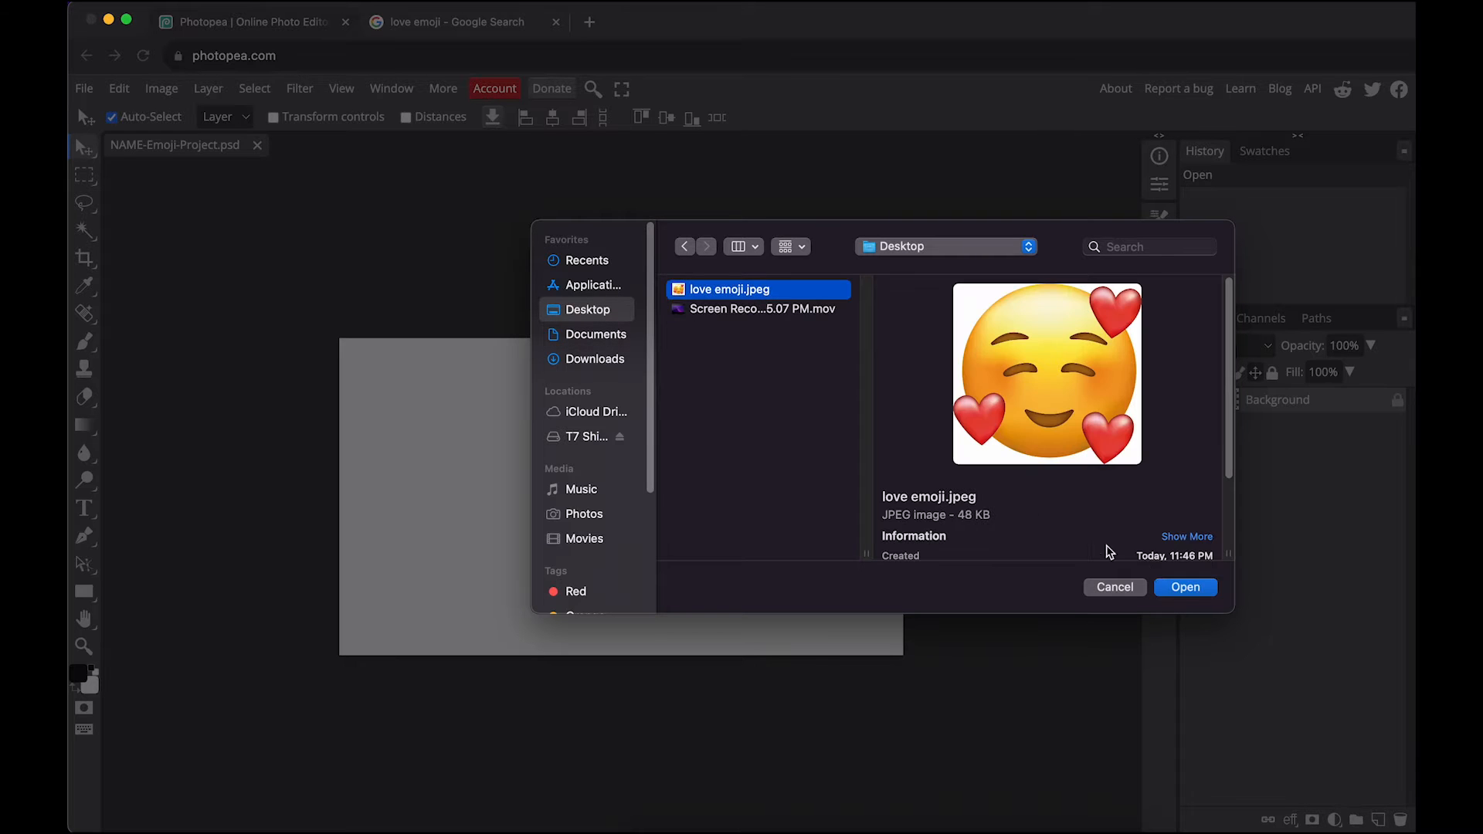
pyautogui.click(1184, 589)
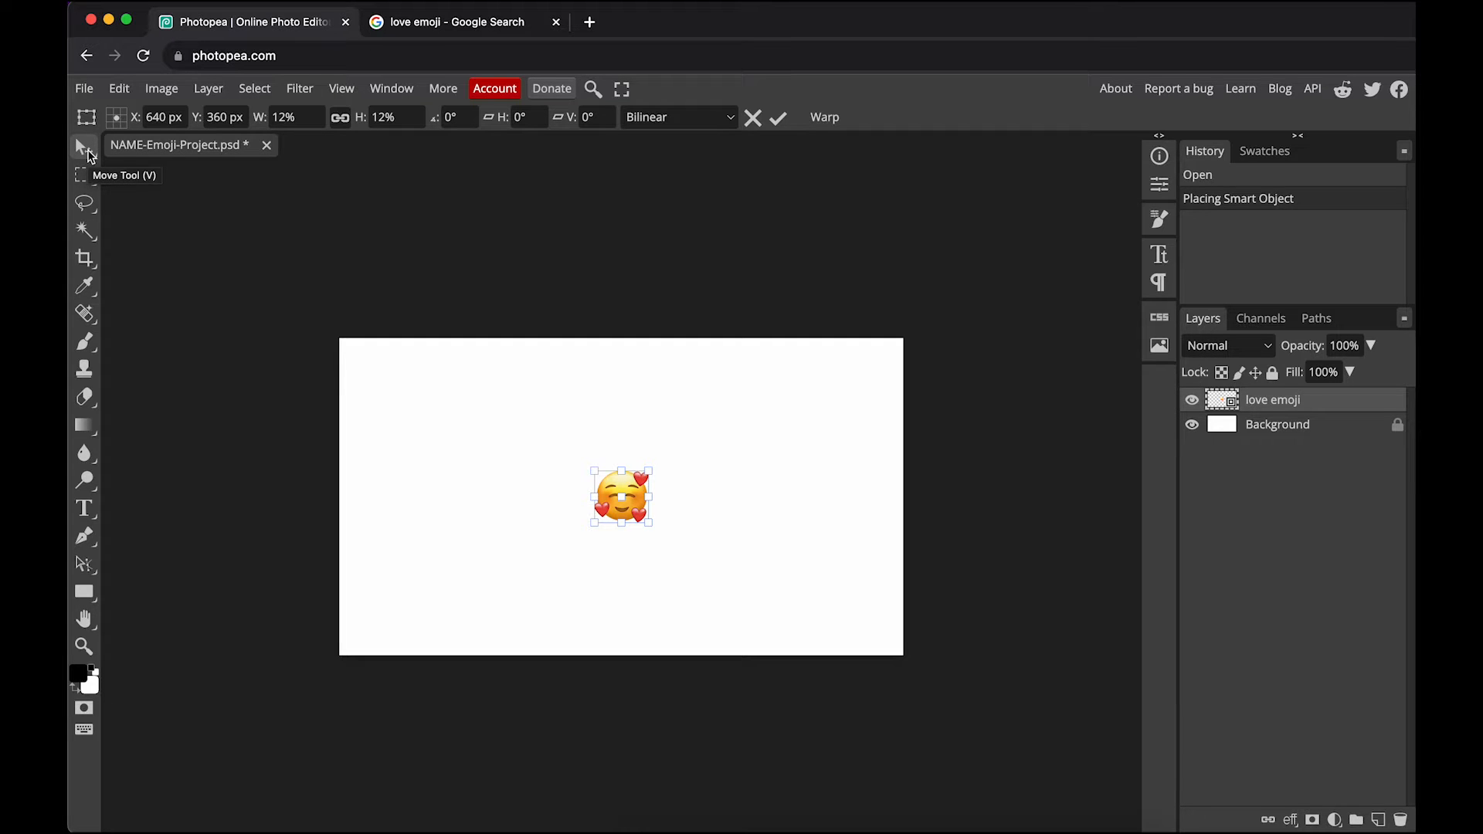
pyautogui.click(87, 151)
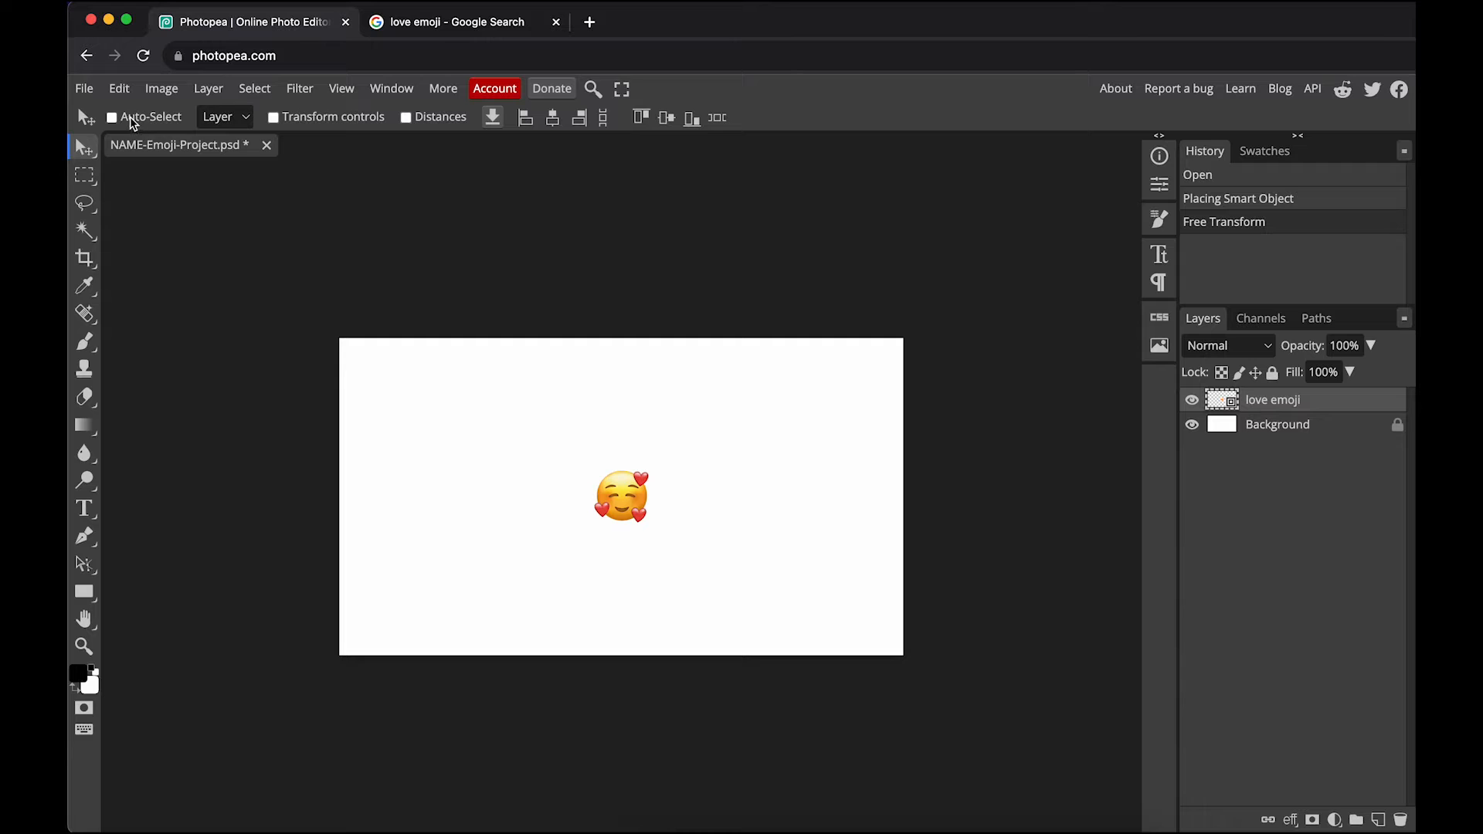
# Enlarge the love emoji to about 17.46% using transform controls and move it into the canvas's upper-left corner
pyautogui.click(274, 117)
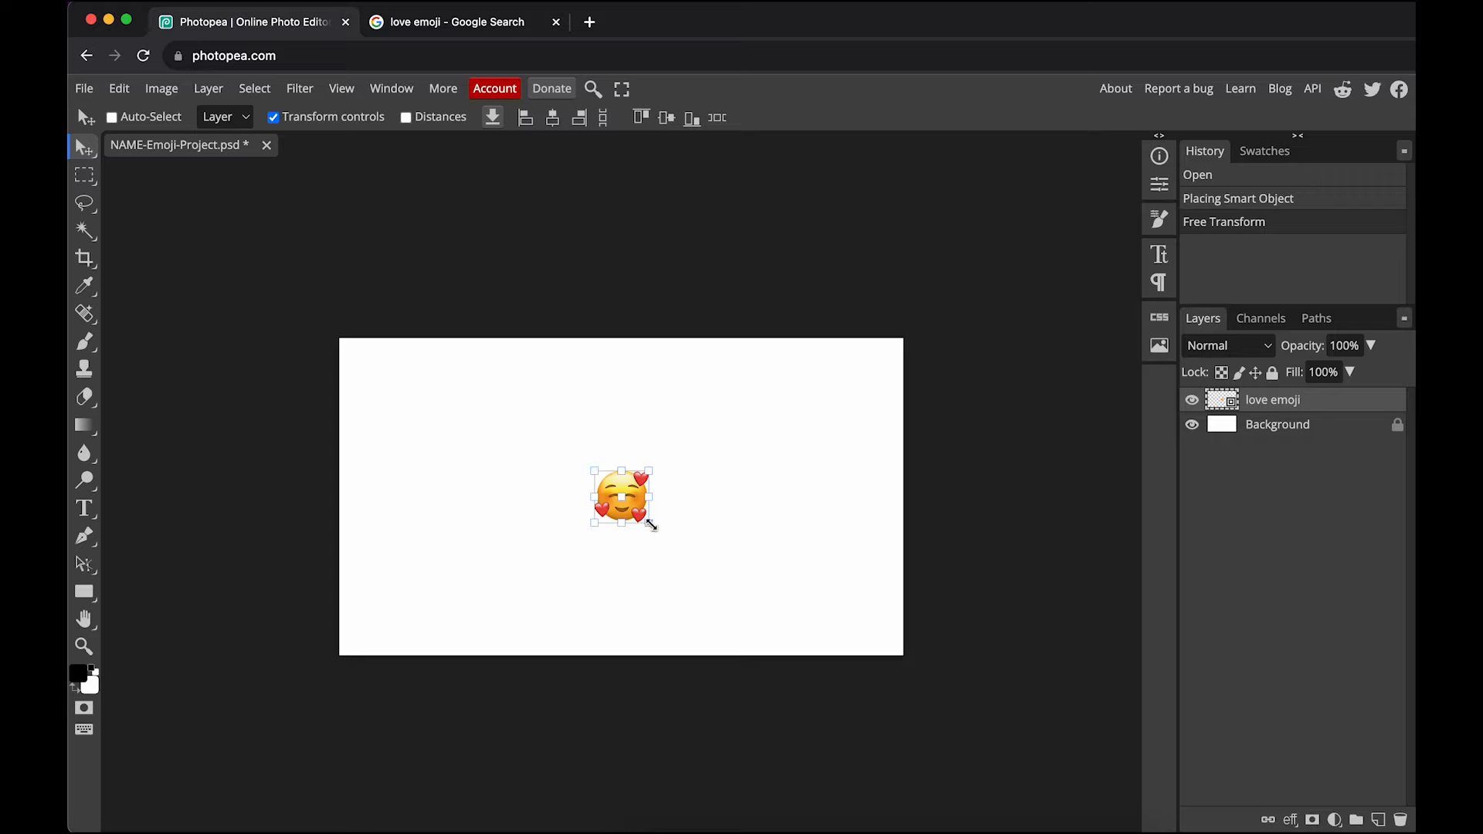
pyautogui.moveTo(651, 527); pyautogui.dragTo(678, 549)
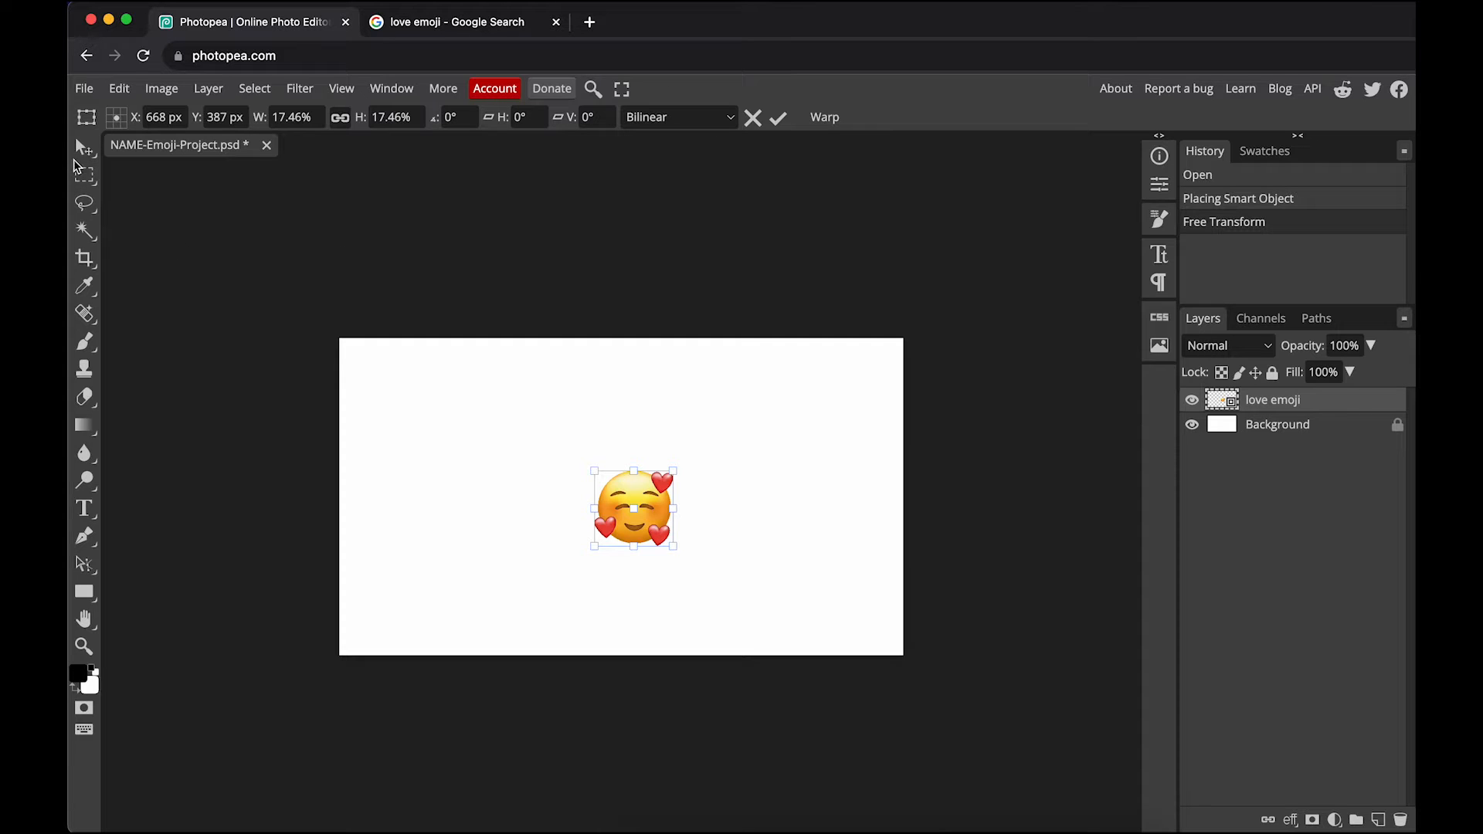
pyautogui.press('Return')
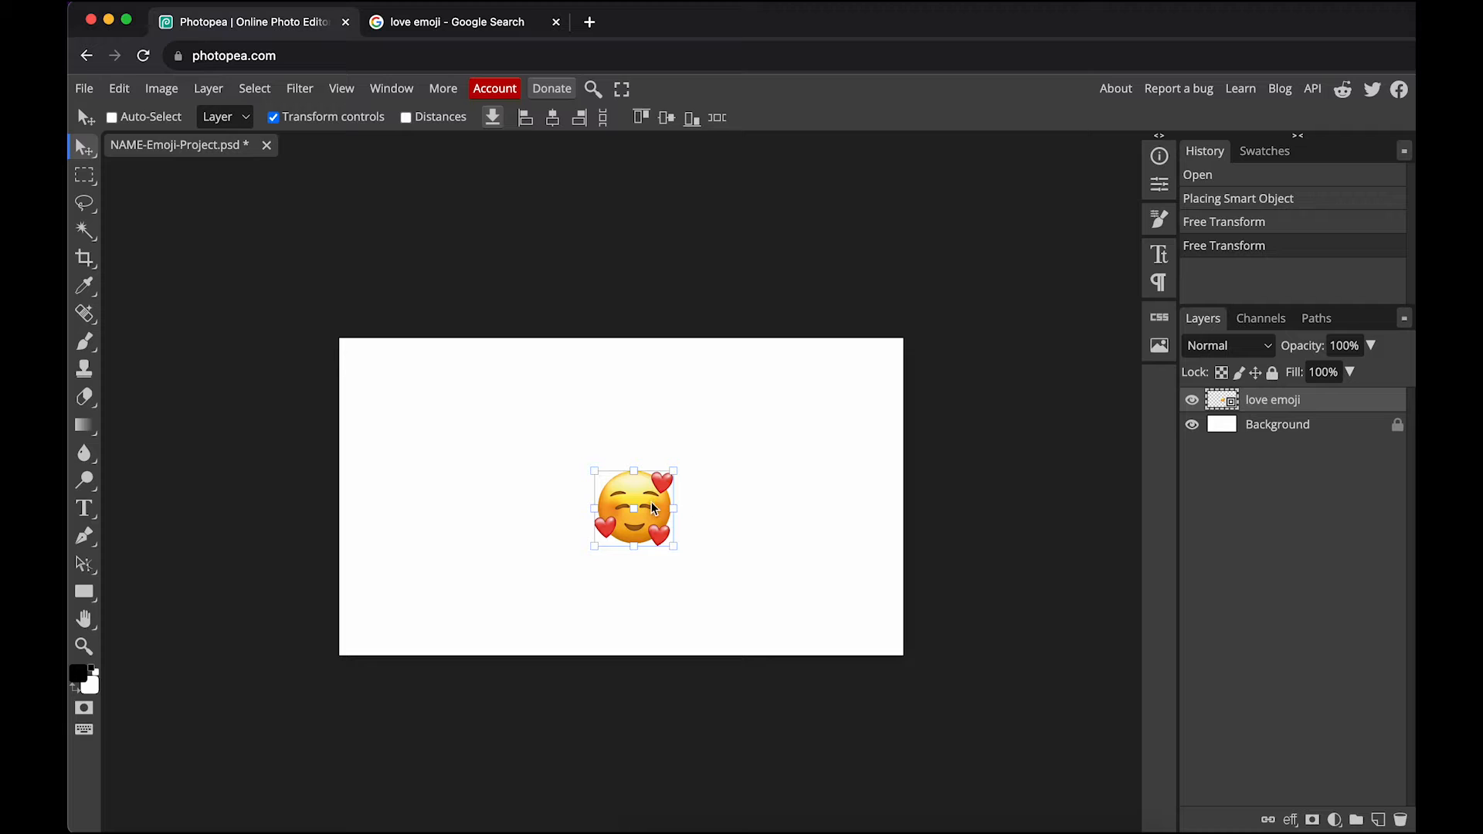
pyautogui.moveTo(653, 510); pyautogui.dragTo(405, 380)
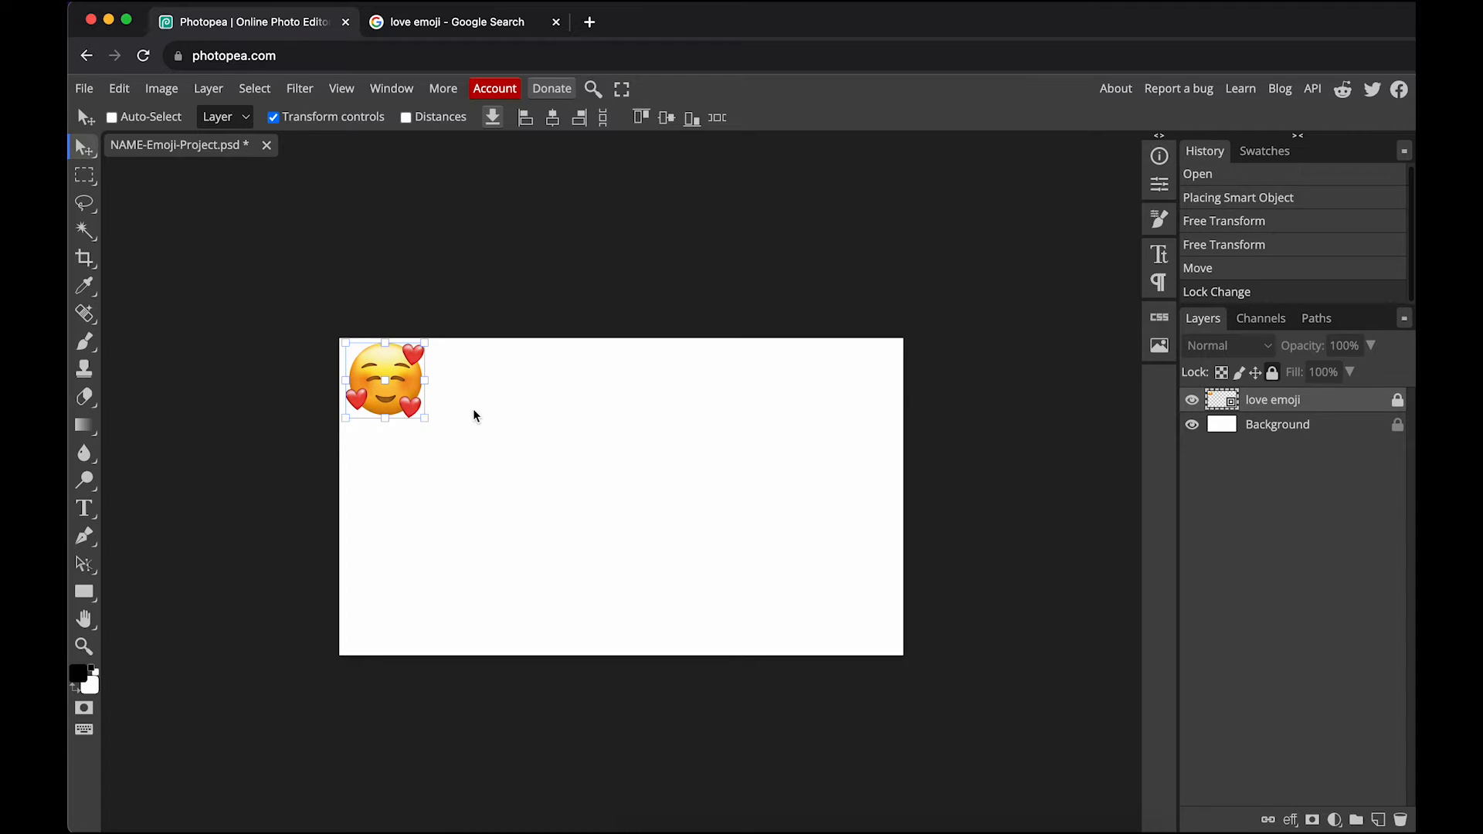
pyautogui.press('super')
pyautogui.press('super+plus')
pyautogui.press('super+plus')
pyautogui.press('space')
pyautogui.moveTo(435, 382); pyautogui.dragTo(633, 427)
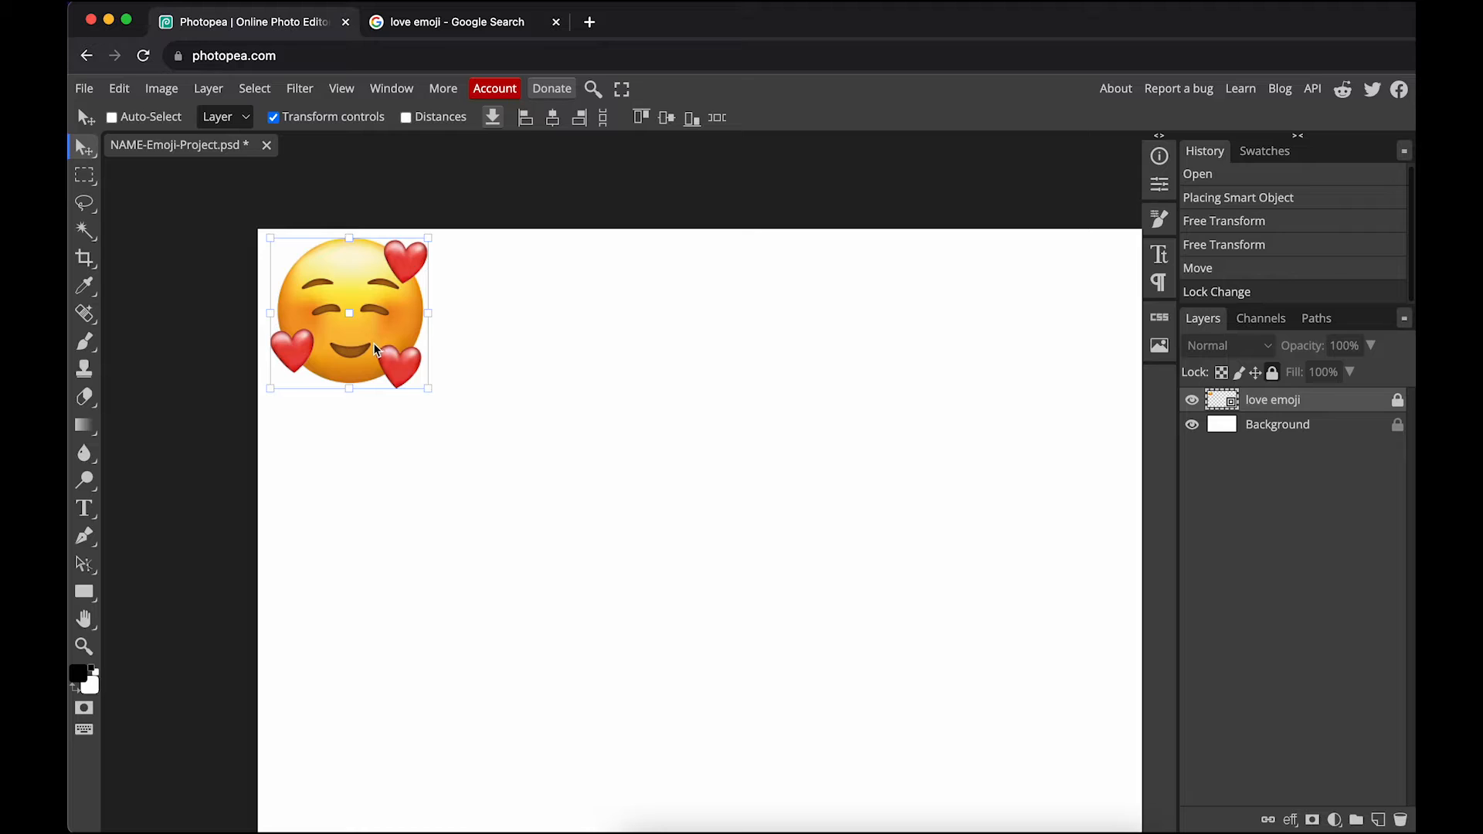
pyautogui.press('super+minus')
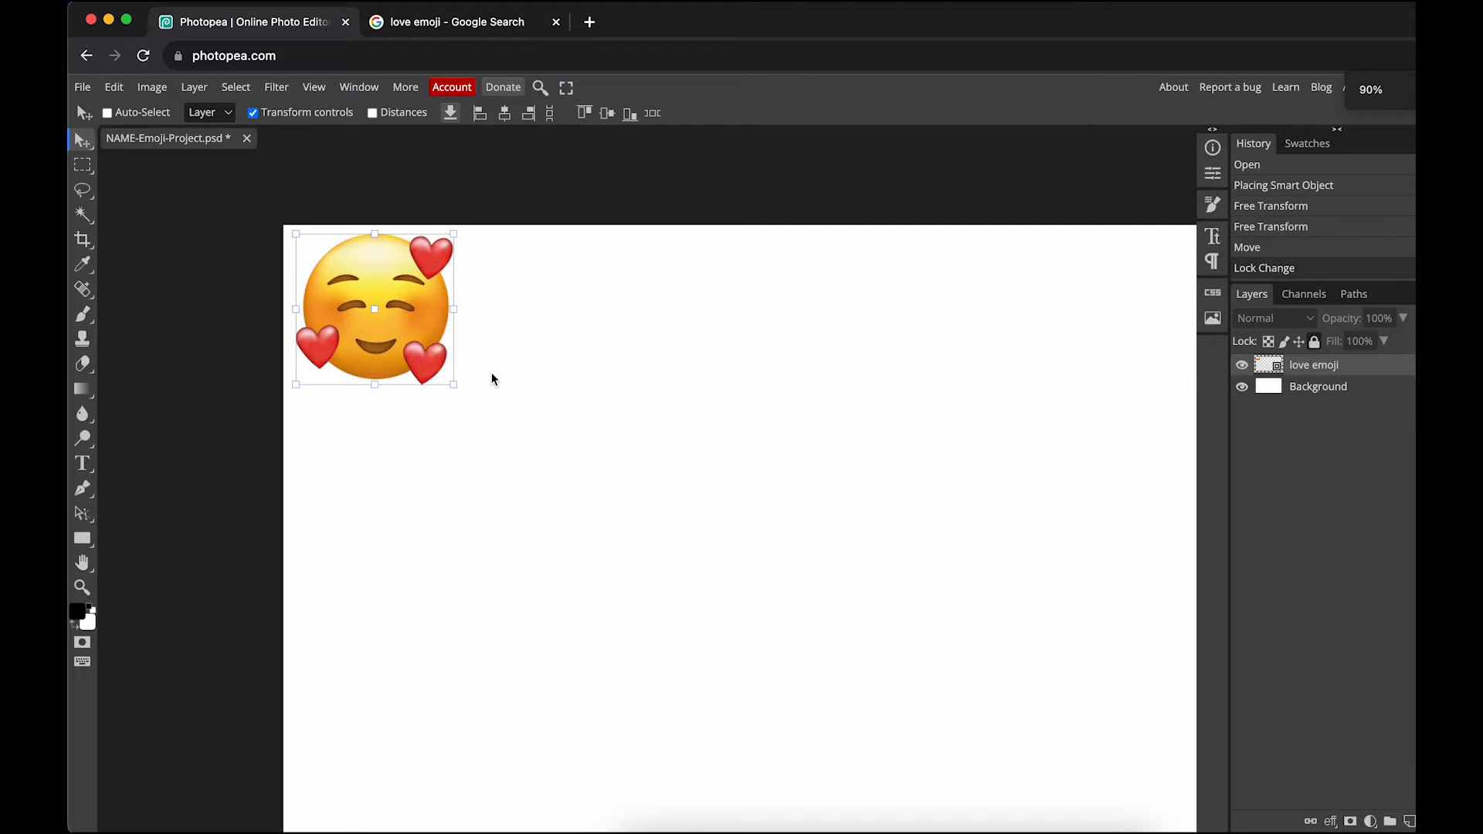
pyautogui.press('super+minus')
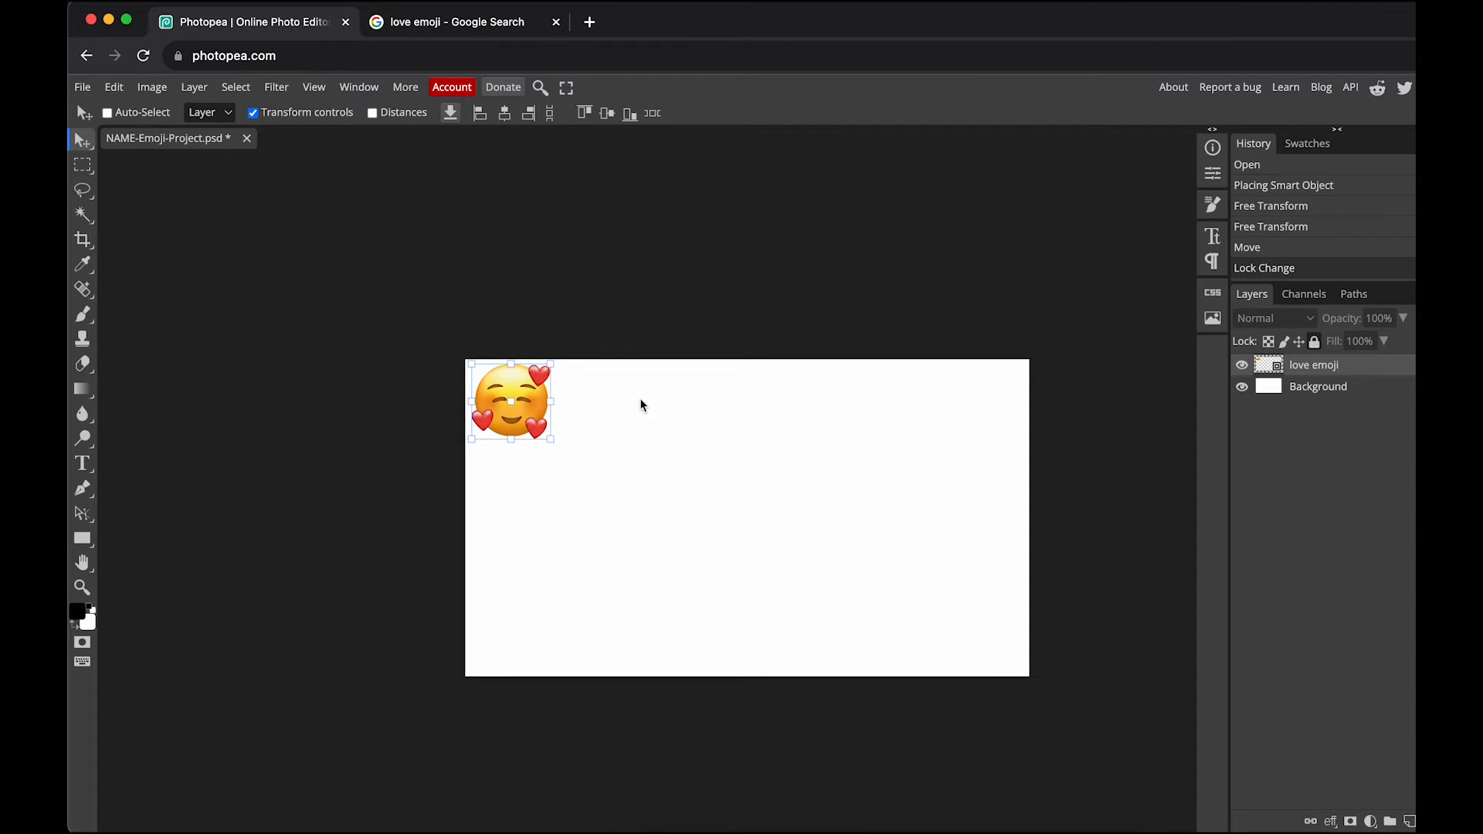
pyautogui.click(717, 112)
pyautogui.press('super+minus')
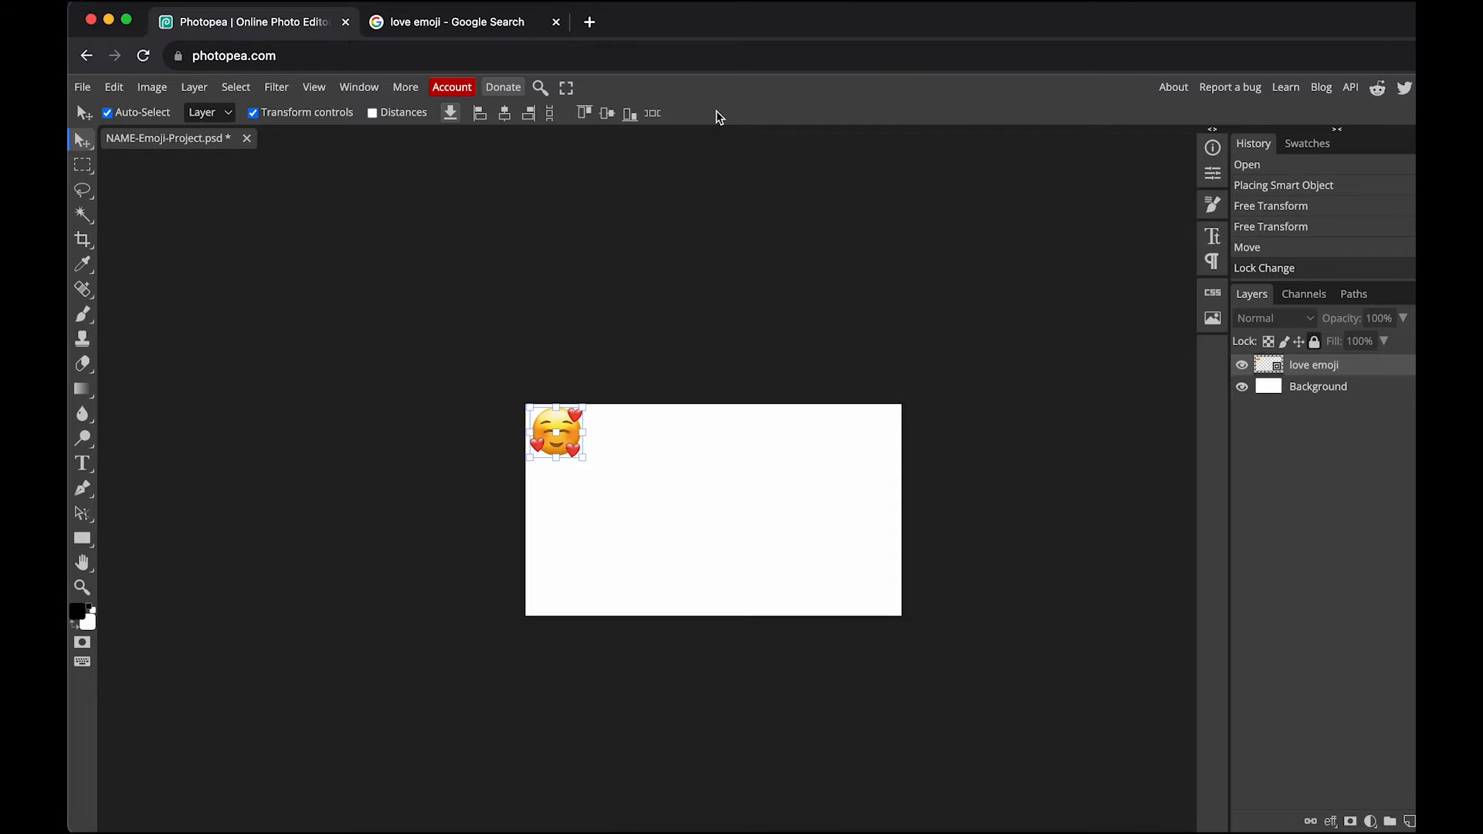
pyautogui.press('super+minus')
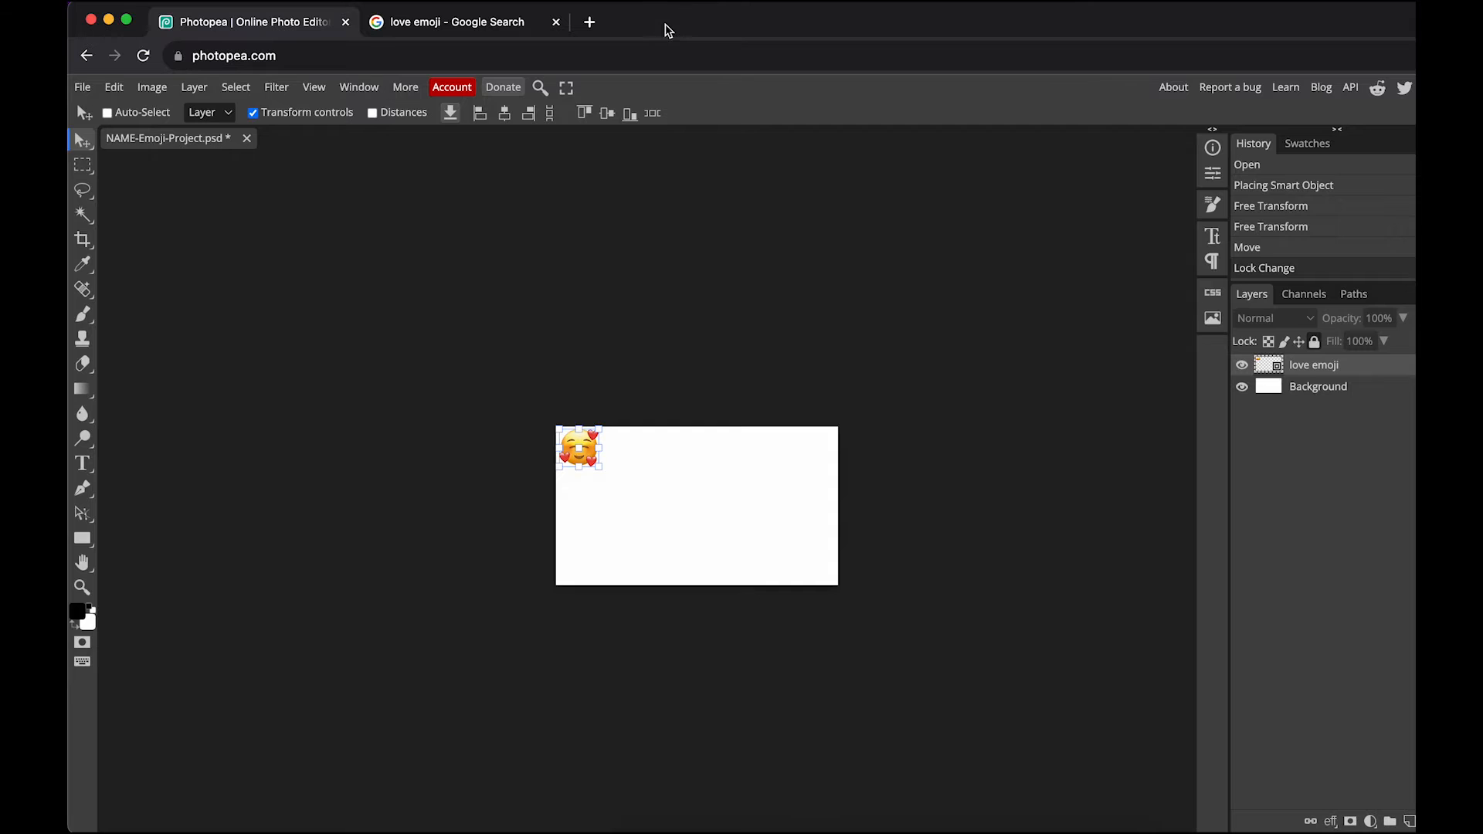
pyautogui.press('super+minus')
pyautogui.press('super+minus')
pyautogui.press('super+minus')
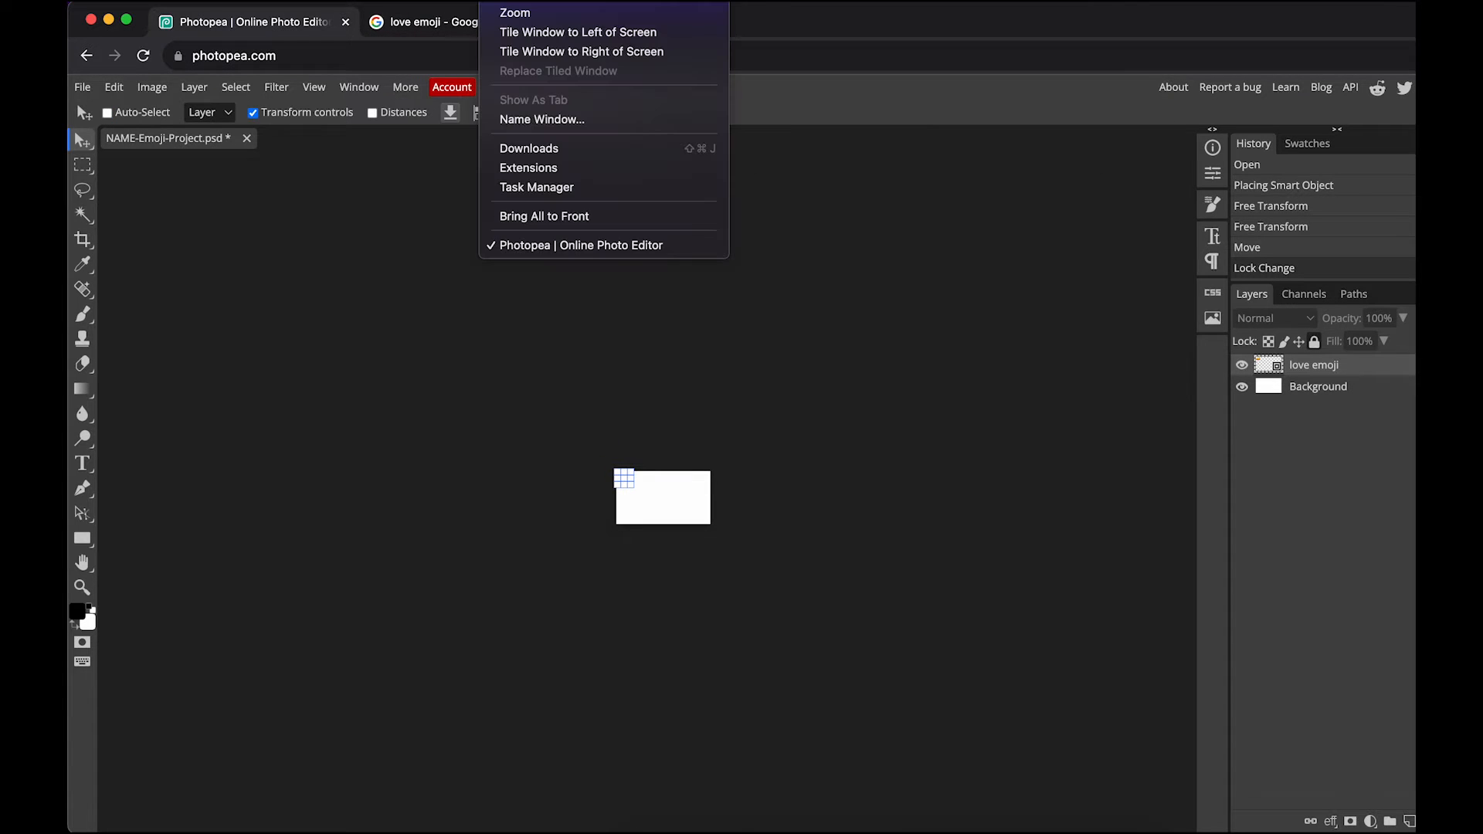
pyautogui.click(525, 10)
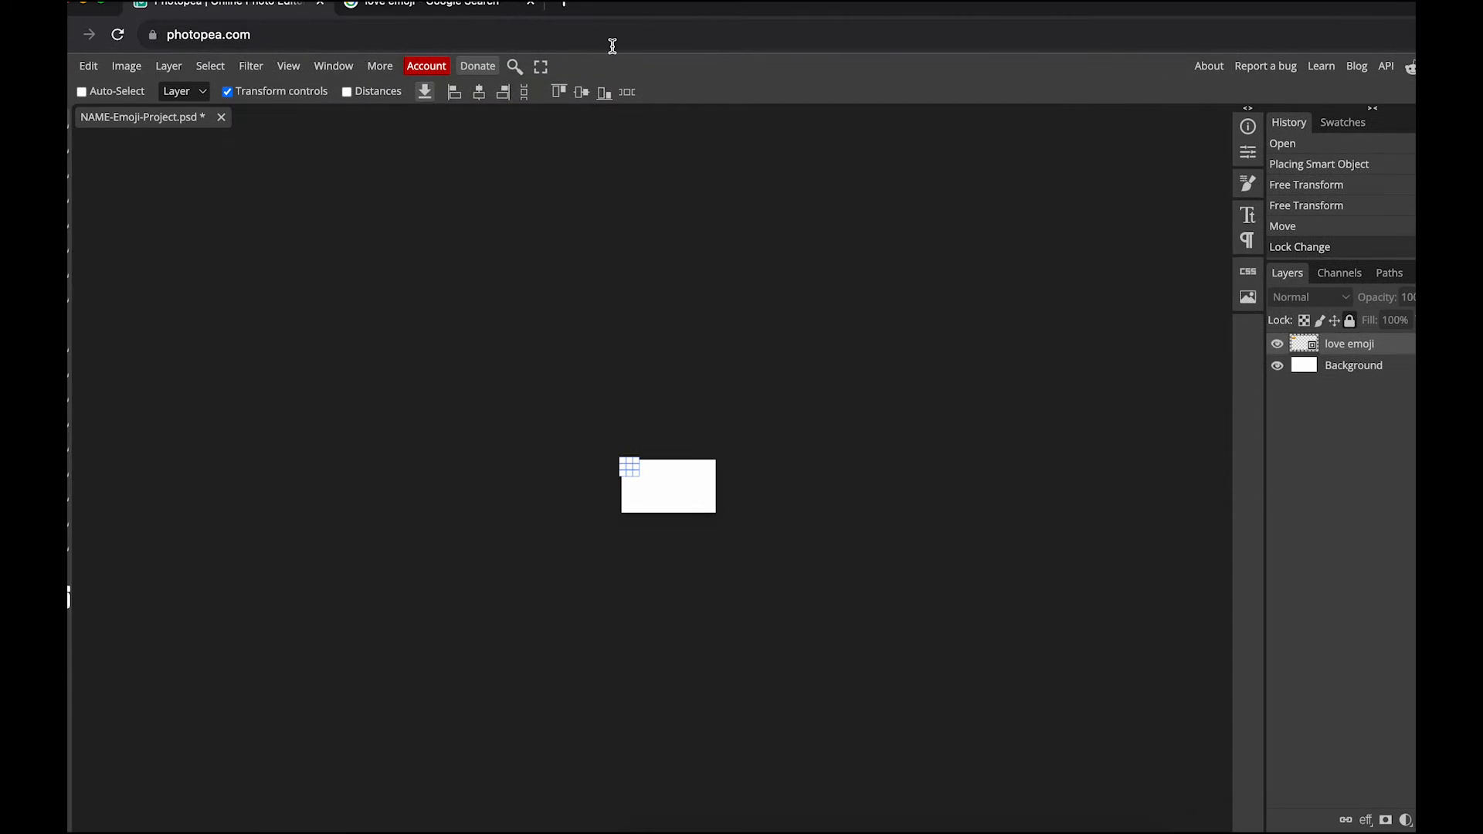
pyautogui.click(539, 6)
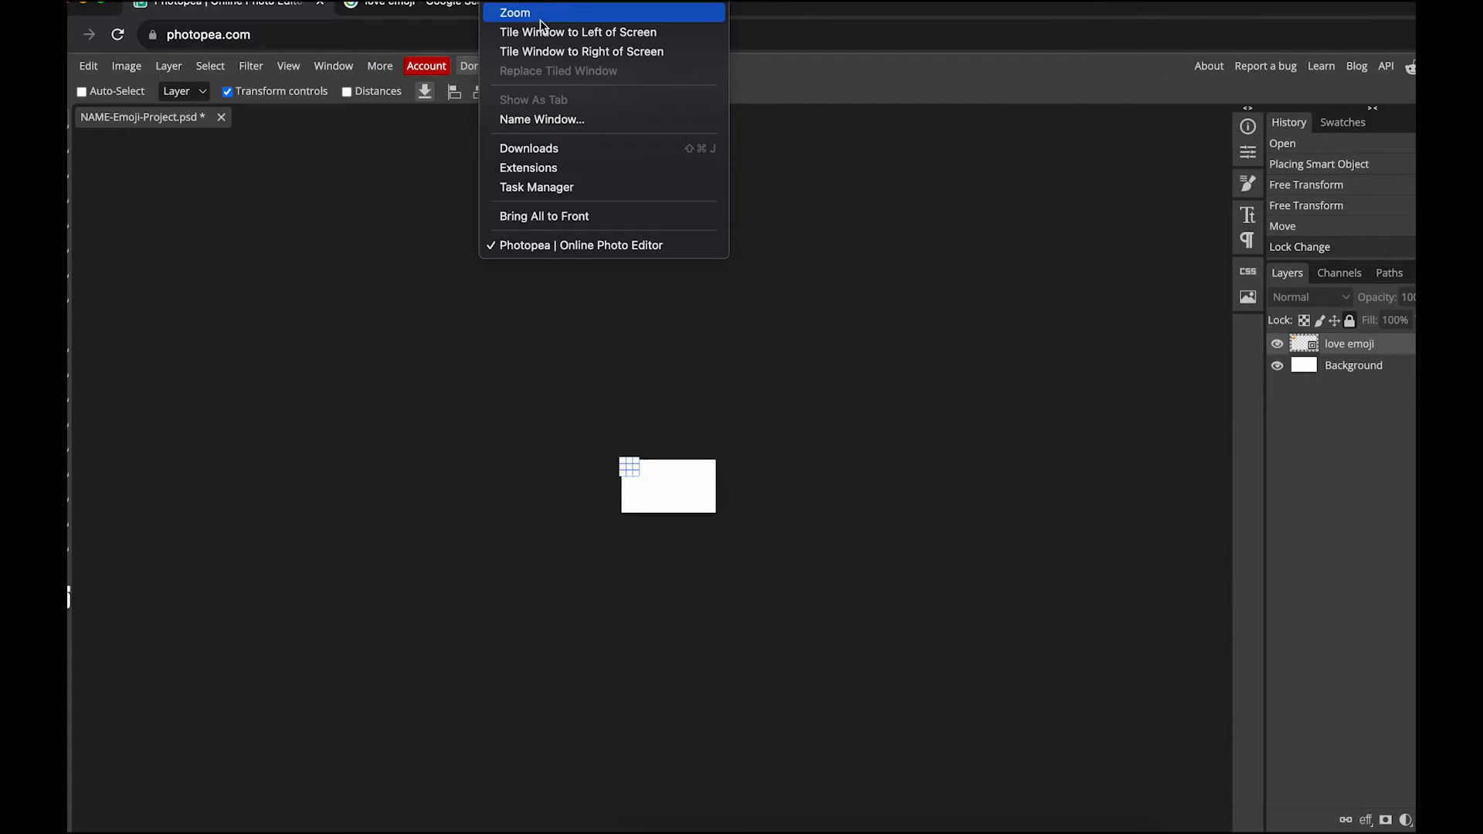
pyautogui.click(543, 16)
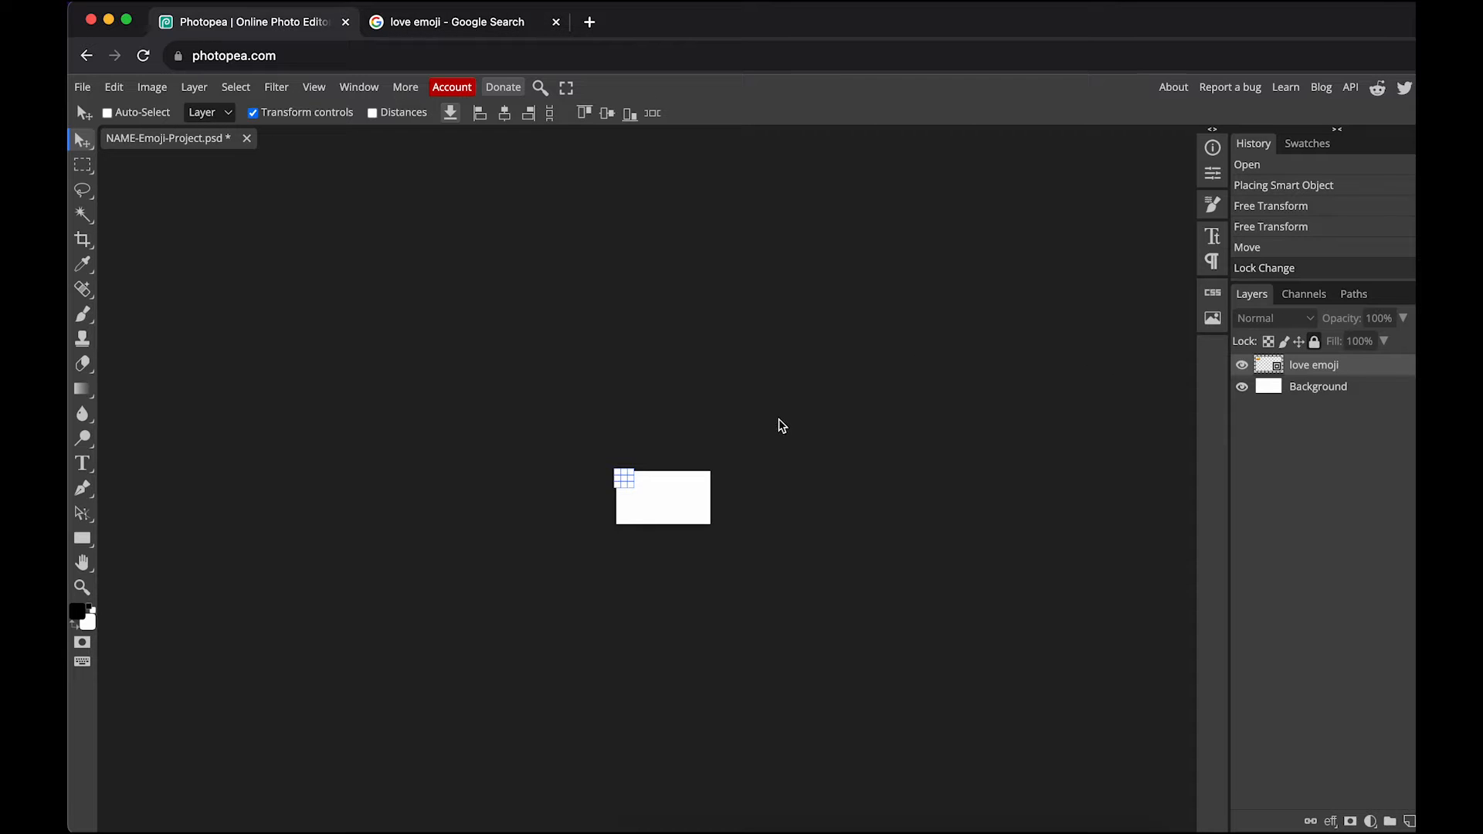
pyautogui.press('super+plus')
pyautogui.press('super+plus')
pyautogui.press('super+plus')
pyautogui.press('super+plus')
pyautogui.press('super+plus')
pyautogui.press('super+plus')
pyautogui.press('super+plus')
pyautogui.press('super+plus')
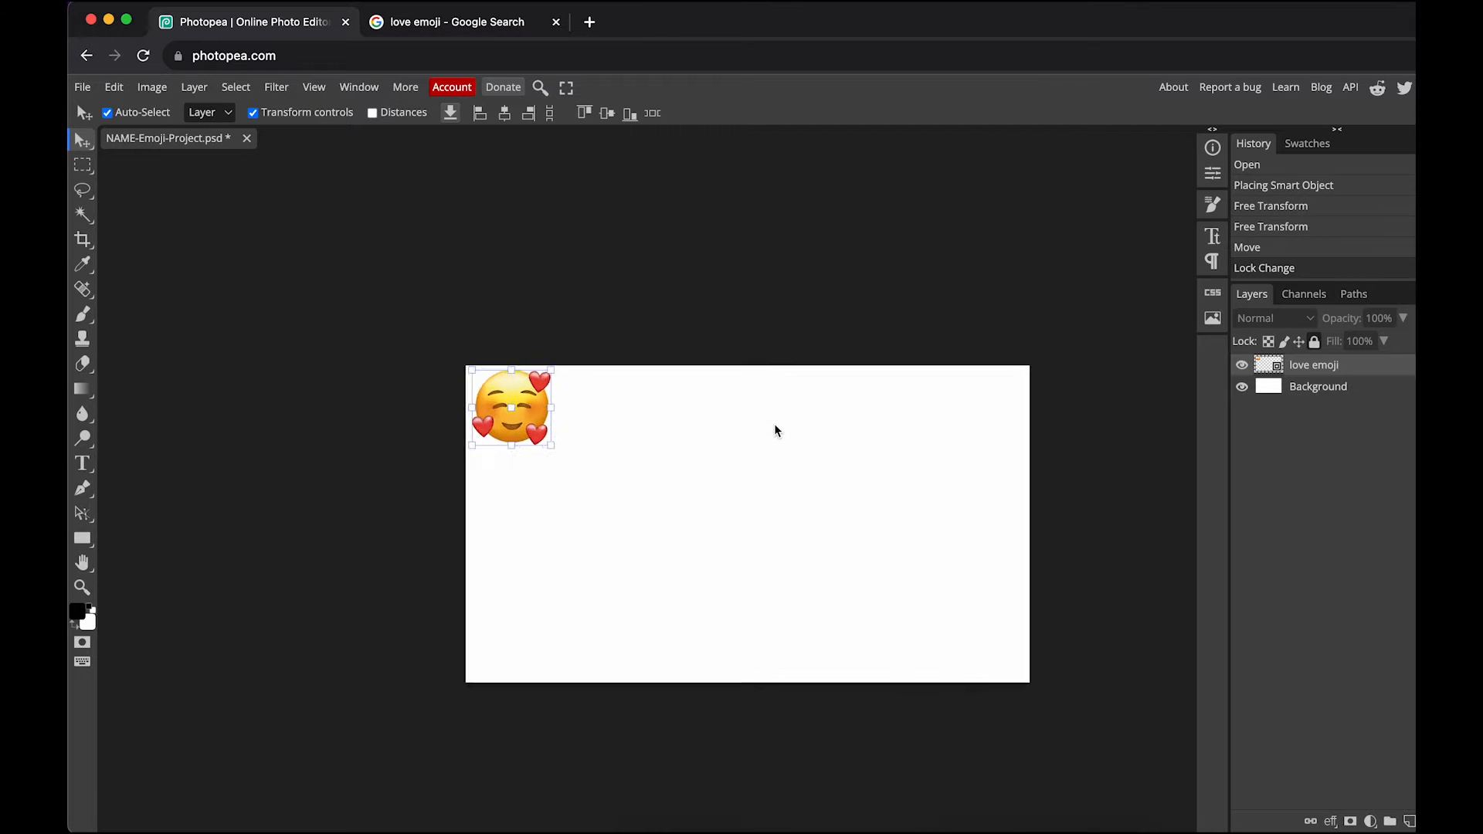
# Recenter the canvas in view and narrow the browser window so the side panels fit completely
pyautogui.press('super+minus')
pyautogui.press('super+minus')
pyautogui.press('space')
pyautogui.moveTo(795, 431); pyautogui.dragTo(716, 374)
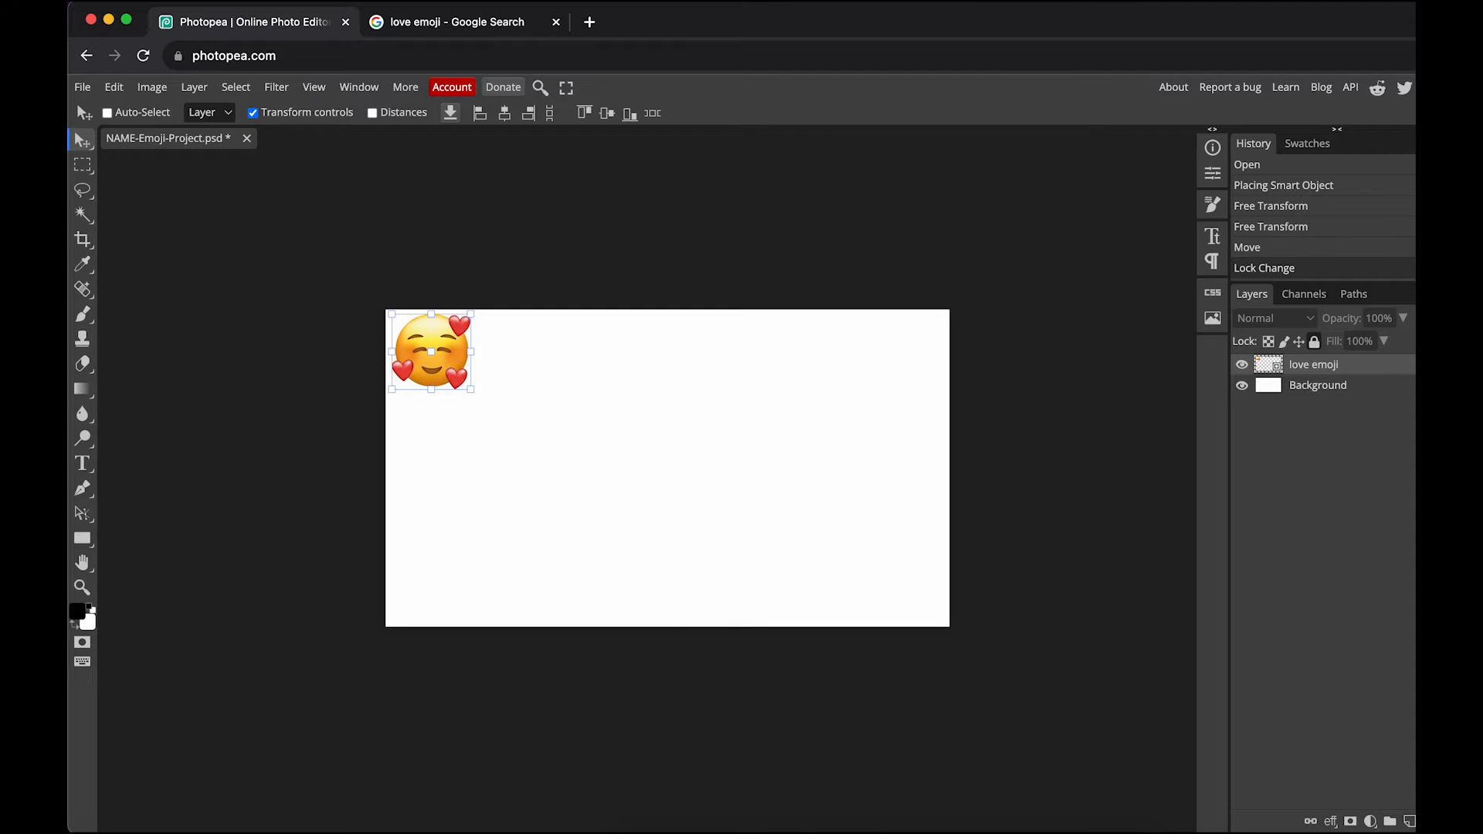
pyautogui.moveTo(1447, 417); pyautogui.dragTo(1416, 417)
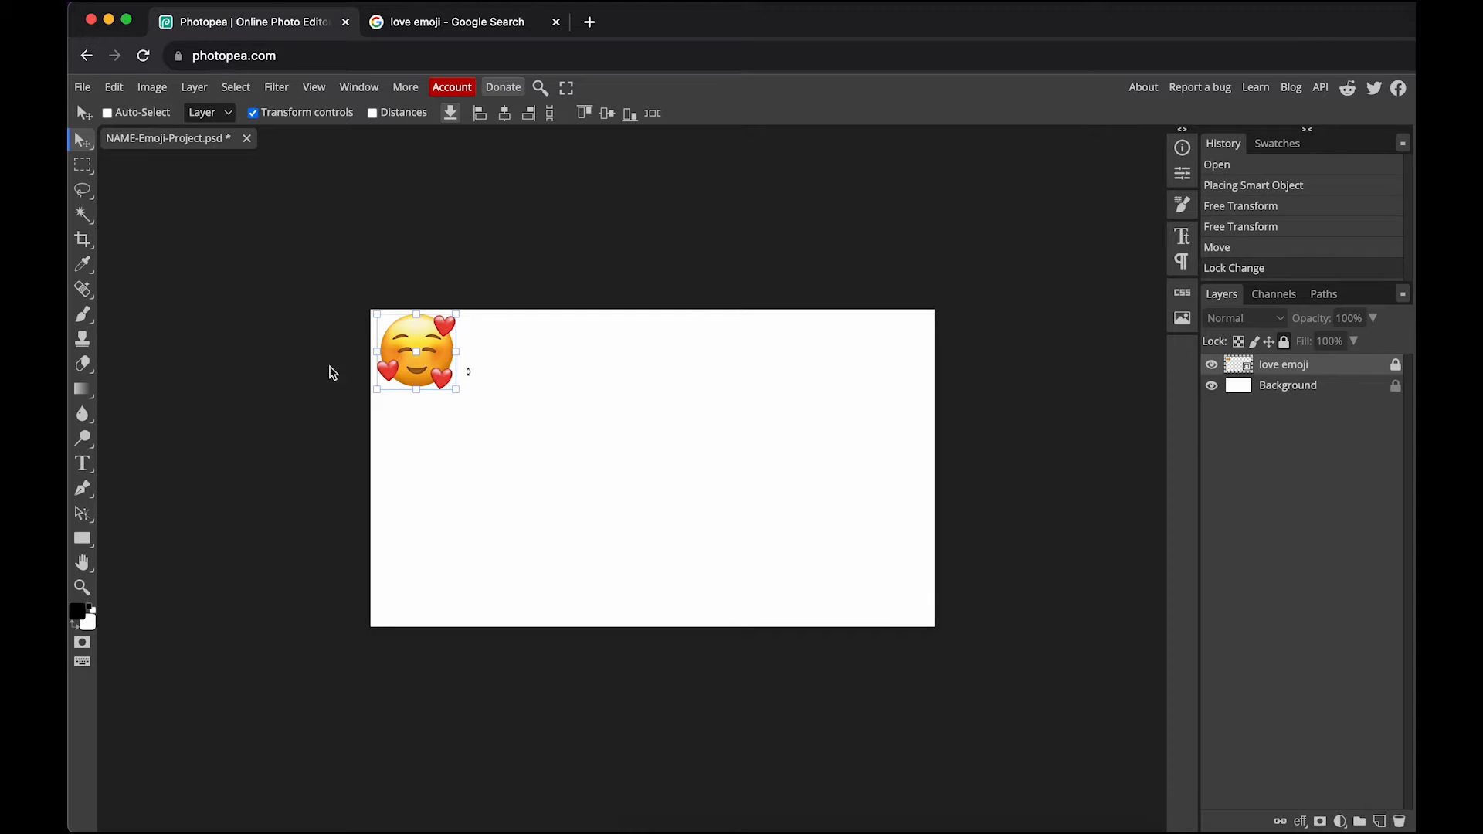
# Draw a yellow-filled circle about 547 px wide near the canvas center with the Ellipse tool in Shape mode
pyautogui.moveTo(82, 539); pyautogui.dragTo(162, 546)
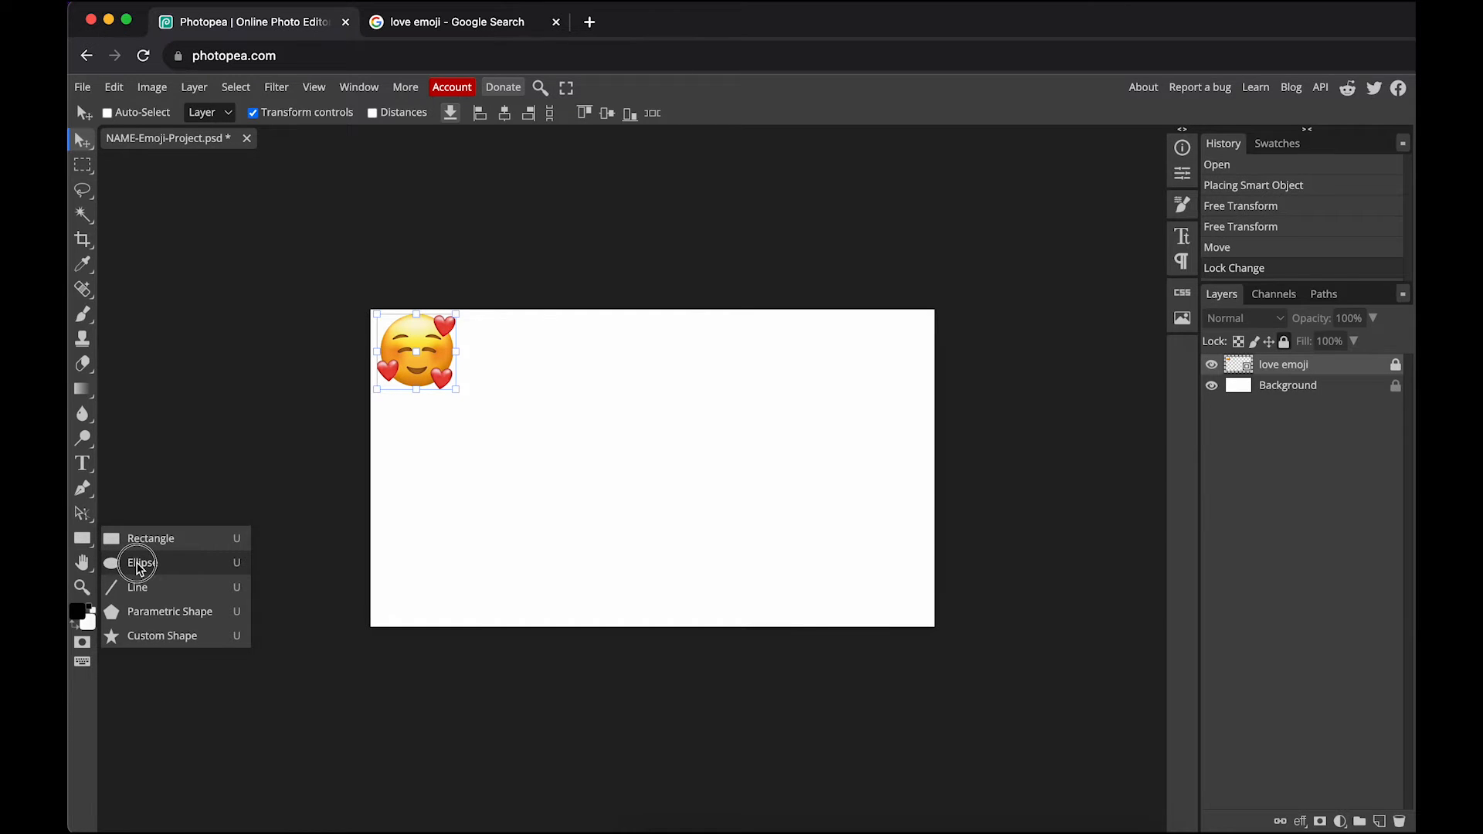
pyautogui.click(139, 566)
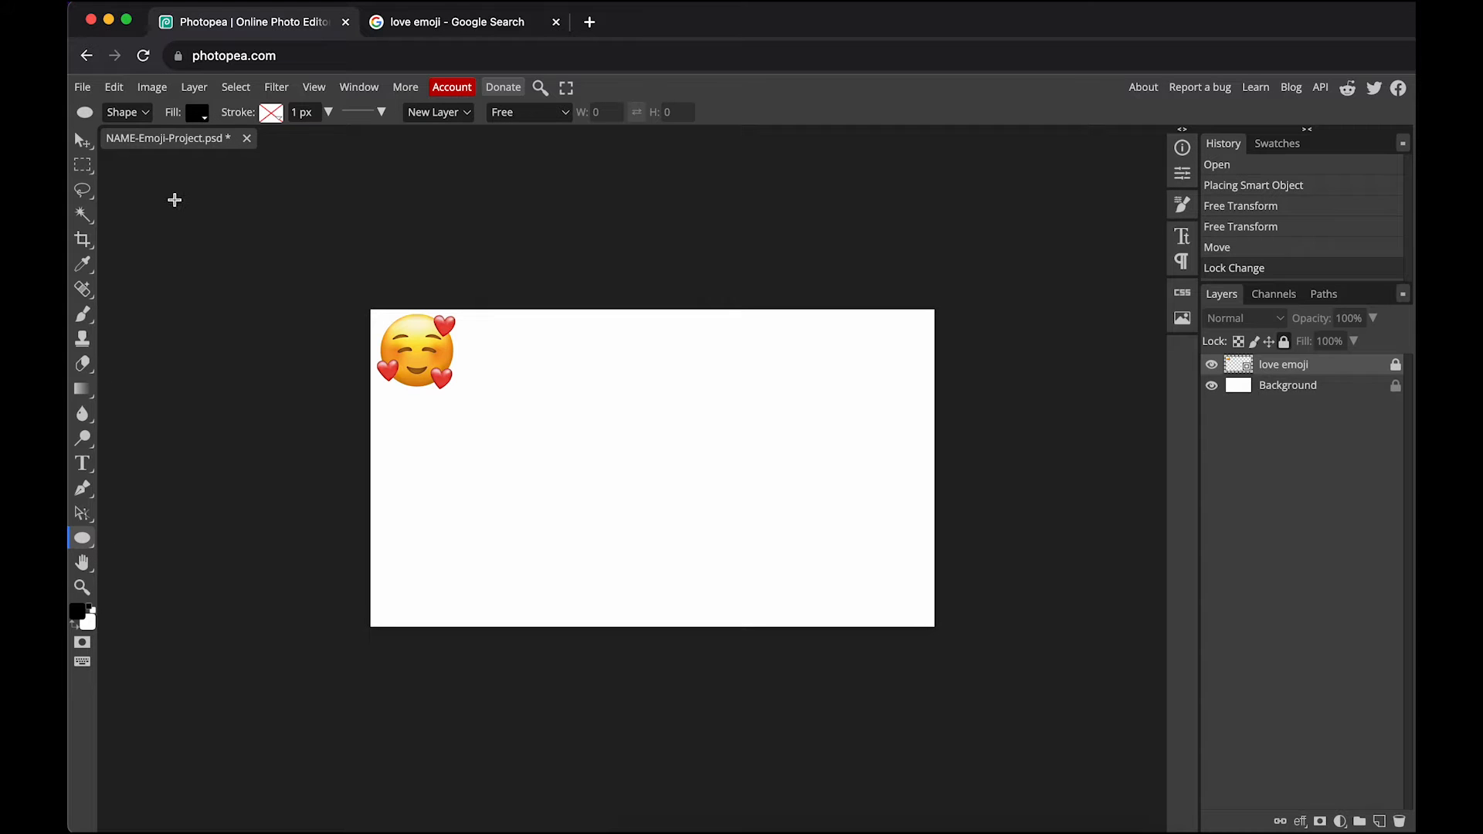
pyautogui.click(144, 117)
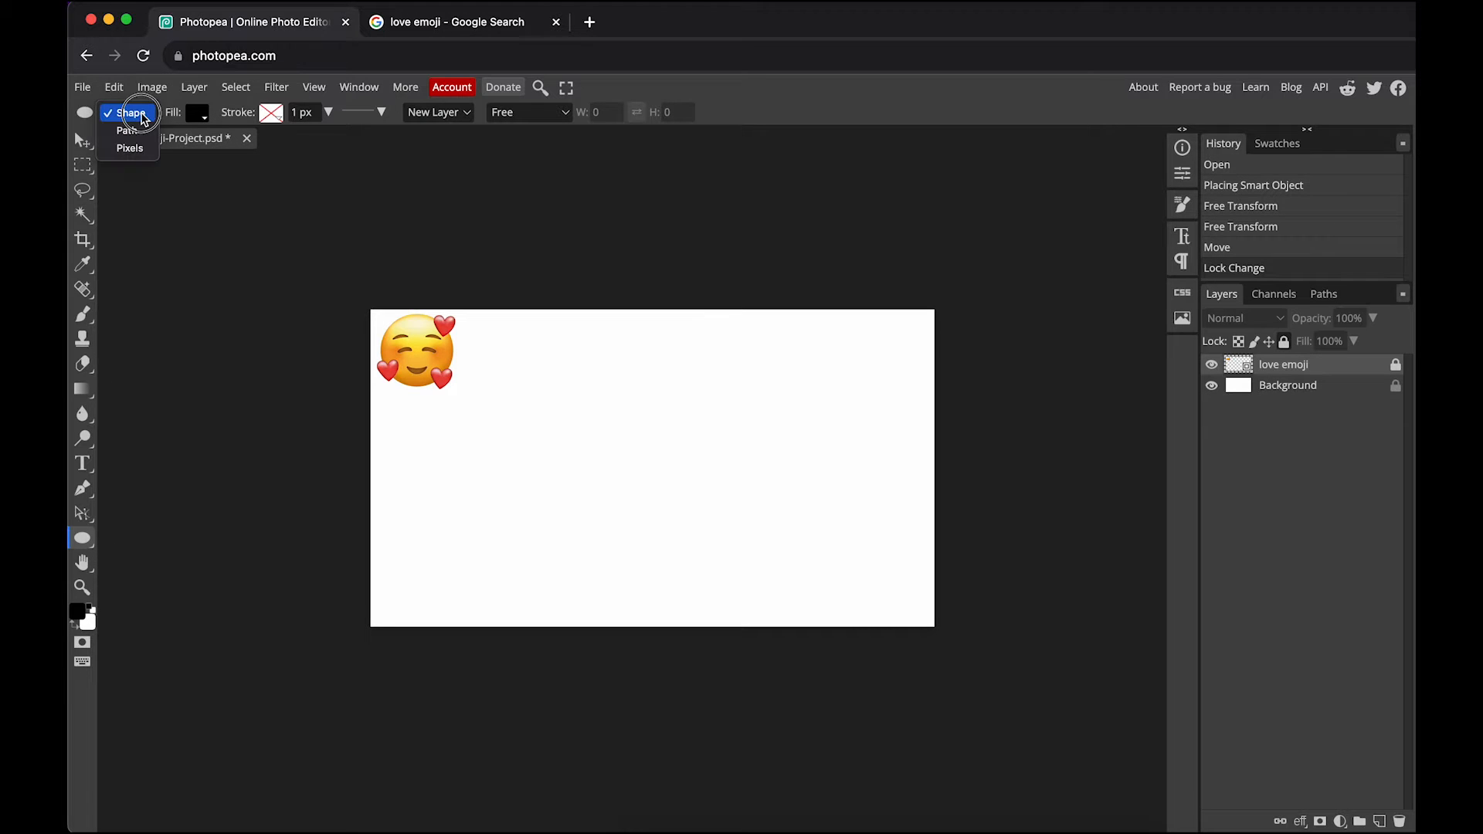
pyautogui.click(144, 116)
pyautogui.click(198, 114)
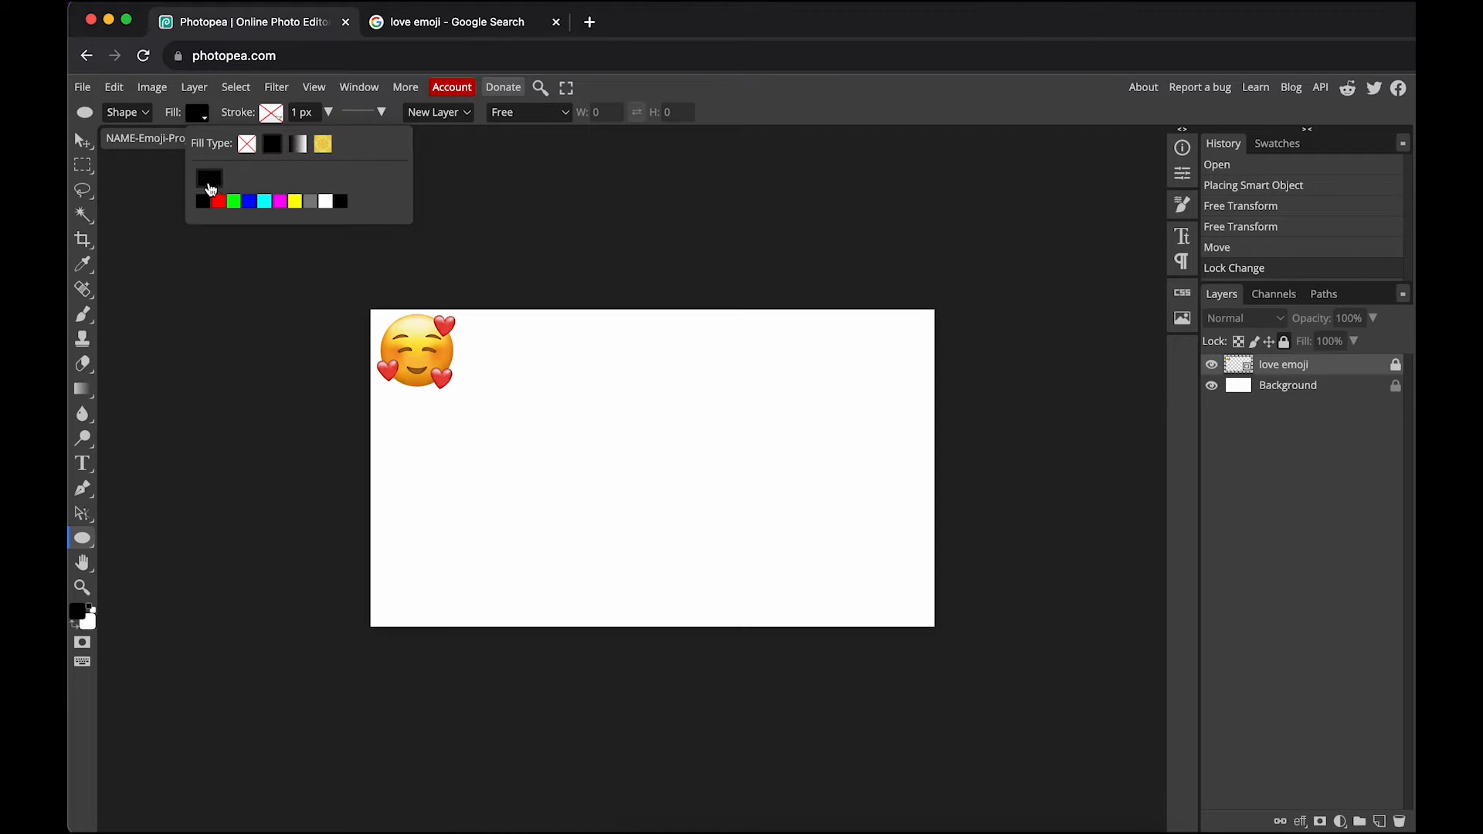
pyautogui.click(295, 203)
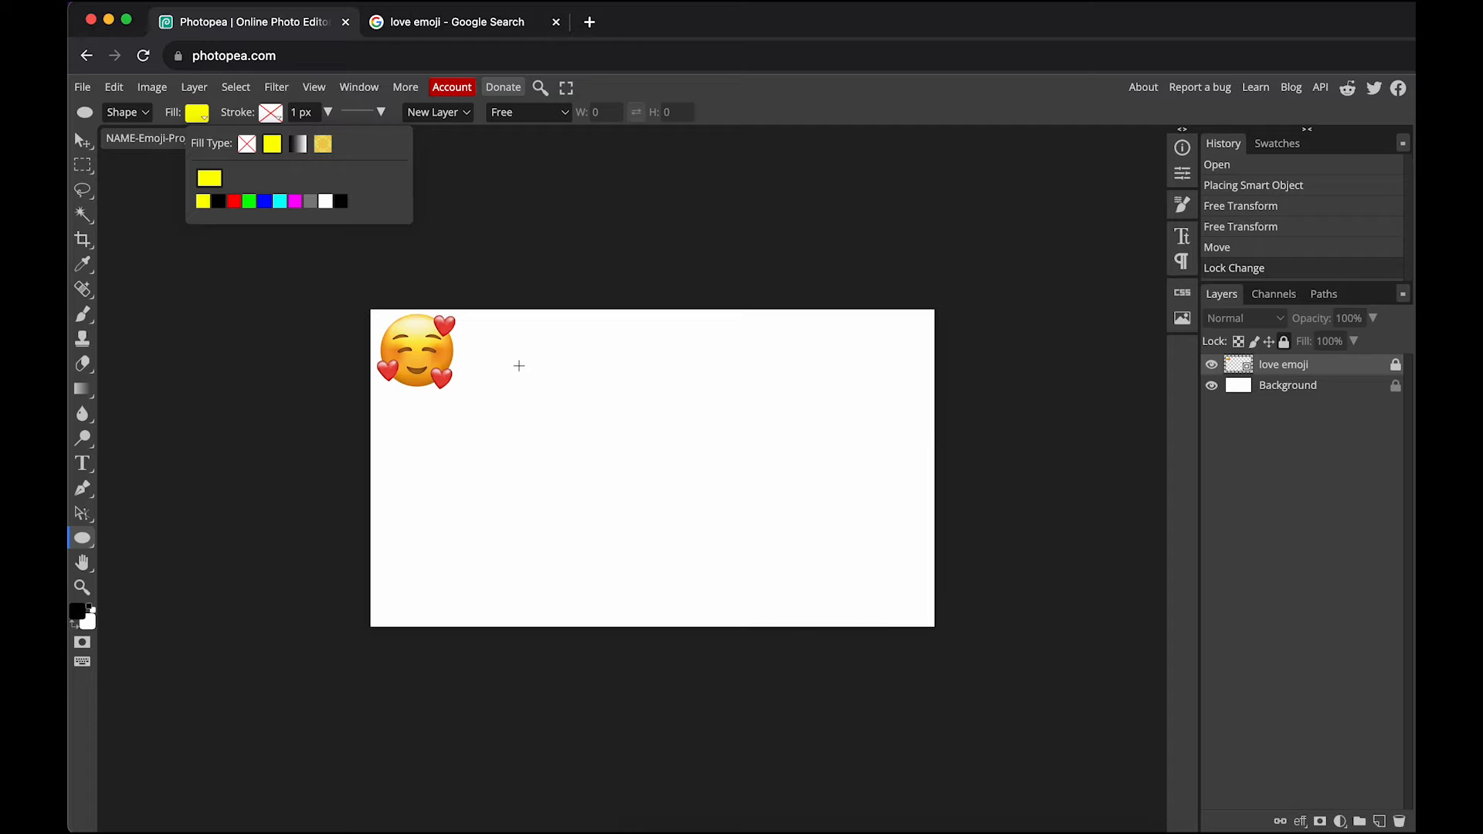
pyautogui.moveTo(523, 366); pyautogui.dragTo(855, 600)
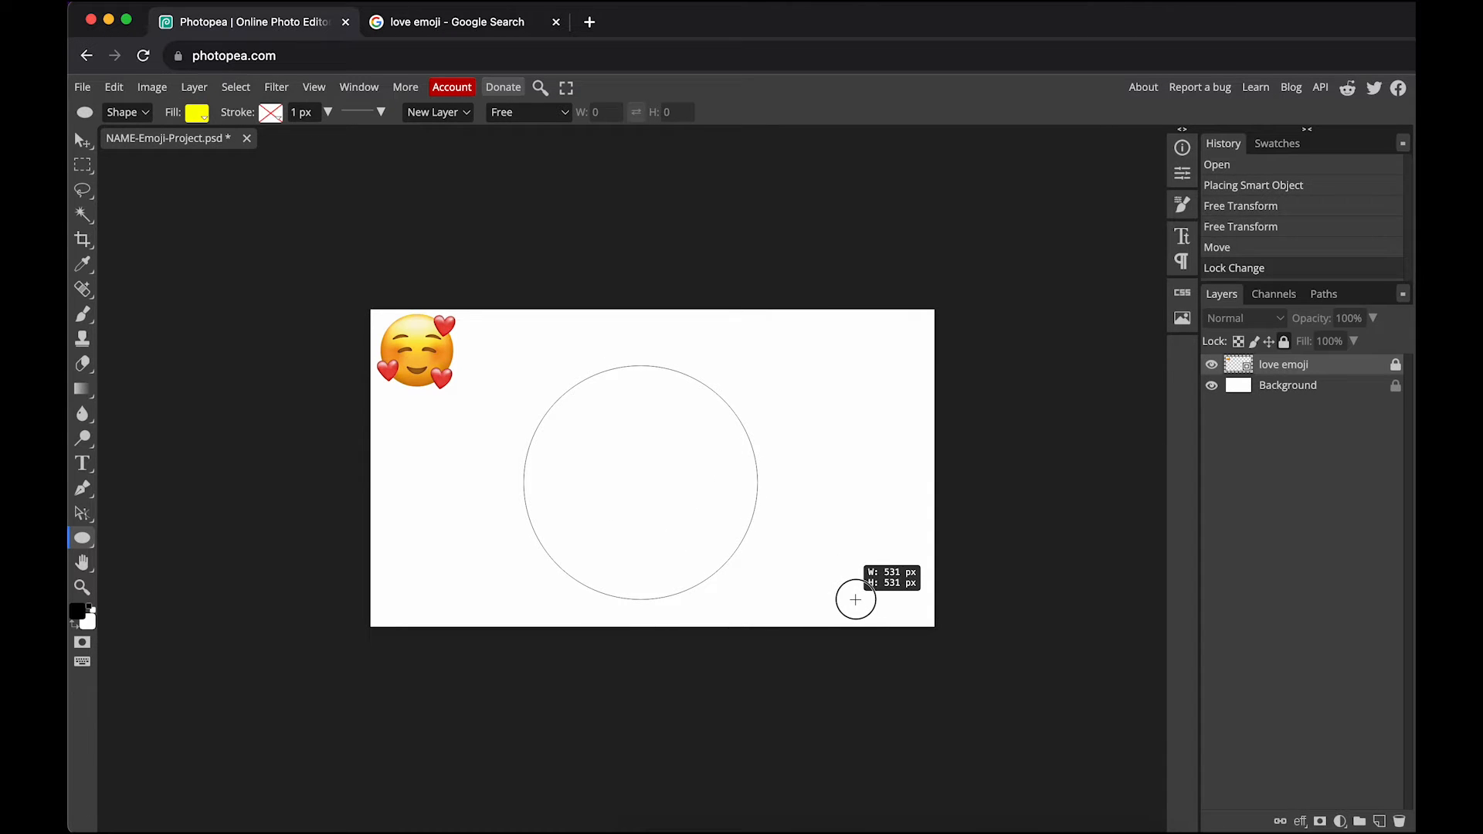
pyautogui.moveTo(855, 599); pyautogui.dragTo(818, 607)
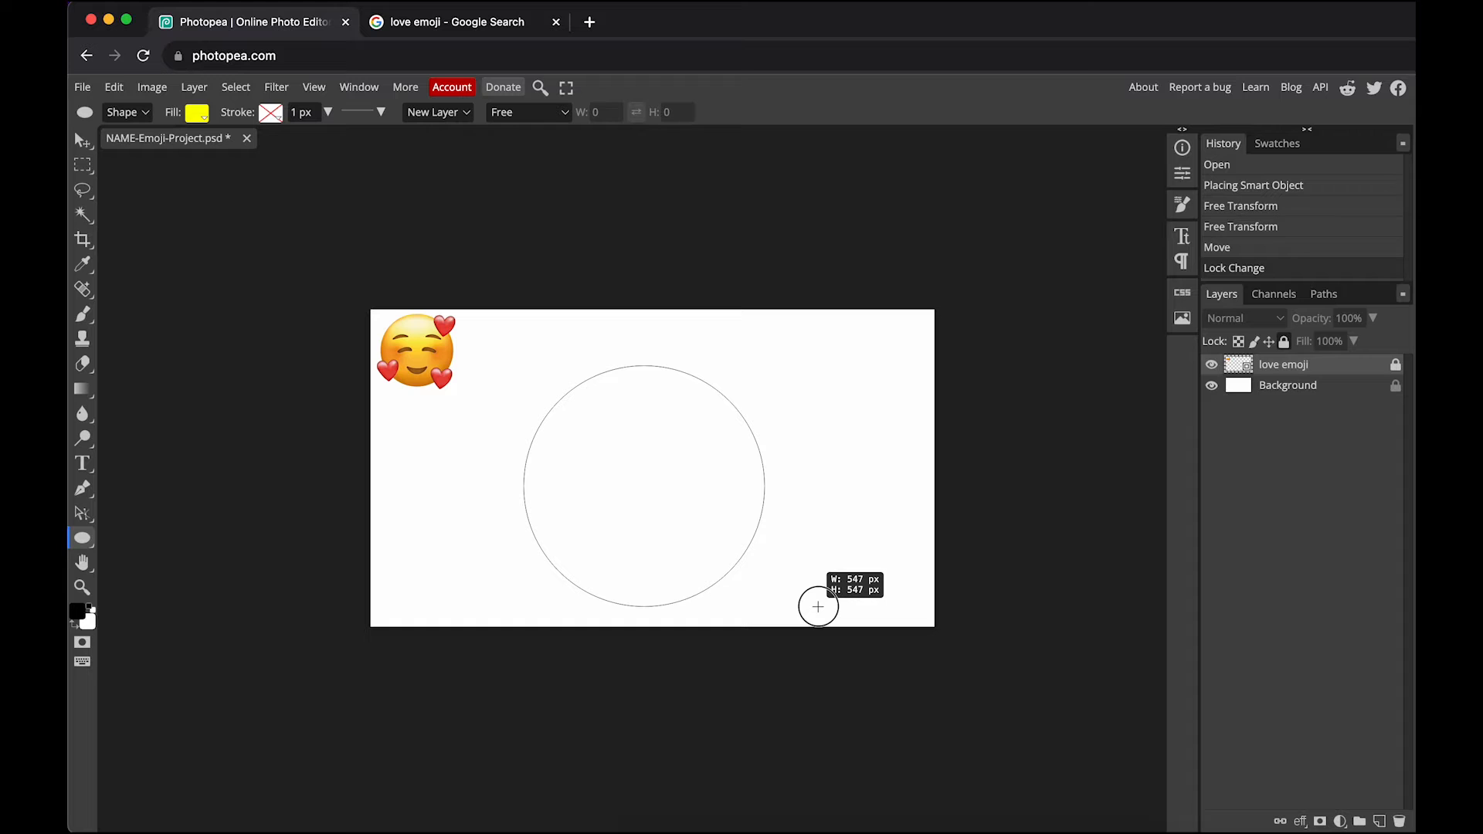
pyautogui.moveTo(818, 607); pyautogui.dragTo(819, 607)
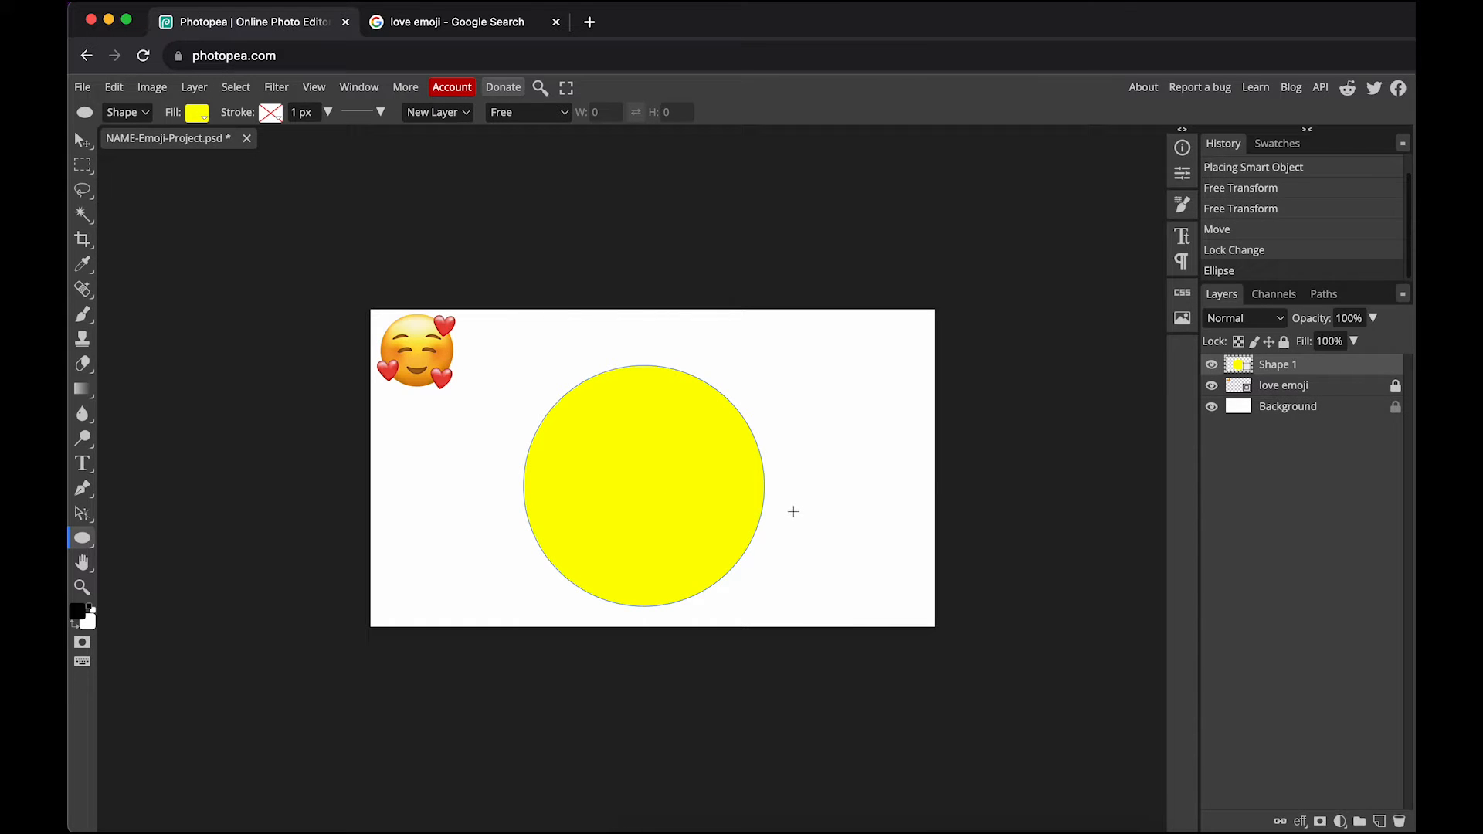
# Rename the yellow circle's layer to "face background"
pyautogui.doubleClick(1281, 366)
pyautogui.write('face background')
pyautogui.press('Return')
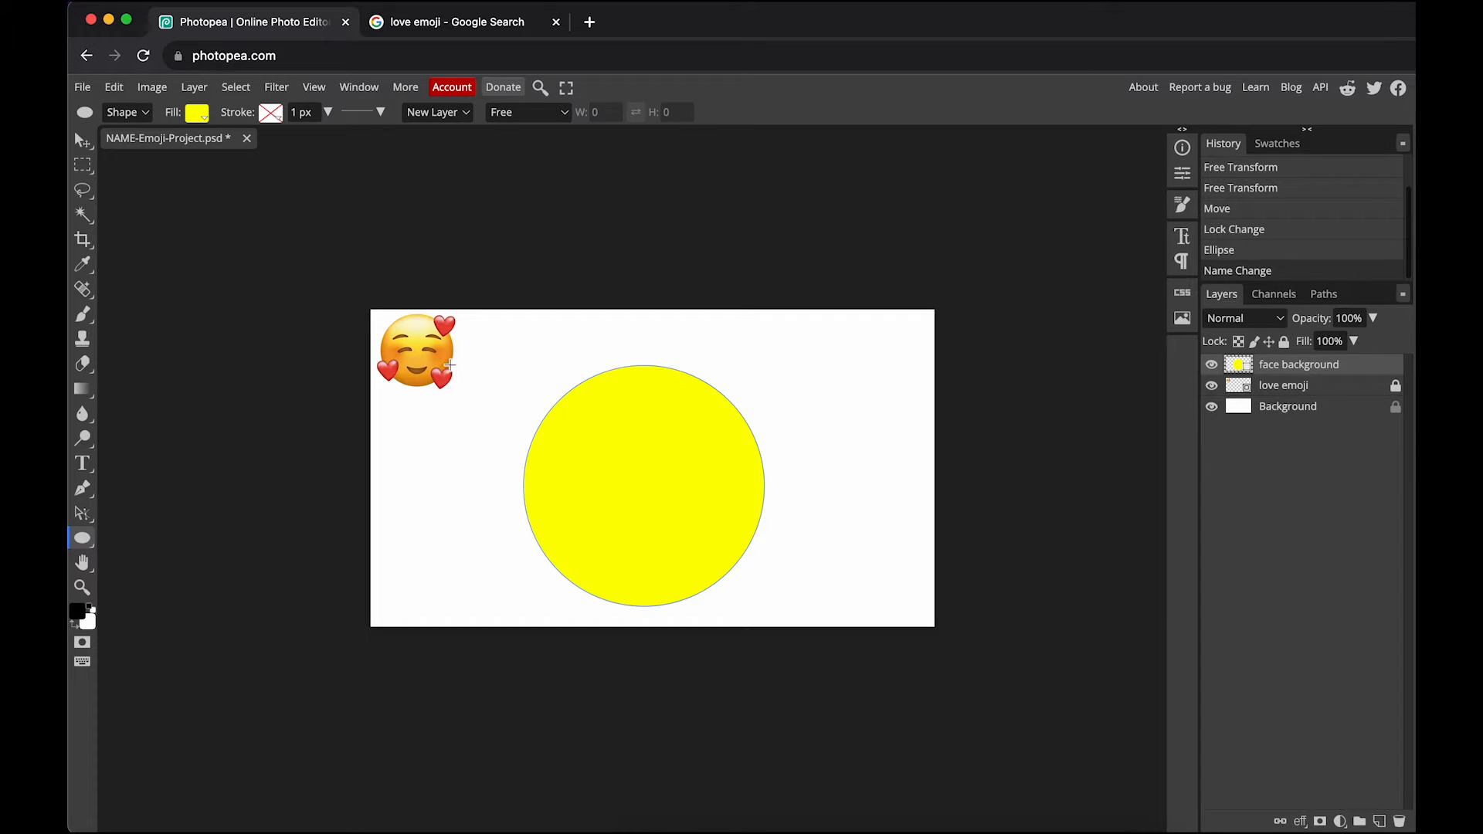
# Change the face background circle's fill to a gradient with the Radial style
pyautogui.click(203, 115)
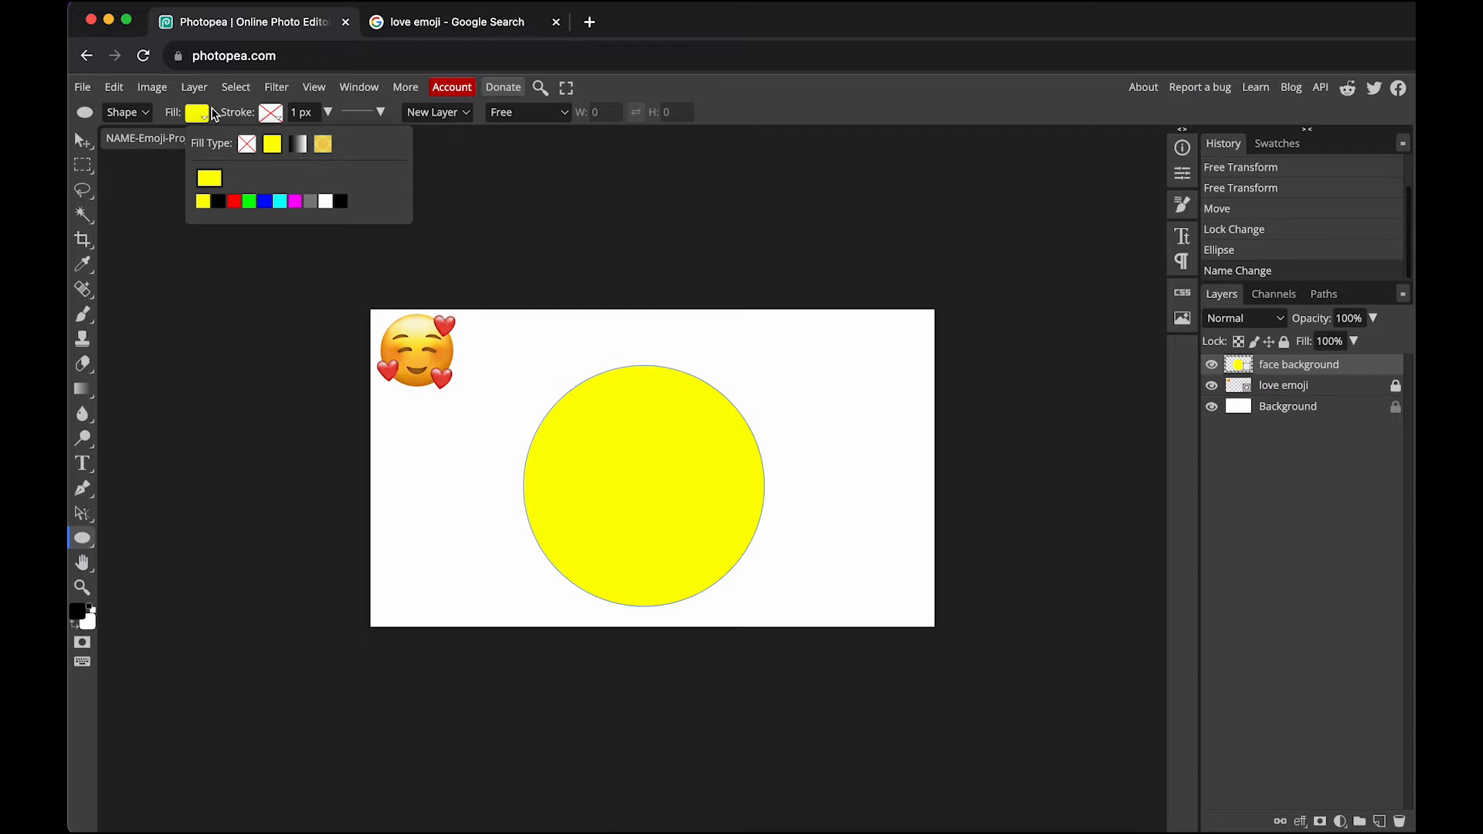
pyautogui.click(299, 146)
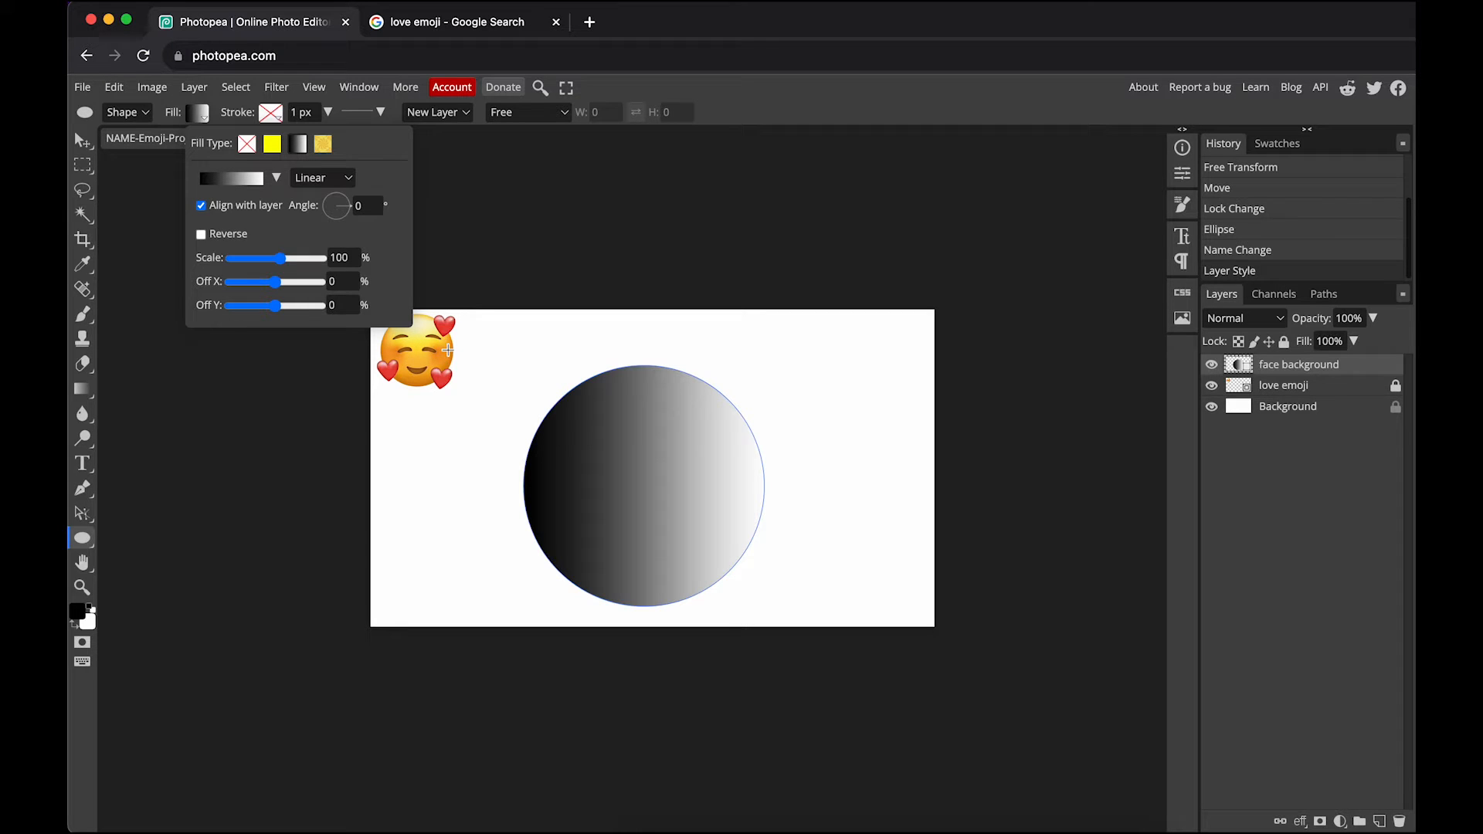
pyautogui.click(339, 185)
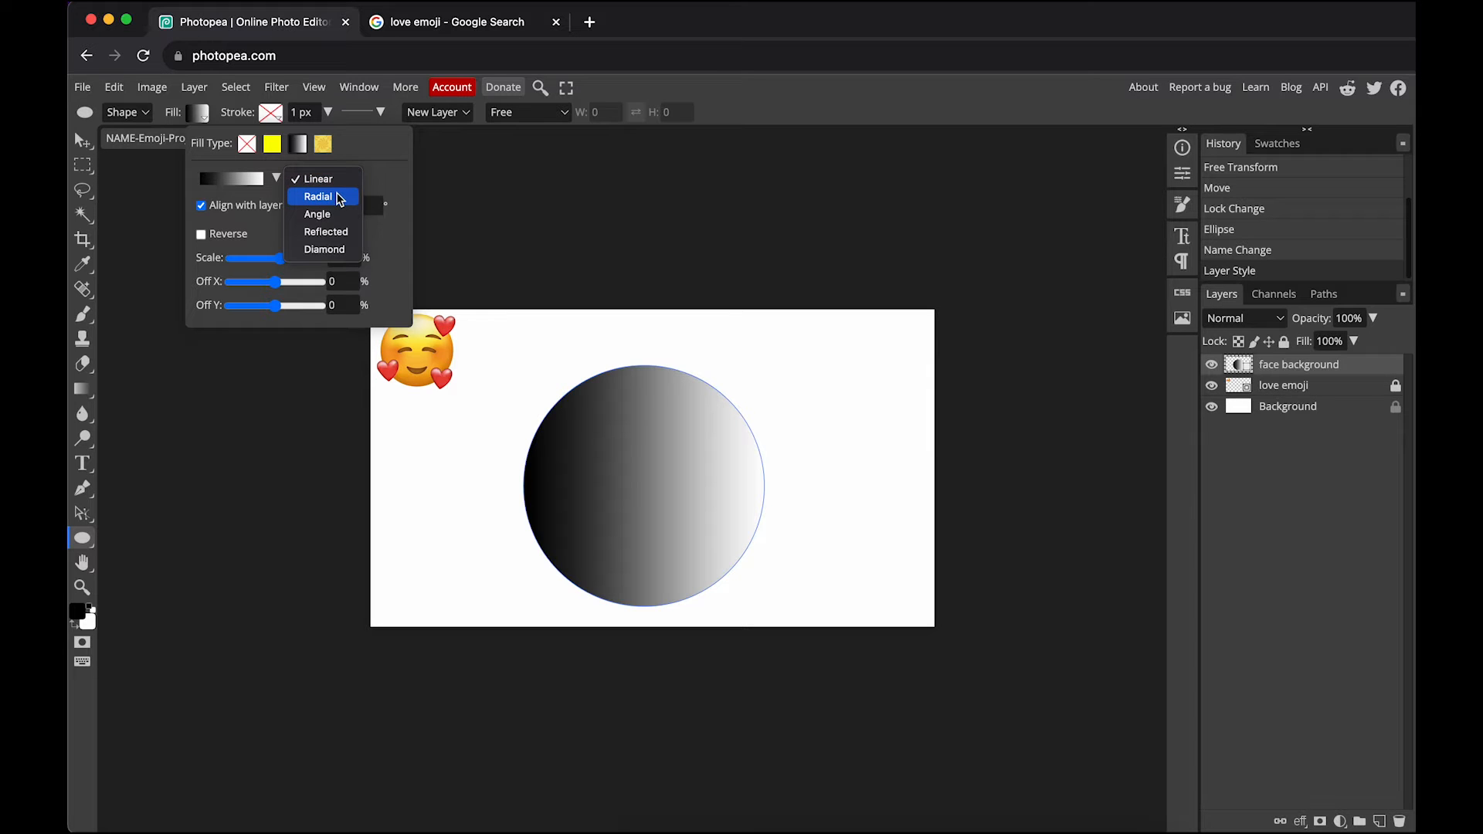
pyautogui.click(339, 198)
# Try the Angle, Reflected and Diamond gradient styles on the circle, and return to Radial
pyautogui.click(333, 180)
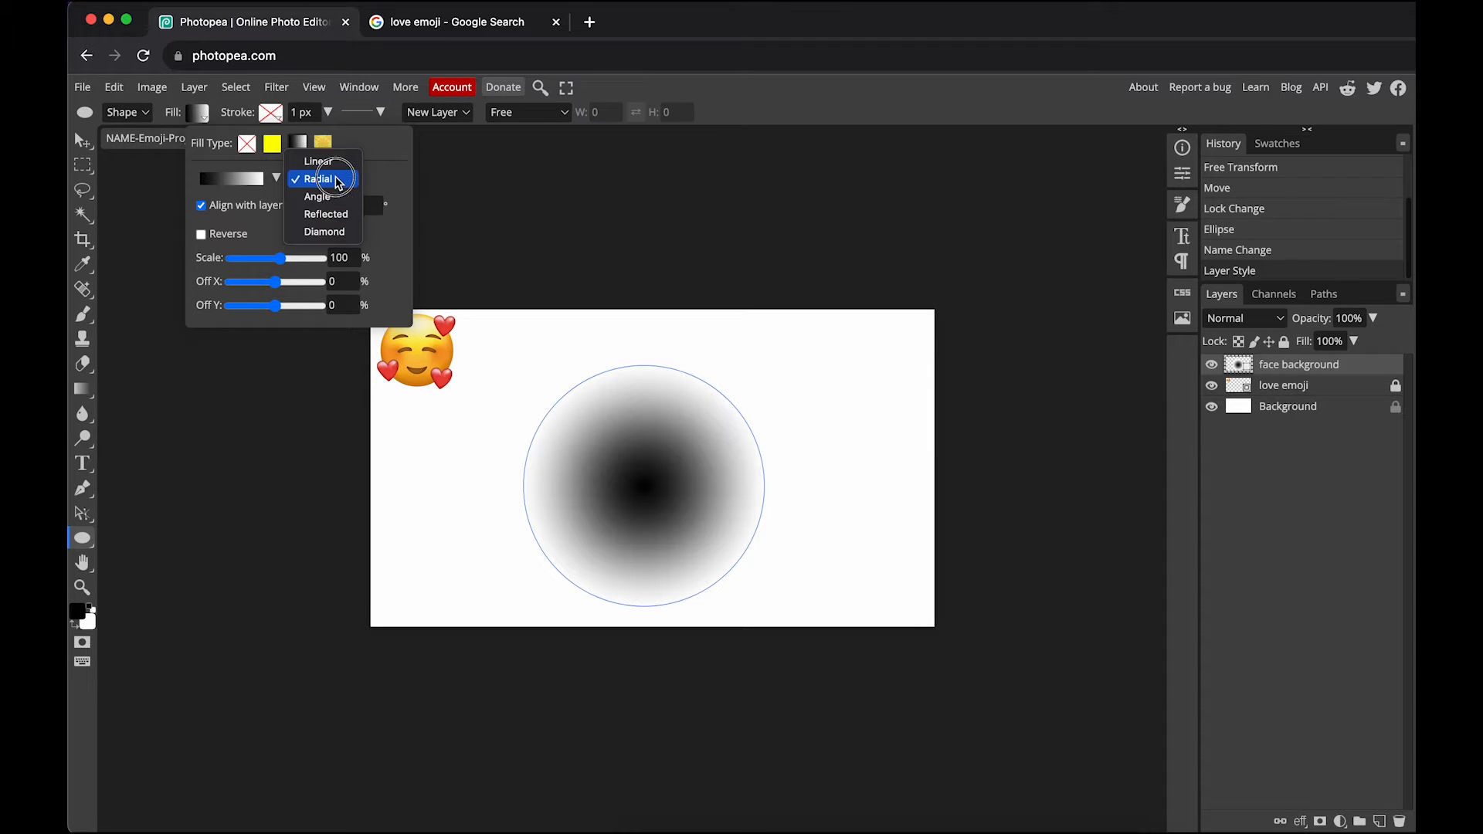
pyautogui.click(336, 195)
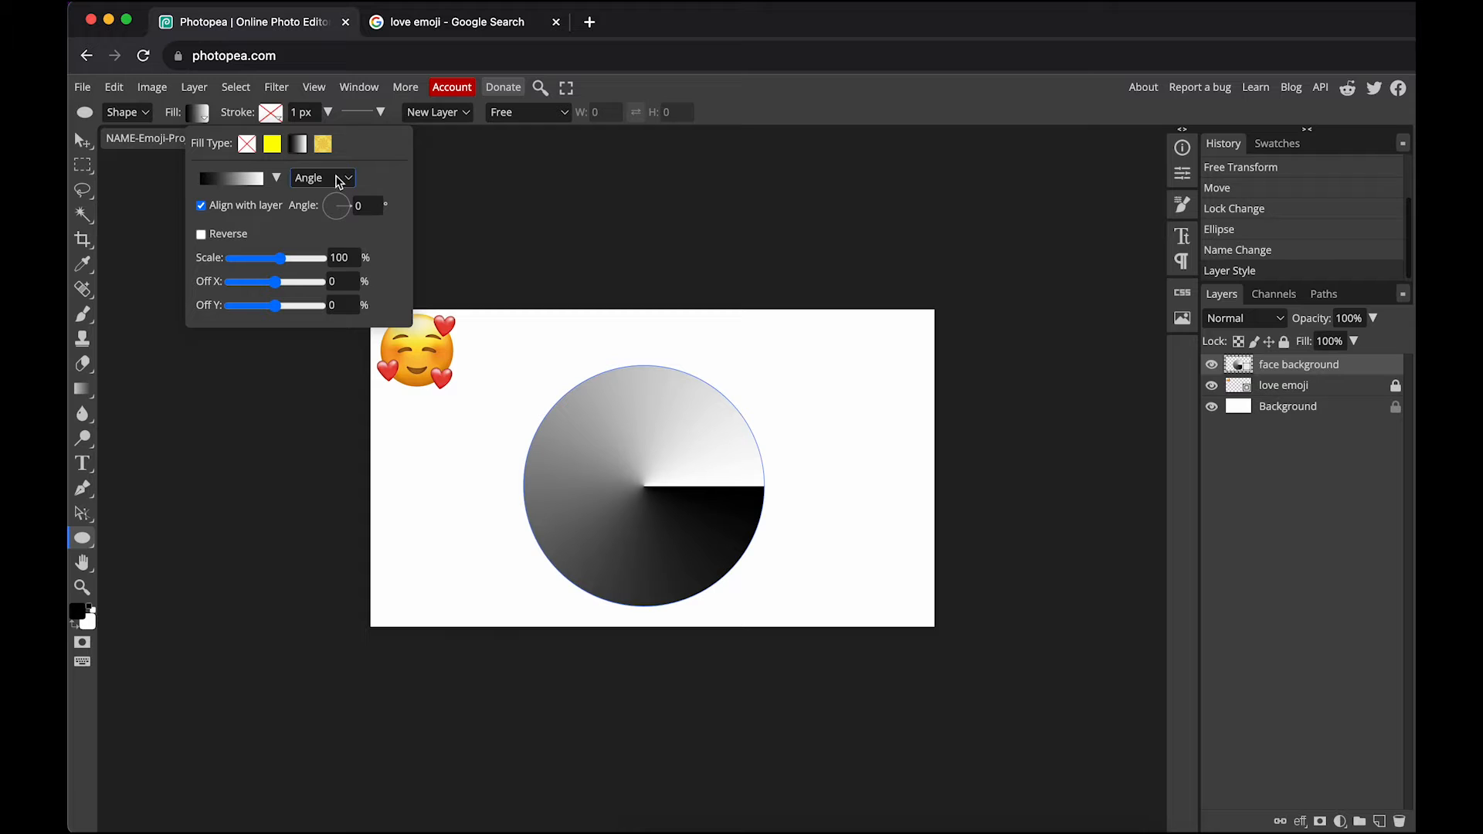
pyautogui.click(337, 181)
pyautogui.click(336, 196)
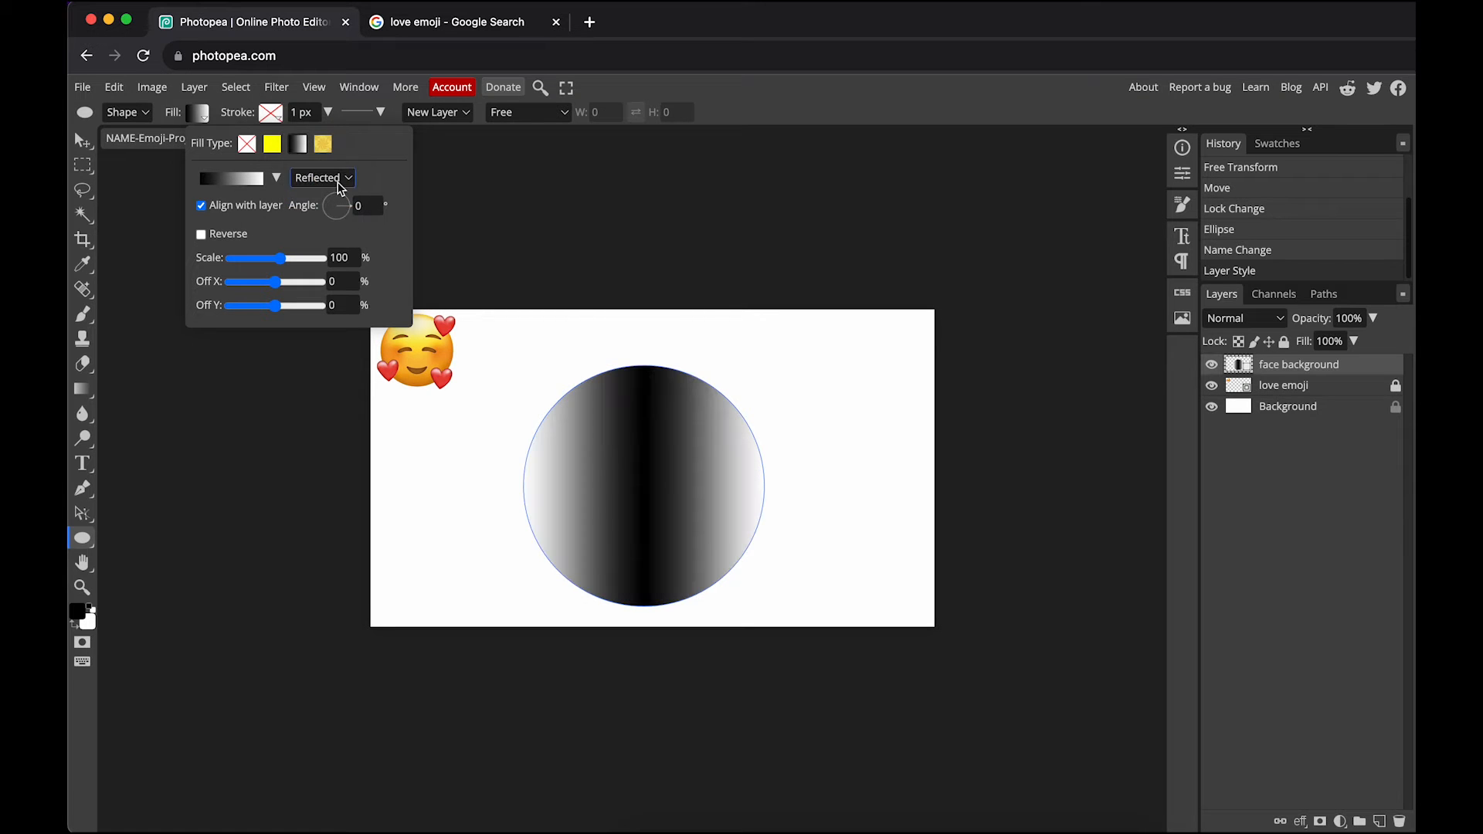
pyautogui.click(337, 181)
pyautogui.click(338, 197)
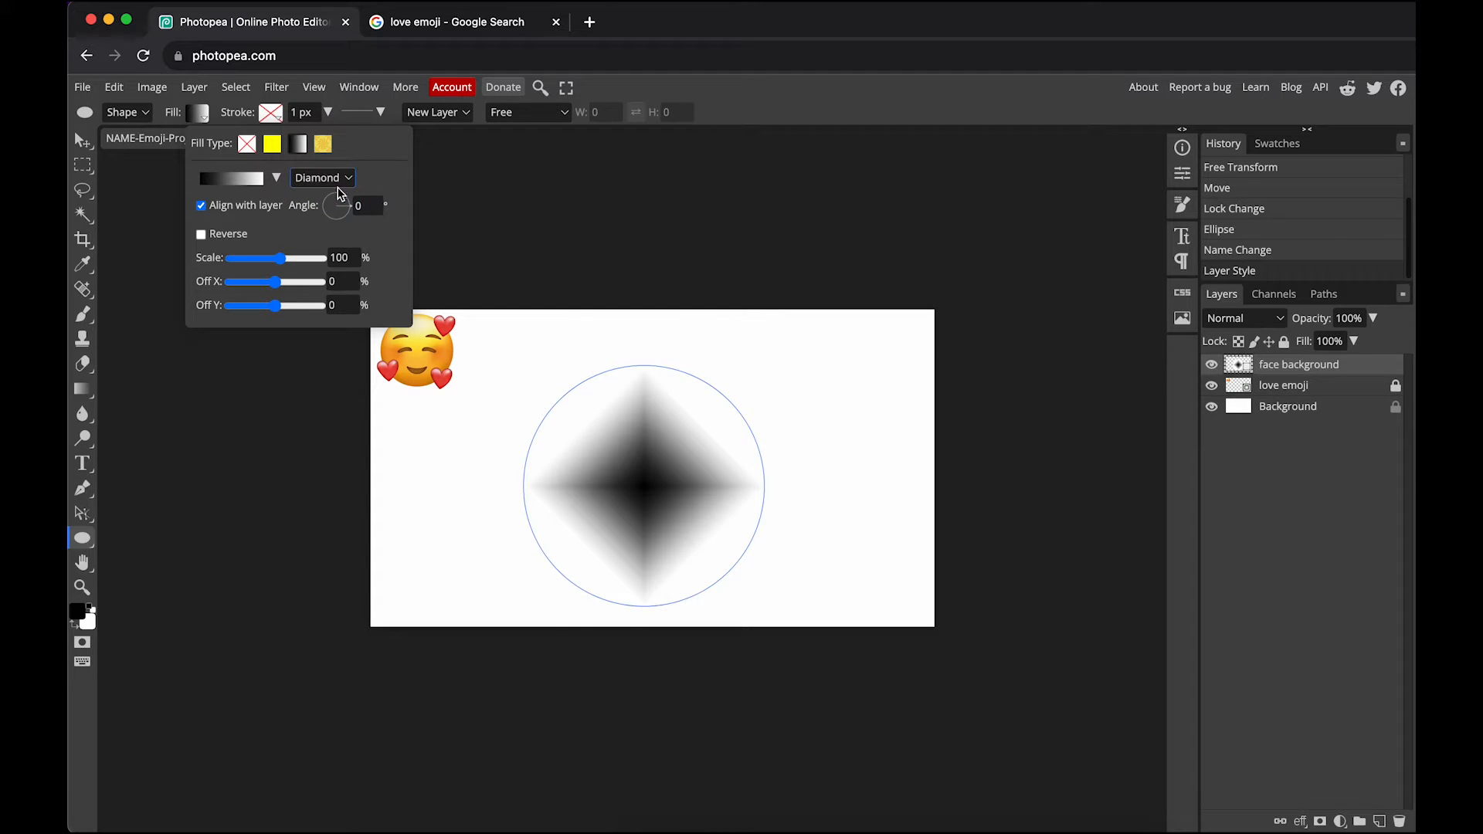
pyautogui.click(336, 181)
pyautogui.click(340, 135)
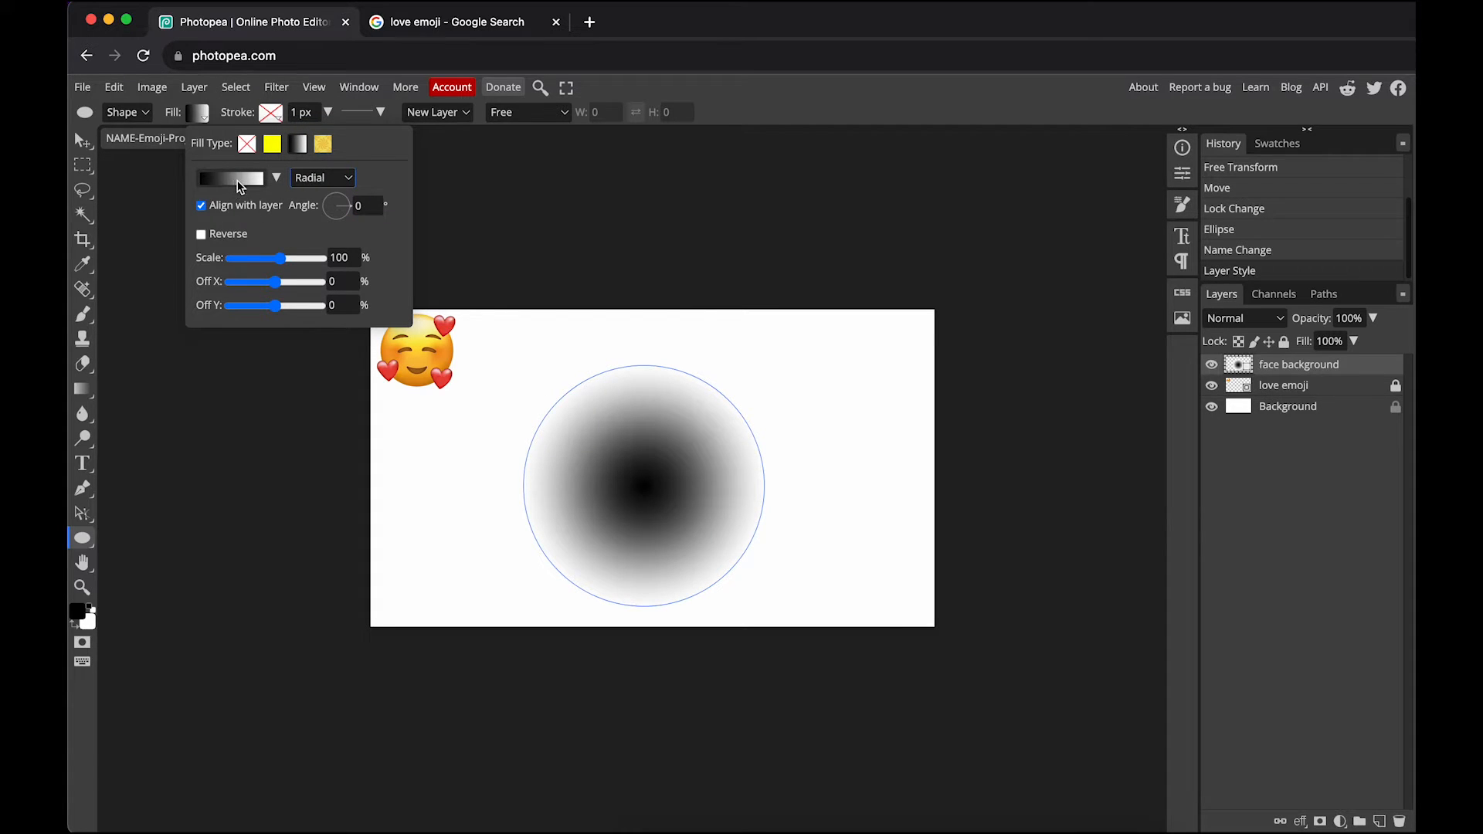
# Edit the circle's gradient and set its 0% color stop to yellow ffda34, sampled from the middle of the reference emoji's face
pyautogui.click(239, 181)
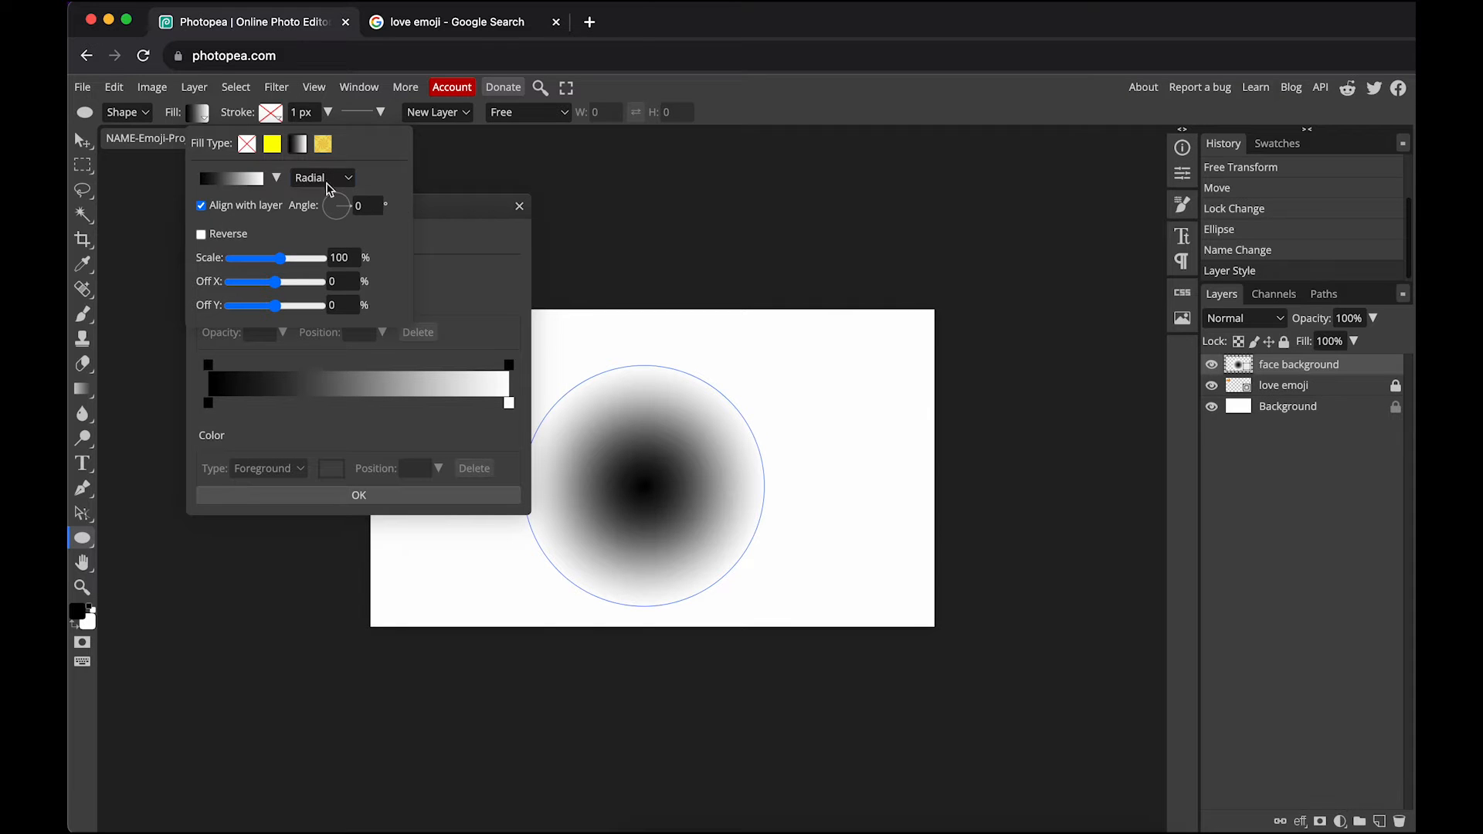
pyautogui.click(430, 206)
pyautogui.moveTo(430, 206); pyautogui.dragTo(1023, 241)
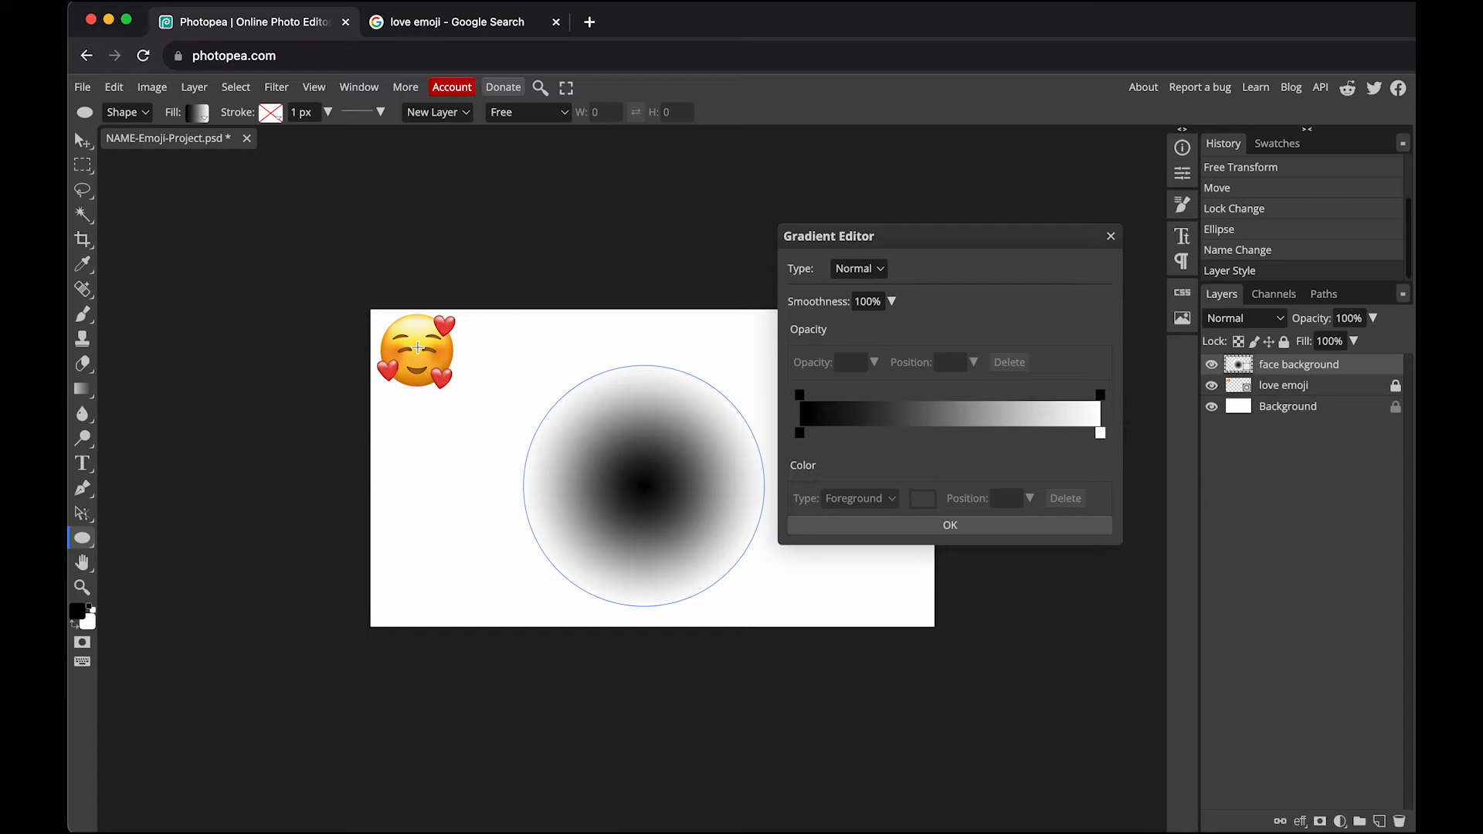
pyautogui.doubleClick(801, 435)
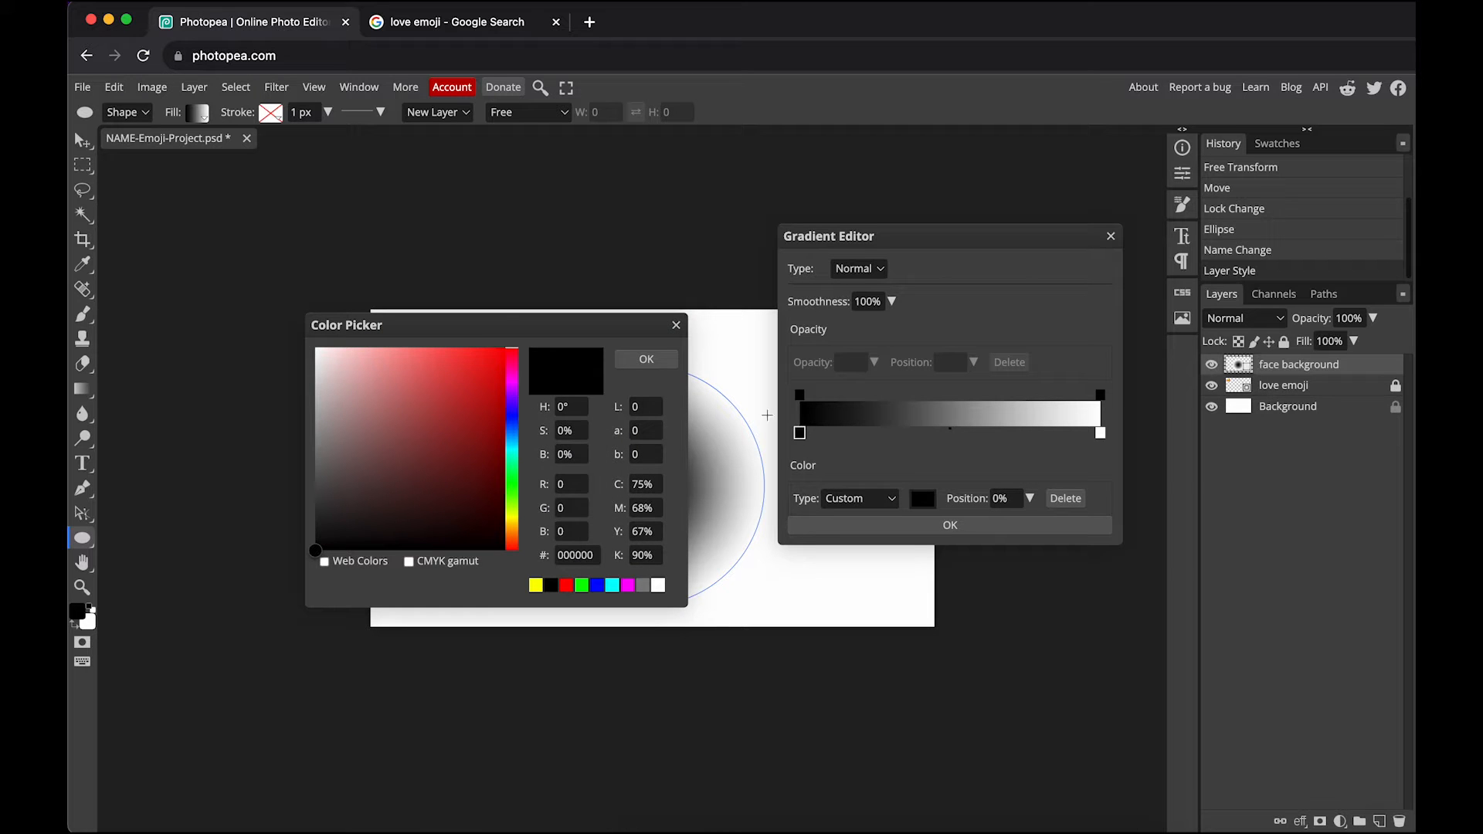
pyautogui.moveTo(514, 326); pyautogui.dragTo(669, 260)
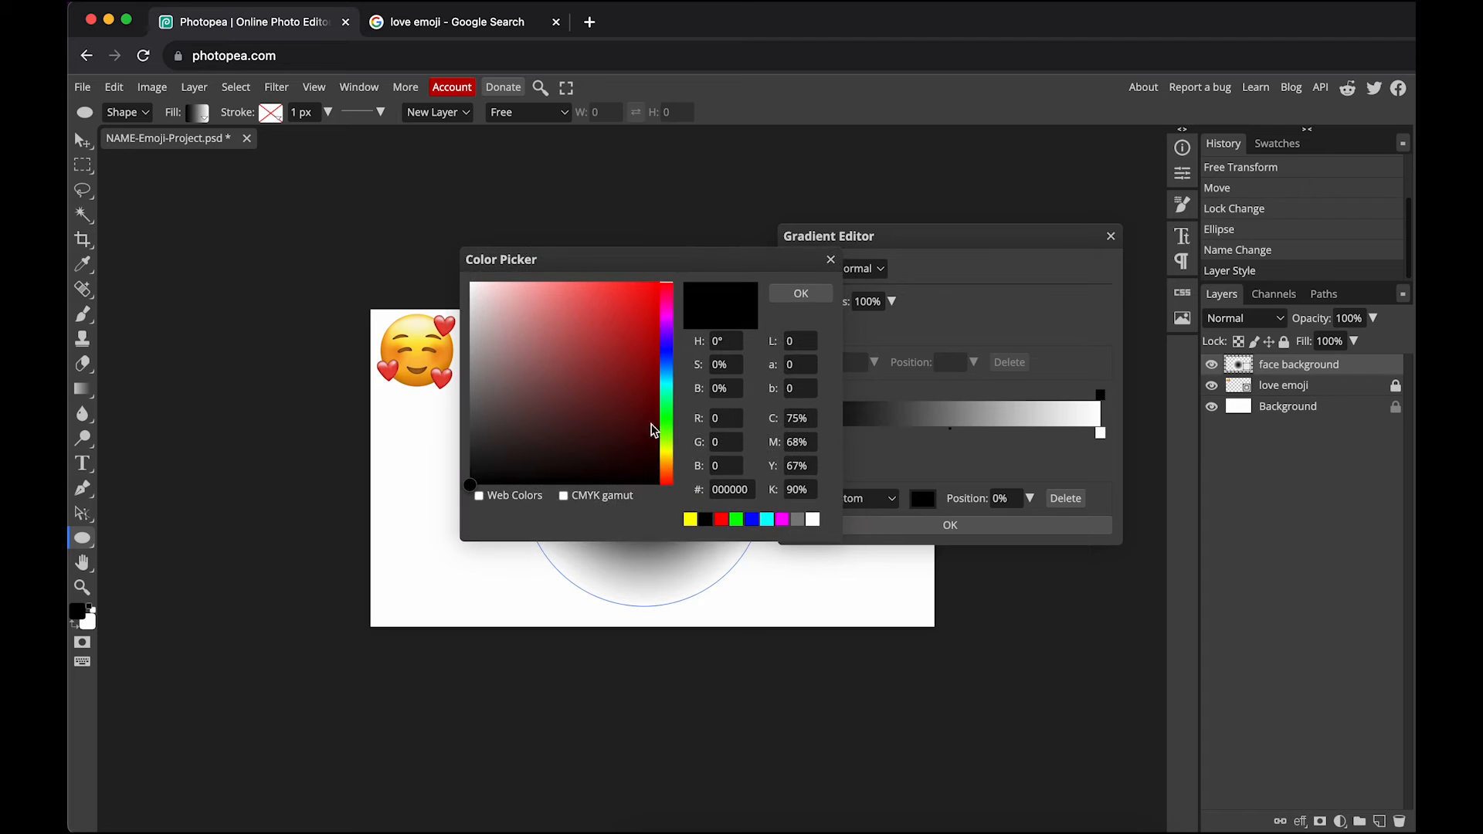
pyautogui.moveTo(669, 436)
pyautogui.mouseDown()
pyautogui.moveTo(666, 460)
pyautogui.moveTo(666, 425)
pyautogui.moveTo(666, 445)
pyautogui.mouseUp()
pyautogui.moveTo(616, 307)
pyautogui.mouseDown()
pyautogui.moveTo(629, 298)
pyautogui.moveTo(590, 299)
pyautogui.moveTo(605, 332)
pyautogui.moveTo(572, 321)
pyautogui.moveTo(588, 318)
pyautogui.mouseUp()
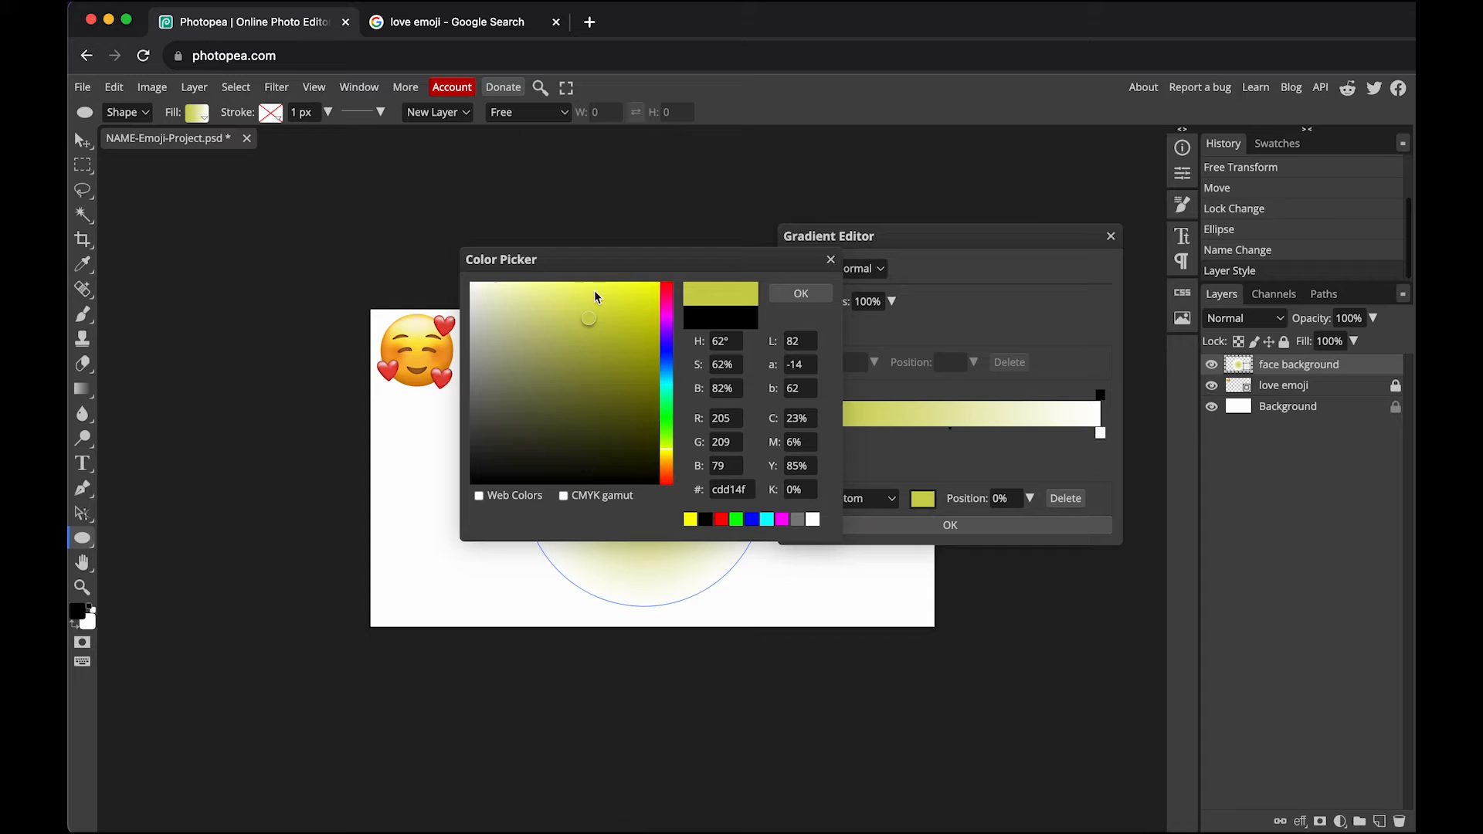
pyautogui.moveTo(627, 269); pyautogui.dragTo(636, 300)
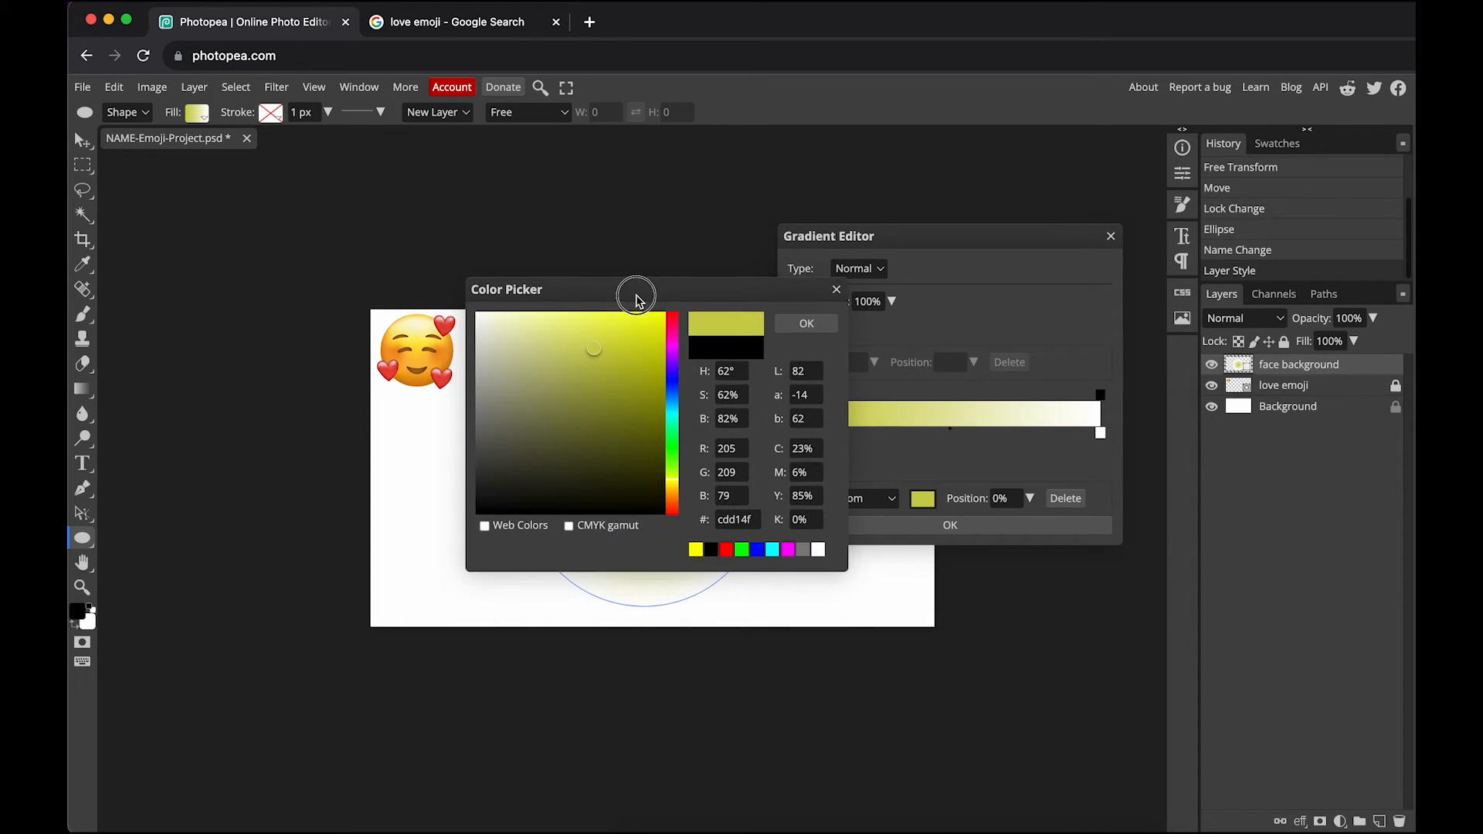
pyautogui.click(417, 351)
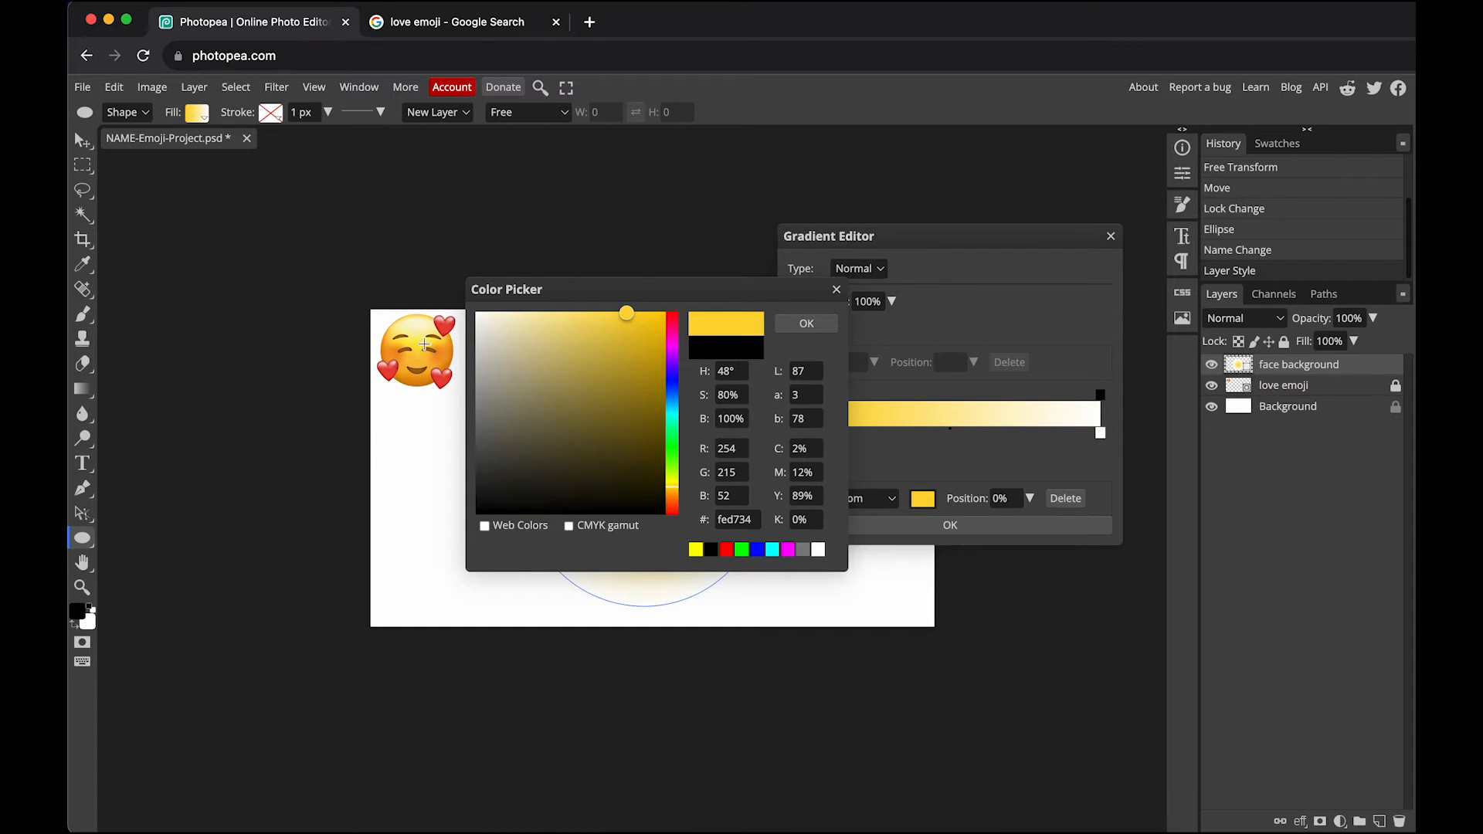
pyautogui.click(443, 328)
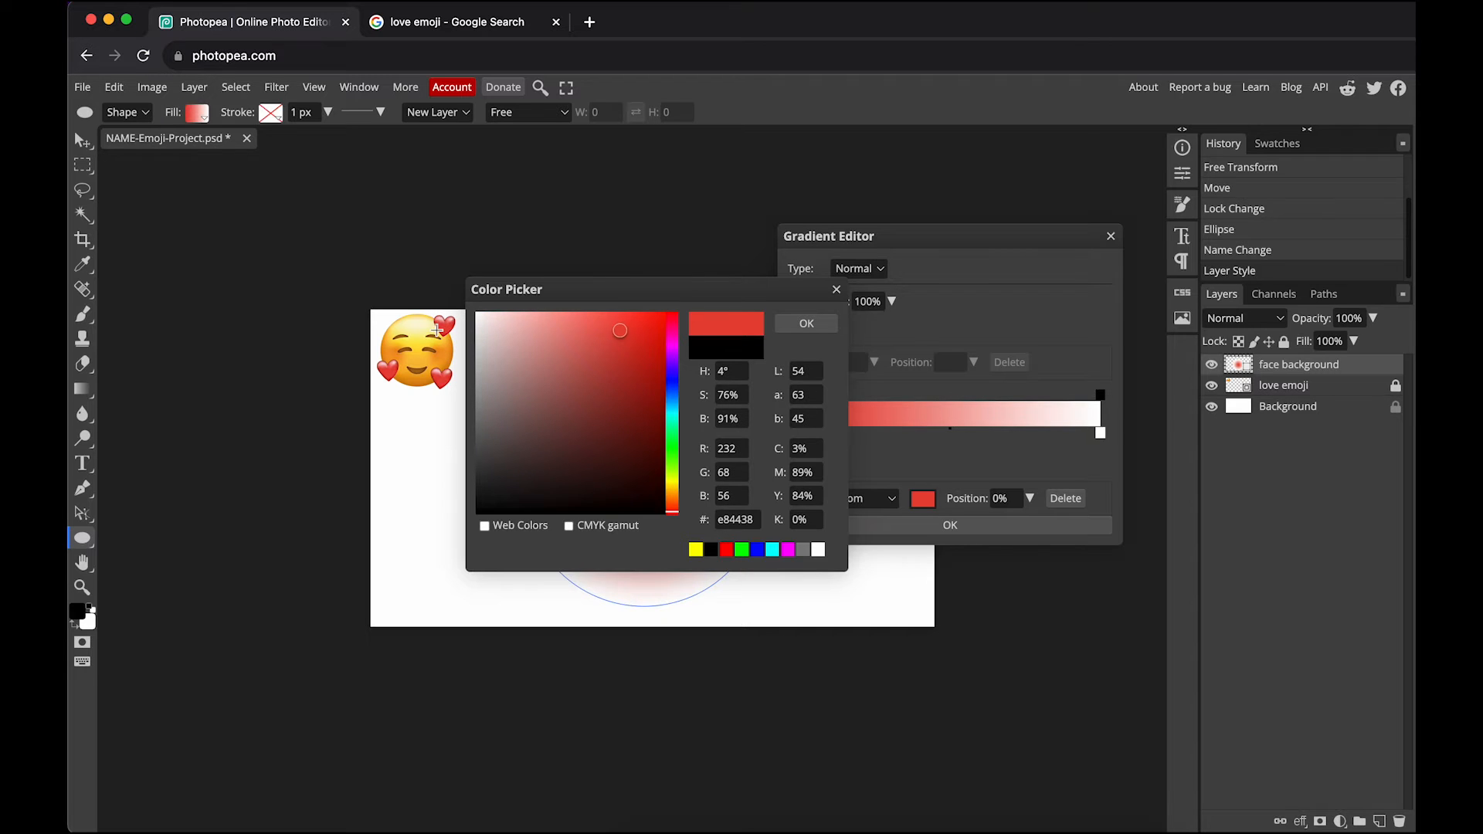
pyautogui.click(417, 351)
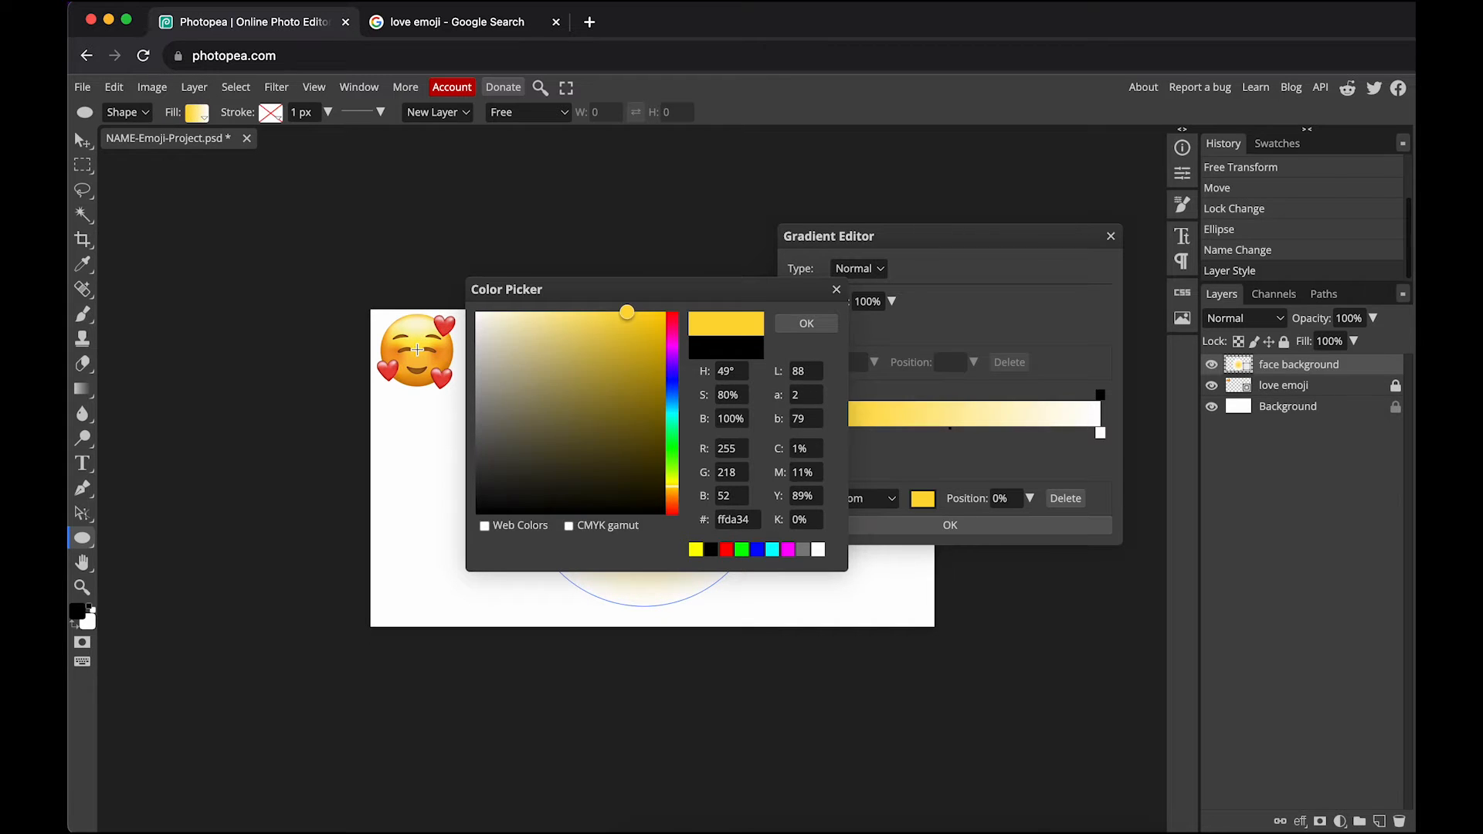
pyautogui.click(806, 327)
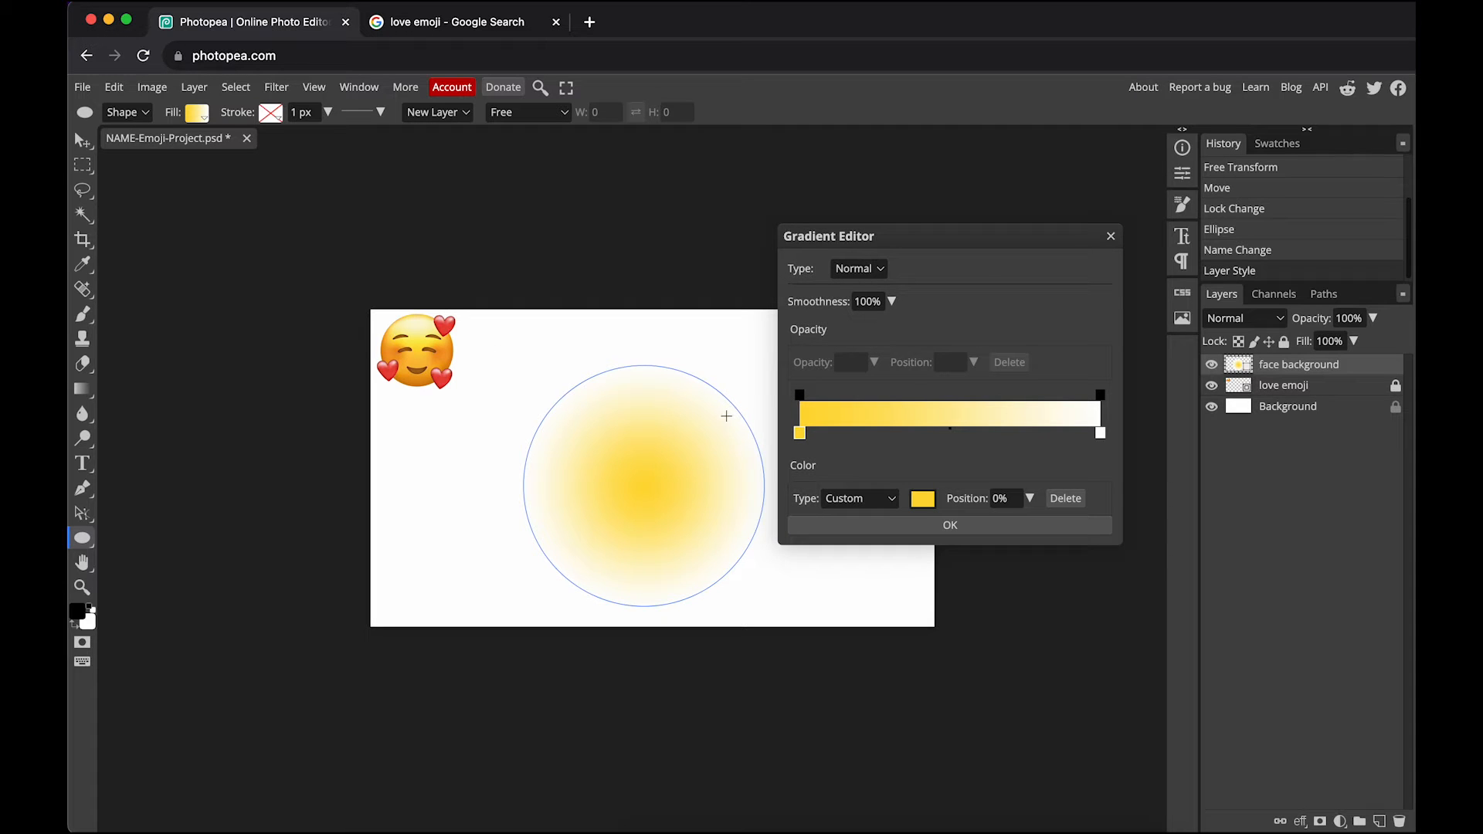
pyautogui.click(1101, 434)
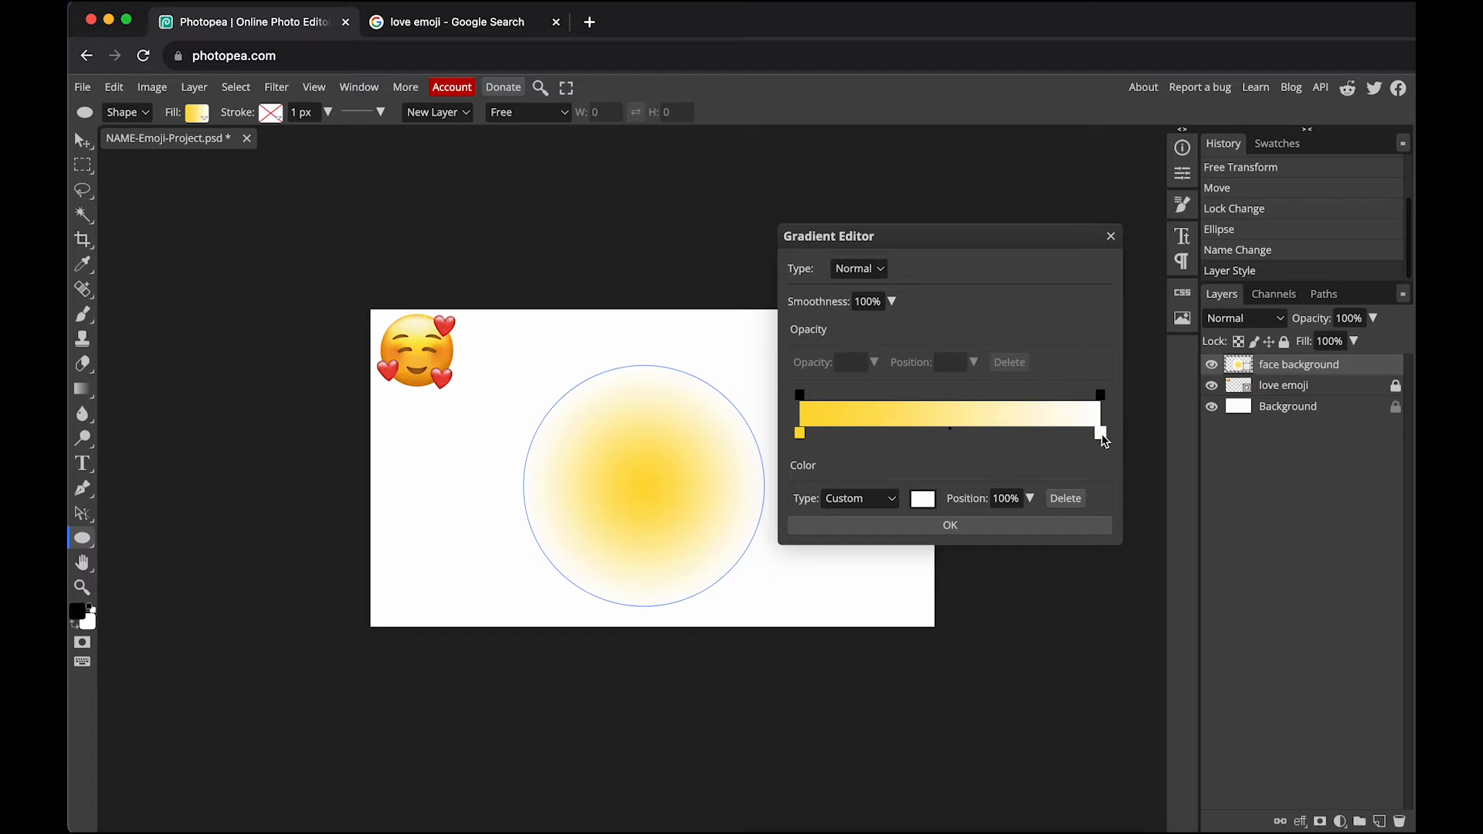
pyautogui.click(450, 360)
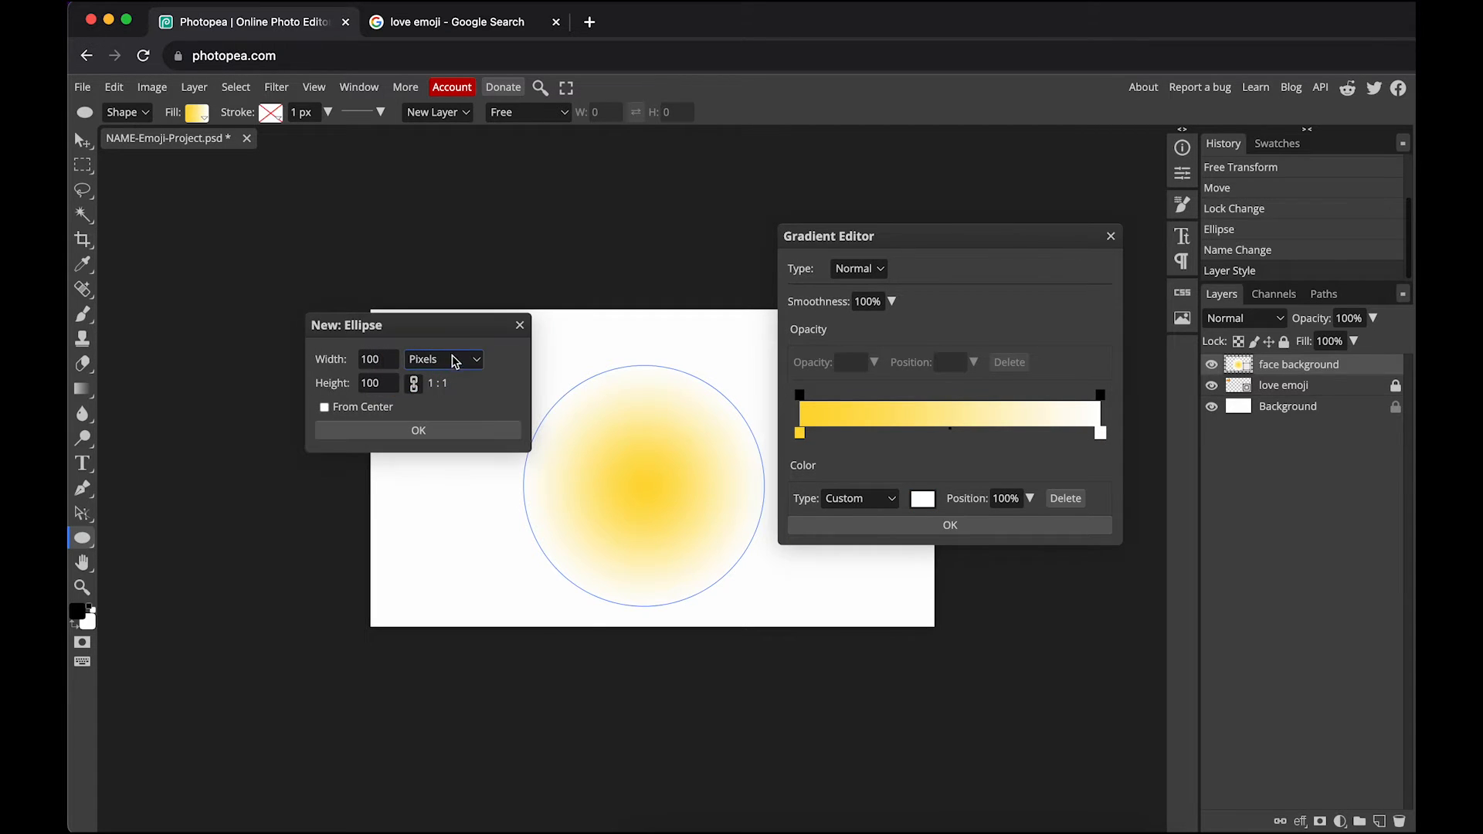
pyautogui.click(517, 327)
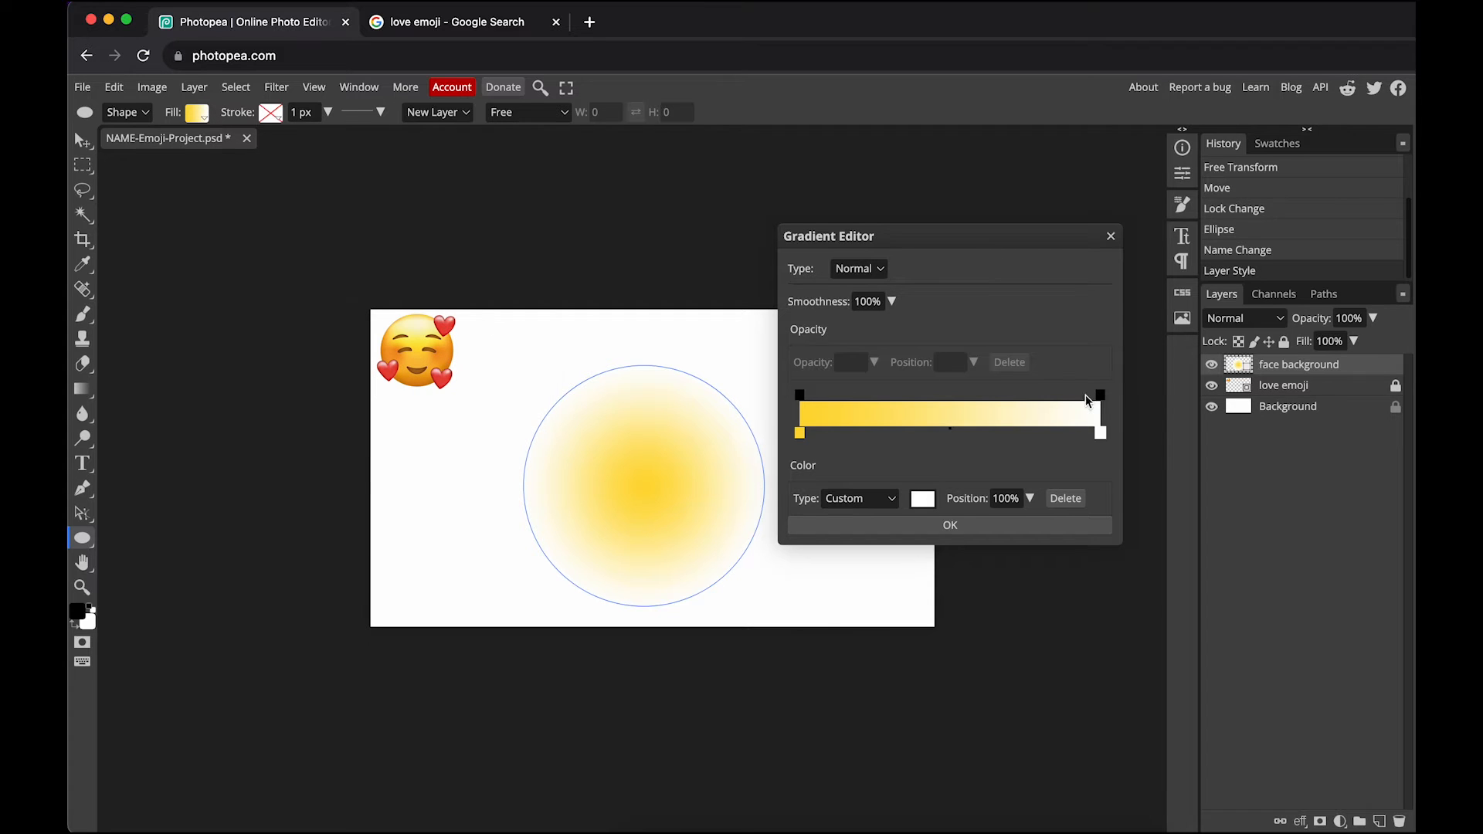
# Set the circle gradient's 100% color stop to orange da8010, sampled from the edge of the reference emoji's face, and apply the gradient
pyautogui.doubleClick(1100, 433)
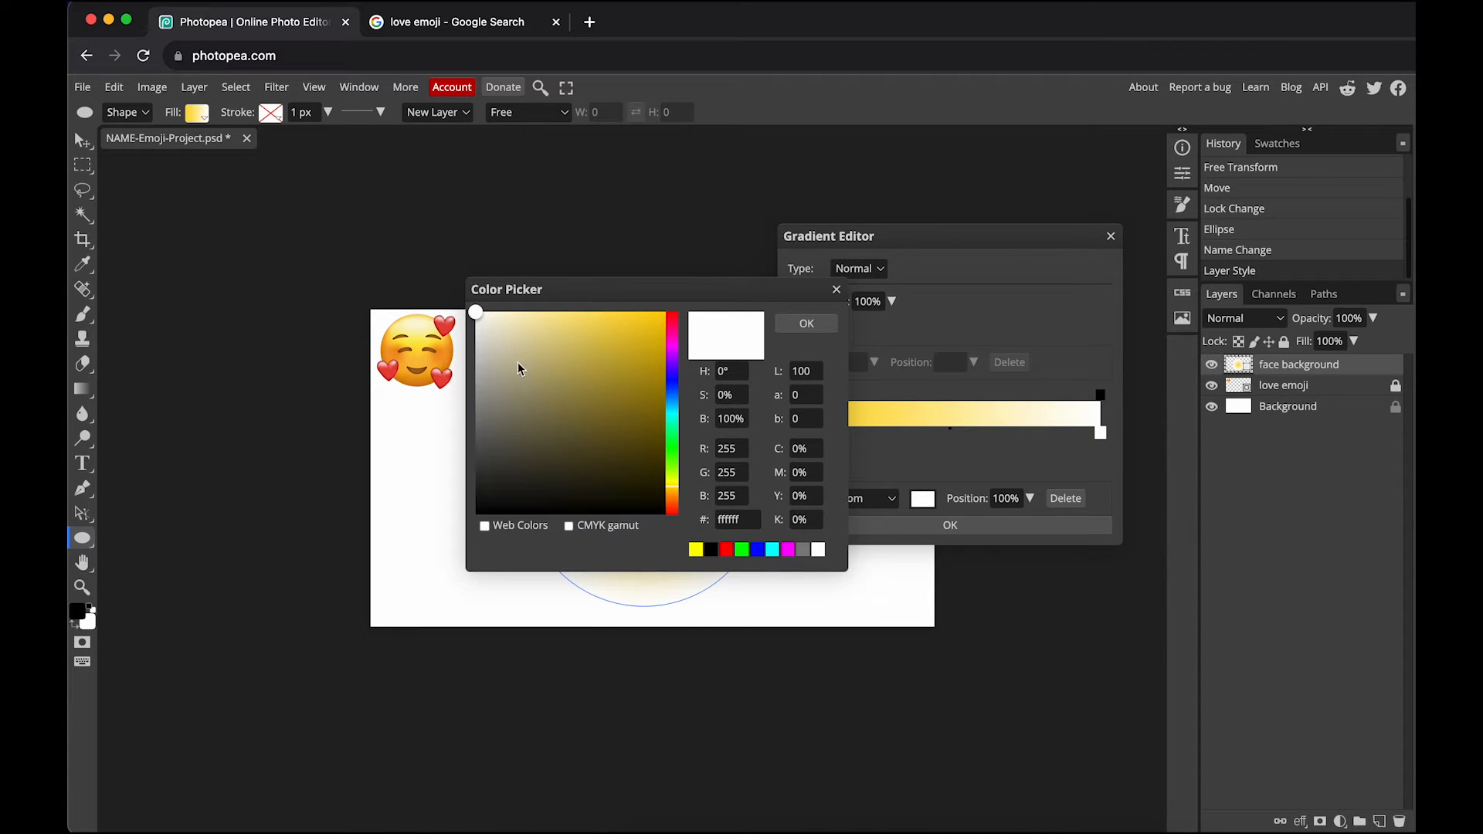
pyautogui.click(448, 361)
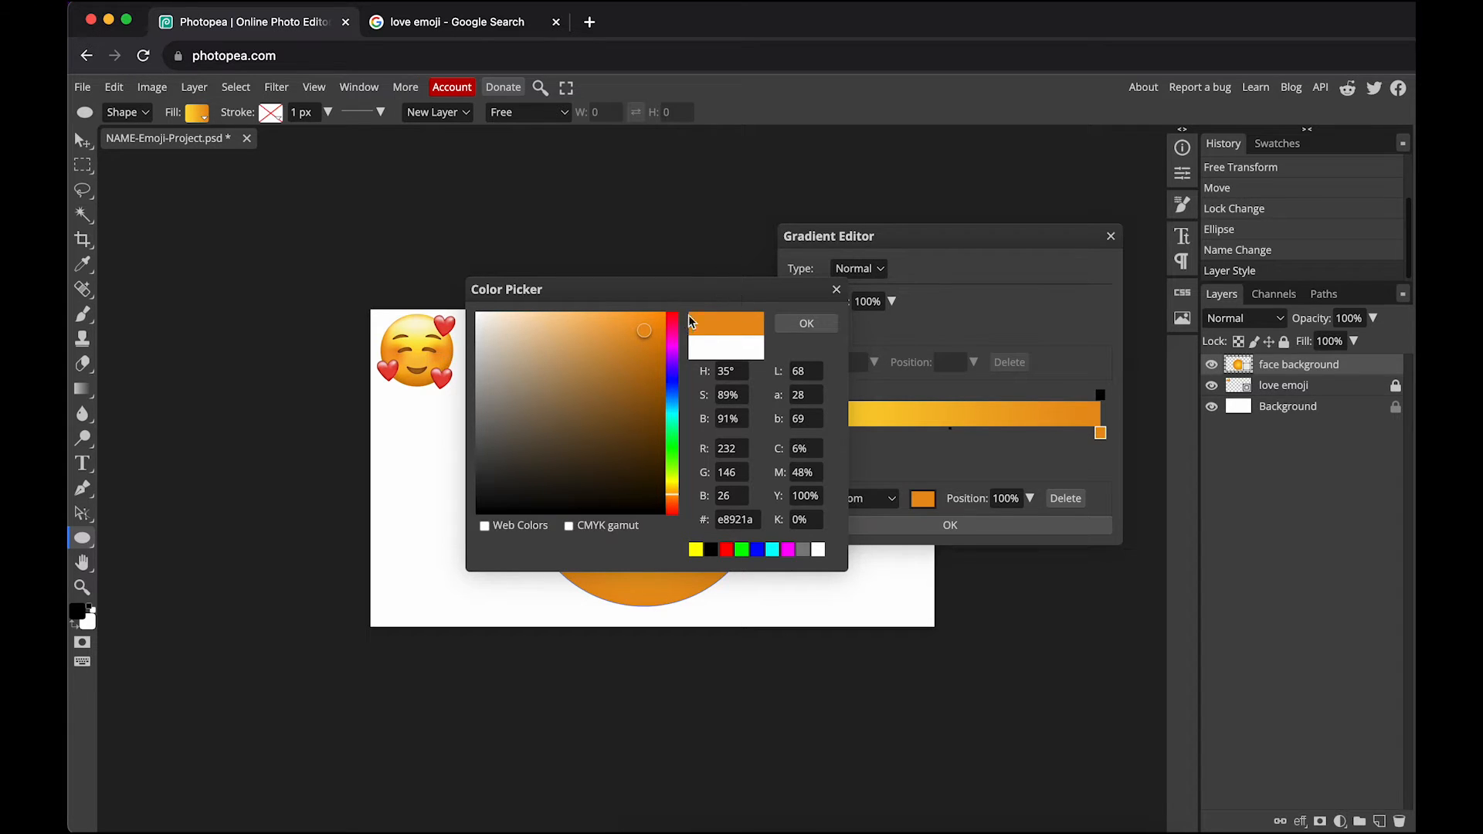
pyautogui.moveTo(657, 332); pyautogui.dragTo(658, 323)
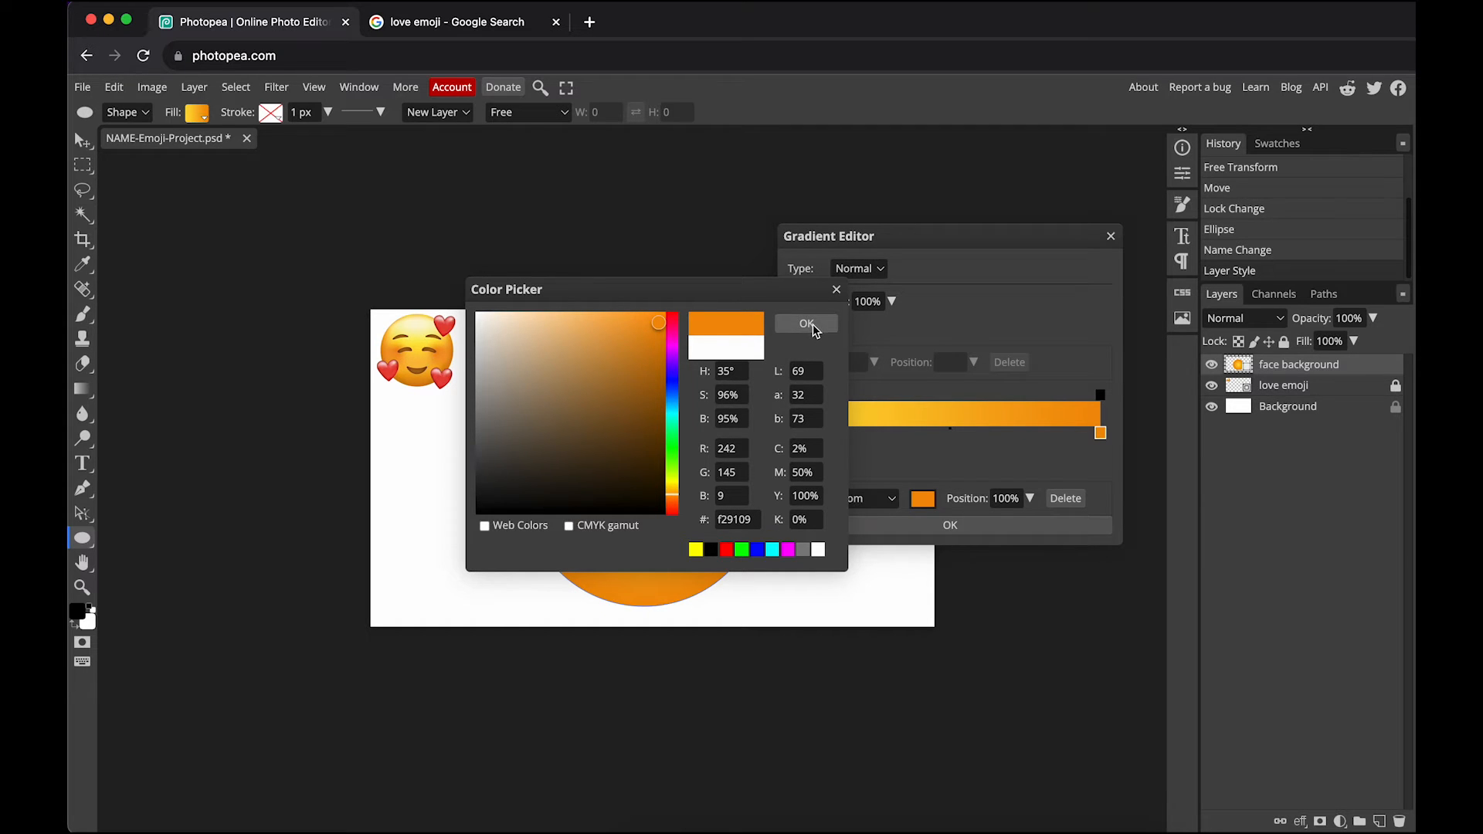
pyautogui.click(449, 356)
pyautogui.click(449, 348)
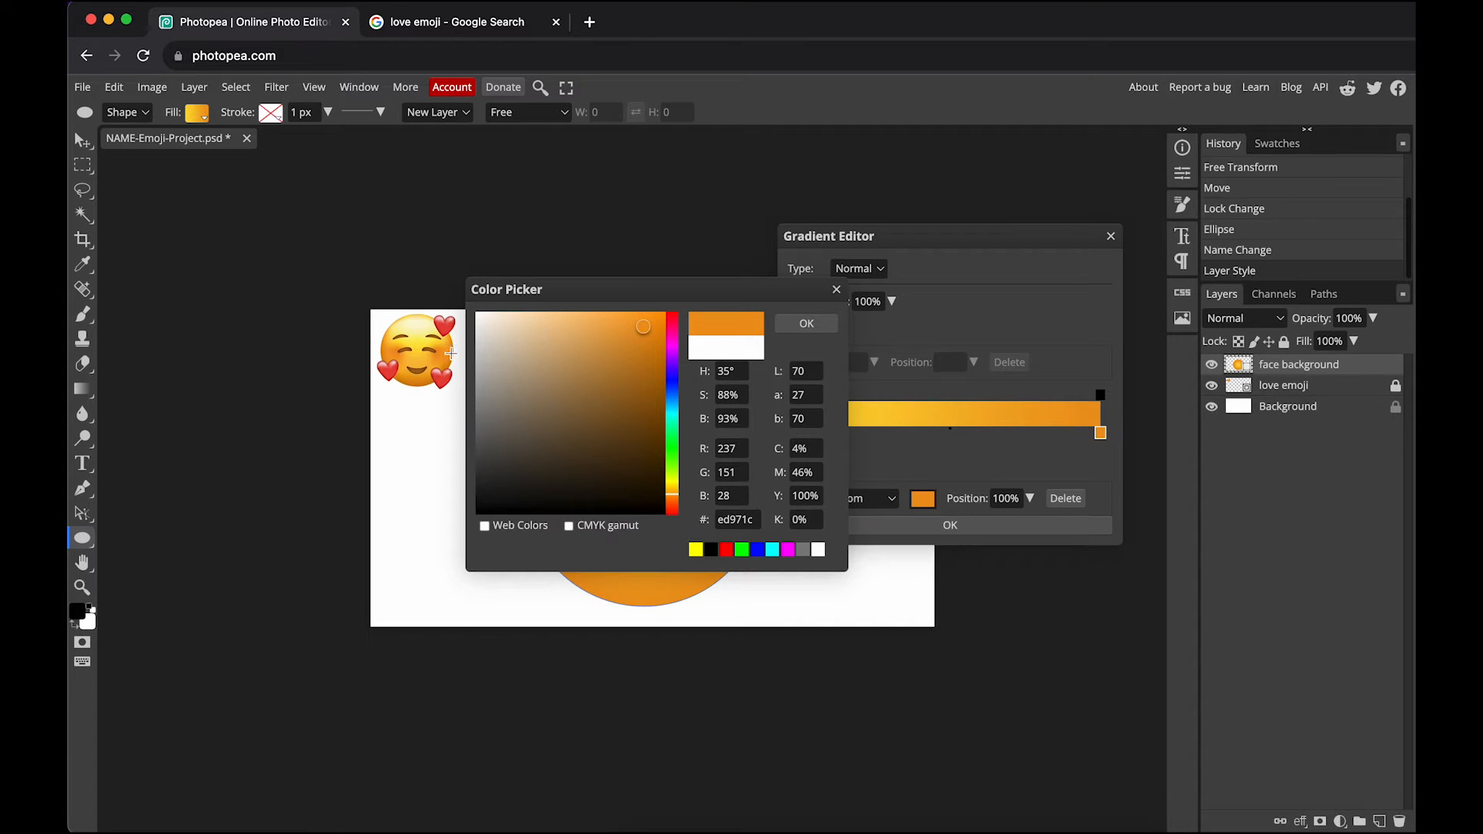
pyautogui.click(452, 353)
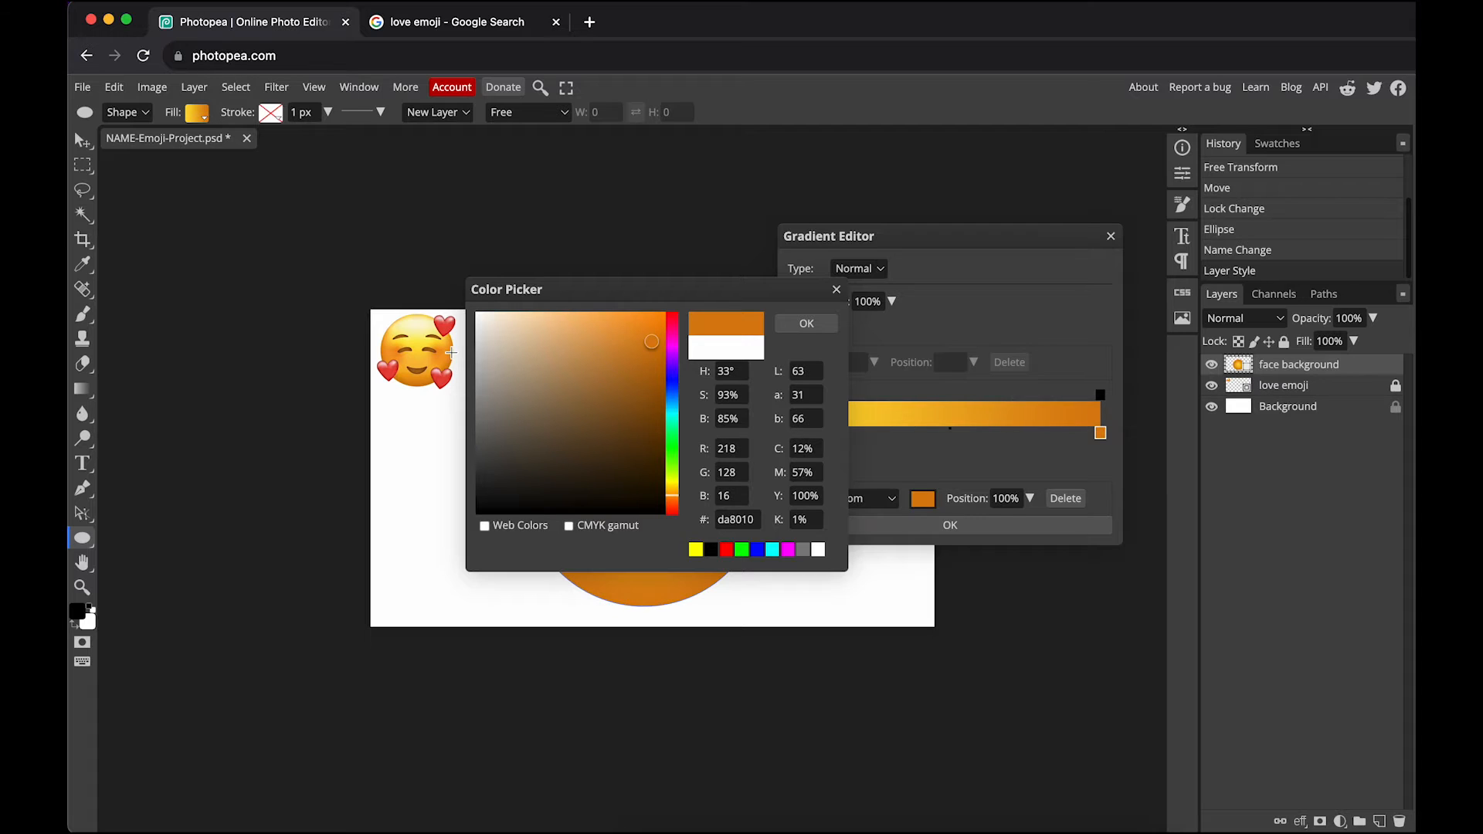
pyautogui.click(809, 326)
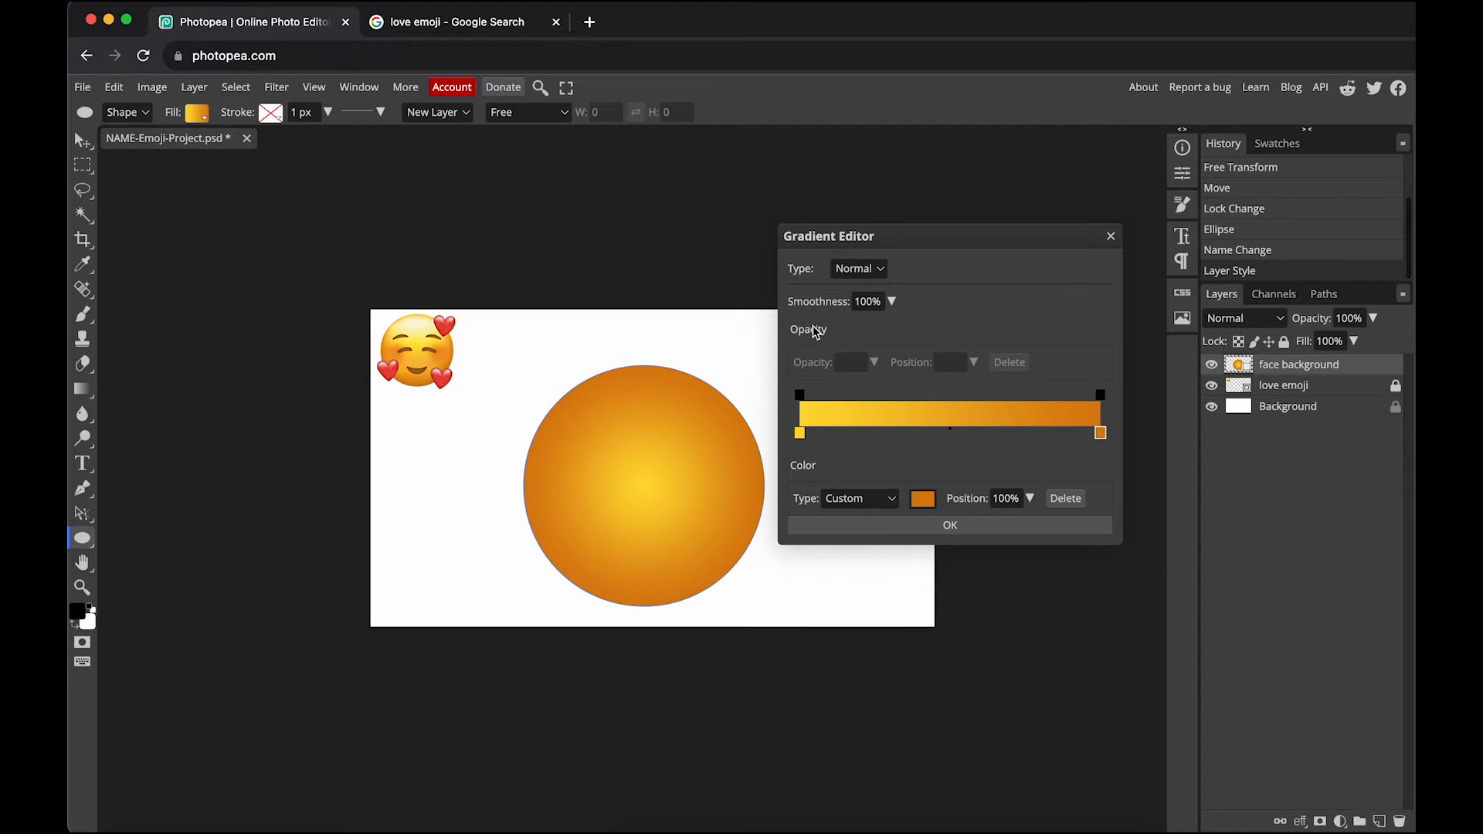
pyautogui.click(967, 530)
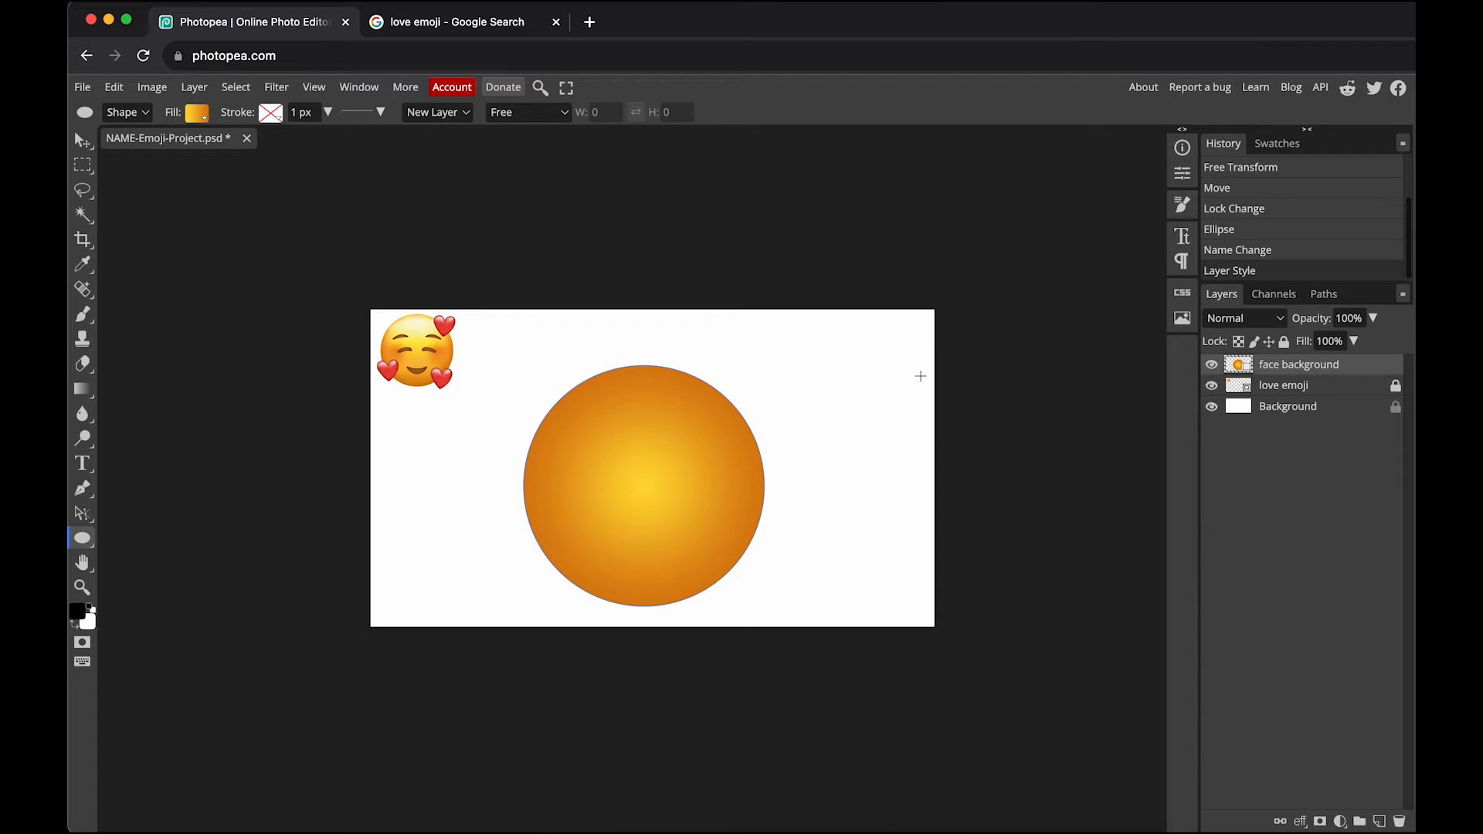
# Duplicate the face background layer and lock the original
pyautogui.rightClick(1309, 368)
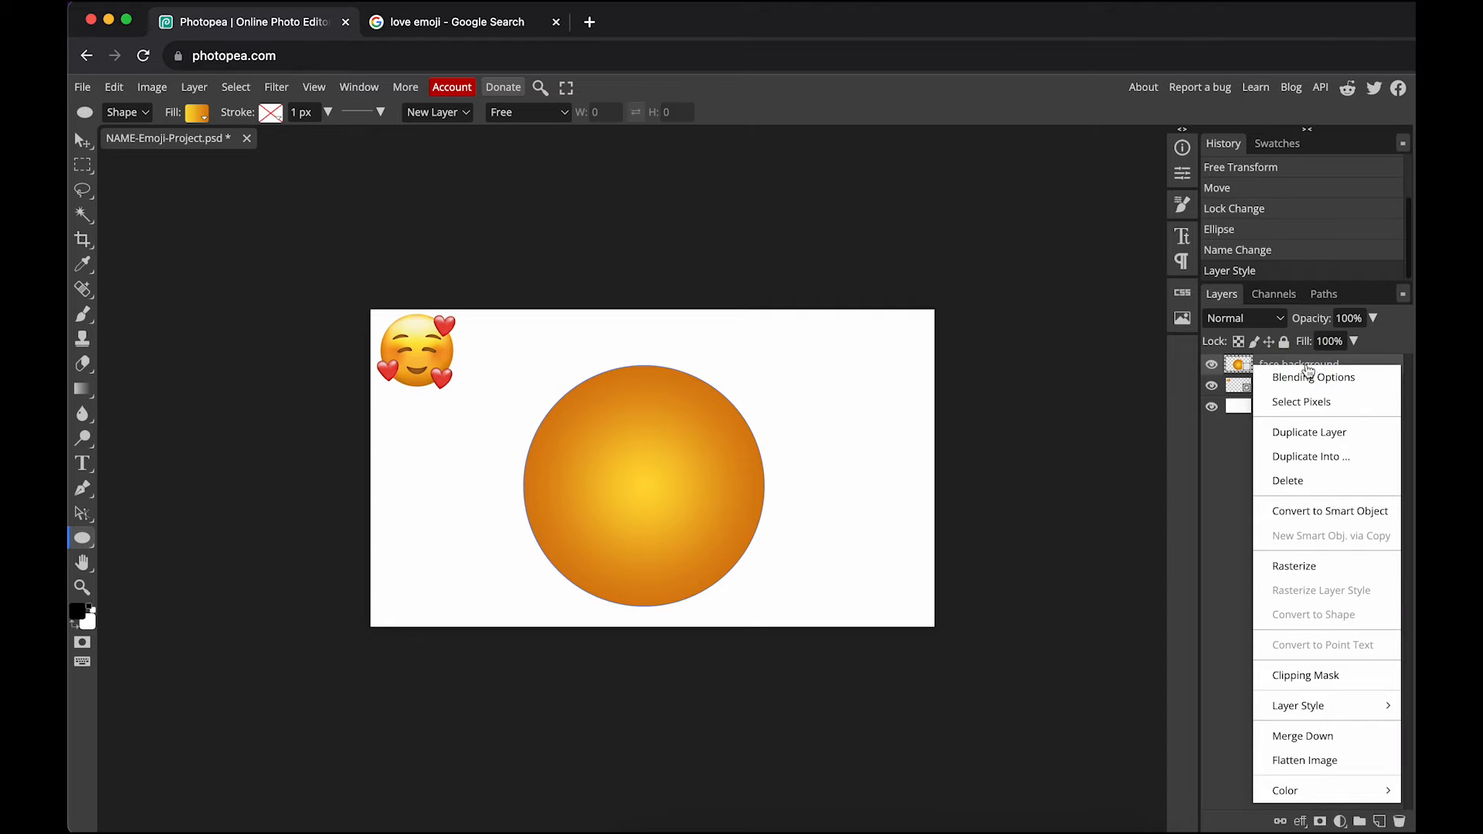
pyautogui.click(1325, 433)
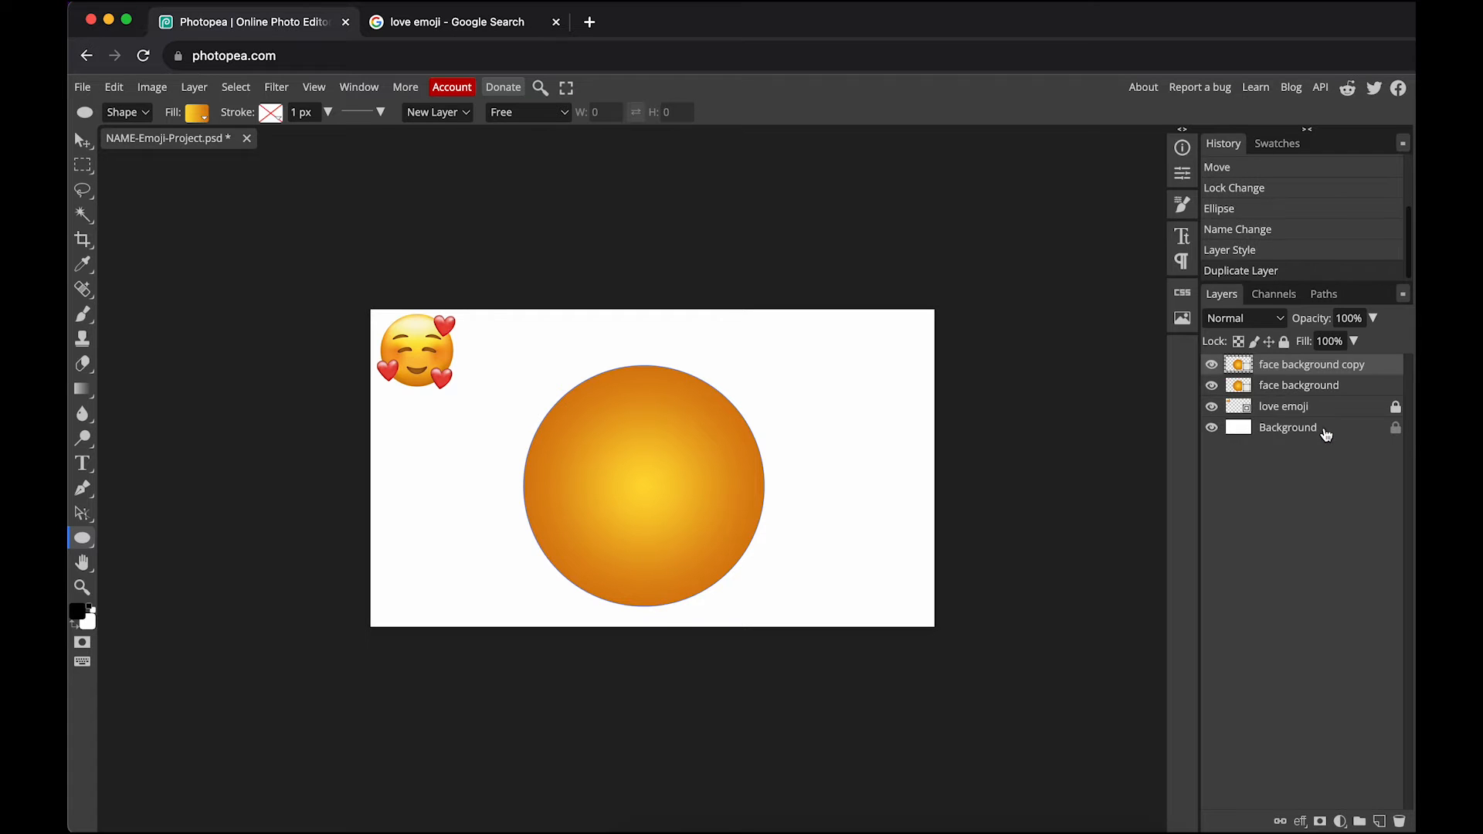
pyautogui.click(1288, 391)
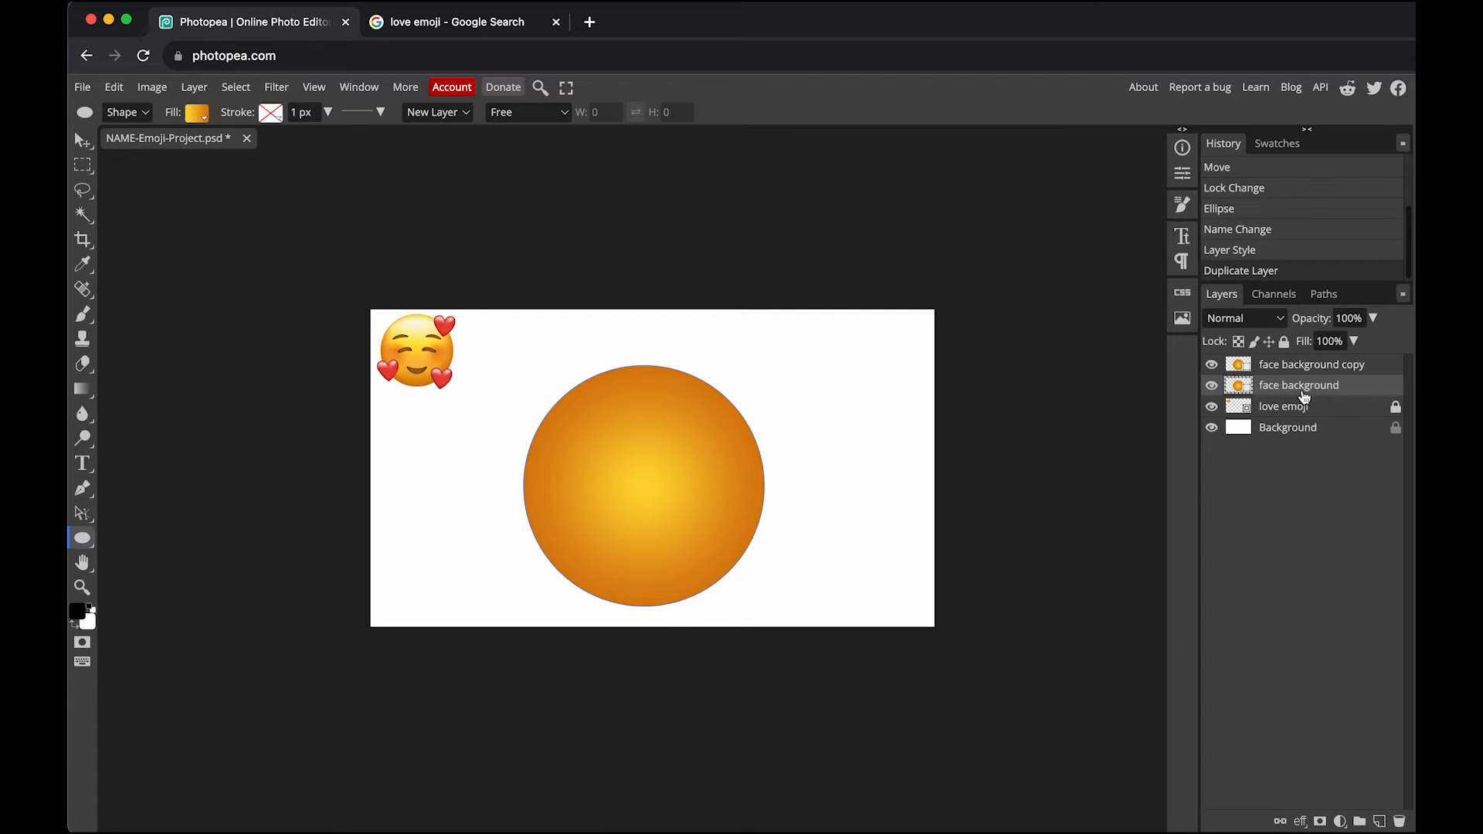
pyautogui.click(1285, 342)
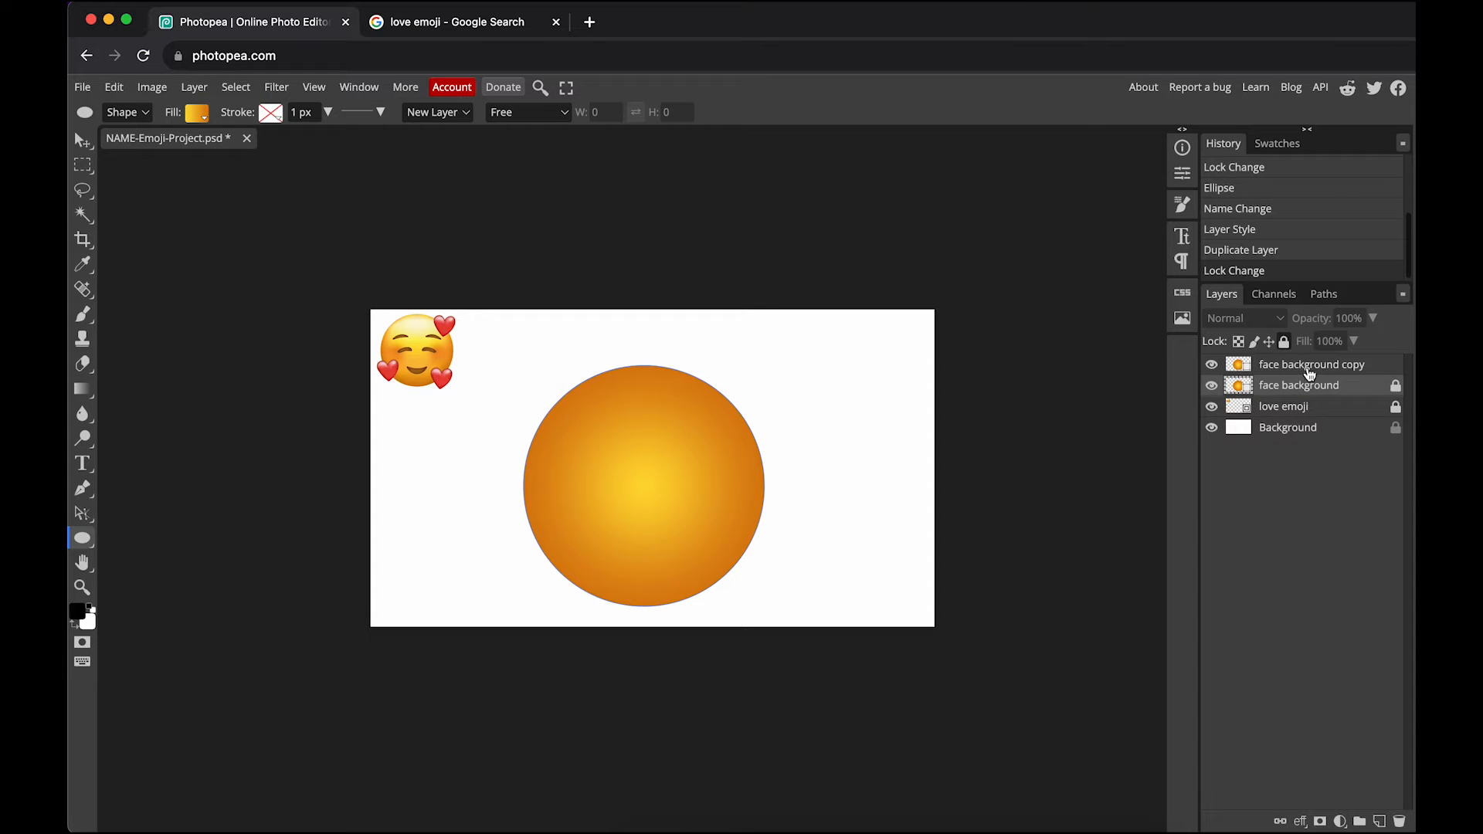
# Rename the duplicated face background layer as "shine layer"
pyautogui.click(1309, 374)
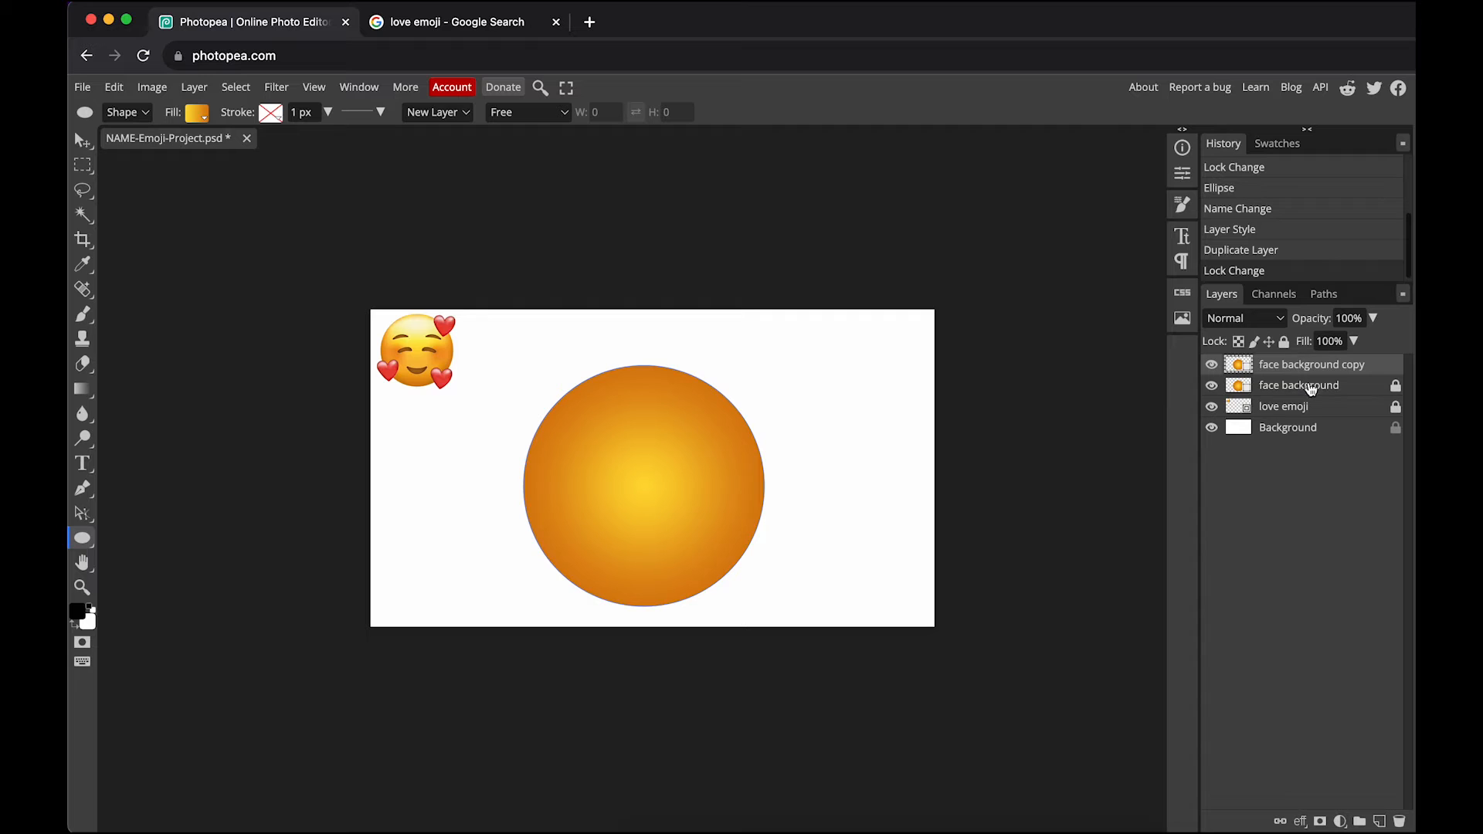
pyautogui.click(1305, 371)
pyautogui.doubleClick(1304, 370)
pyautogui.moveTo(1318, 367); pyautogui.dragTo(1261, 368)
pyautogui.write('shine layer')
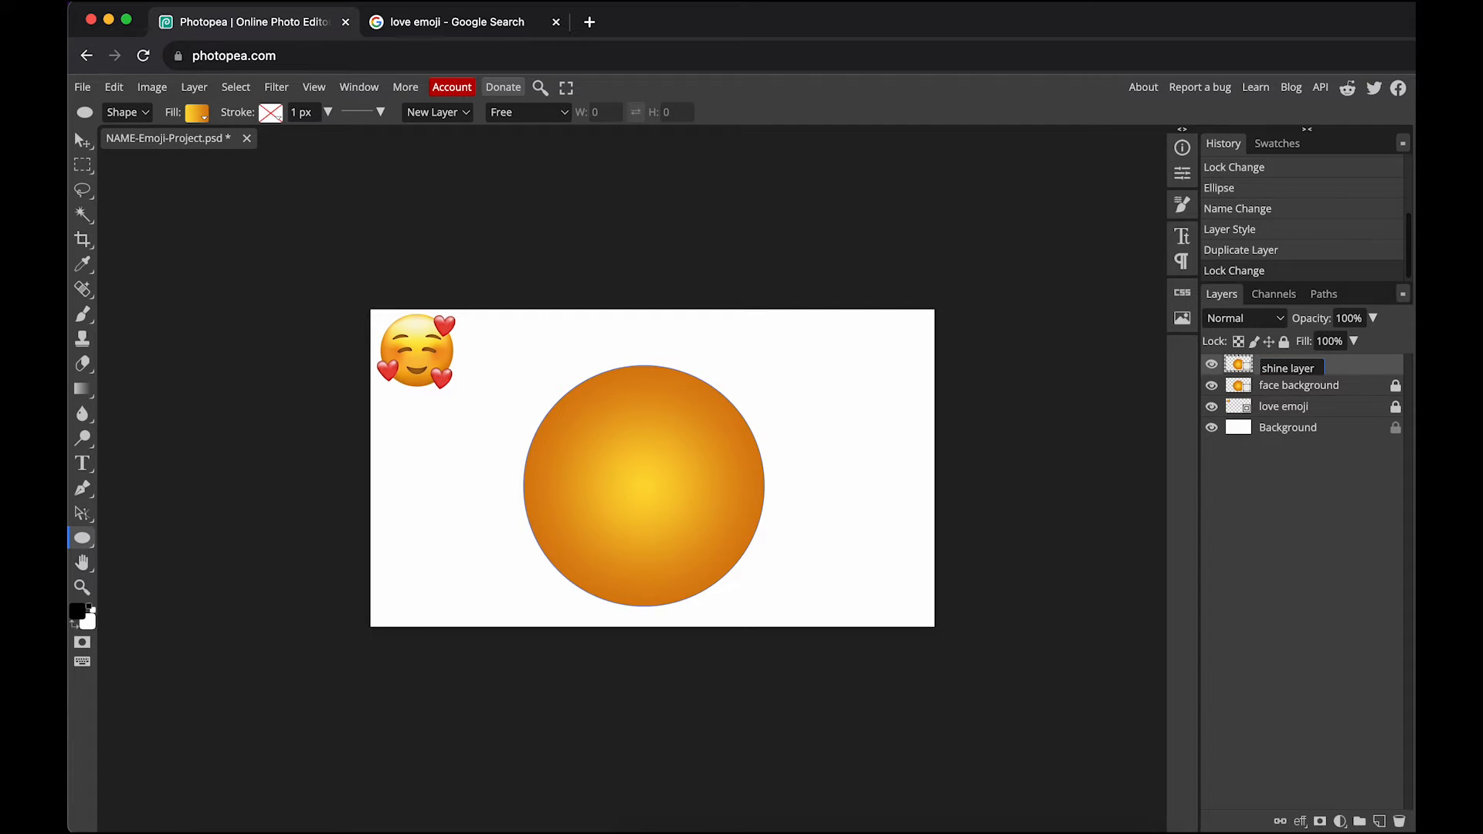
pyautogui.press('Return')
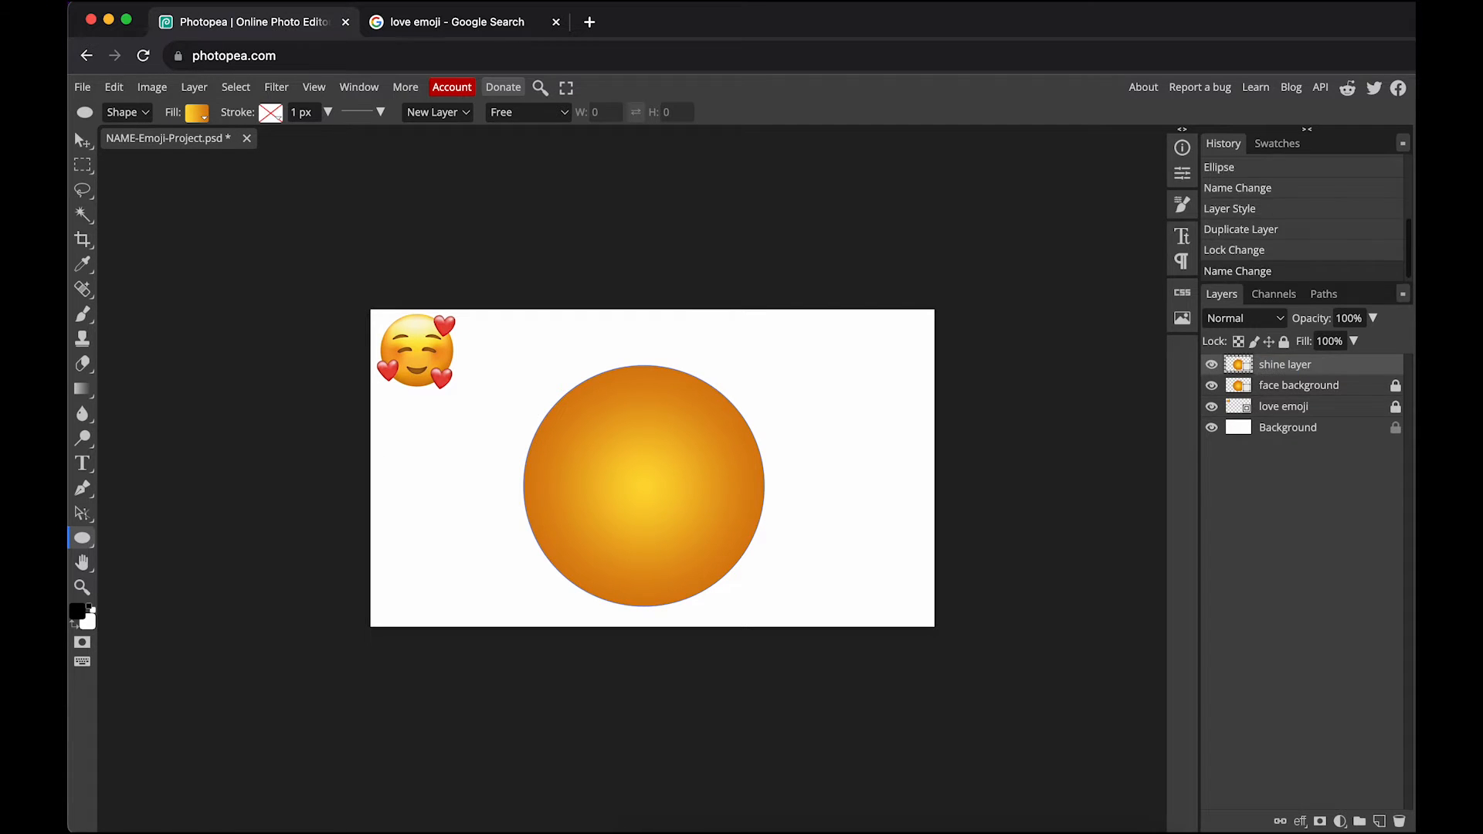
# Scale the shine layer circle proportionally to about 96% and move it to the right, partly overlapping the face circle
pyautogui.click(84, 140)
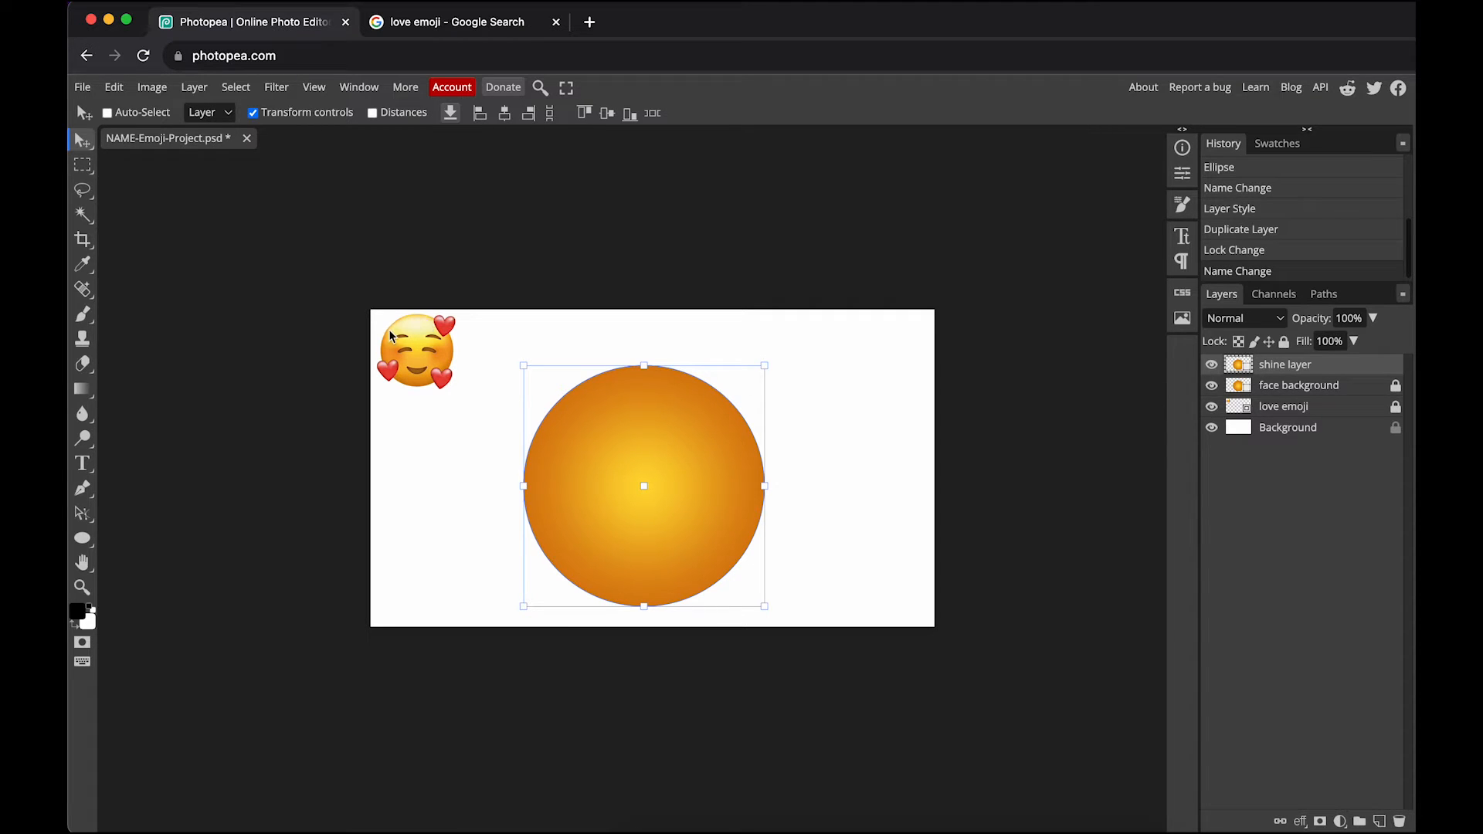
pyautogui.moveTo(764, 365); pyautogui.dragTo(755, 375)
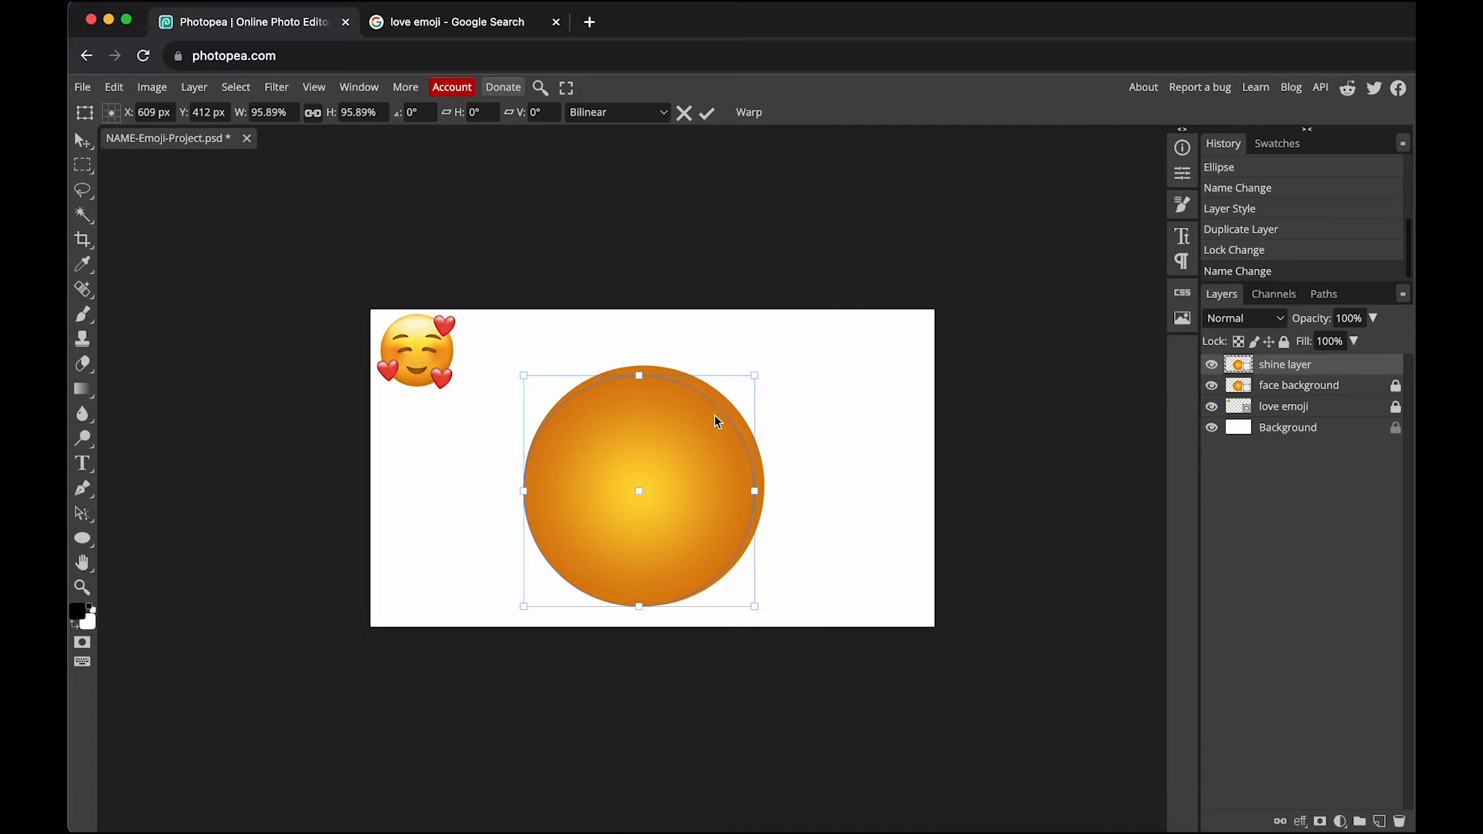
pyautogui.moveTo(687, 438); pyautogui.dragTo(822, 436)
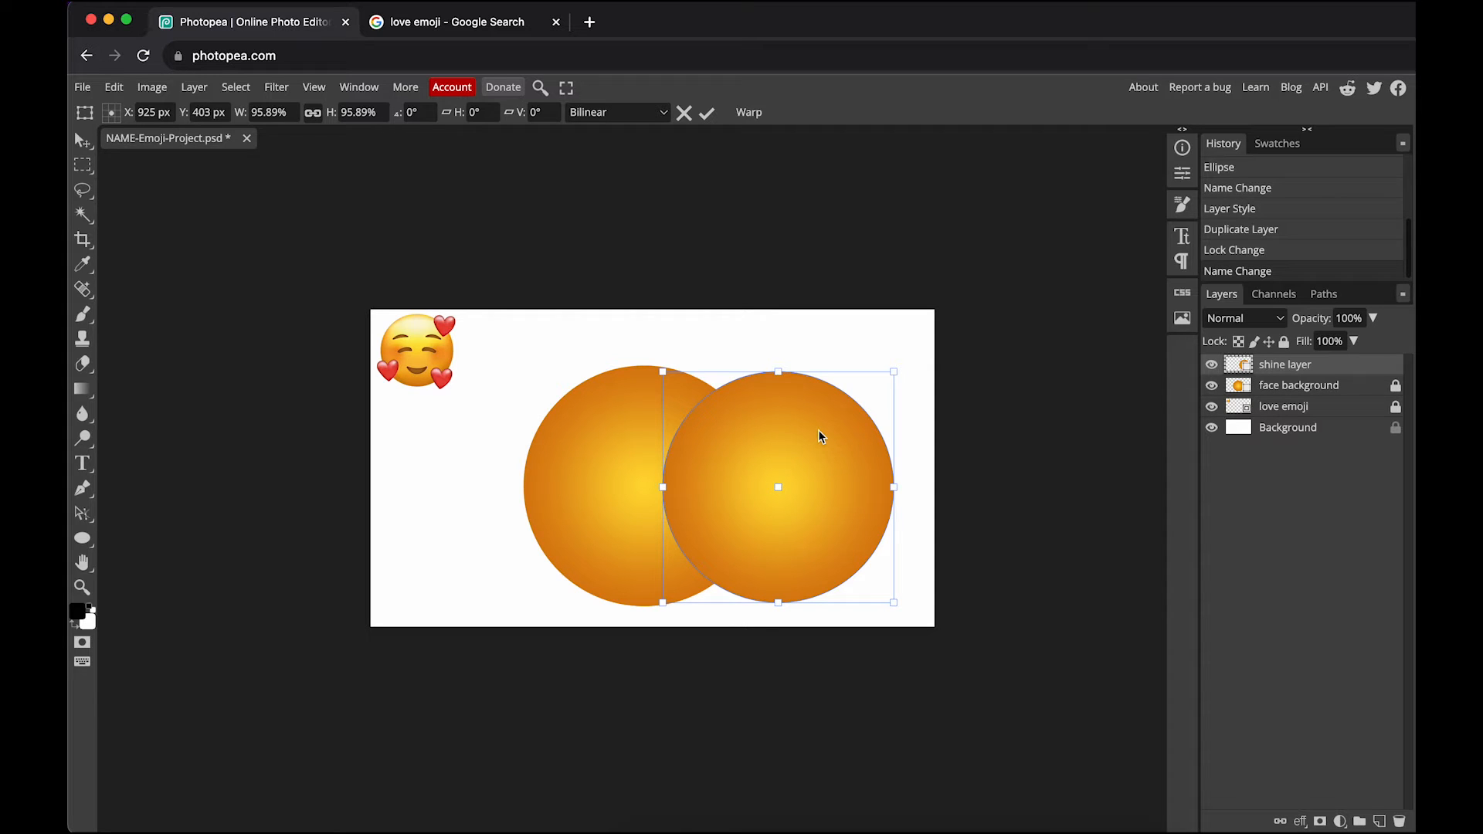
# Change the shine layer's gradient fill to the Linear style
pyautogui.click(84, 540)
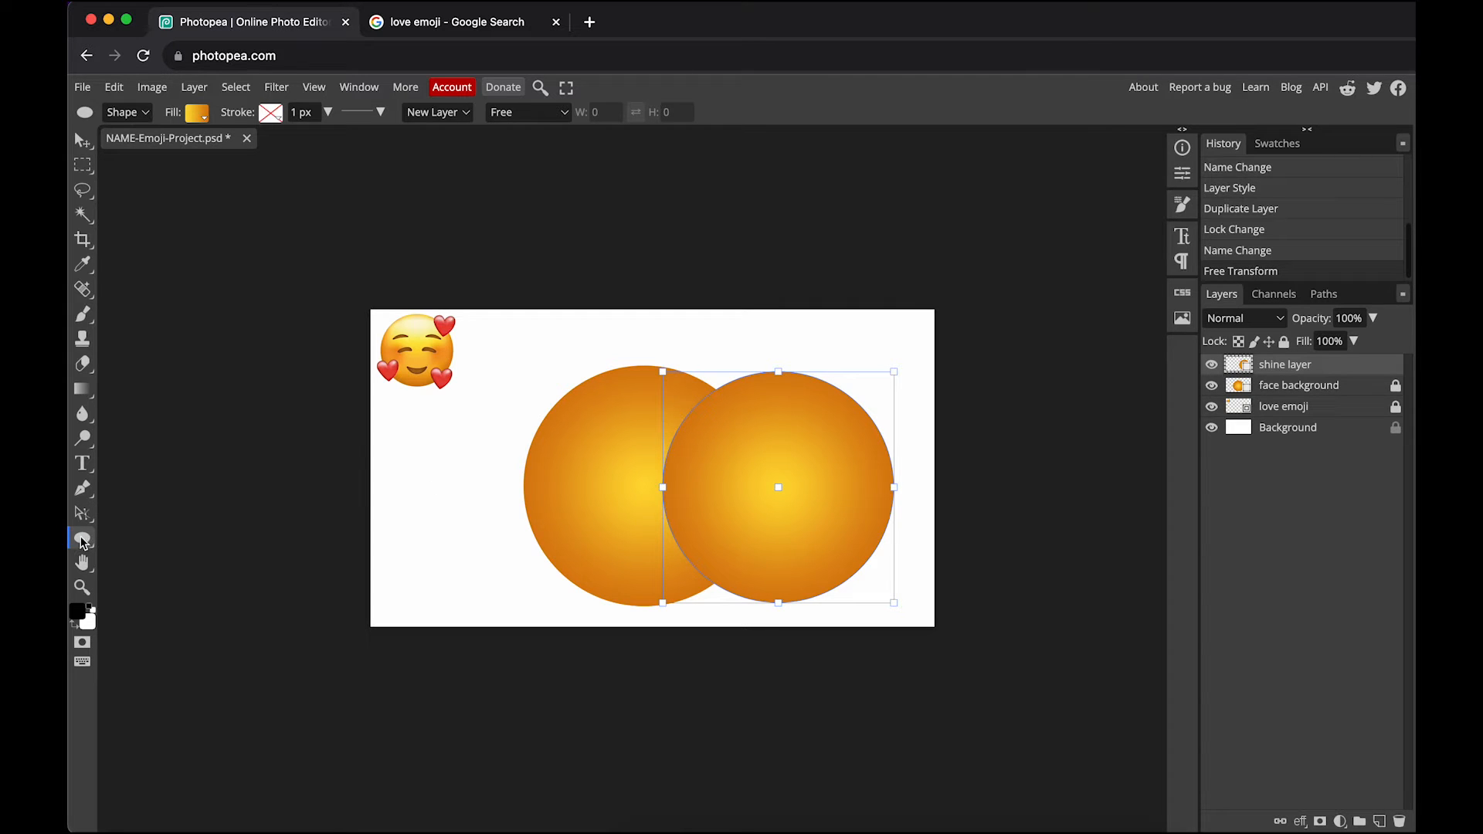
pyautogui.click(198, 116)
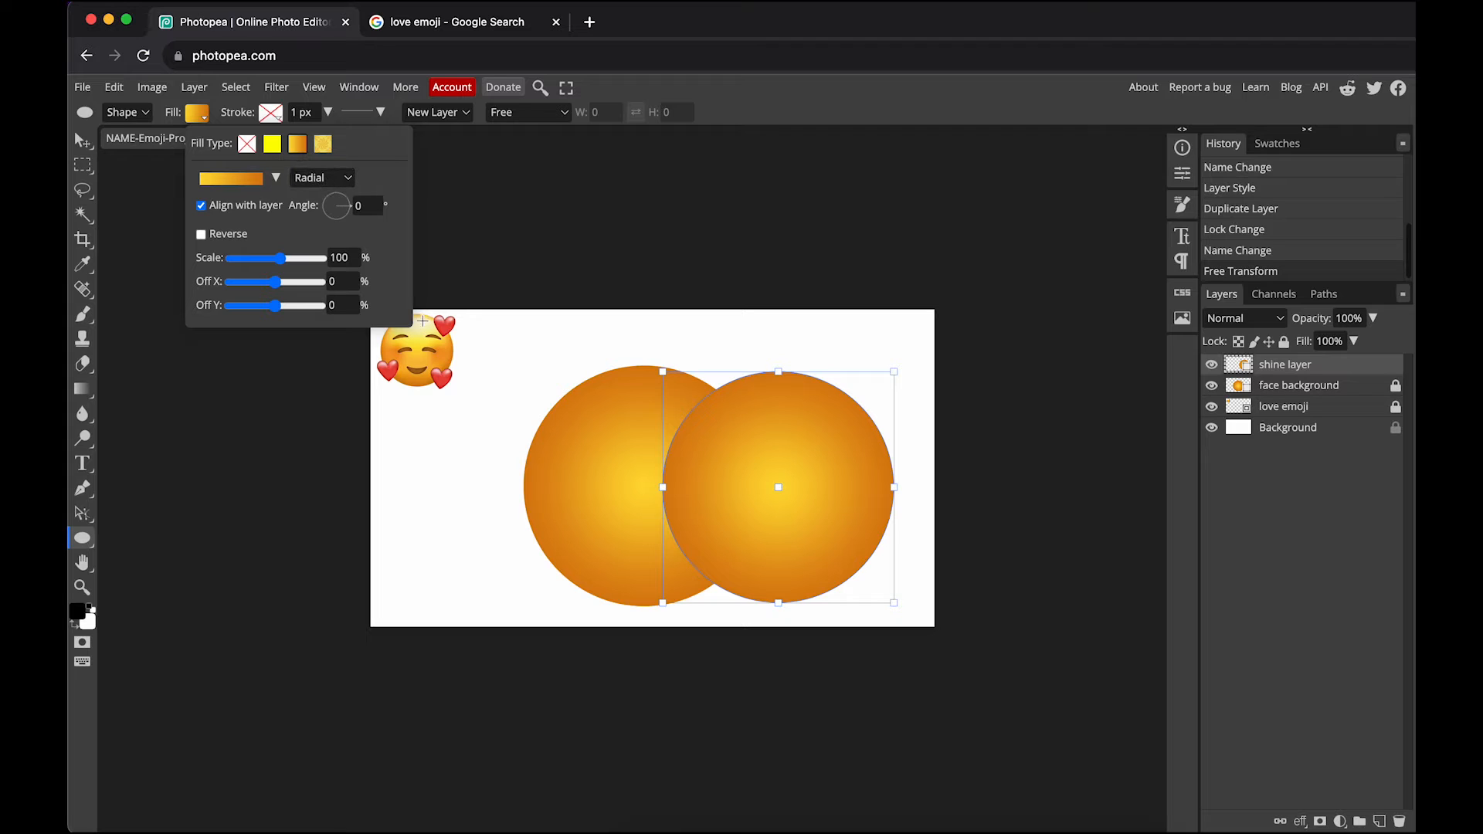
pyautogui.click(339, 184)
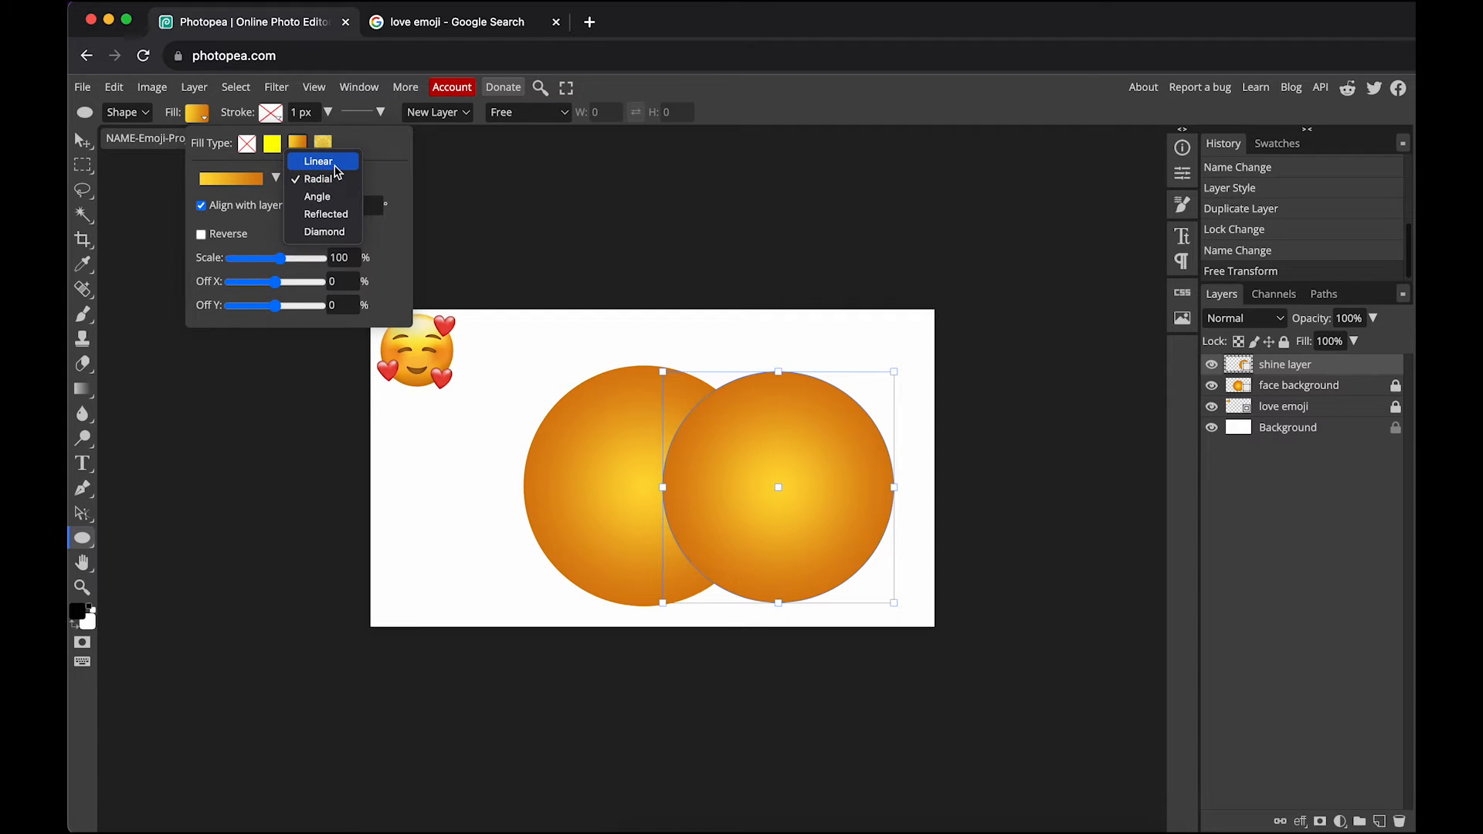
pyautogui.click(318, 162)
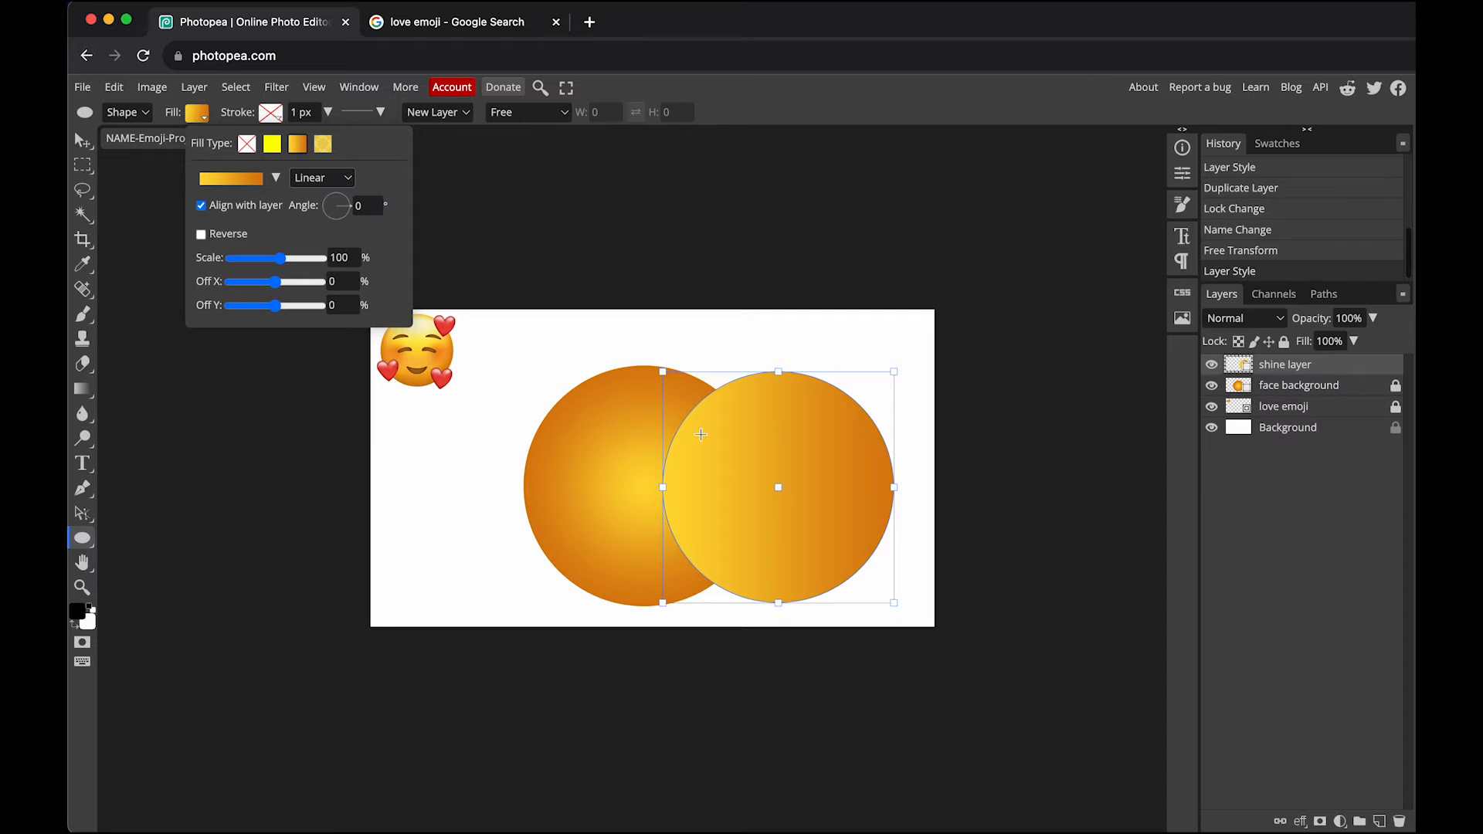
# Set the angle of the shine layer's linear gradient to -90°
pyautogui.click(365, 207)
pyautogui.moveTo(344, 216)
pyautogui.mouseDown()
pyautogui.moveTo(343, 202)
pyautogui.moveTo(338, 224)
pyautogui.mouseUp()
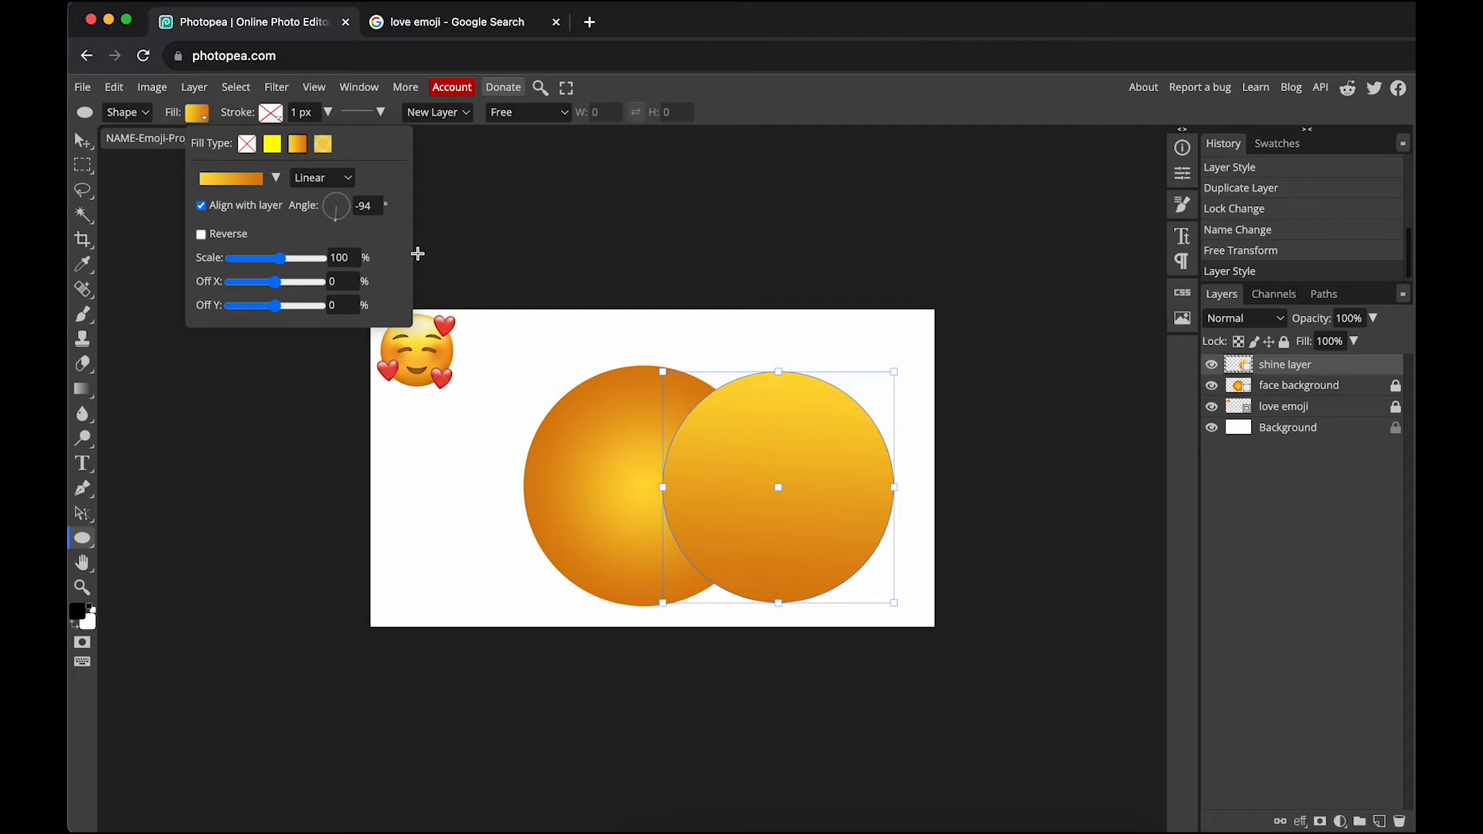
pyautogui.click(366, 207)
pyautogui.write('-90')
pyautogui.press('BackSpace')
pyautogui.press('Return')
pyautogui.click(363, 208)
pyautogui.press('Return')
# Edit the shine layer's gradient and set its 0% color stop to cream fbf3cd, sampled from the top of the reference emoji
pyautogui.click(240, 183)
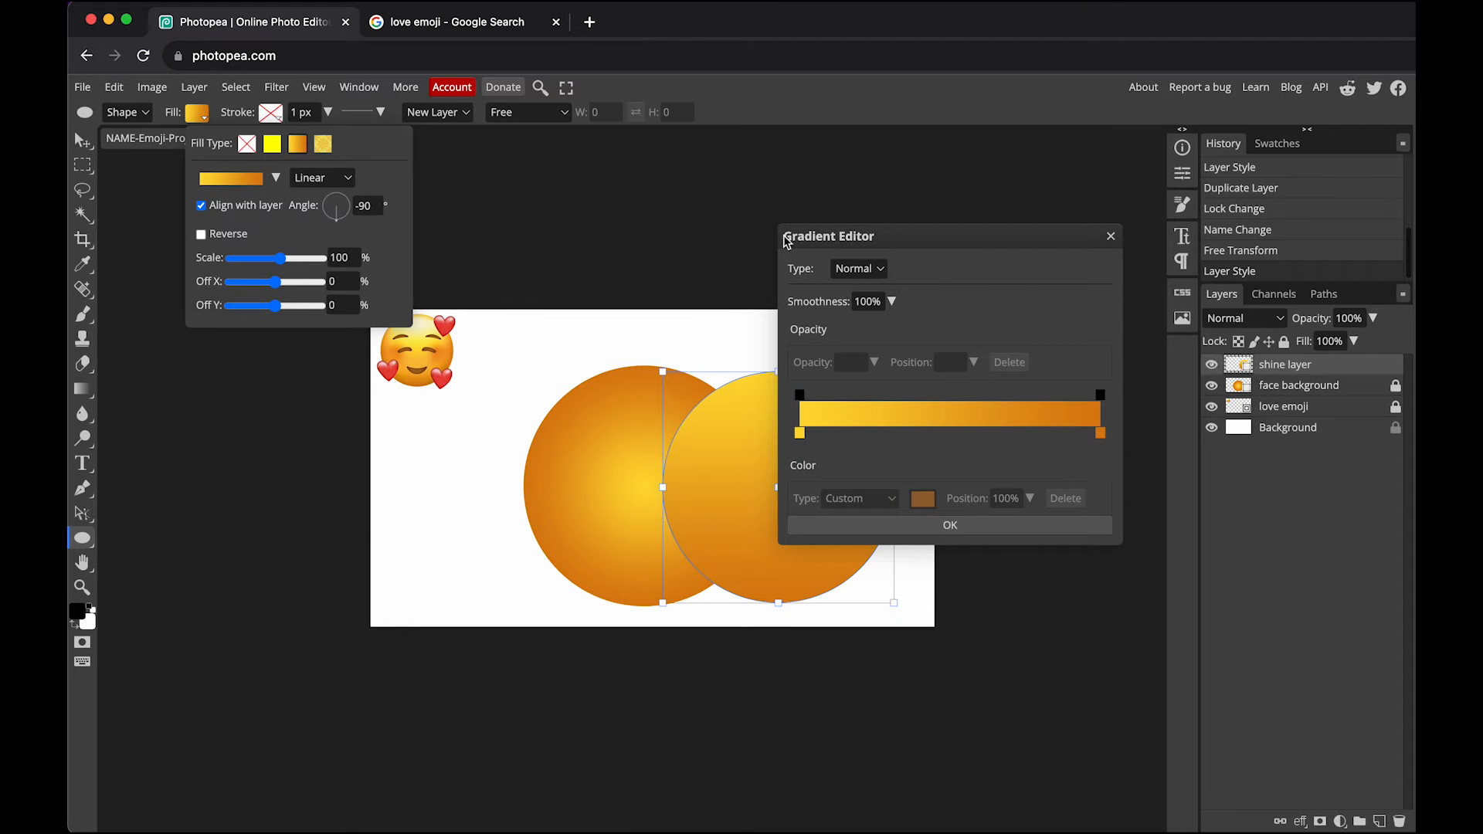
pyautogui.moveTo(900, 241)
pyautogui.mouseDown()
pyautogui.moveTo(868, 219)
pyautogui.moveTo(910, 216)
pyautogui.mouseUp()
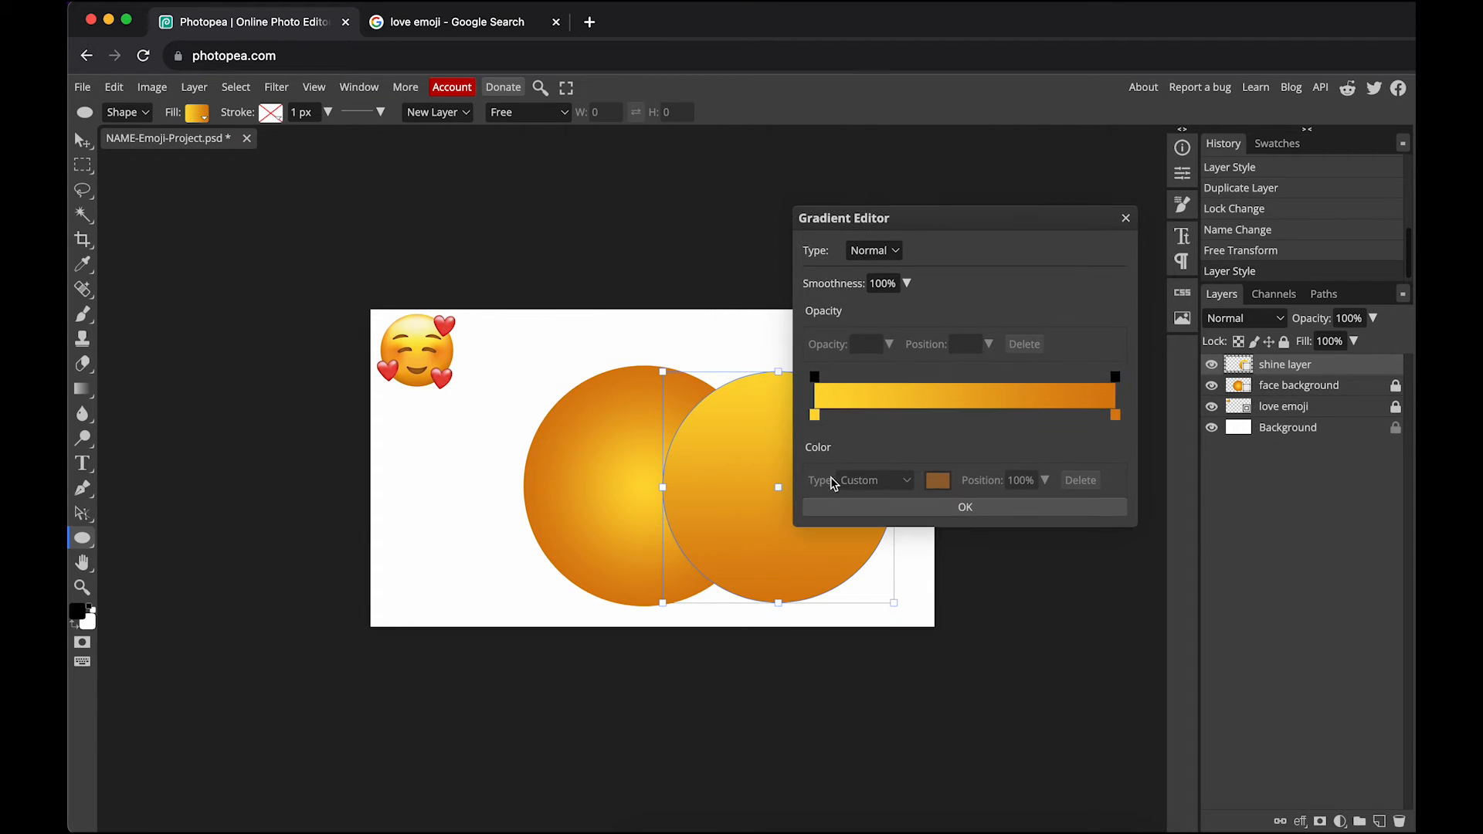
pyautogui.doubleClick(814, 416)
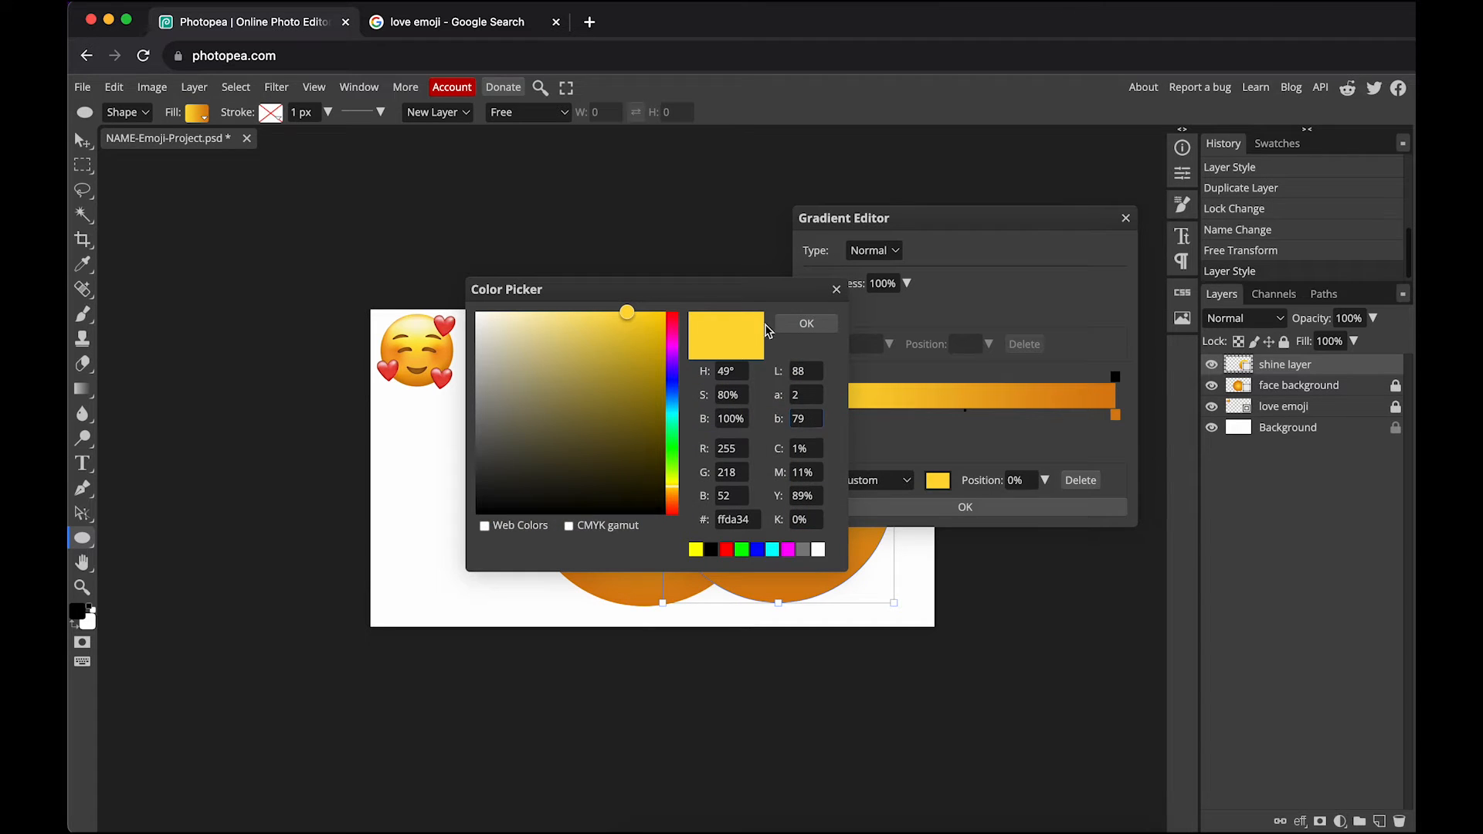
pyautogui.click(417, 320)
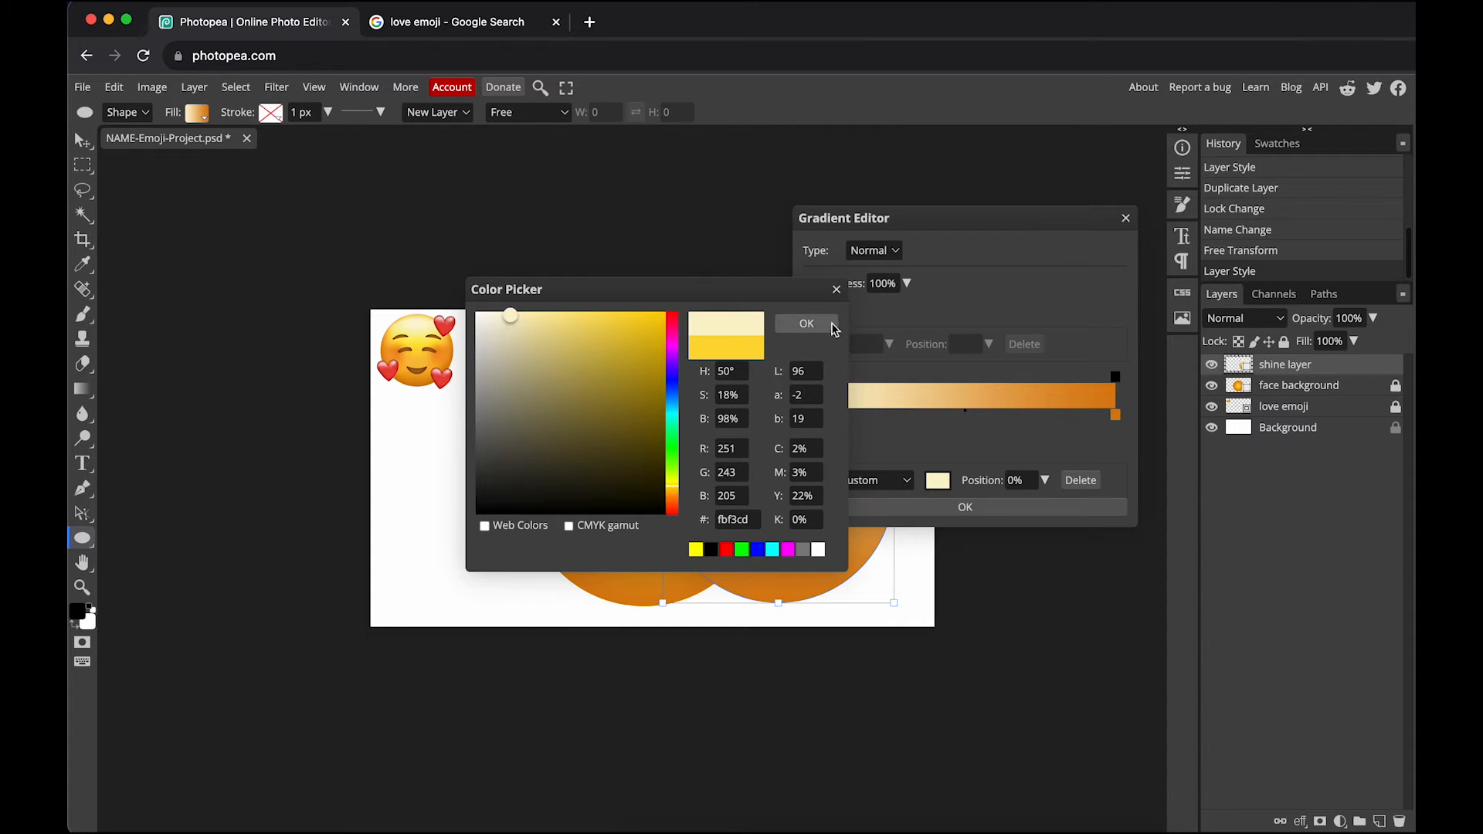
pyautogui.click(806, 323)
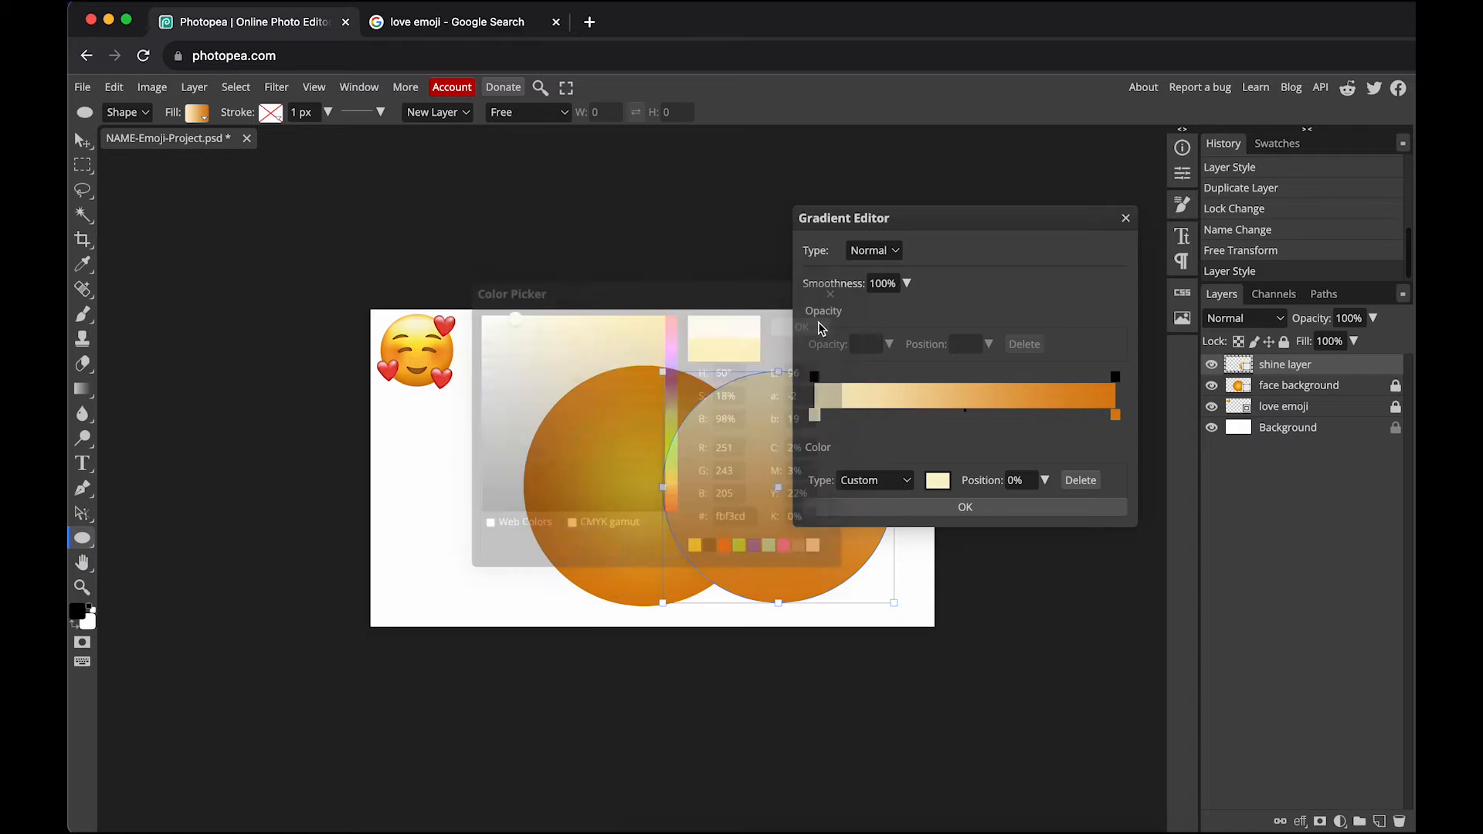
# Set the shine gradient's 100% color stop to yellow fdd935, sampled from the middle of the reference emoji's face
pyautogui.doubleClick(1116, 416)
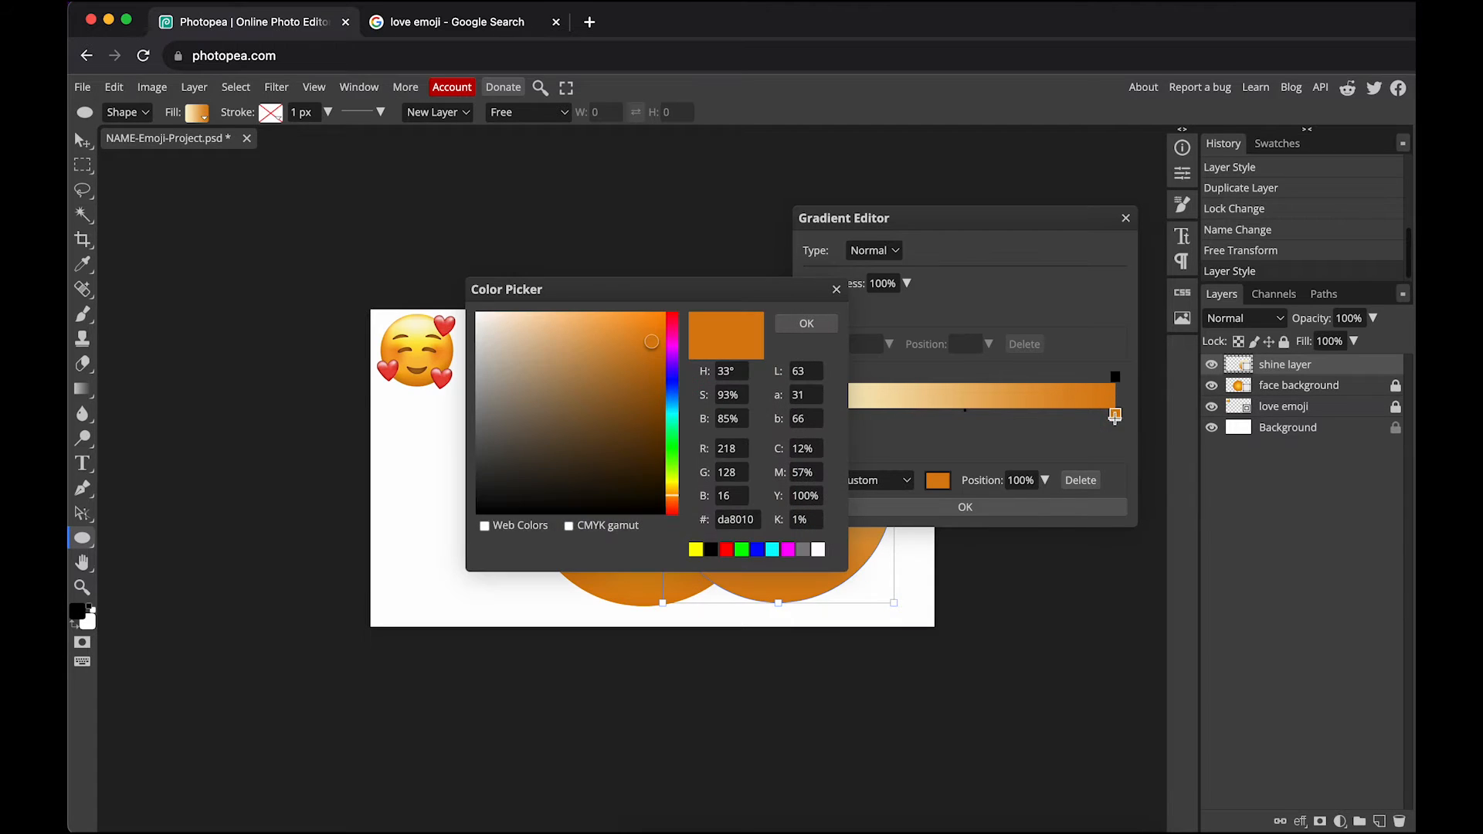
pyautogui.click(417, 350)
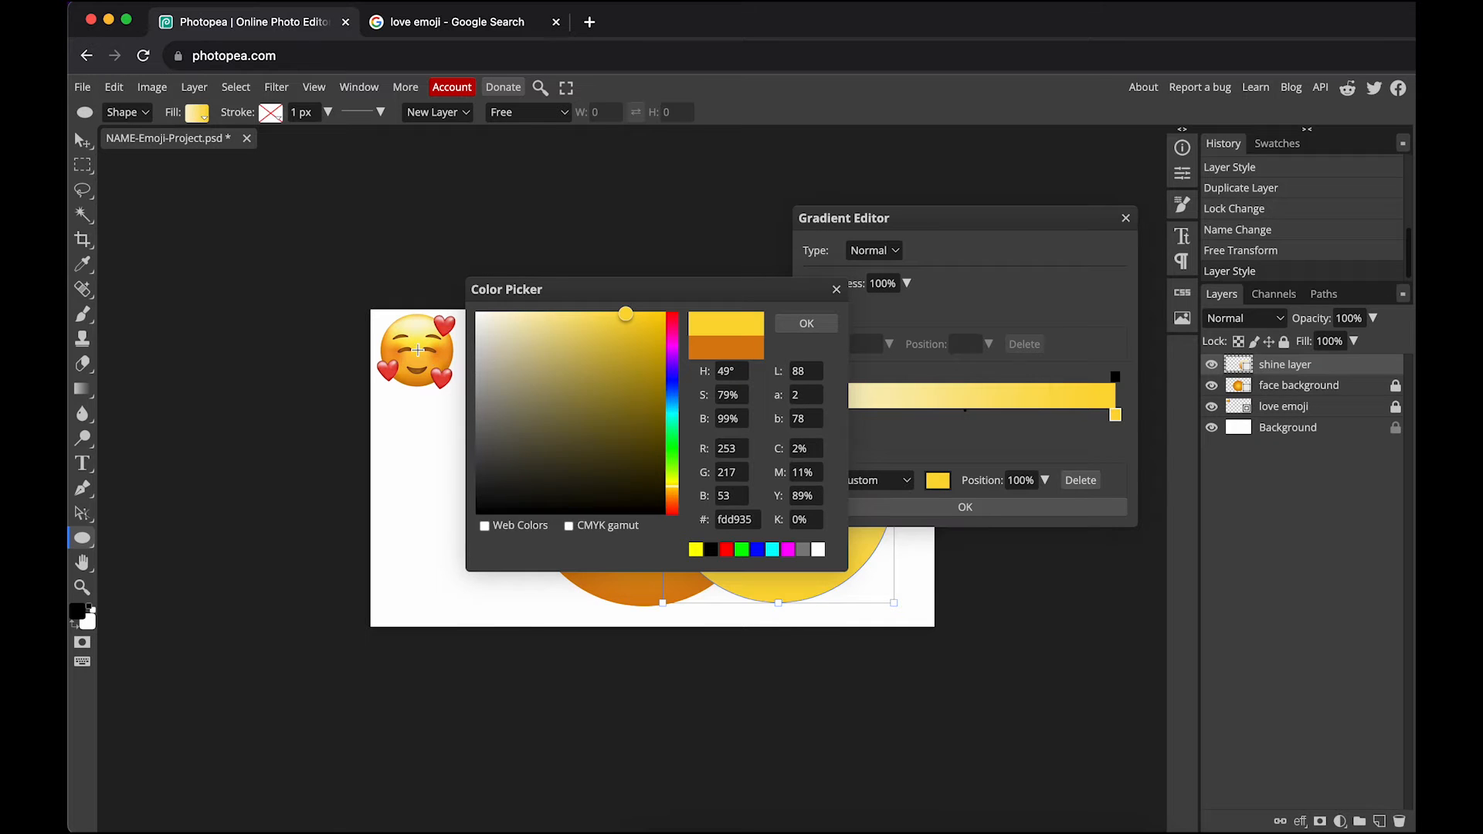
pyautogui.click(806, 324)
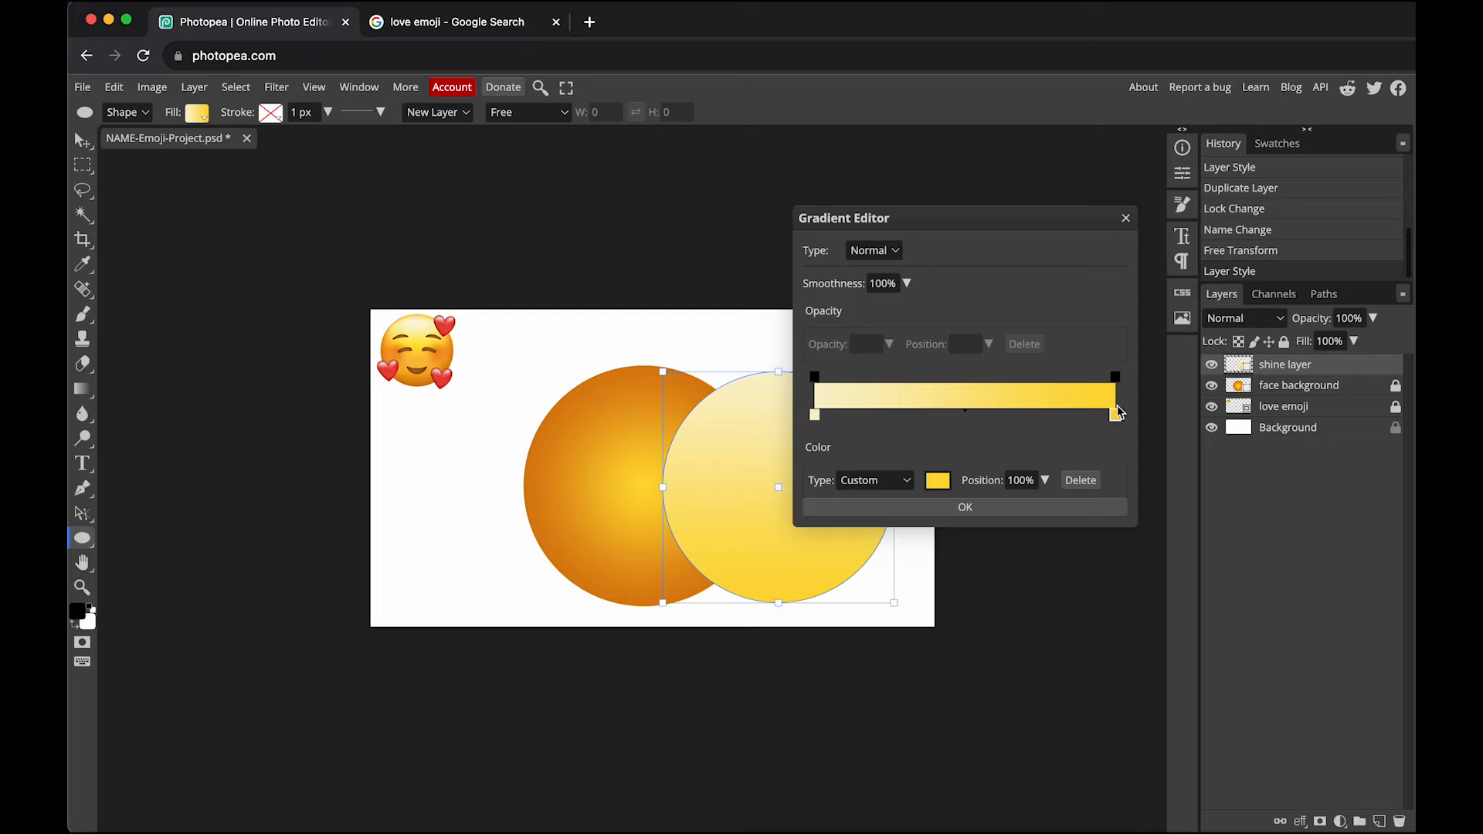
# Lower the opacity stop at the 100% position of the shine gradient to 0%
pyautogui.click(1115, 378)
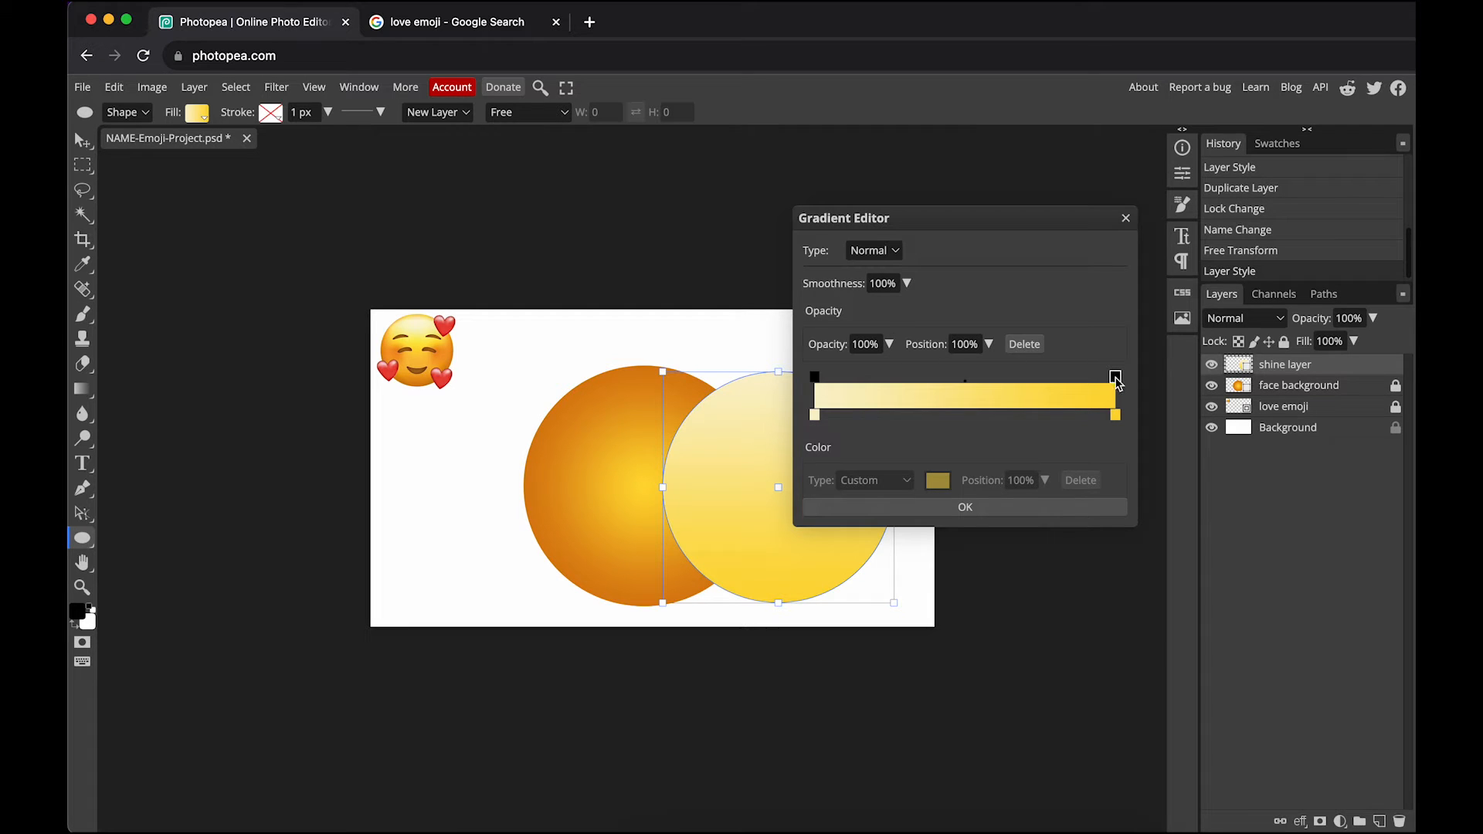
pyautogui.click(889, 343)
pyautogui.moveTo(890, 374); pyautogui.dragTo(805, 377)
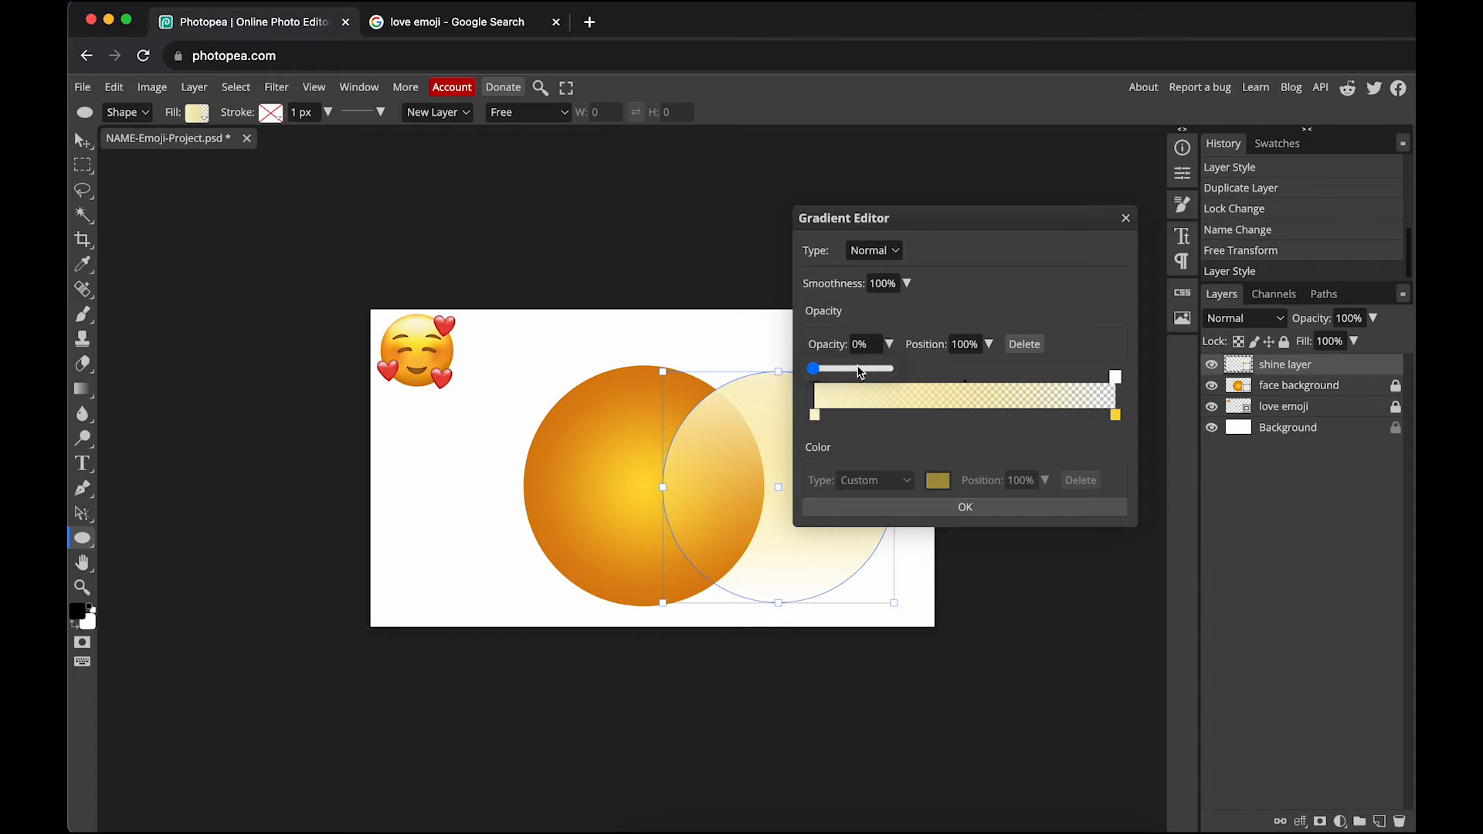
# Return the opacity stop at the 100% position of the shine gradient to 0% and apply the gradient
pyautogui.moveTo(813, 369); pyautogui.dragTo(903, 372)
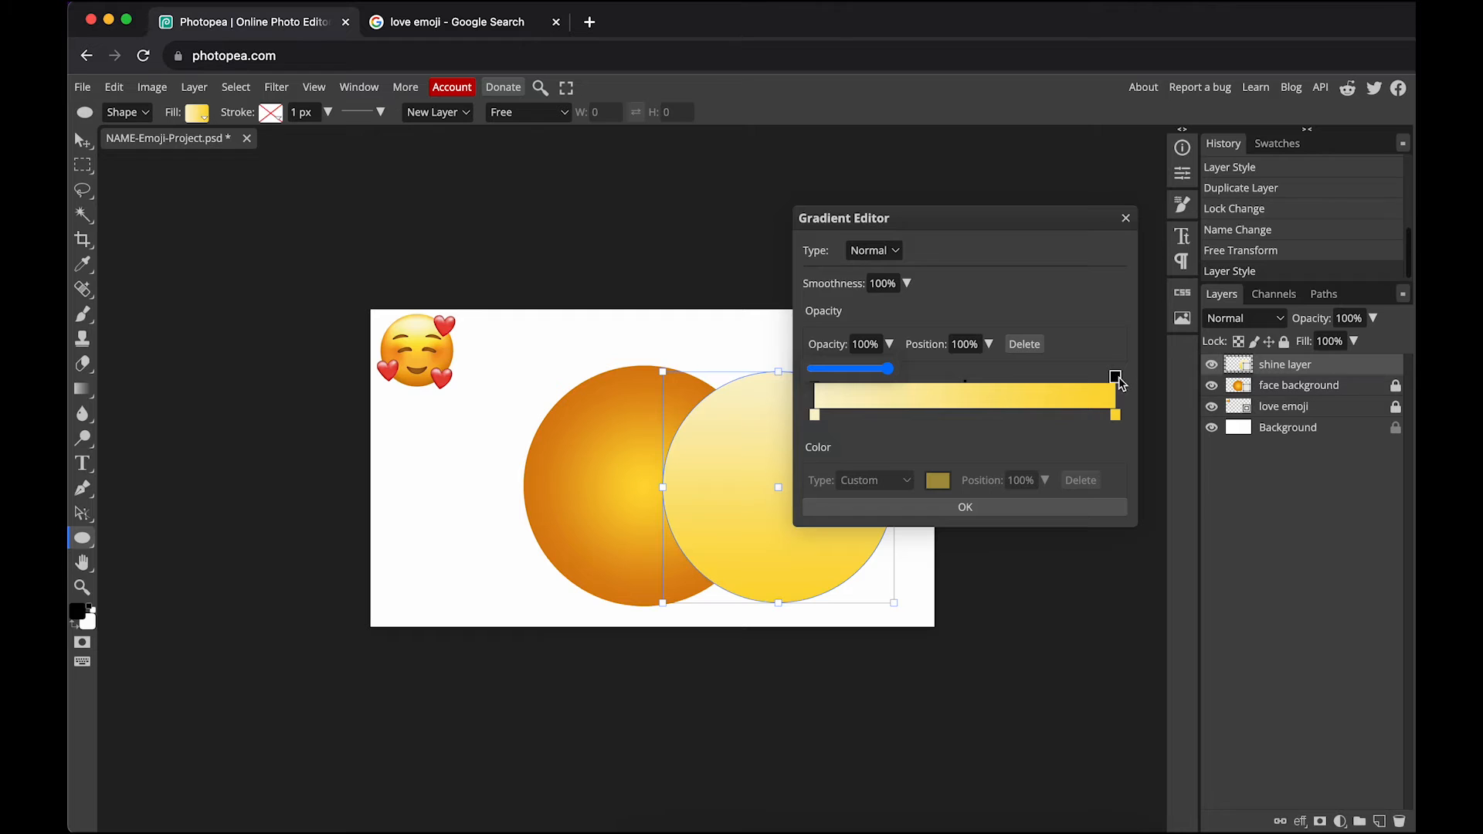
pyautogui.click(1117, 380)
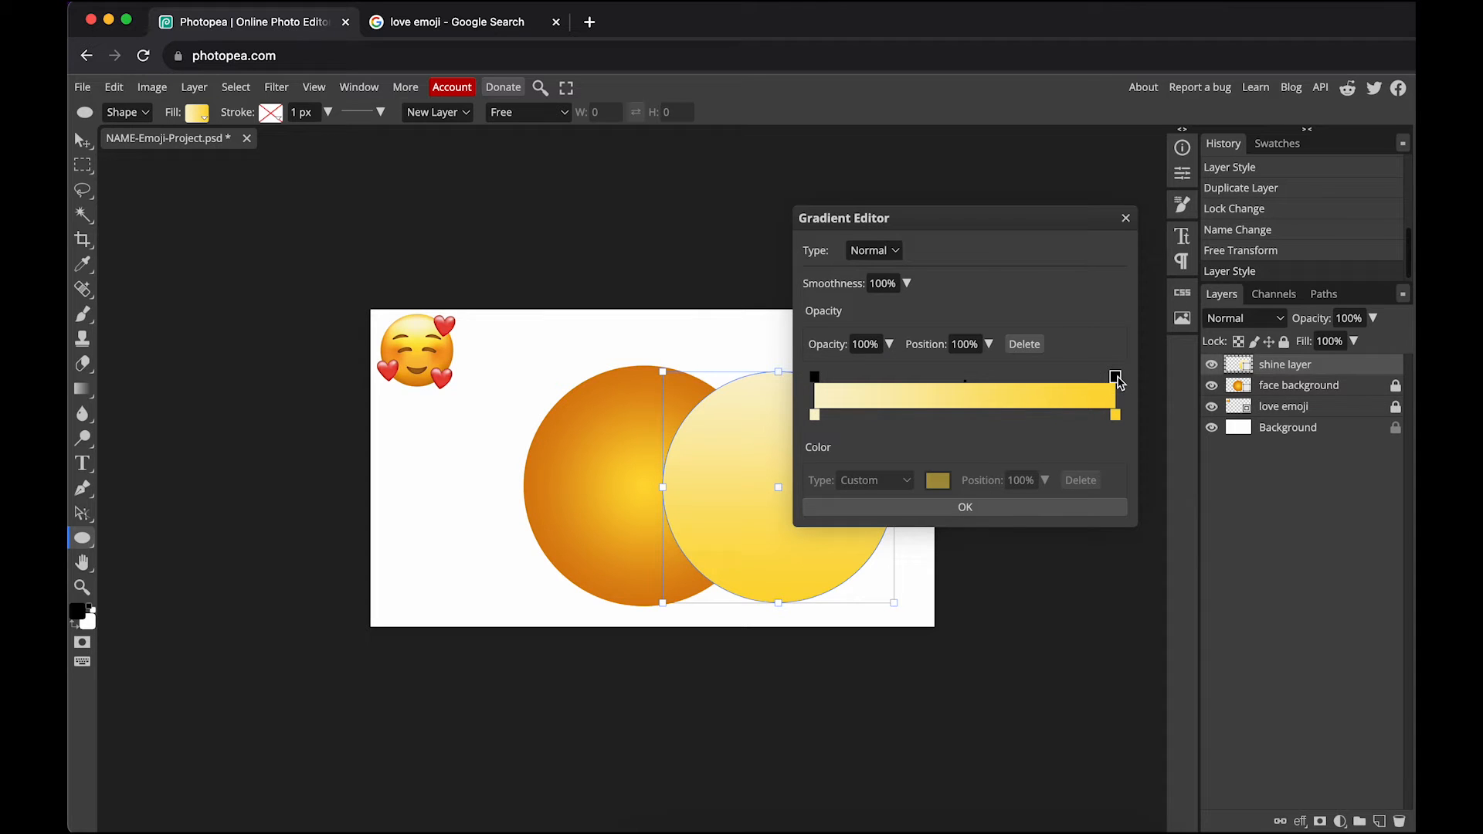
pyautogui.click(889, 344)
pyautogui.moveTo(890, 370); pyautogui.dragTo(810, 370)
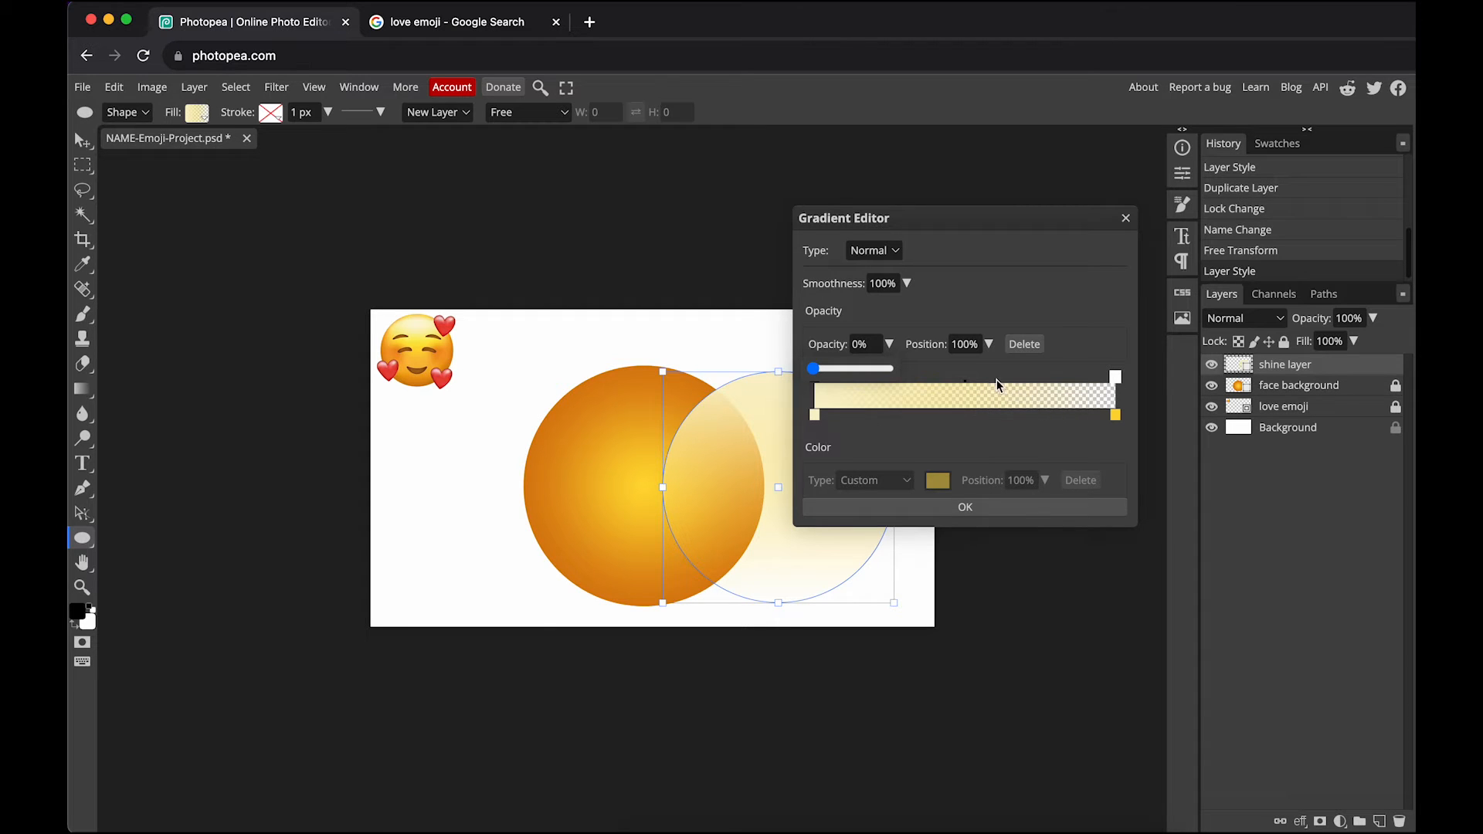
pyautogui.click(1034, 510)
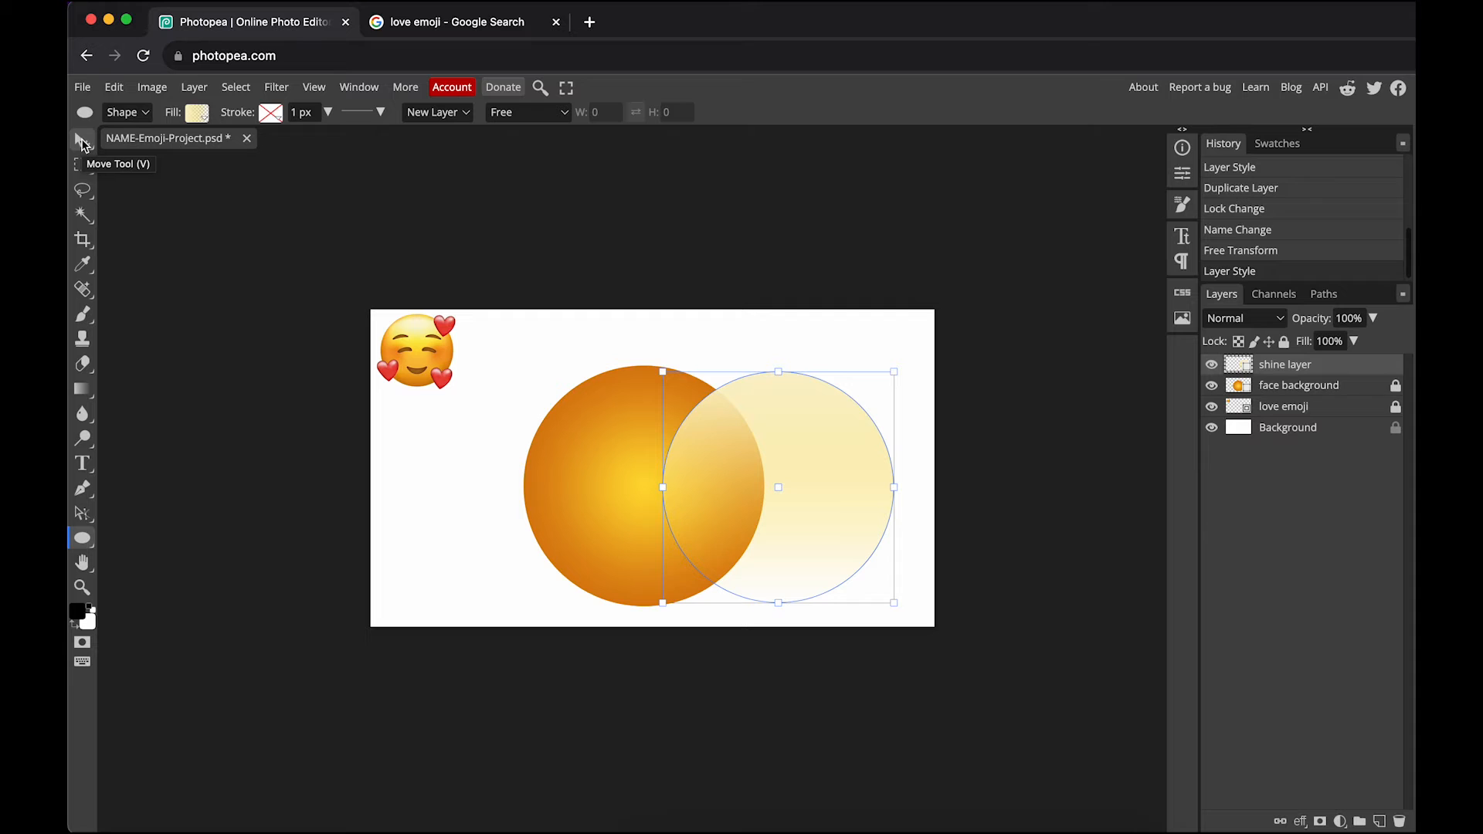
# Move the shine layer onto the face circle so both circles share the same centre
pyautogui.click(83, 144)
pyautogui.moveTo(788, 417); pyautogui.dragTo(662, 417)
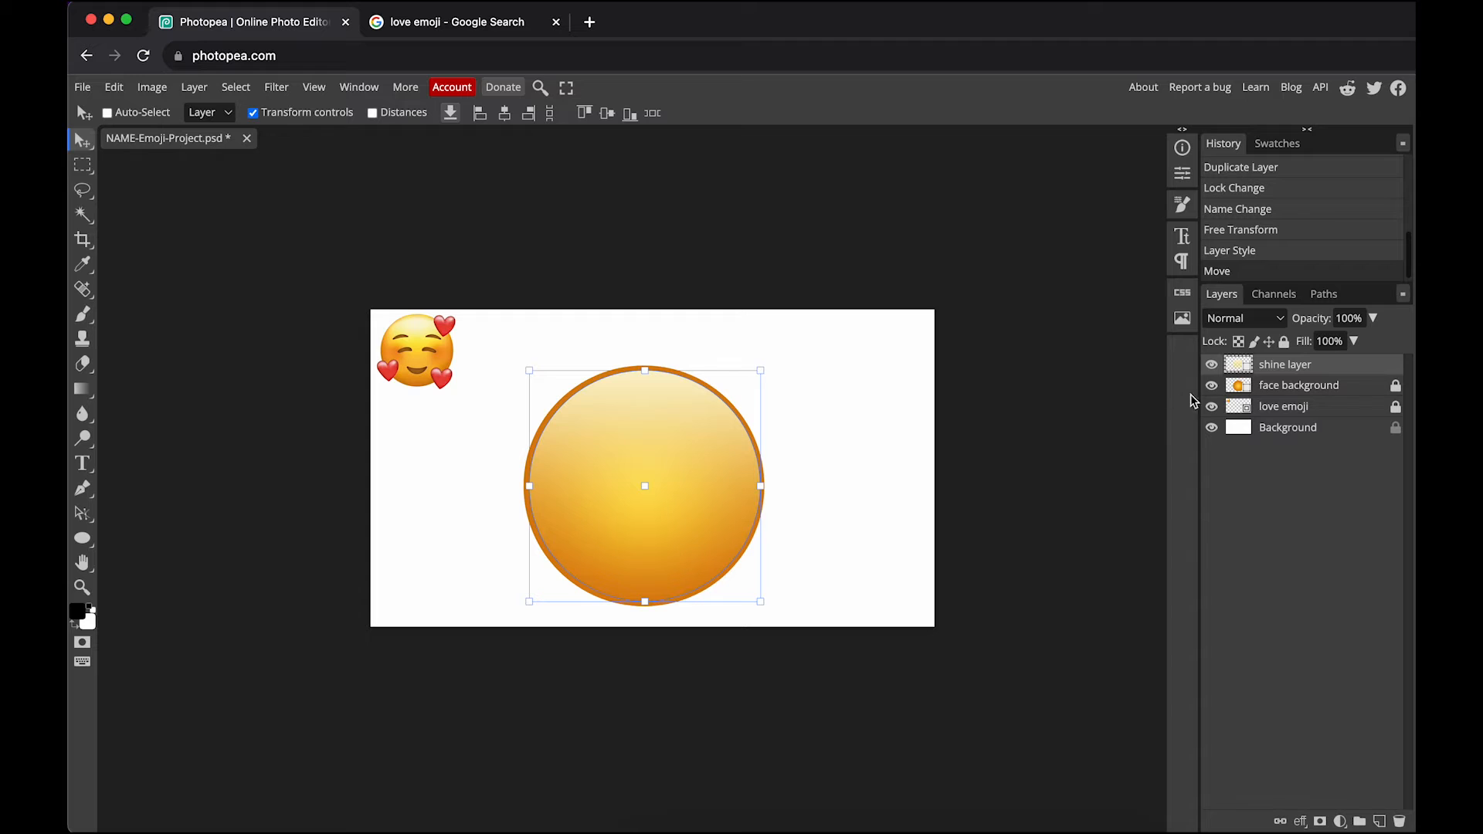
pyautogui.click(1291, 391)
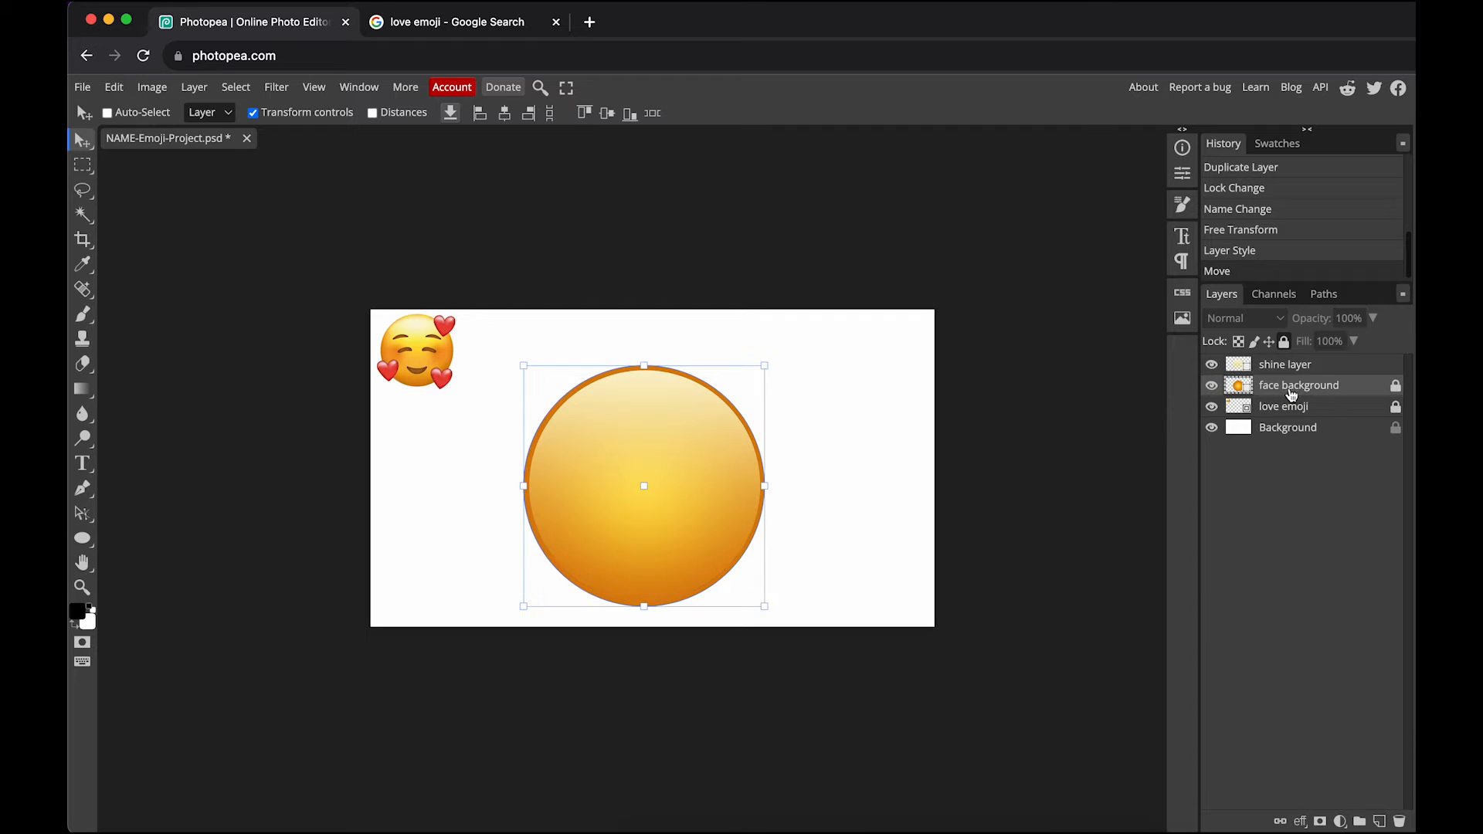
pyautogui.click(1297, 409)
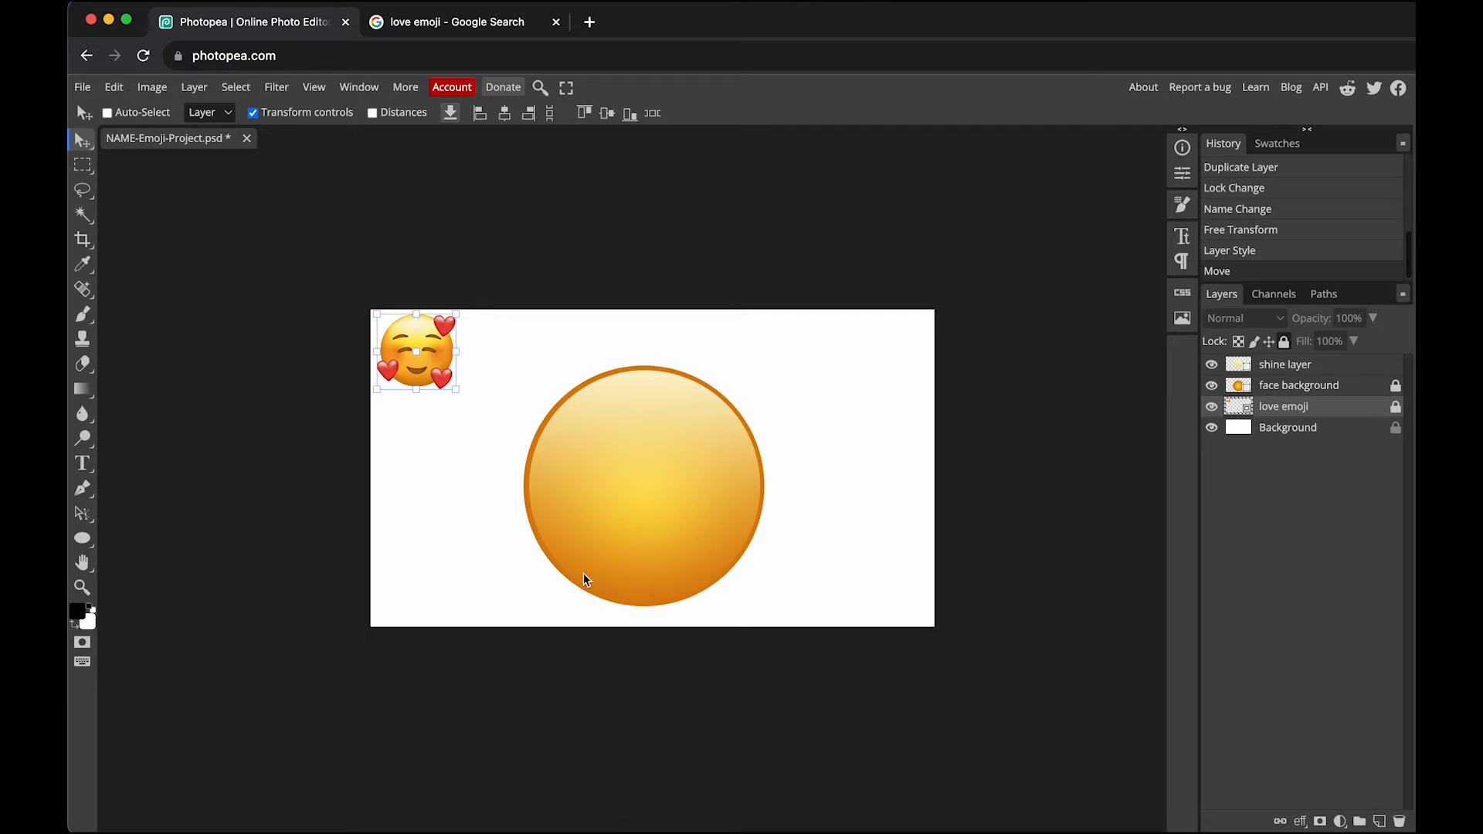
pyautogui.click(1270, 368)
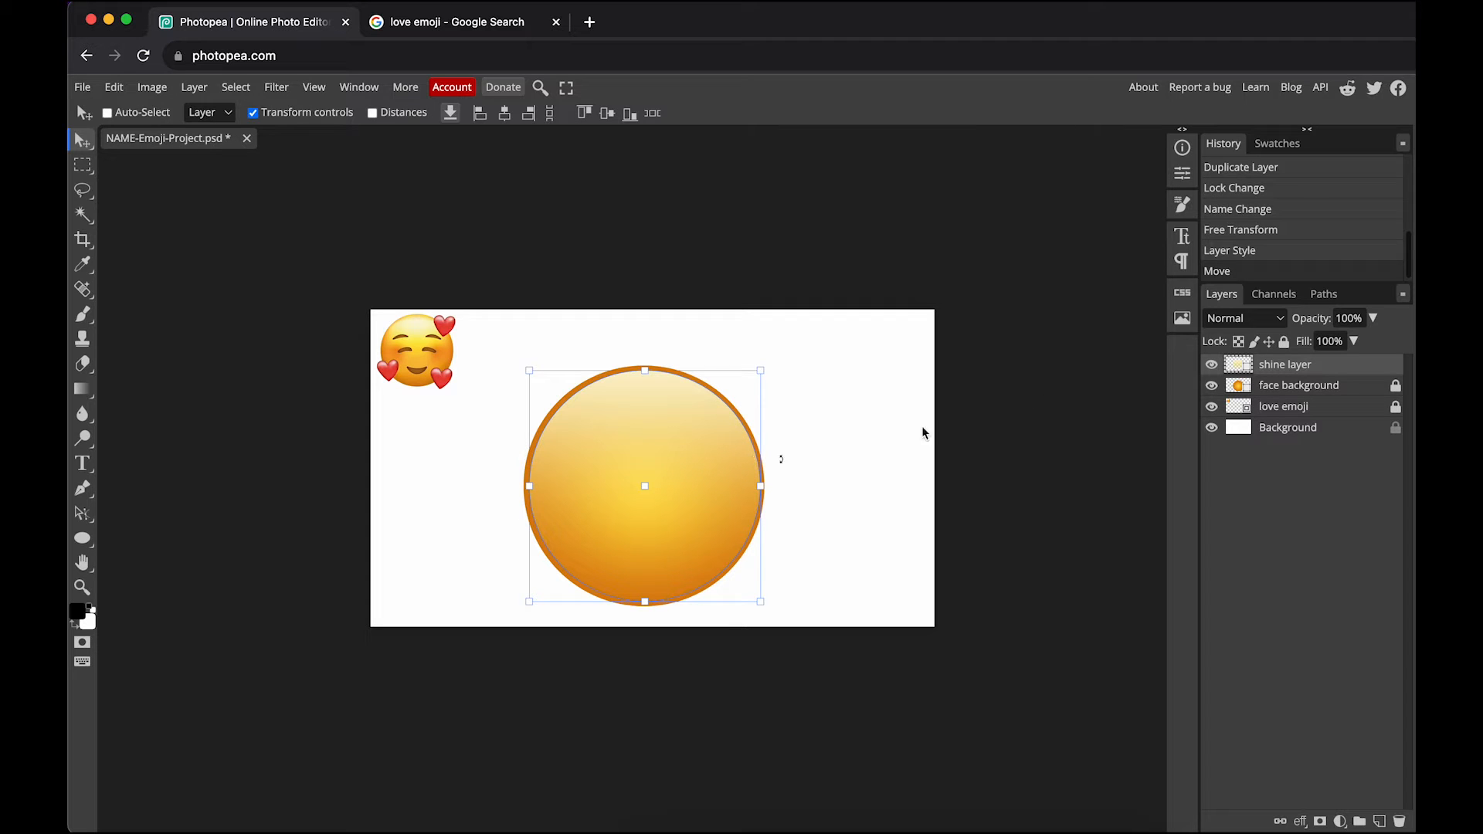
pyautogui.click(1289, 386)
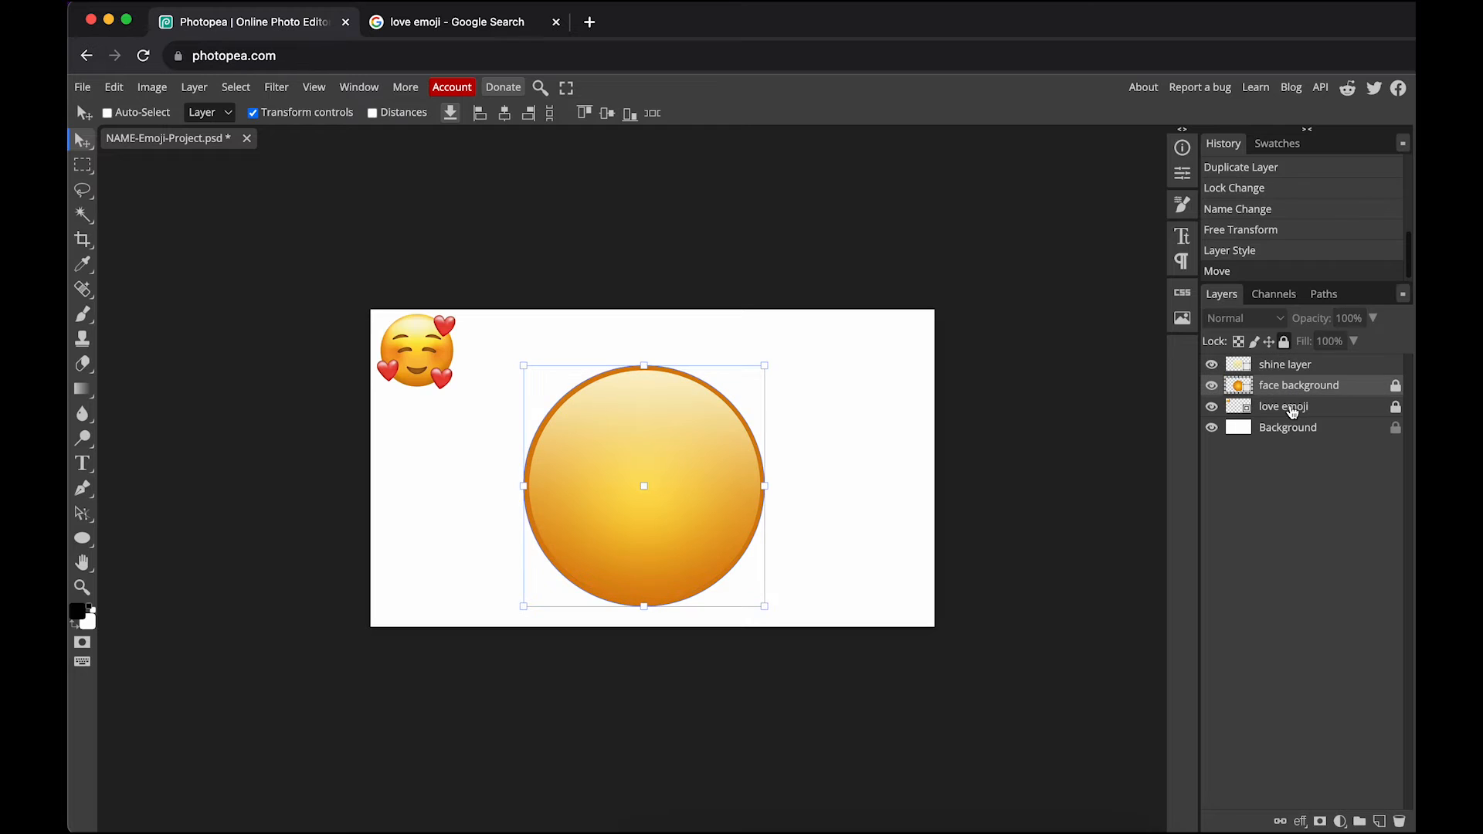
# Enlarge the shine layer to 102.76% so it nearly covers the whole face background circle
pyautogui.click(1282, 364)
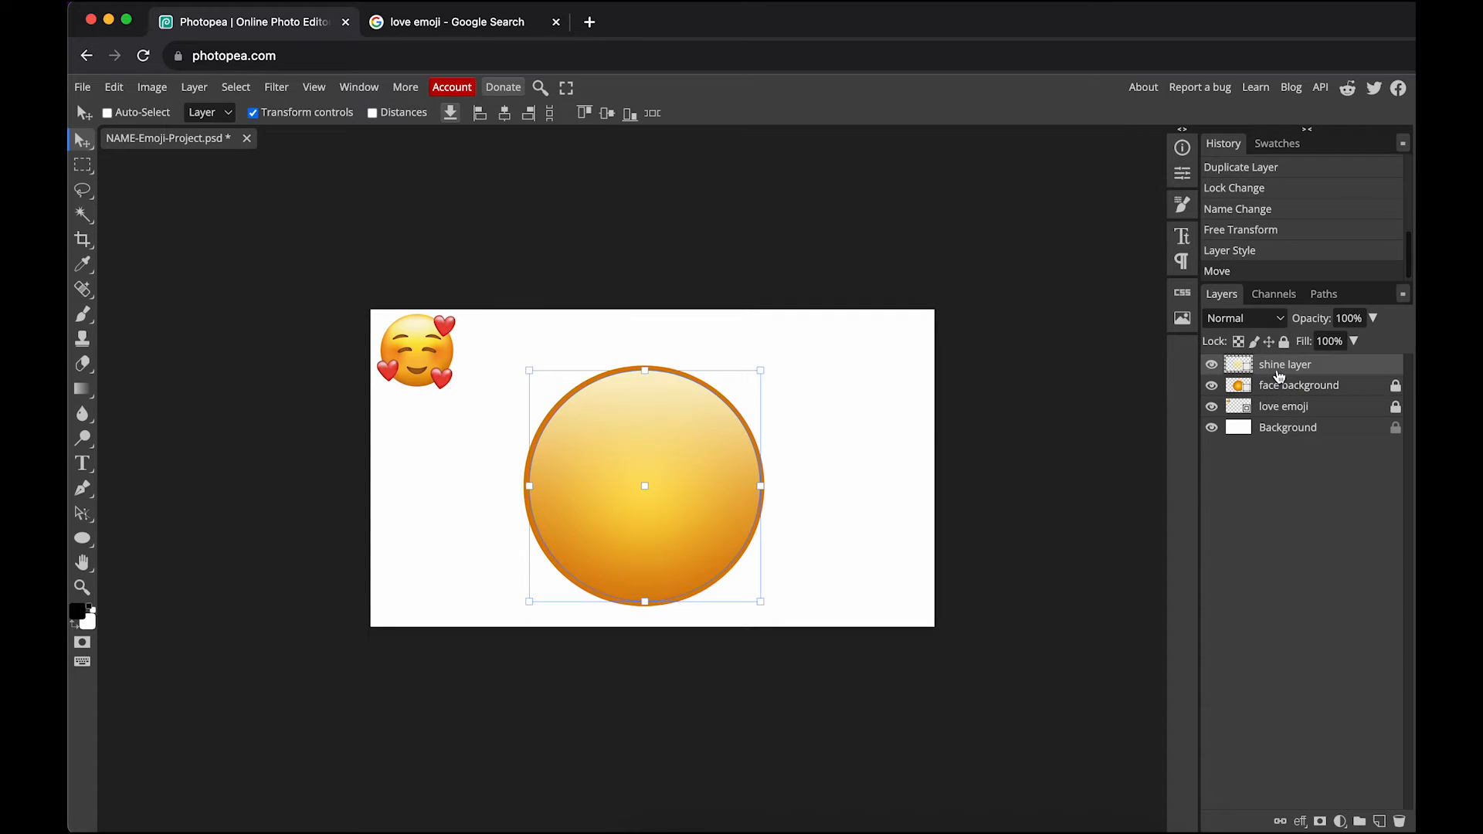
pyautogui.moveTo(761, 371); pyautogui.dragTo(764, 368)
pyautogui.moveTo(712, 422); pyautogui.dragTo(709, 421)
pyautogui.moveTo(764, 605); pyautogui.dragTo(766, 606)
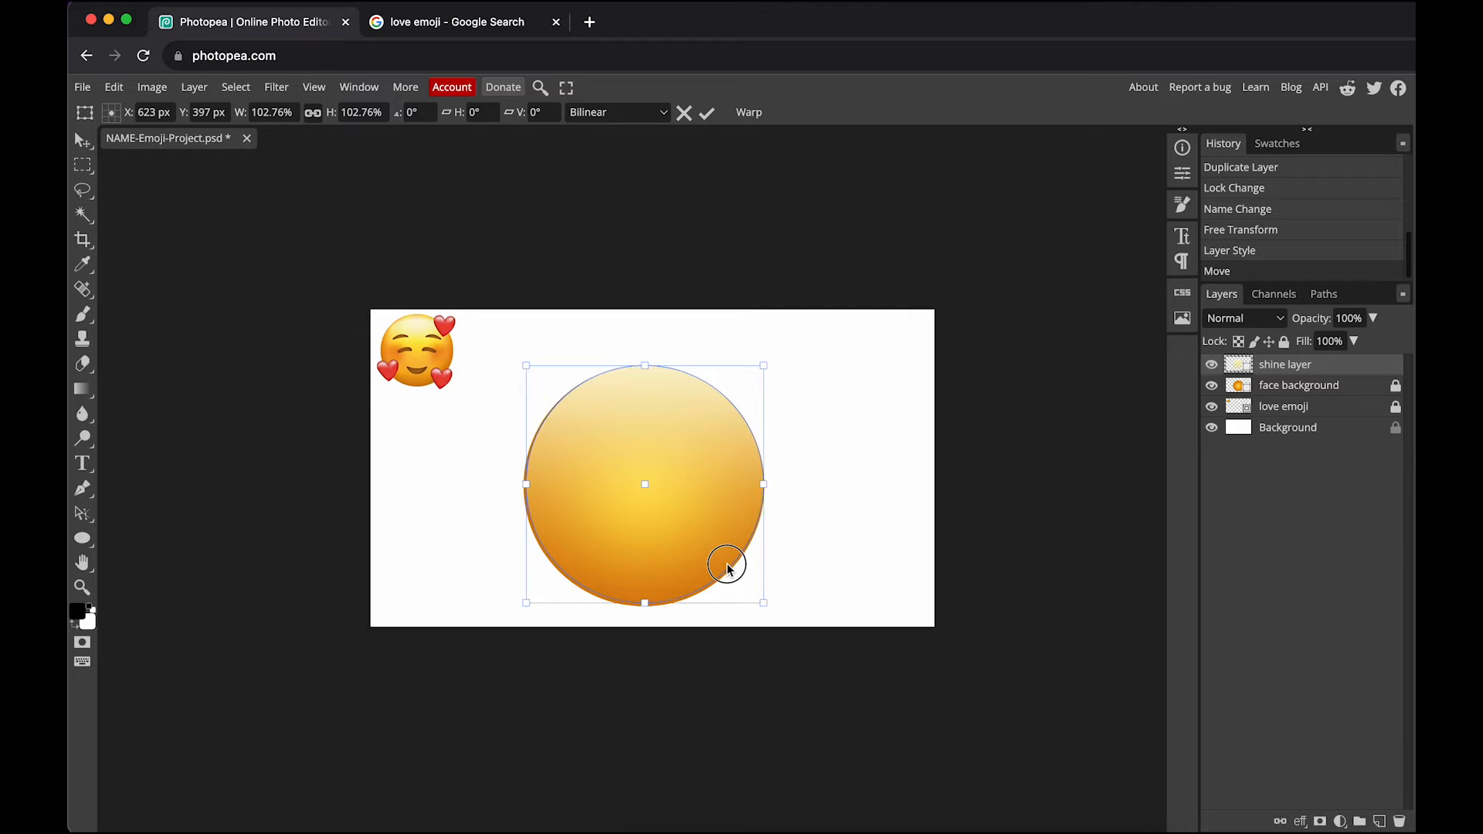
pyautogui.click(1276, 386)
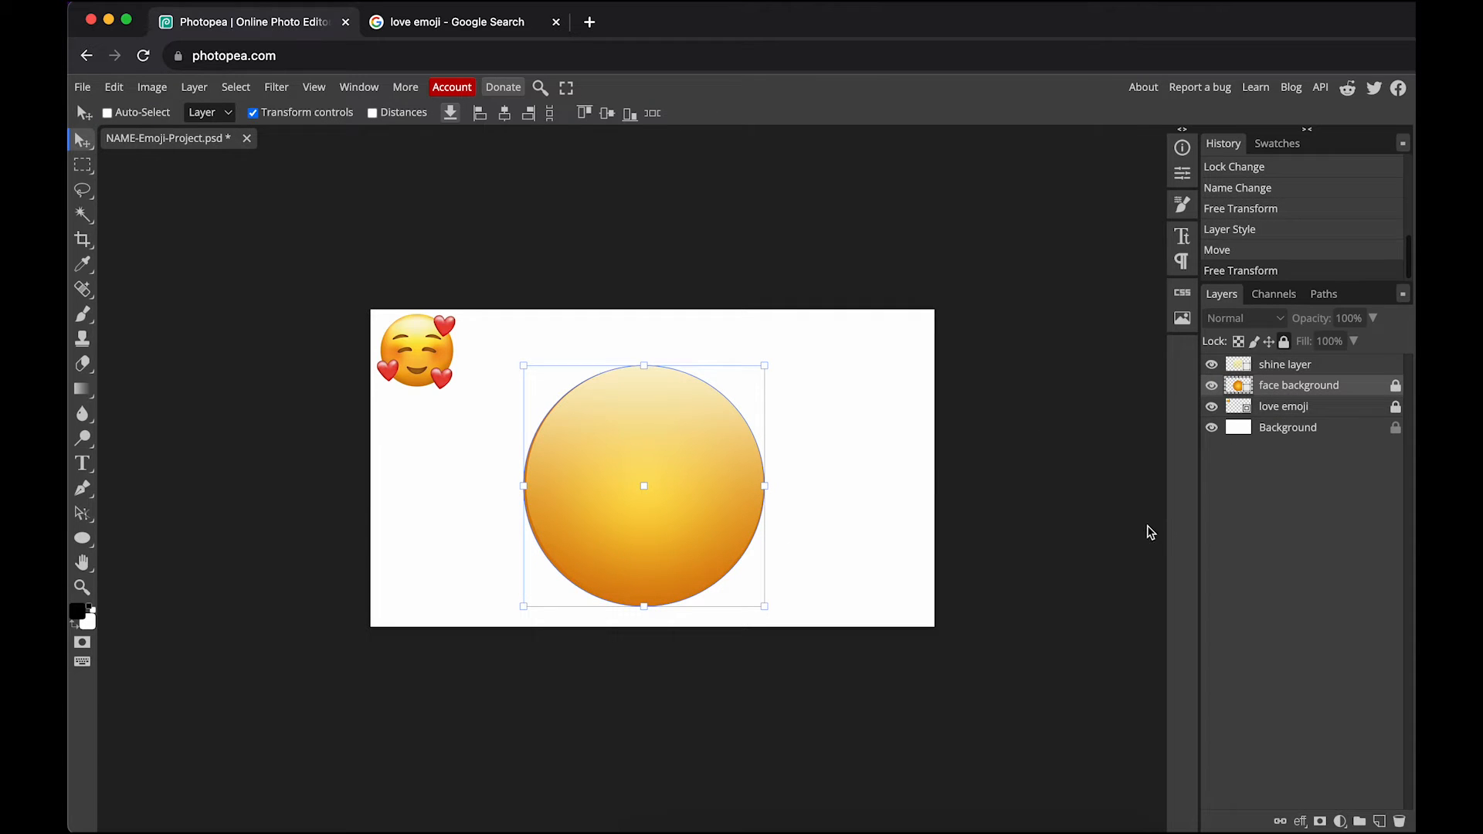
# Scale the shine layer down to 98.42%, centred within the face circle, and lock the layer
pyautogui.click(1287, 365)
pyautogui.moveTo(764, 368); pyautogui.dragTo(723, 415)
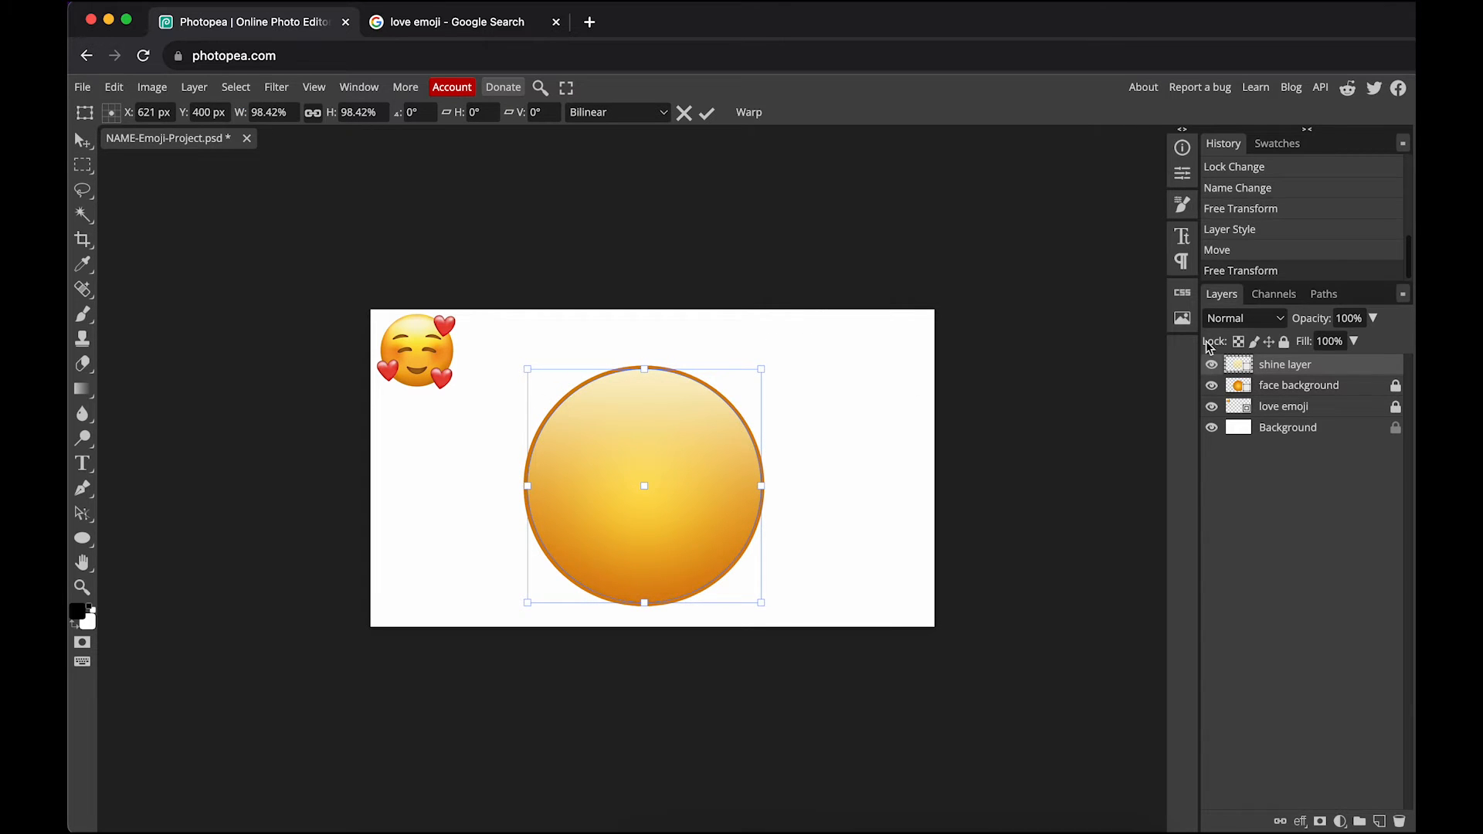
pyautogui.click(1284, 343)
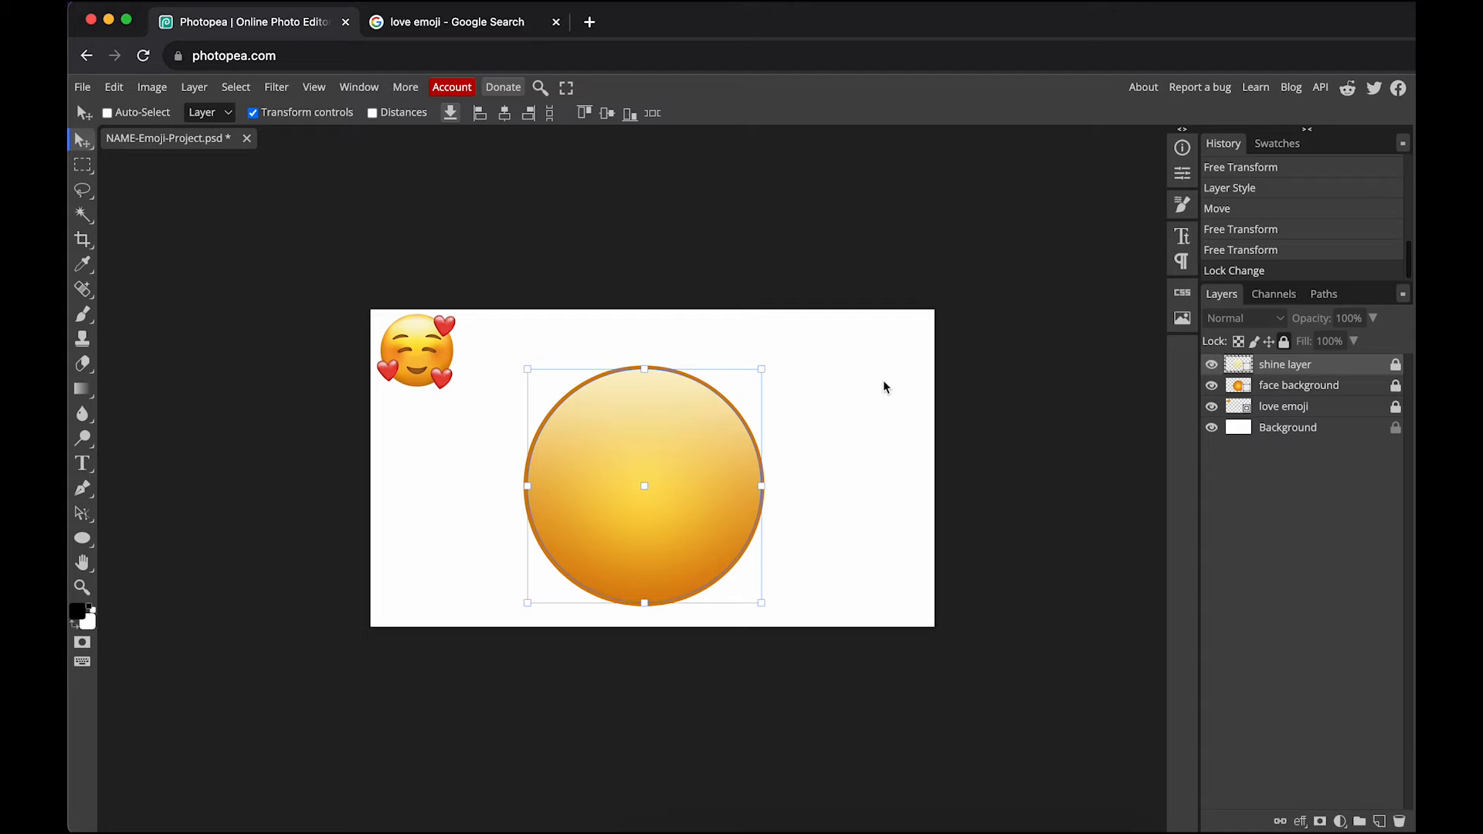
# Save the document as NAME-Emoji-Project.psd to the Desktop
pyautogui.click(83, 88)
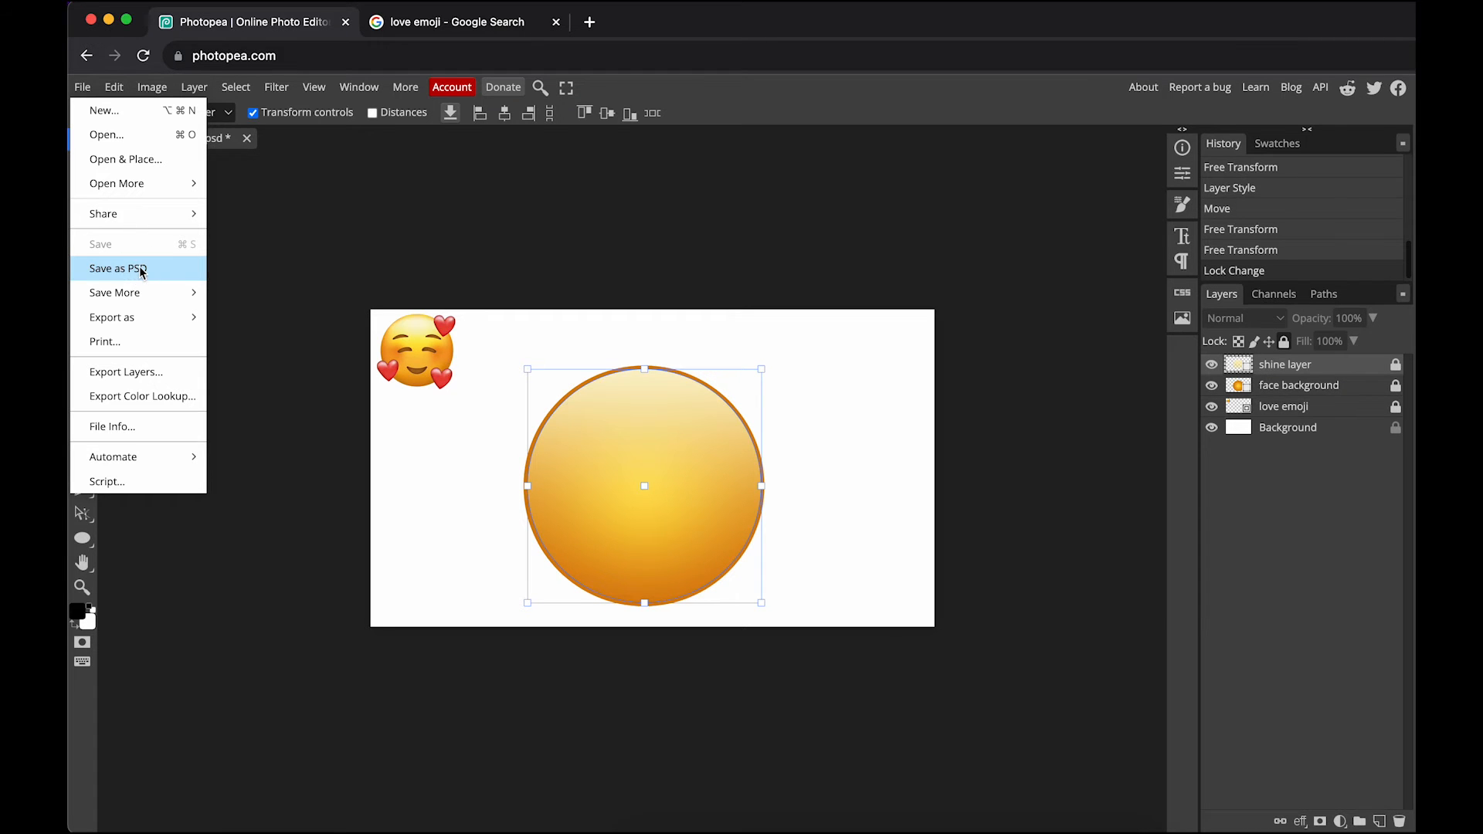
pyautogui.click(143, 271)
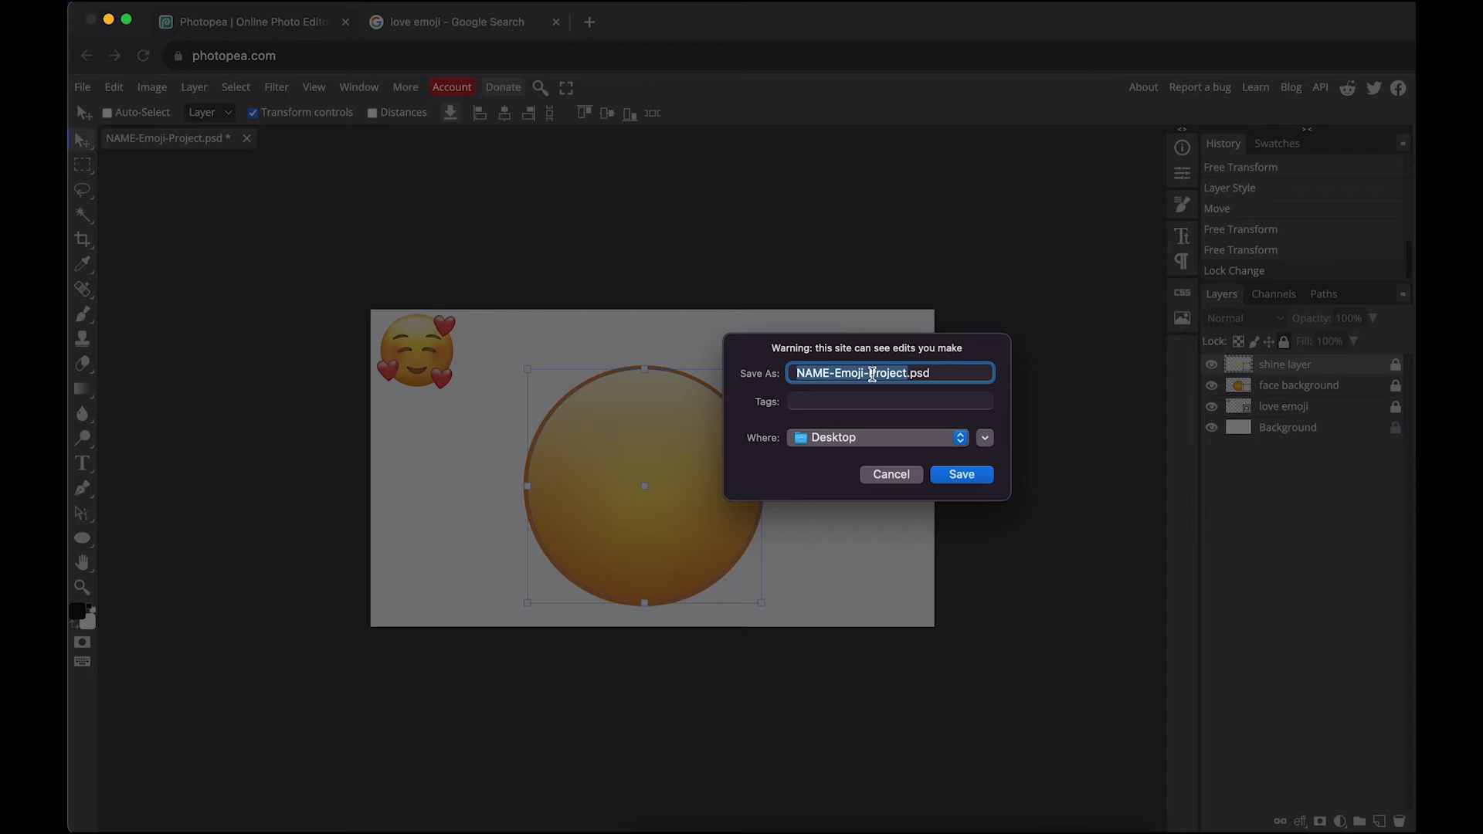
pyautogui.click(970, 476)
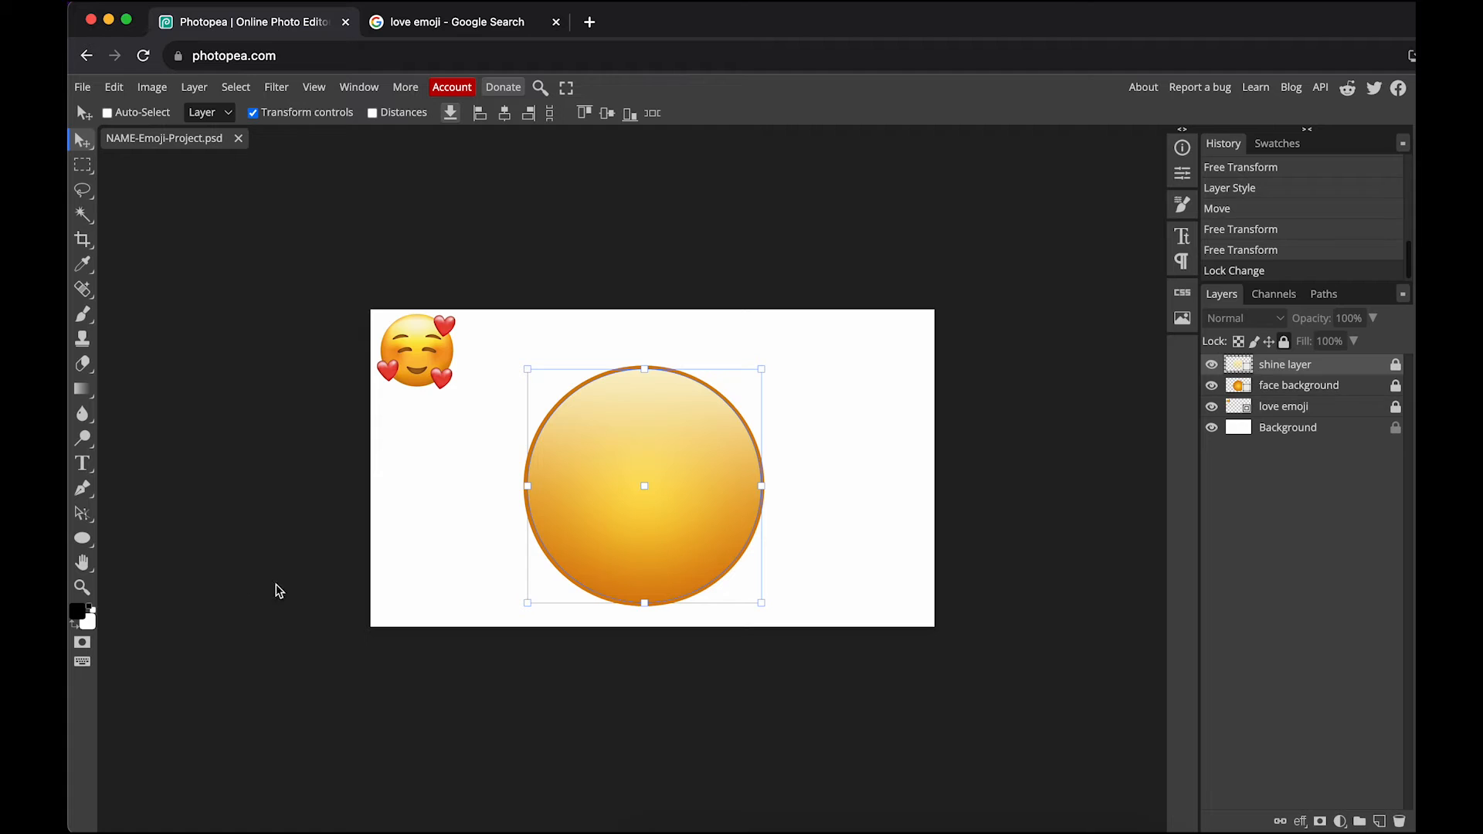
# Draw a small, wide ellipse to the right of the face on a new layer above Background and rename the layer Eye
pyautogui.click(83, 539)
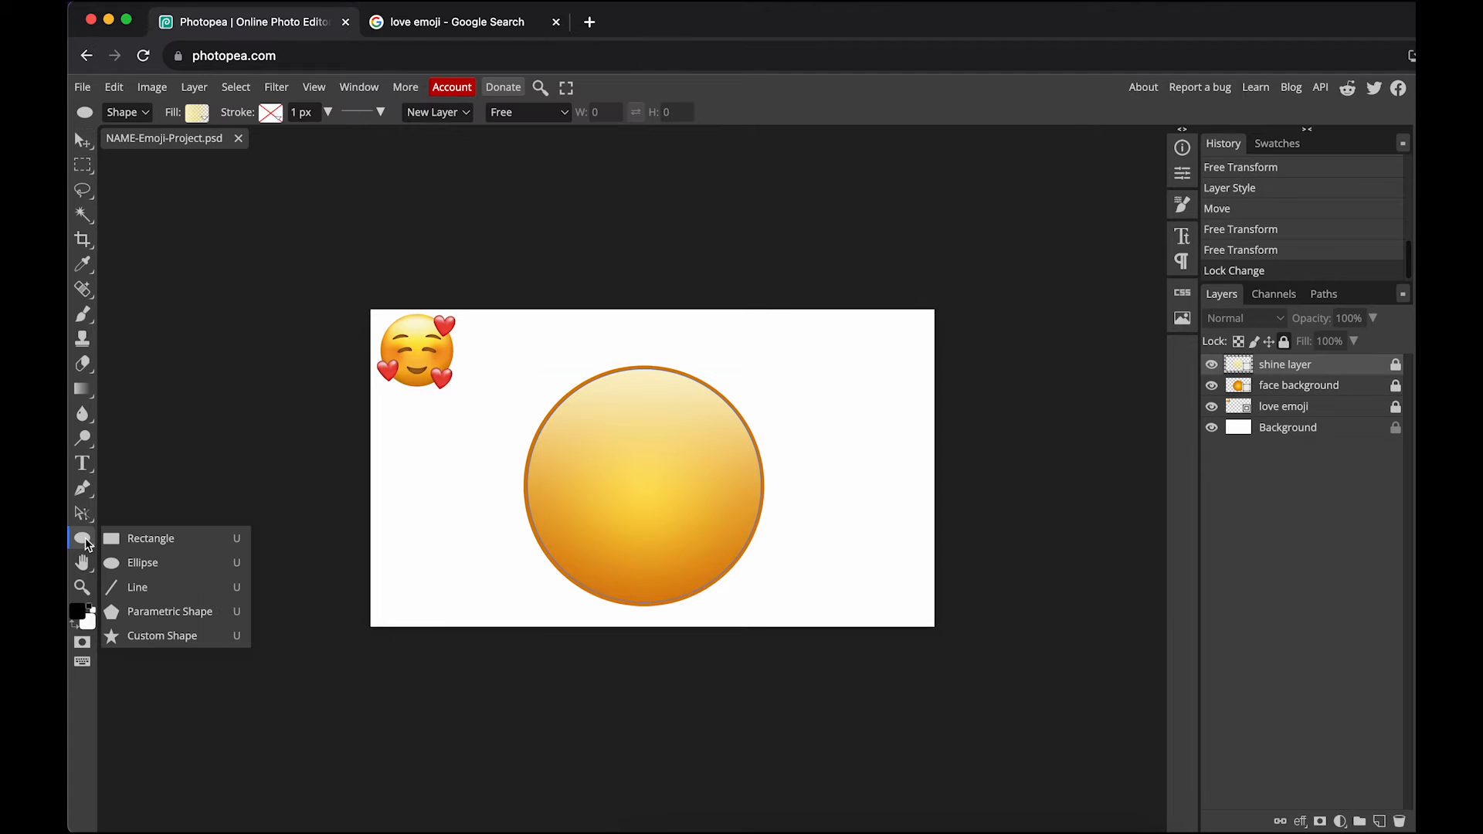
pyautogui.click(124, 565)
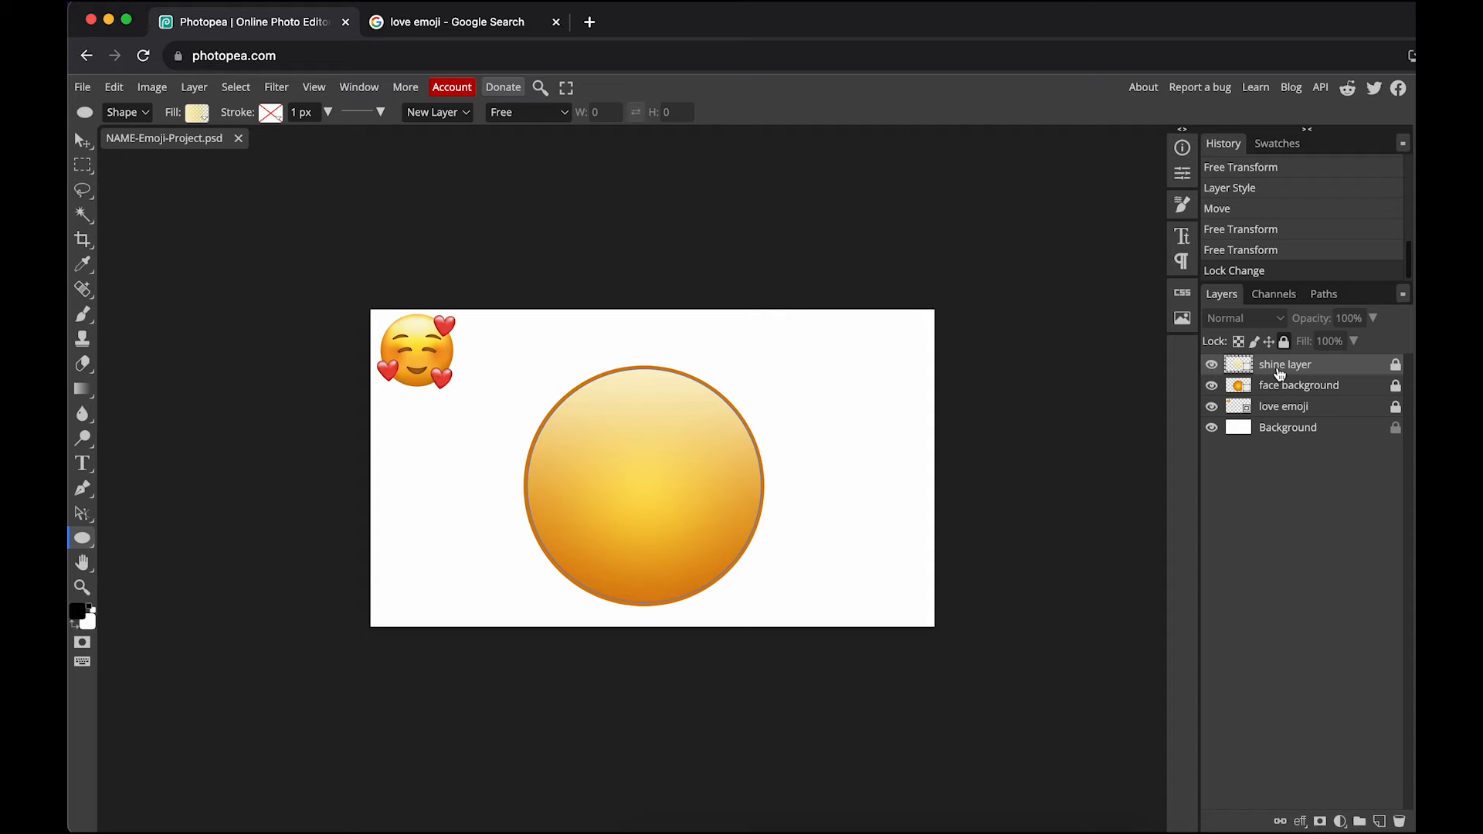
pyautogui.click(1297, 436)
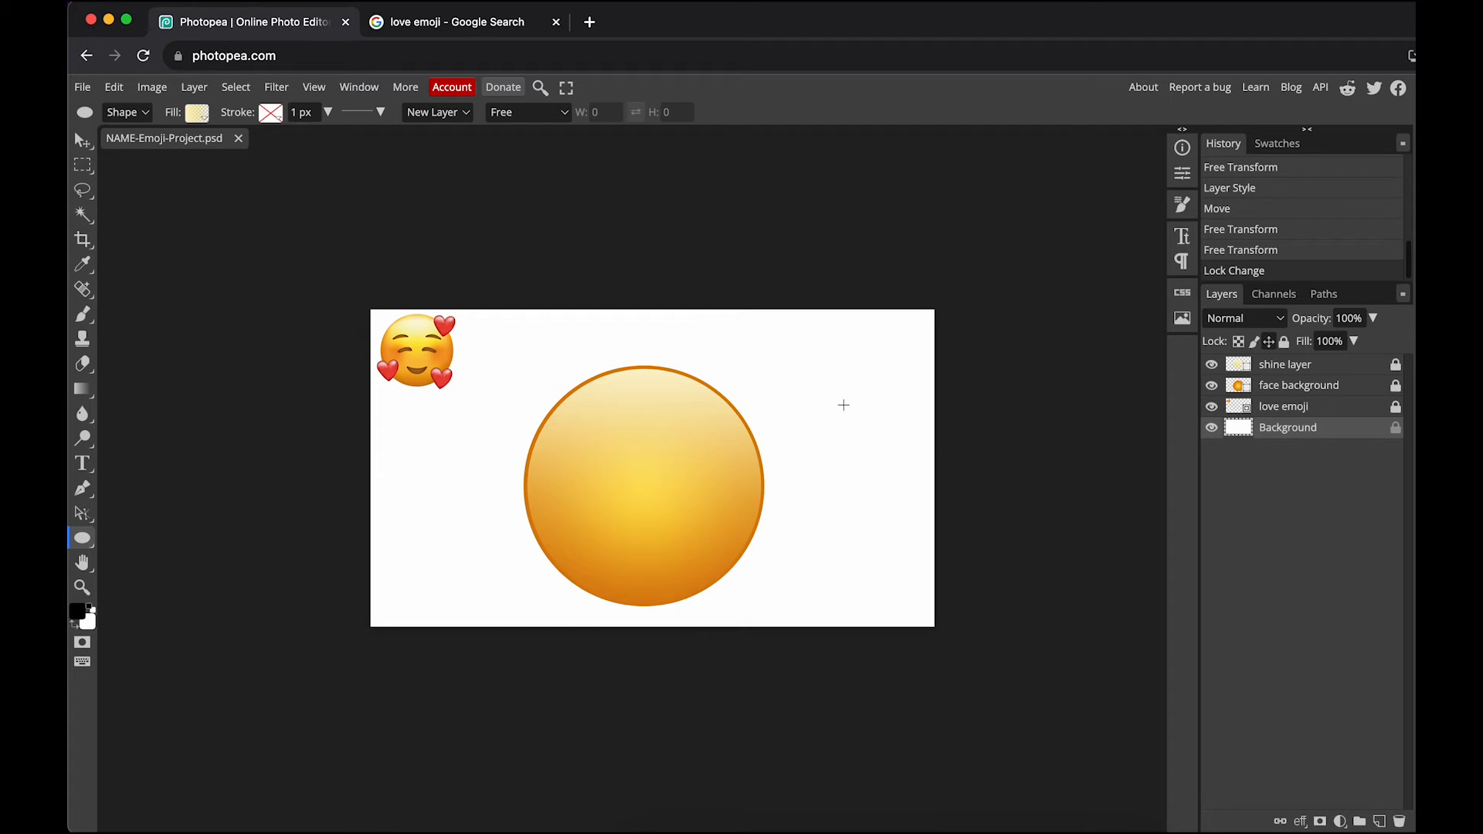
pyautogui.moveTo(784, 398); pyautogui.dragTo(885, 440)
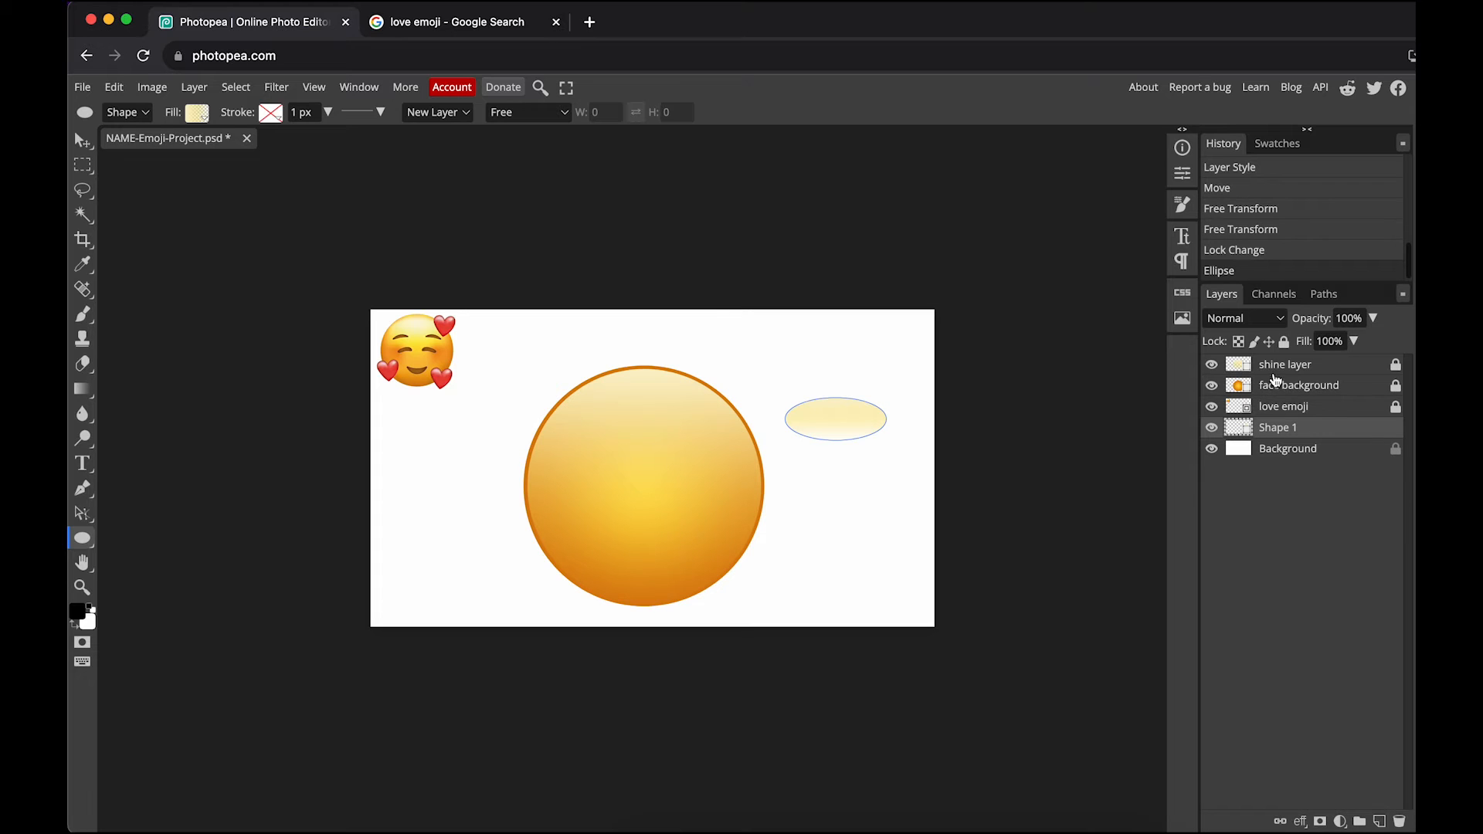
pyautogui.doubleClick(1284, 434)
pyautogui.write('Eye')
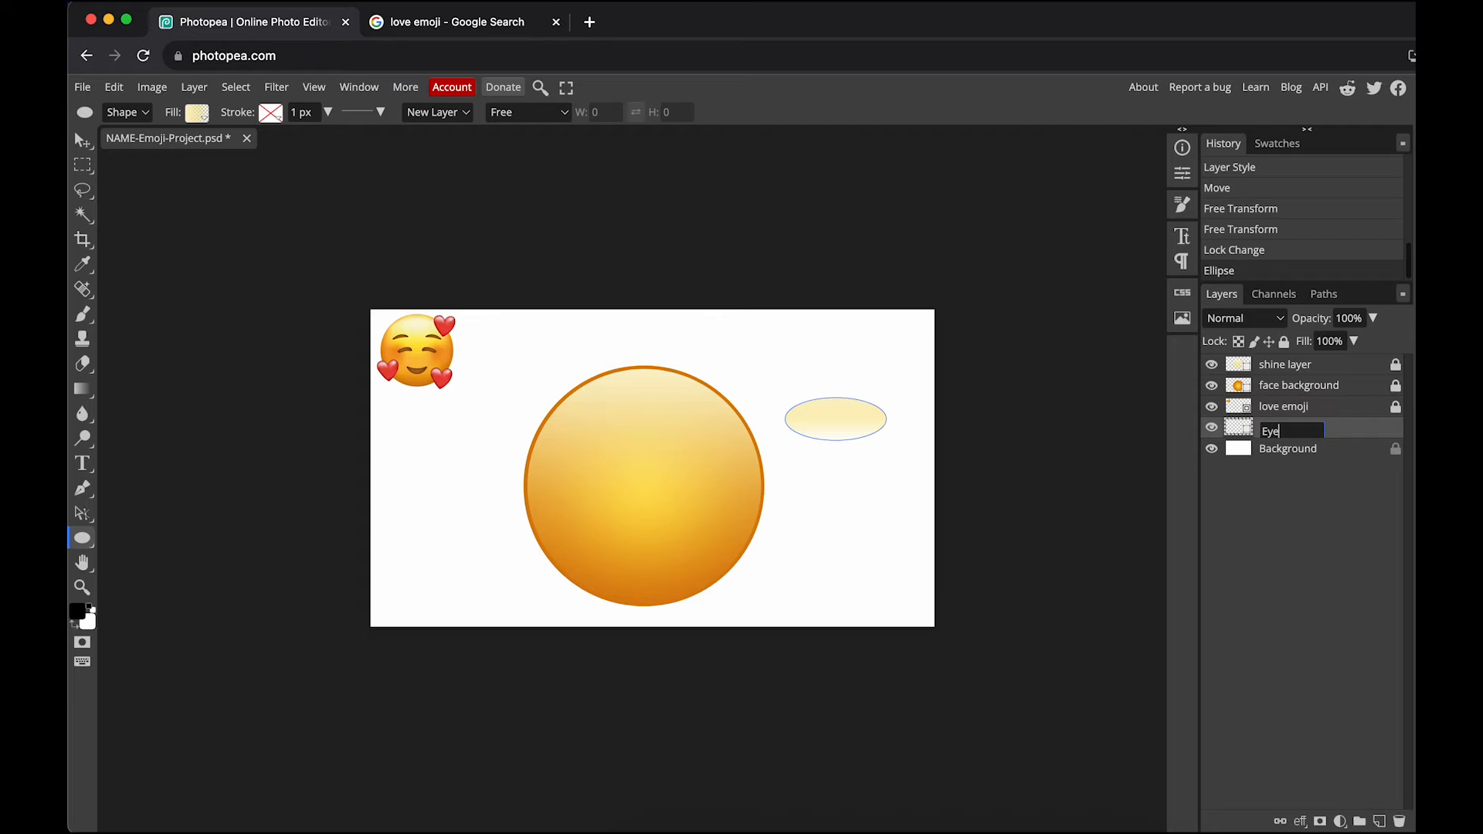
pyautogui.press('Return')
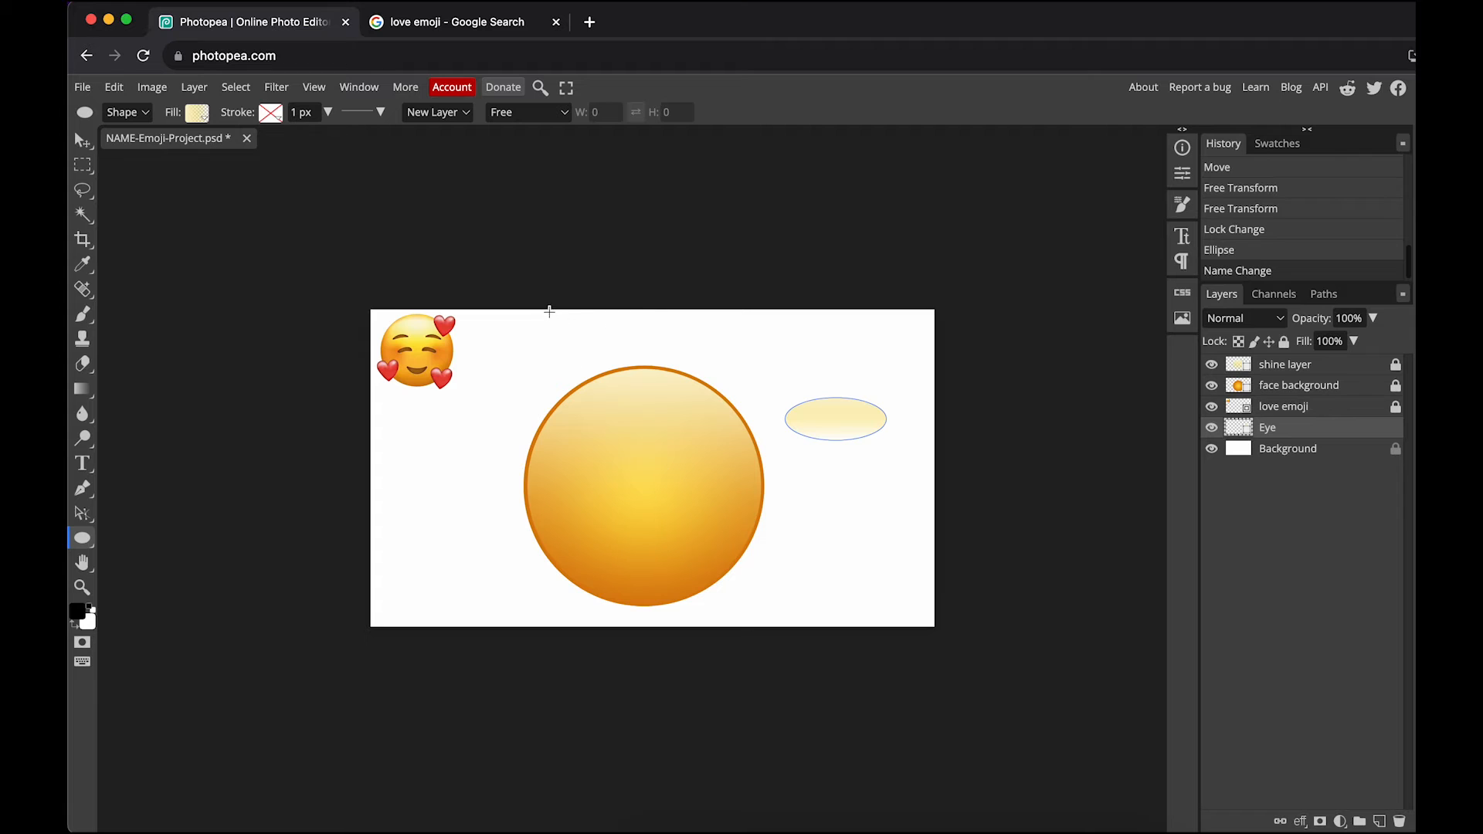
# Change the Eye ellipse's fill from a gradient to a solid colour
pyautogui.click(198, 115)
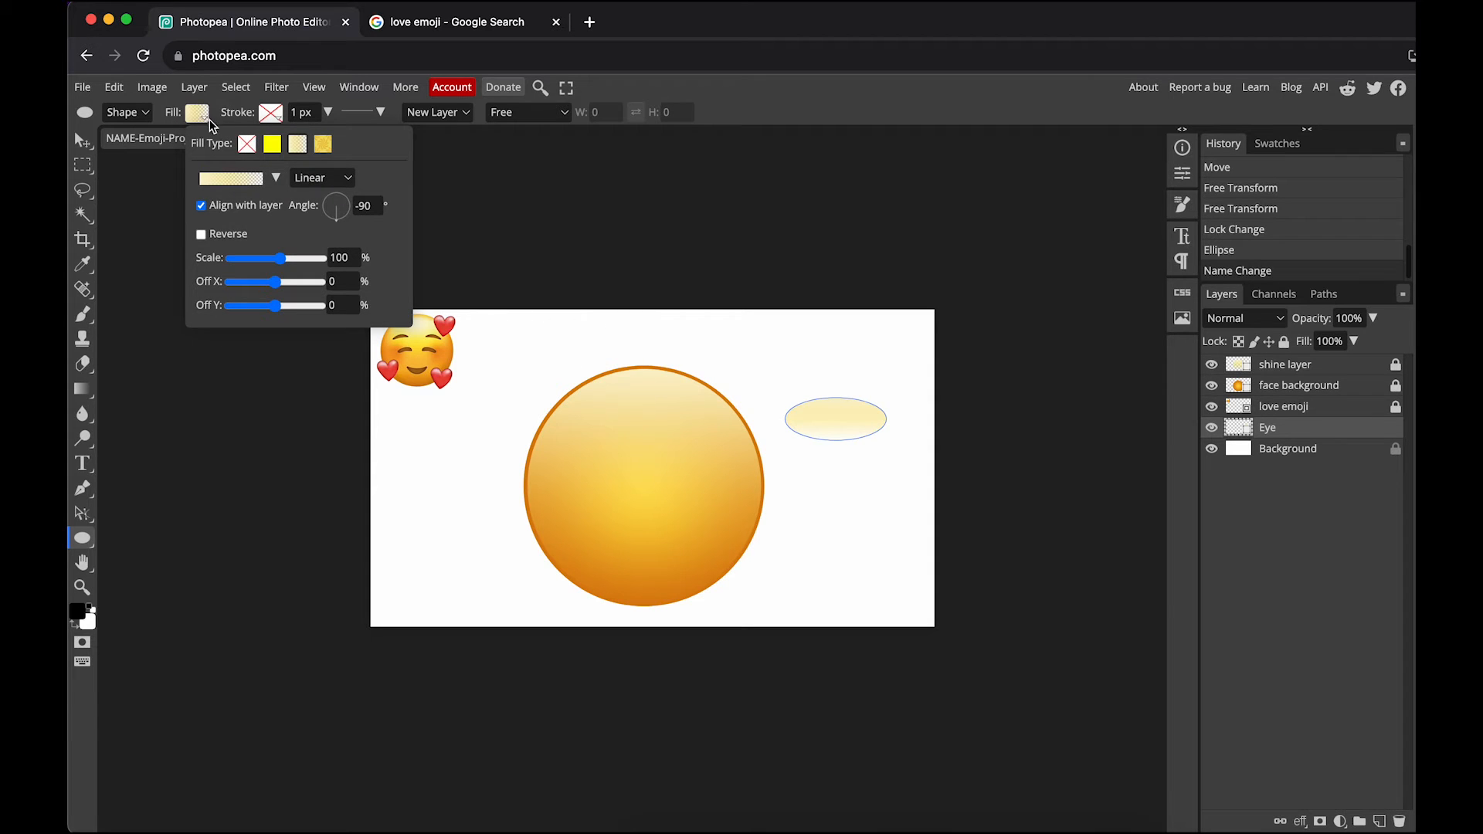
pyautogui.click(272, 146)
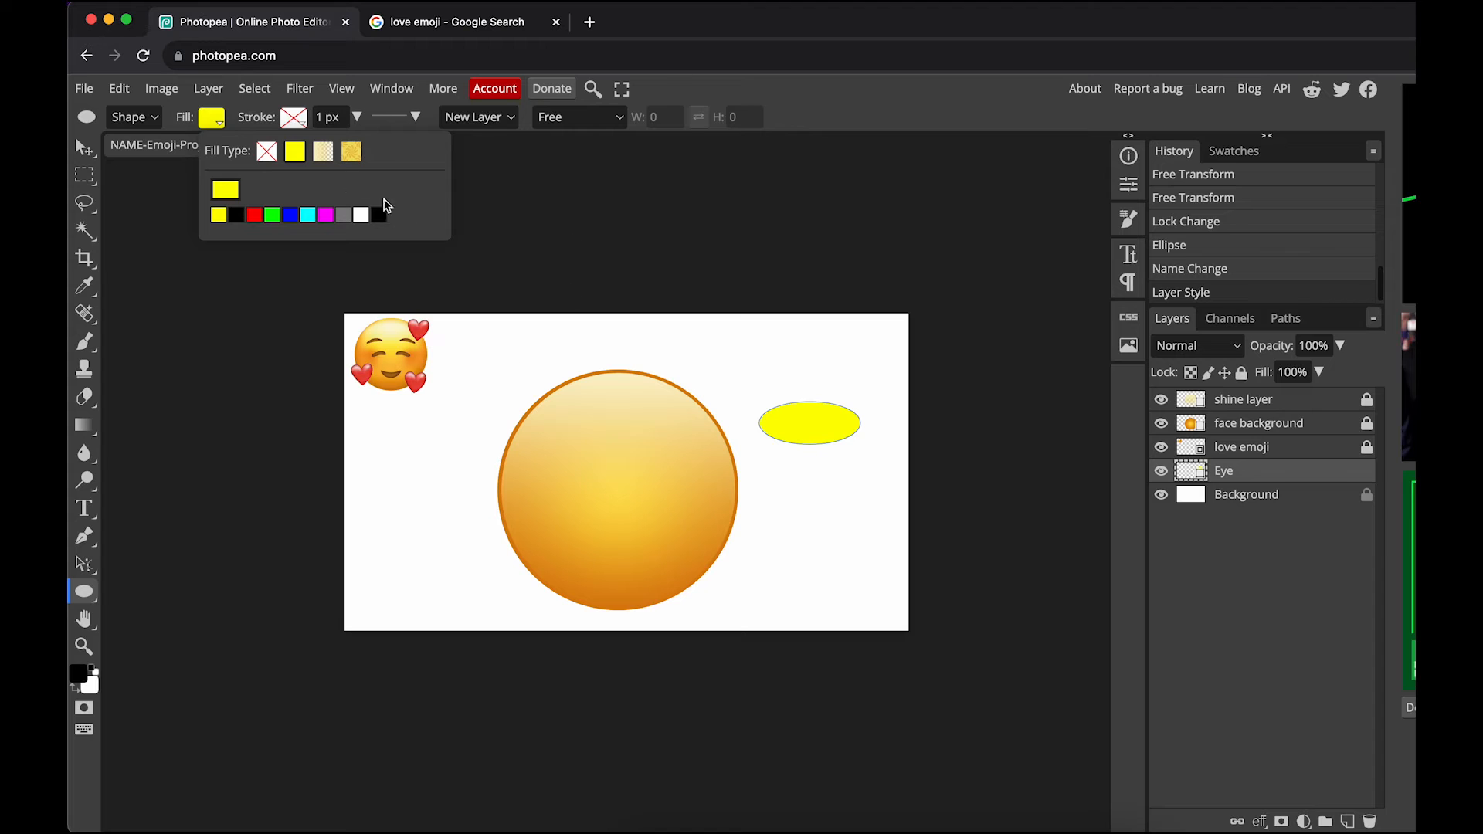
pyautogui.press('super+plus')
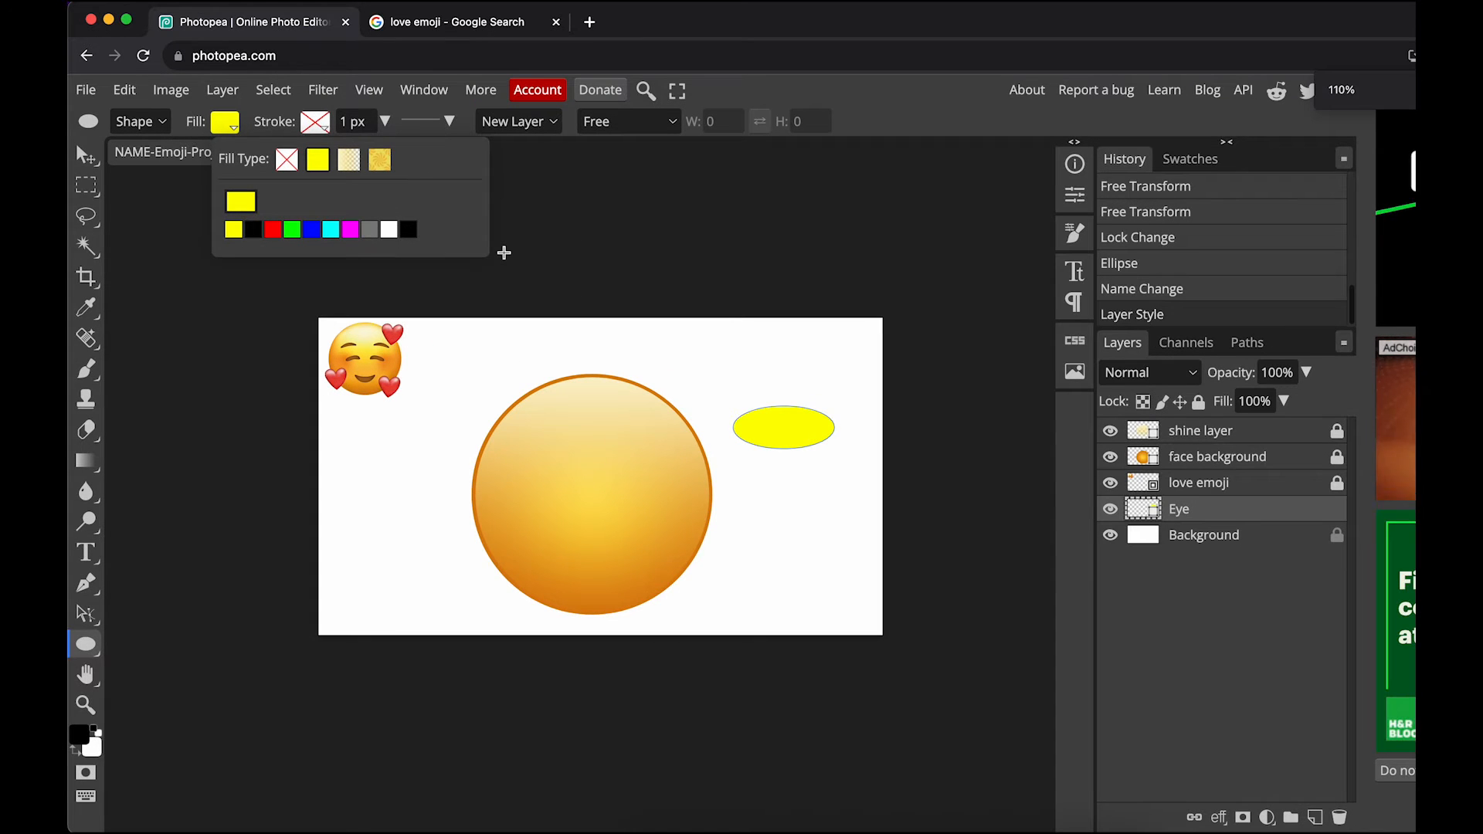
pyautogui.press('super+minus')
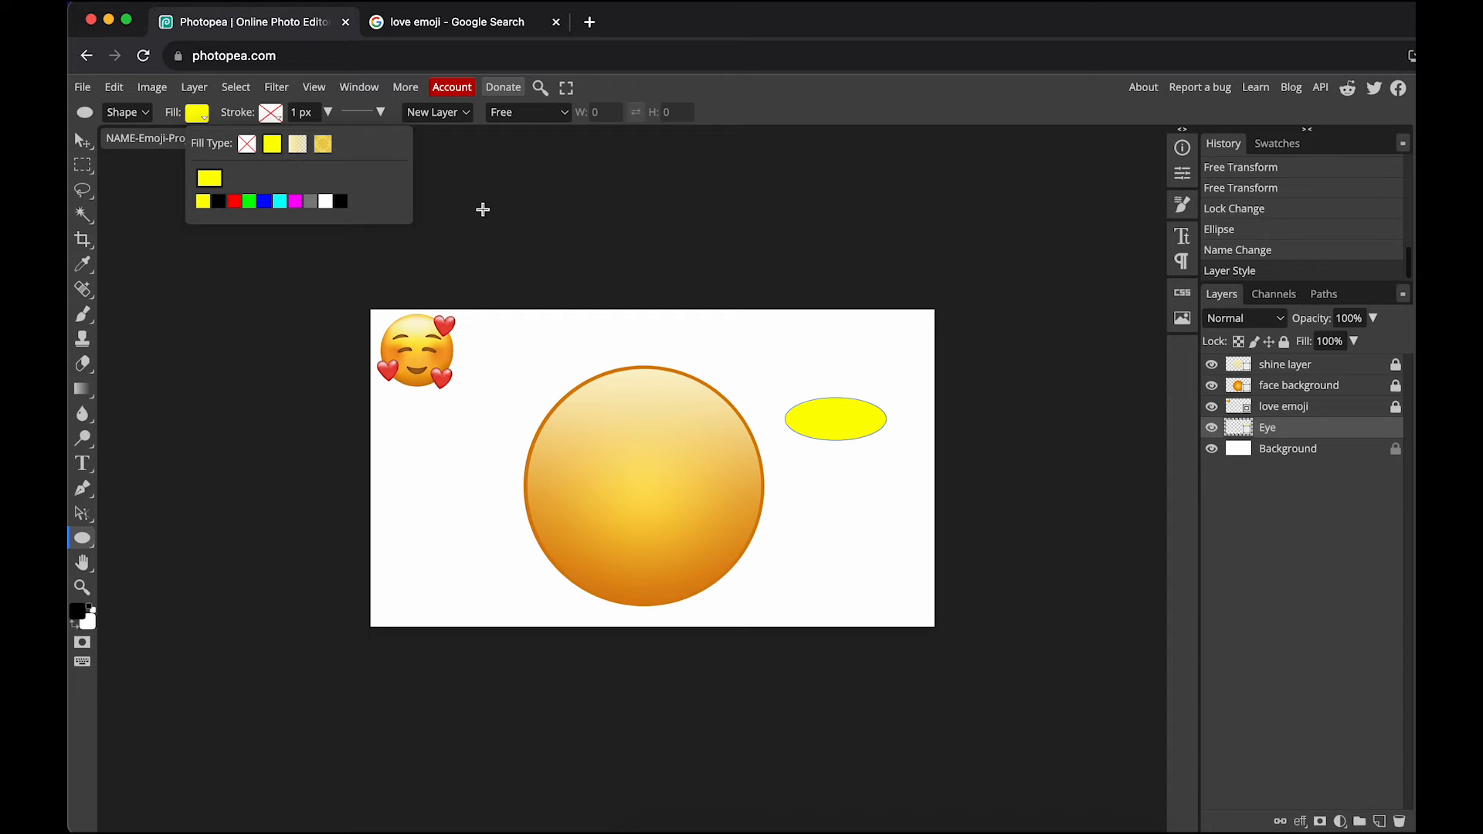
pyautogui.click(214, 185)
pyautogui.moveTo(607, 290); pyautogui.dragTo(811, 238)
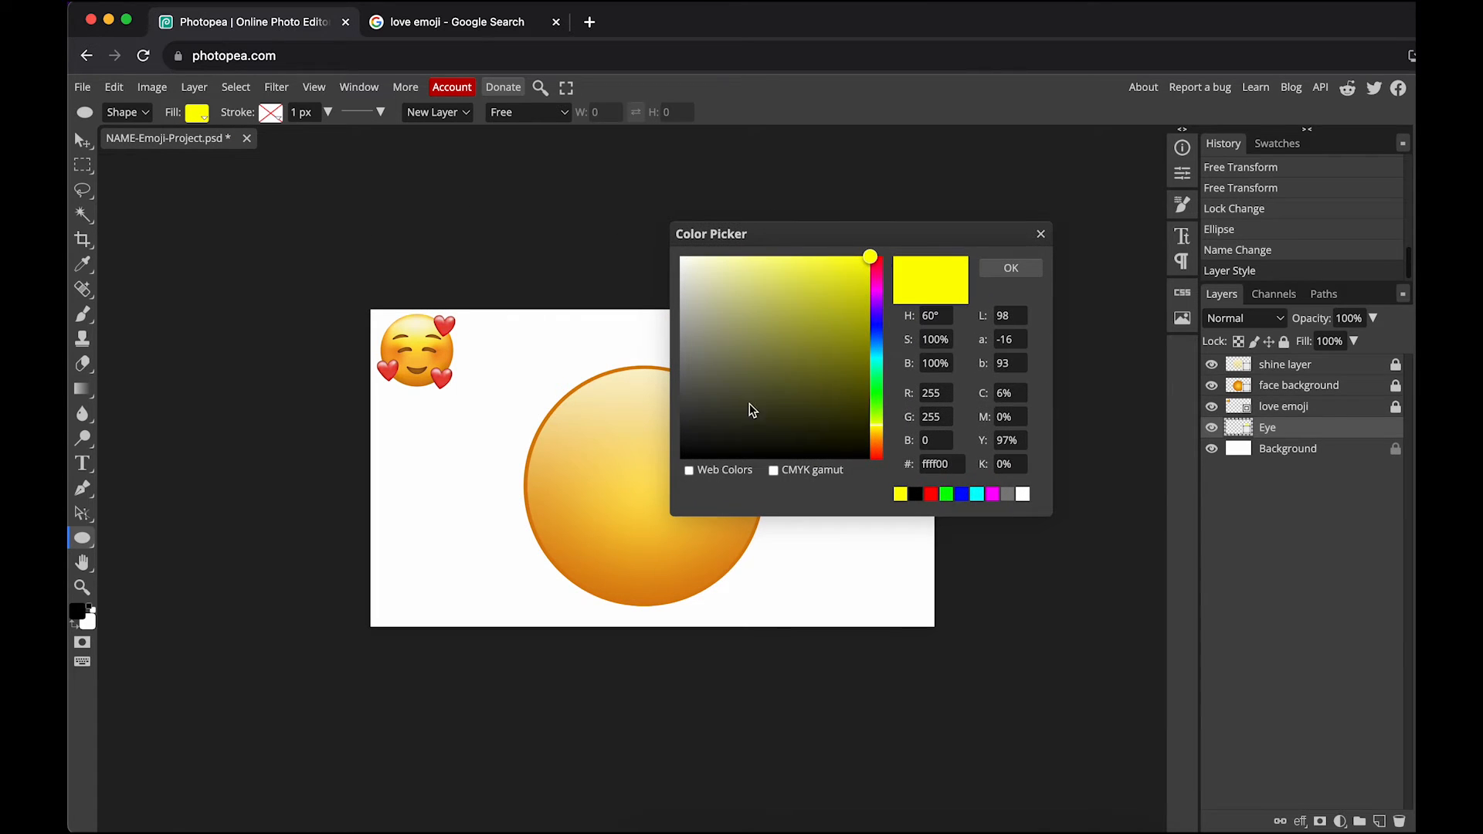
pyautogui.click(1041, 233)
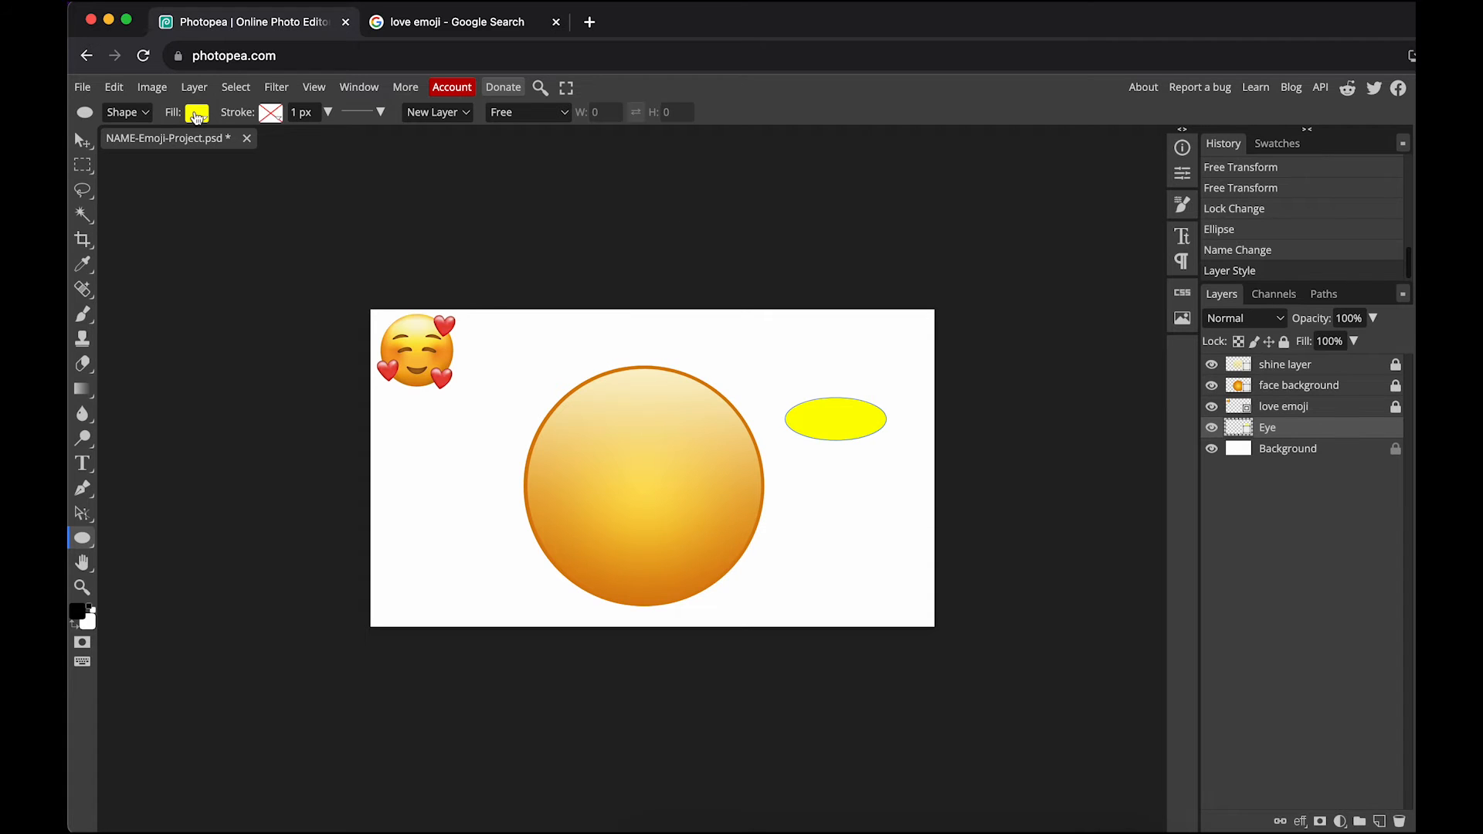
# Set the Eye ellipse's solid fill to the brown sampled from the reference emoji's eye
pyautogui.click(197, 116)
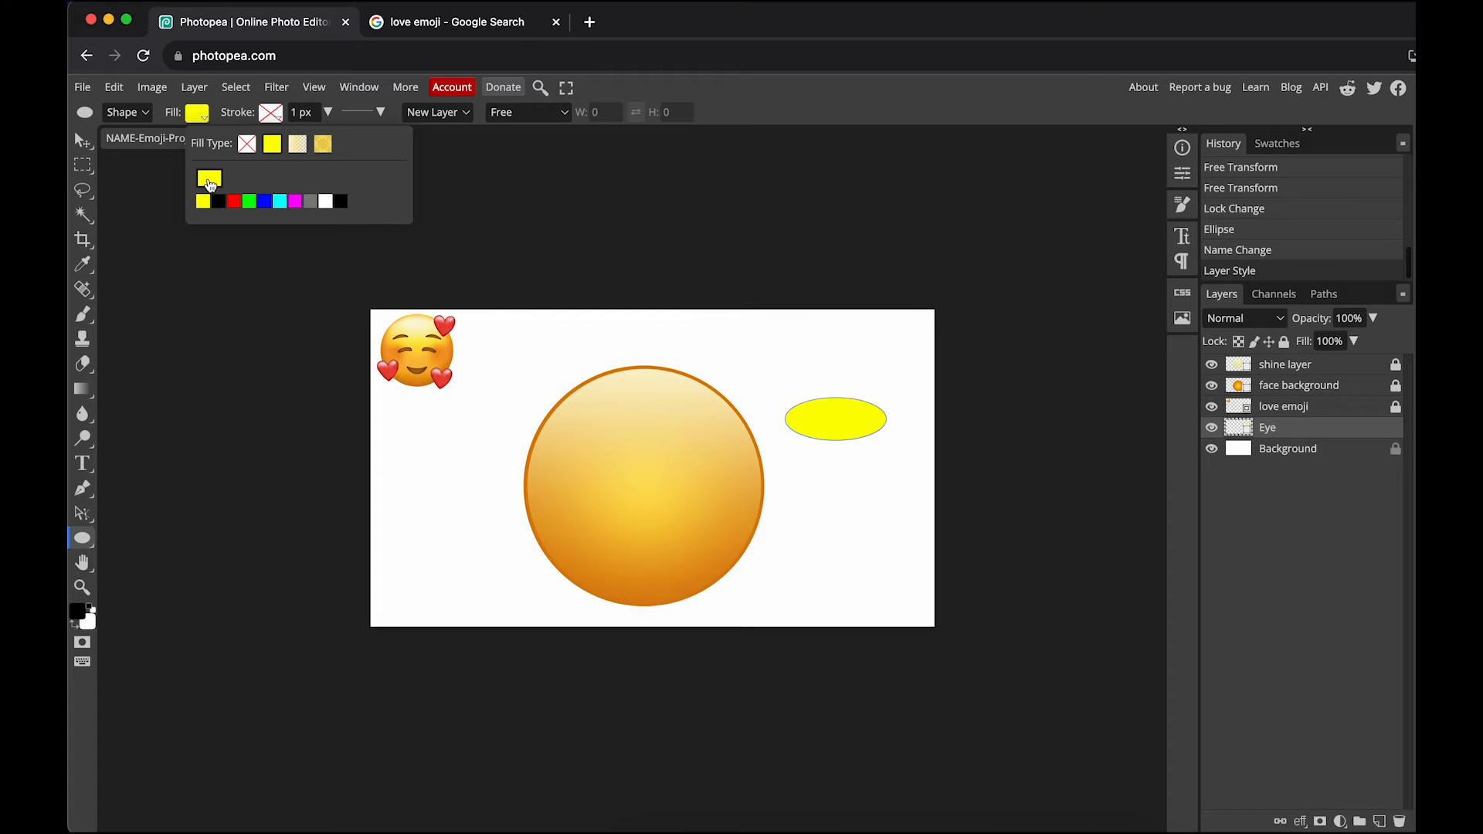
pyautogui.click(210, 179)
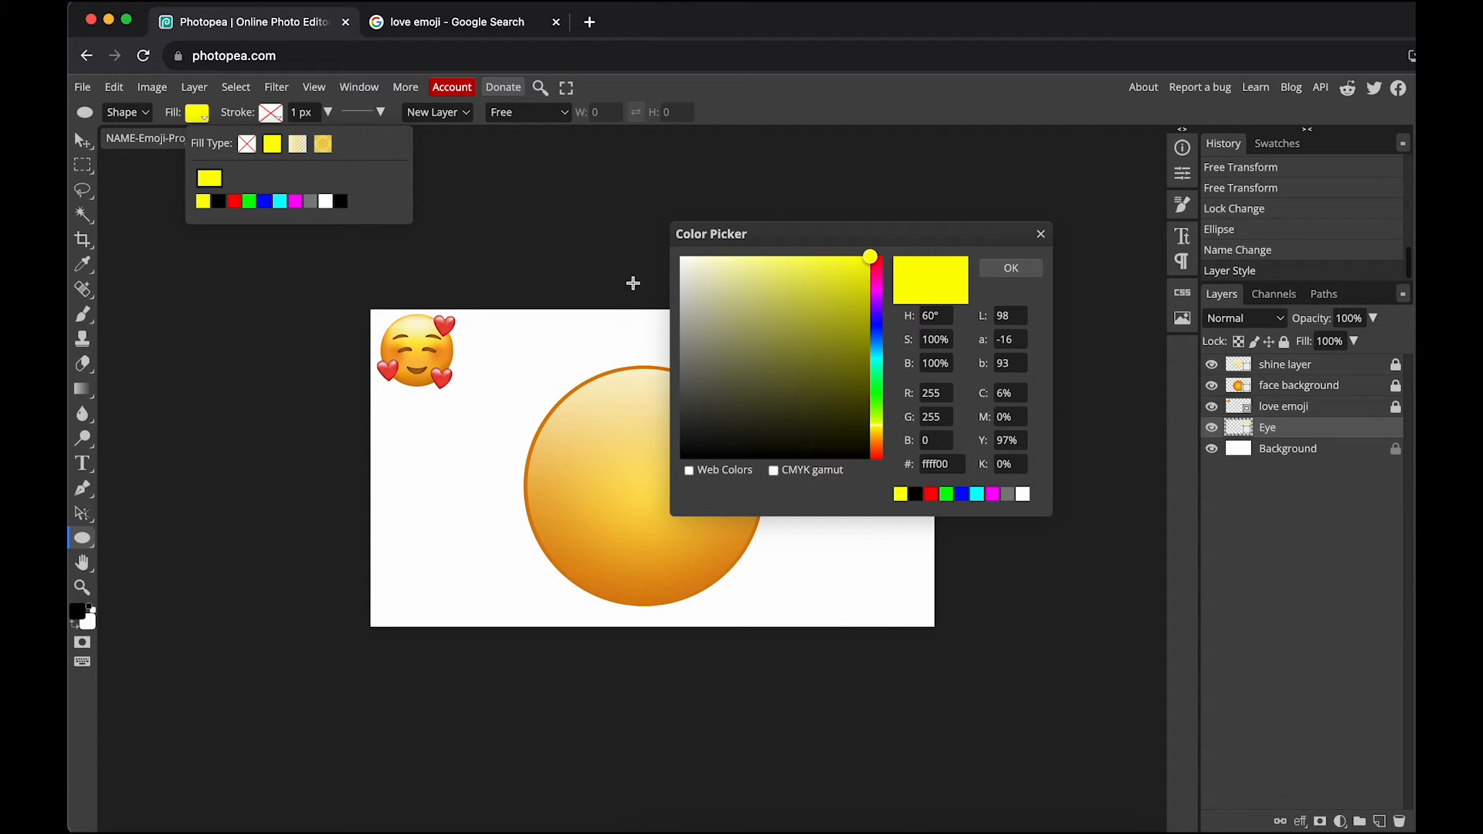
pyautogui.click(430, 350)
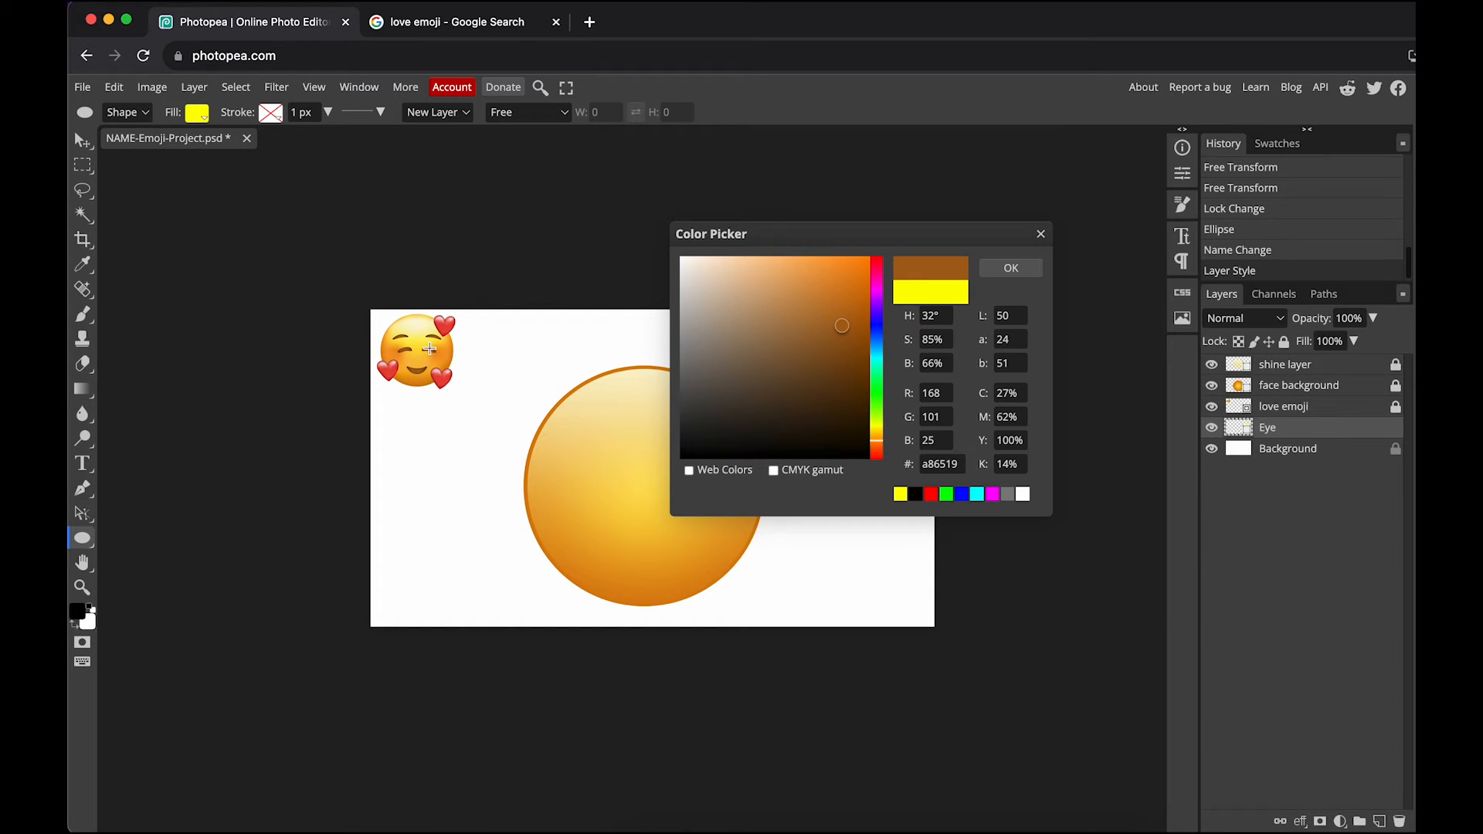
pyautogui.click(430, 352)
pyautogui.click(1014, 268)
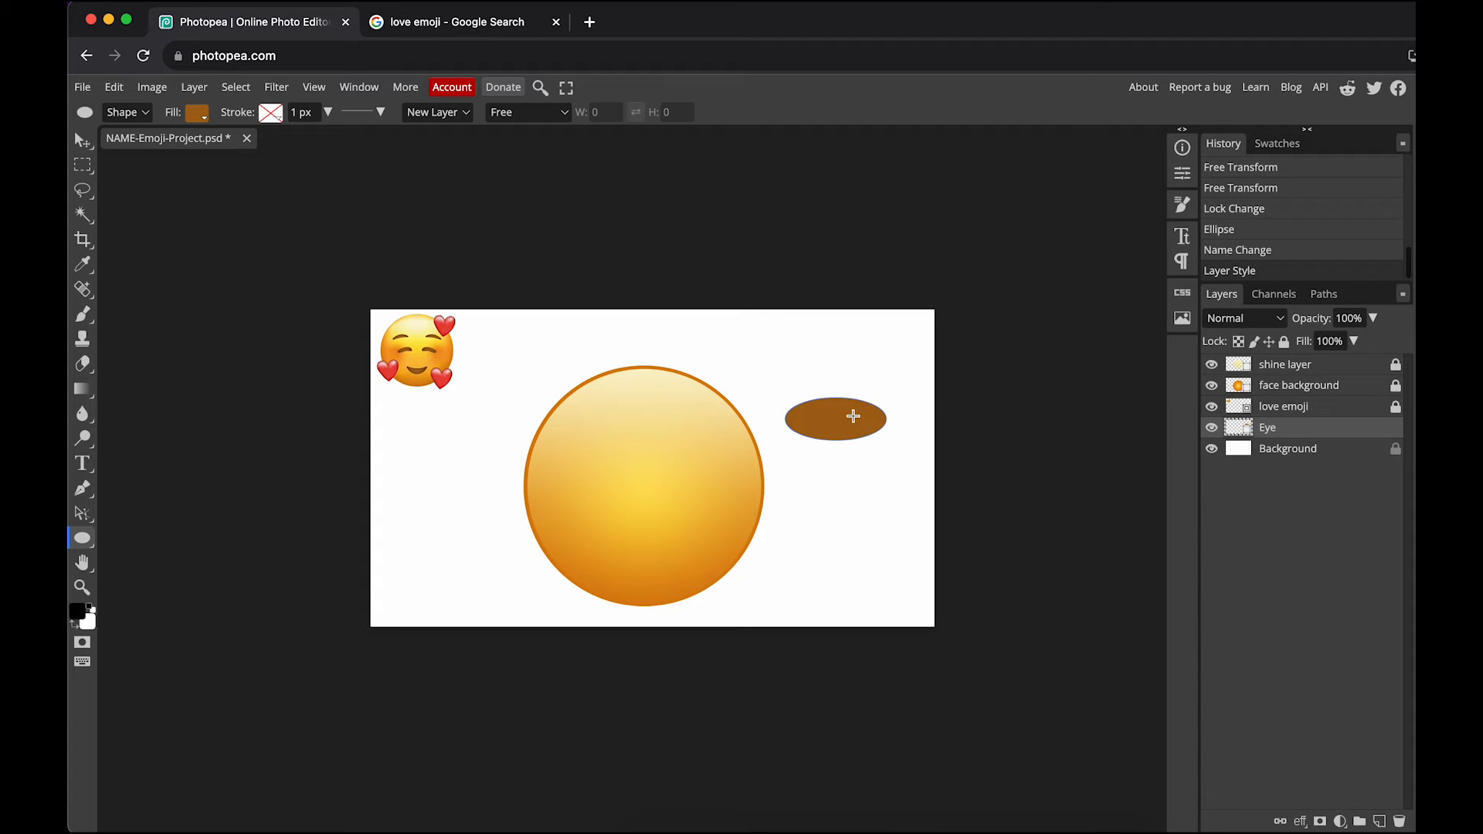
# Bring the Eye layer to the top of the layer stack and move its ellipse onto the upper-right part of the face
pyautogui.click(83, 146)
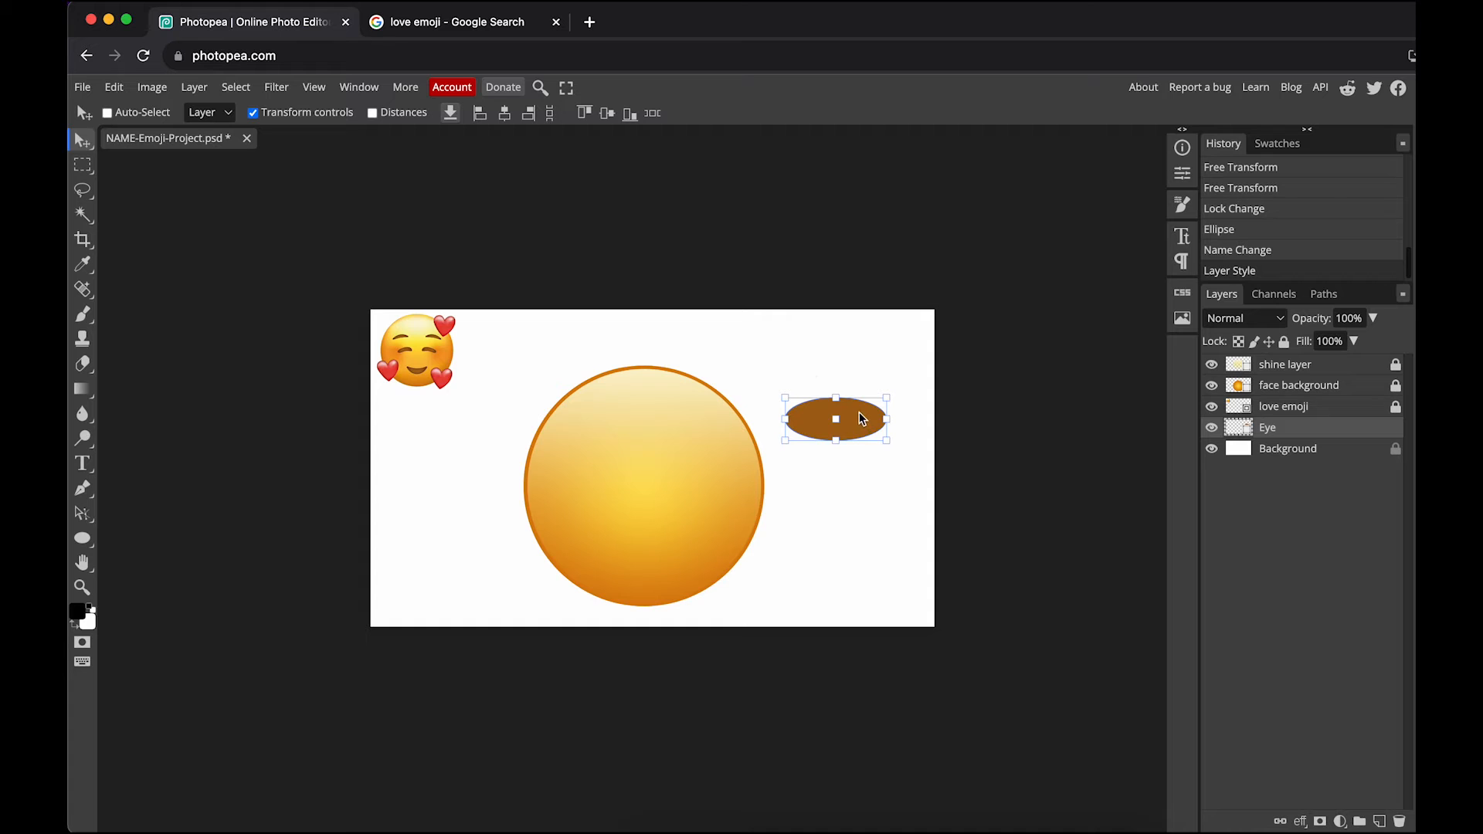
pyautogui.press('super+equal')
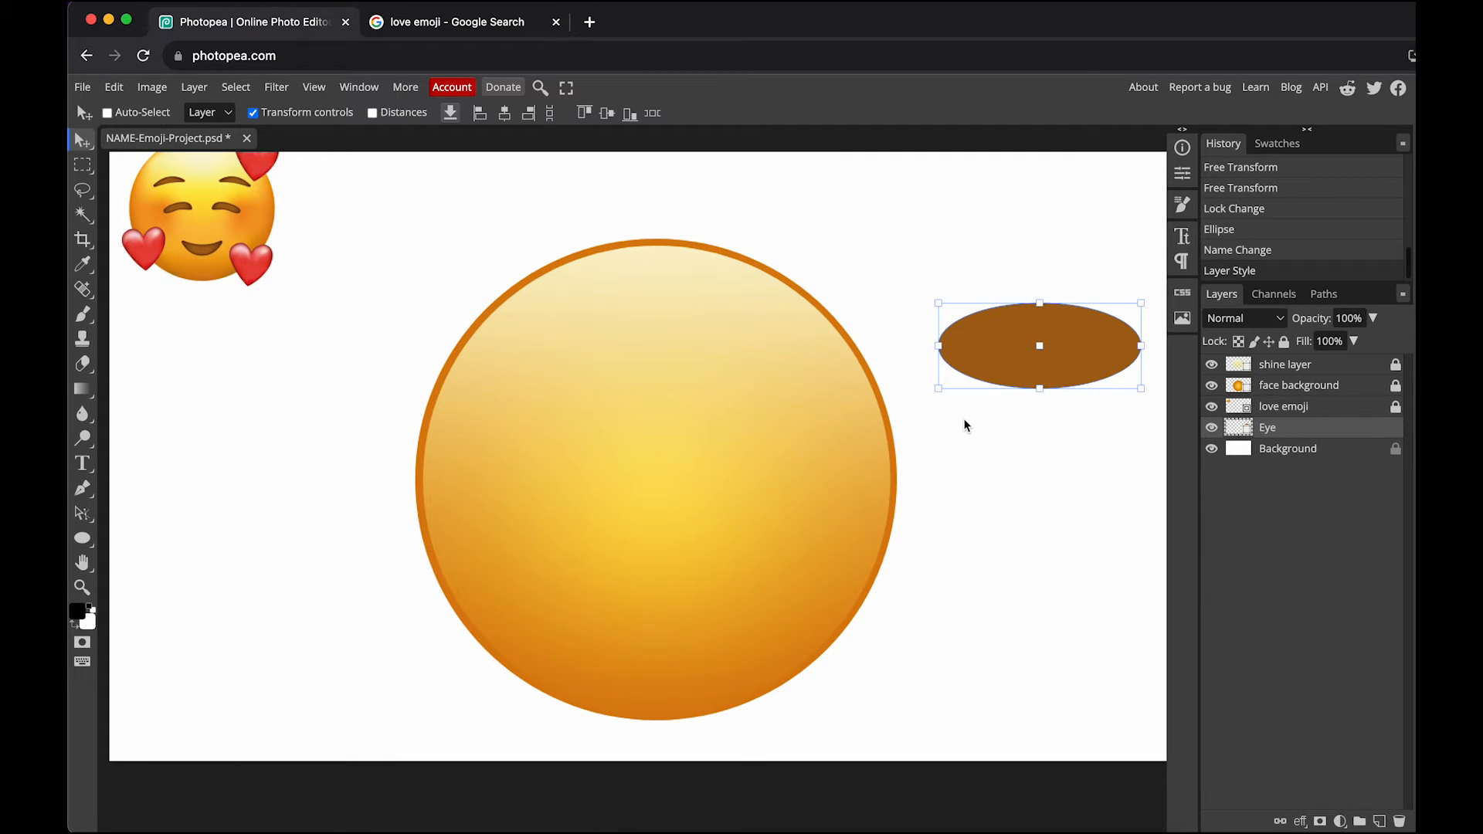
pyautogui.moveTo(957, 420); pyautogui.dragTo(956, 476)
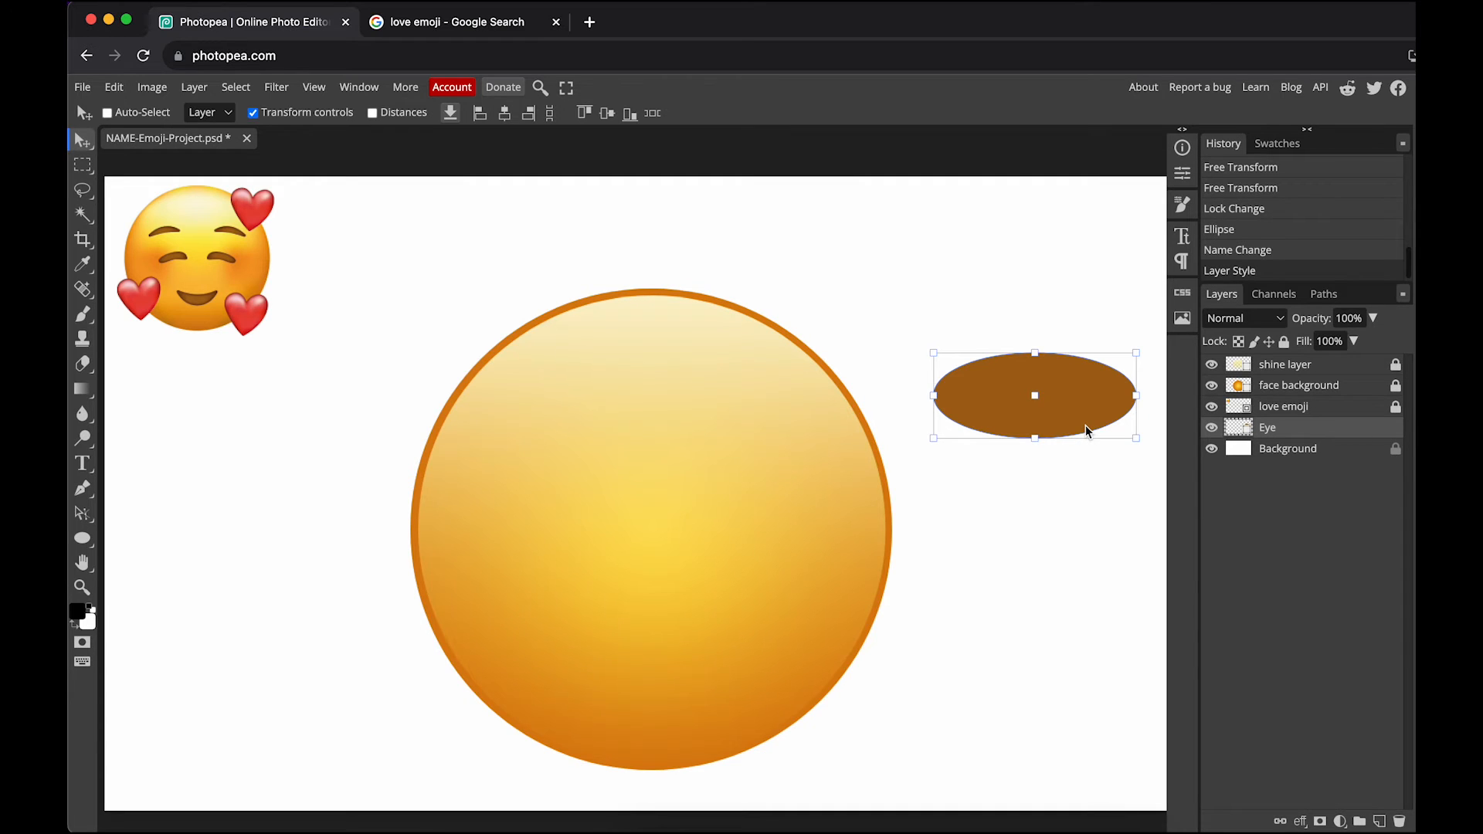
pyautogui.moveTo(1088, 417); pyautogui.dragTo(913, 417)
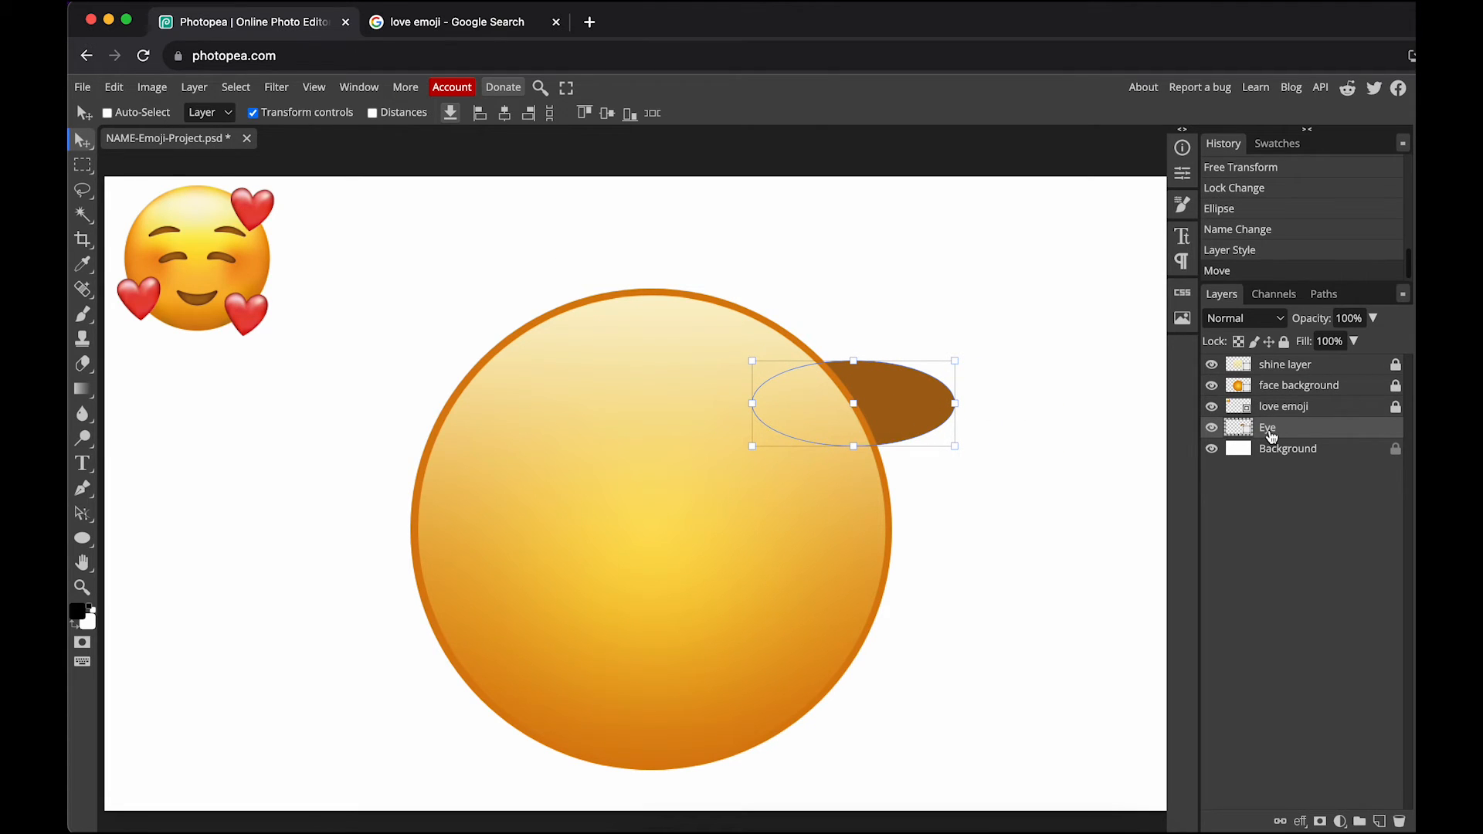
pyautogui.moveTo(1297, 432); pyautogui.dragTo(1298, 364)
pyautogui.moveTo(938, 400); pyautogui.dragTo(821, 462)
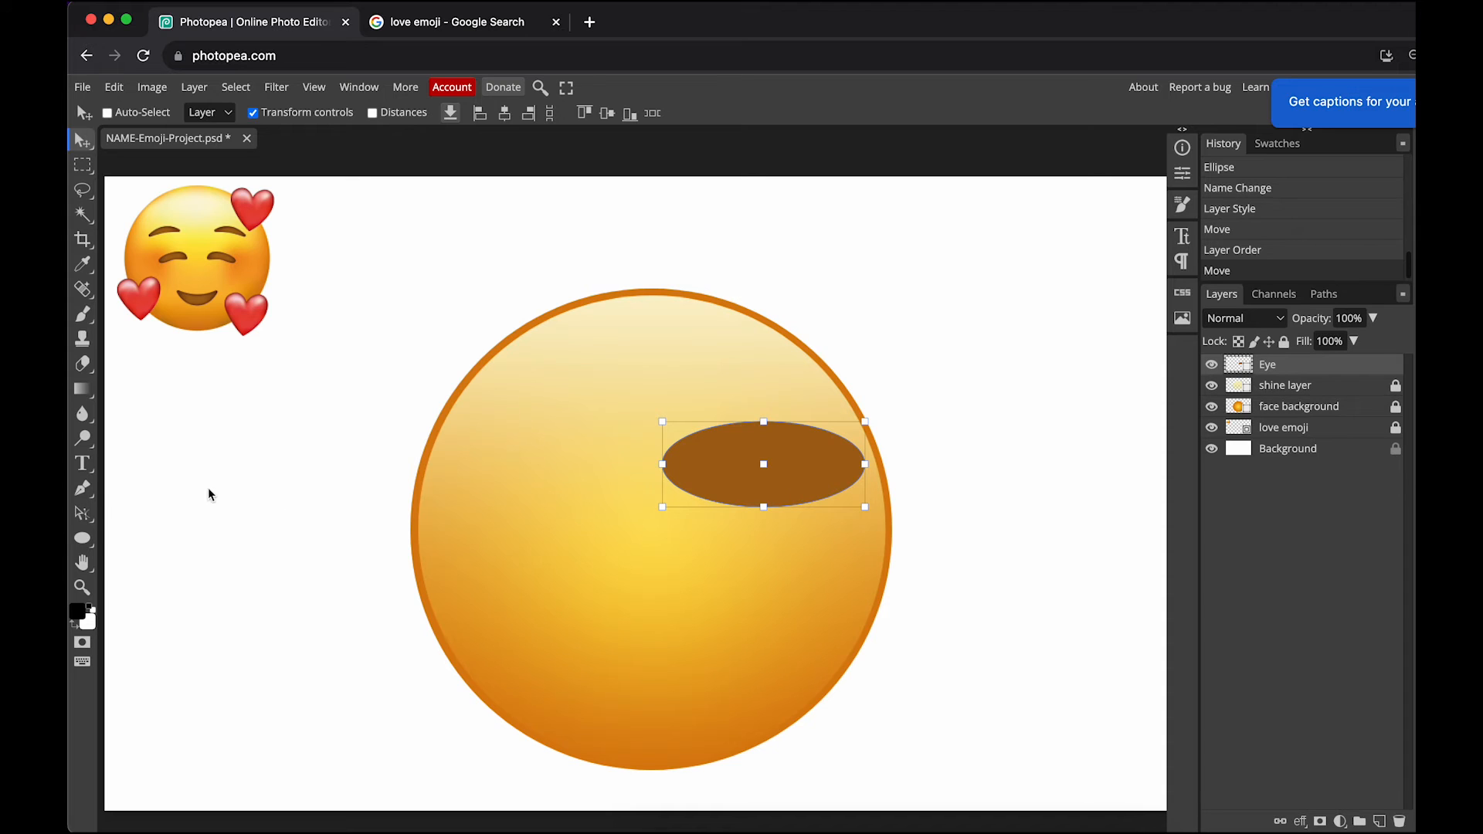
# Select the Eye ellipse's path and use Direct Select to raise its bottom anchor, bending the ellipse into an arch
pyautogui.click(87, 538)
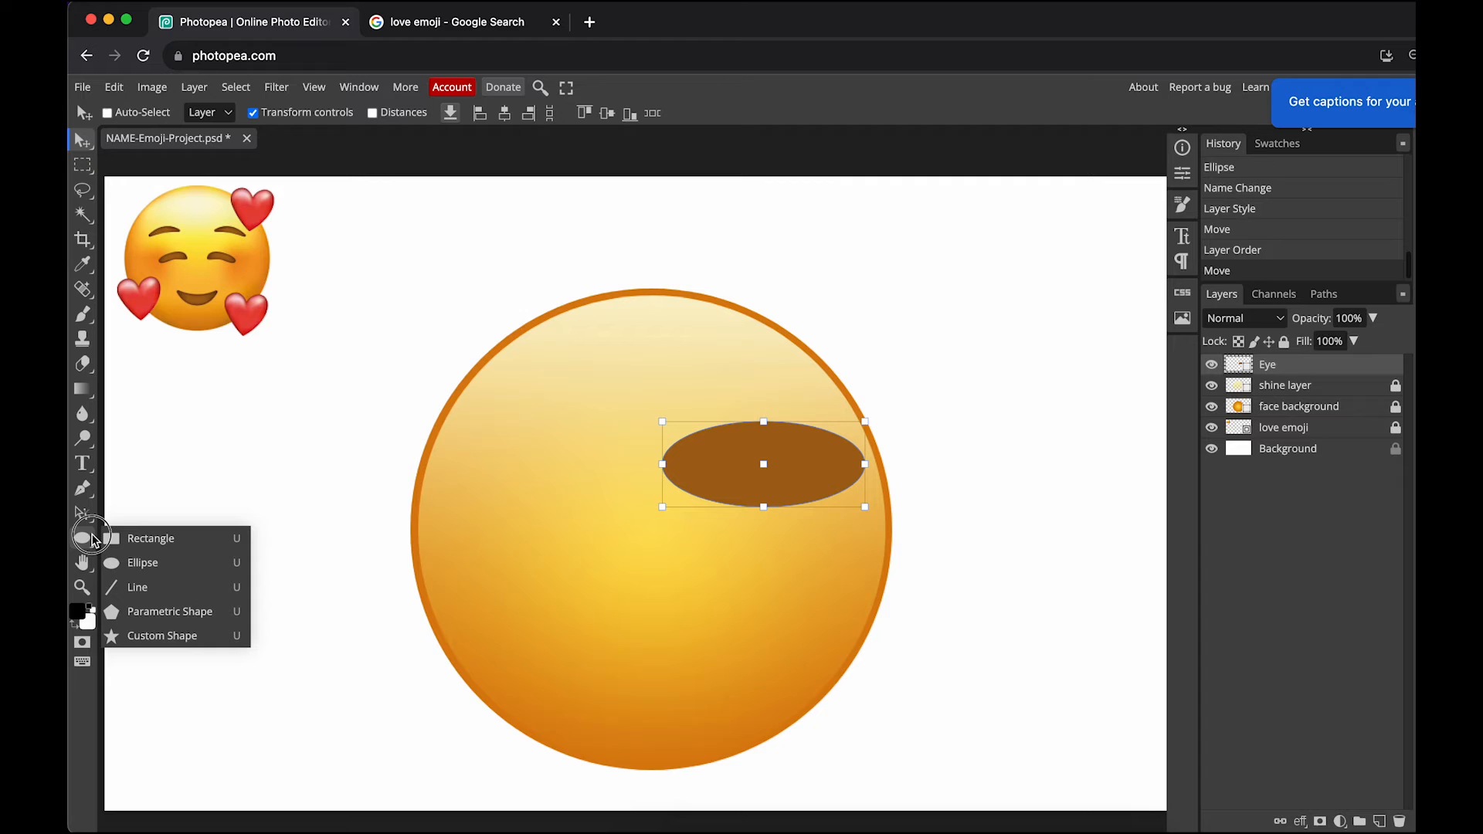
pyautogui.click(83, 513)
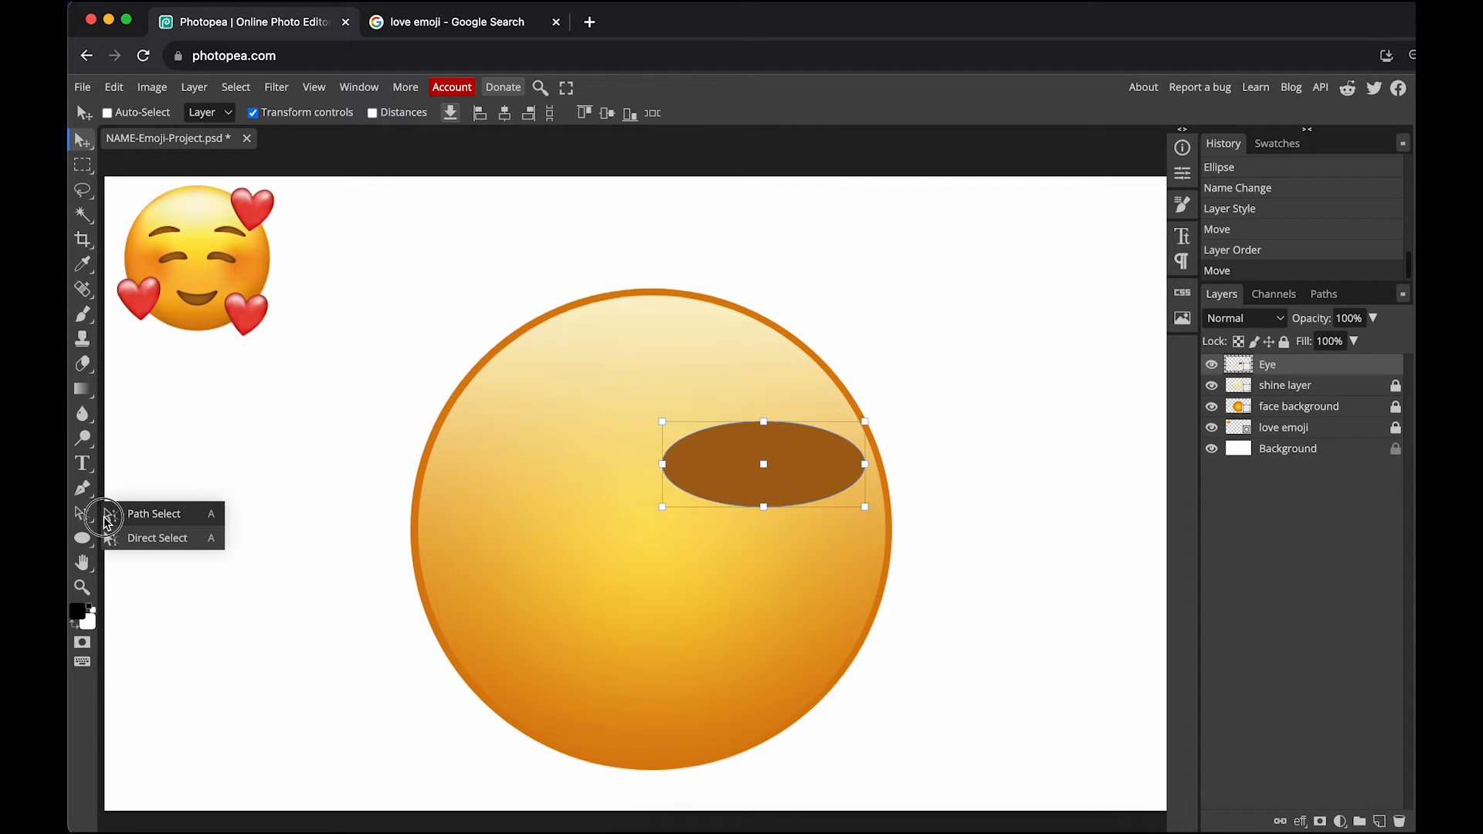
pyautogui.click(93, 516)
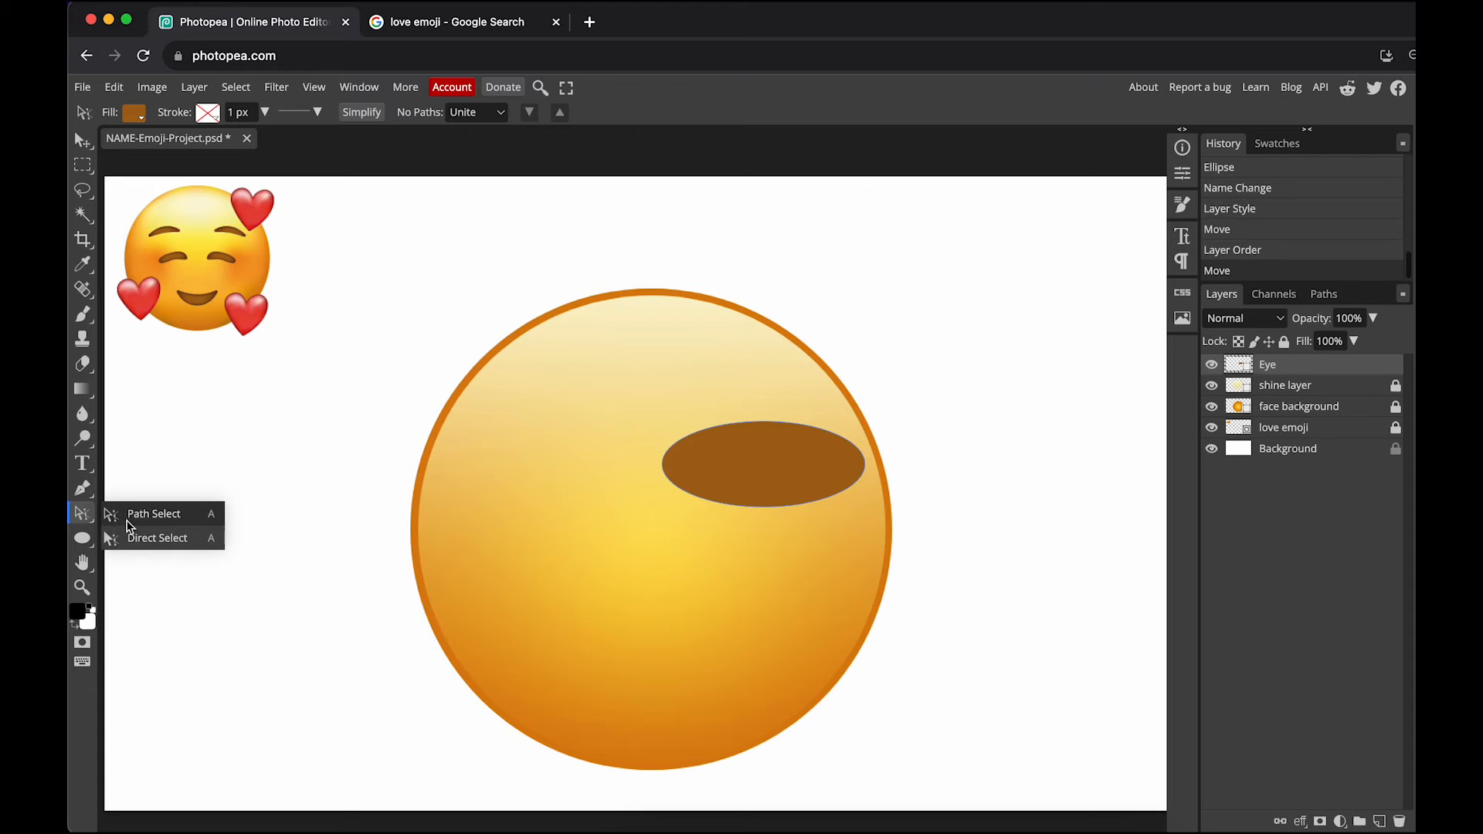
pyautogui.rightClick(88, 491)
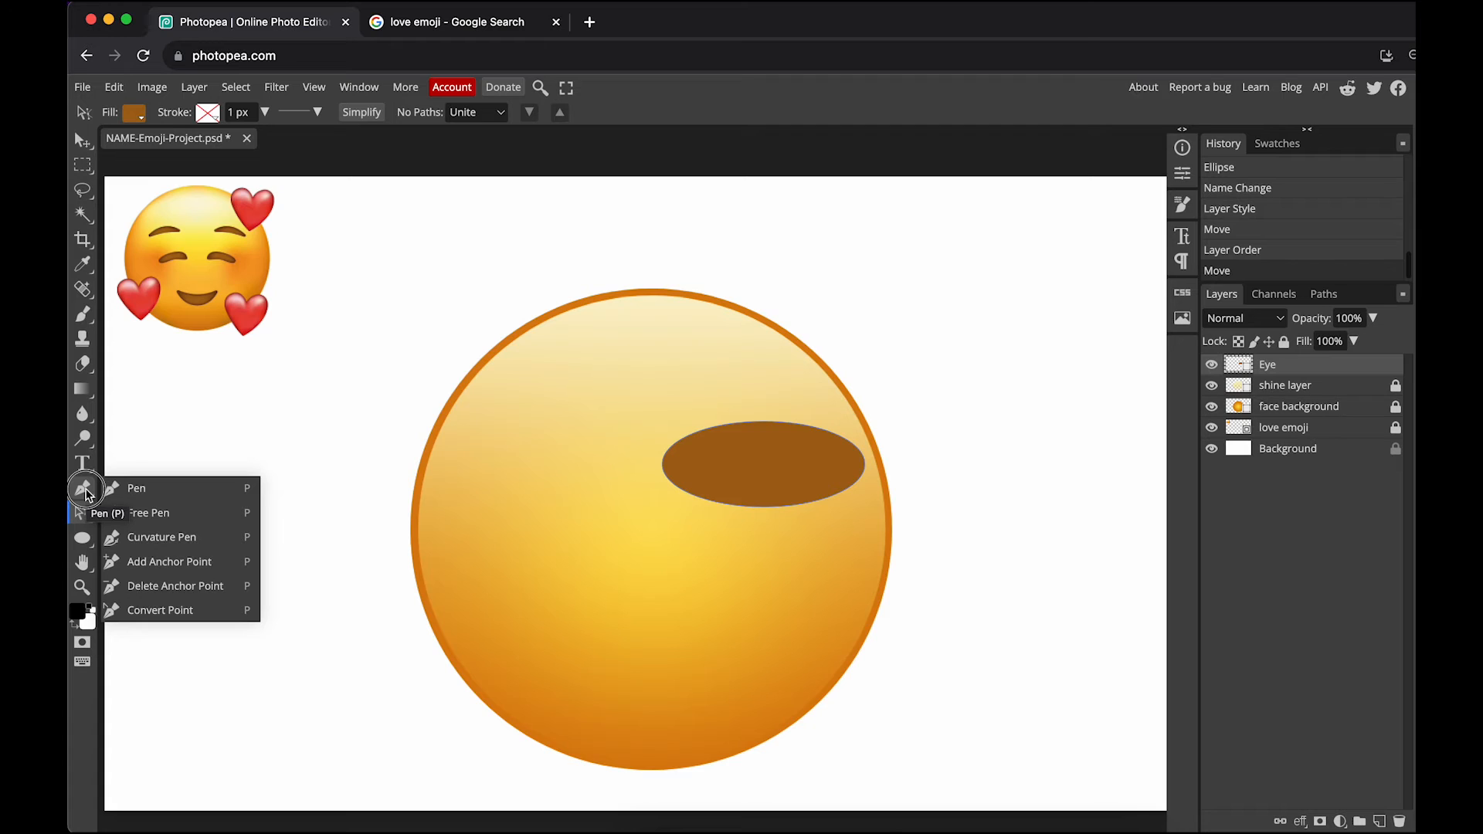
pyautogui.click(87, 516)
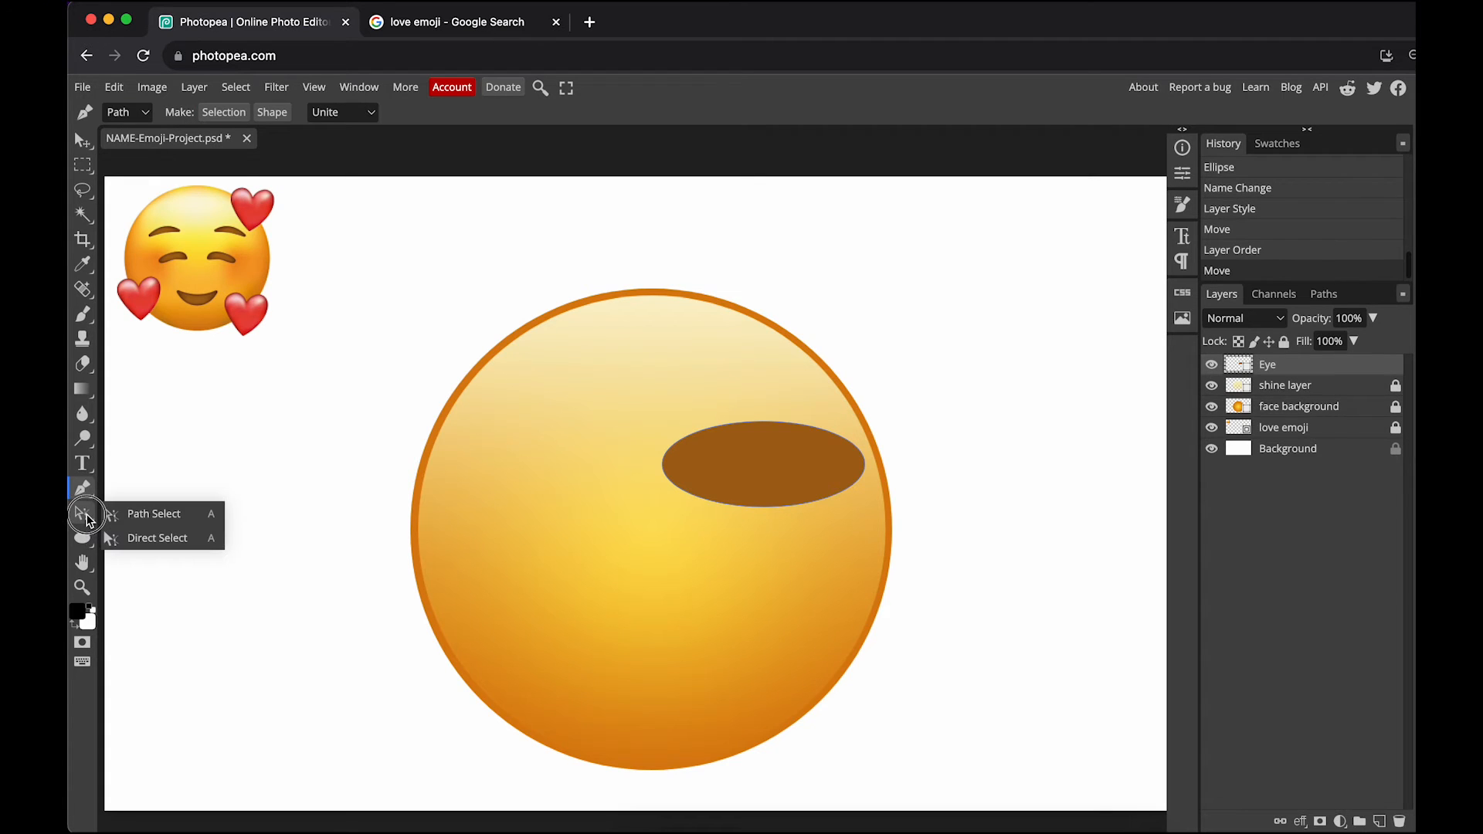
pyautogui.click(138, 526)
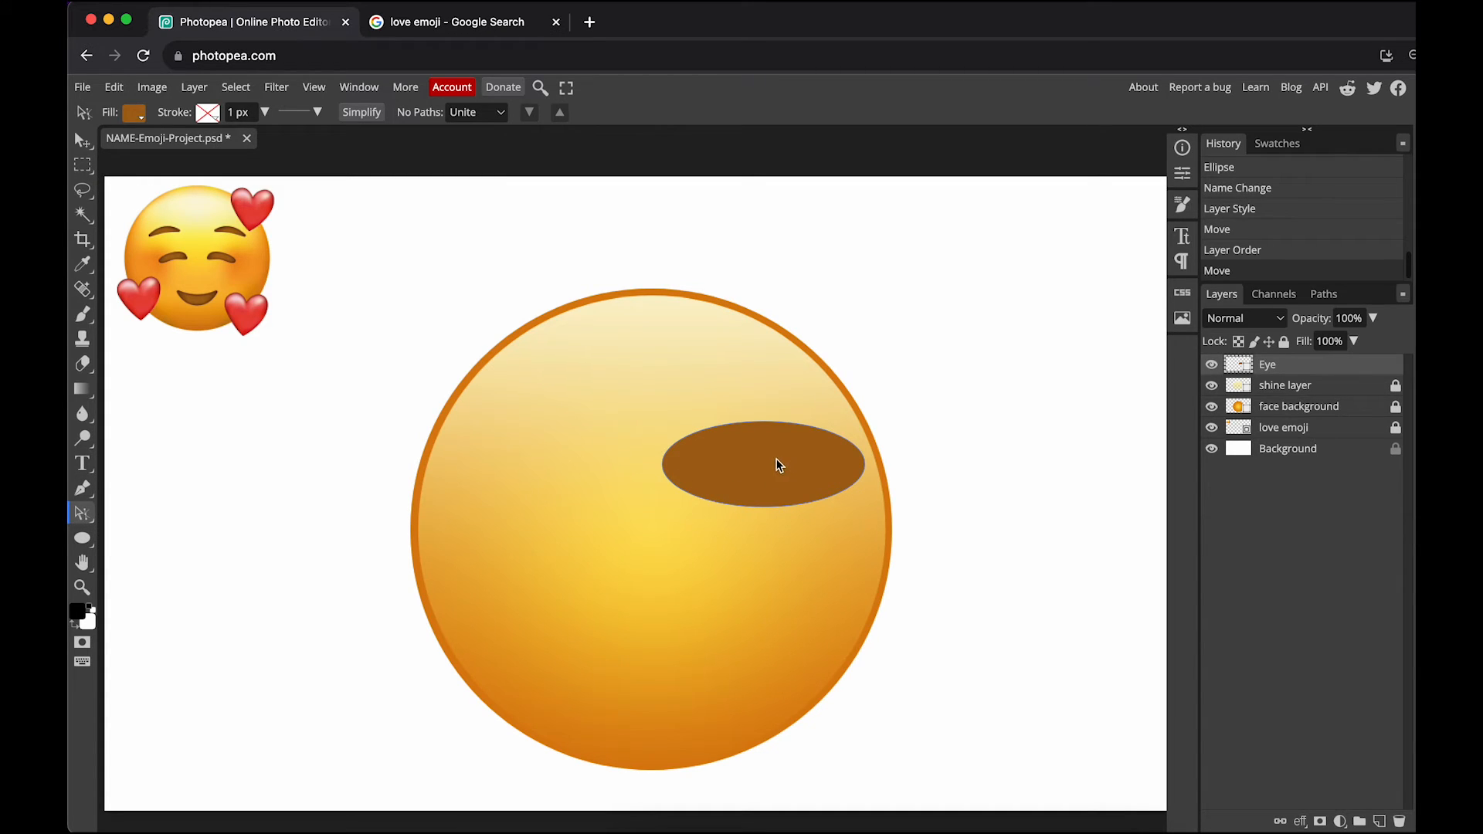
pyautogui.click(801, 469)
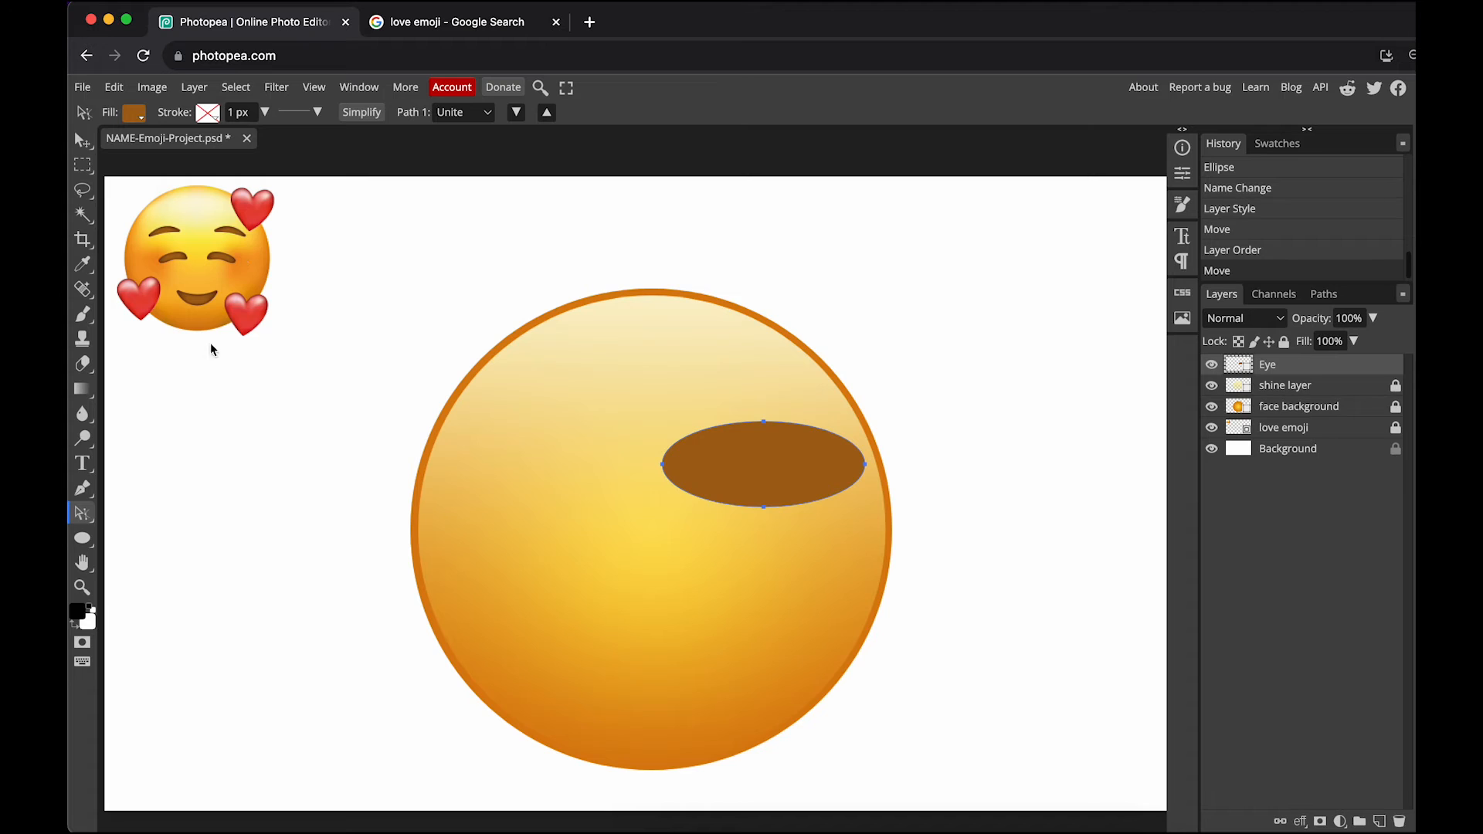
pyautogui.rightClick(81, 513)
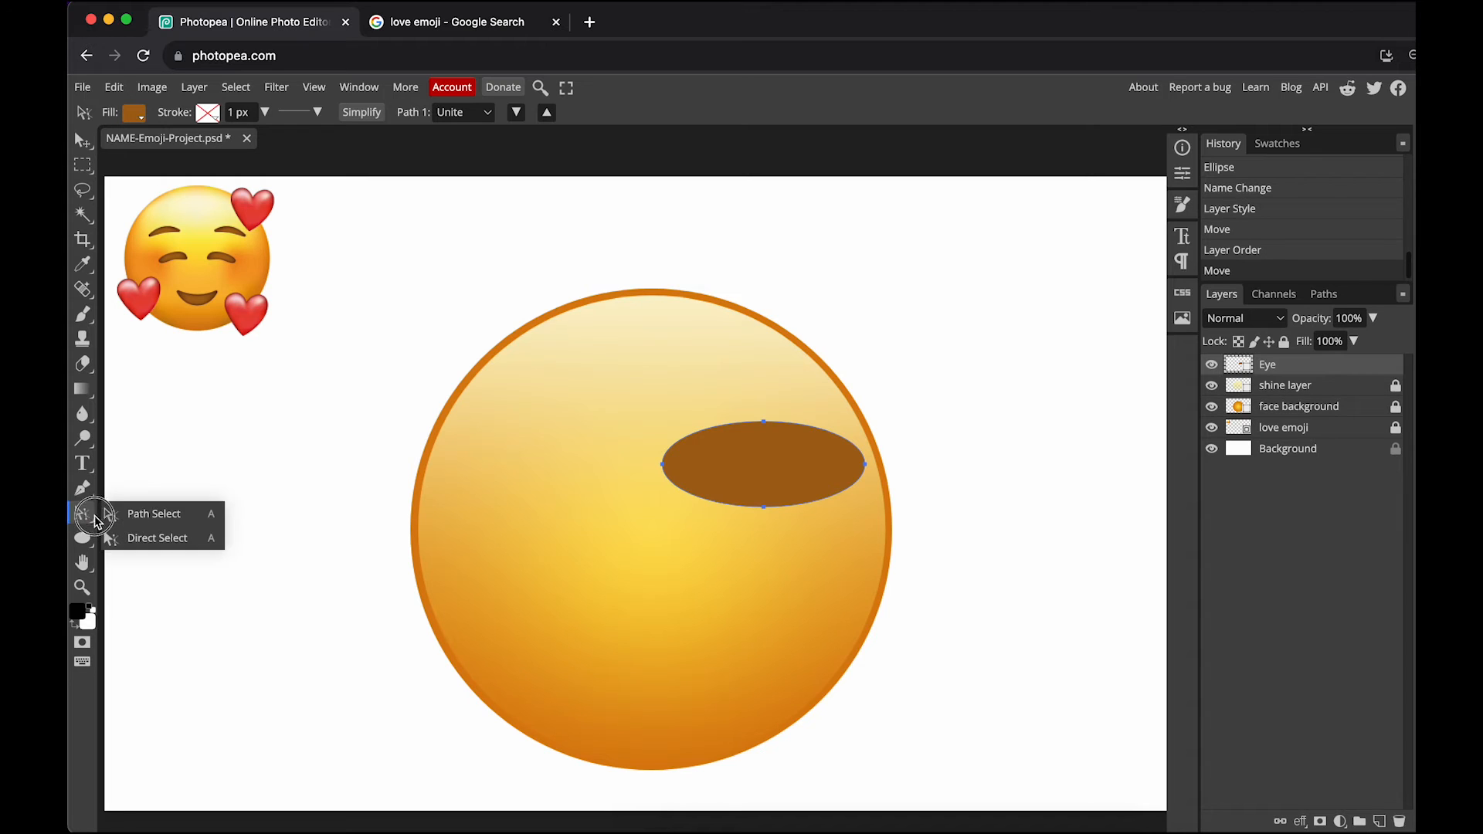
pyautogui.click(130, 541)
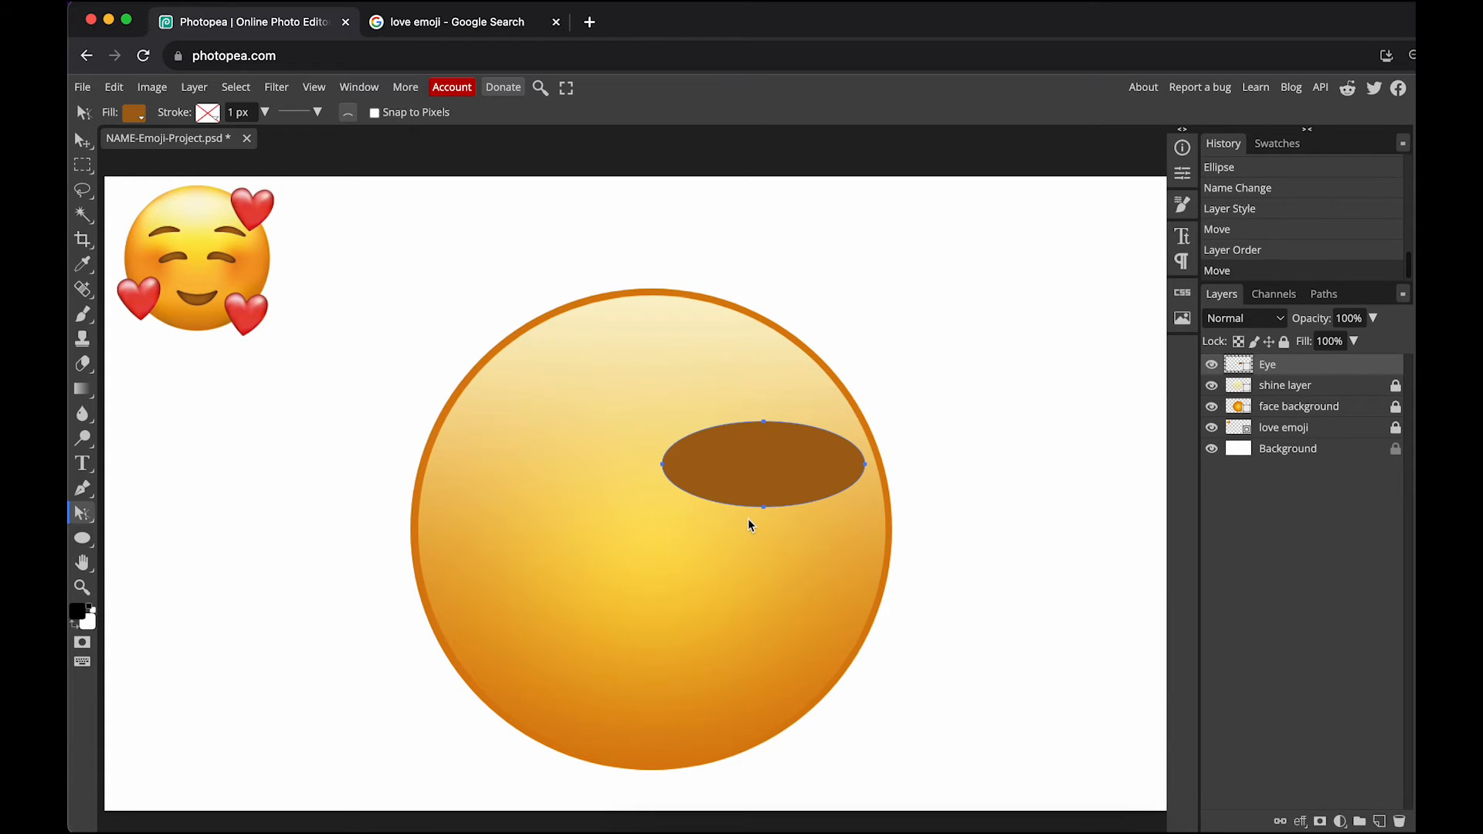
pyautogui.moveTo(765, 512)
pyautogui.mouseDown()
pyautogui.moveTo(766, 464)
pyautogui.moveTo(768, 508)
pyautogui.mouseUp()
pyautogui.moveTo(763, 424)
pyautogui.mouseDown()
pyautogui.moveTo(762, 440)
pyautogui.moveTo(718, 437)
pyautogui.moveTo(788, 442)
pyautogui.moveTo(761, 427)
pyautogui.mouseUp()
pyautogui.moveTo(767, 510); pyautogui.dragTo(760, 418)
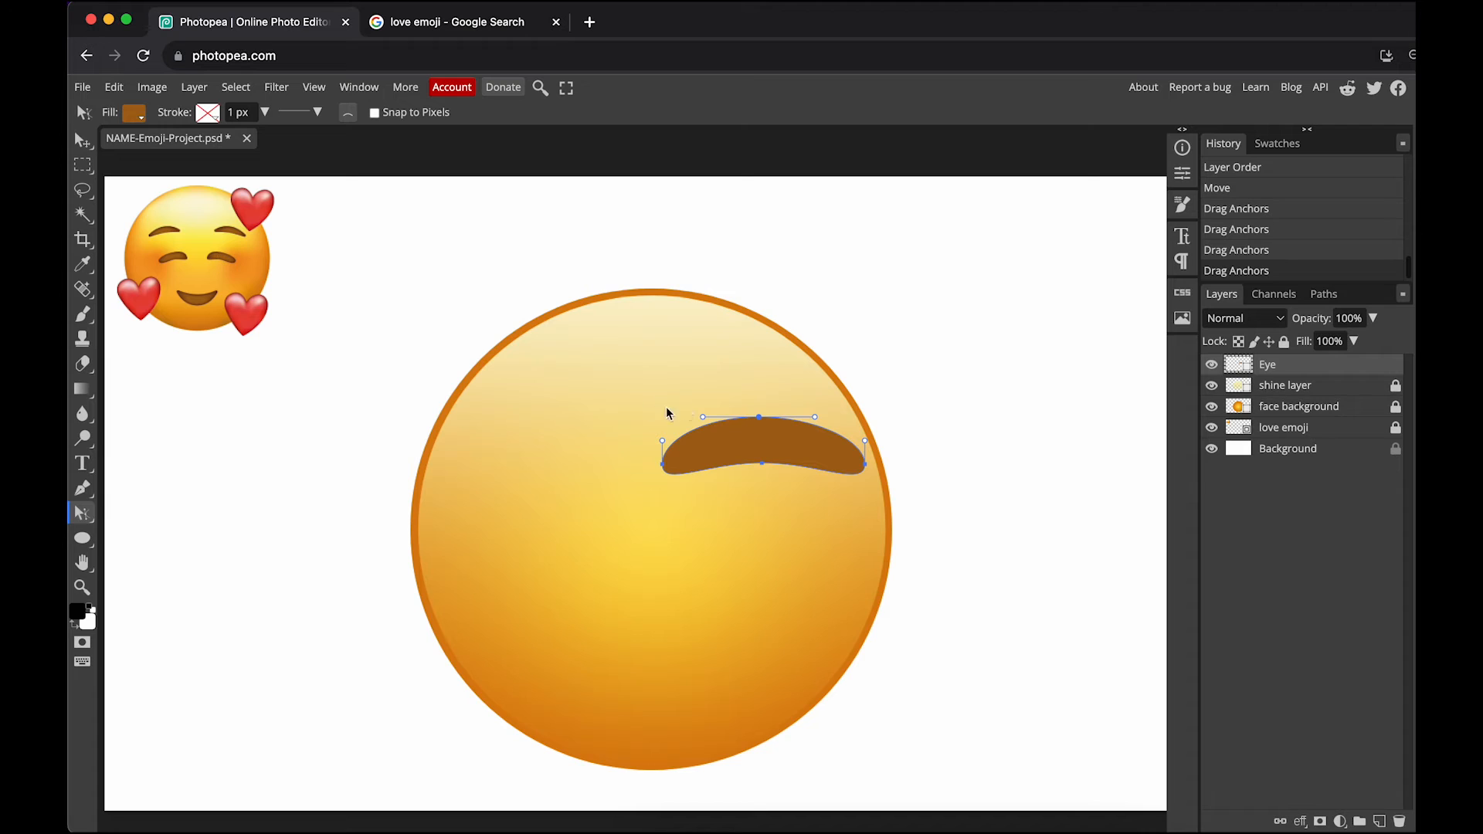
# Fine-tune the arched eye by shifting its top-centre anchor left and adjusting the bottom-centre anchor for an asymmetric curve
pyautogui.moveTo(760, 417); pyautogui.dragTo(729, 417)
pyautogui.moveTo(761, 464); pyautogui.dragTo(761, 417)
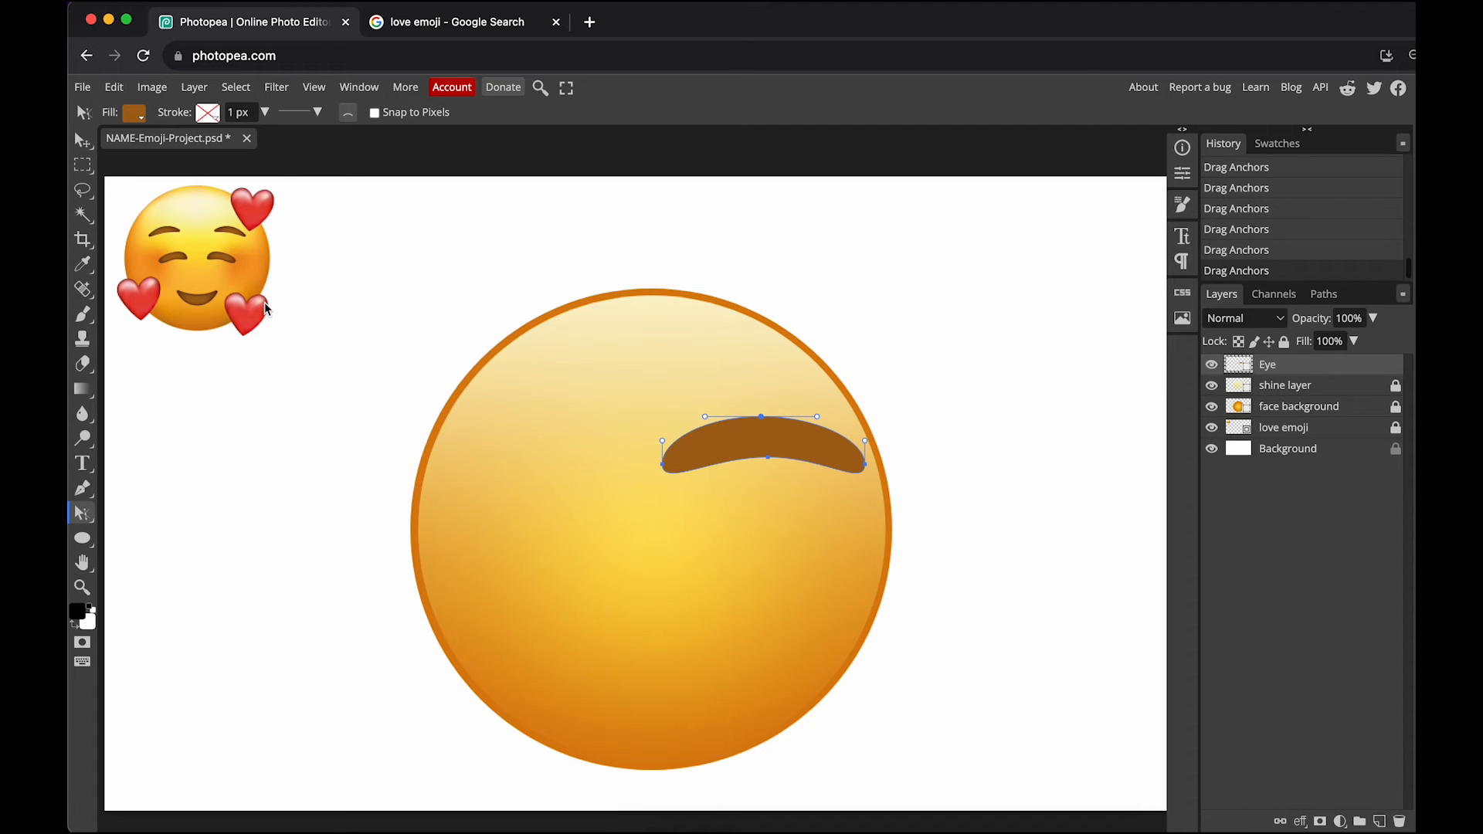
pyautogui.click(768, 458)
pyautogui.moveTo(769, 465); pyautogui.dragTo(768, 470)
pyautogui.moveTo(761, 416); pyautogui.dragTo(756, 462)
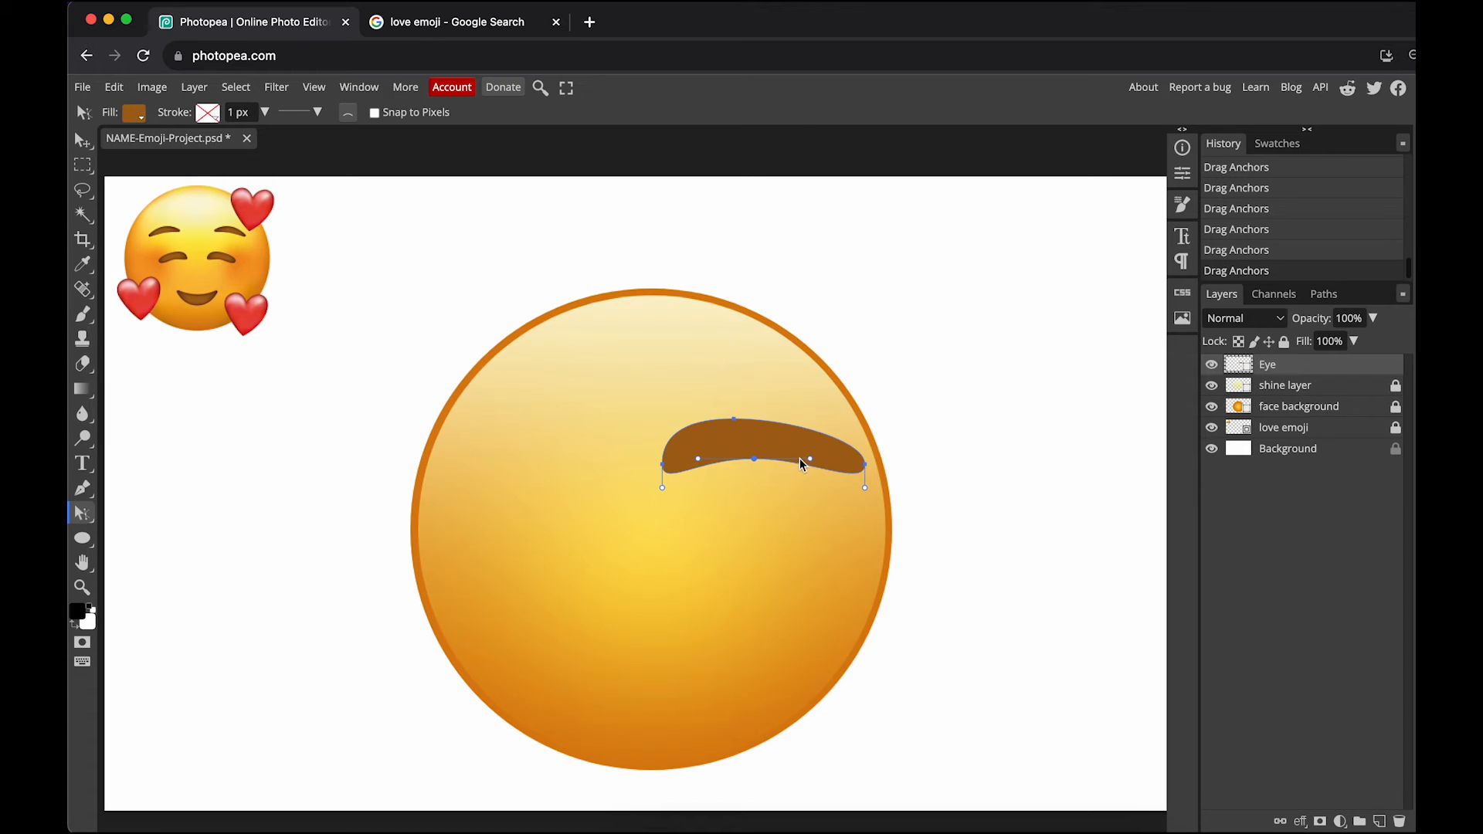
# Add an Inner Glow layer style to the Eye shape and set its blend mode to Normal
pyautogui.click(1301, 822)
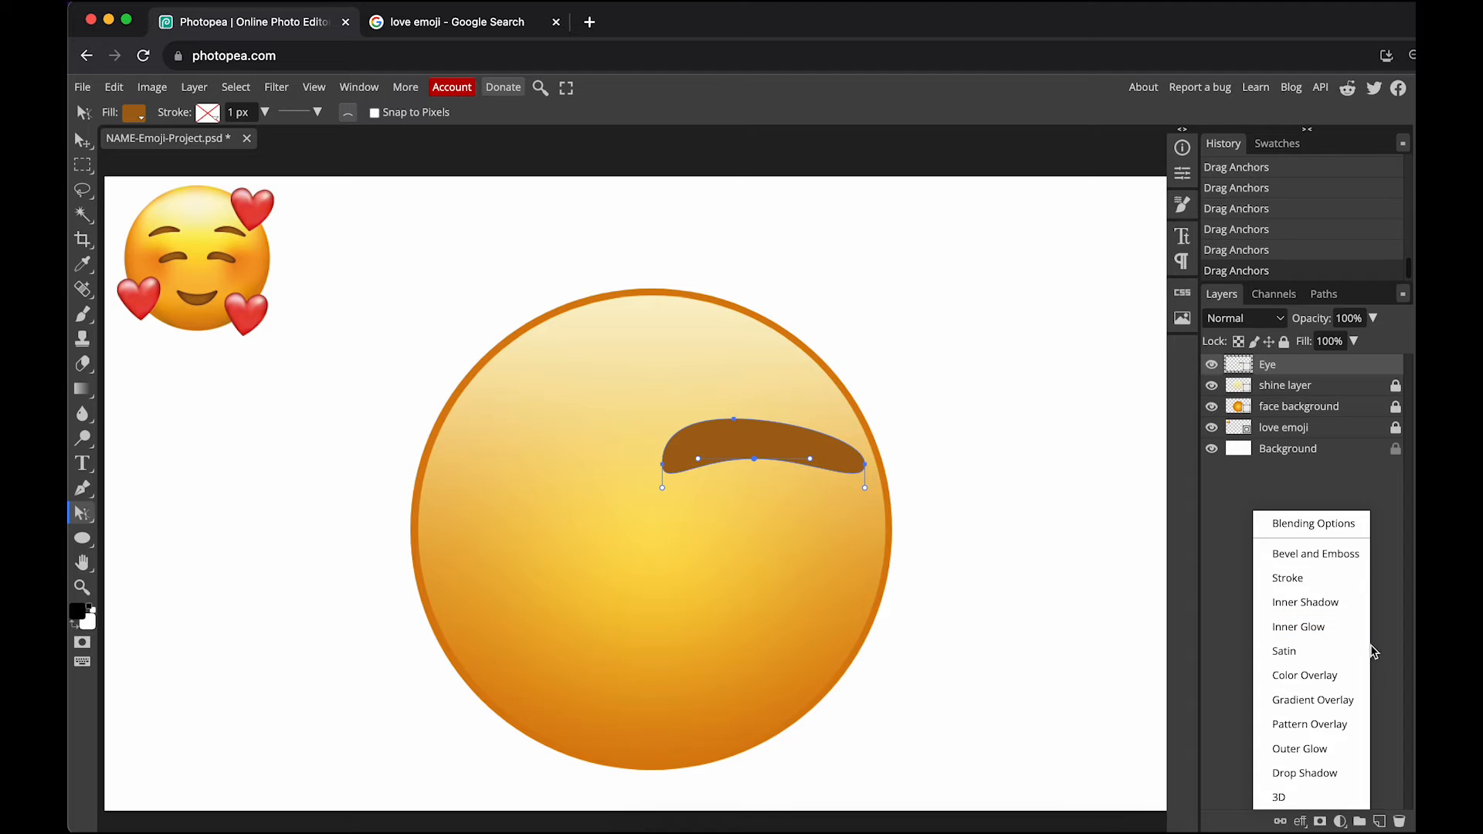
pyautogui.click(1311, 632)
pyautogui.moveTo(530, 214); pyautogui.dragTo(1221, 308)
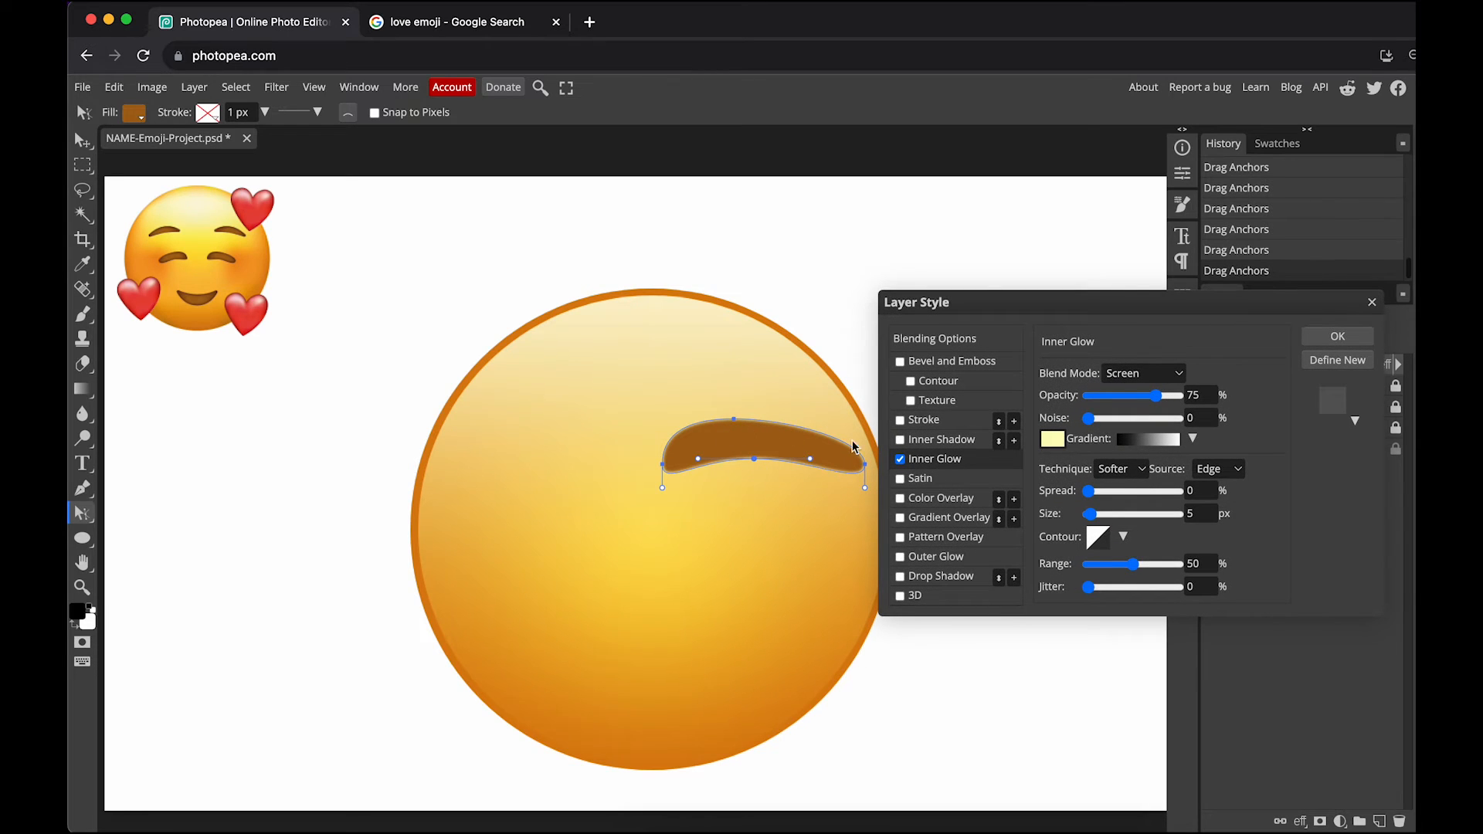
pyautogui.click(1146, 375)
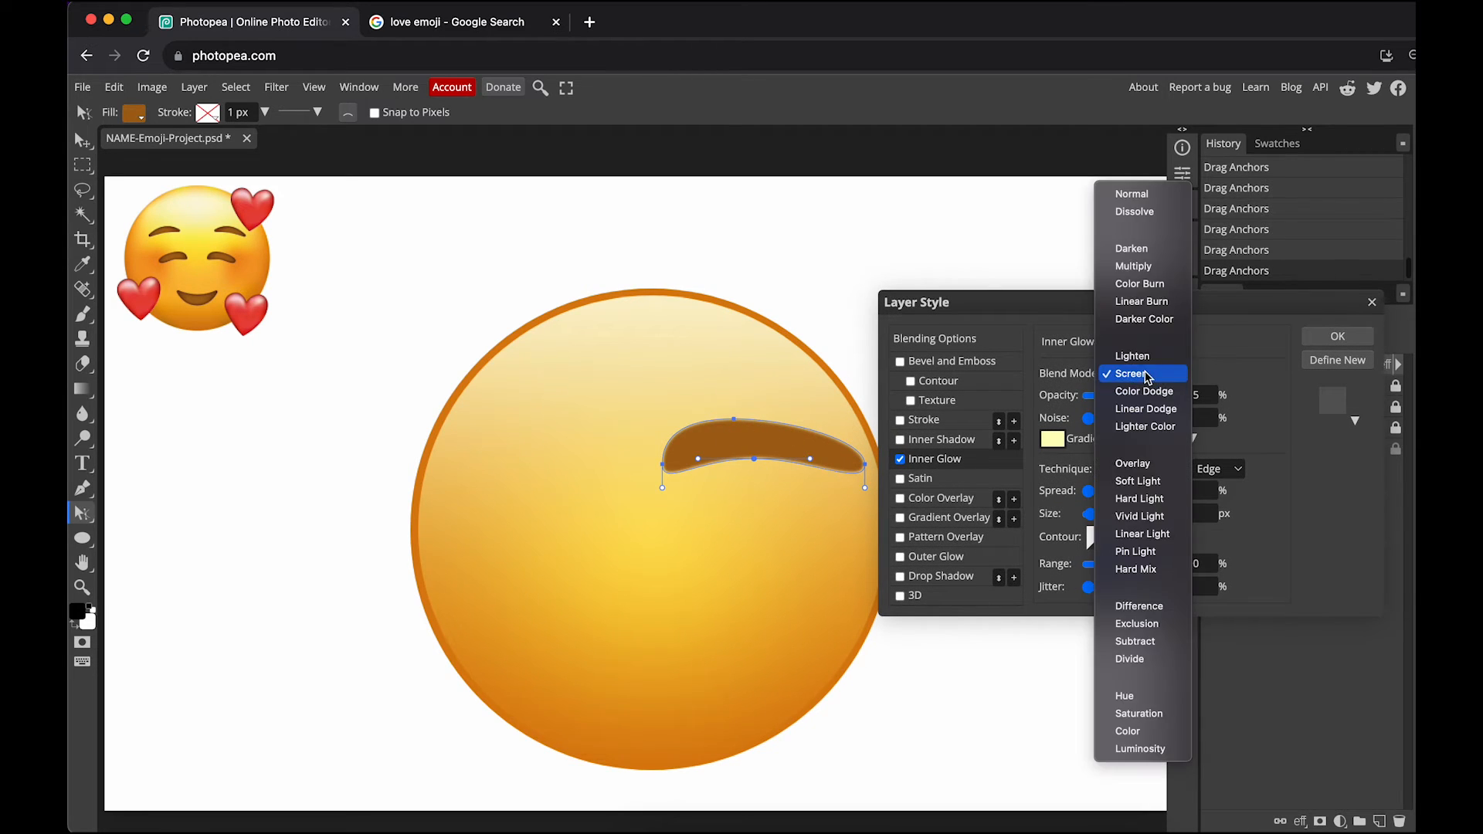
pyautogui.click(1148, 195)
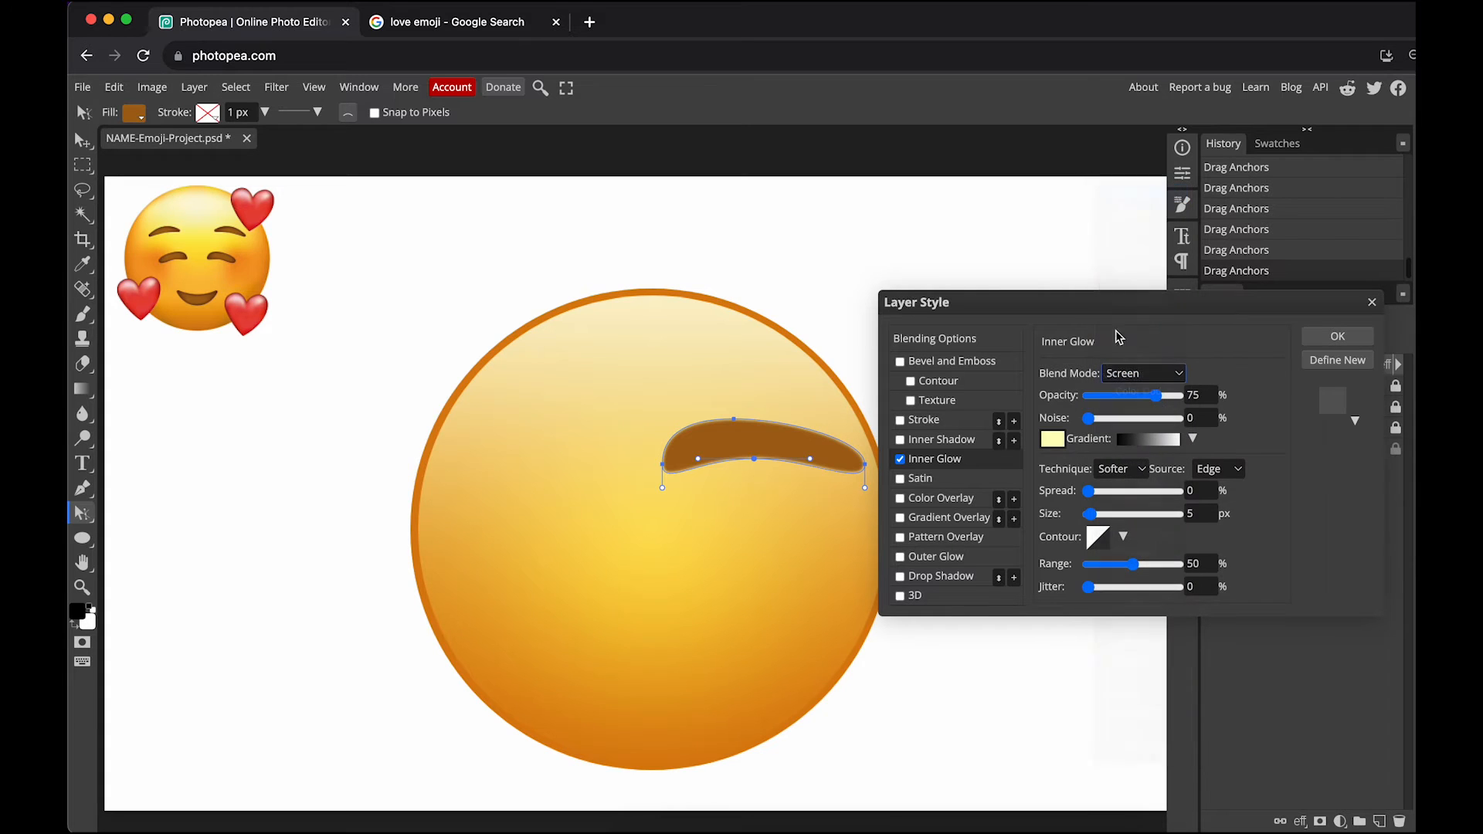
pyautogui.click(1138, 381)
pyautogui.click(1134, 379)
pyautogui.click(1134, 375)
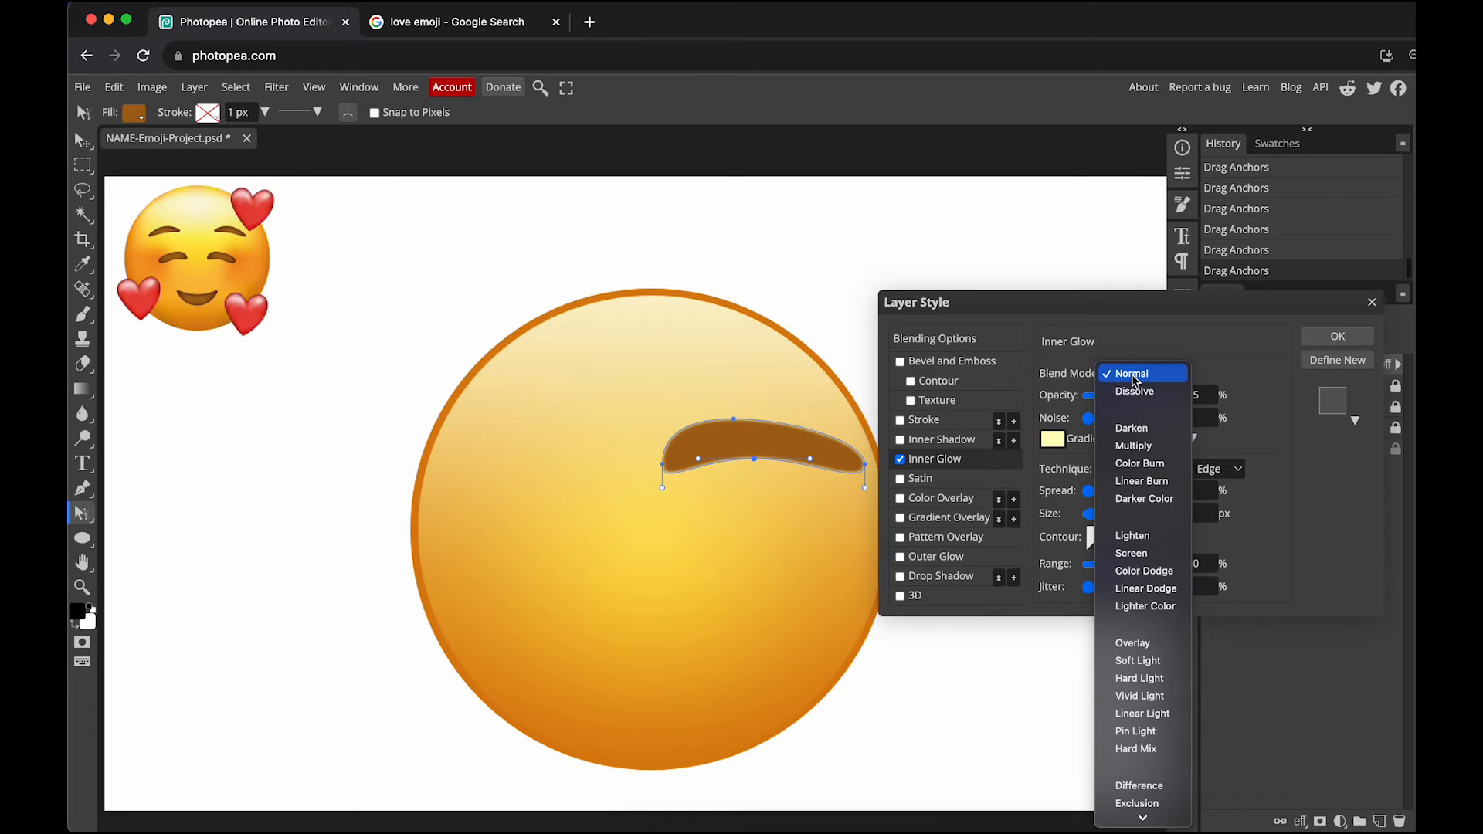
pyautogui.click(1134, 381)
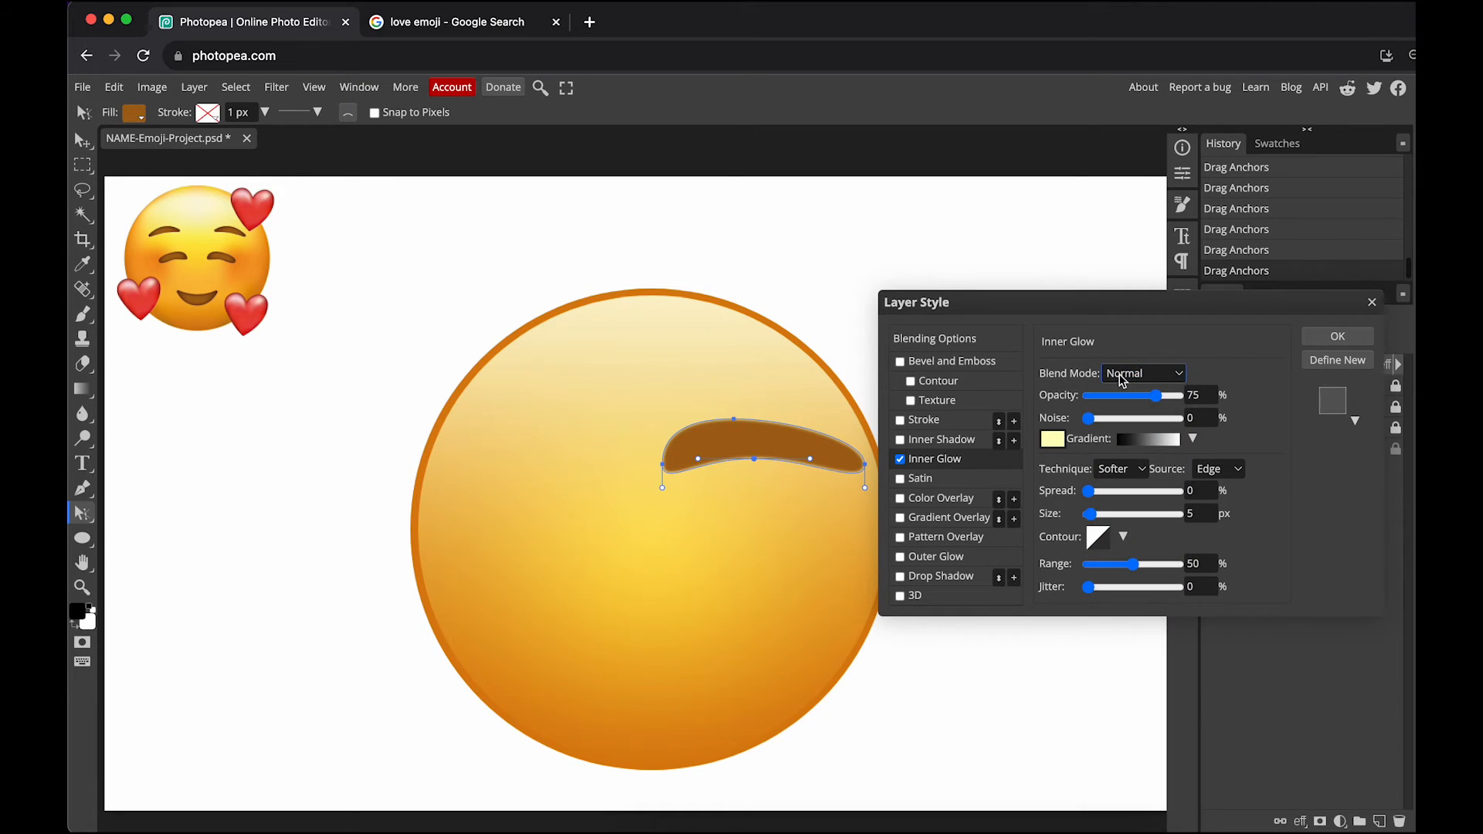
# Set the Eye's inner glow colour to black
pyautogui.click(1052, 440)
pyautogui.moveTo(823, 443); pyautogui.dragTo(862, 463)
pyautogui.click(1034, 265)
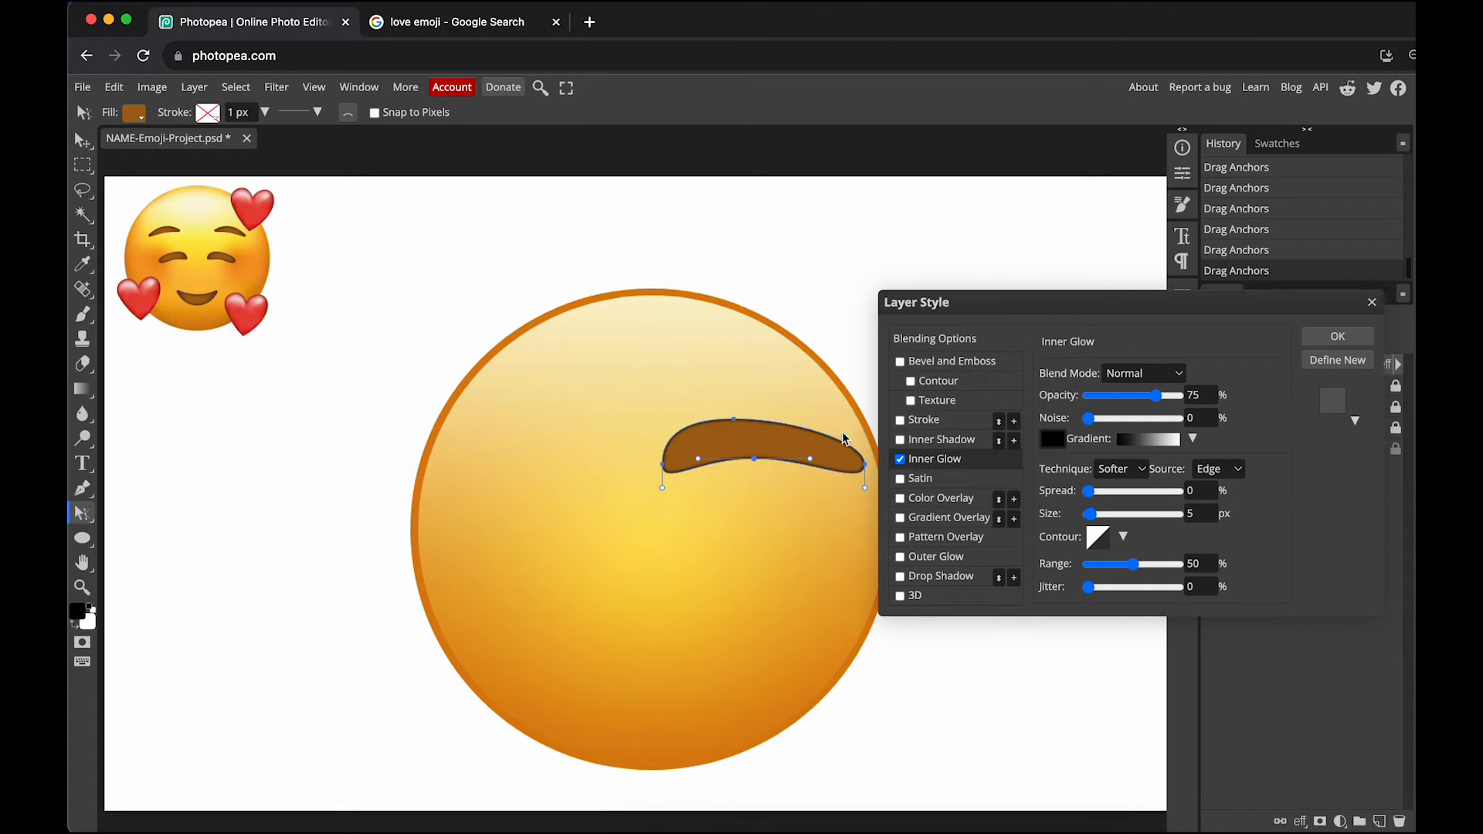
# Set the Eye's inner glow spread to 15% and its size to 15 px
pyautogui.click(1189, 492)
pyautogui.write('15')
pyautogui.click(1179, 516)
pyautogui.write('1')
pyautogui.click(1202, 514)
pyautogui.write('5')
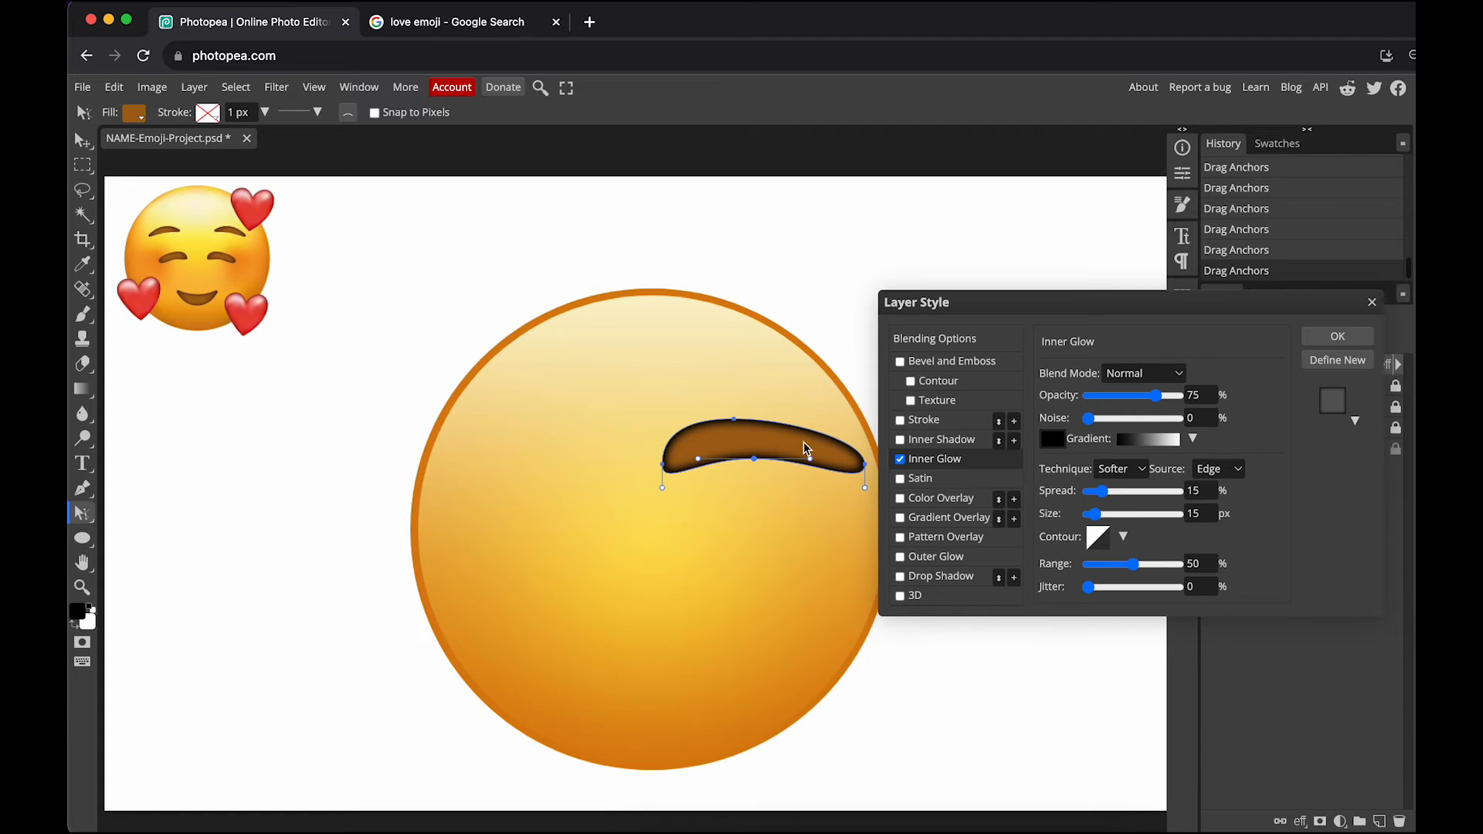
# Sample the brown from the reference emoji for the Eye's inner glow and darken it to #492706
pyautogui.click(1056, 442)
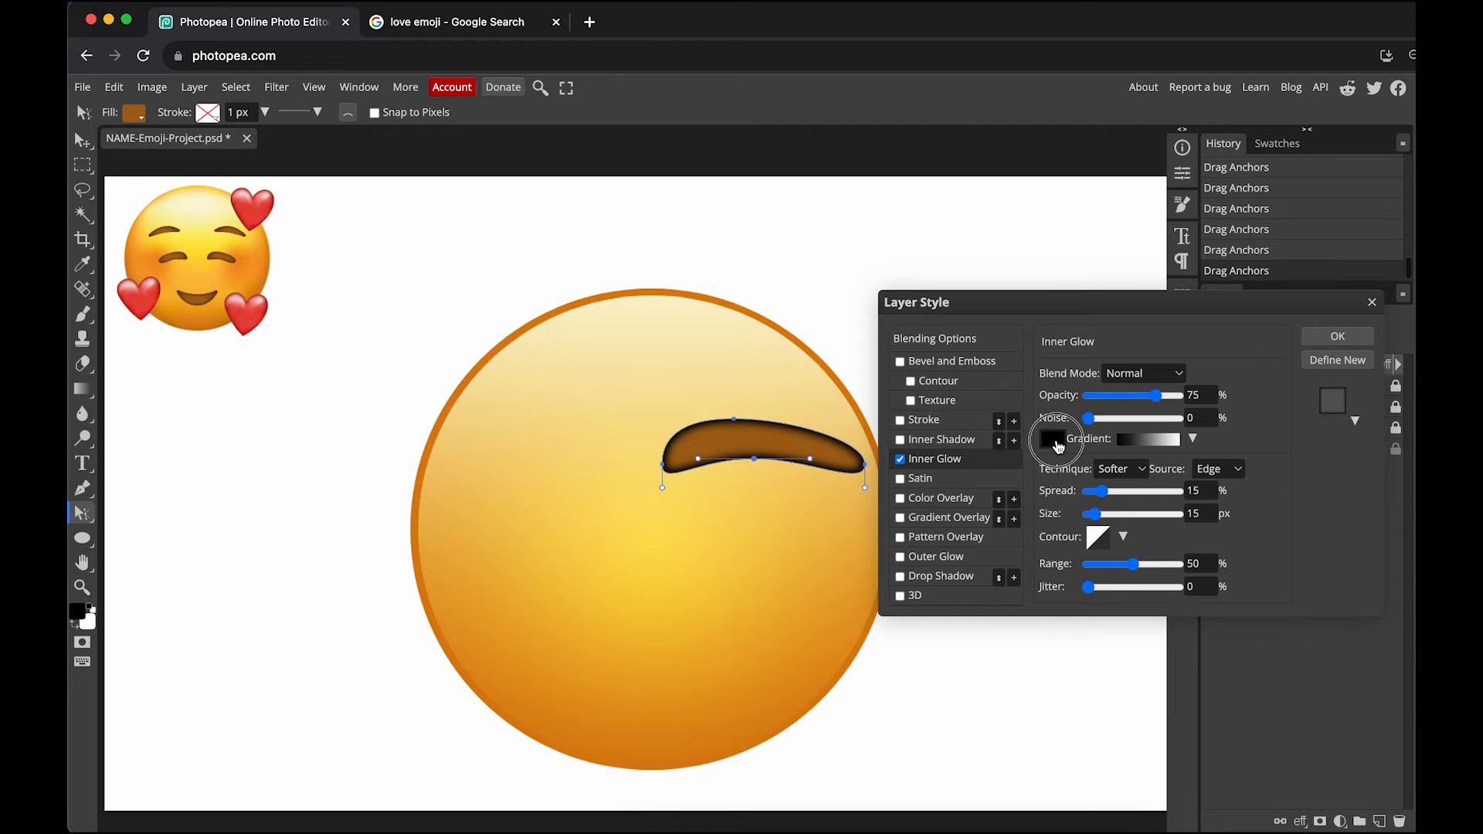
pyautogui.click(210, 255)
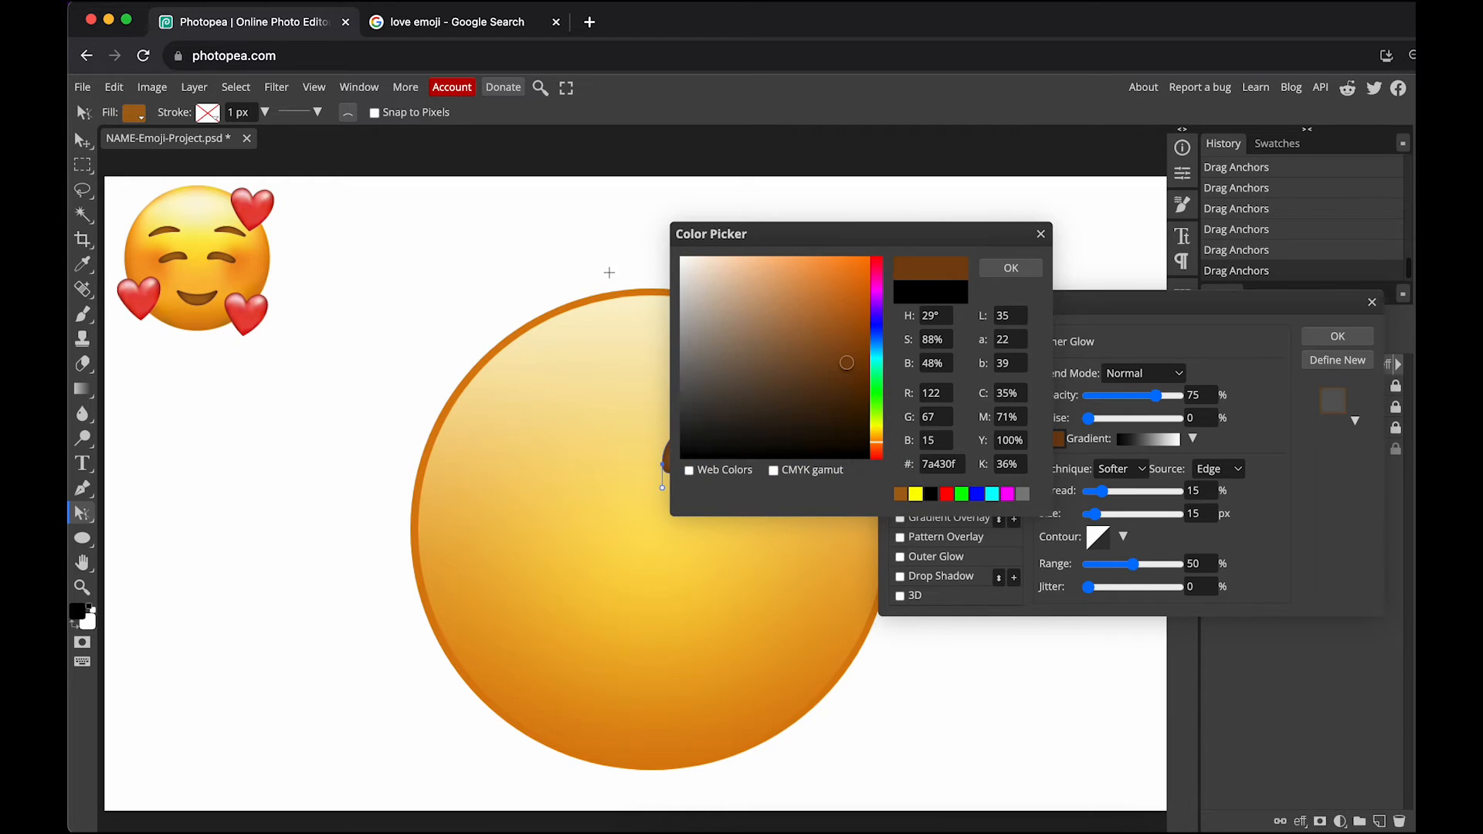
pyautogui.click(846, 386)
pyautogui.moveTo(852, 235); pyautogui.dragTo(861, 499)
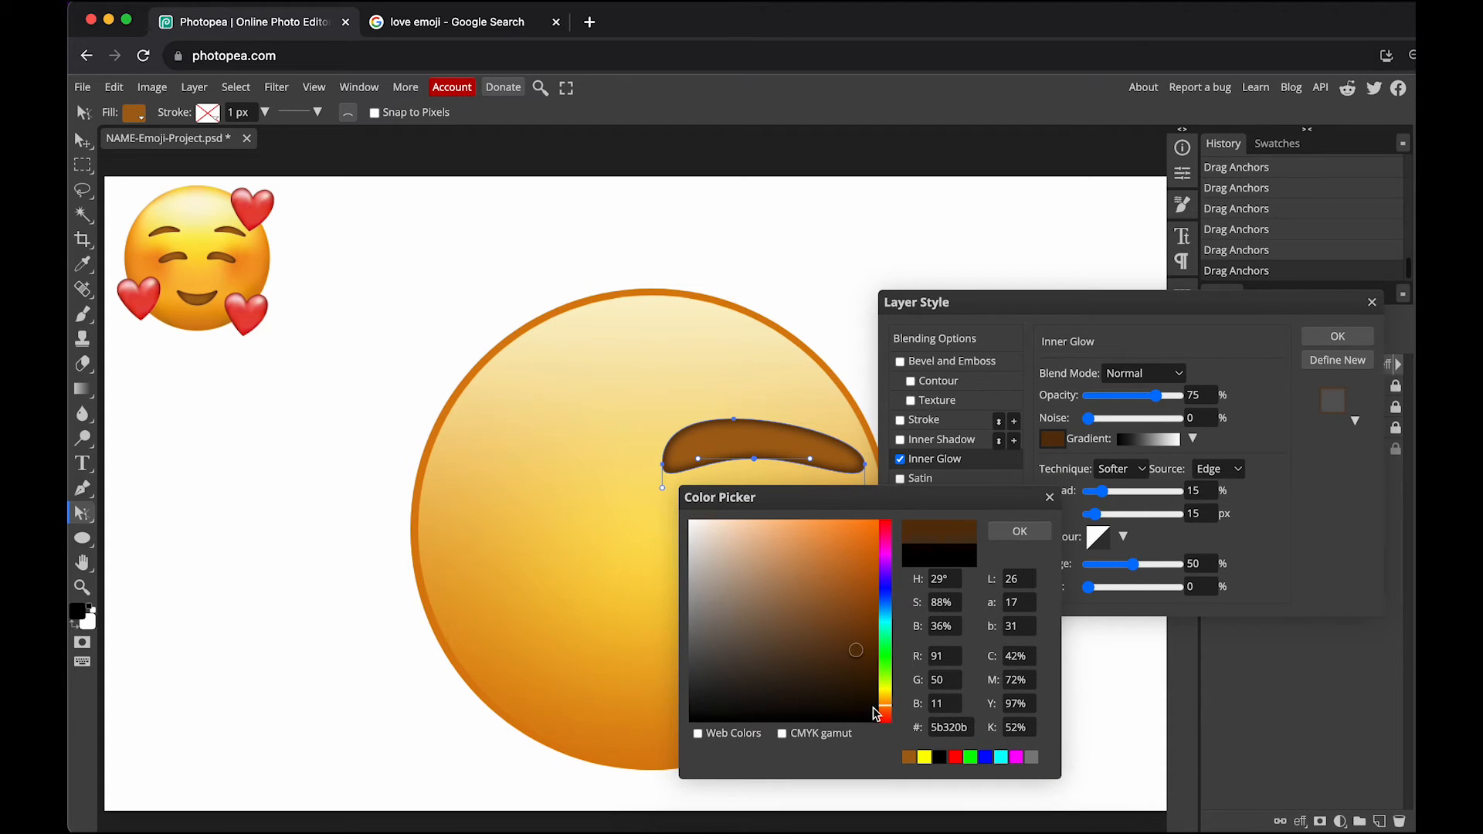
pyautogui.moveTo(875, 724); pyautogui.dragTo(864, 665)
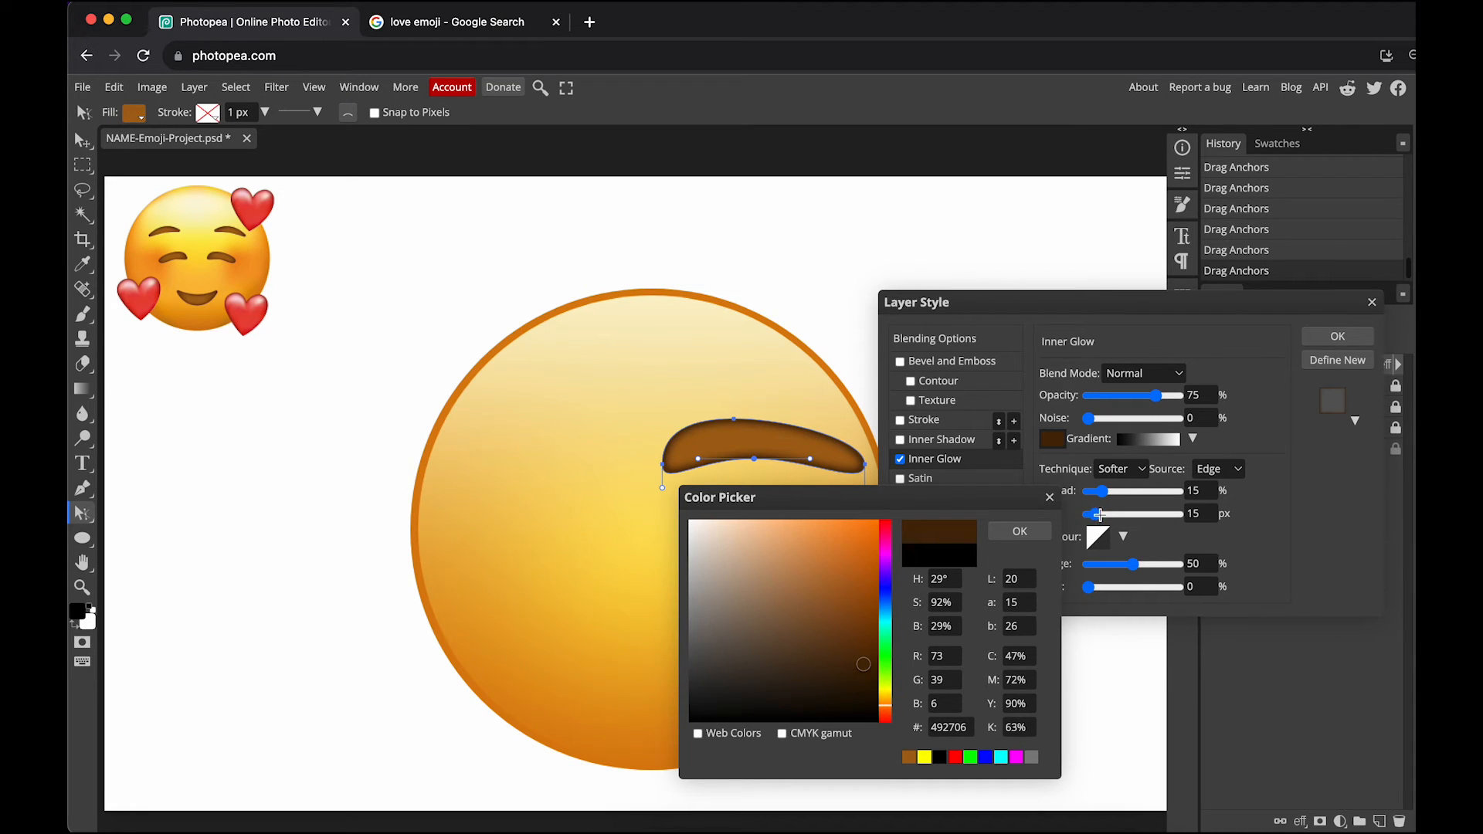
pyautogui.click(1044, 531)
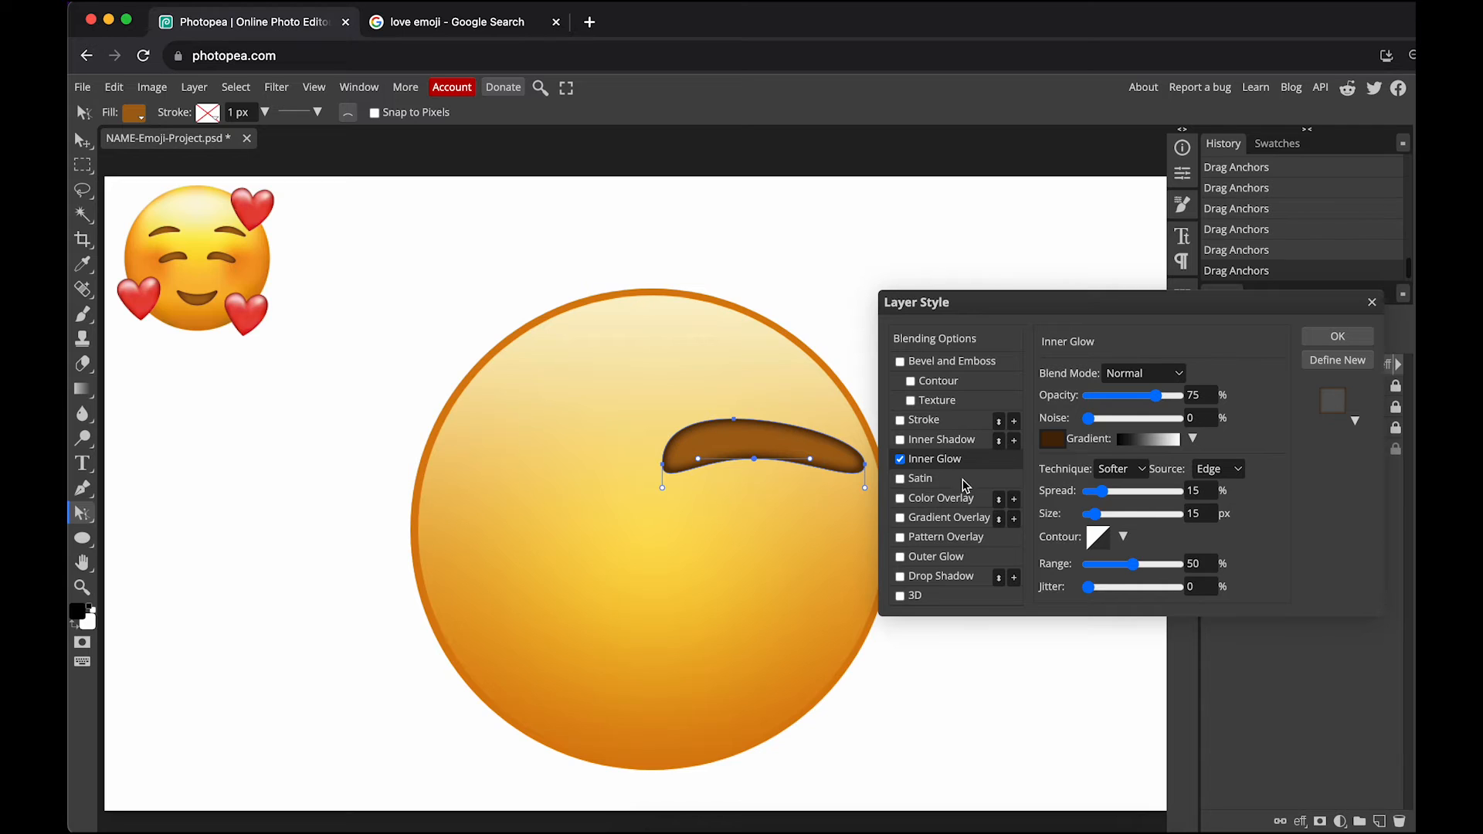
# Enable an Outer Glow on the Eye shape and set its blend mode to Normal
pyautogui.click(955, 558)
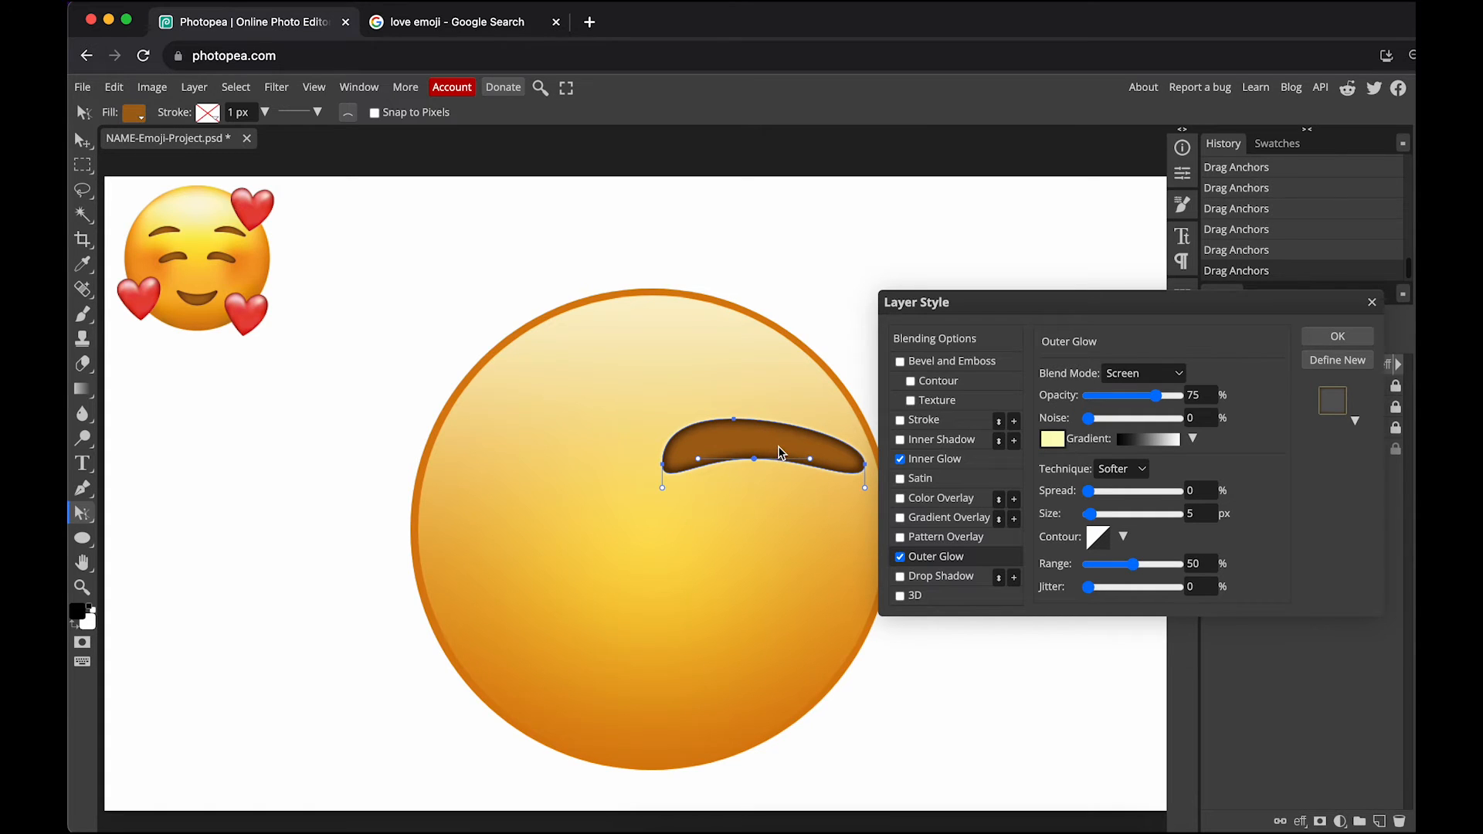
pyautogui.scroll(2, 776, 454)
pyautogui.moveTo(809, 409); pyautogui.dragTo(715, 434)
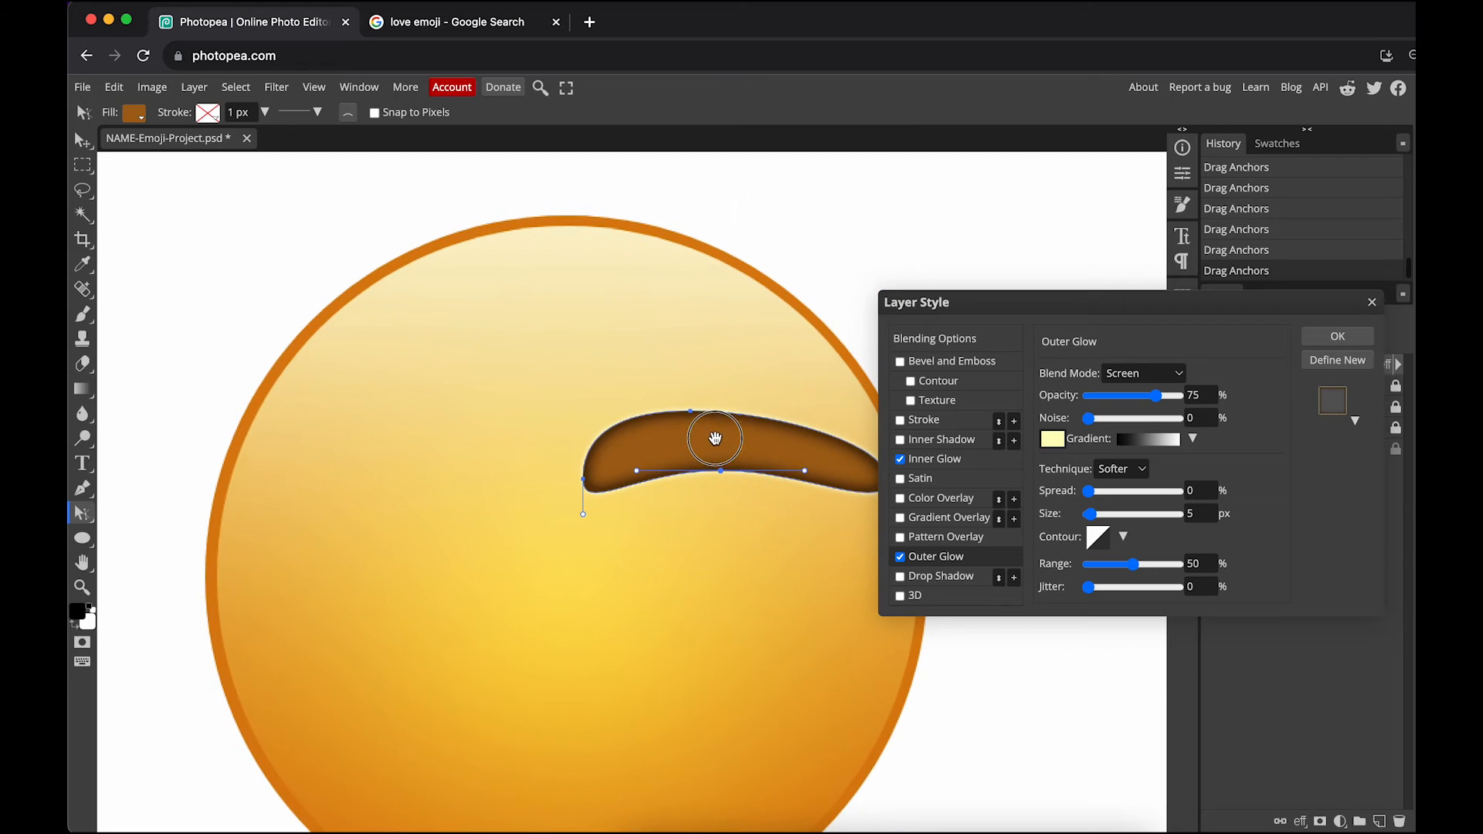
pyautogui.scroll(2, 736, 428)
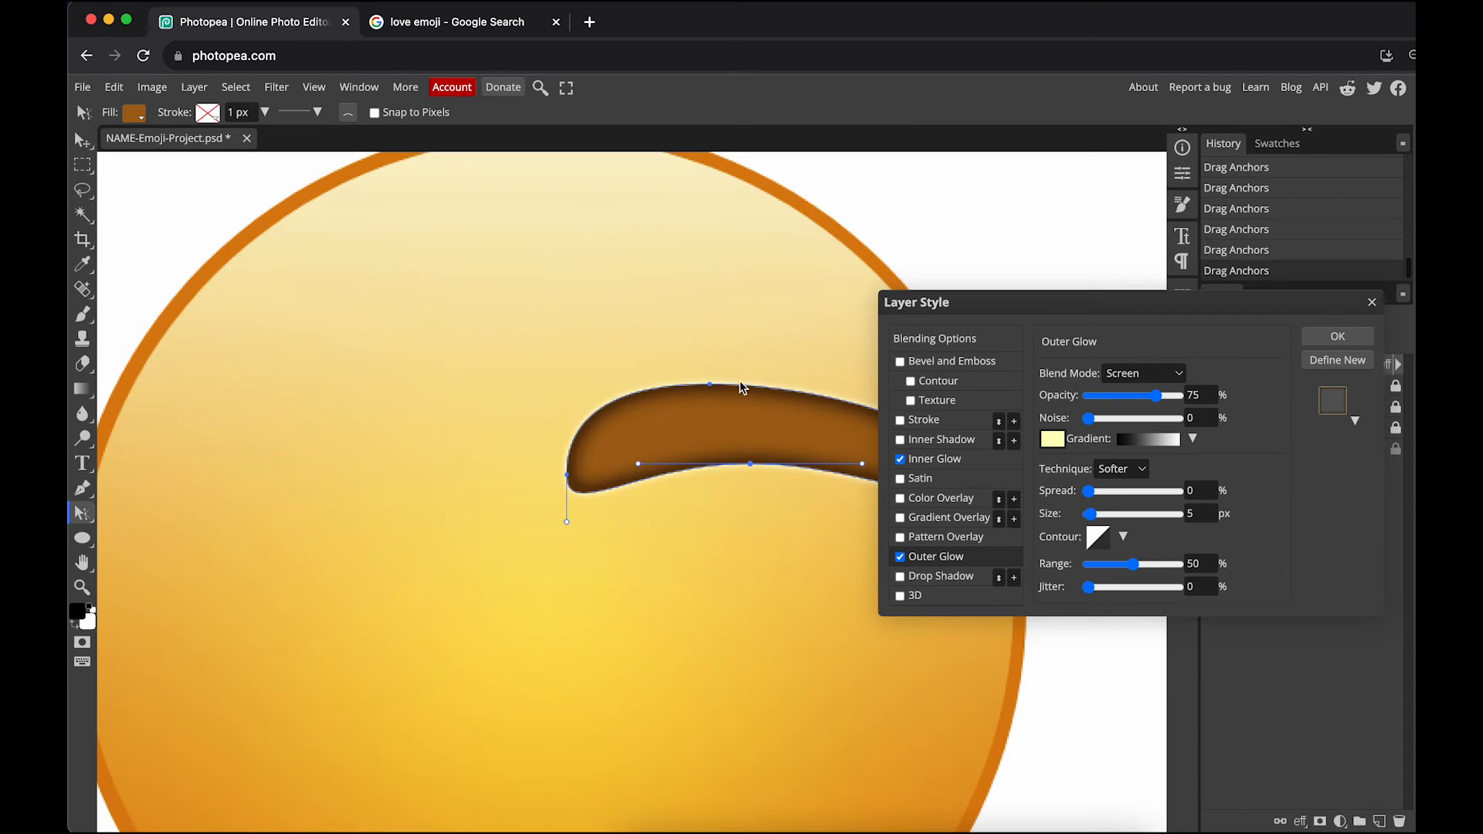
pyautogui.click(1163, 374)
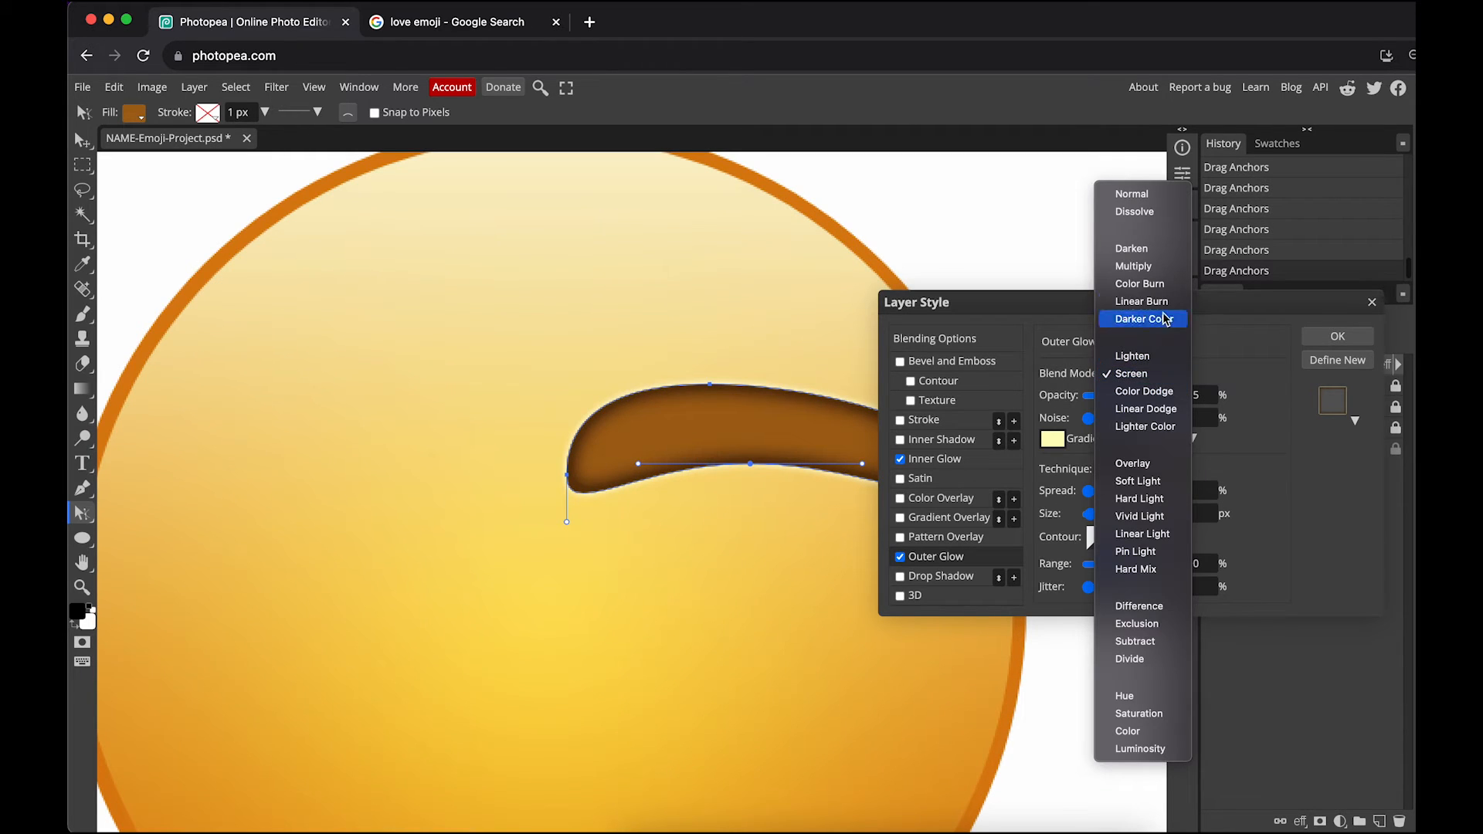
pyautogui.click(1151, 202)
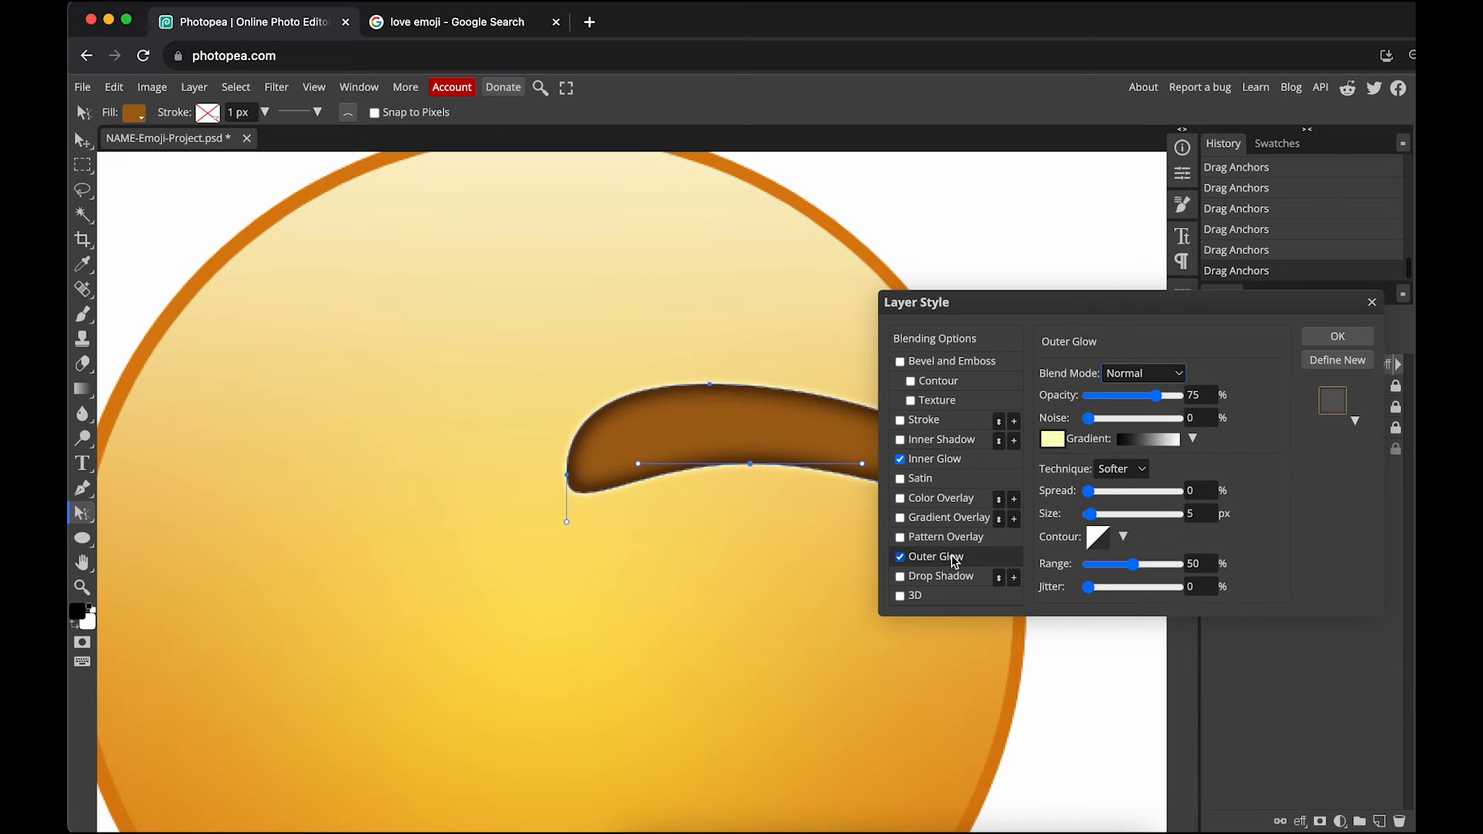
# Set the Eye's outer glow spread to 15%, size to 15 px and opacity to 100%, and apply the layer style
pyautogui.doubleClick(1188, 491)
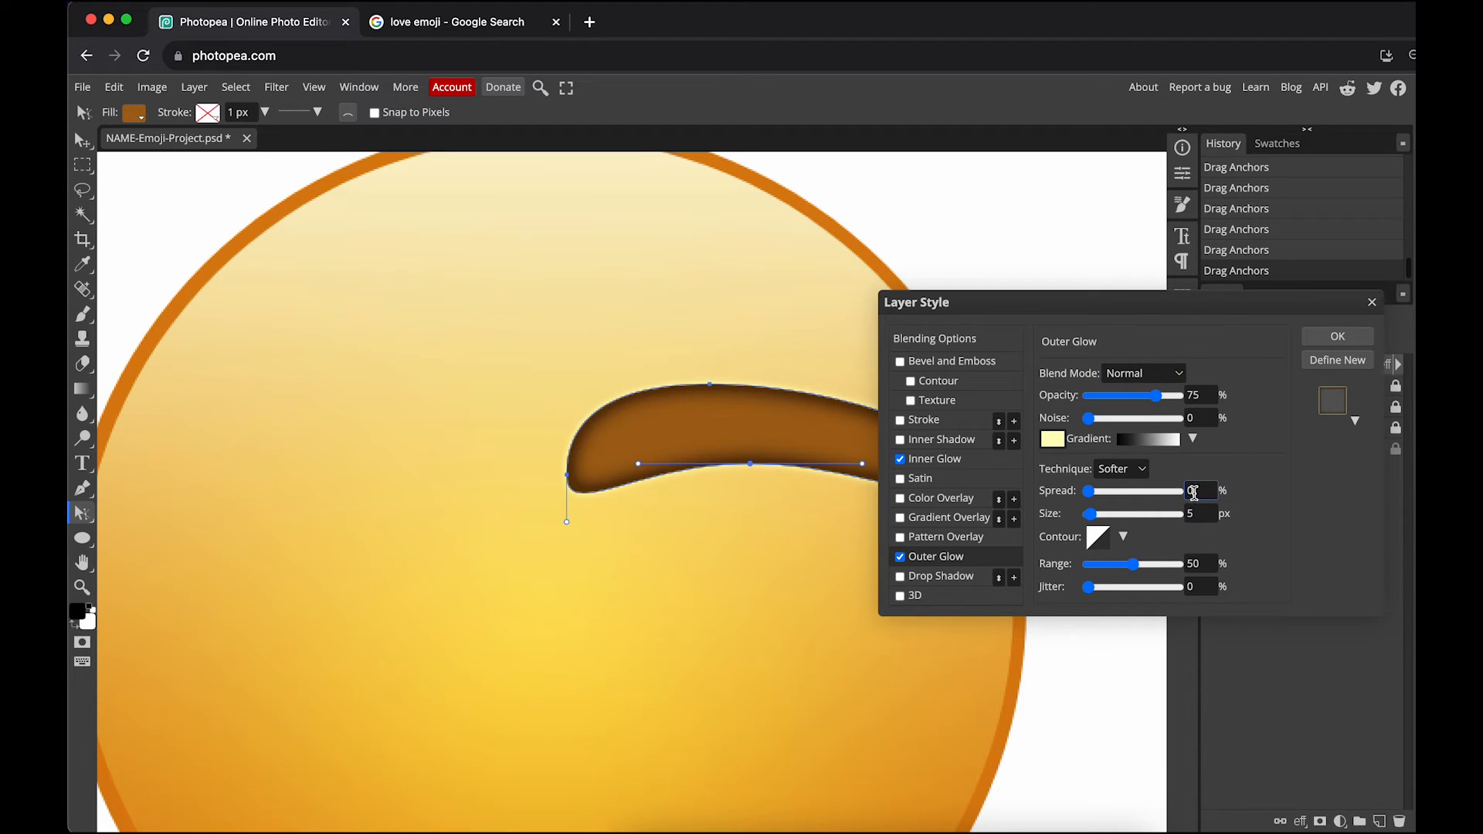
pyautogui.write('15')
pyautogui.doubleClick(1184, 514)
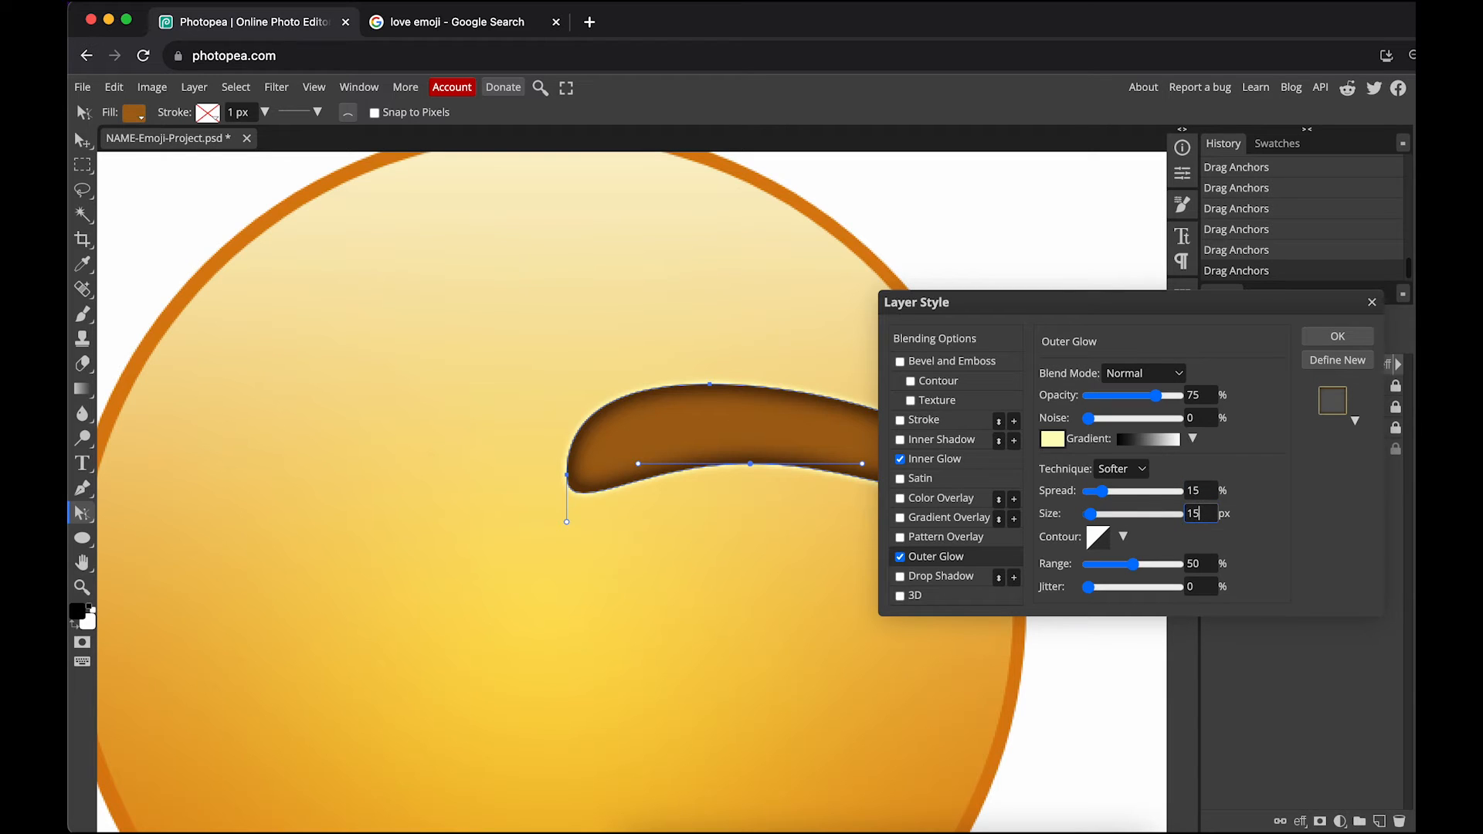
pyautogui.click(1248, 501)
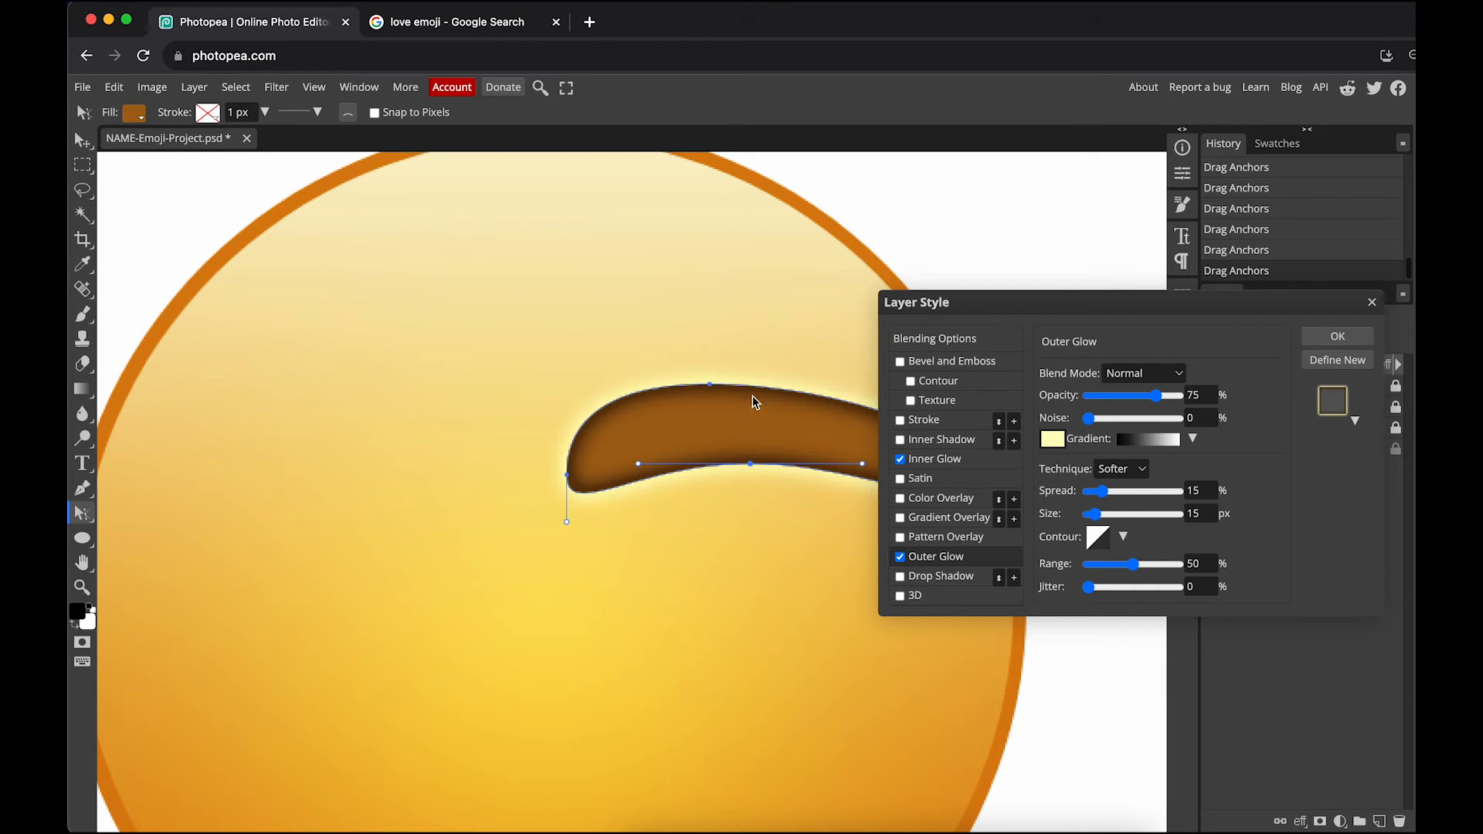
pyautogui.moveTo(1156, 396); pyautogui.dragTo(1180, 397)
pyautogui.moveTo(959, 307)
pyautogui.mouseDown()
pyautogui.moveTo(1116, 582)
pyautogui.moveTo(1027, 354)
pyautogui.moveTo(965, 297)
pyautogui.mouseUp()
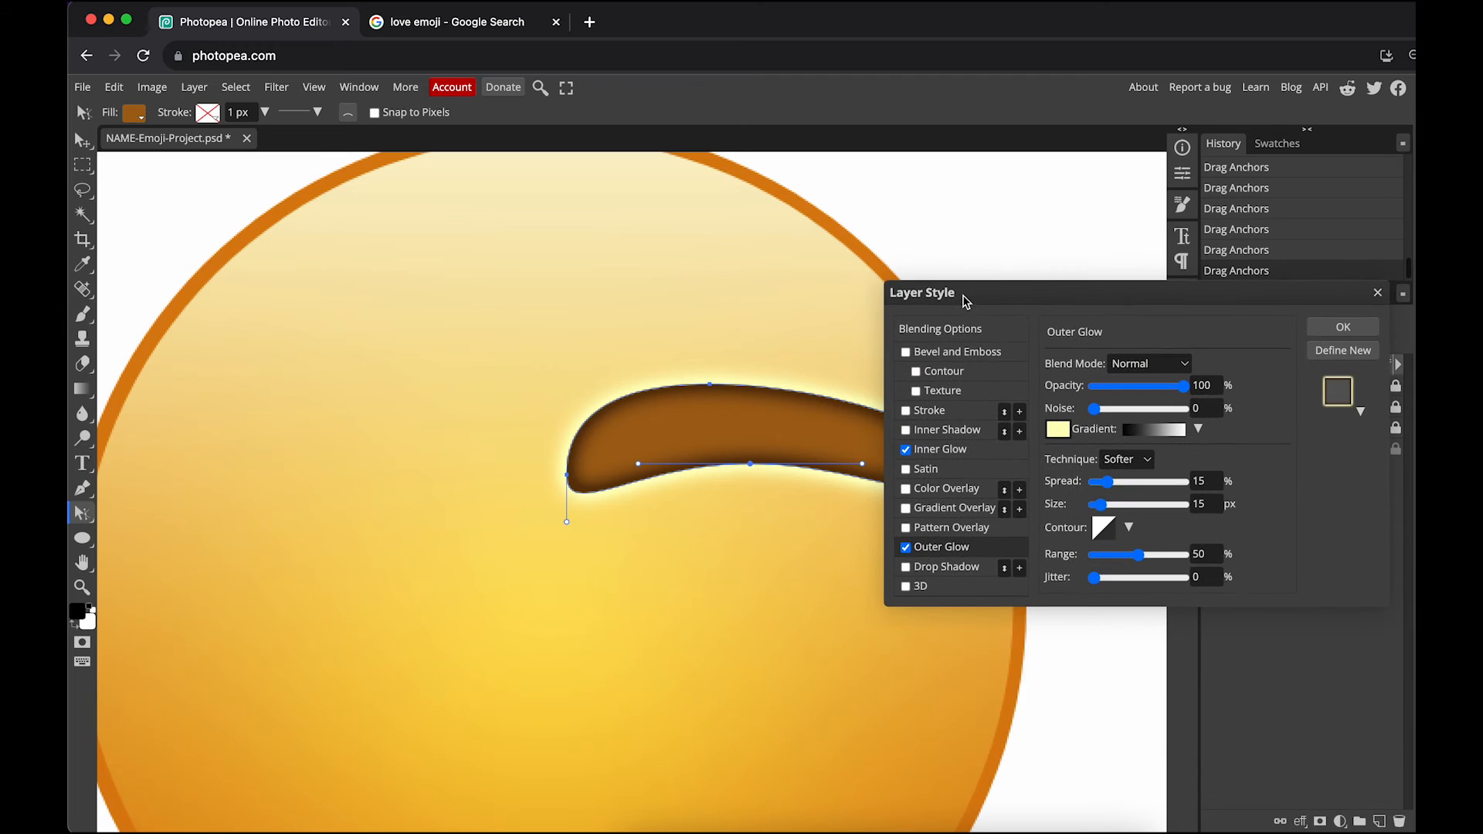
pyautogui.click(969, 456)
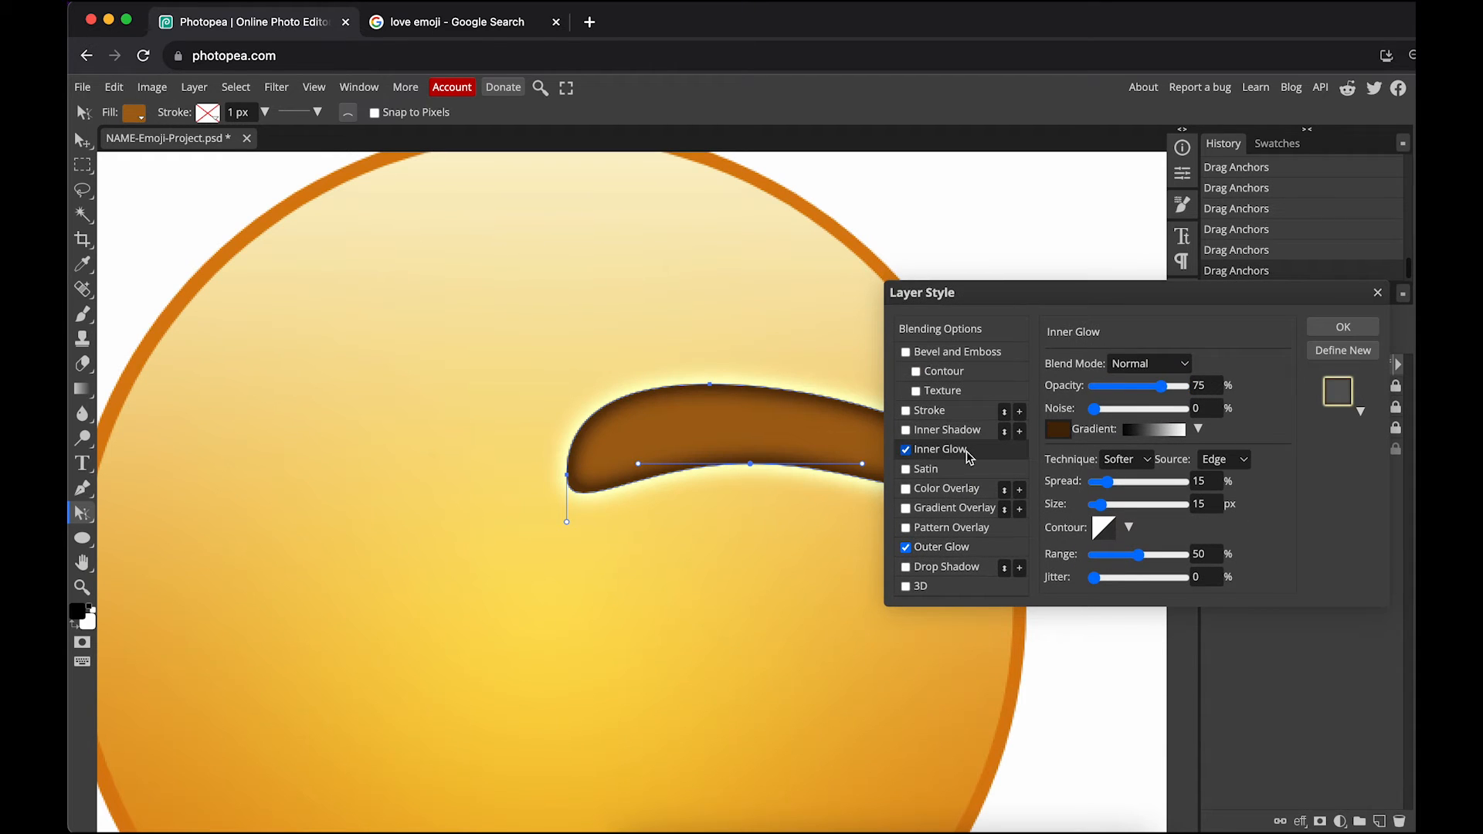
pyautogui.click(969, 549)
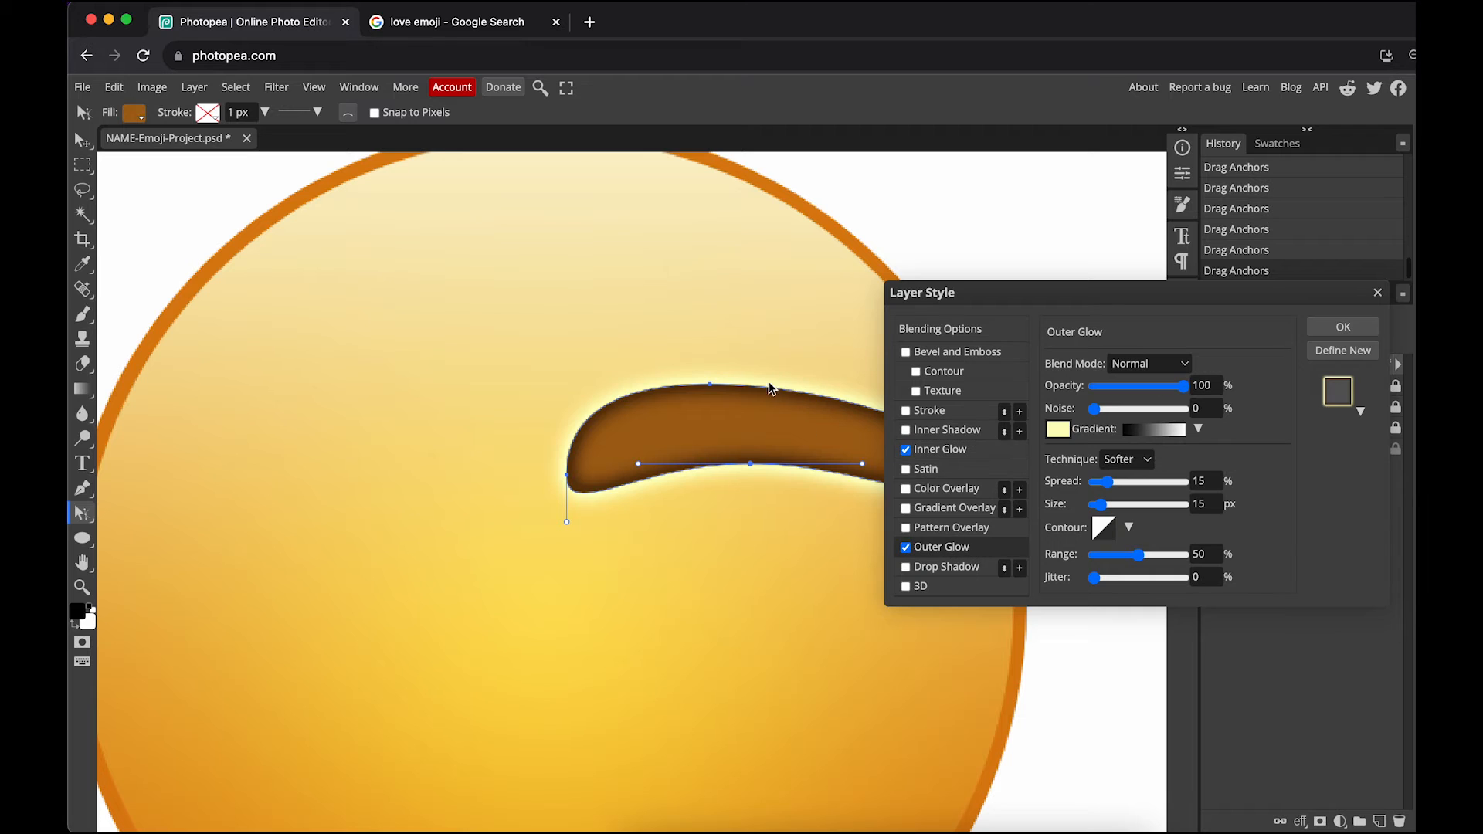
pyautogui.click(1343, 327)
# Toggle the Eye's Inner Glow and Outer Glow off and back on to compare the shape with and without them
pyautogui.press('super+minus')
pyautogui.press('super+minus')
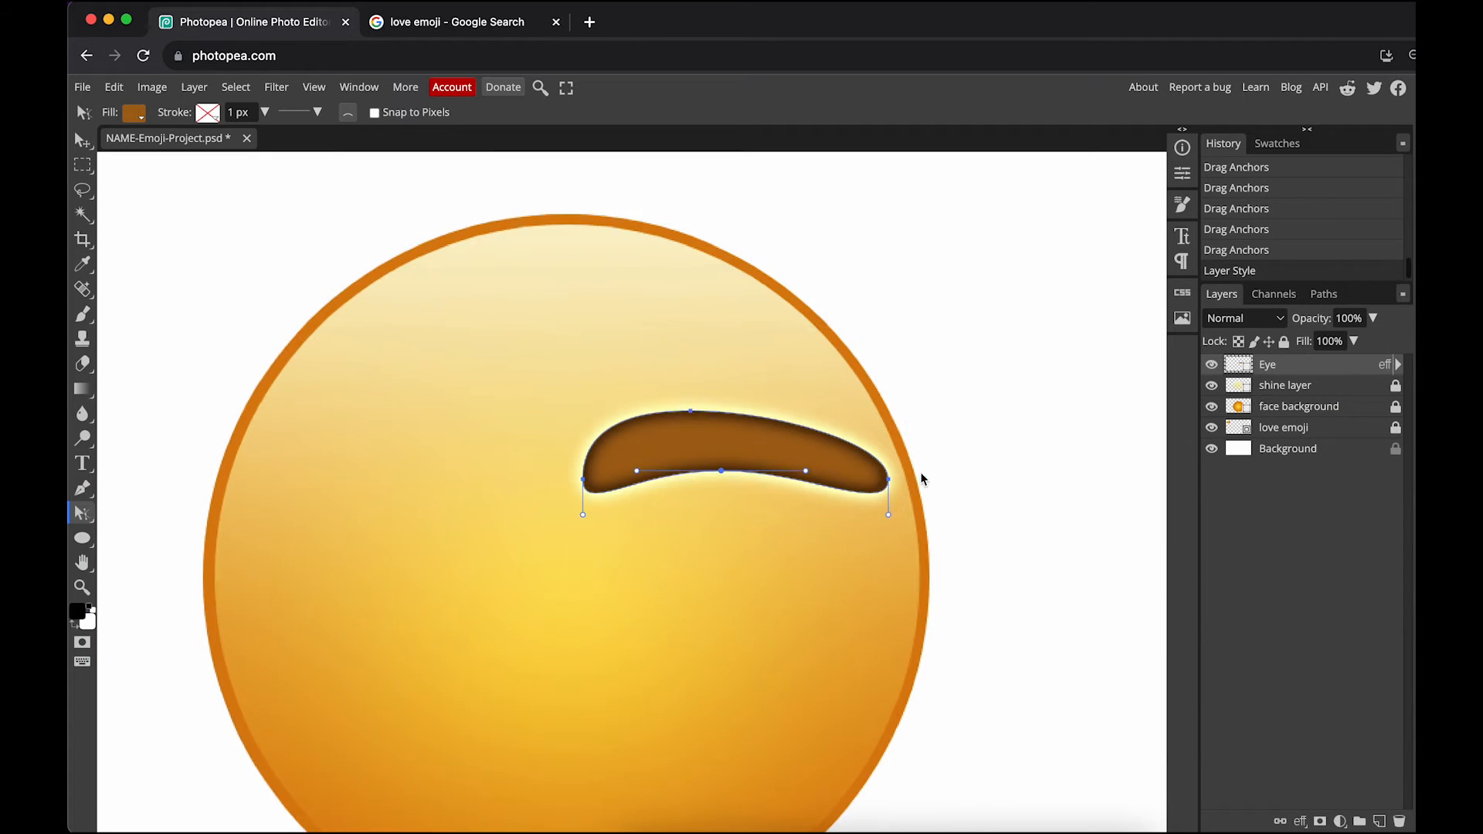
pyautogui.moveTo(800, 518); pyautogui.dragTo(944, 514)
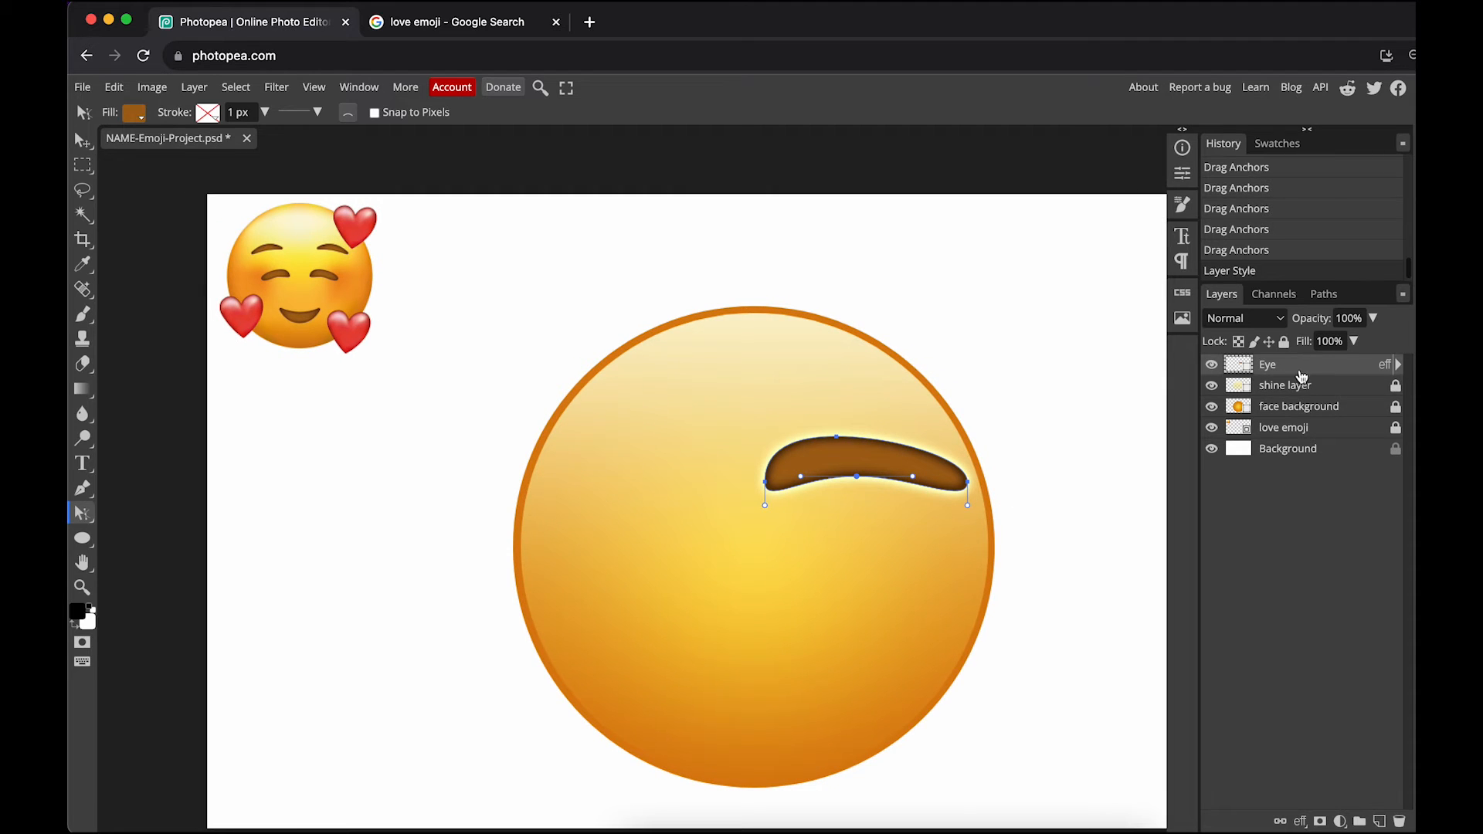
pyautogui.click(1399, 368)
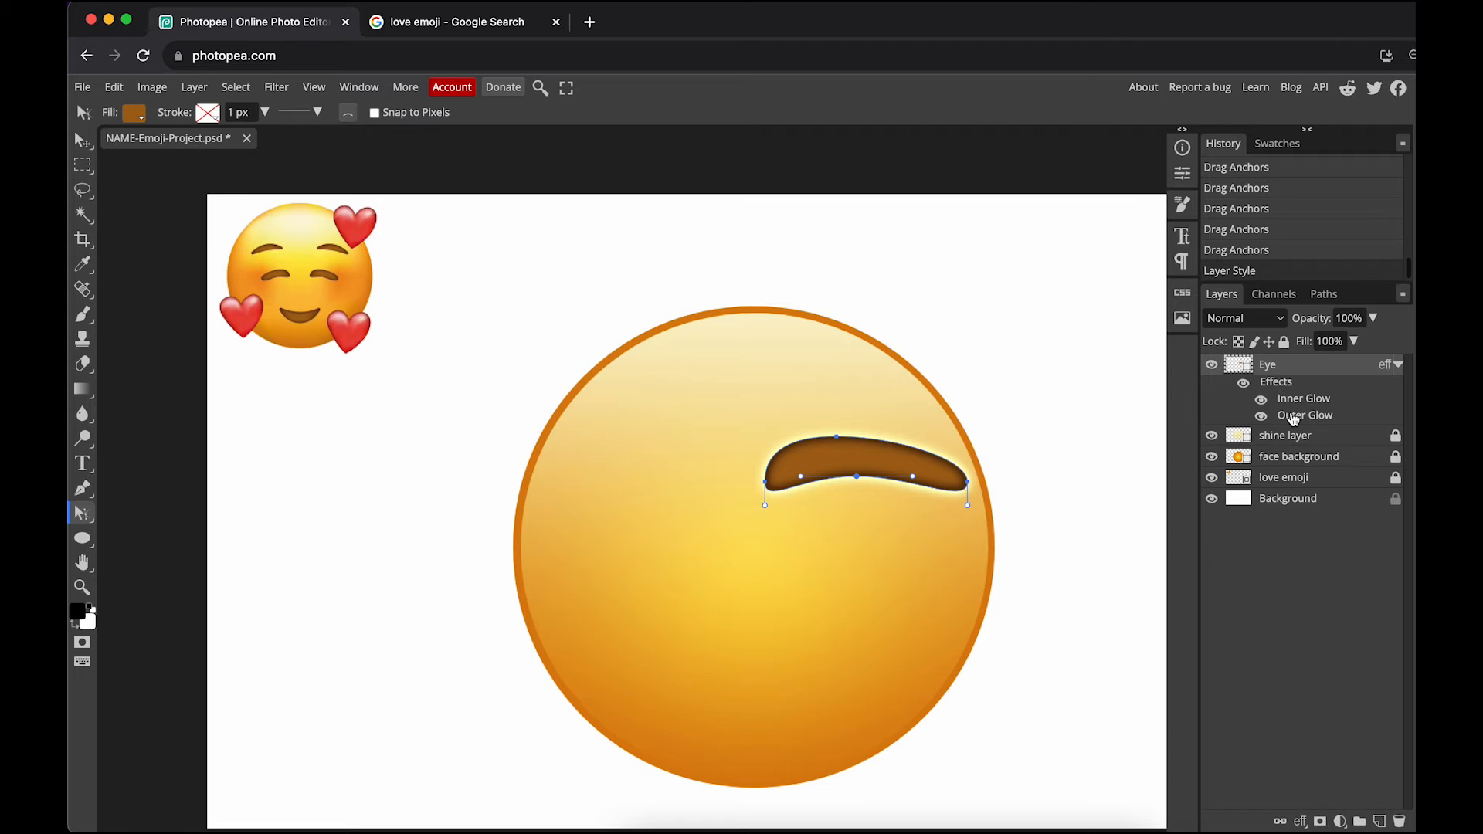
pyautogui.click(1261, 399)
pyautogui.click(1264, 416)
pyautogui.click(1264, 417)
pyautogui.click(1262, 402)
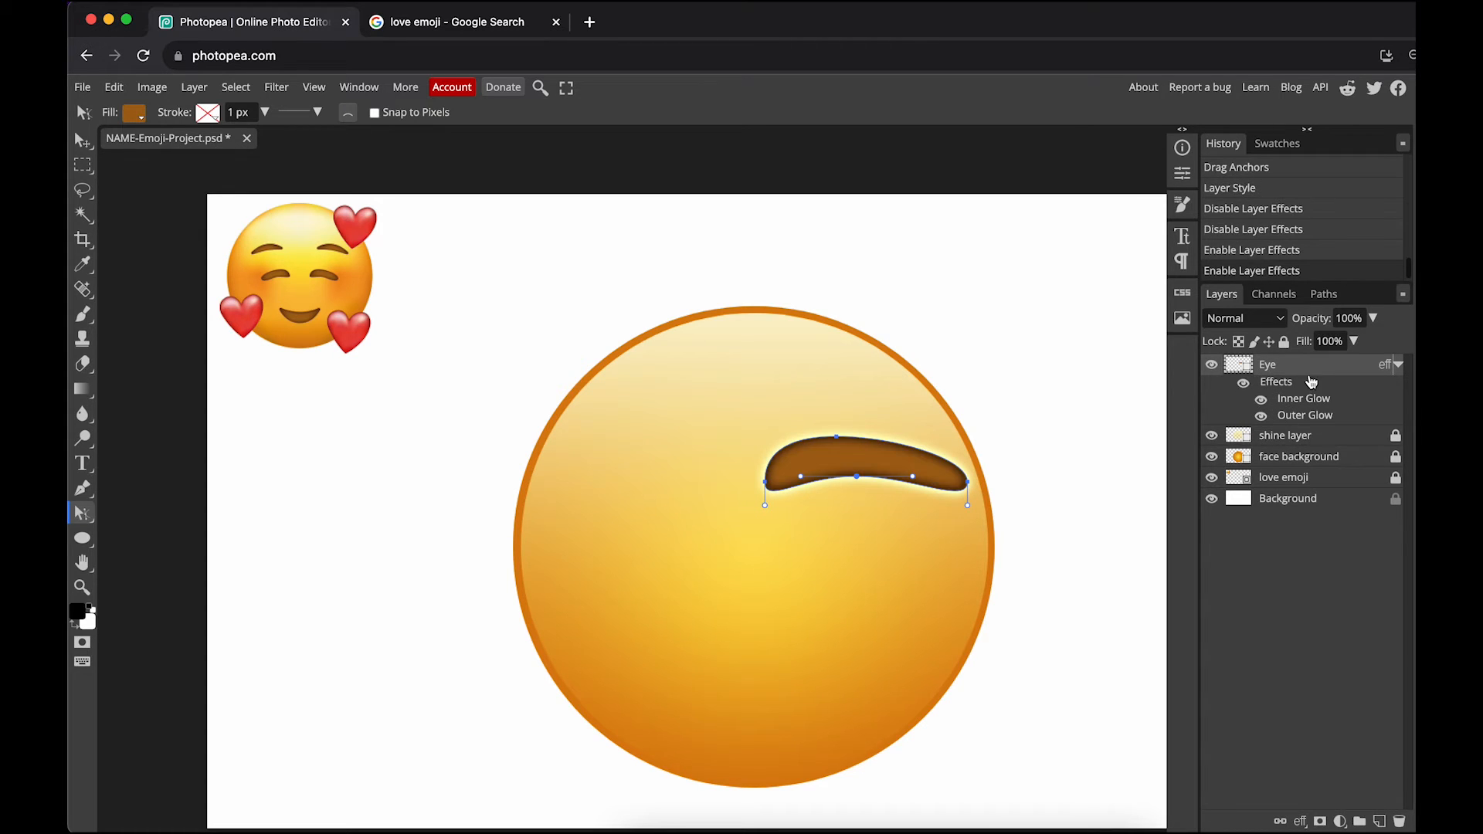
pyautogui.click(1399, 366)
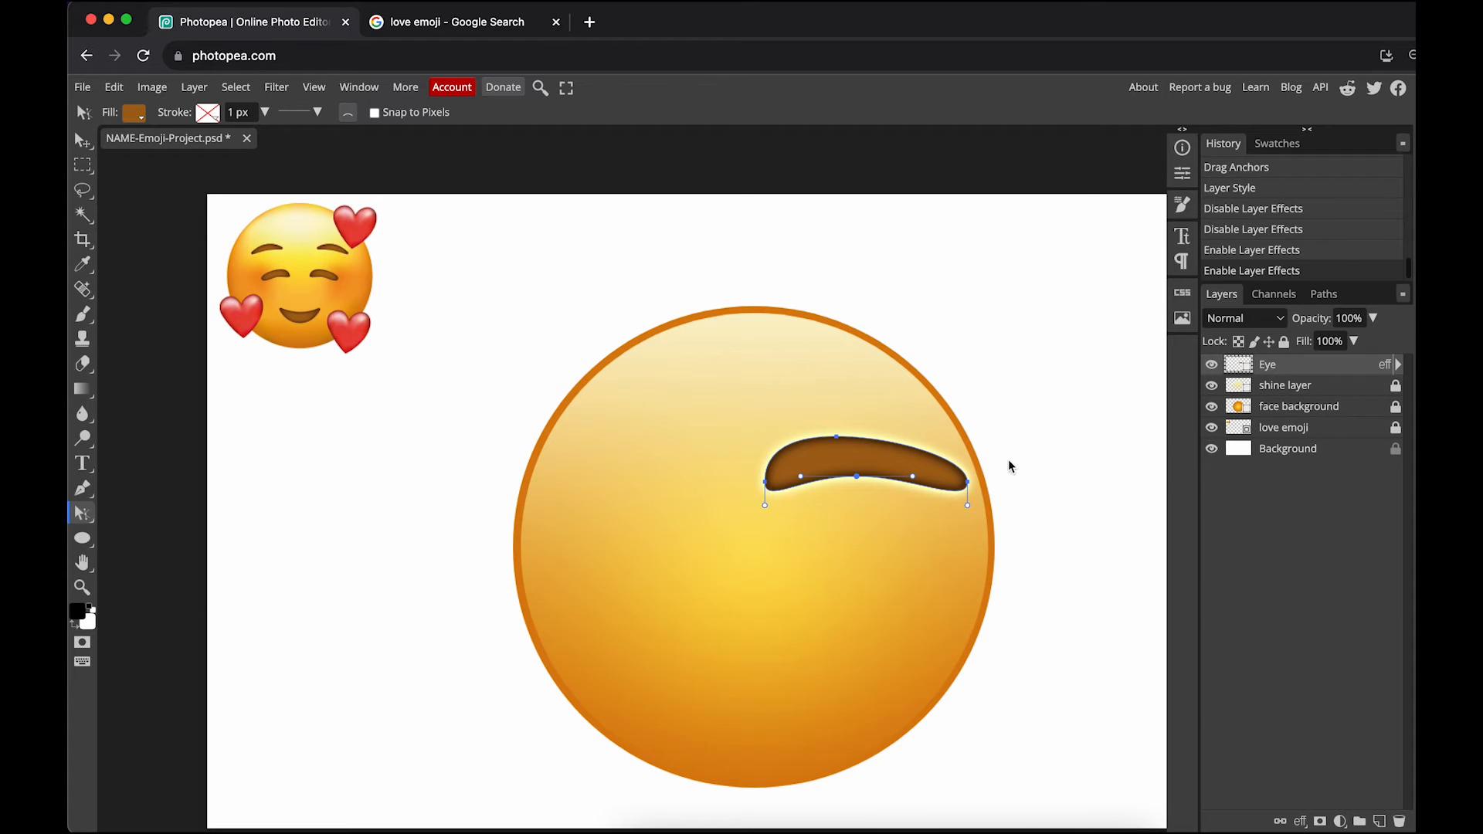
# Scale the Eye down proportionally to about 66.4% and place it as the eye on the right half of the face
pyautogui.click(83, 142)
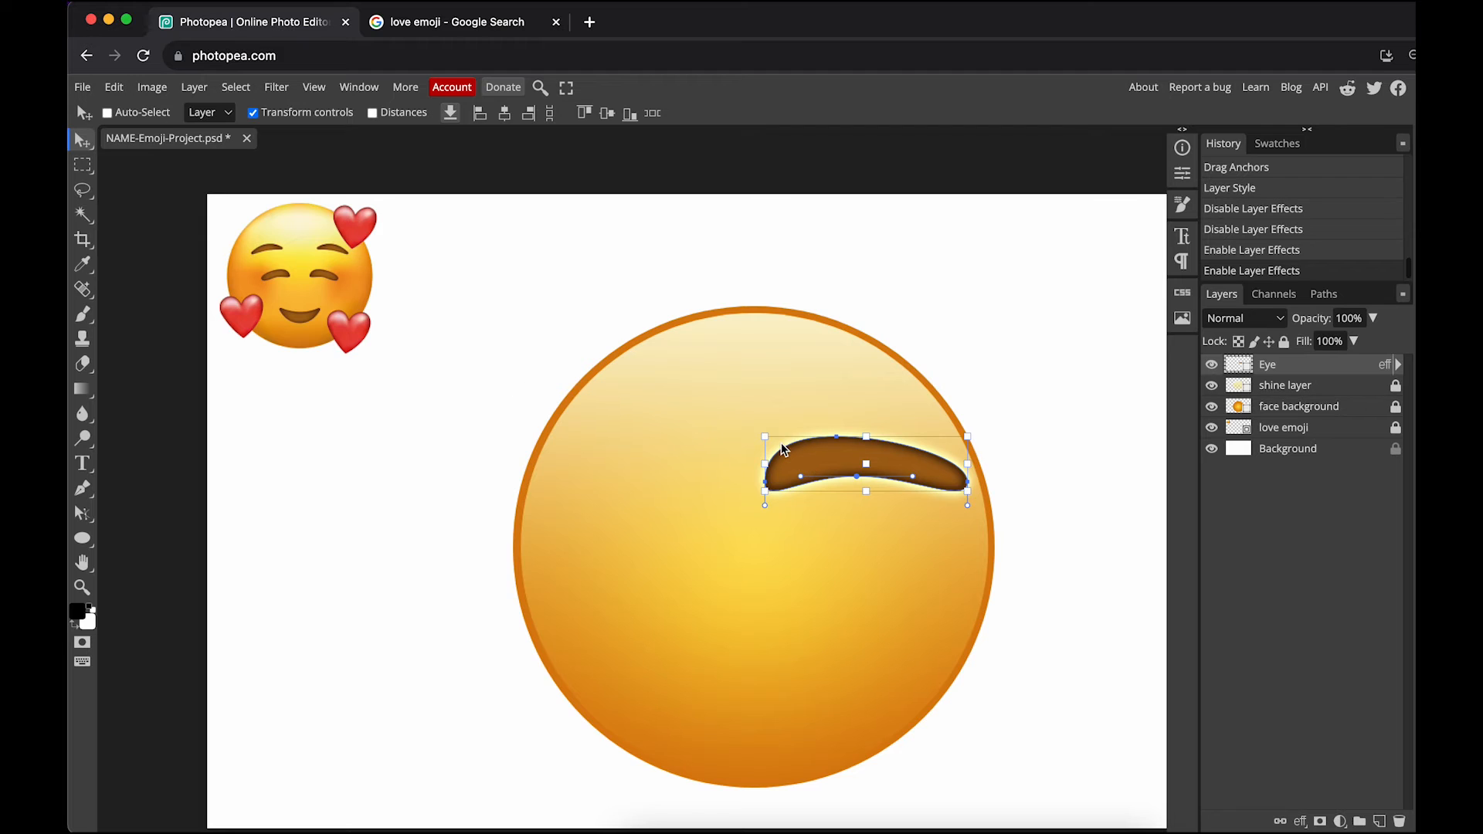
pyautogui.moveTo(768, 438); pyautogui.dragTo(811, 455)
pyautogui.moveTo(916, 478); pyautogui.dragTo(889, 503)
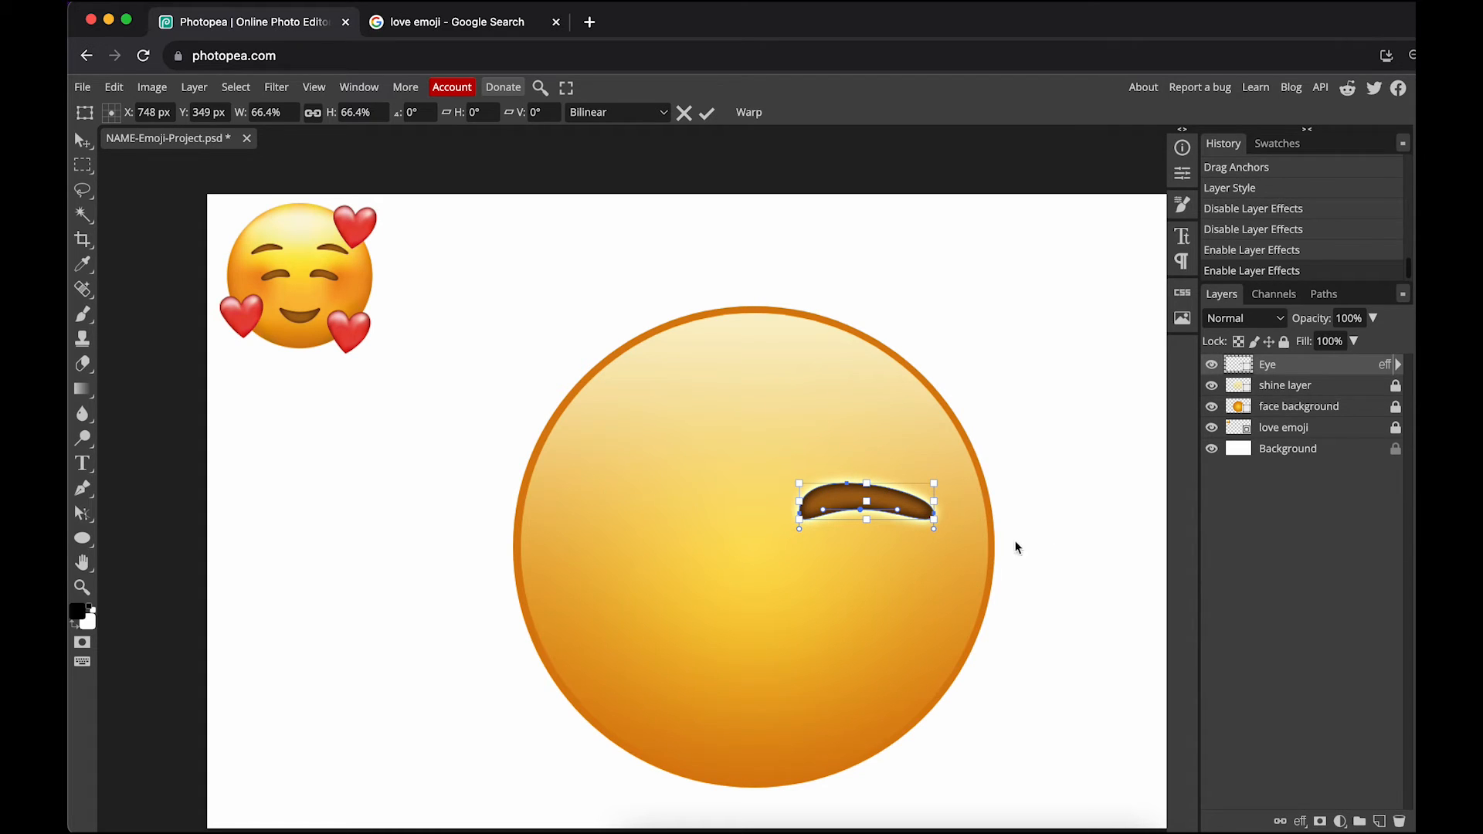
# Duplicate the Eye layer and move the copy to the left half of the face
pyautogui.rightClick(1279, 372)
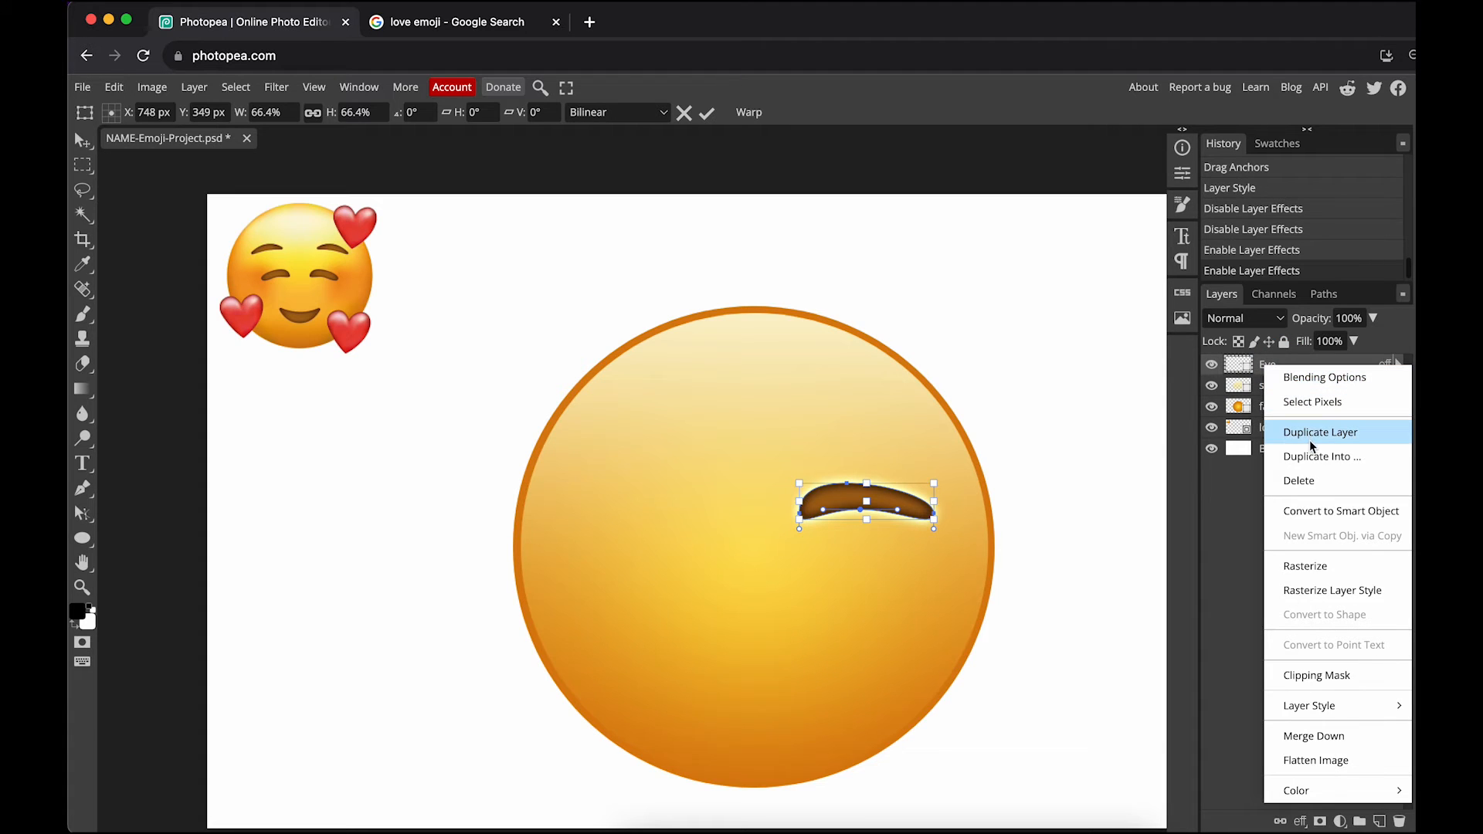
pyautogui.click(1312, 434)
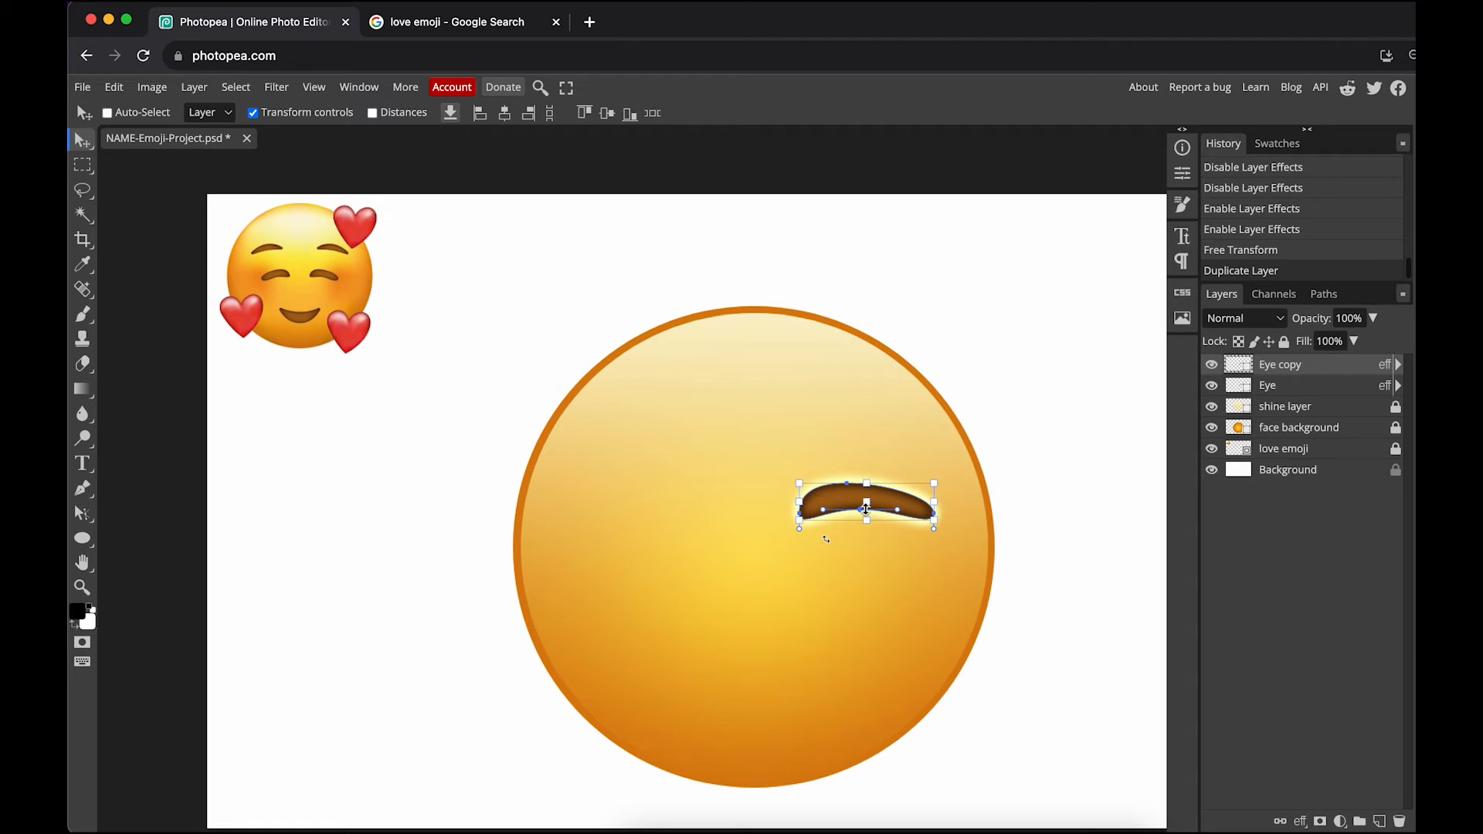
pyautogui.moveTo(866, 509); pyautogui.dragTo(669, 510)
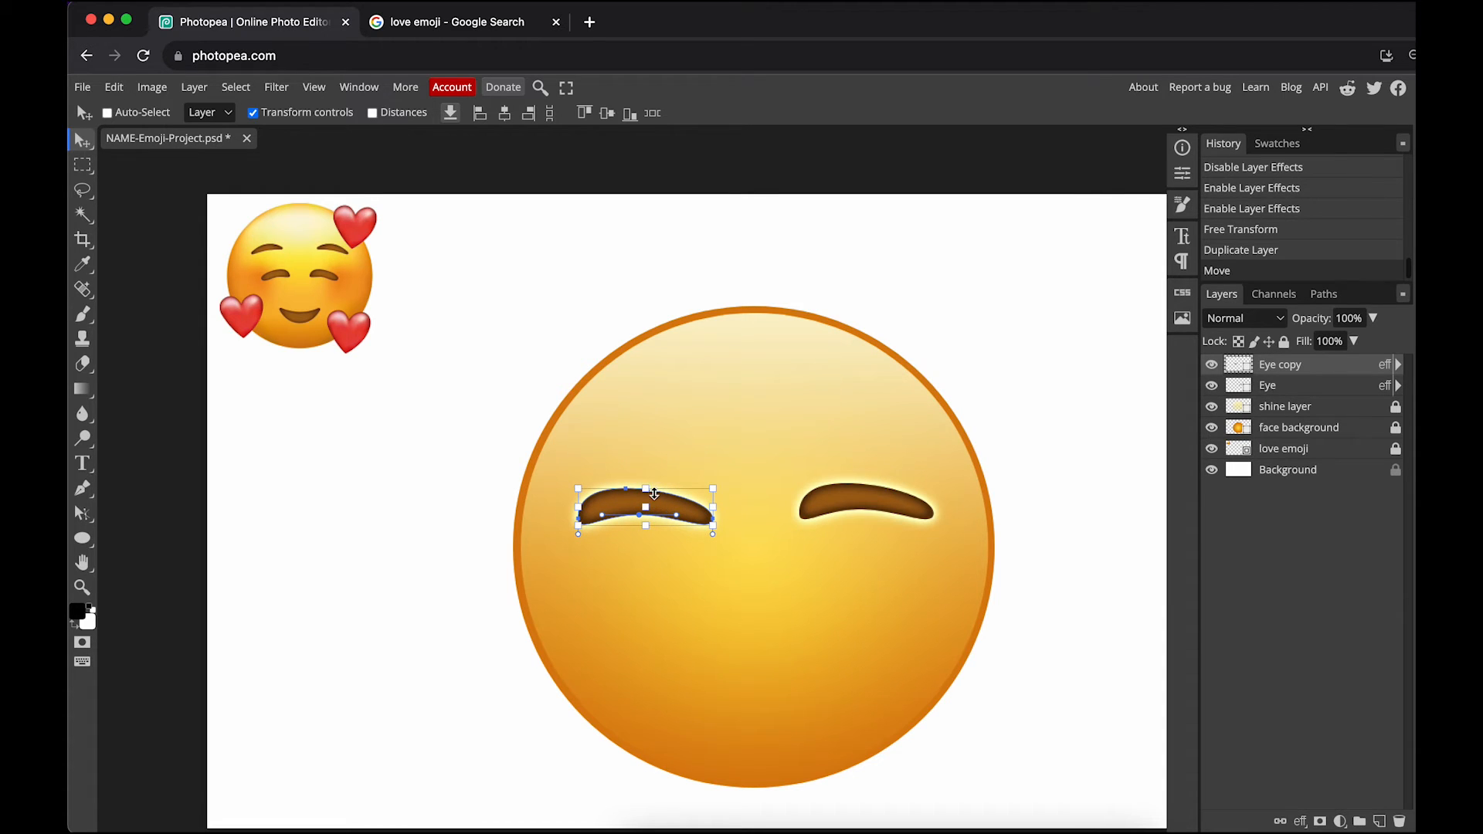
# Flip the Eye copy horizontally and adjust its position so it mirrors the other eye at the same height
pyautogui.click(114, 87)
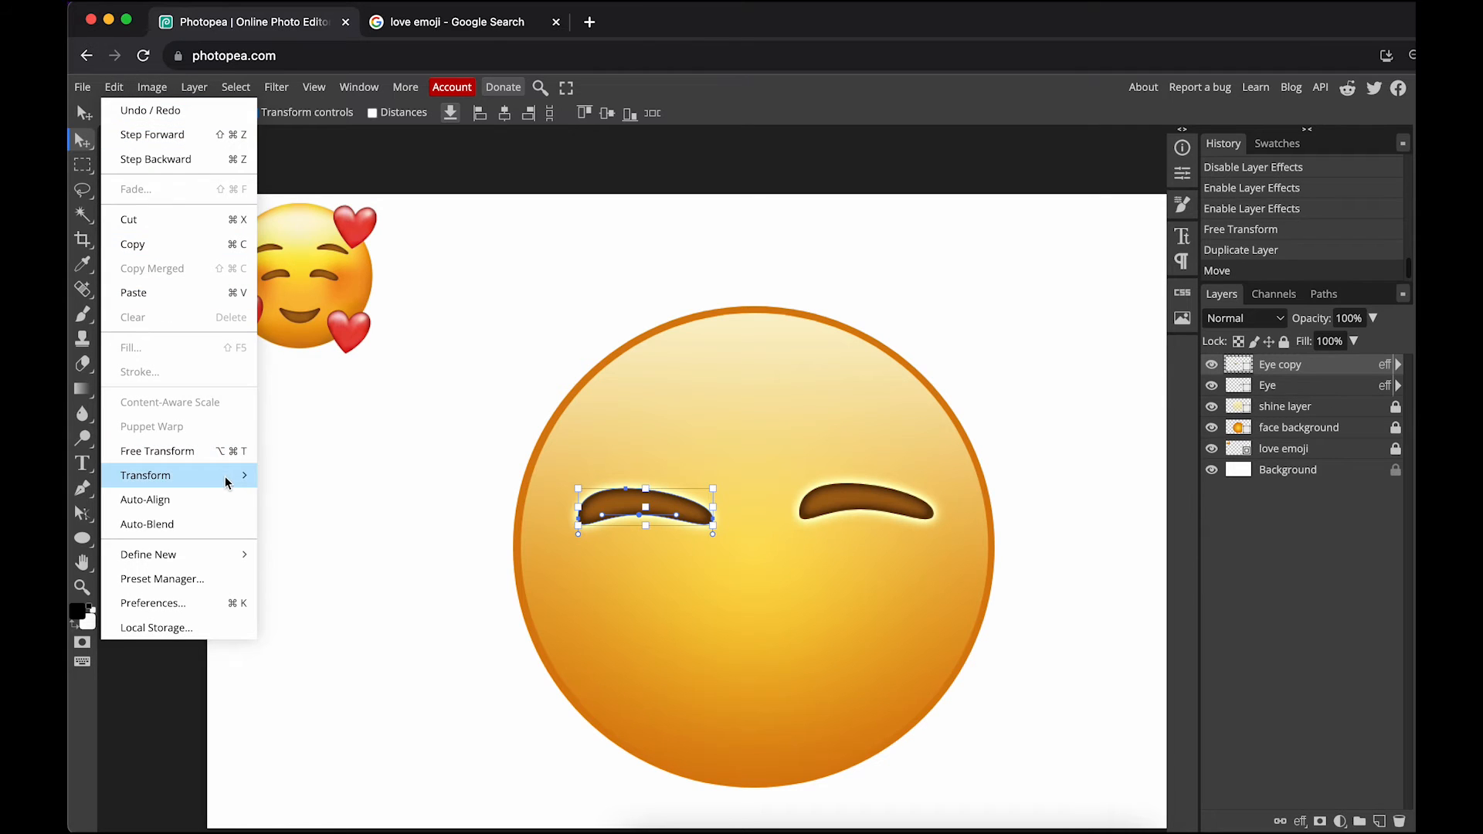
pyautogui.moveTo(228, 484)
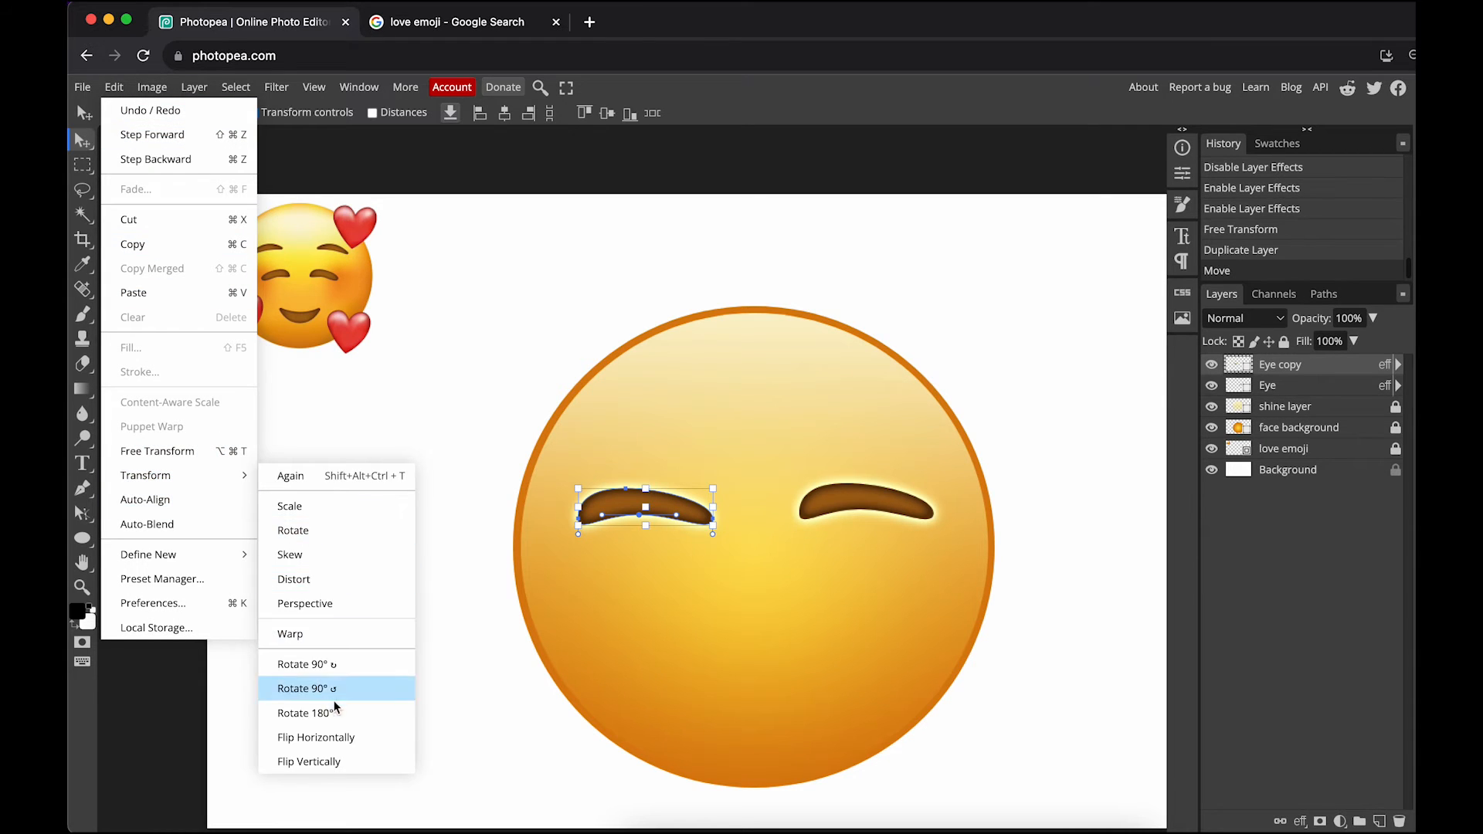
pyautogui.click(345, 738)
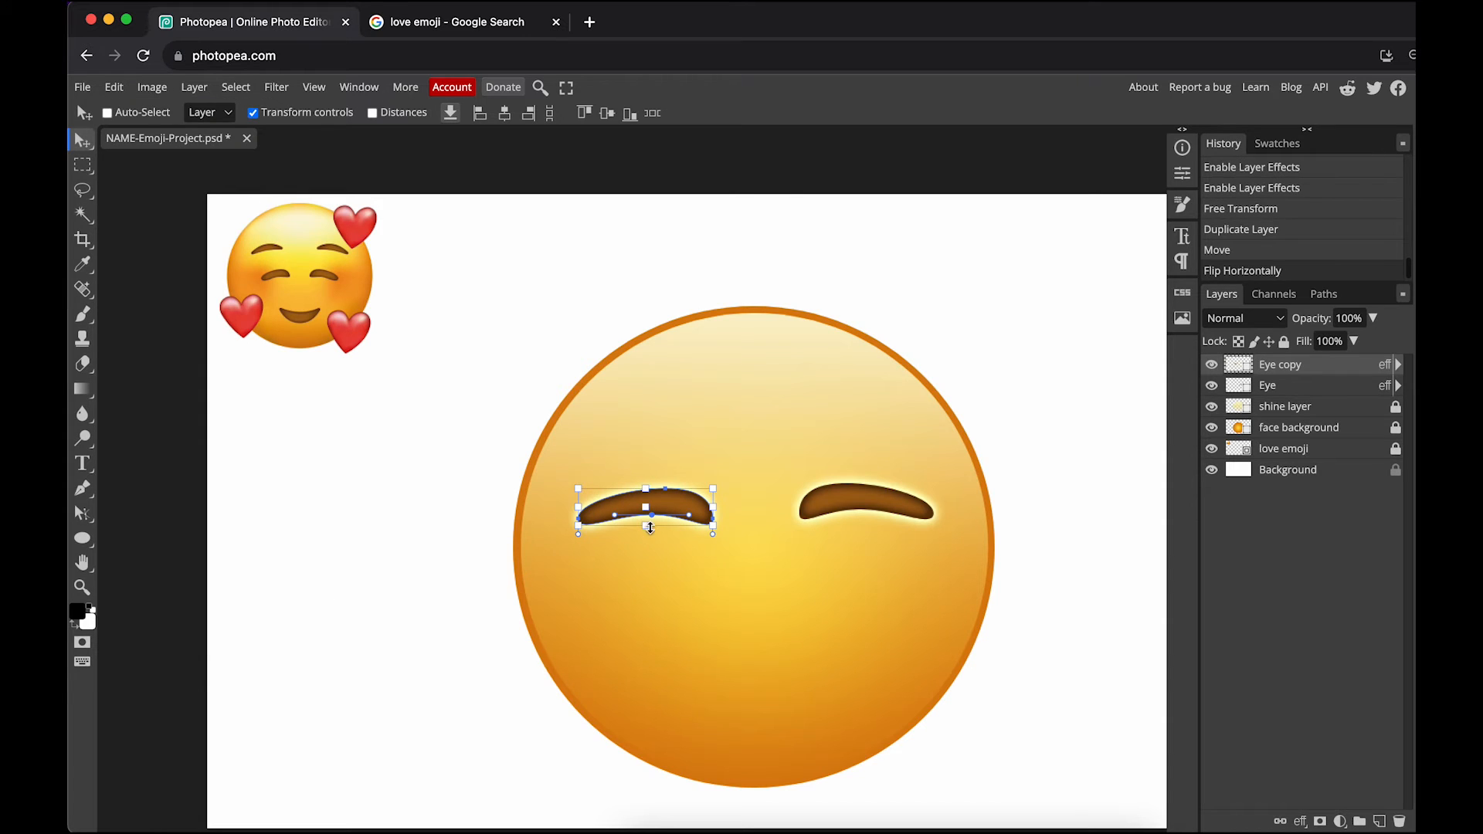
pyautogui.moveTo(666, 506); pyautogui.dragTo(673, 511)
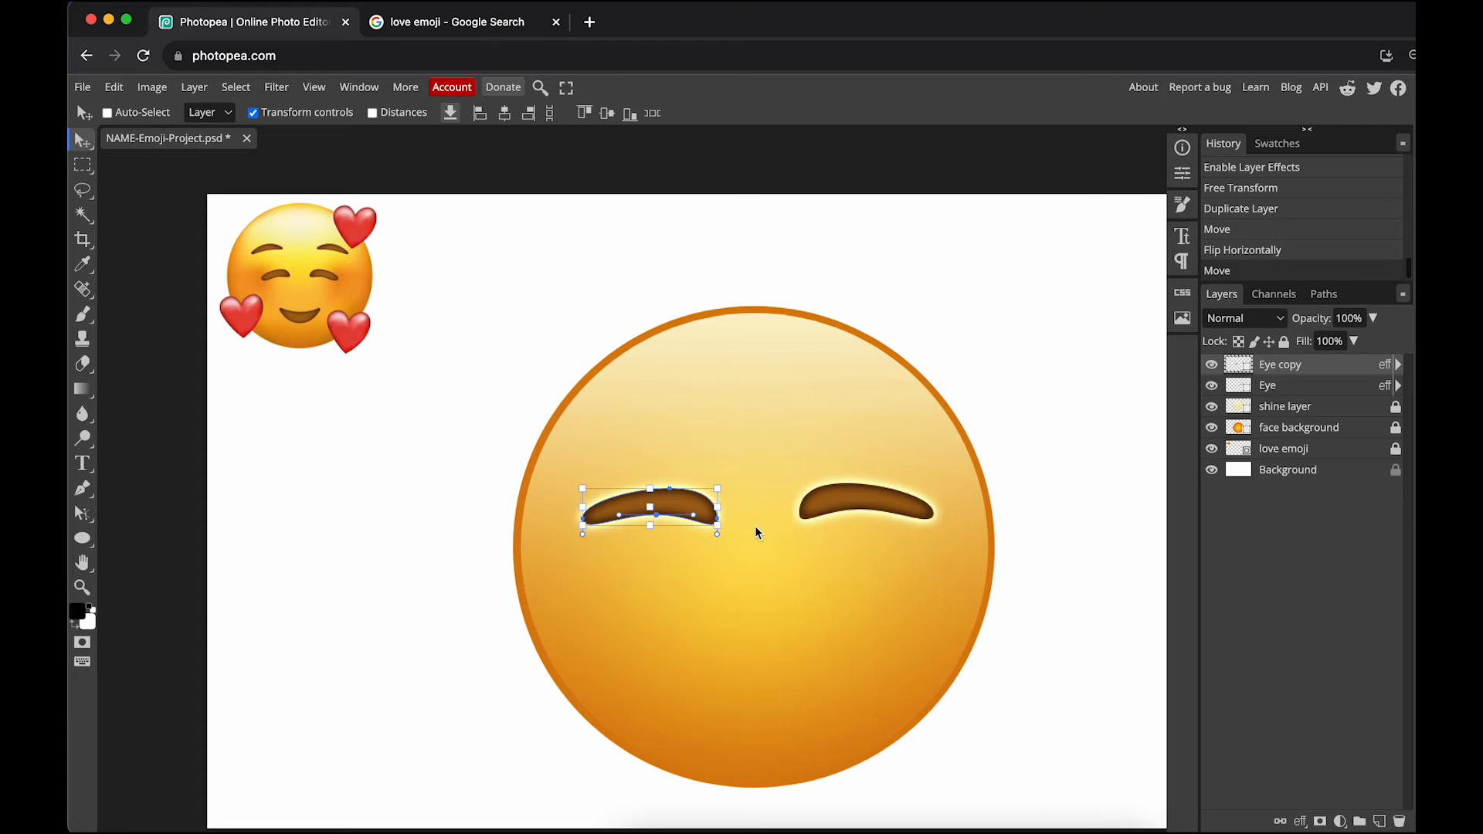
pyautogui.moveTo(669, 506); pyautogui.dragTo(682, 505)
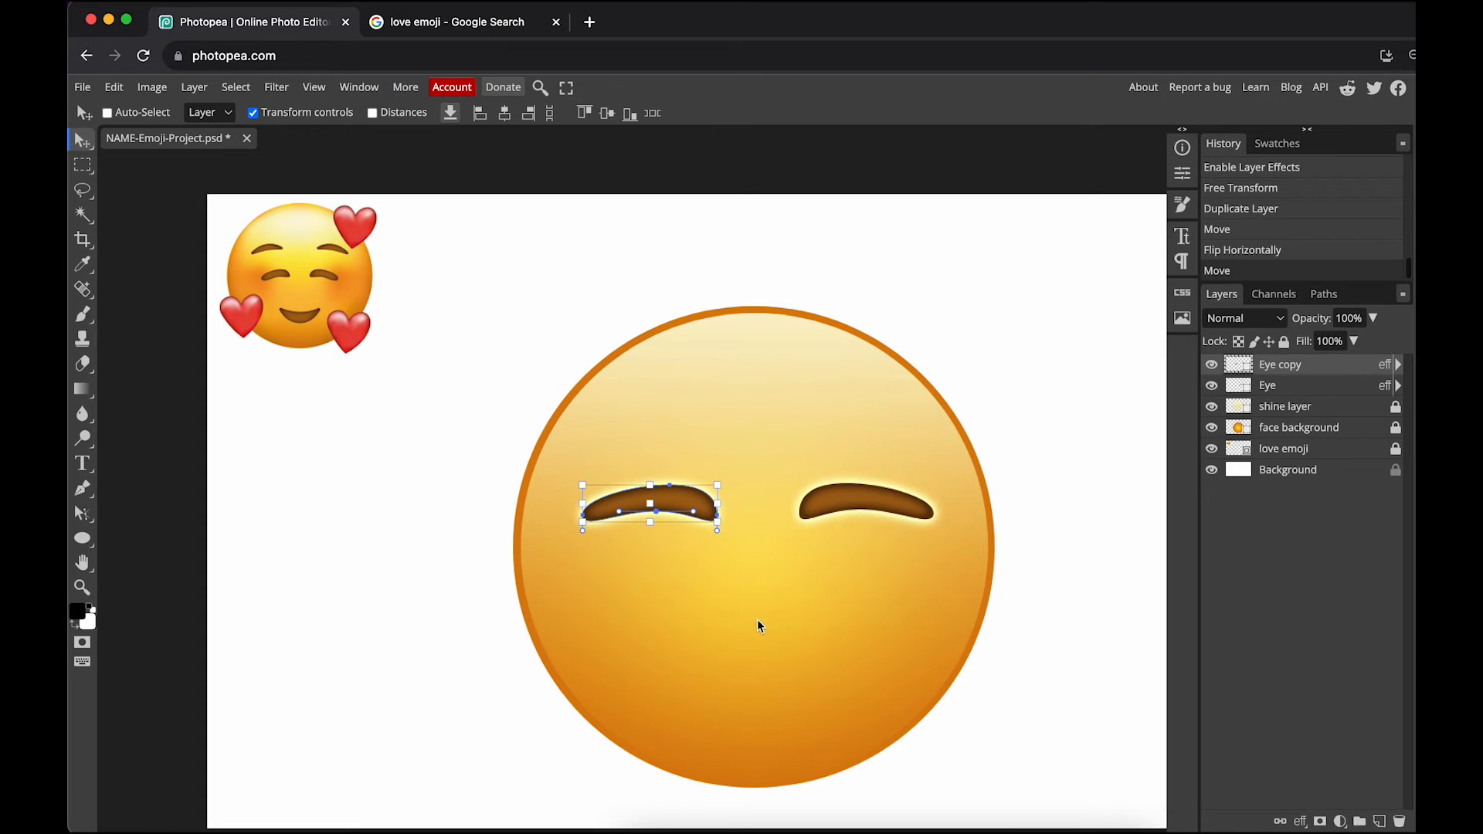
# Lock the Eye and Eye copy layers
pyautogui.click(1305, 383)
pyautogui.click(1284, 341)
pyautogui.click(1304, 364)
pyautogui.click(1284, 342)
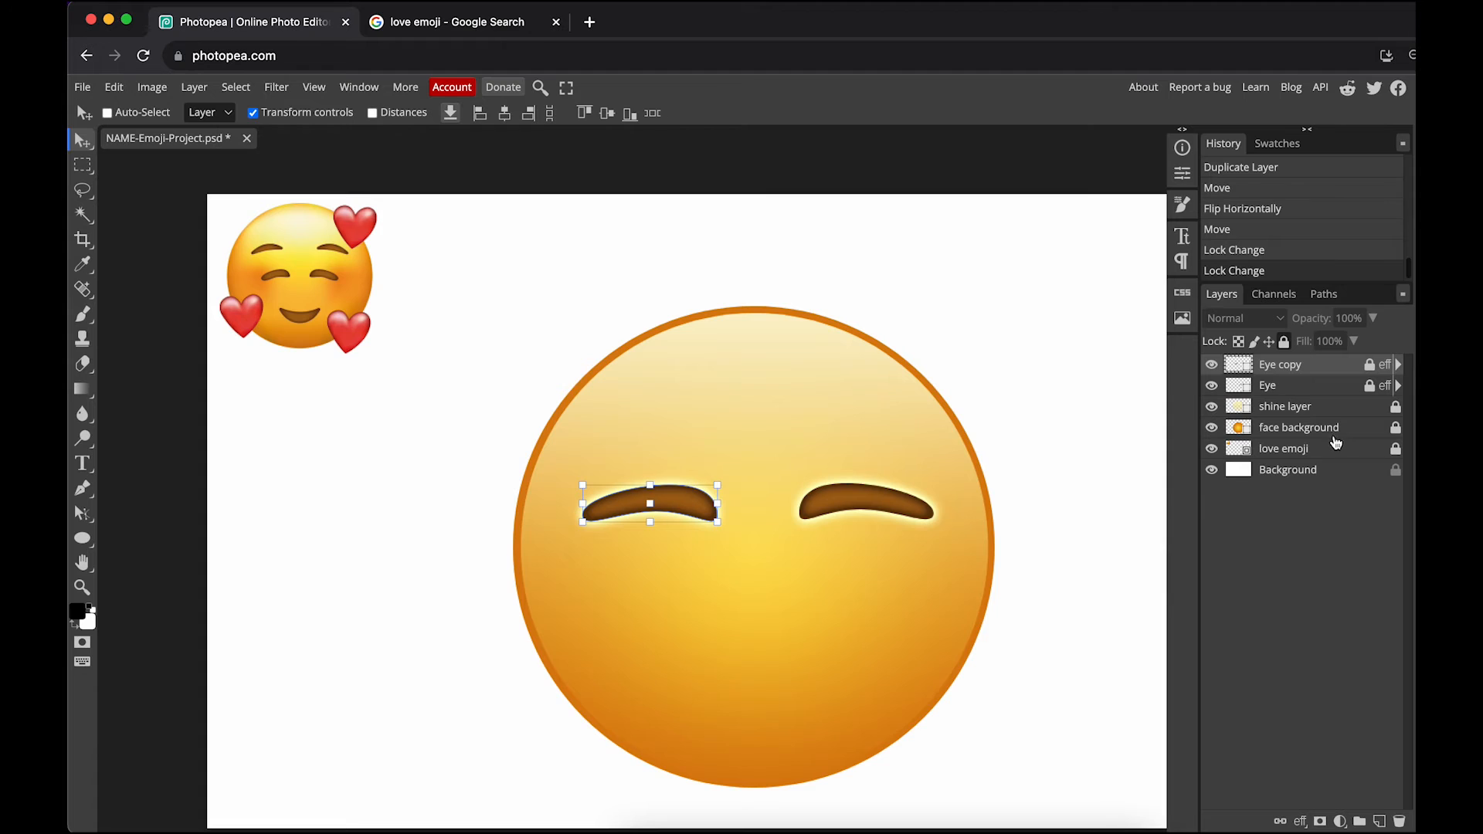
# Draw a wide brown ellipse on a new layer just above the Background, on the blank canvas to the right of the face
pyautogui.click(1229, 473)
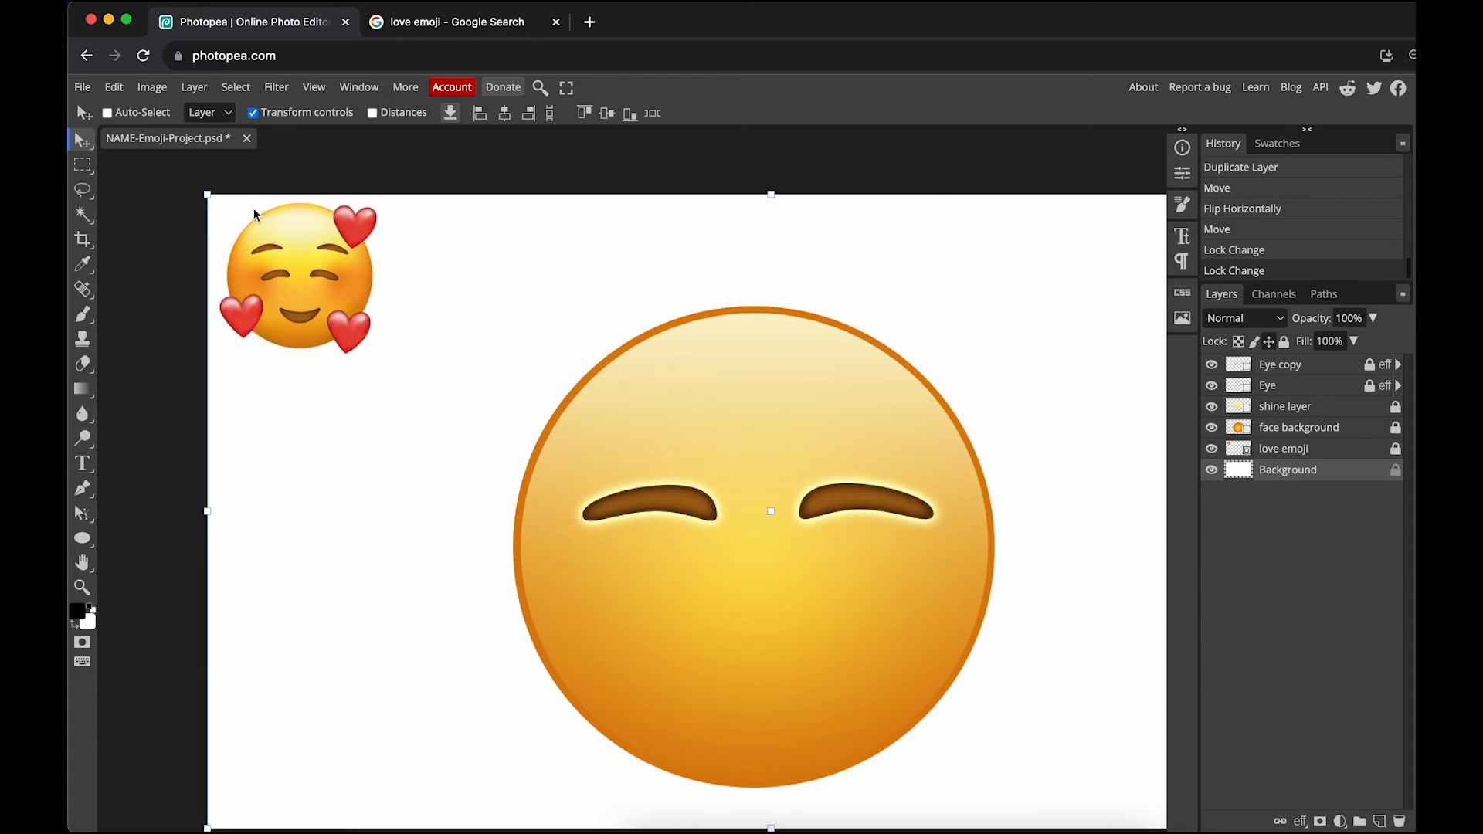
pyautogui.click(468, 302)
pyautogui.click(946, 370)
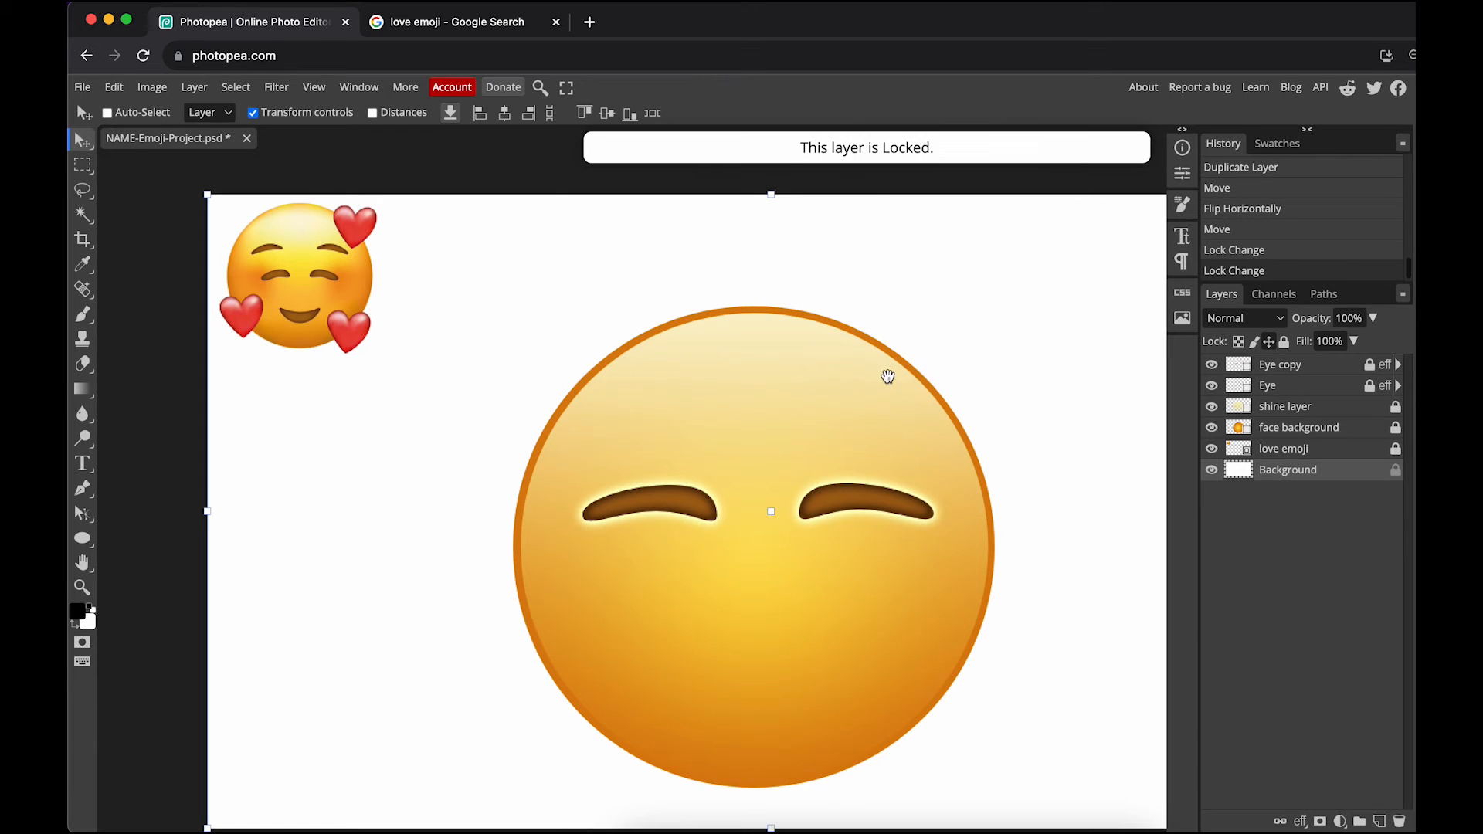
pyautogui.moveTo(884, 364); pyautogui.dragTo(673, 338)
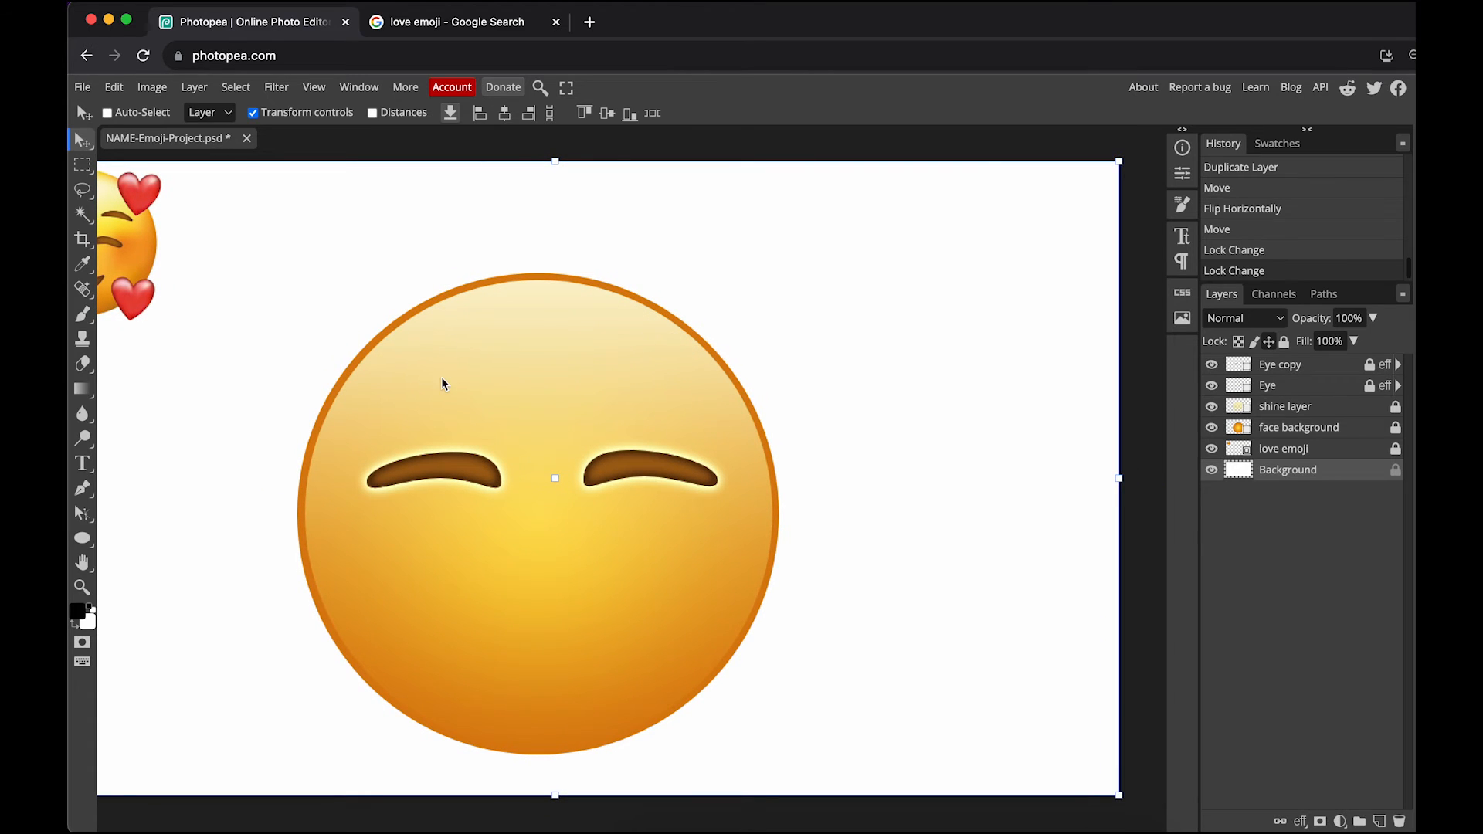
pyautogui.click(86, 539)
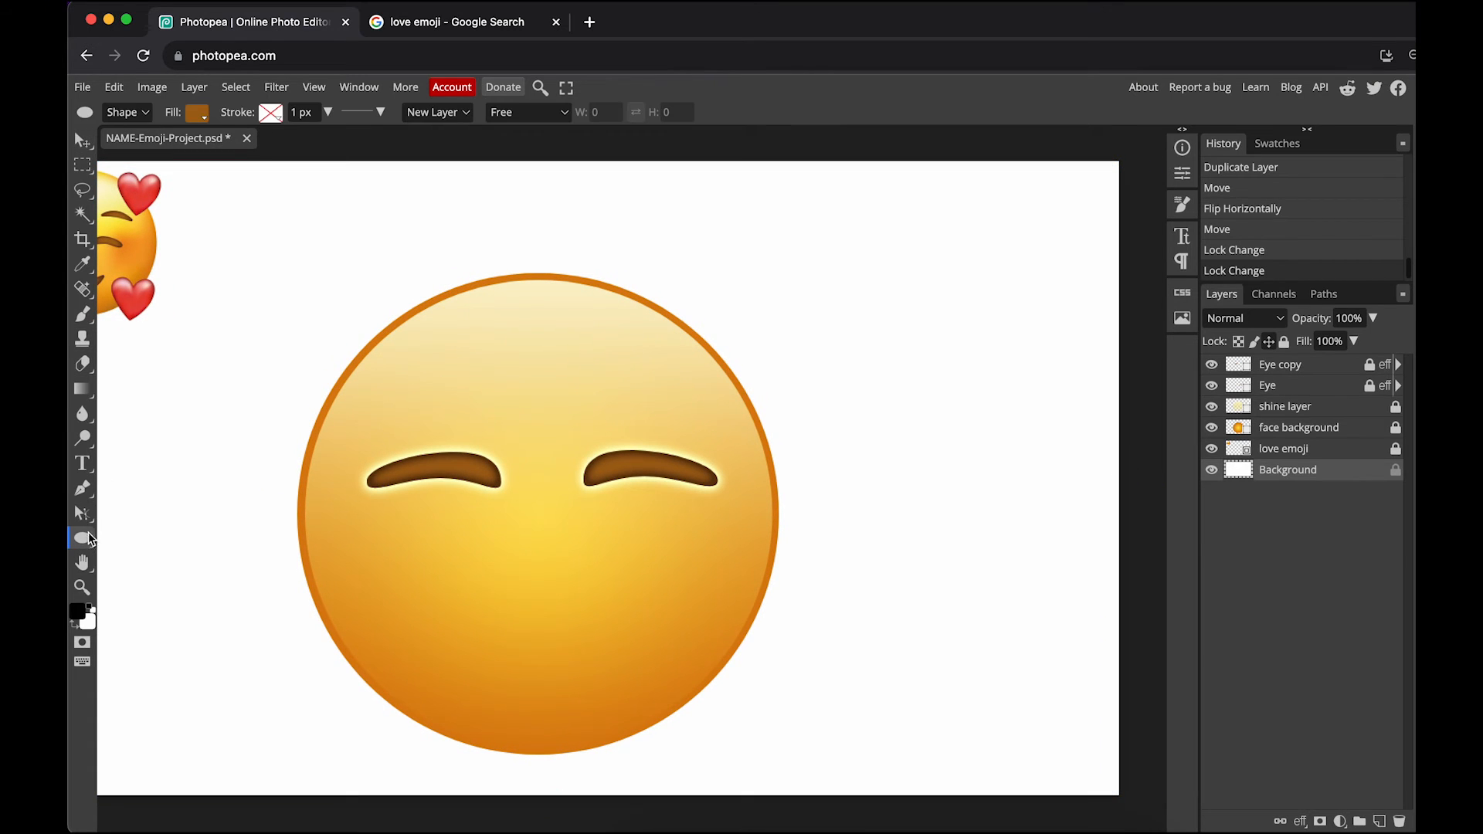
pyautogui.moveTo(815, 541); pyautogui.dragTo(1034, 662)
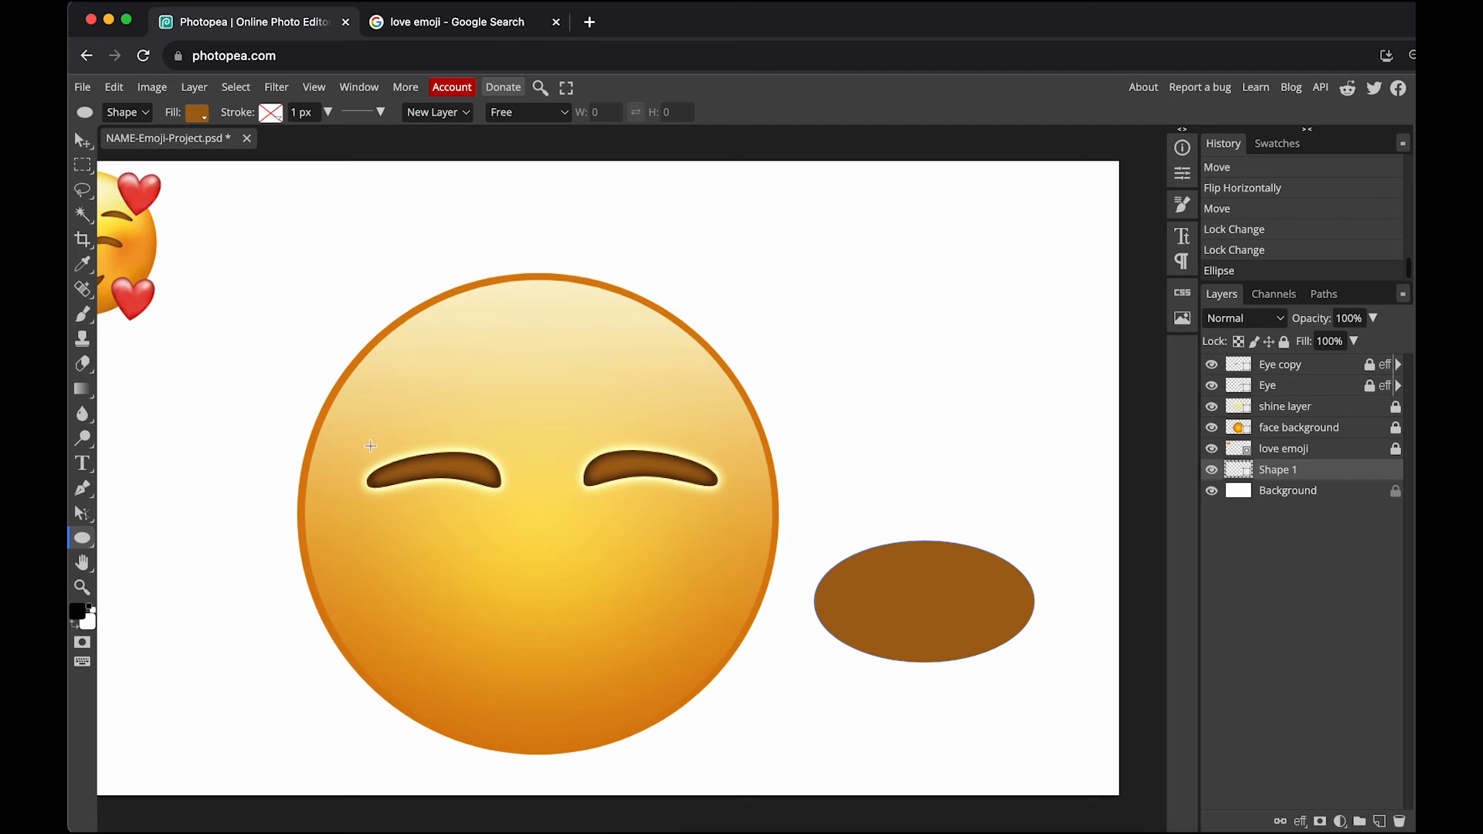
# Reshape the new ellipse into a smile by pulling its top and bottom anchor points down with Direct Select
pyautogui.rightClick(87, 518)
pyautogui.click(132, 513)
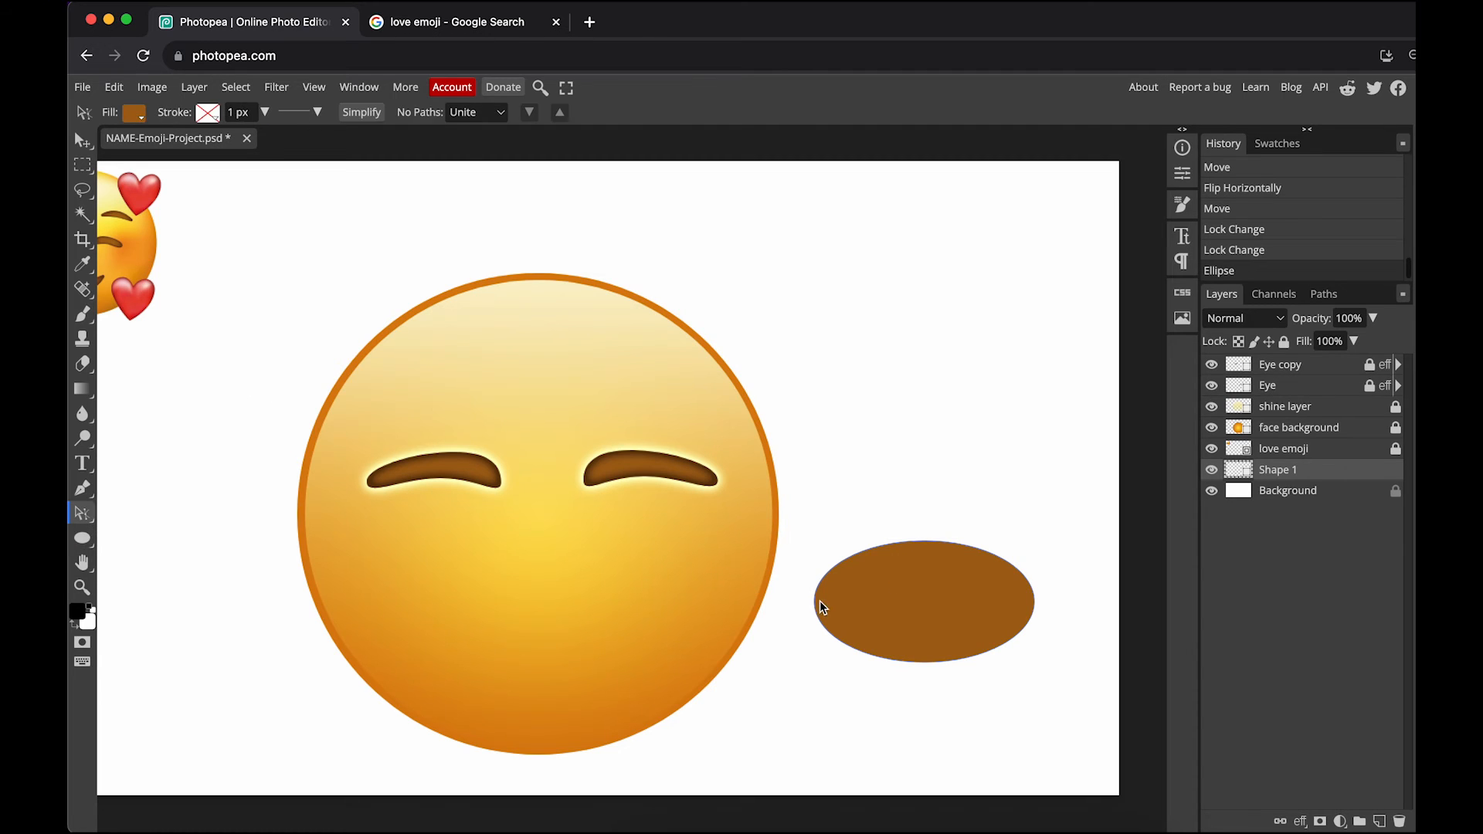
pyautogui.click(871, 606)
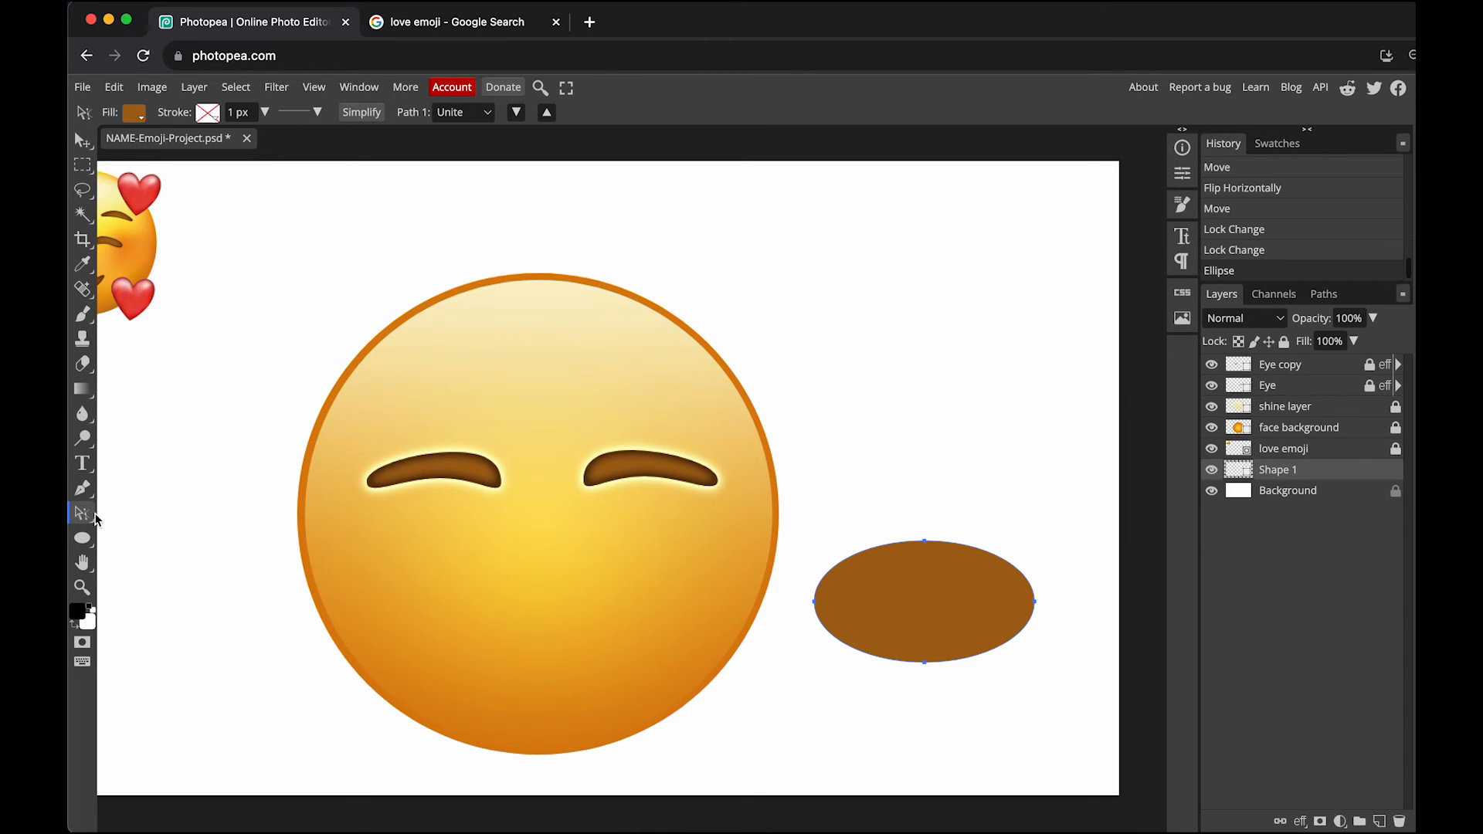
pyautogui.rightClick(99, 522)
pyautogui.click(116, 535)
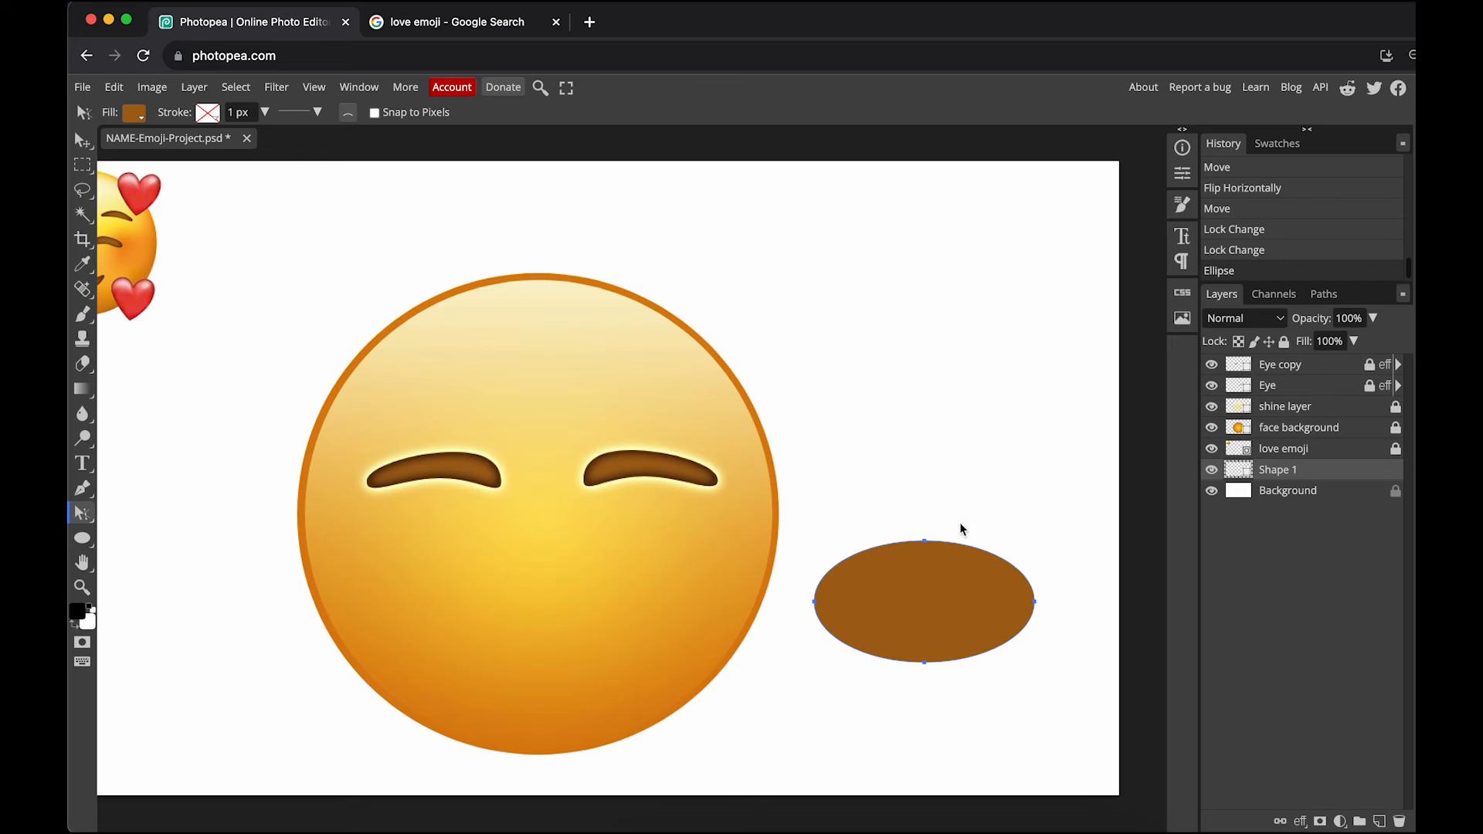
pyautogui.moveTo(925, 541); pyautogui.dragTo(926, 680)
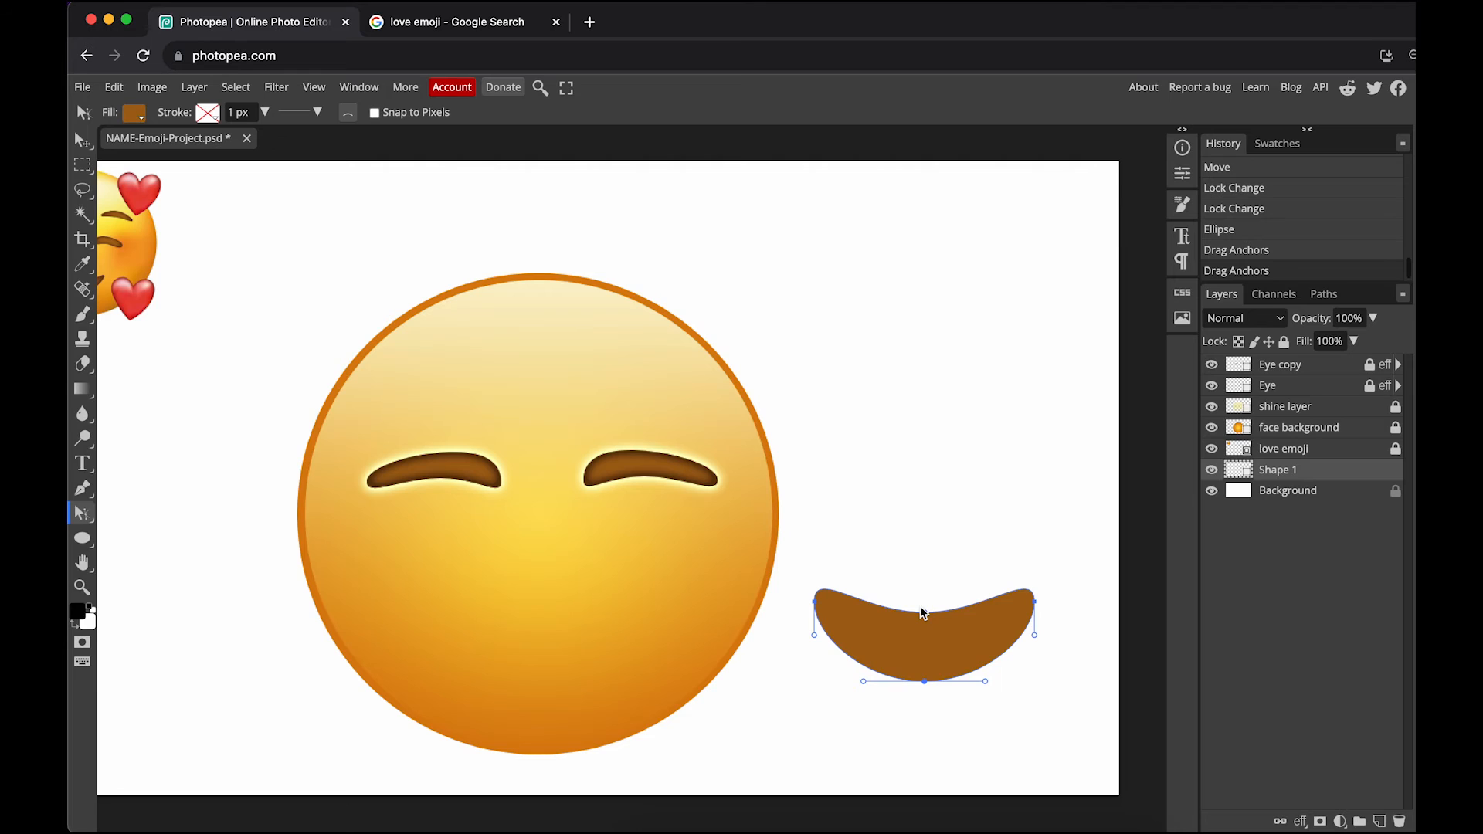
# Rename the smile shape's layer as mouth
pyautogui.click(1280, 471)
pyautogui.doubleClick(1280, 471)
pyautogui.write('mouth')
pyautogui.press('Return')
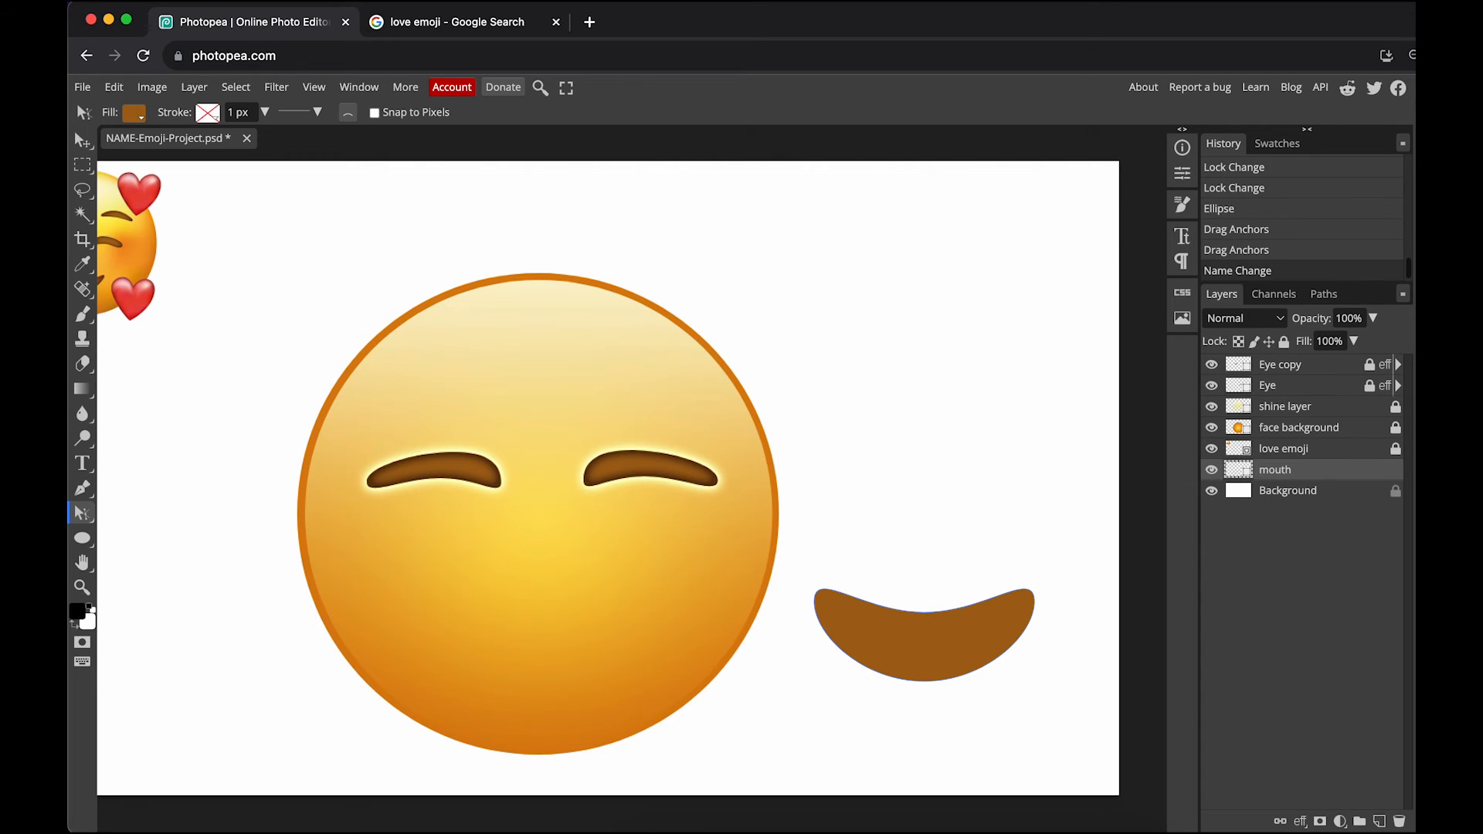
# Bring the mouth layer to the top of the layer stack and center the mouth on the face below the eyes
pyautogui.click(81, 140)
pyautogui.moveTo(1297, 472); pyautogui.dragTo(1295, 364)
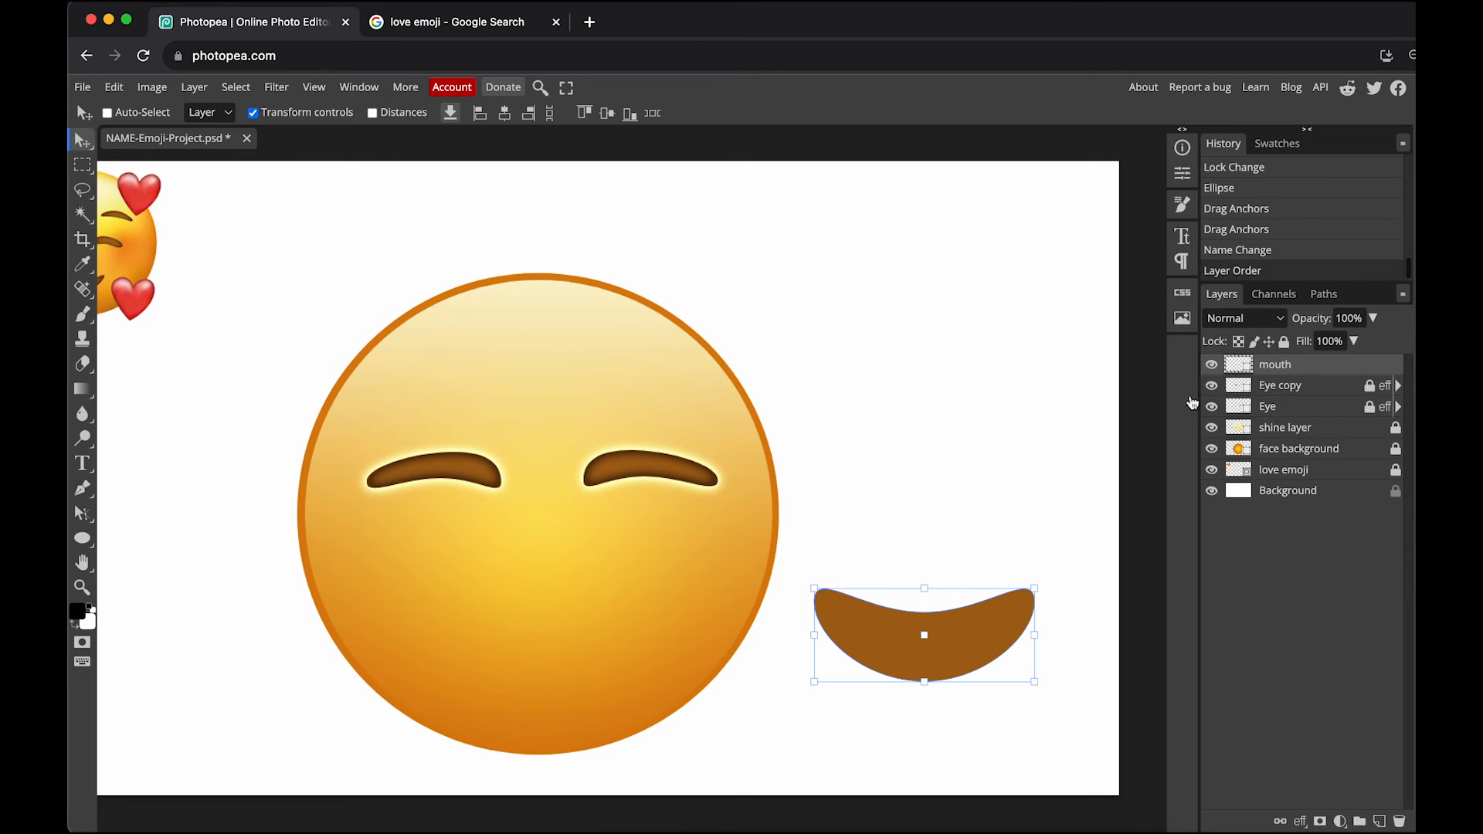
pyautogui.moveTo(950, 670); pyautogui.dragTo(577, 658)
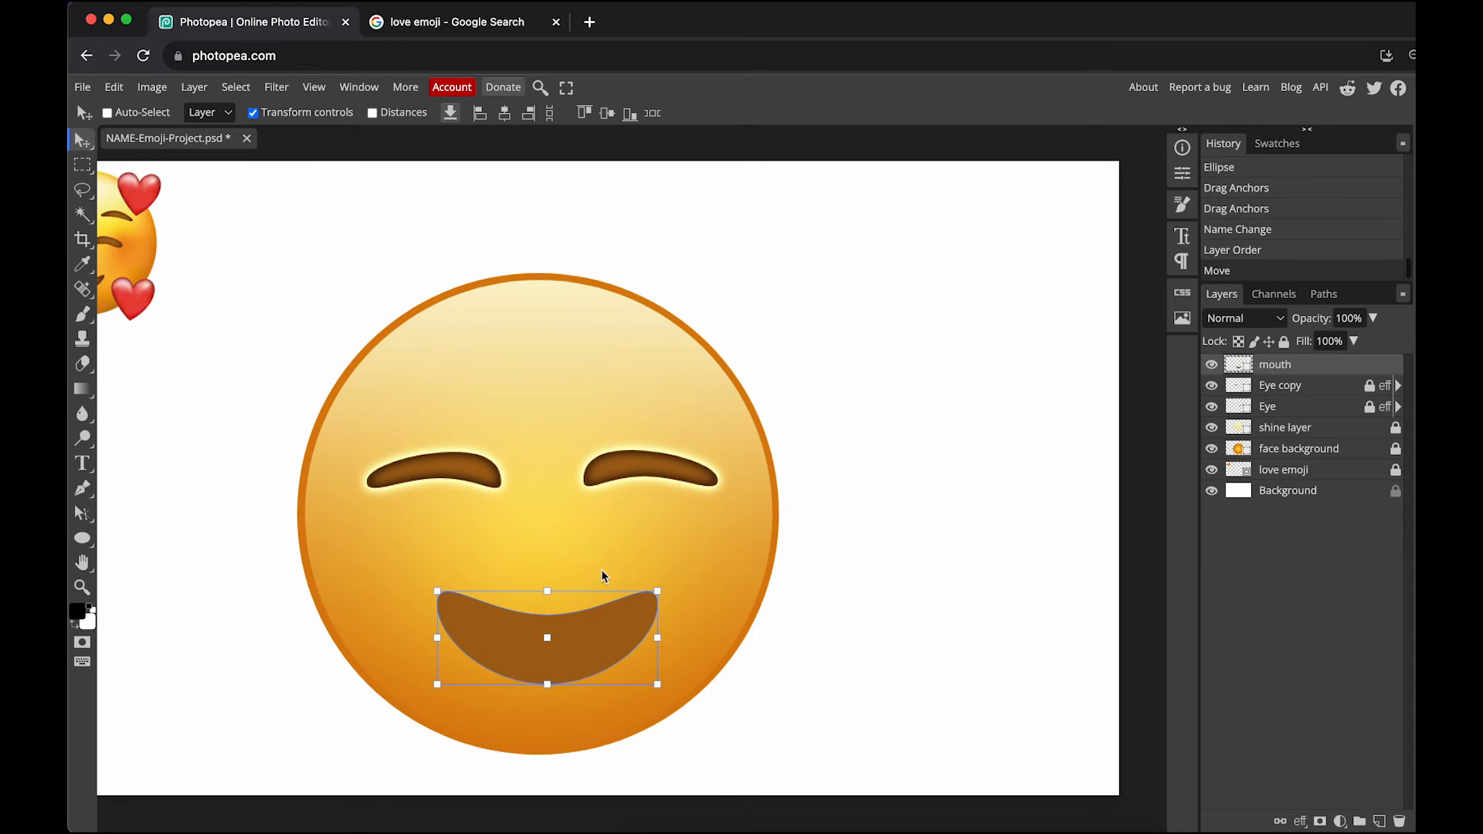
pyautogui.moveTo(628, 635); pyautogui.dragTo(623, 635)
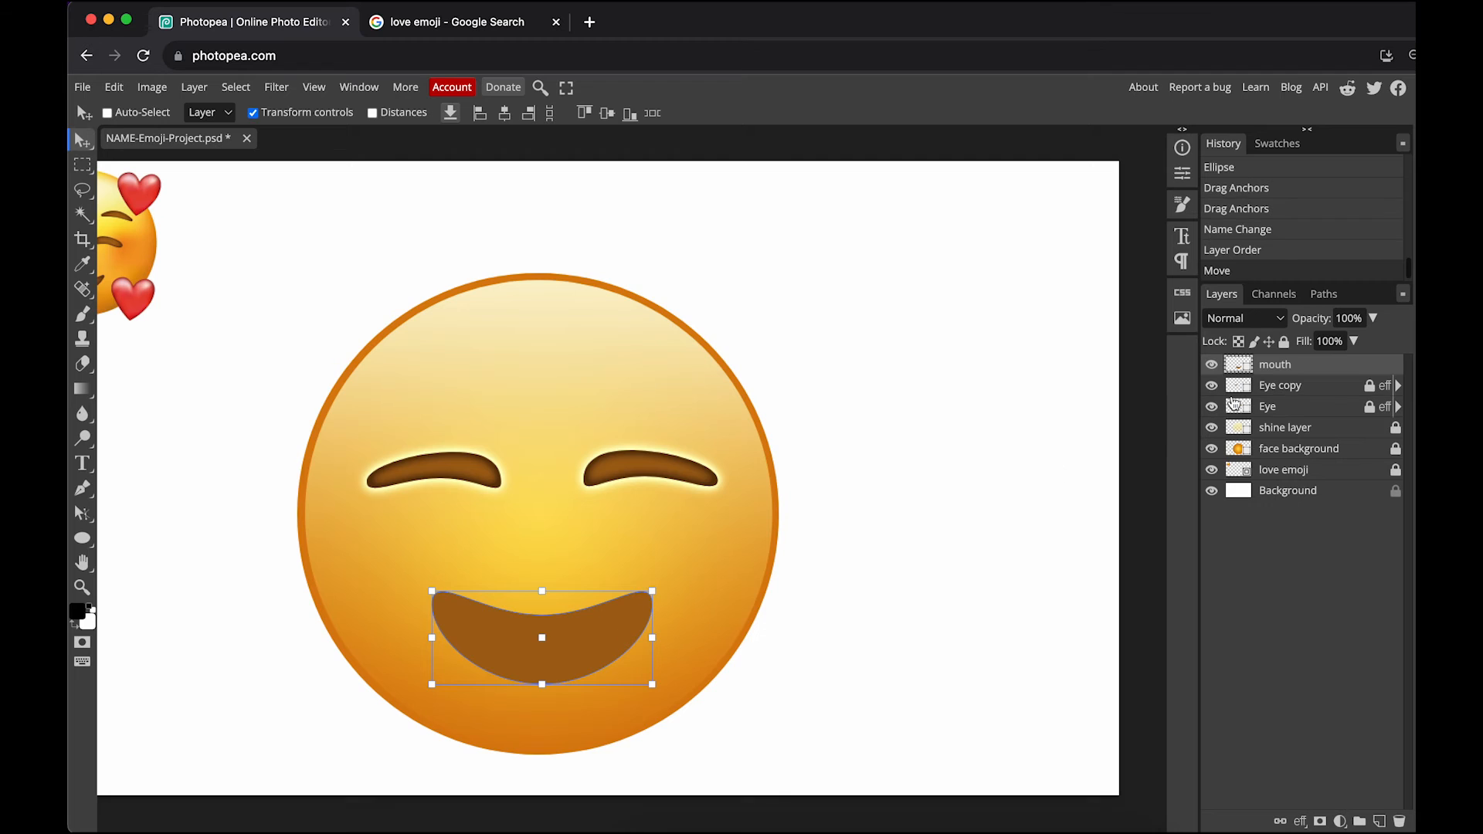
# Copy the layer style of the Eye layer
pyautogui.click(1287, 386)
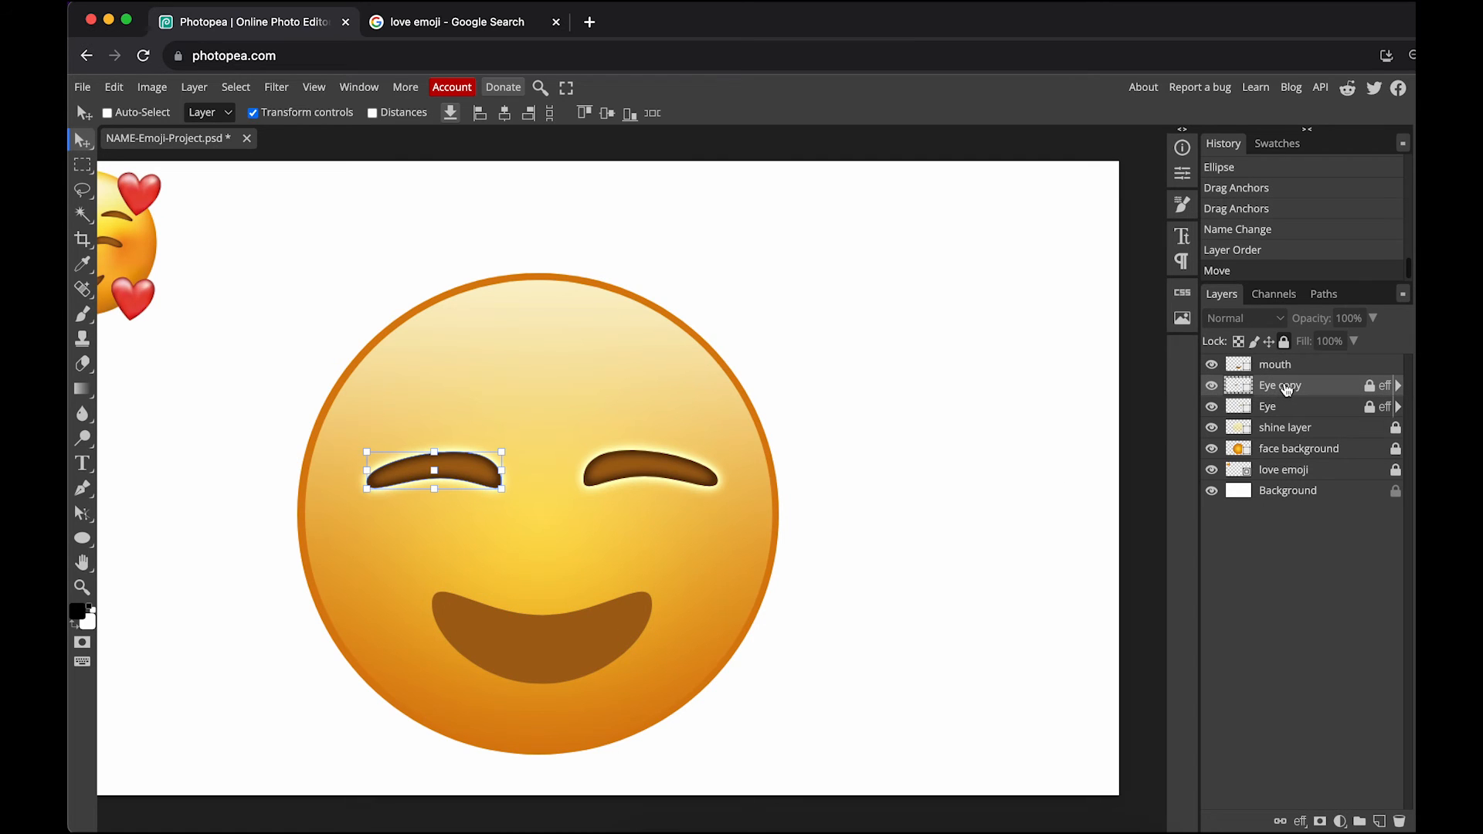
pyautogui.click(1285, 406)
pyautogui.click(1285, 387)
pyautogui.rightClick(1289, 392)
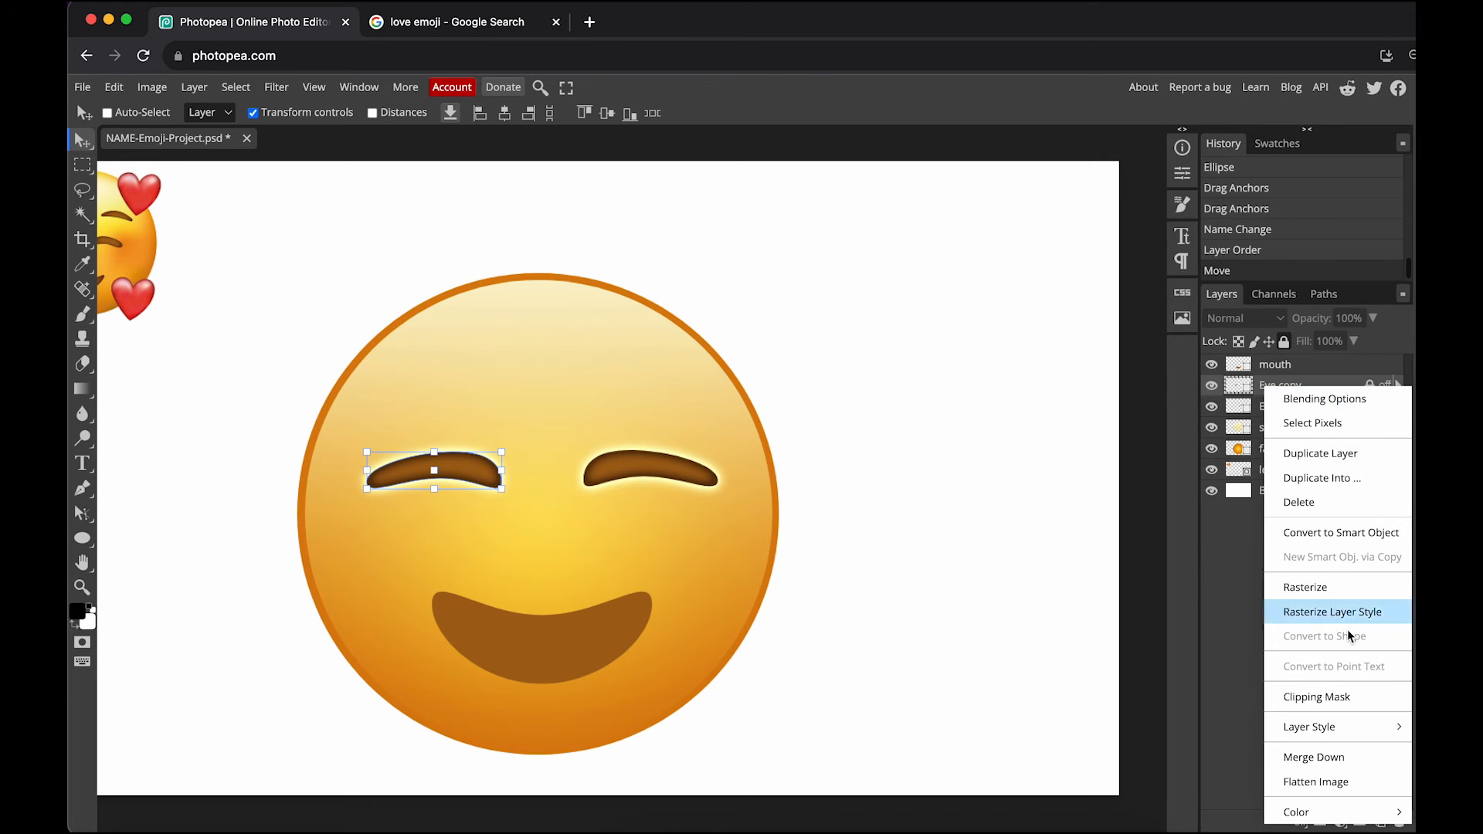
pyautogui.moveTo(1360, 726)
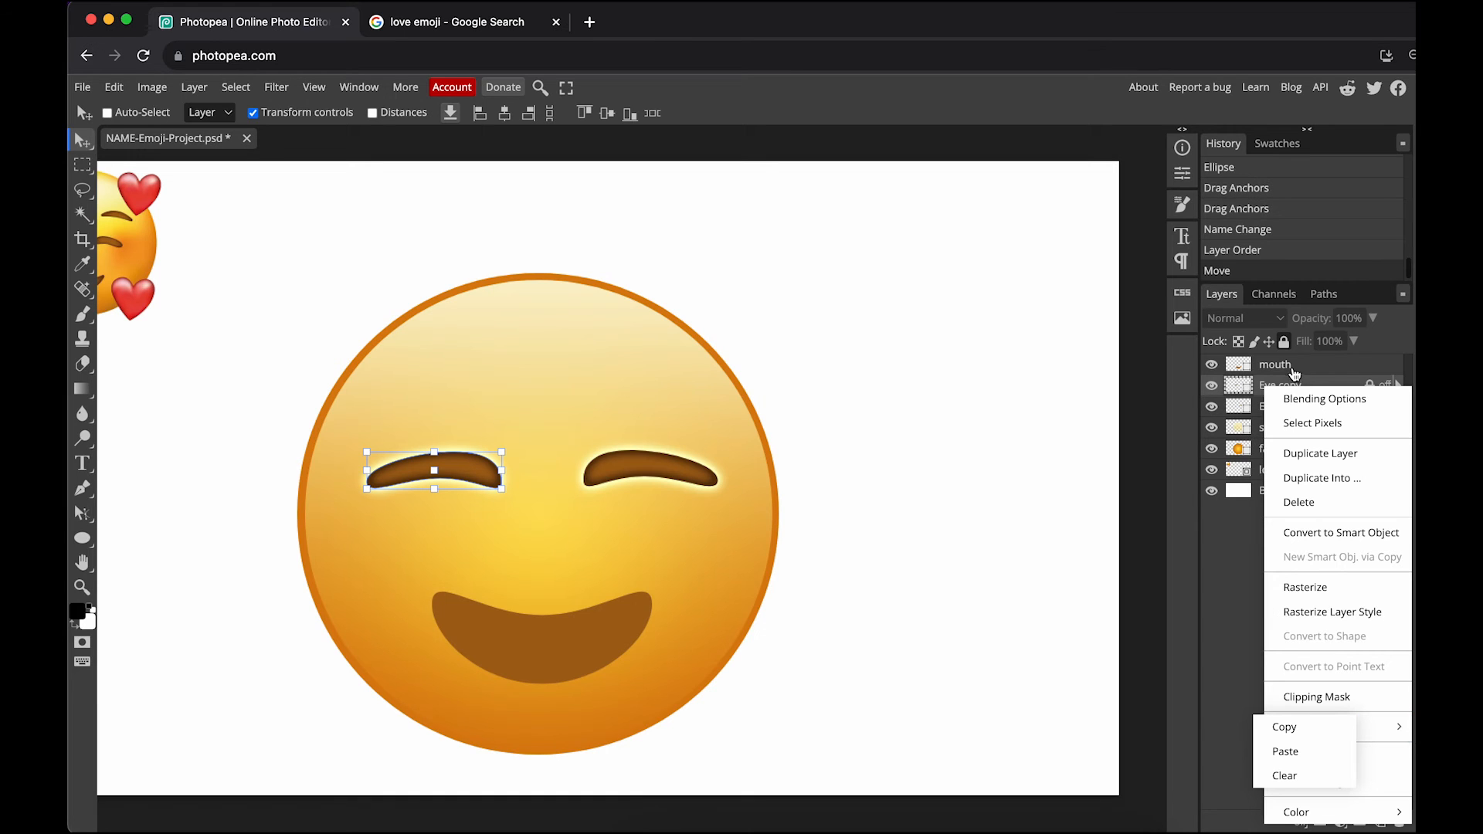
pyautogui.rightClick(1267, 415)
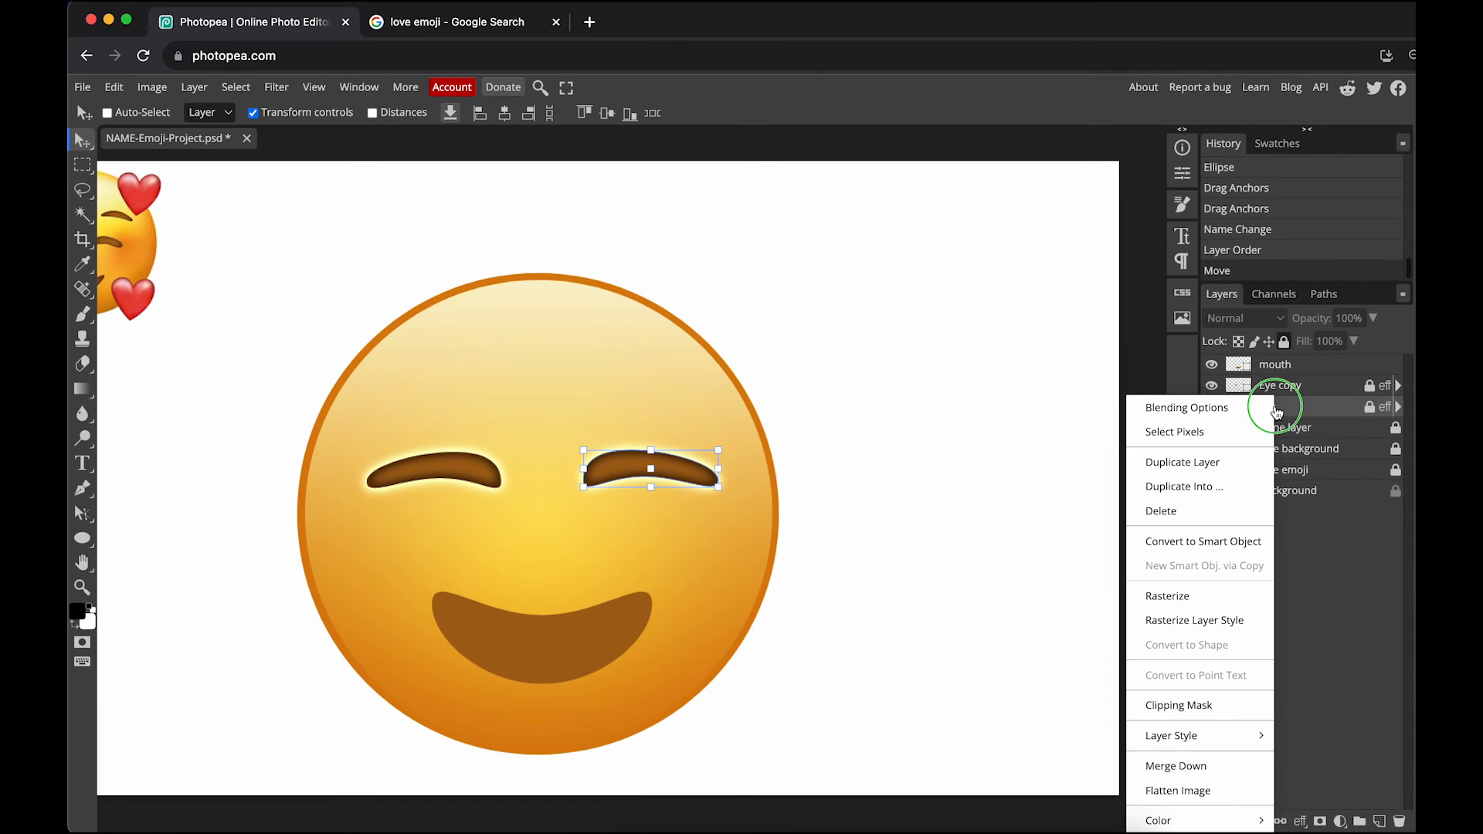
pyautogui.moveTo(1245, 741)
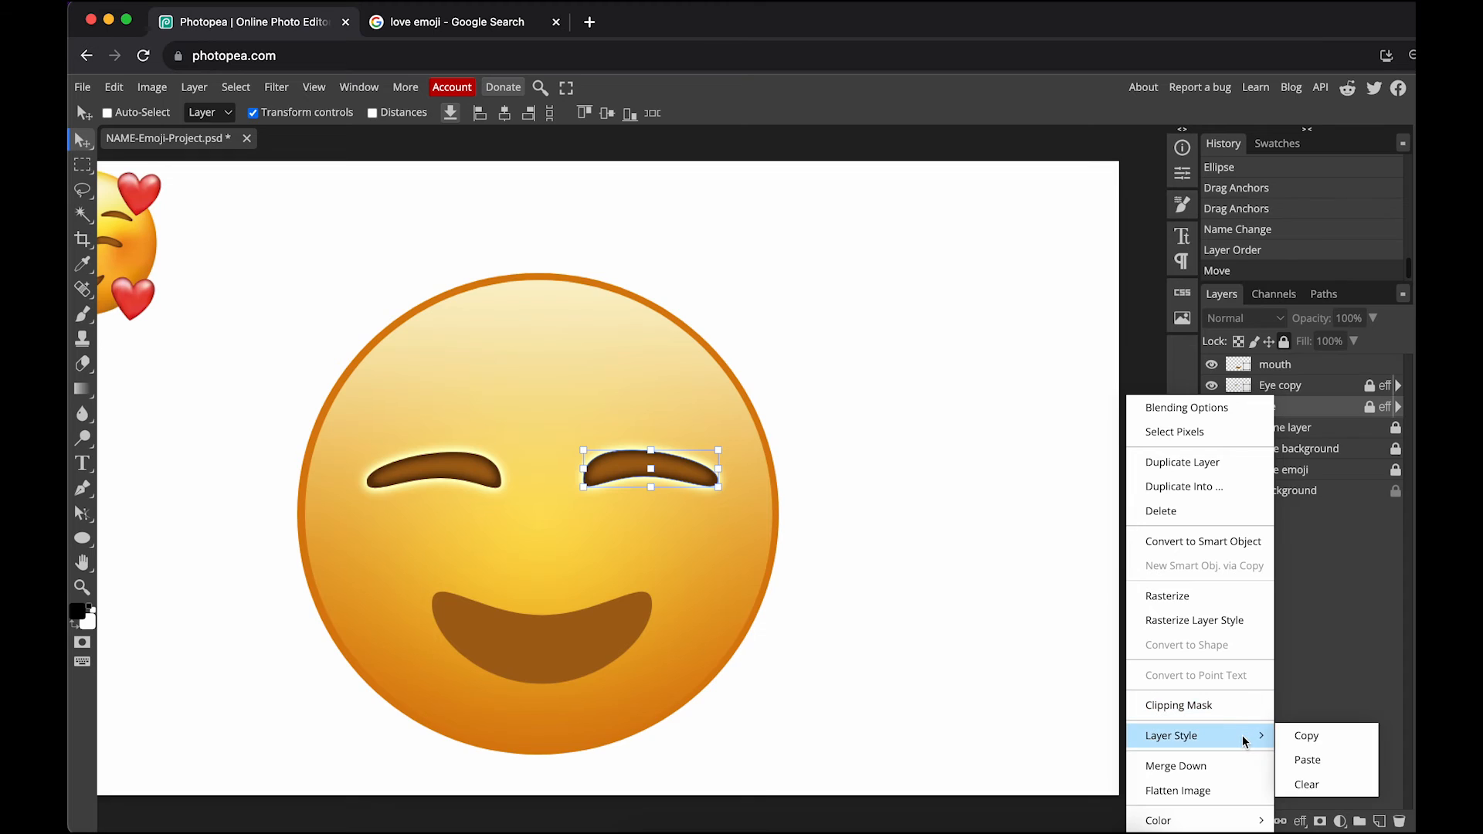
pyautogui.click(1297, 742)
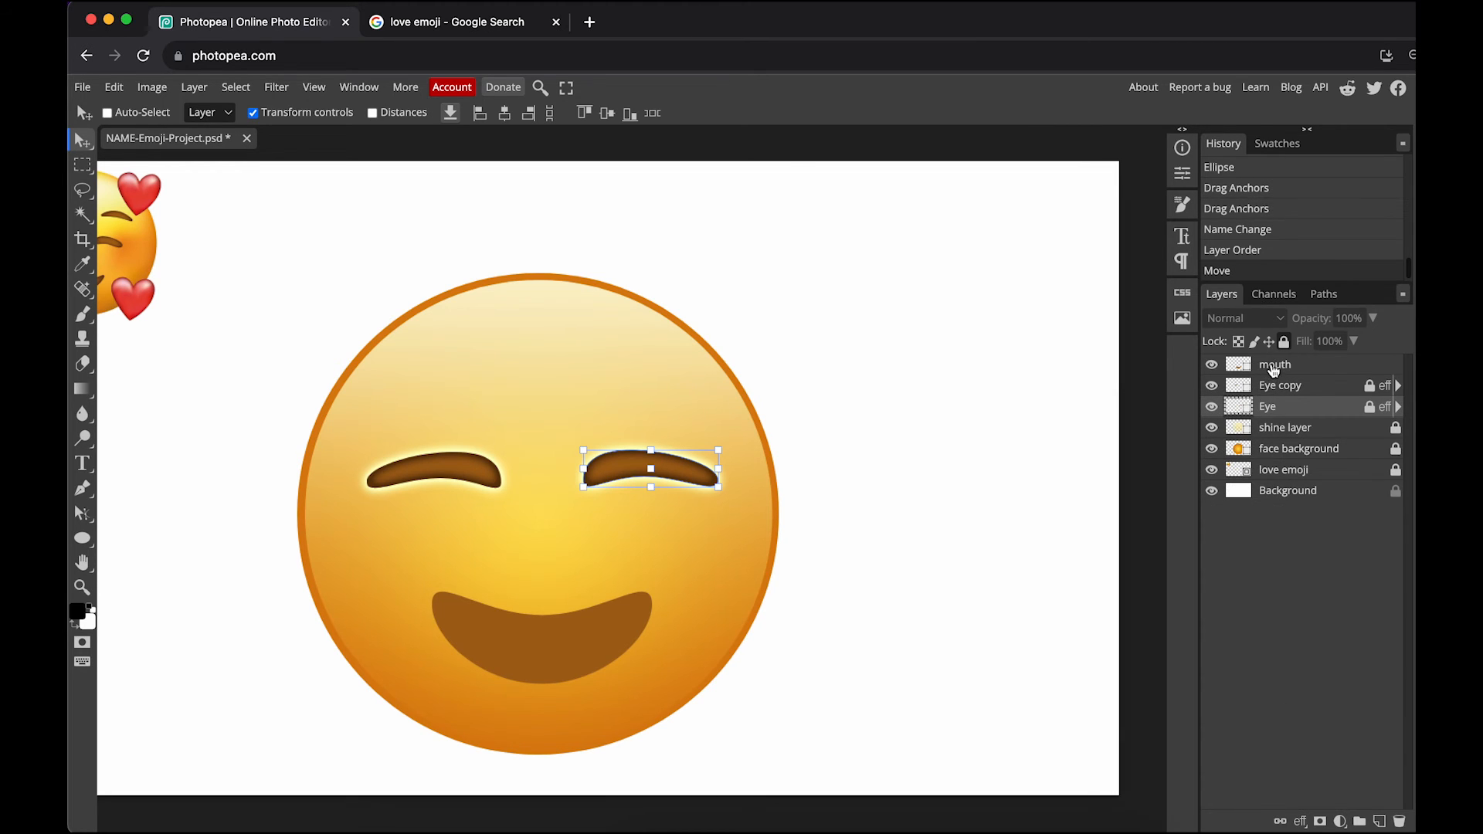
# Paste the copied layer style onto the mouth layer and lock that layer
pyautogui.click(1273, 366)
pyautogui.rightClick(1273, 366)
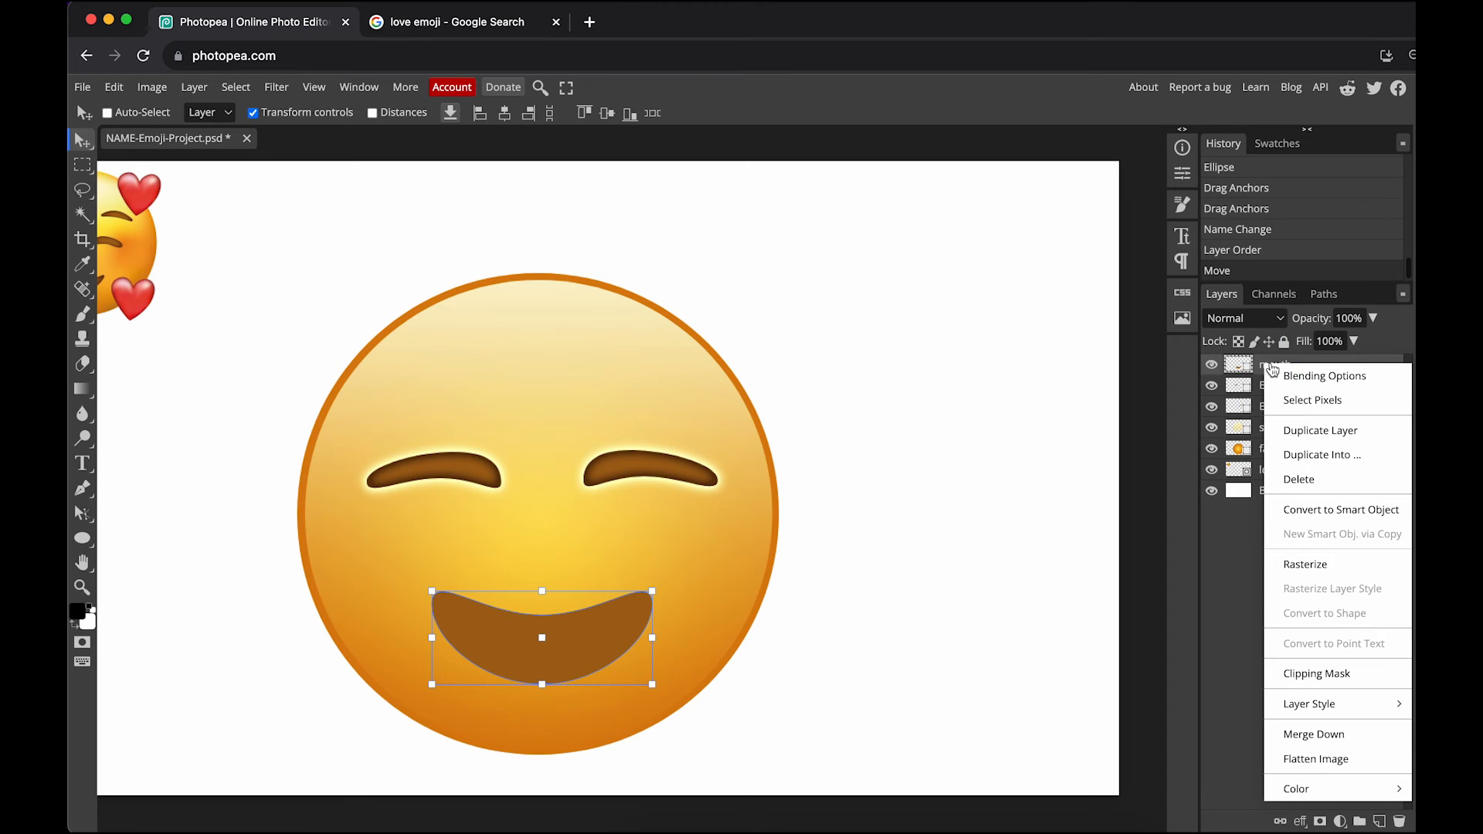
pyautogui.moveTo(1367, 699)
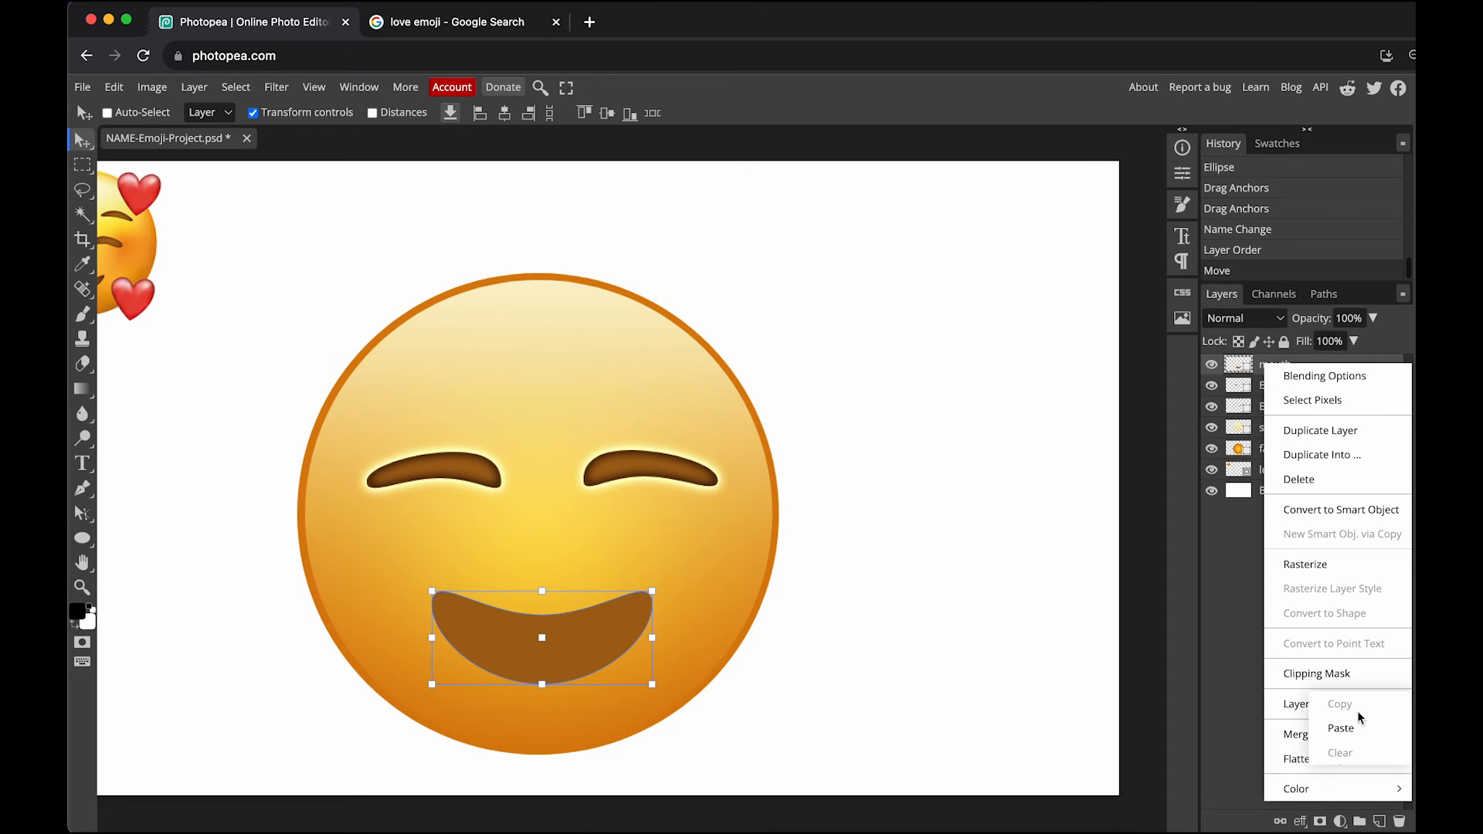
pyautogui.click(1347, 727)
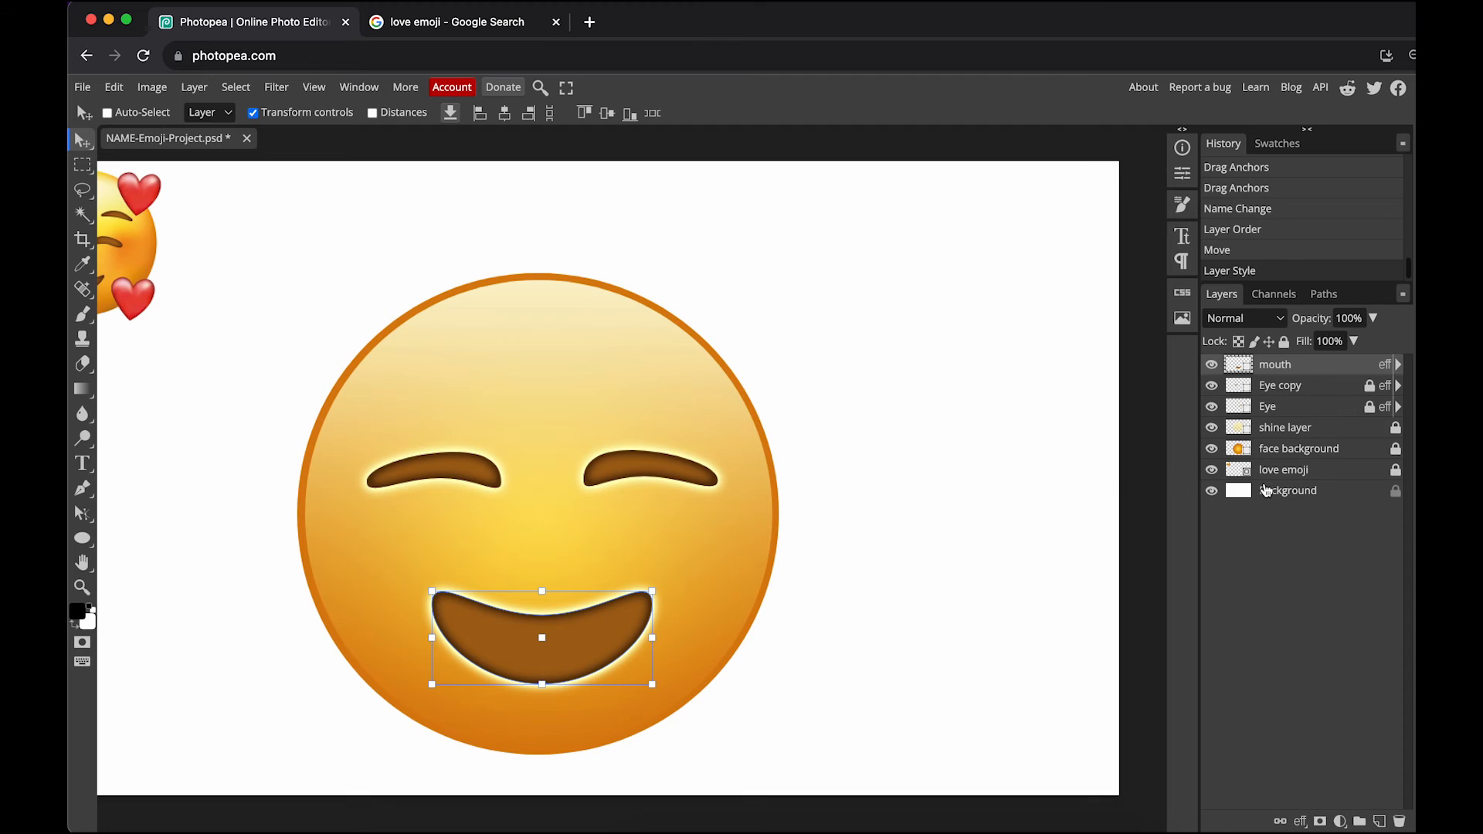
pyautogui.click(1284, 341)
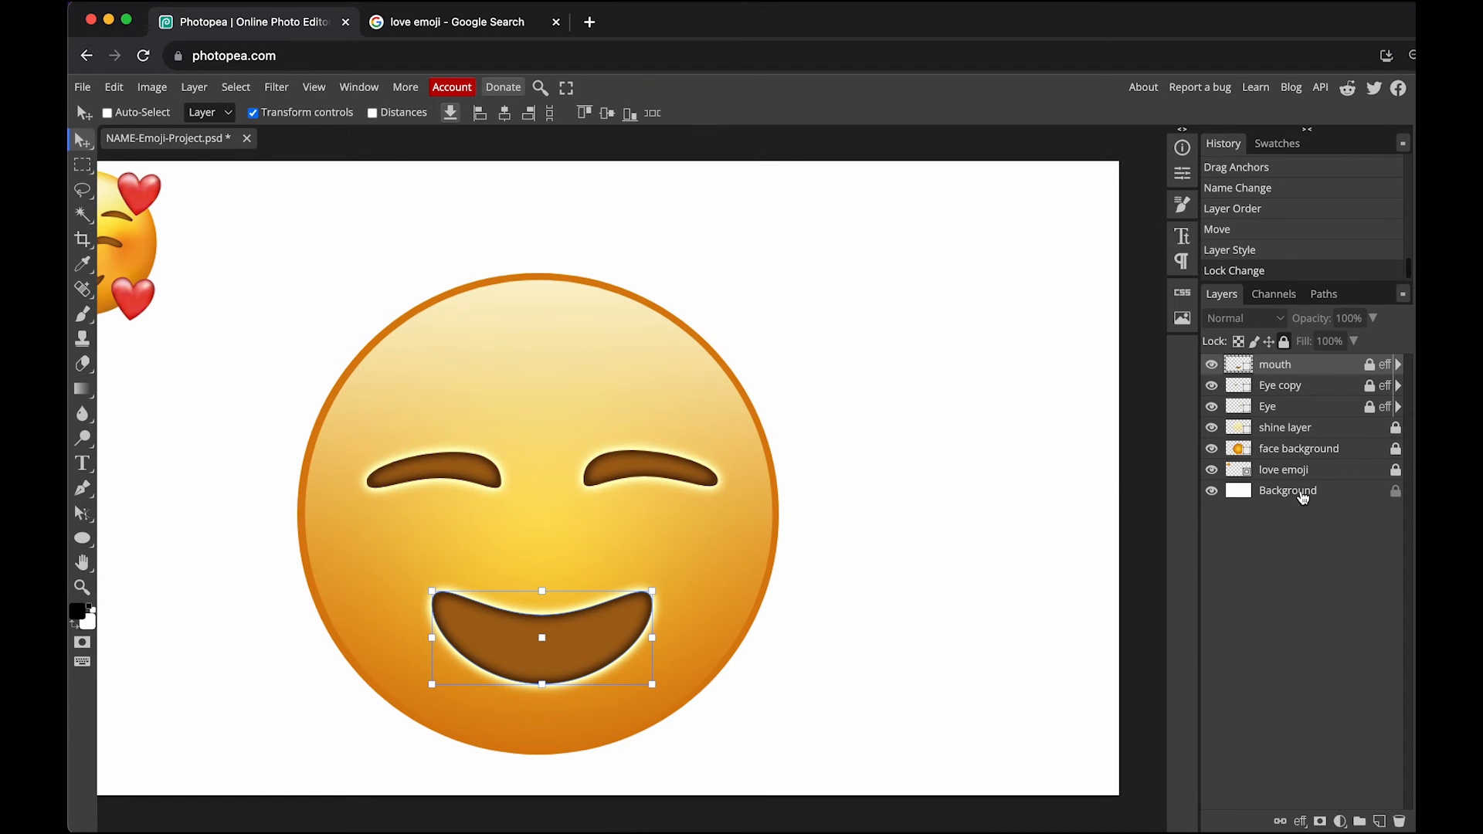
# Draw a small flat brown ellipse on a new layer just above the Background, on the blank canvas right of the face
pyautogui.click(1303, 497)
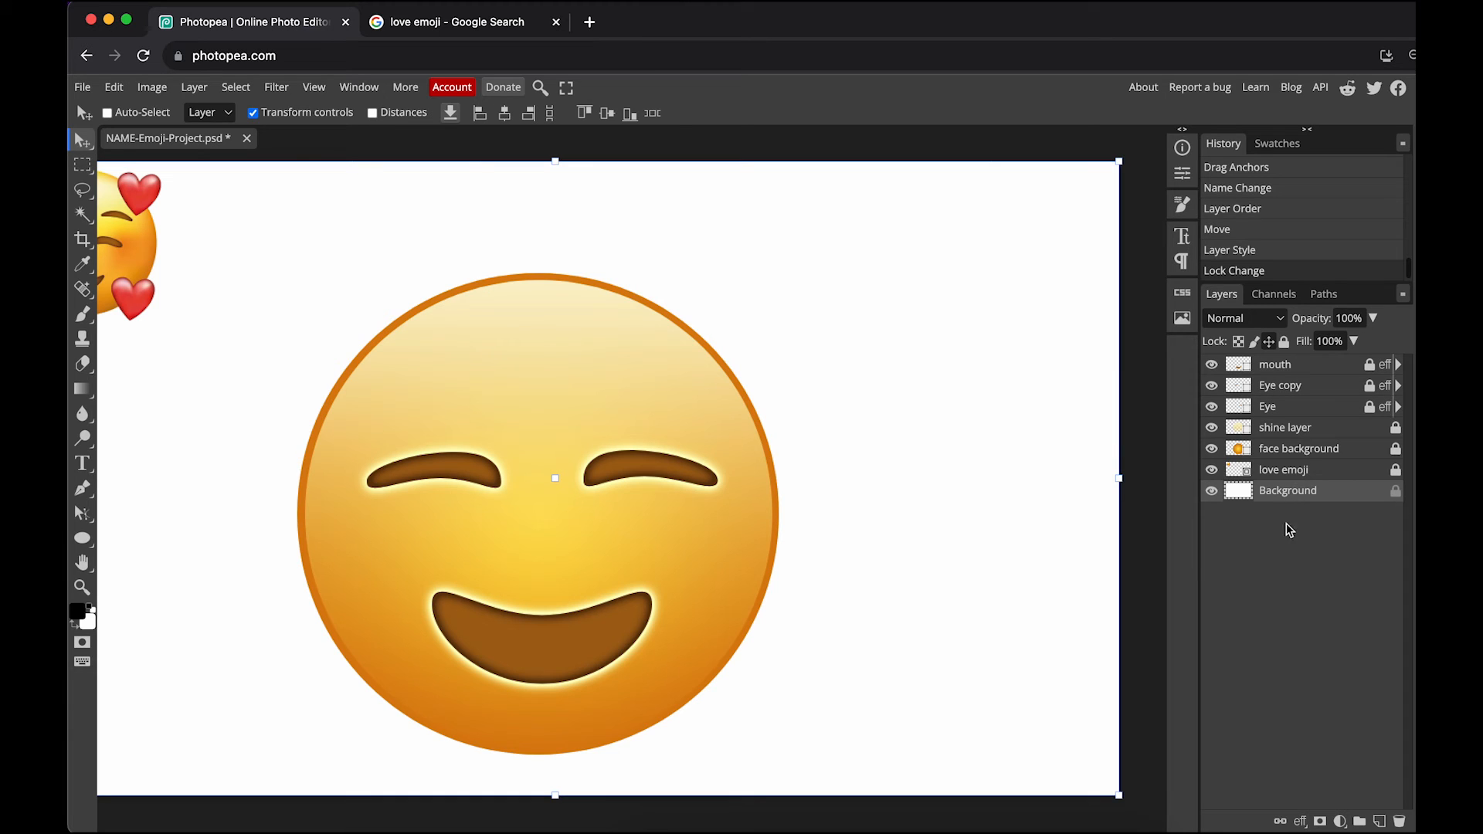
pyautogui.click(91, 538)
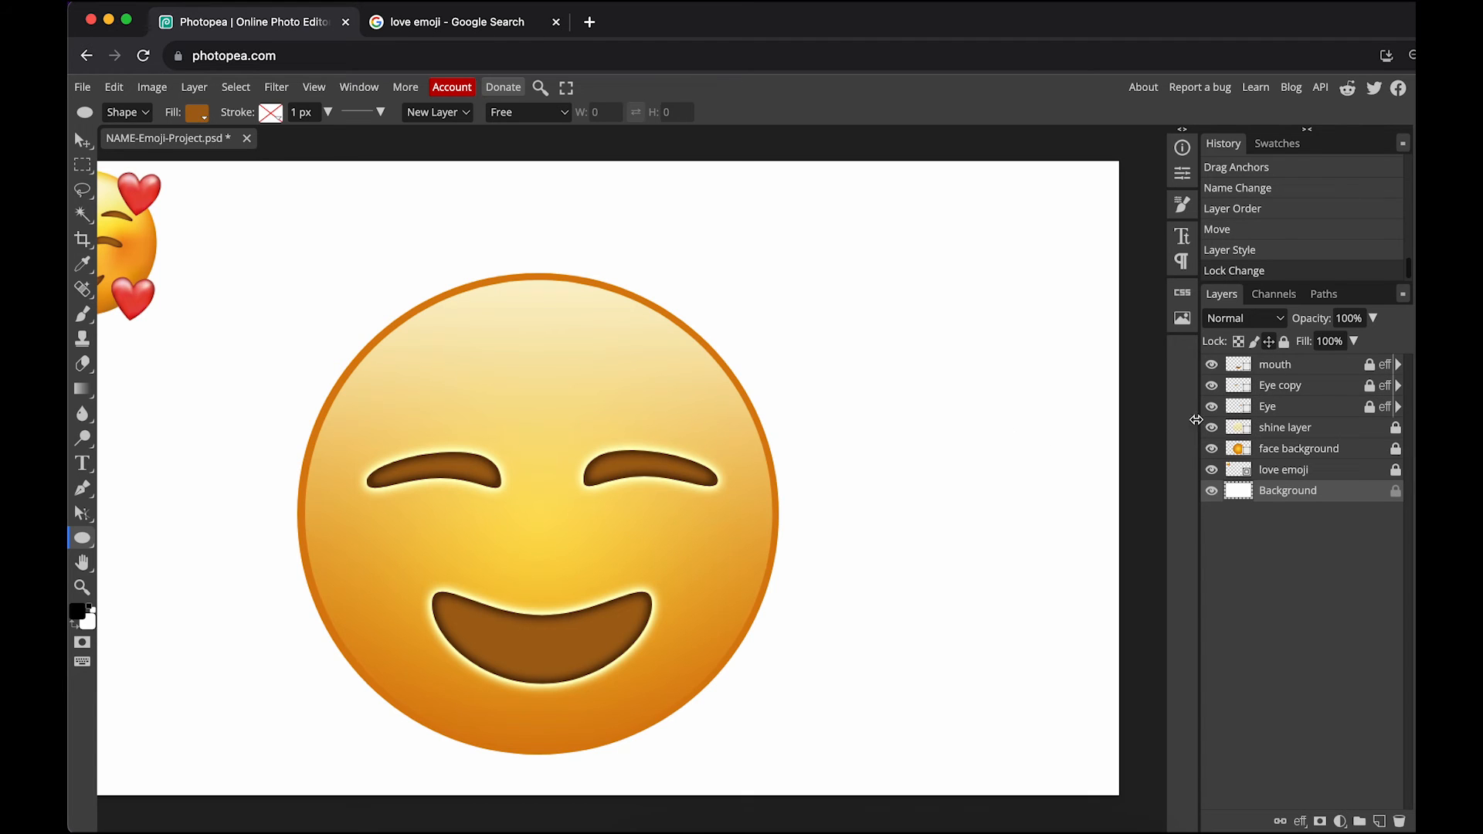
pyautogui.moveTo(851, 411); pyautogui.dragTo(991, 469)
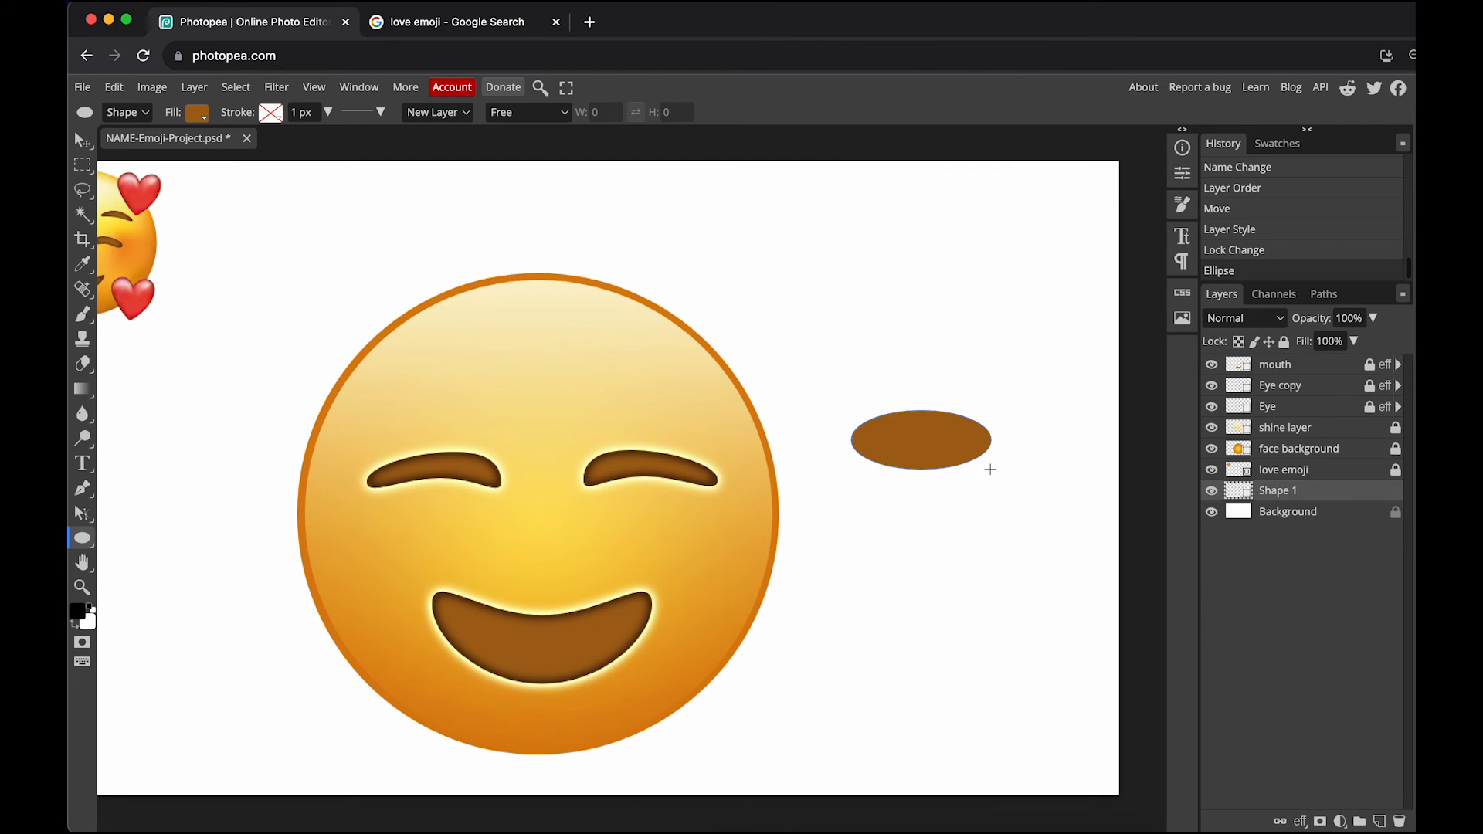
# Bend the small ellipse into an arched eyebrow by moving its top anchor slightly and pulling its bottom anchor up with Direct Select
pyautogui.rightClick(85, 513)
pyautogui.click(143, 513)
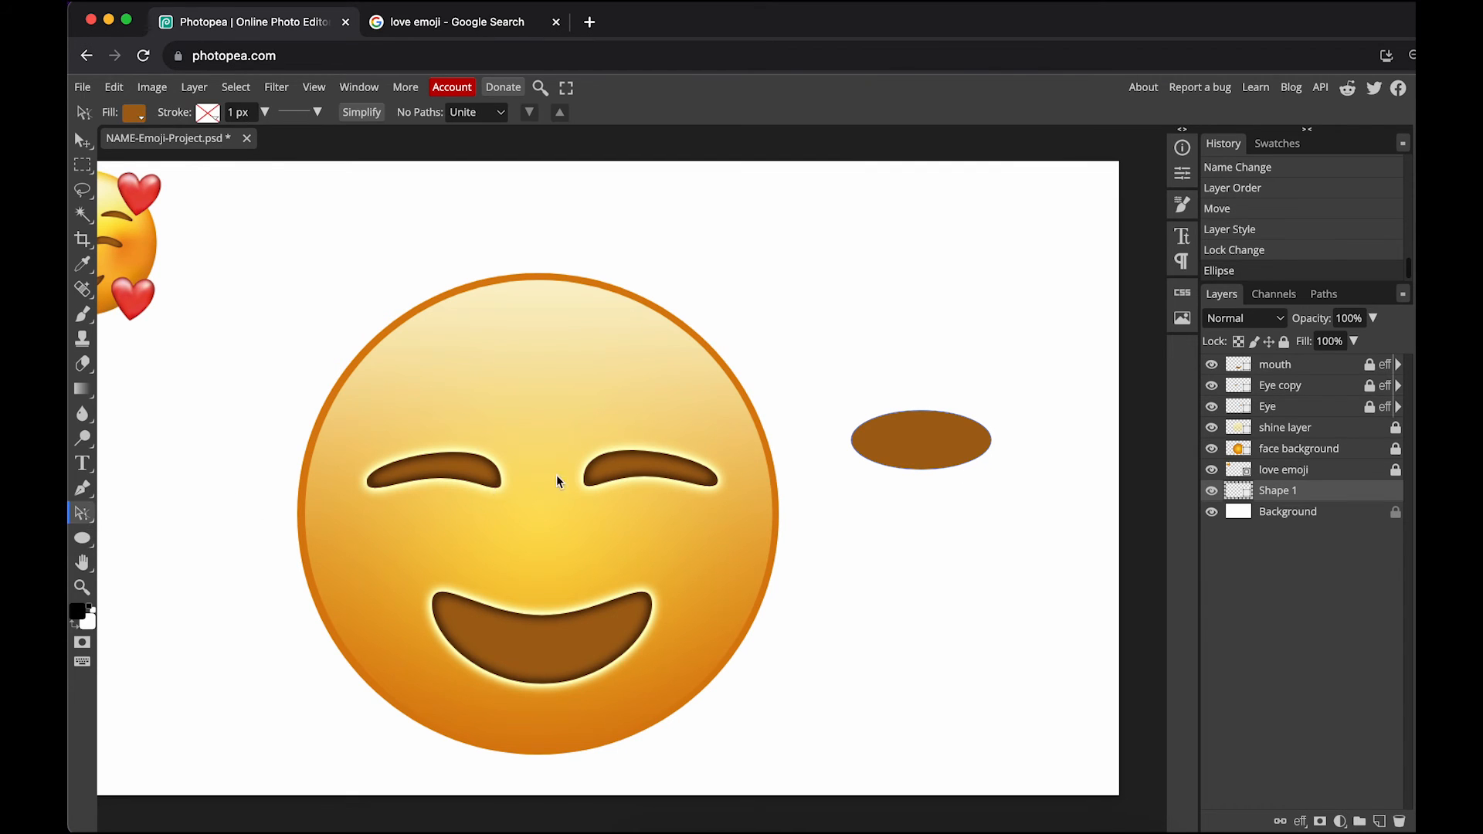
pyautogui.click(944, 456)
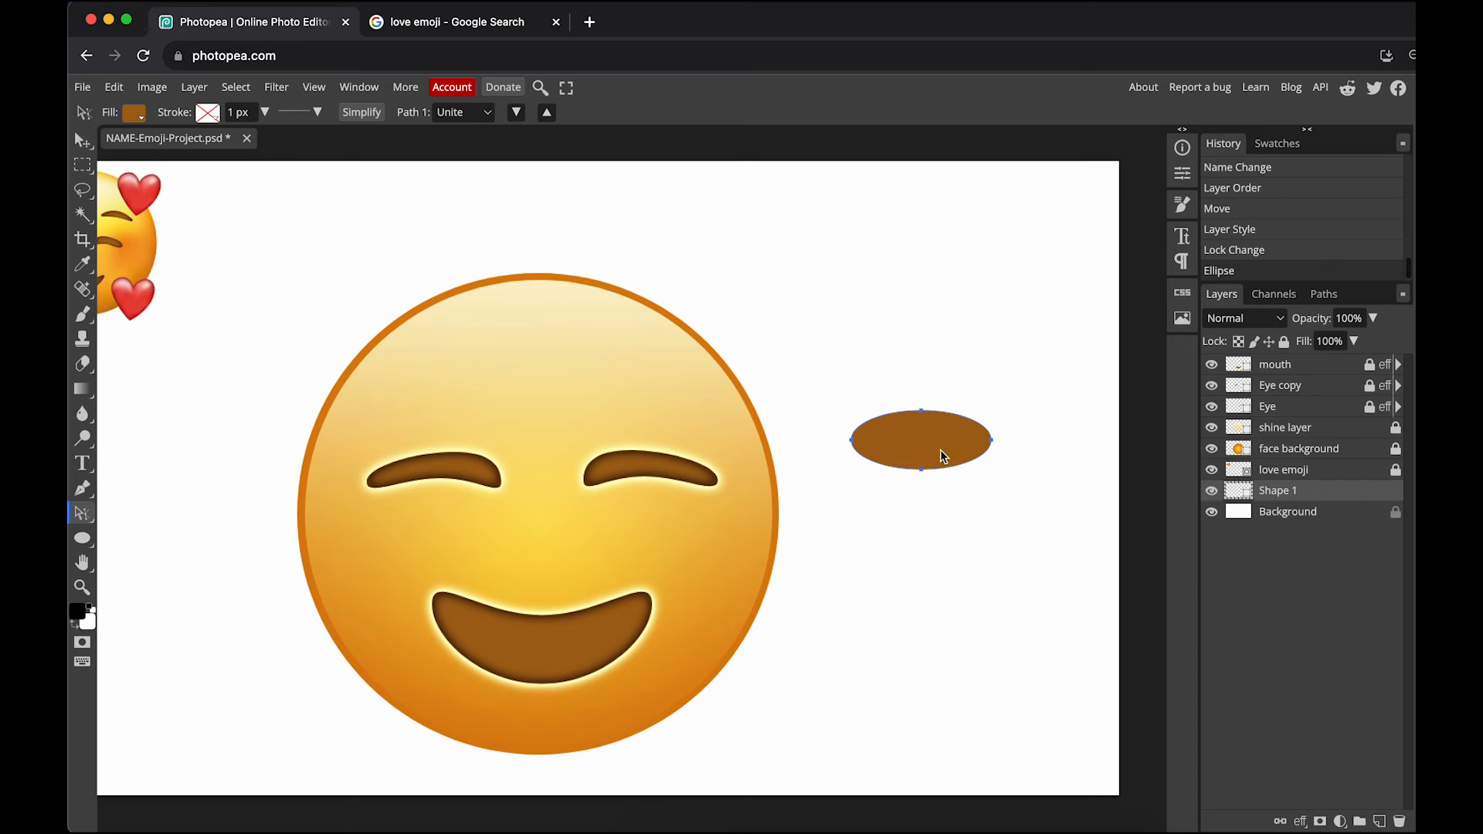
pyautogui.rightClick(85, 513)
pyautogui.click(125, 537)
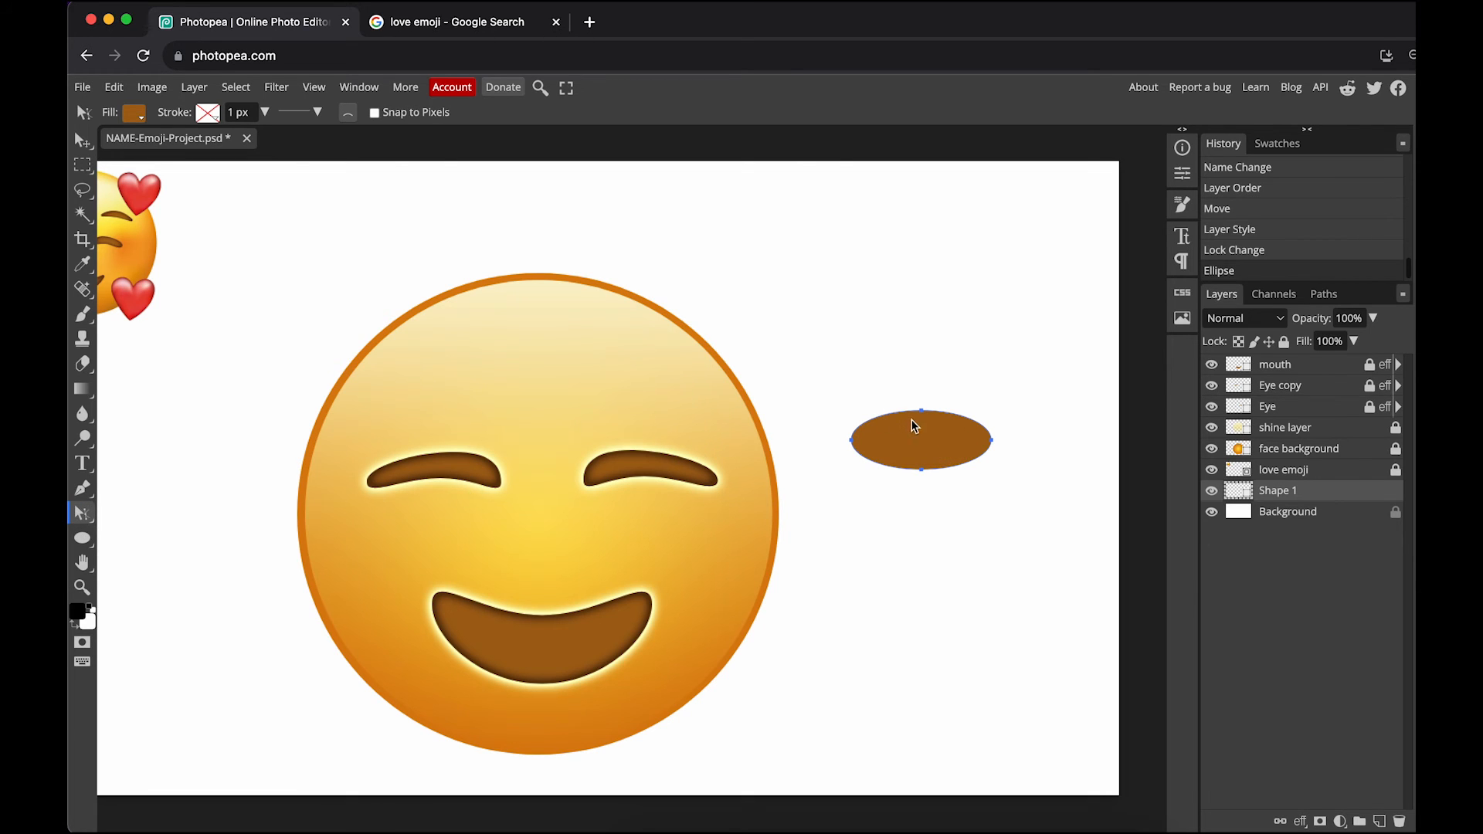
pyautogui.moveTo(922, 410); pyautogui.dragTo(899, 406)
pyautogui.moveTo(922, 470); pyautogui.dragTo(924, 434)
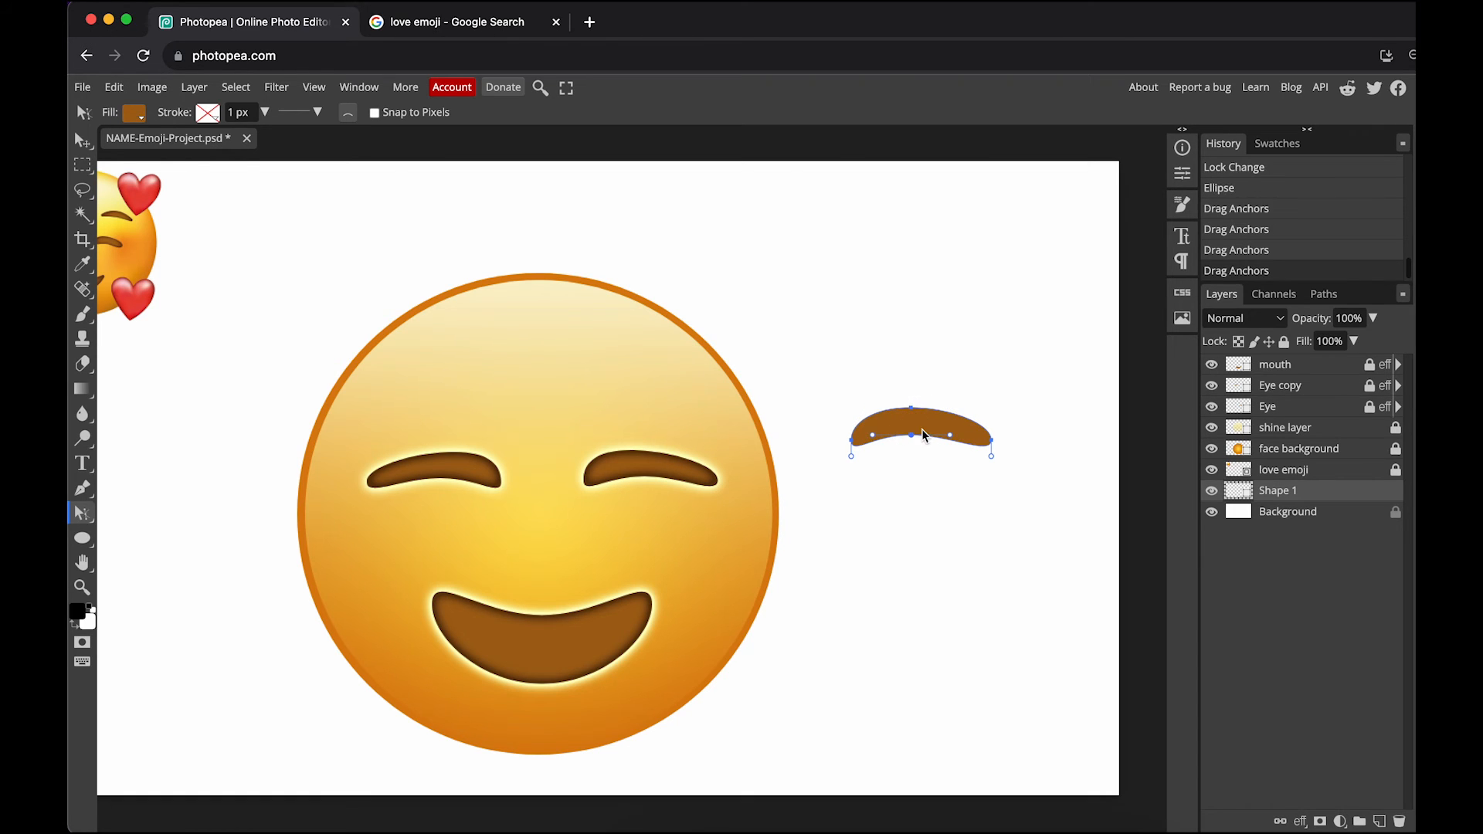
# Rename the arched shape's layer as eyebrow
pyautogui.doubleClick(1282, 492)
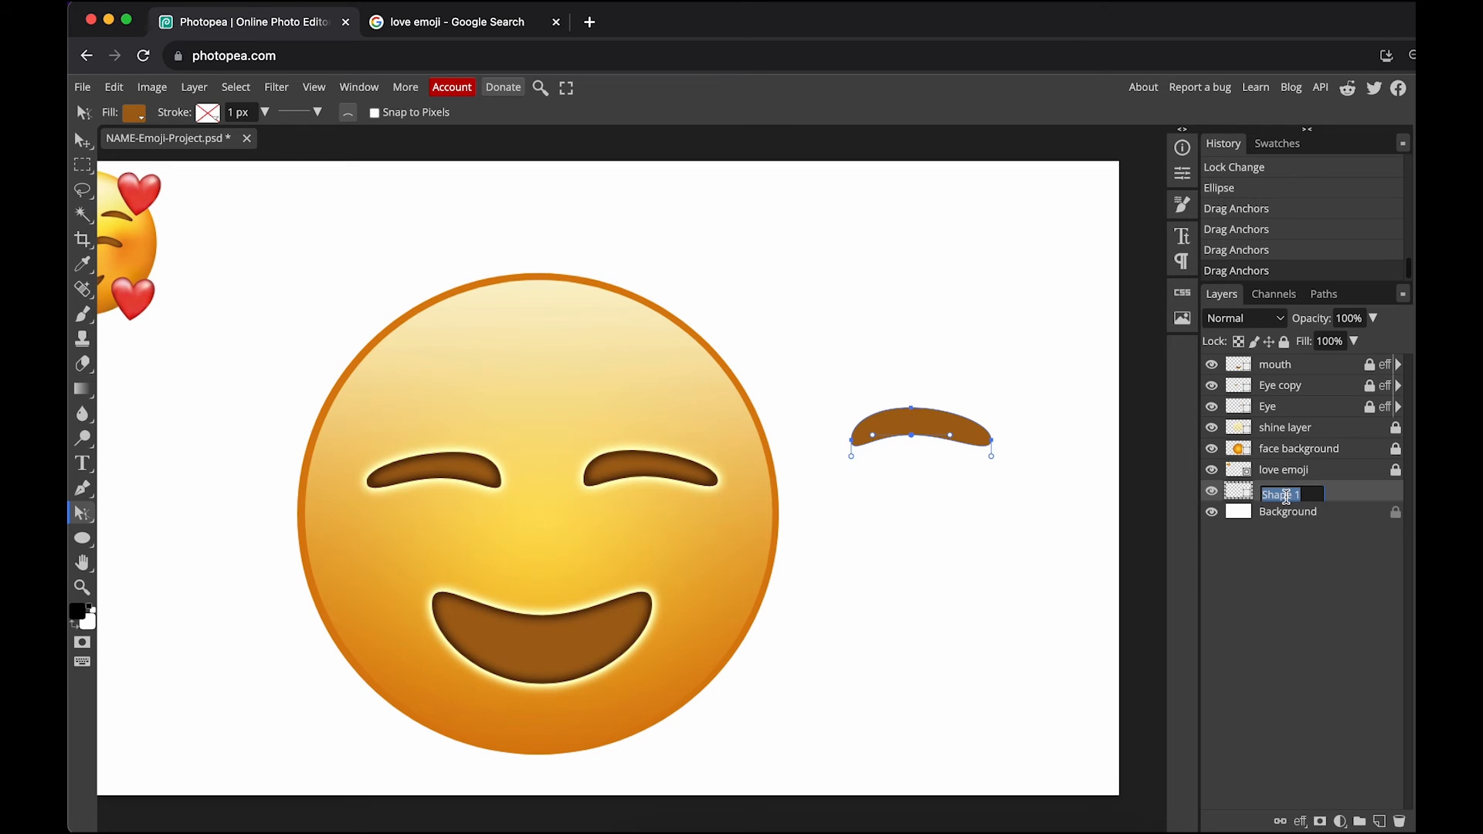
pyautogui.write('eyebrow')
pyautogui.press('Return')
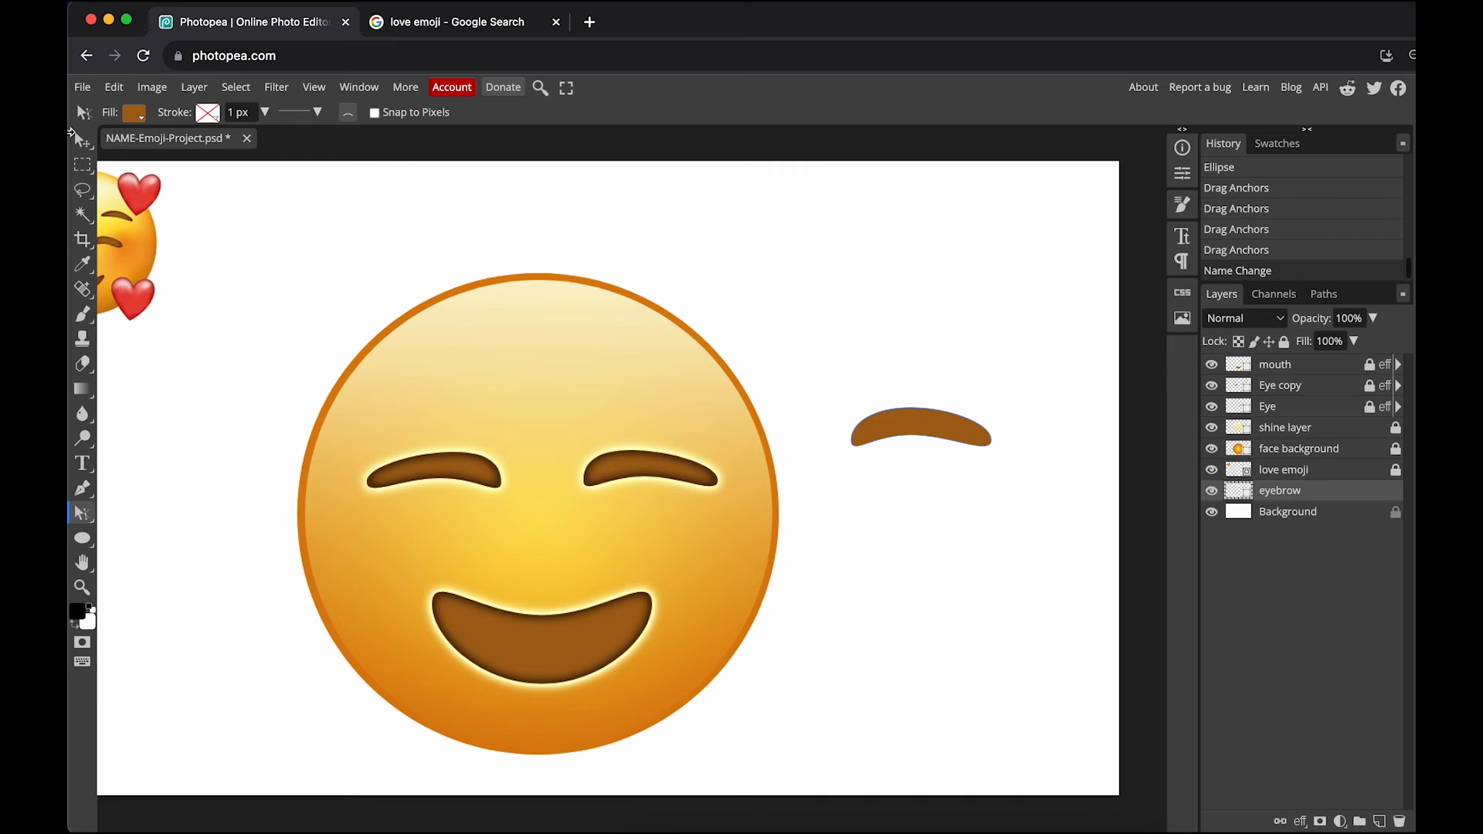
# Bring the eyebrow layer to the top of the stack, place it above the right eye and scale it to 85.5%
pyautogui.click(80, 140)
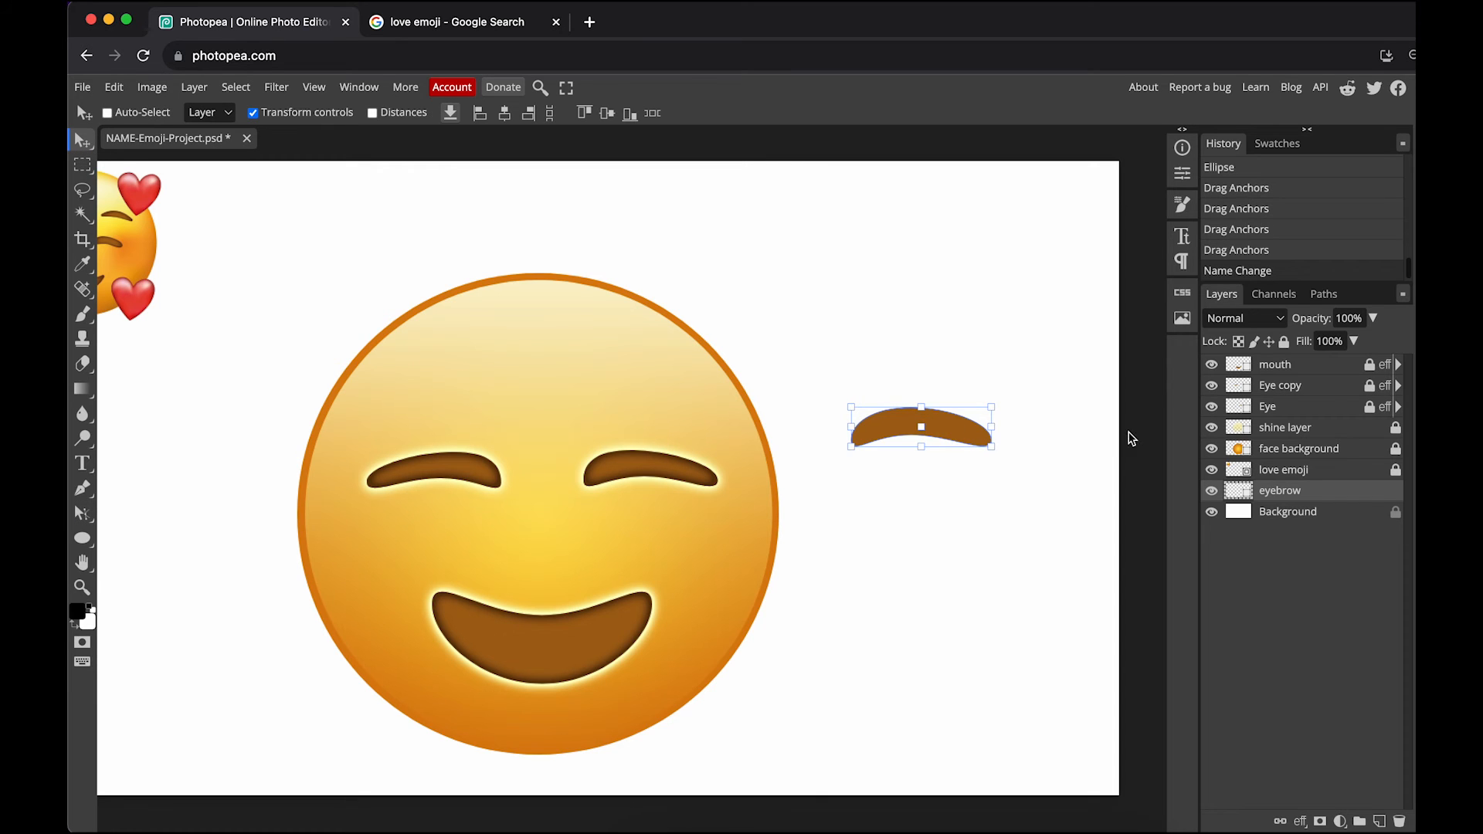
pyautogui.moveTo(1302, 493); pyautogui.dragTo(1306, 362)
pyautogui.moveTo(946, 431); pyautogui.dragTo(674, 385)
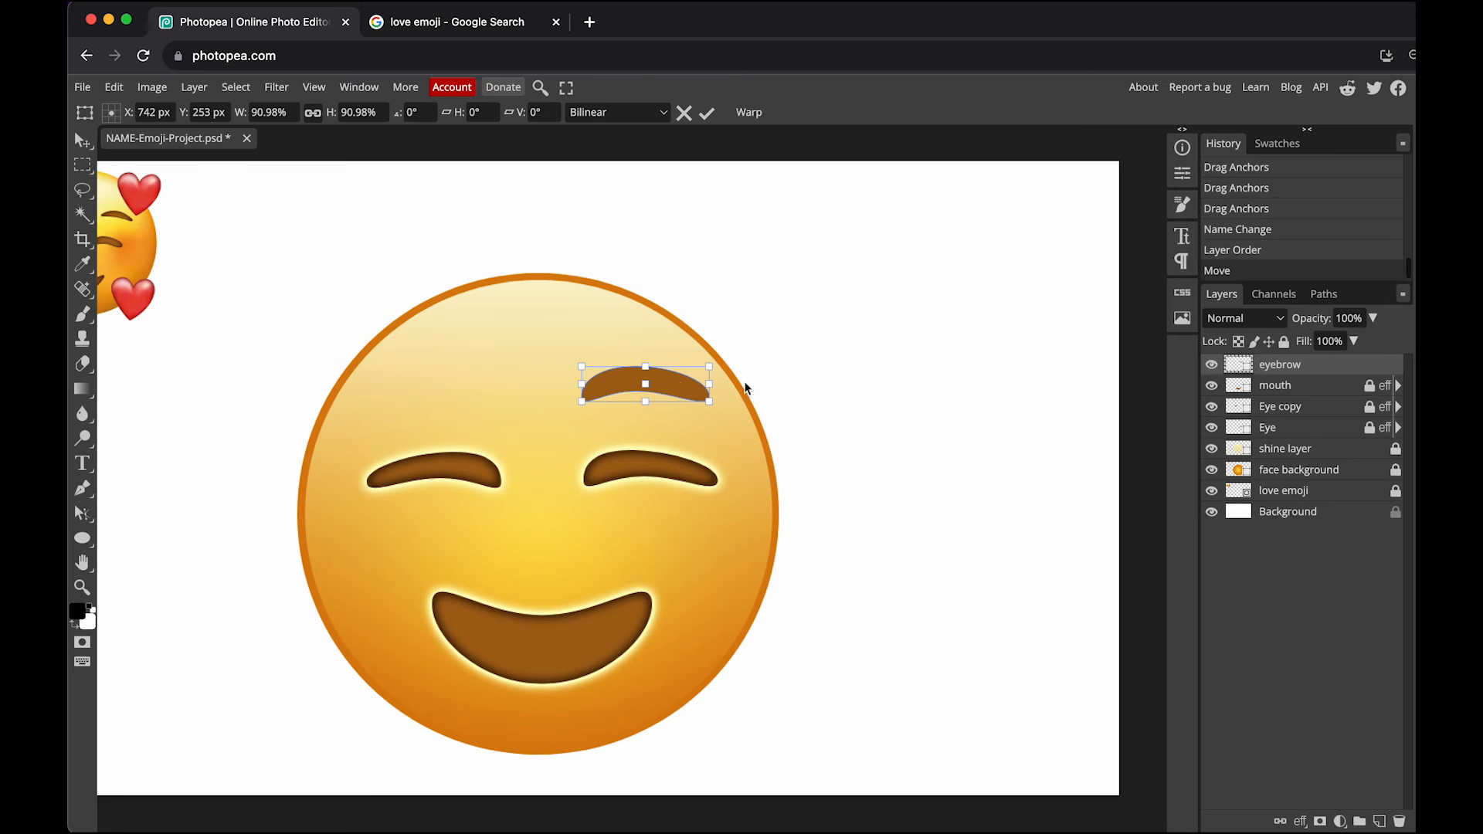
pyautogui.moveTo(582, 368); pyautogui.dragTo(589, 370)
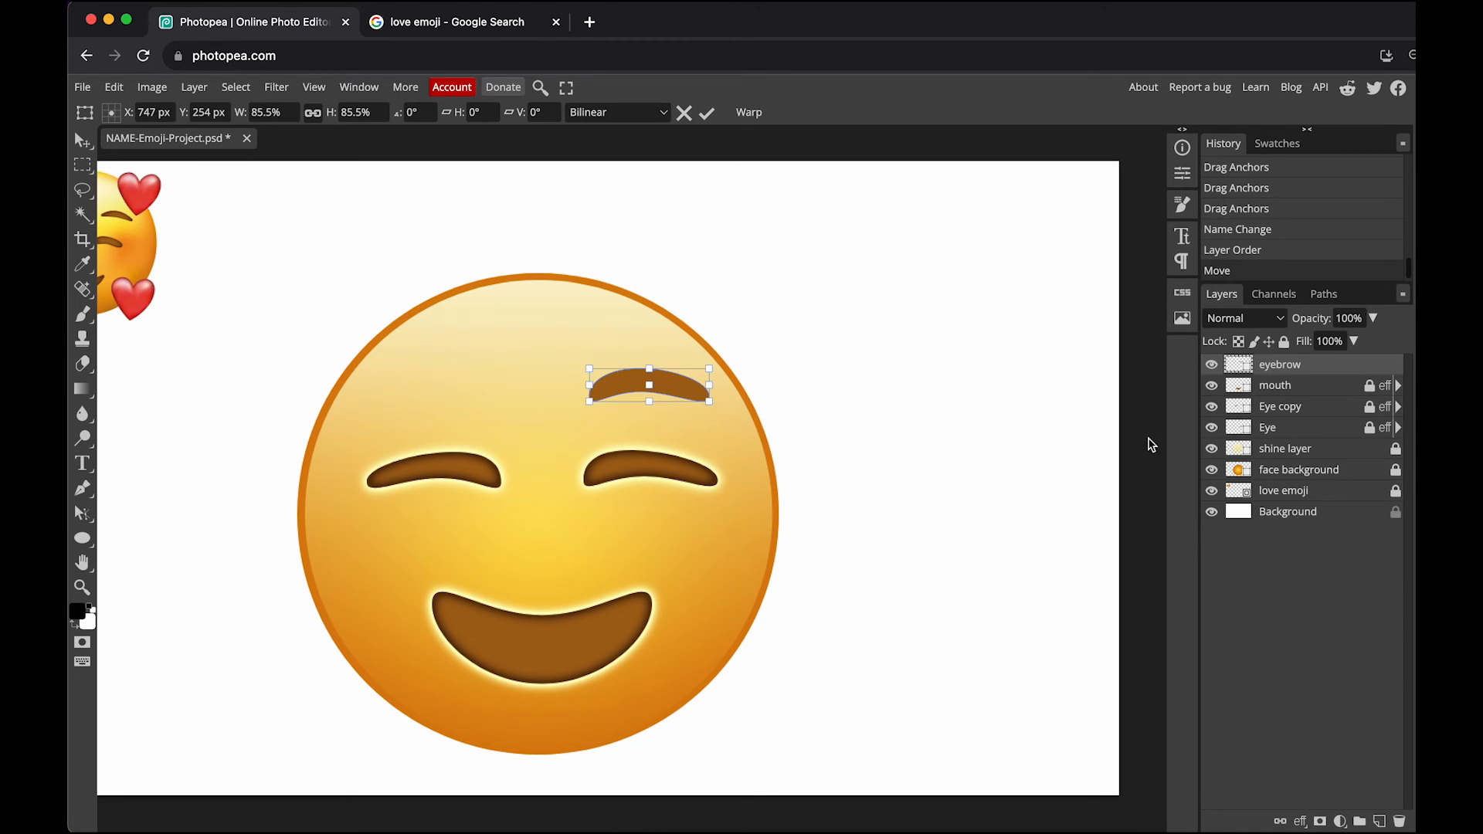
# Apply the resize and paste the copied eye layer style onto the eyebrow layer
pyautogui.rightClick(1296, 369)
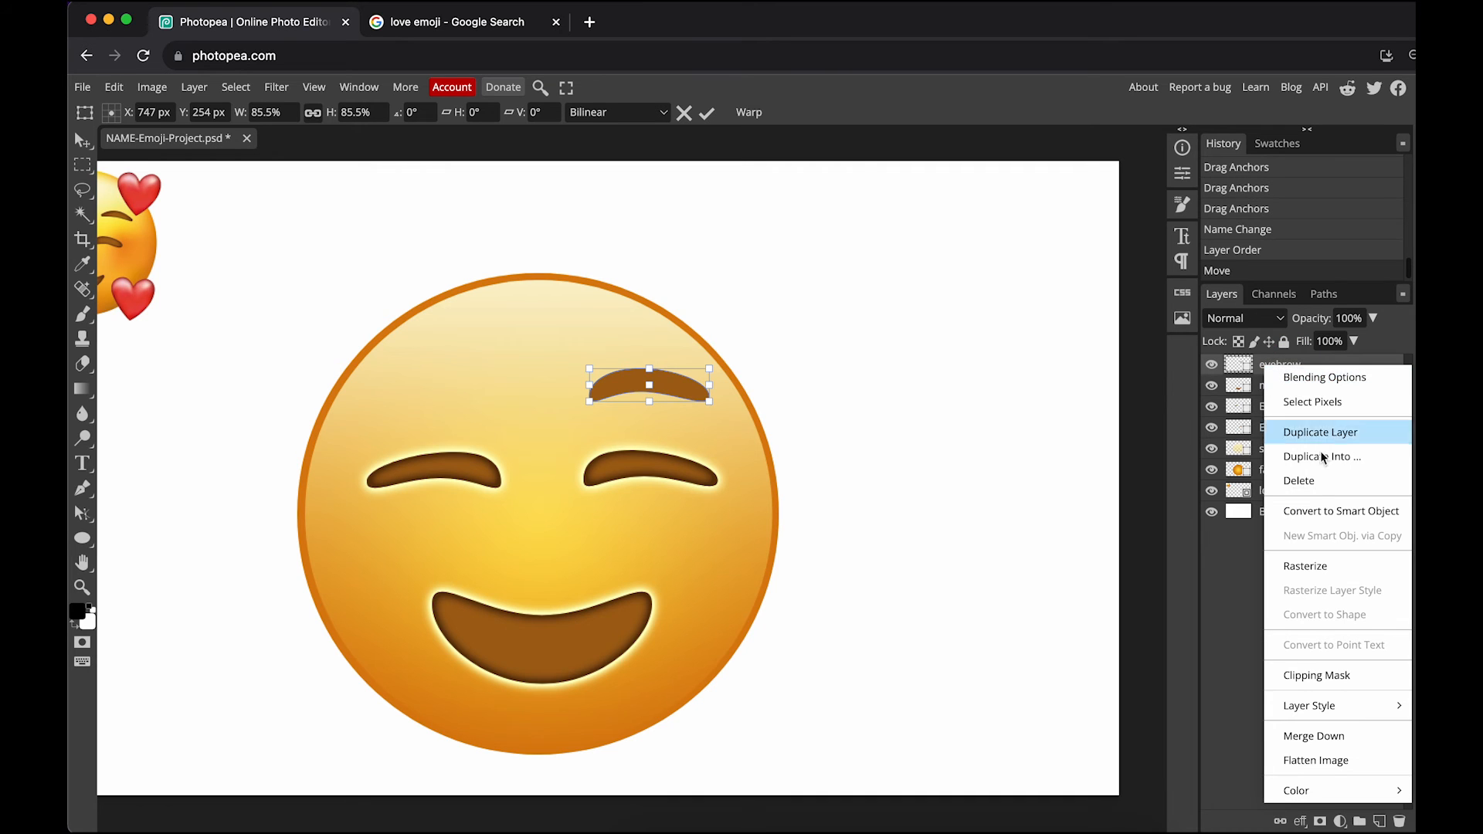
pyautogui.moveTo(1358, 706)
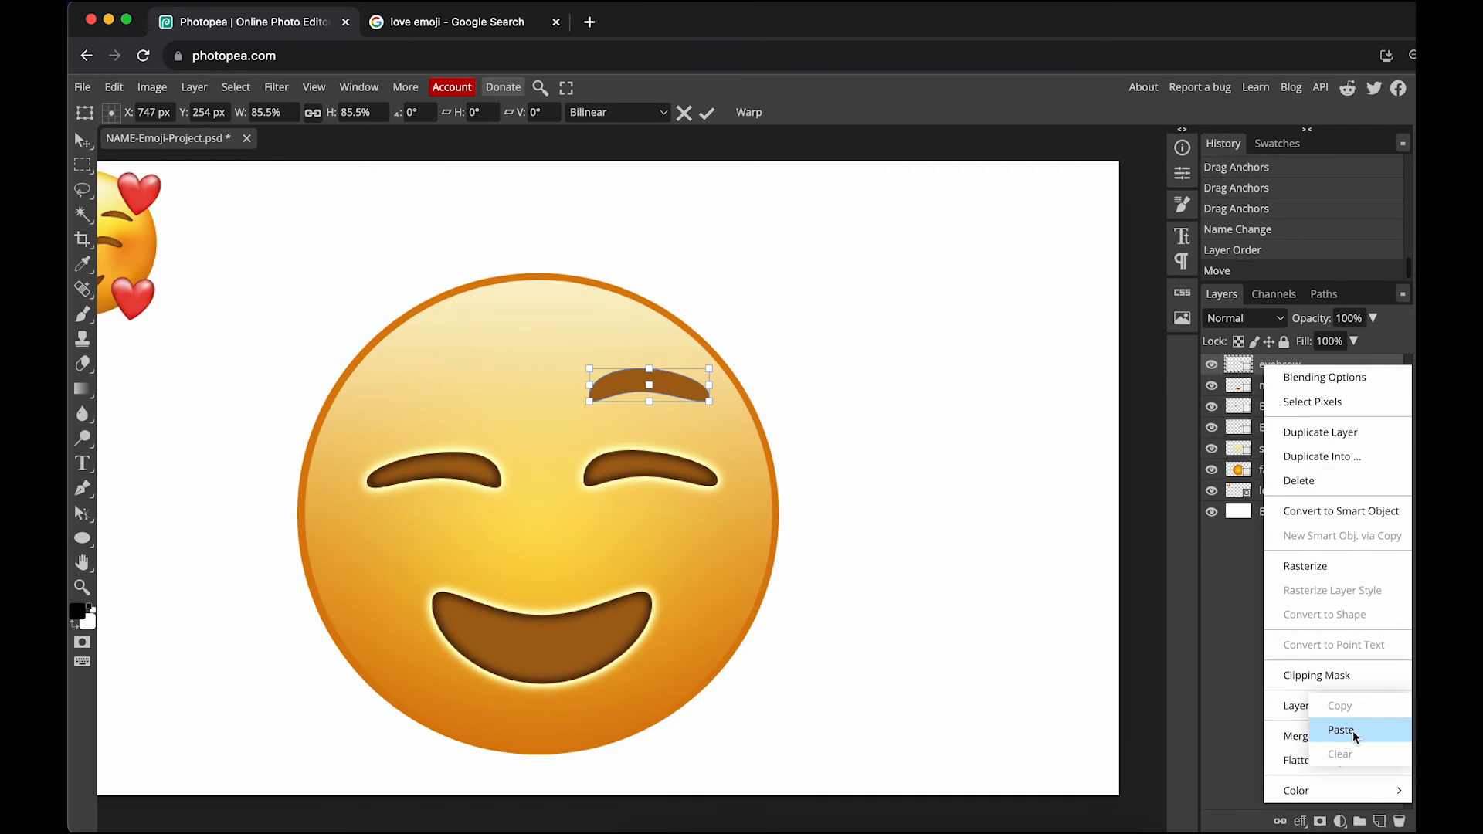
pyautogui.click(1355, 734)
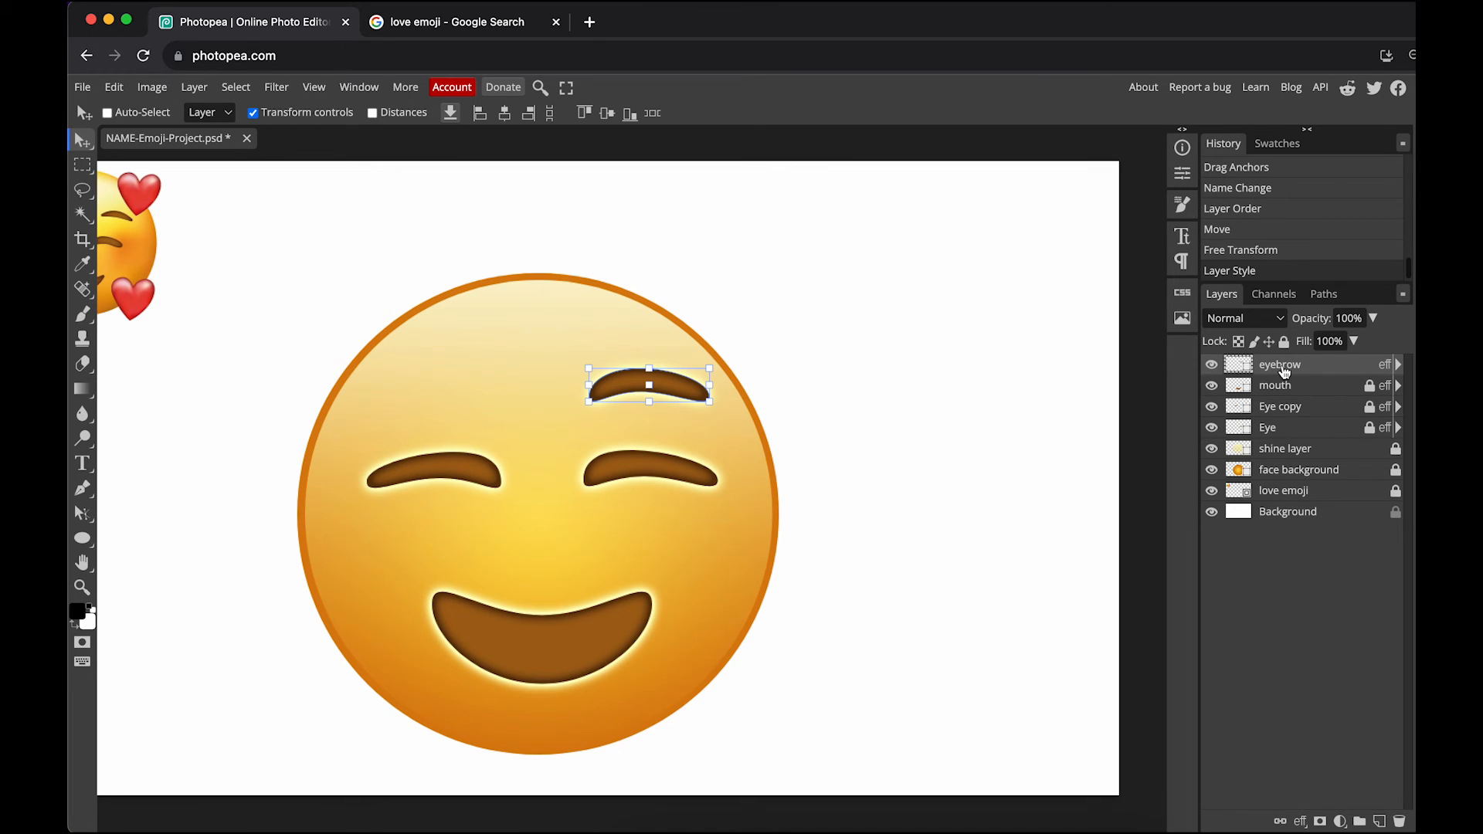
# Duplicate the eyebrow layer, place the copy above the left eye and flip it horizontally
pyautogui.rightClick(1284, 372)
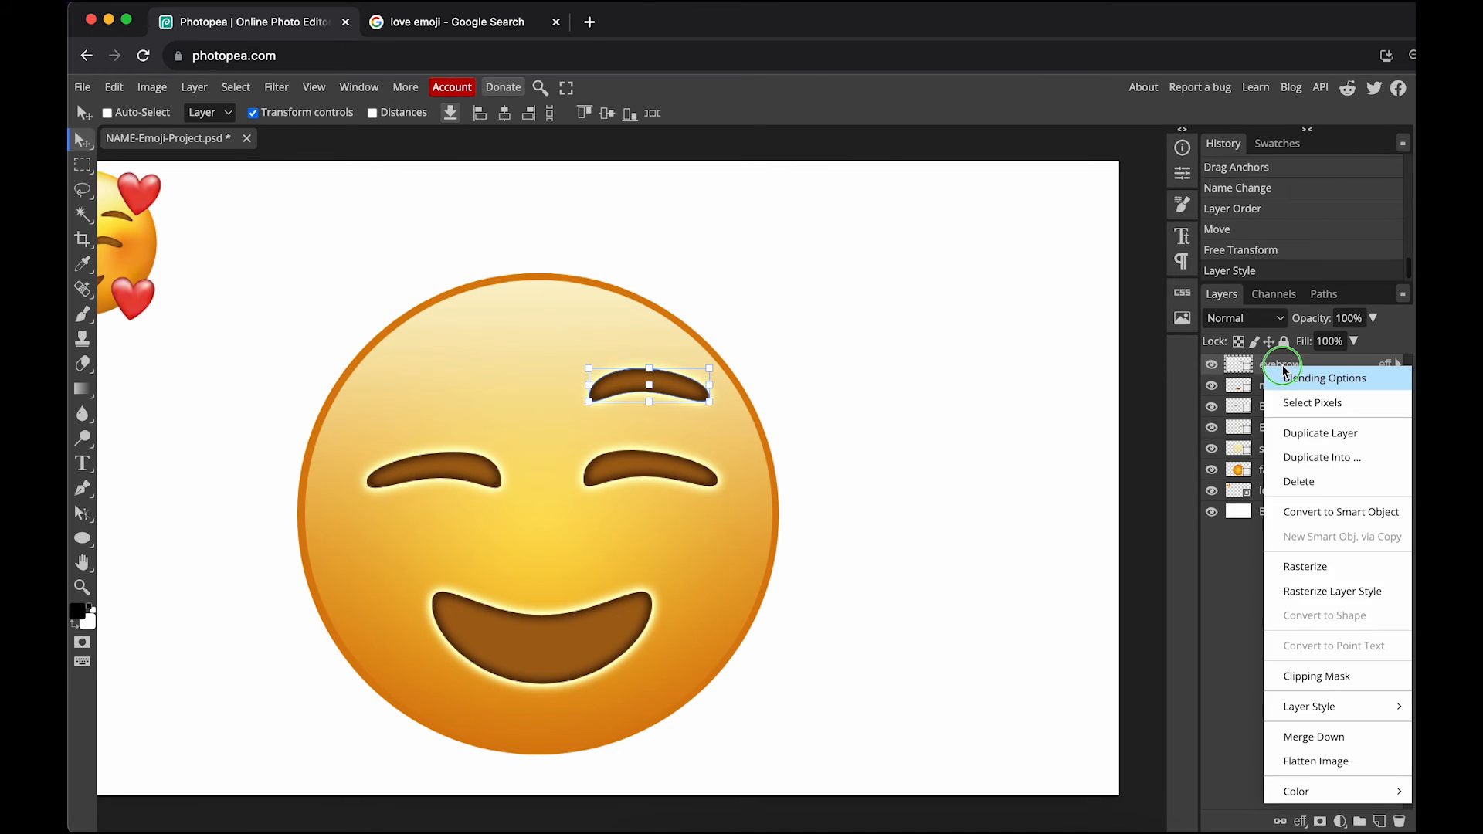
pyautogui.click(1313, 435)
pyautogui.moveTo(650, 390); pyautogui.dragTo(459, 394)
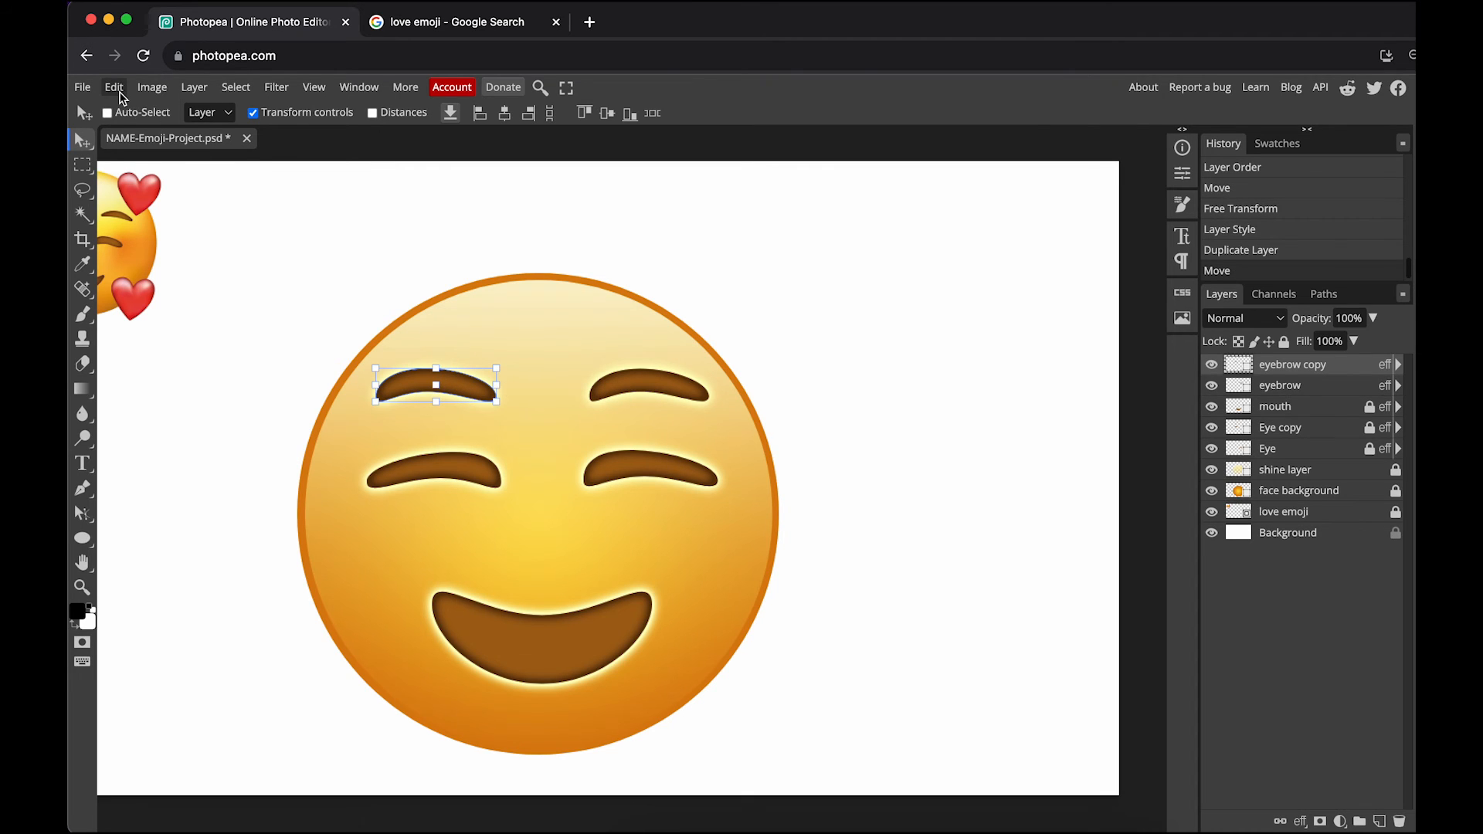
pyautogui.click(119, 92)
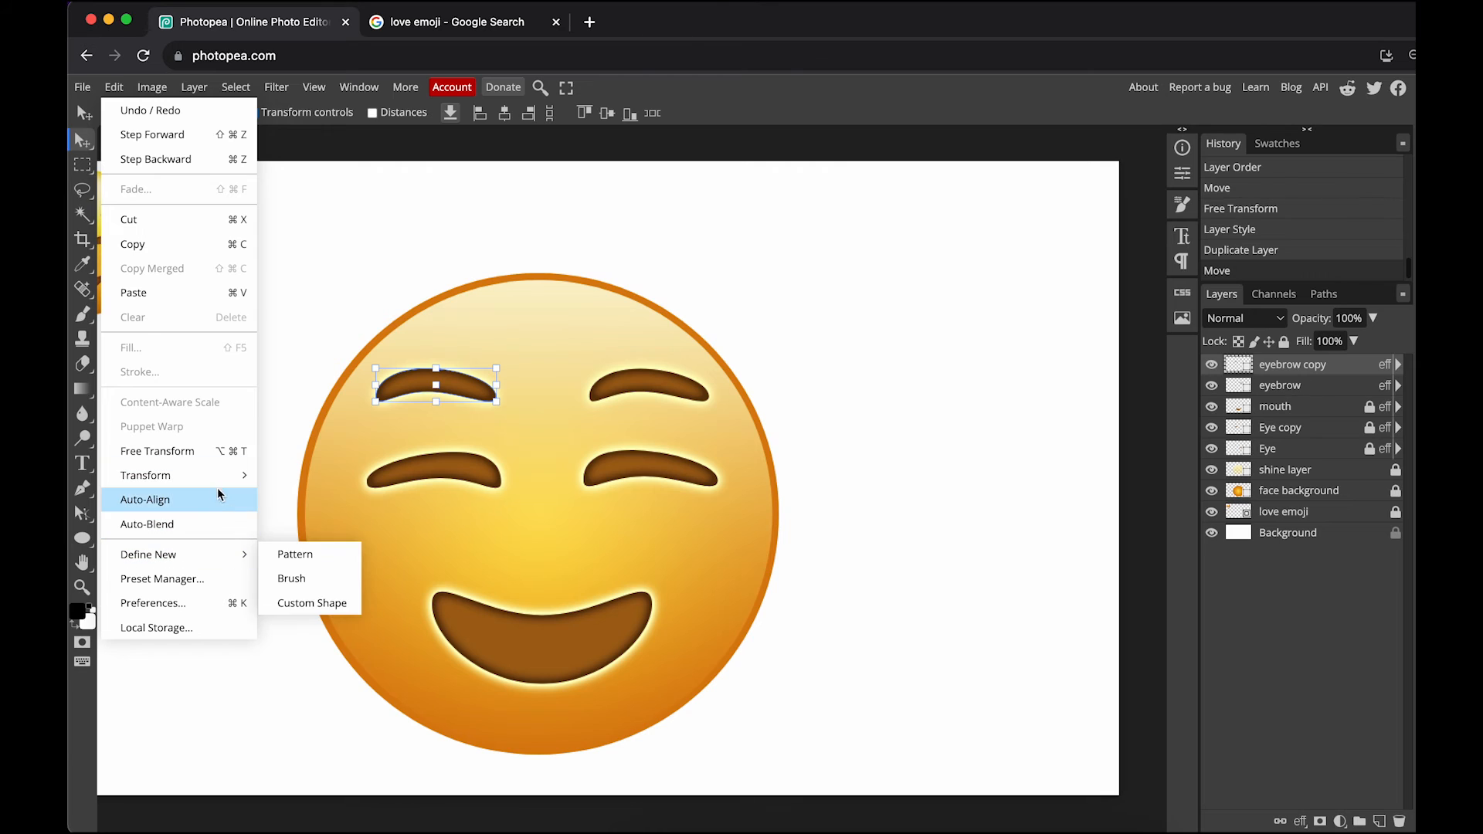
pyautogui.moveTo(217, 485)
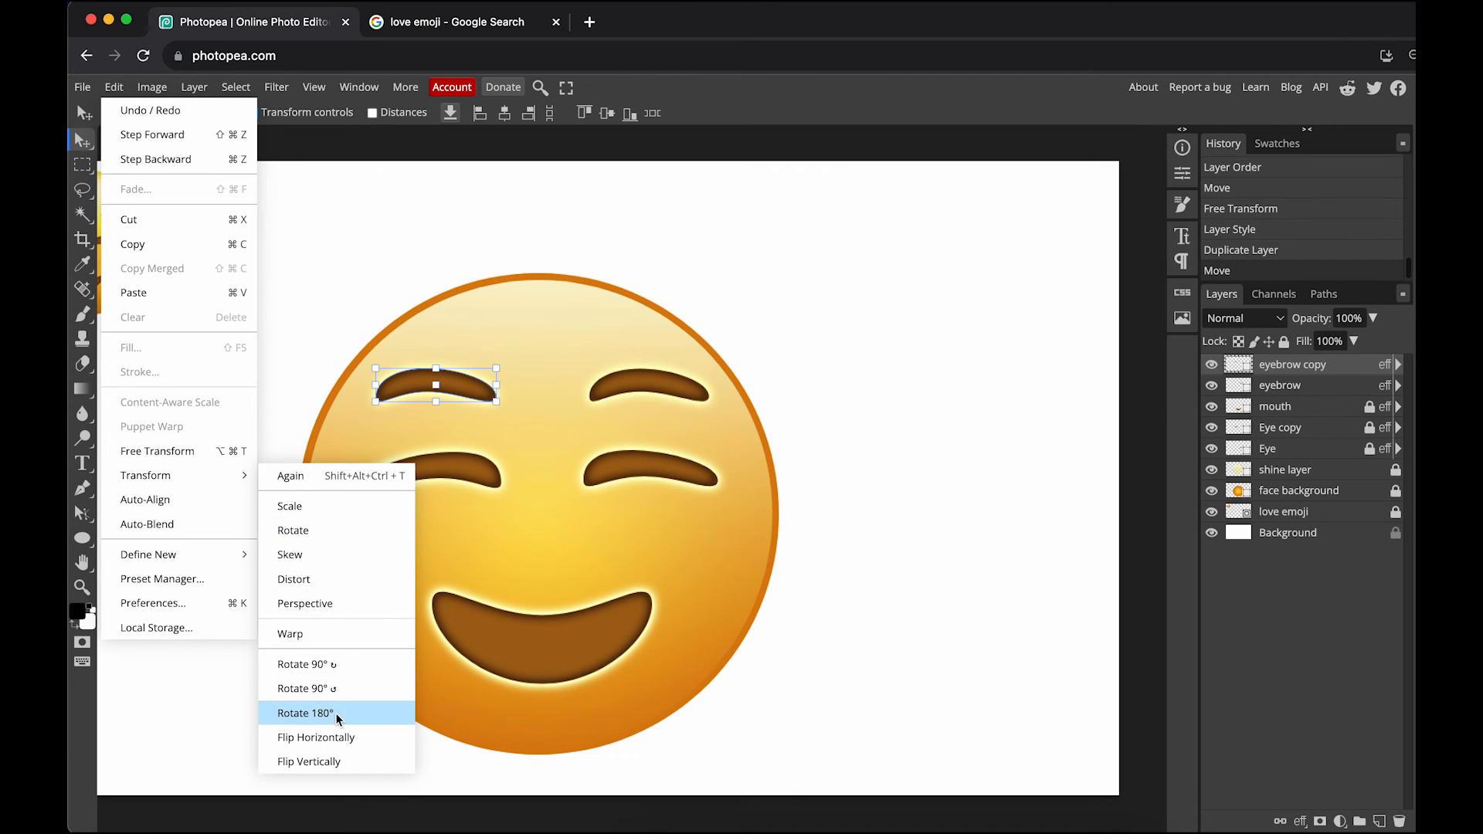
pyautogui.click(344, 738)
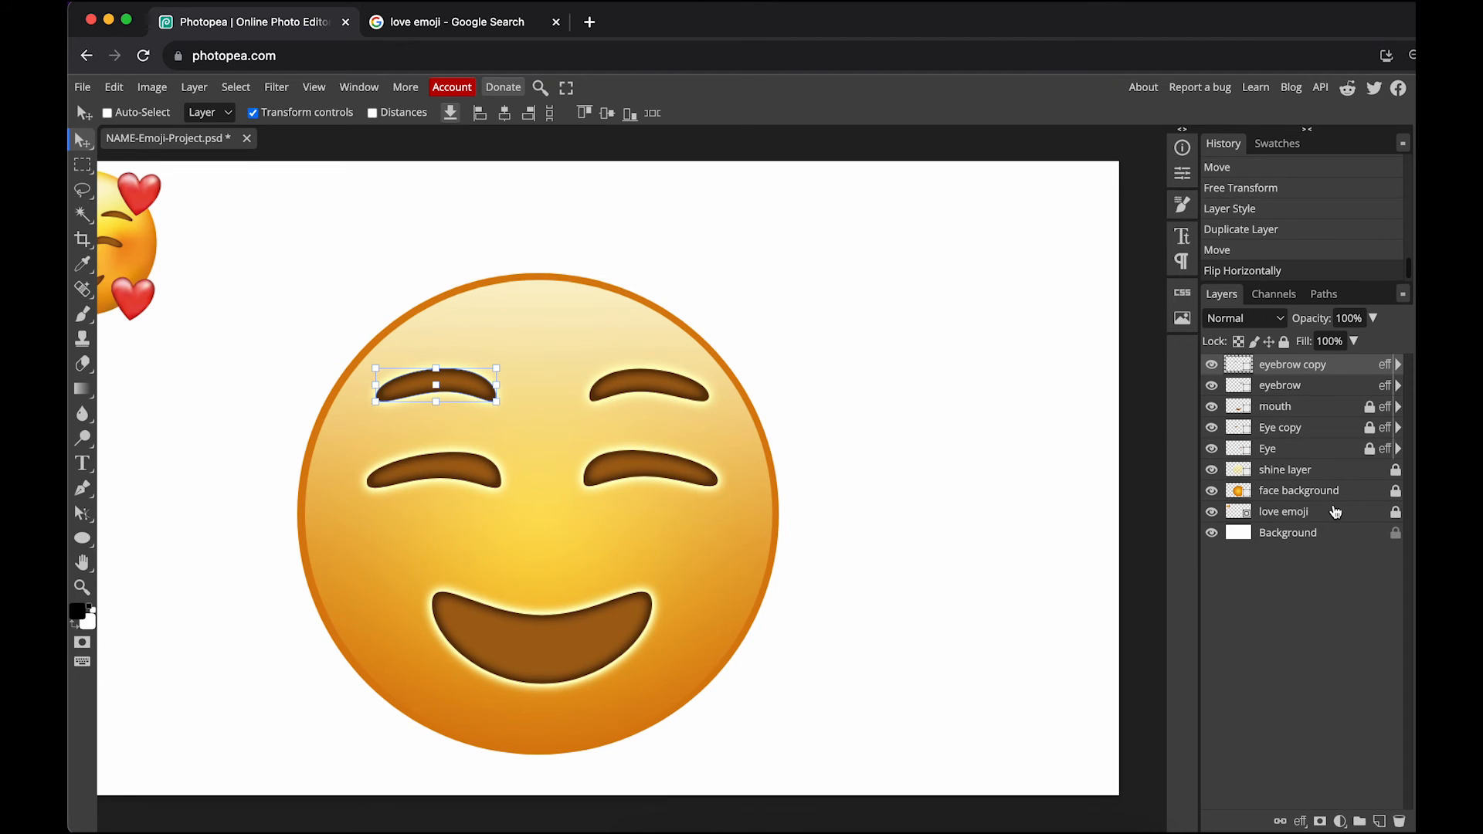
# Lock the eyebrow copy and eyebrow layers
pyautogui.click(1284, 341)
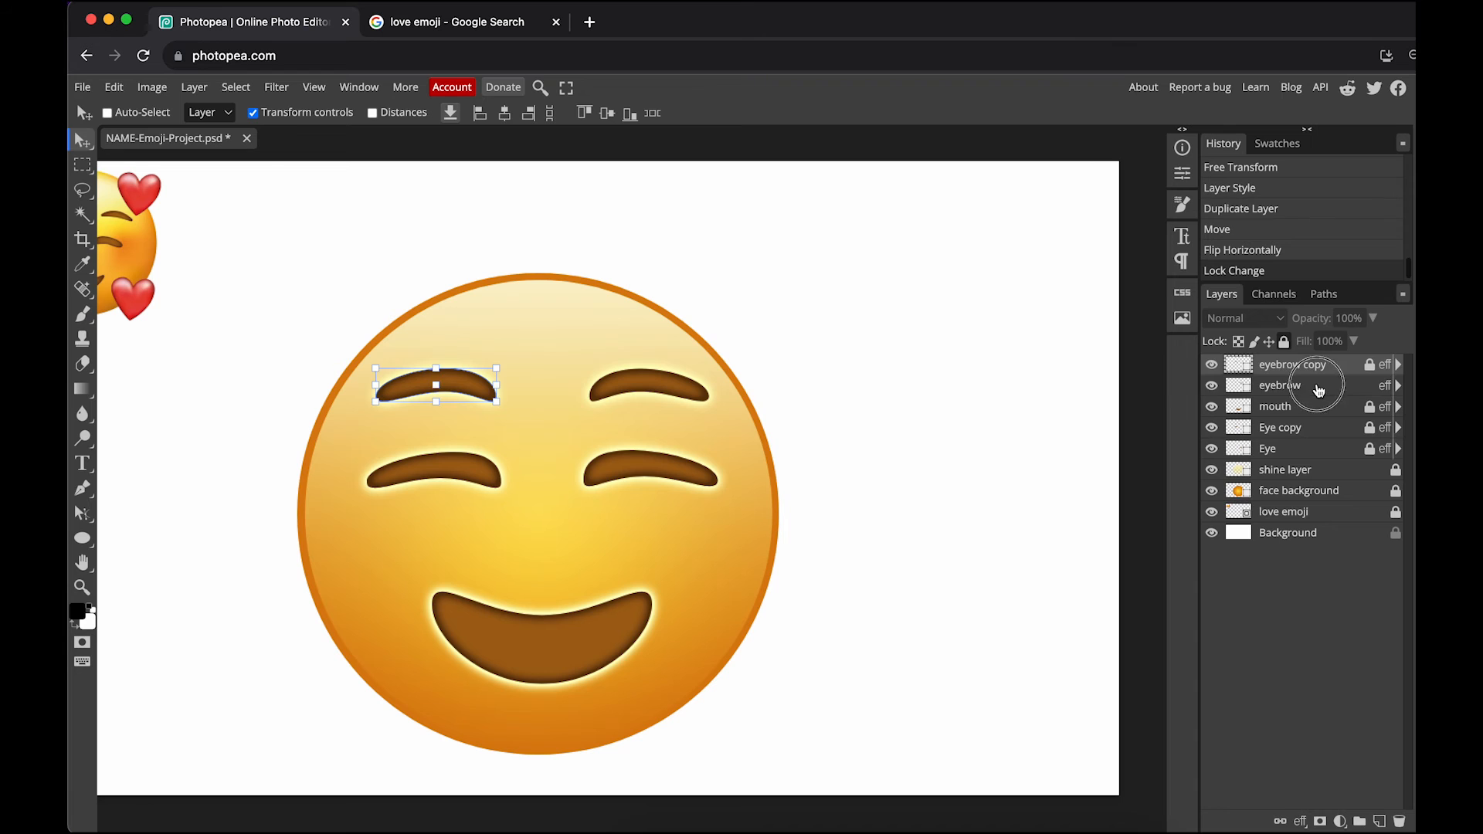
pyautogui.click(1306, 386)
pyautogui.click(1284, 342)
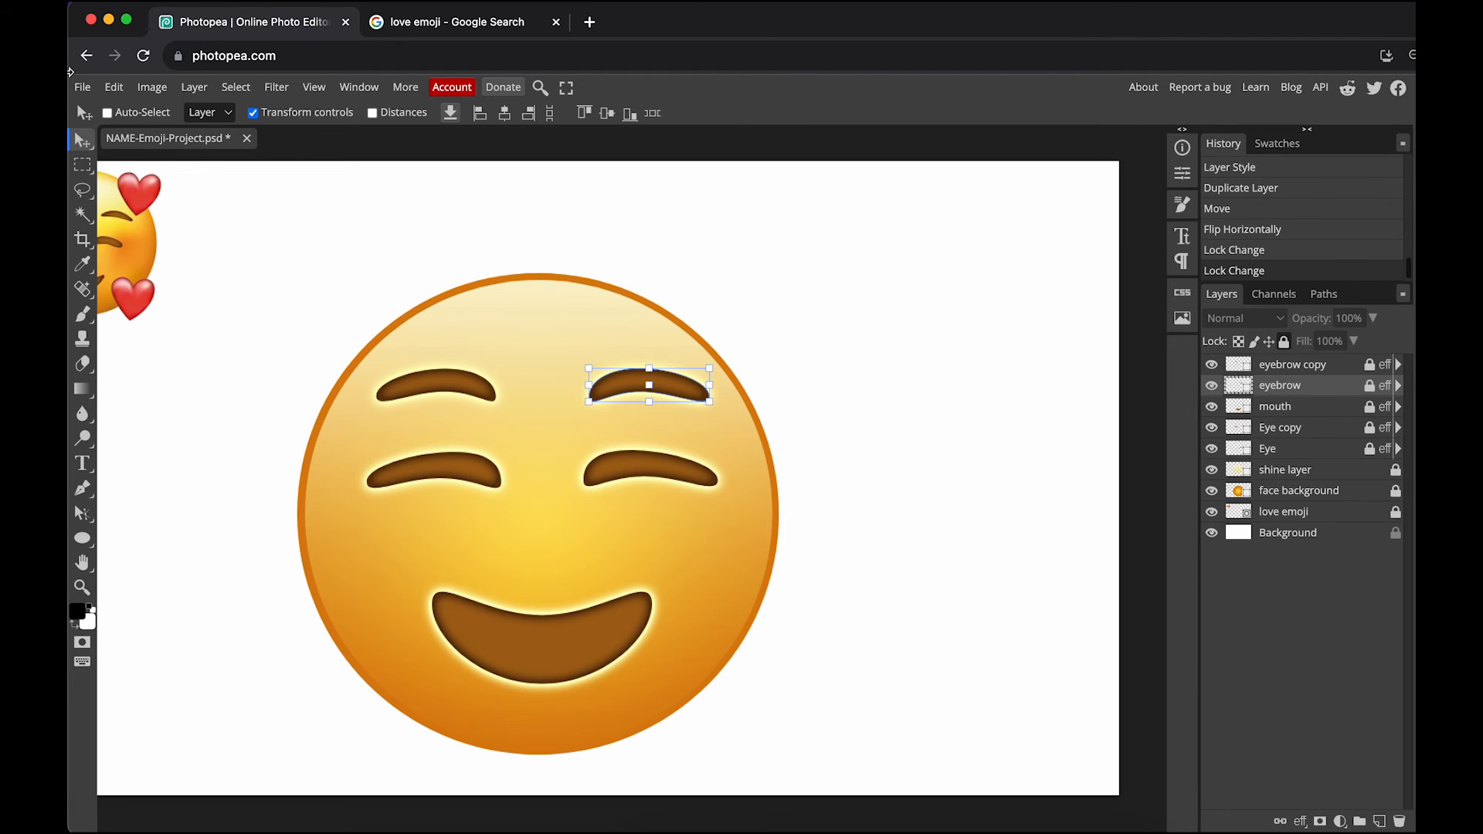
# Save the project as NAME-Emoji-Project.psd on the Desktop
pyautogui.click(82, 87)
pyautogui.click(150, 268)
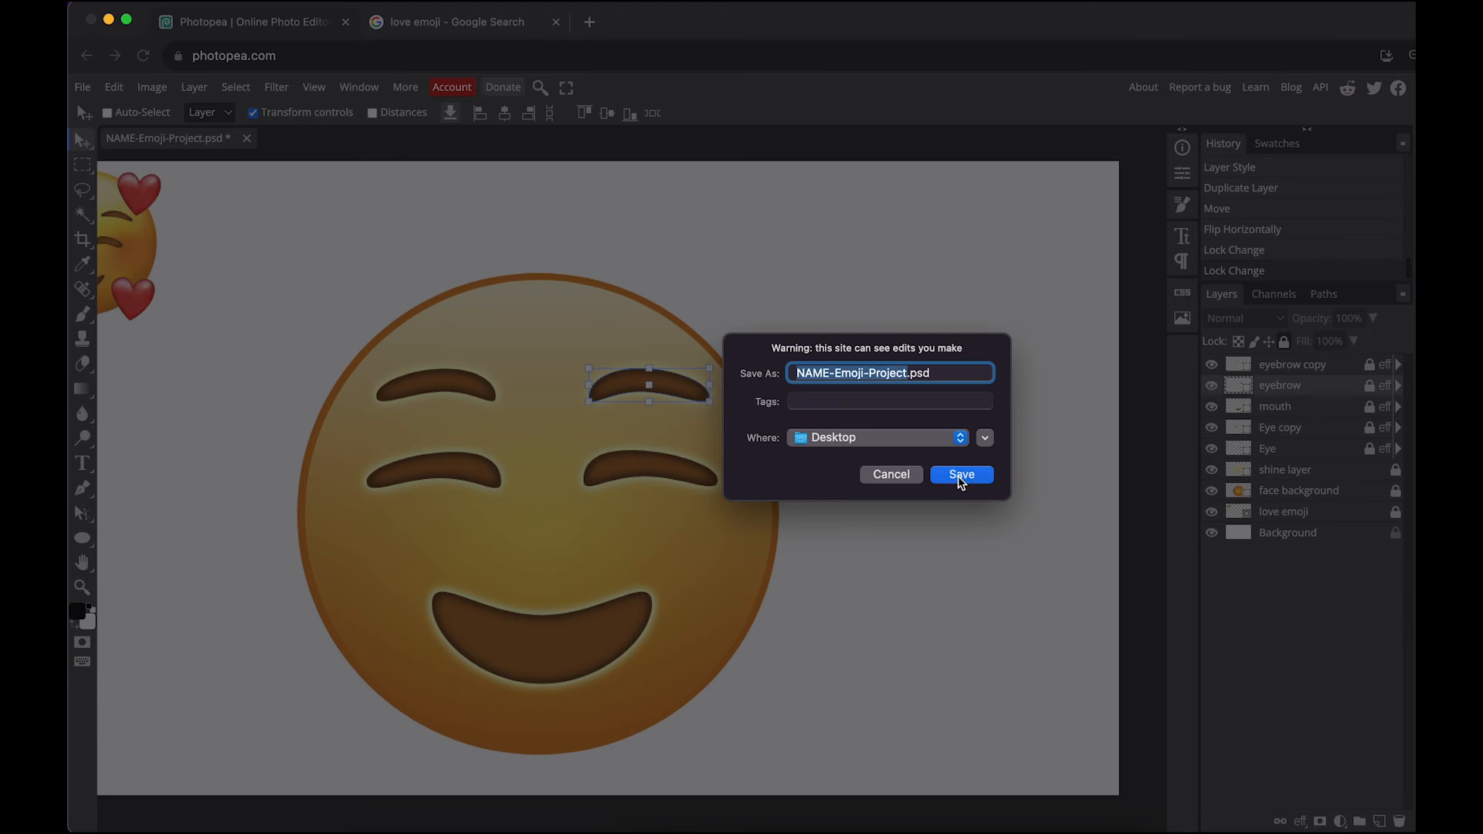
pyautogui.click(958, 476)
pyautogui.click(938, 511)
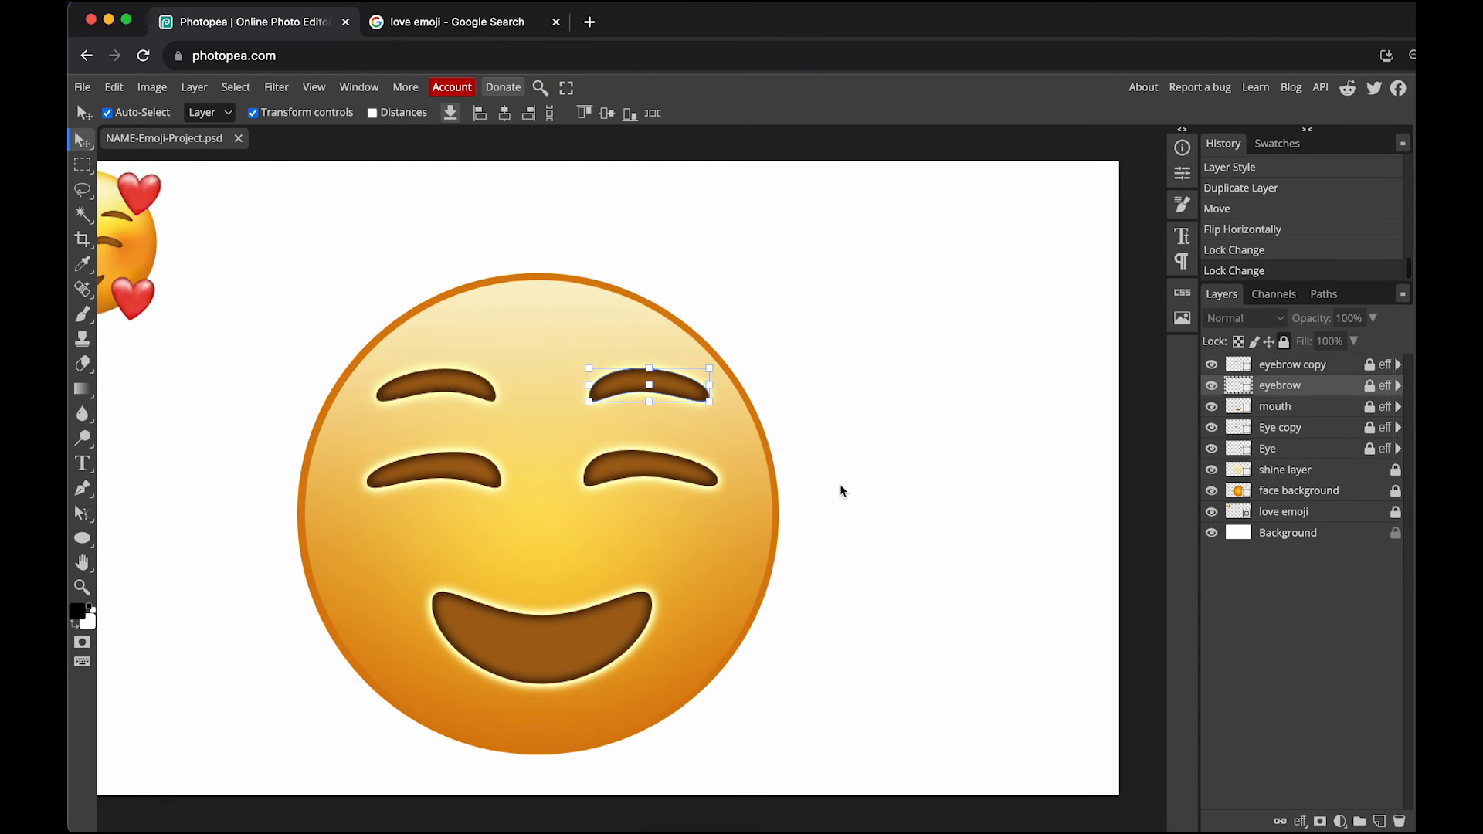
pyautogui.press('super+minus')
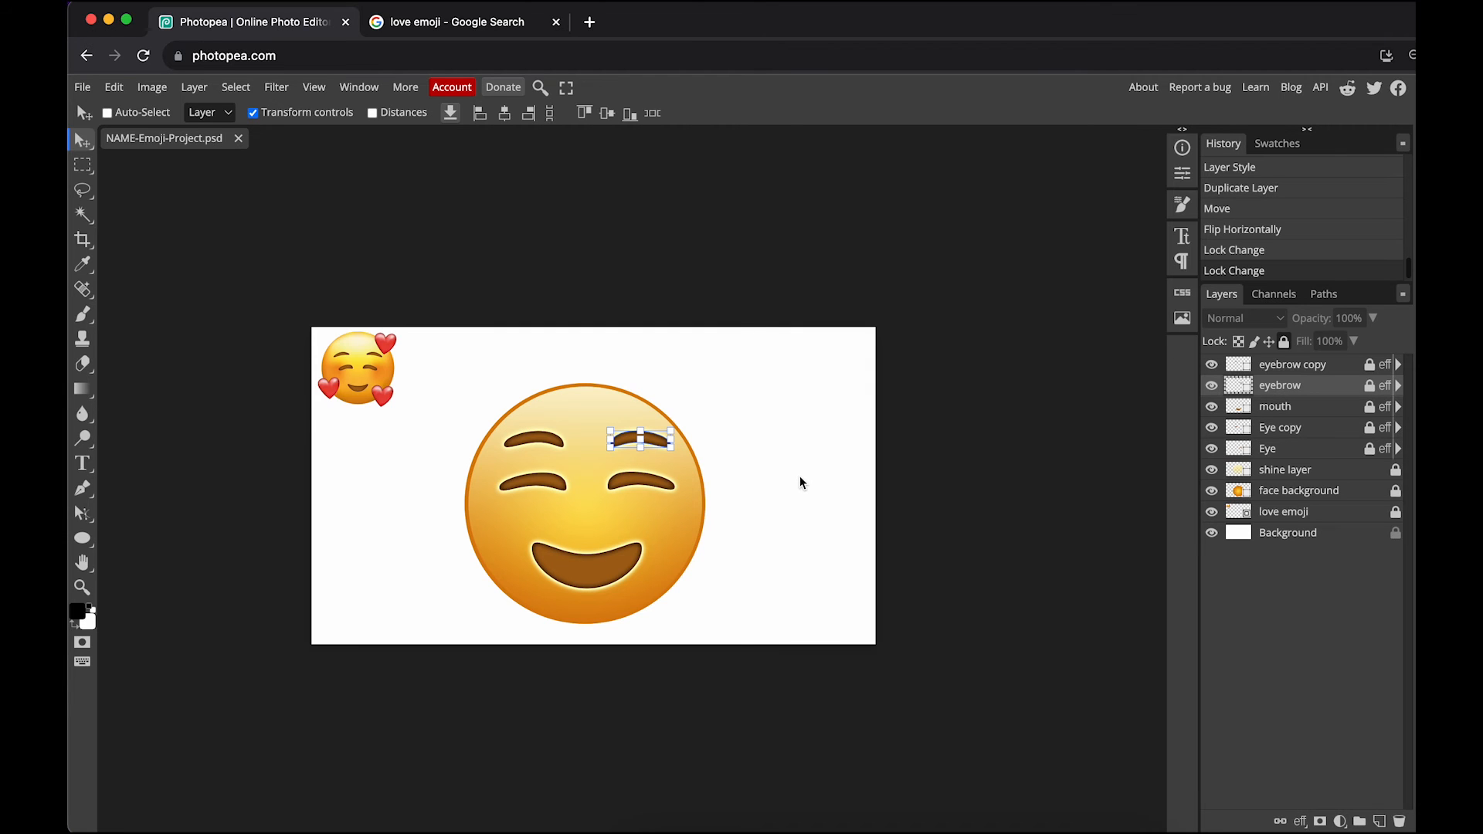
# Draw a circle on a new layer directly above the Background, beside the face, and fill it with red
pyautogui.press('super+plus')
pyautogui.moveTo(404, 354); pyautogui.dragTo(588, 397)
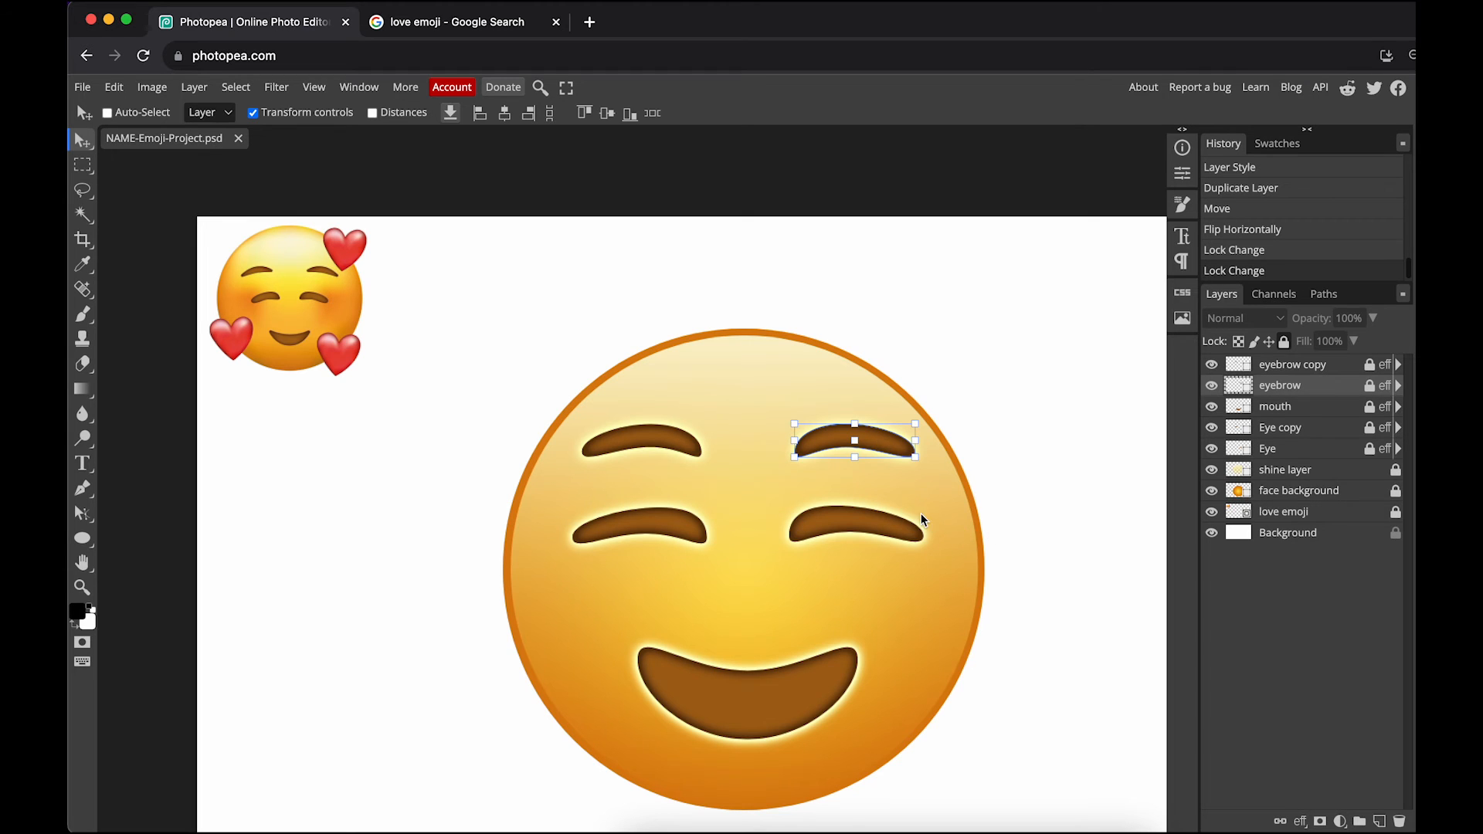
pyautogui.click(1301, 540)
pyautogui.hotkey('ctrl', '-')
pyautogui.moveTo(920, 506); pyautogui.dragTo(876, 508)
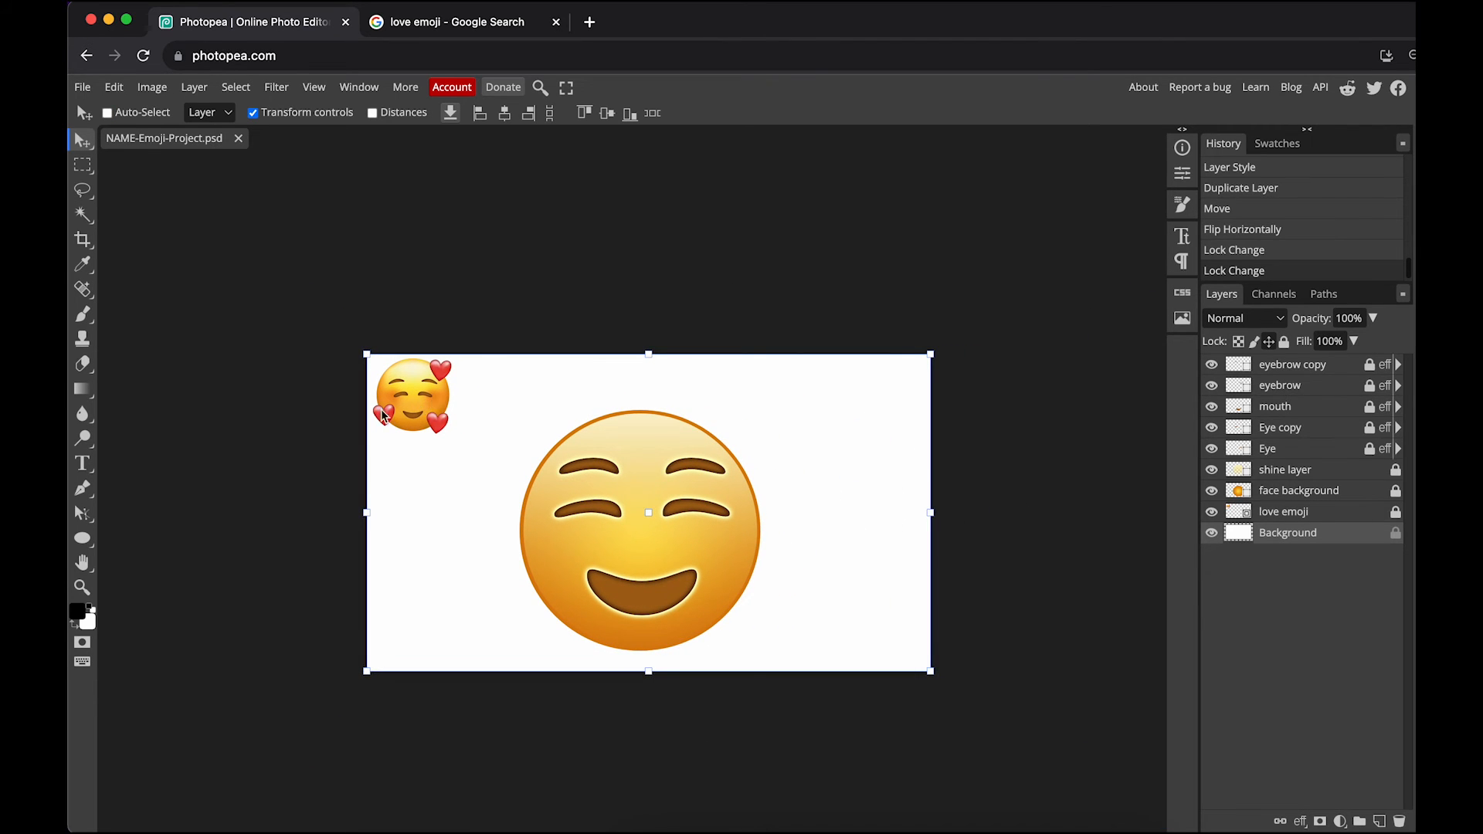
pyautogui.rightClick(82, 538)
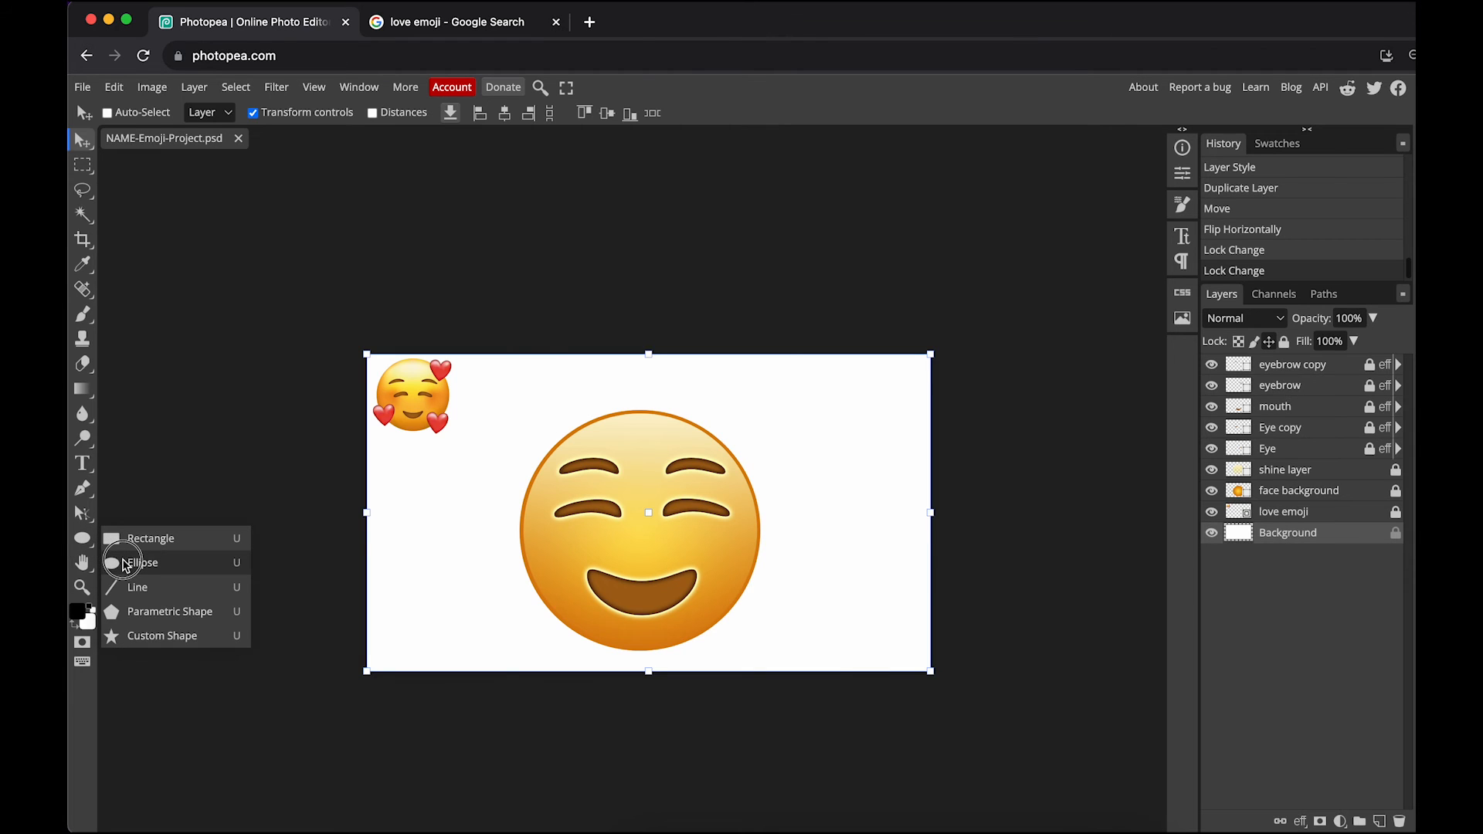
pyautogui.click(124, 564)
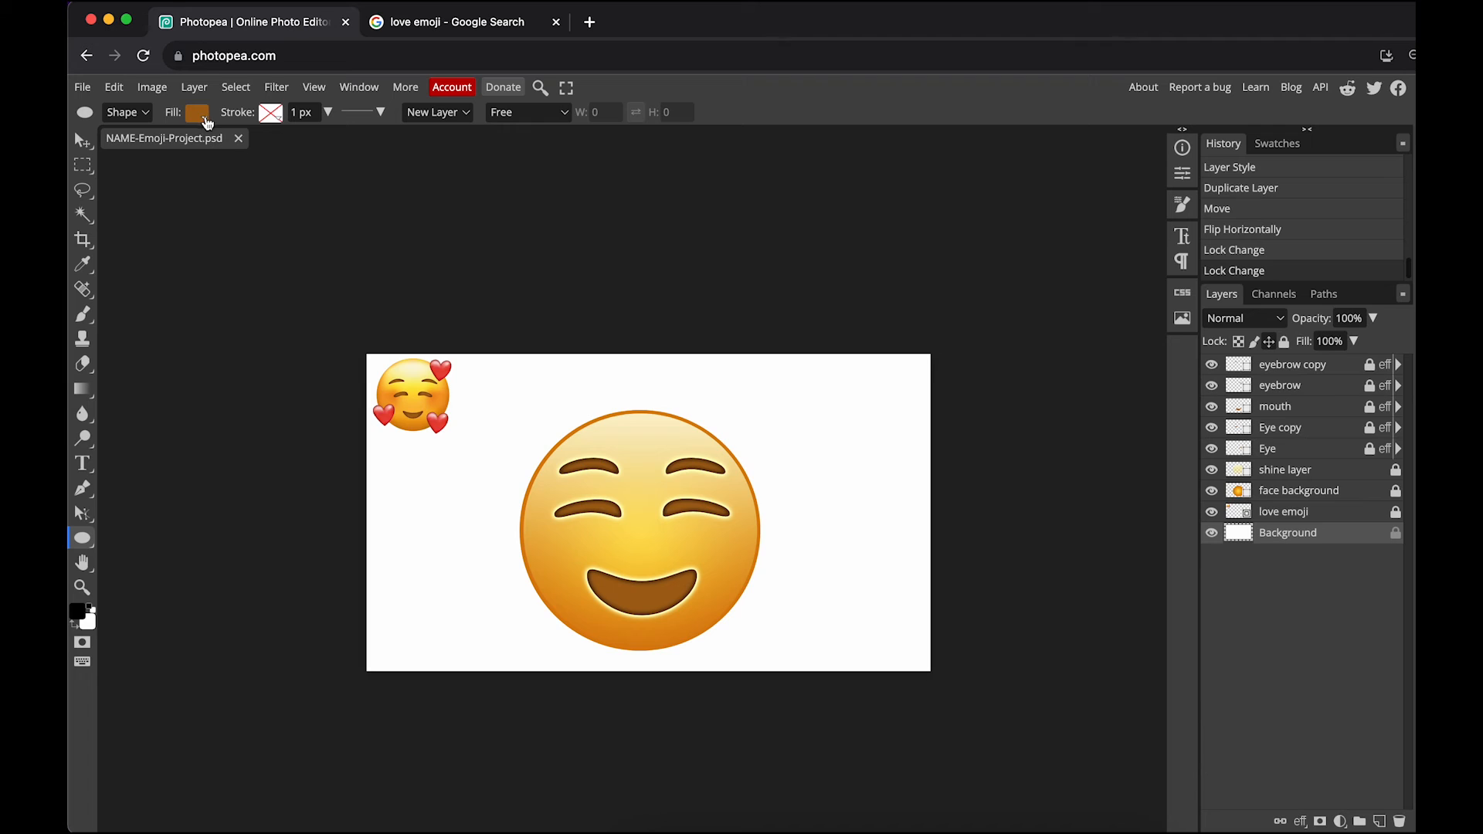
pyautogui.moveTo(793, 480); pyautogui.dragTo(871, 602)
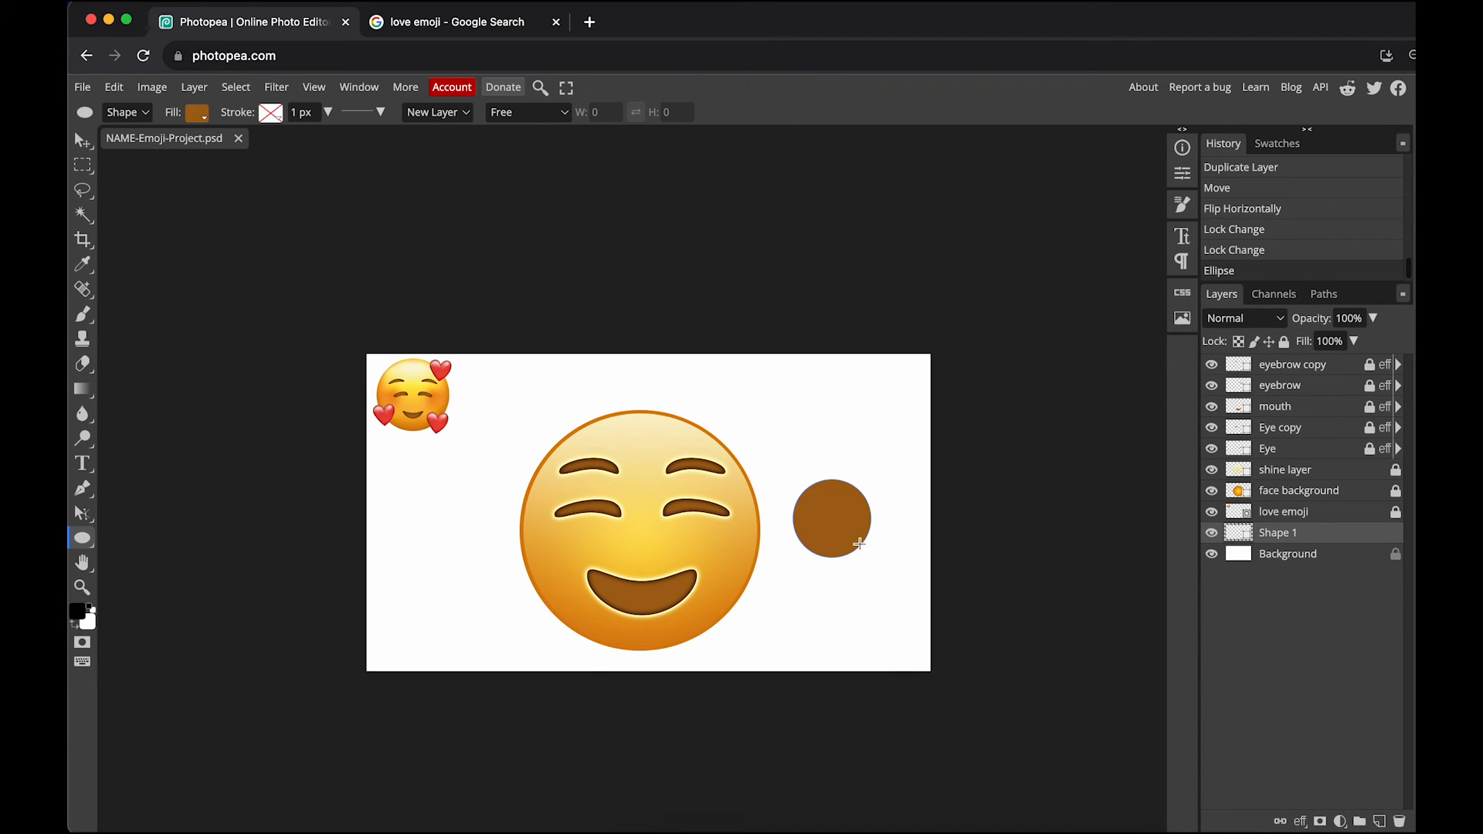
pyautogui.click(204, 119)
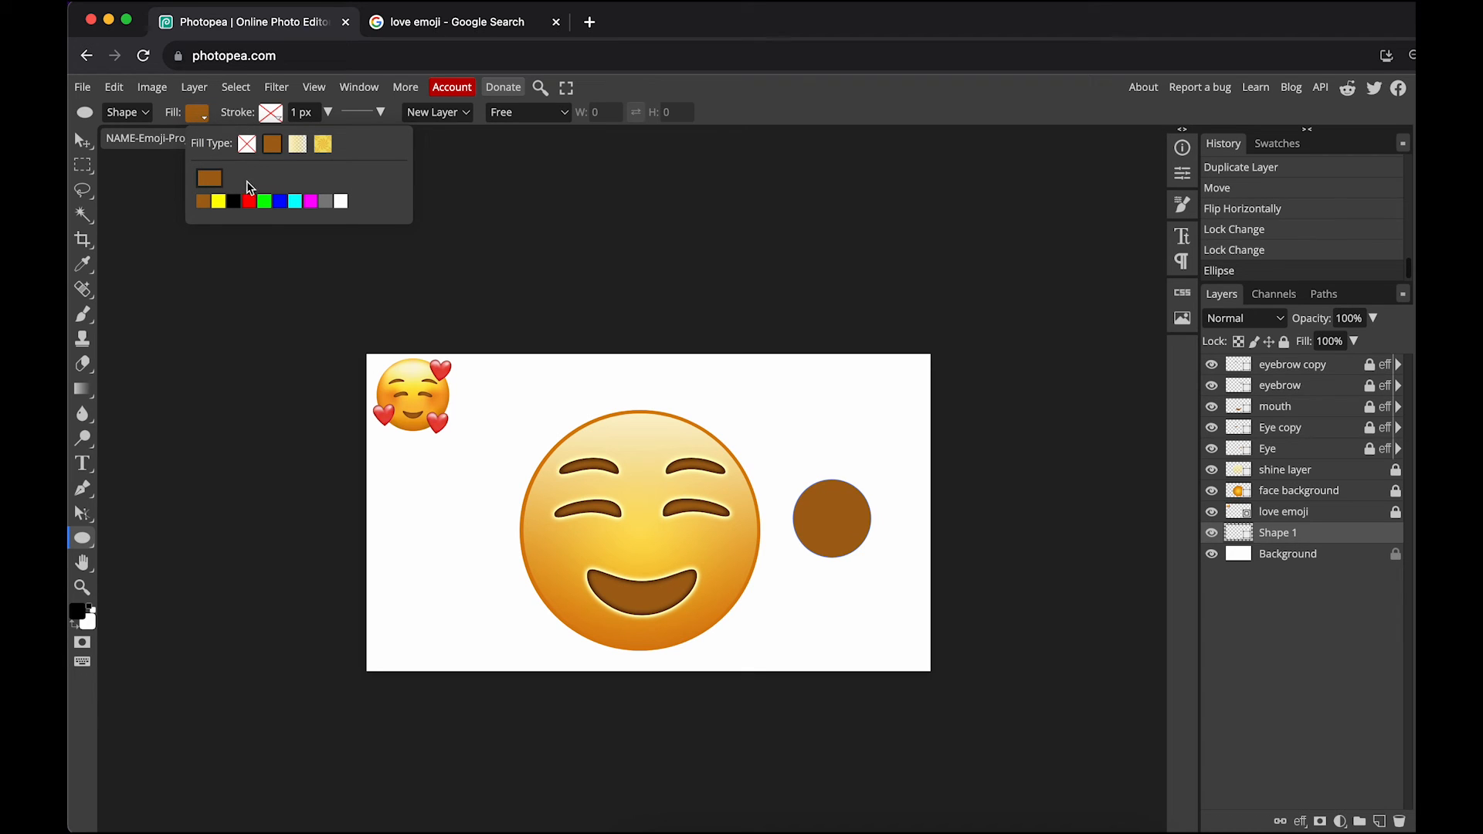
pyautogui.click(250, 202)
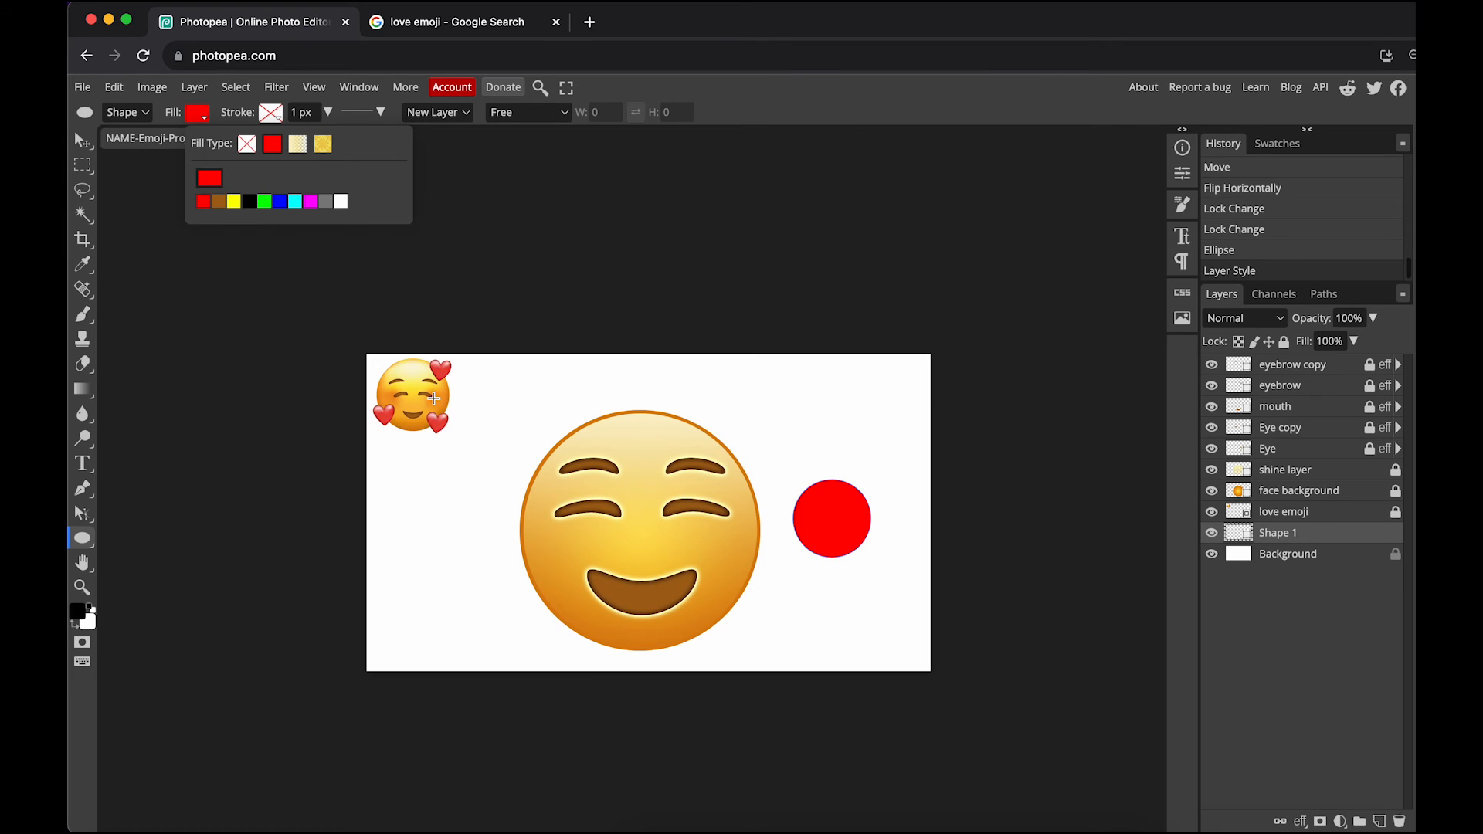
pyautogui.click(434, 396)
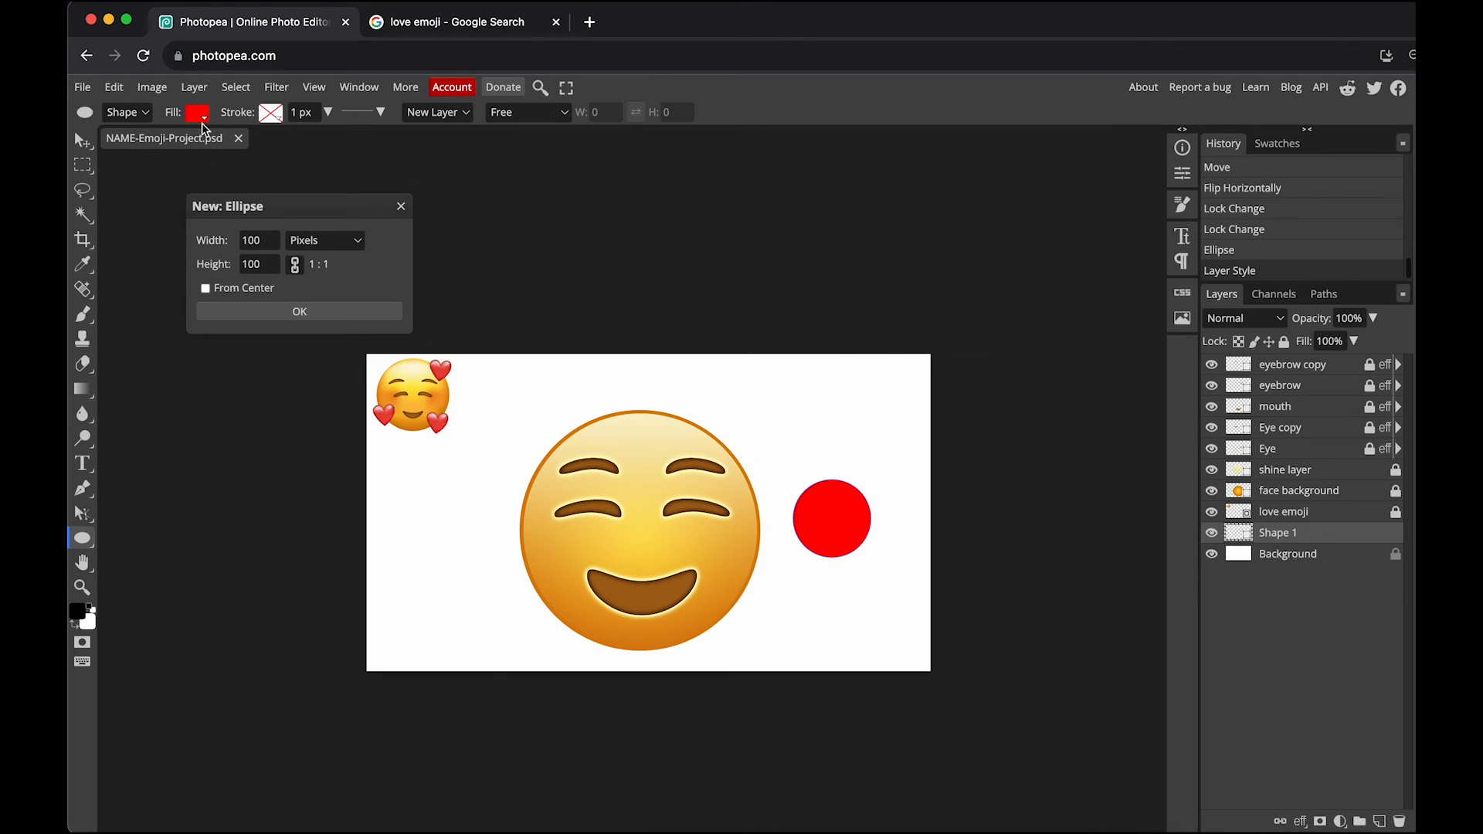
pyautogui.click(402, 210)
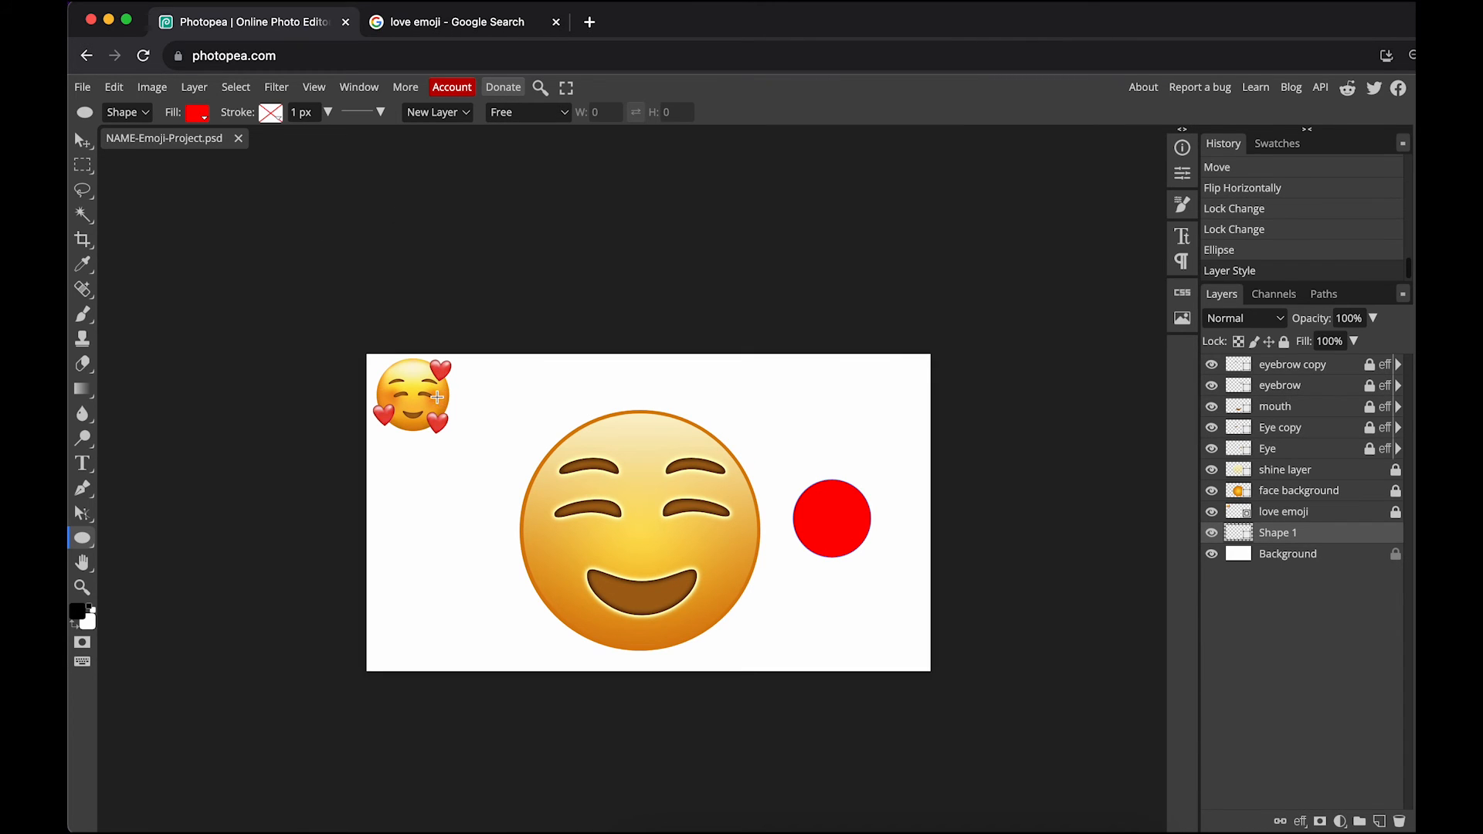
pyautogui.click(198, 113)
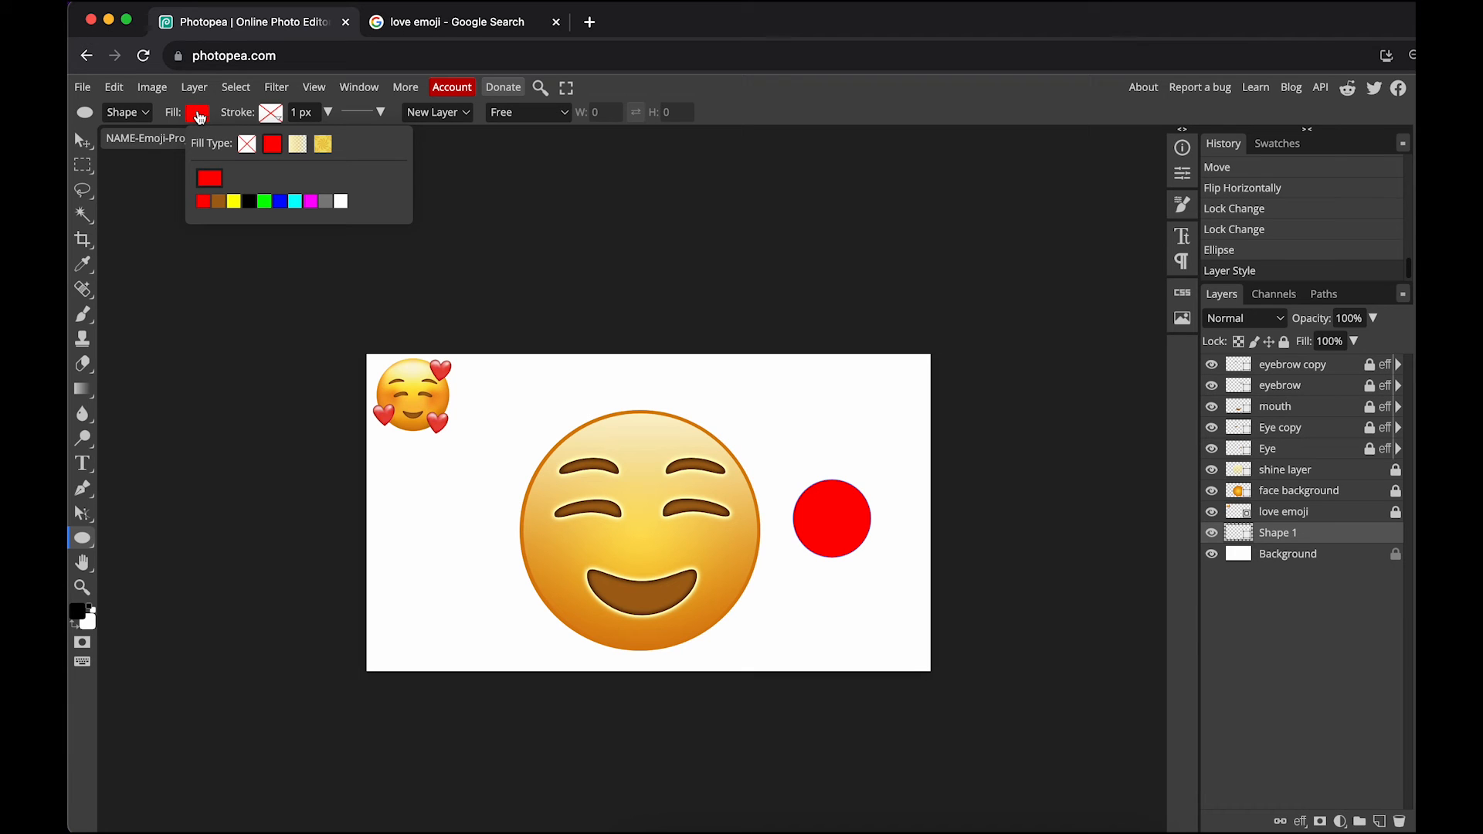
pyautogui.click(210, 179)
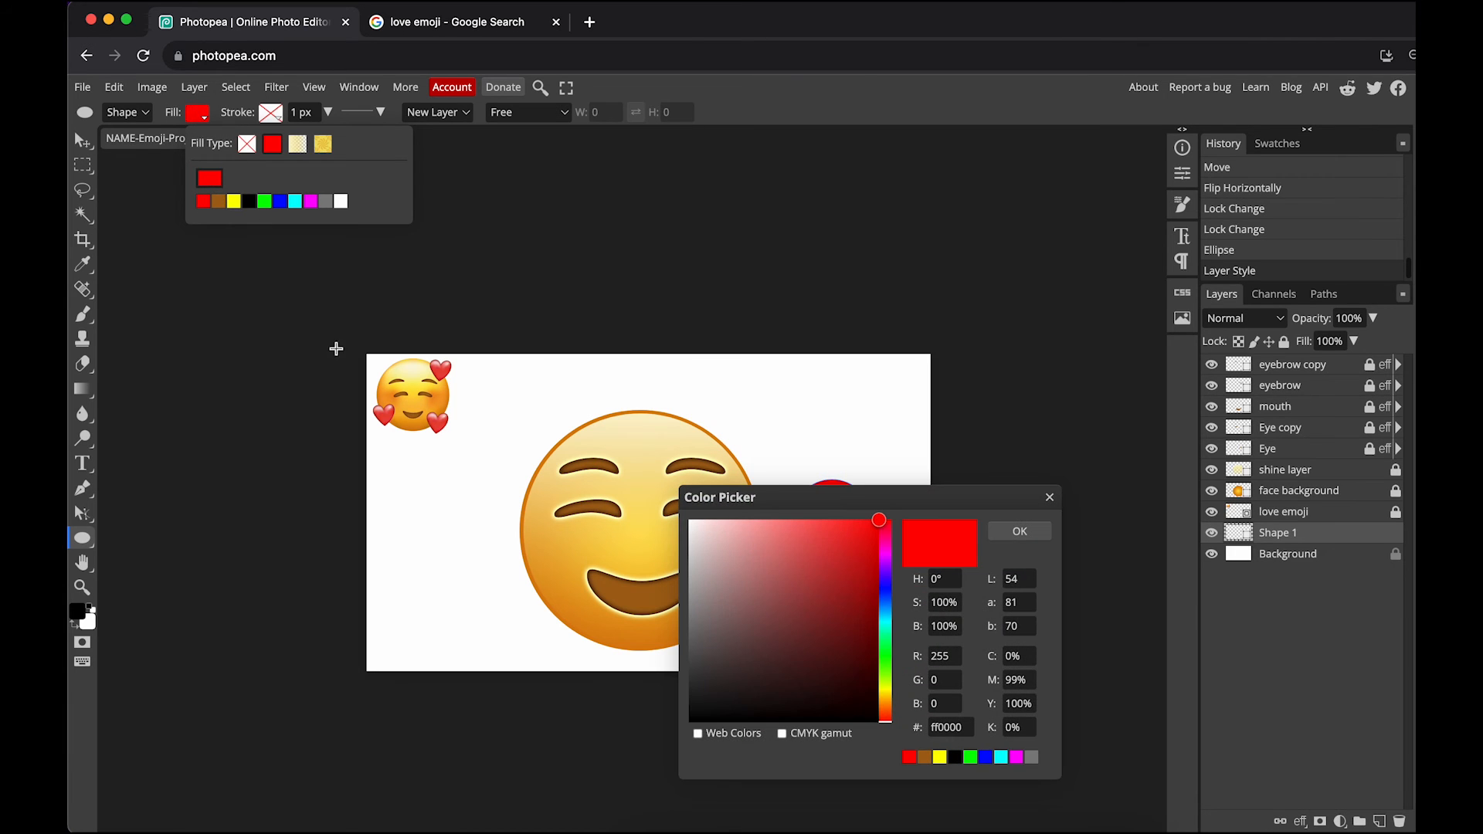
pyautogui.click(434, 400)
pyautogui.moveTo(849, 506); pyautogui.dragTo(690, 616)
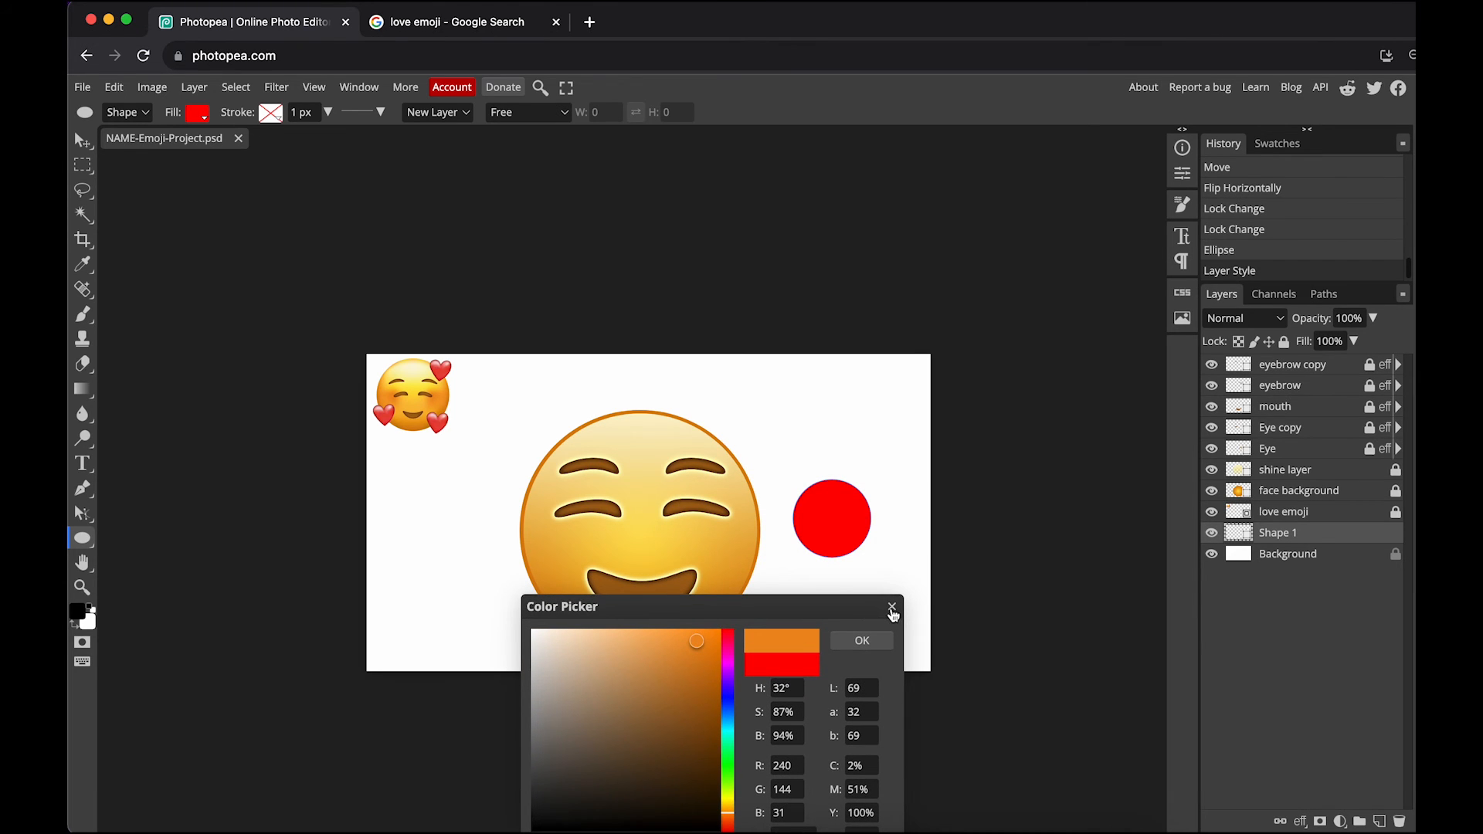
pyautogui.click(892, 609)
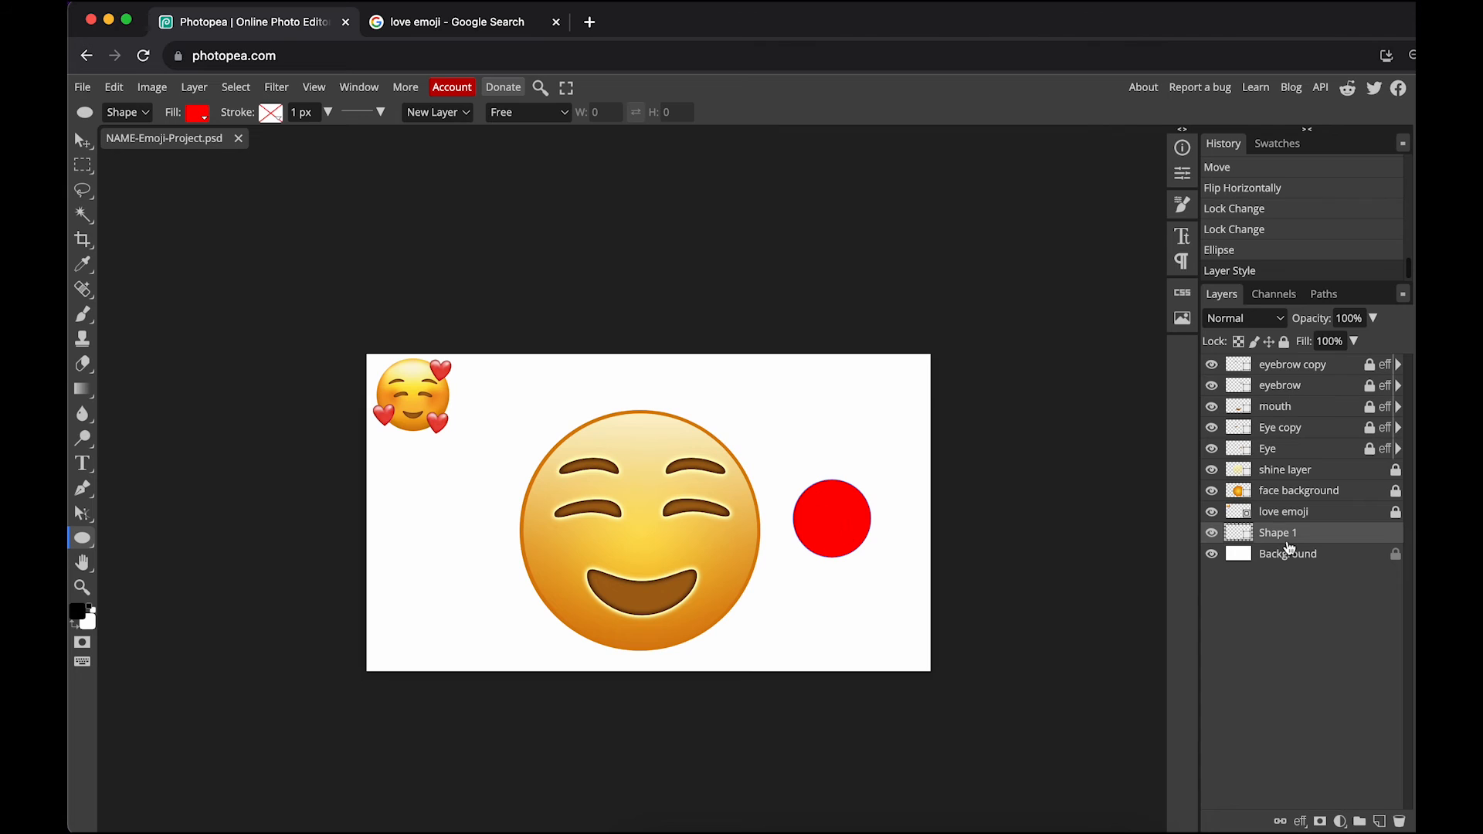
# Rename the red circle's layer to blush and rasterize it
pyautogui.doubleClick(1283, 533)
pyautogui.write('blush')
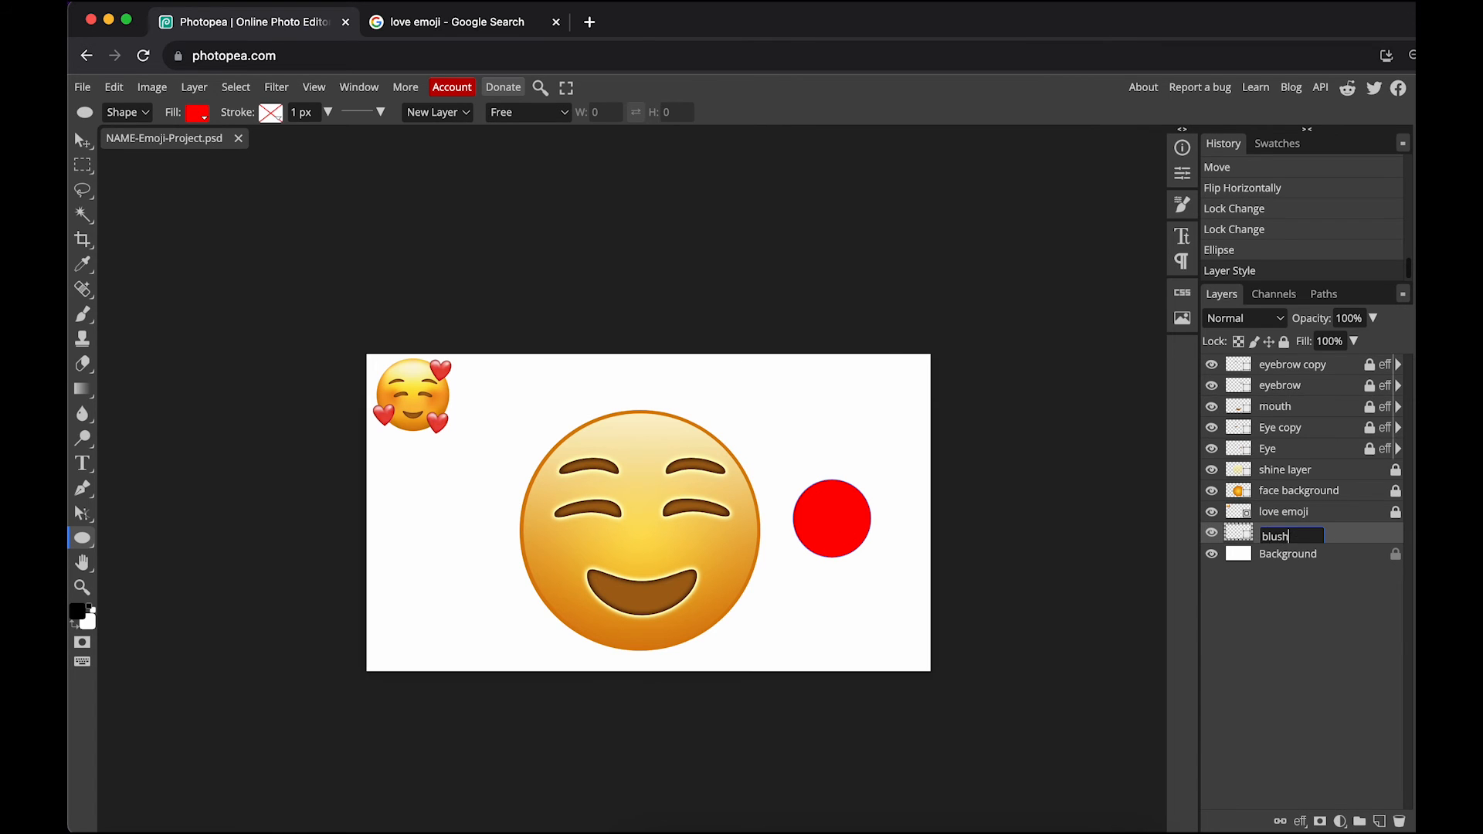
pyautogui.press('Return')
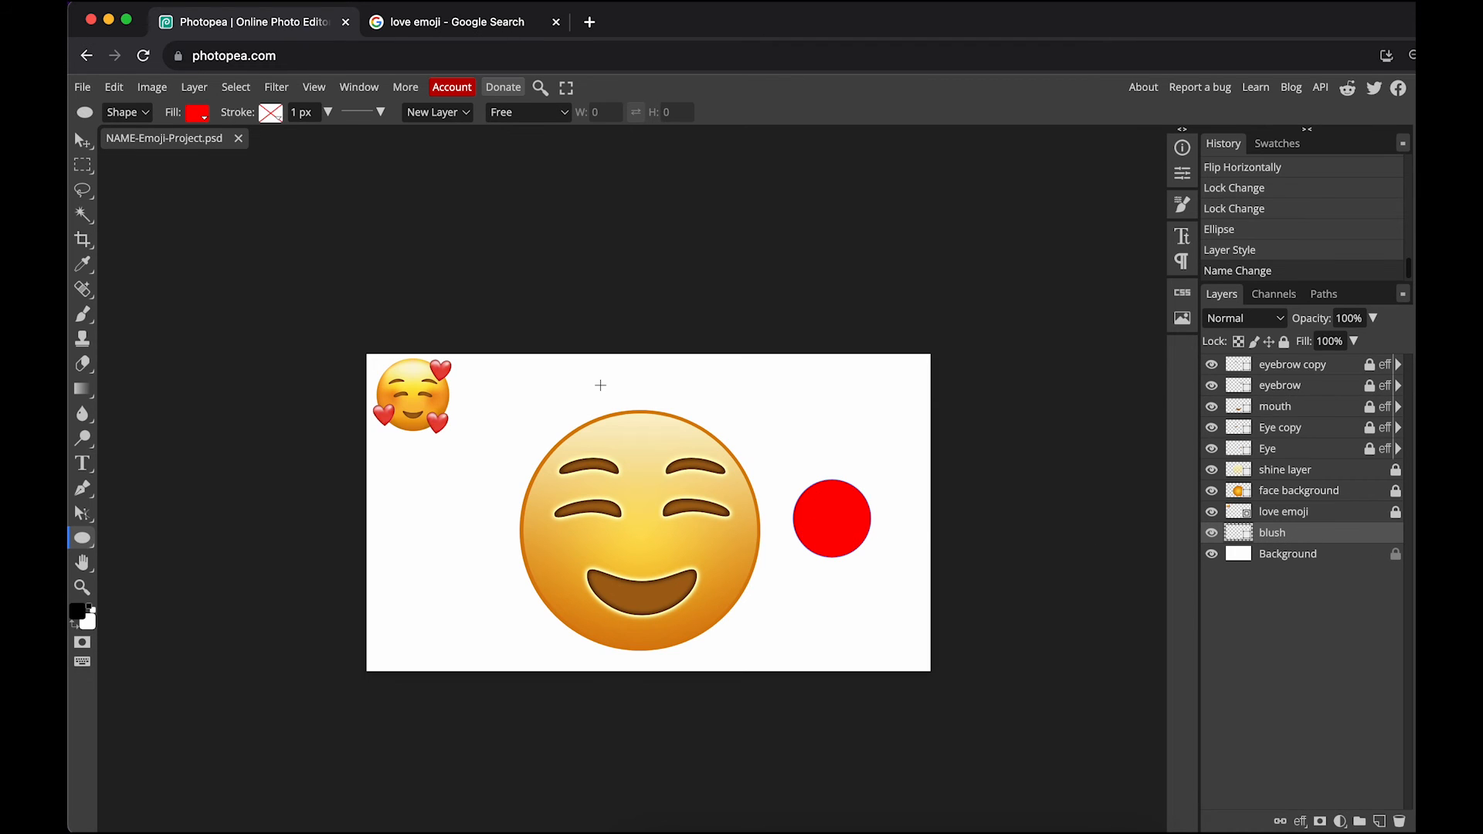
pyautogui.click(198, 112)
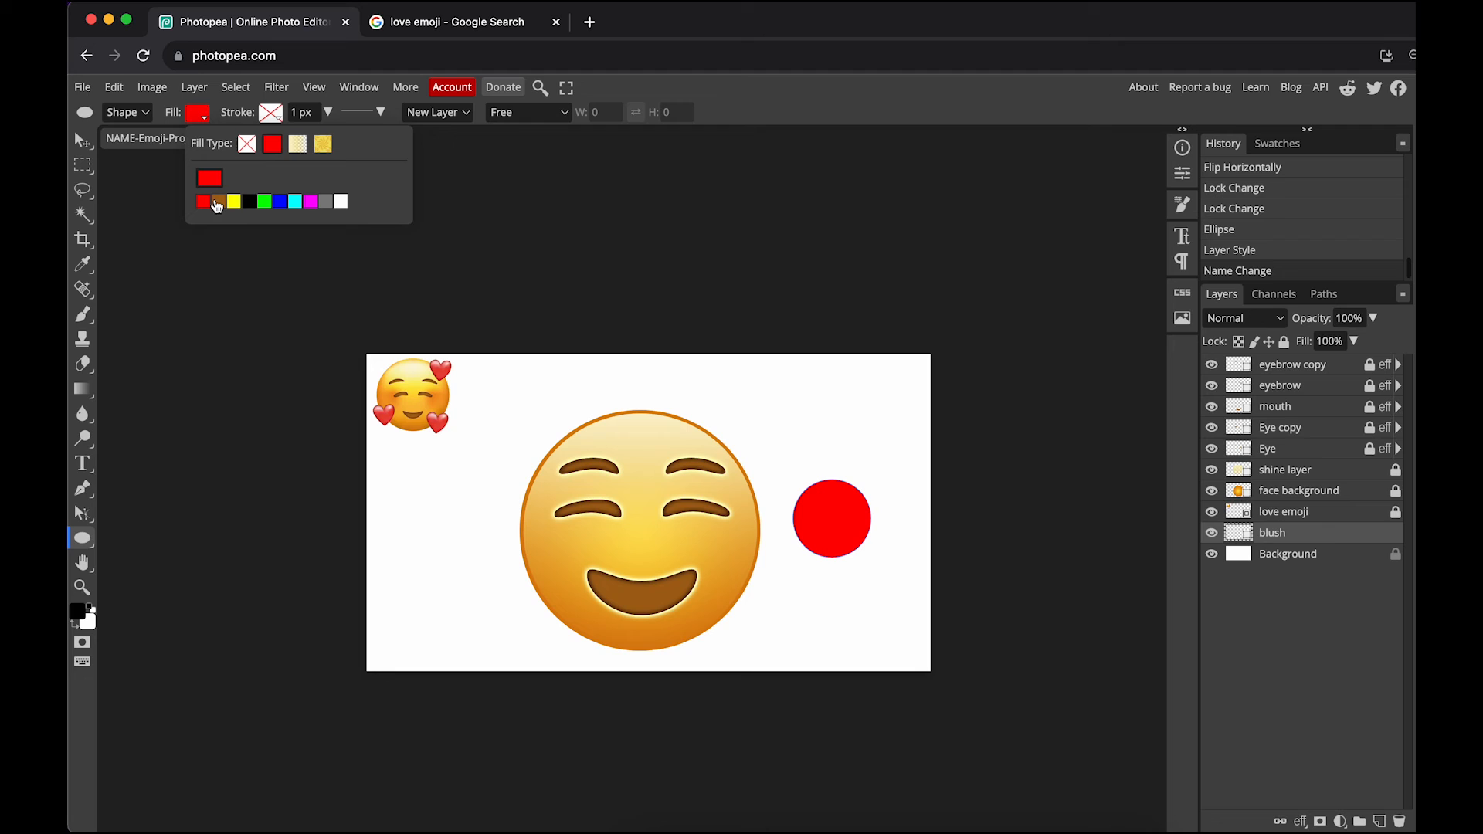
pyautogui.click(1268, 534)
pyautogui.rightClick(1279, 539)
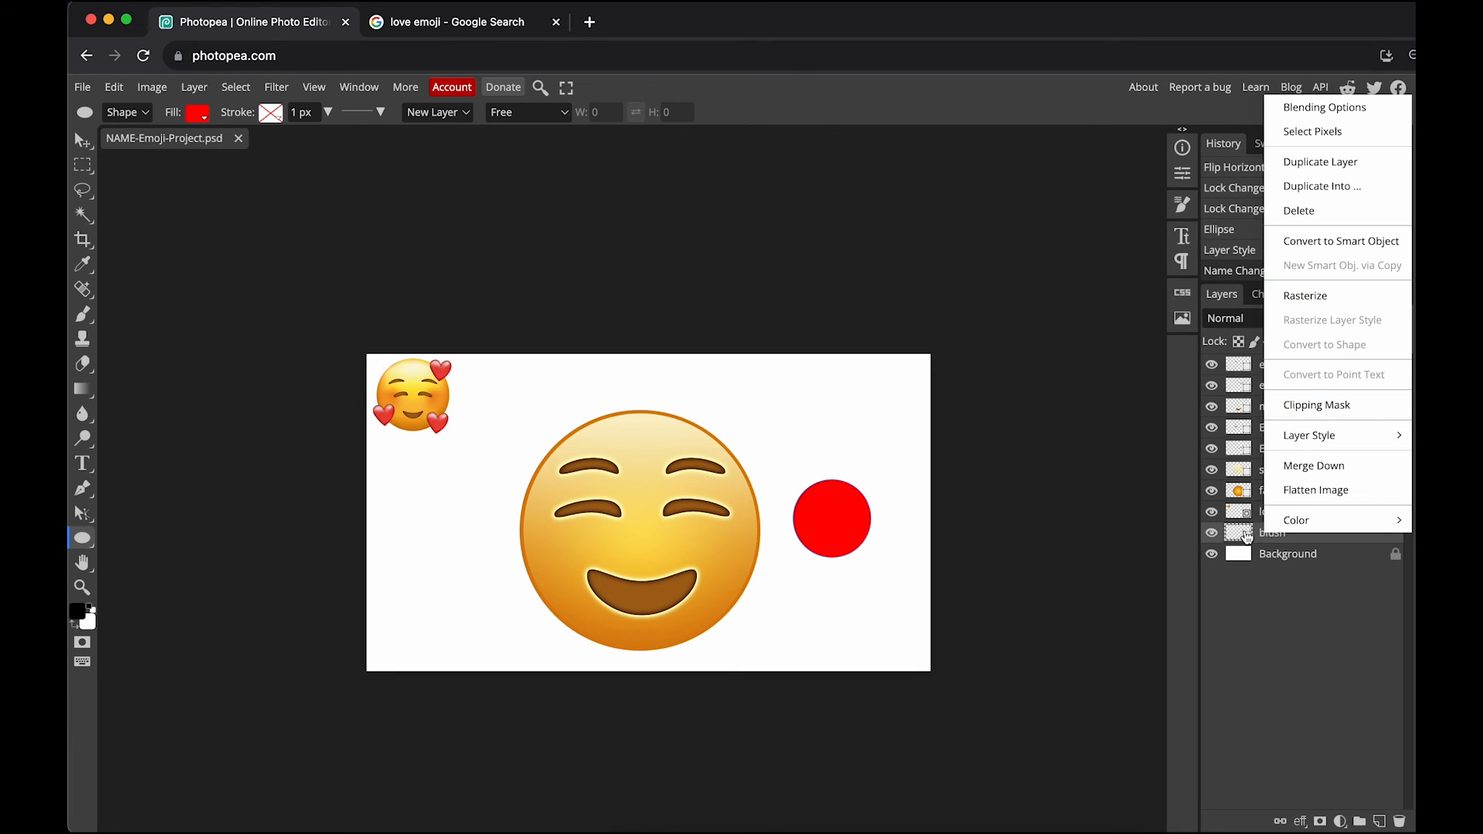
pyautogui.click(1307, 295)
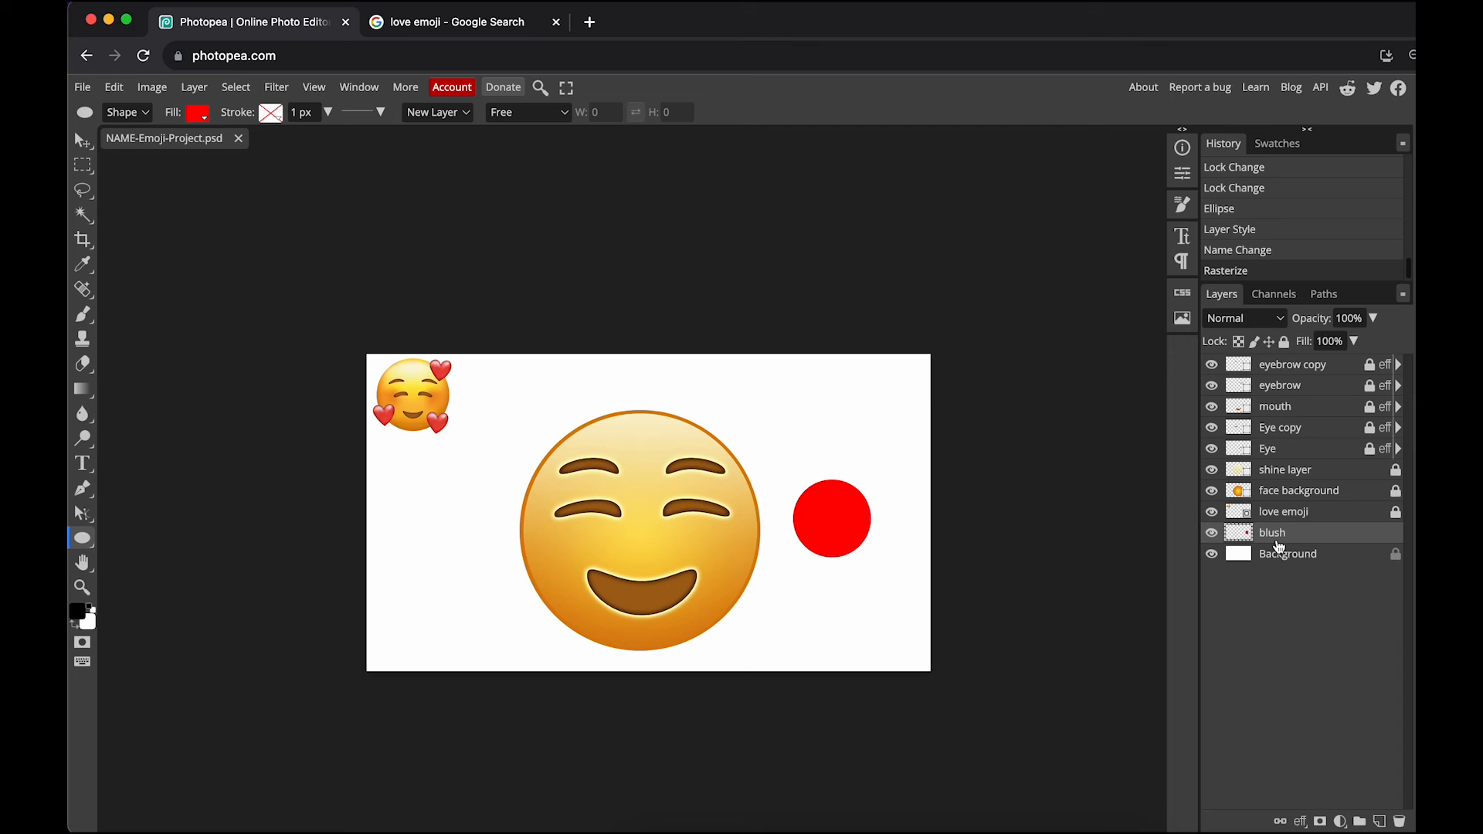
# Apply a Gaussian Blur with a 20 px radius to the blush layer
pyautogui.click(283, 91)
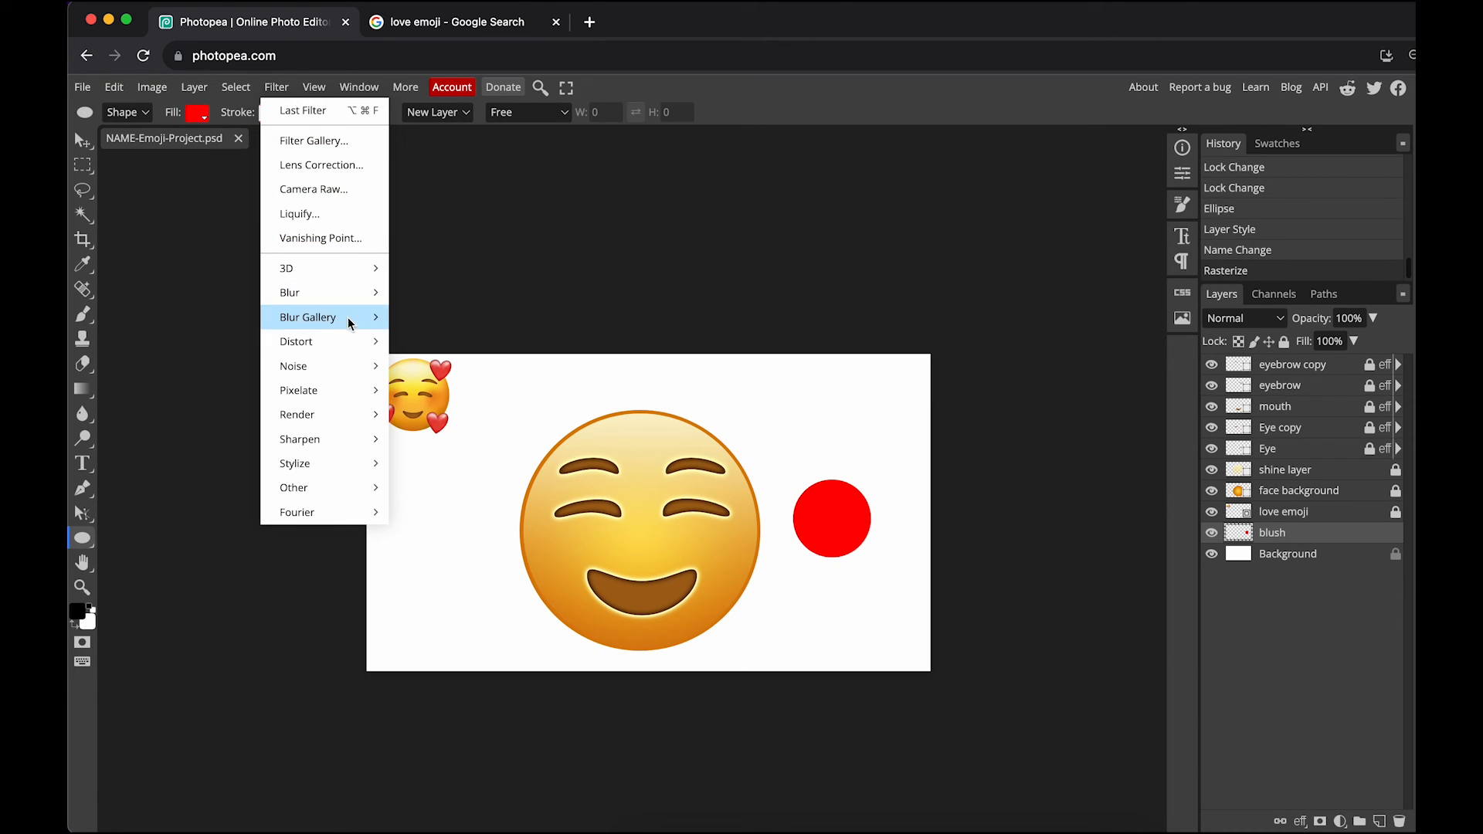
pyautogui.moveTo(351, 306)
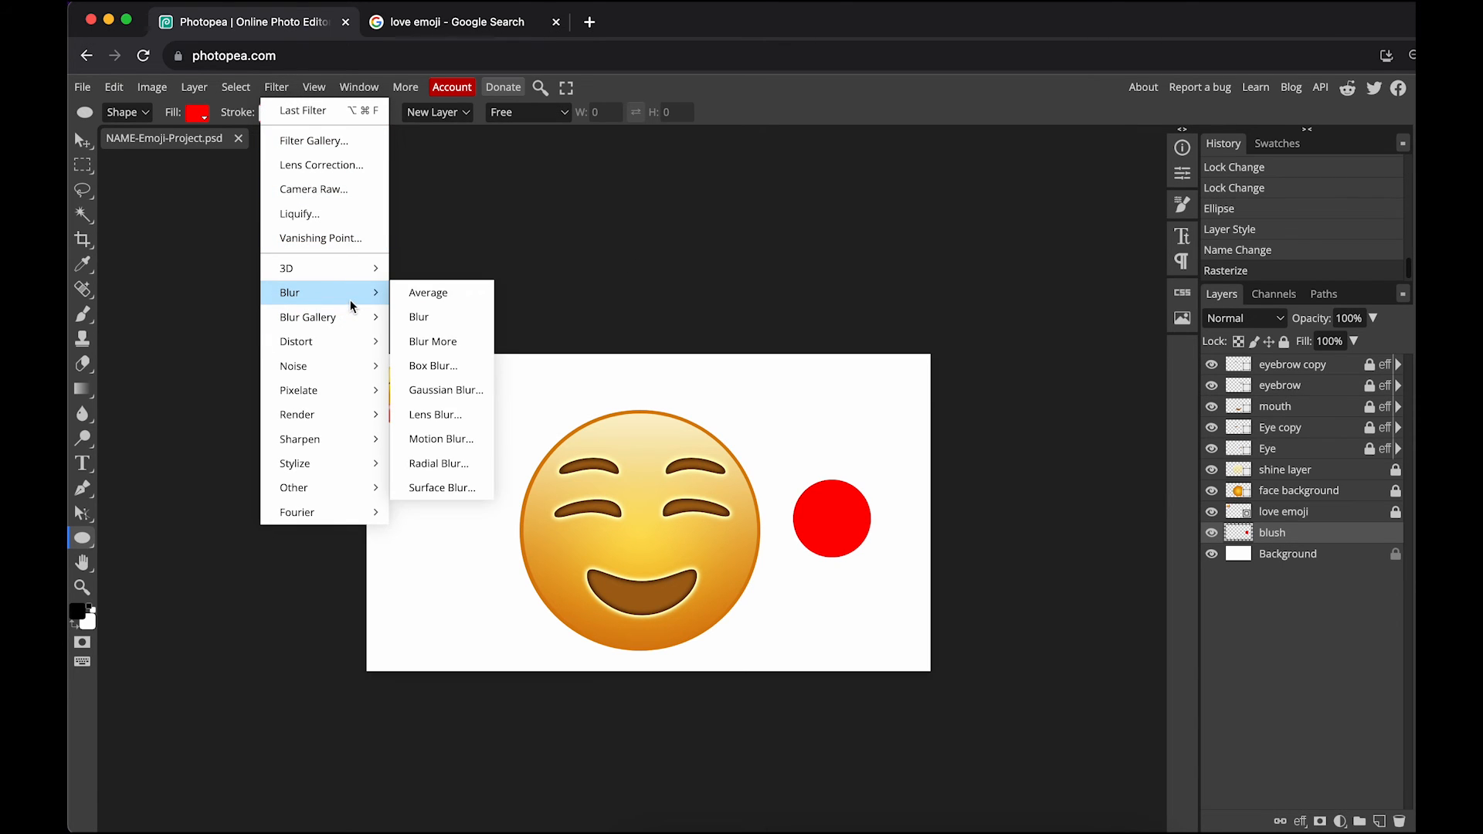
pyautogui.click(470, 391)
pyautogui.write('20')
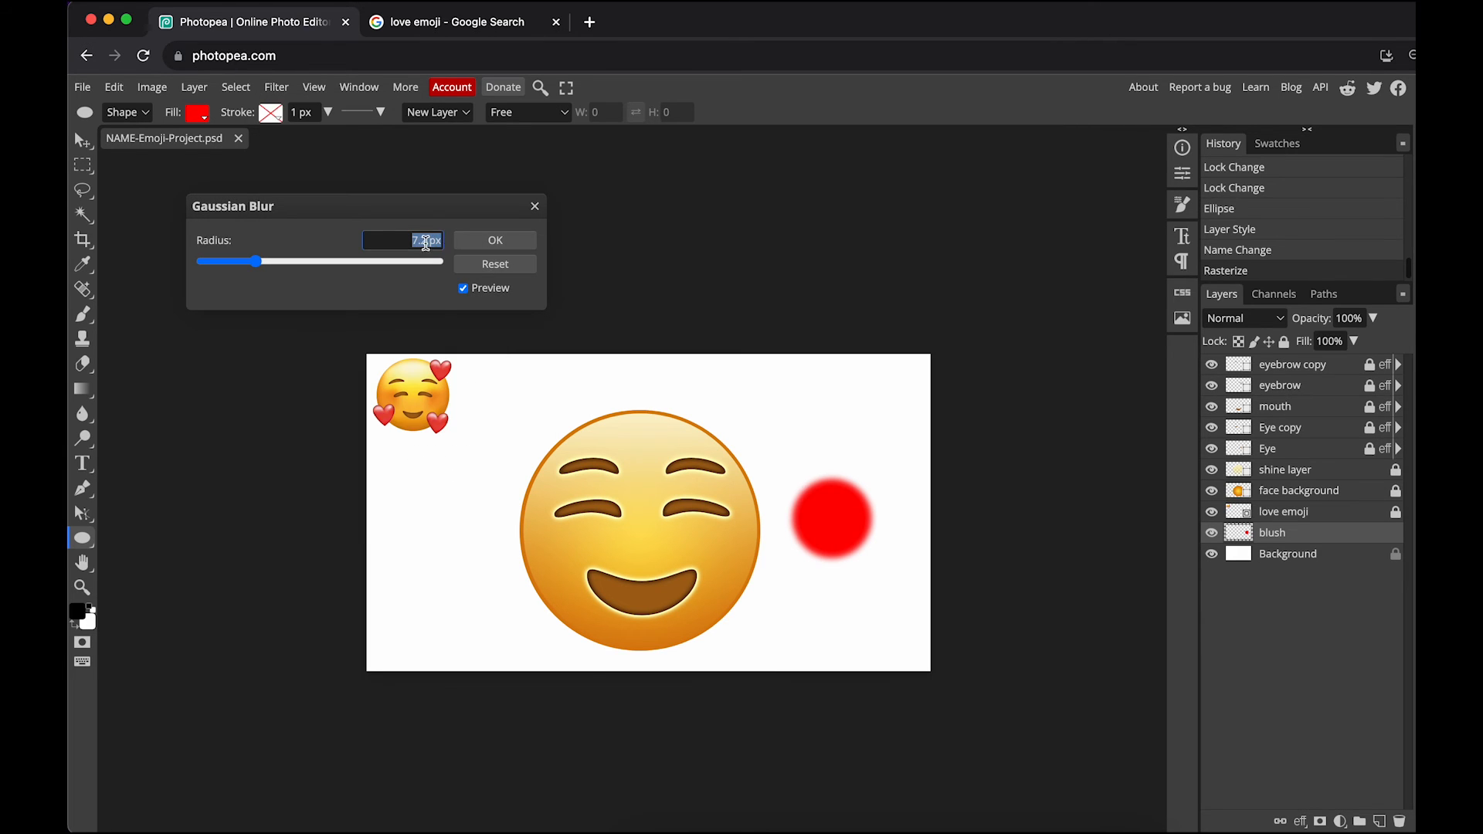
pyautogui.press('Return')
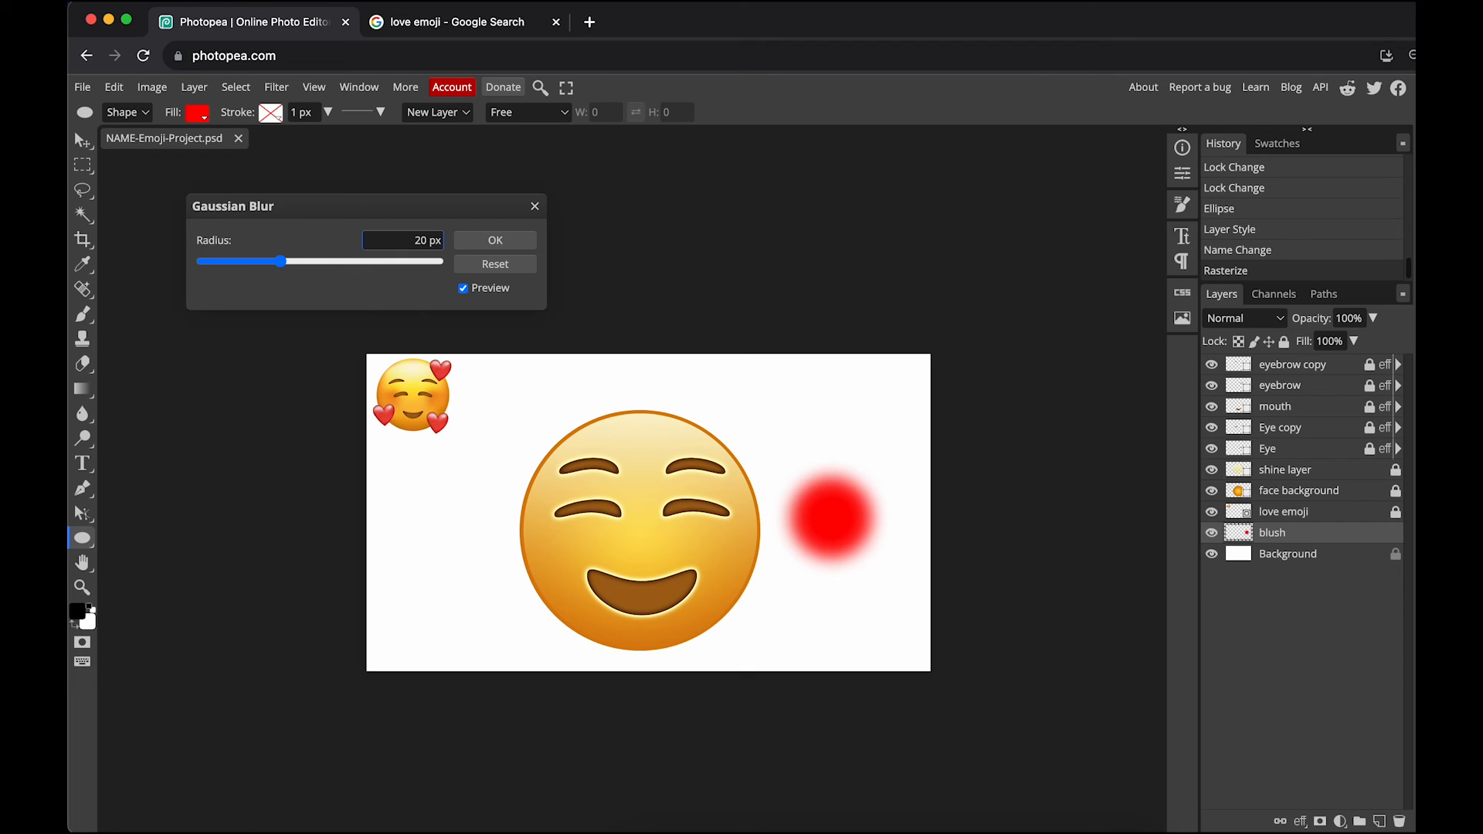
pyautogui.click(482, 234)
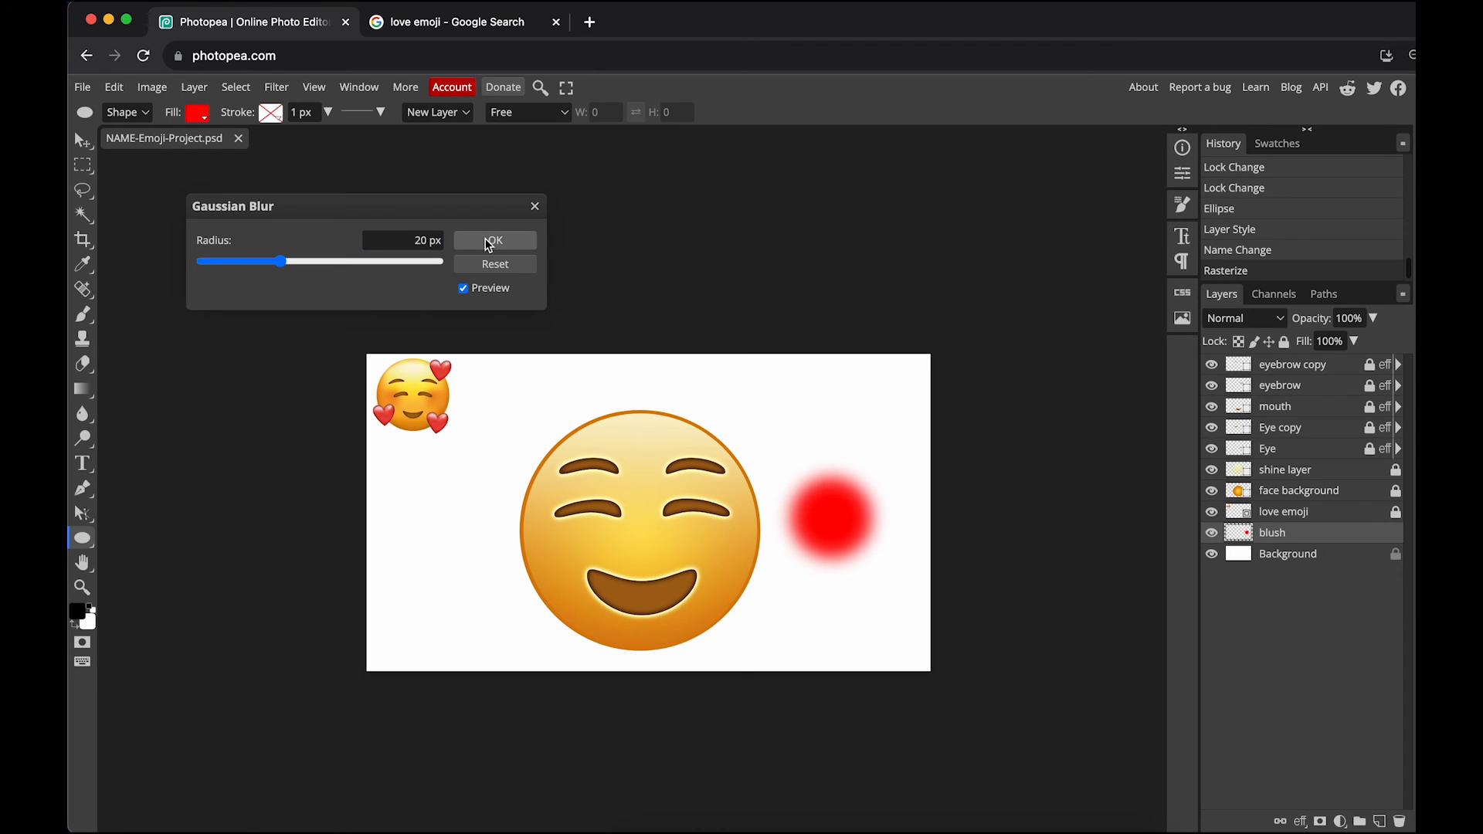
pyautogui.click(488, 244)
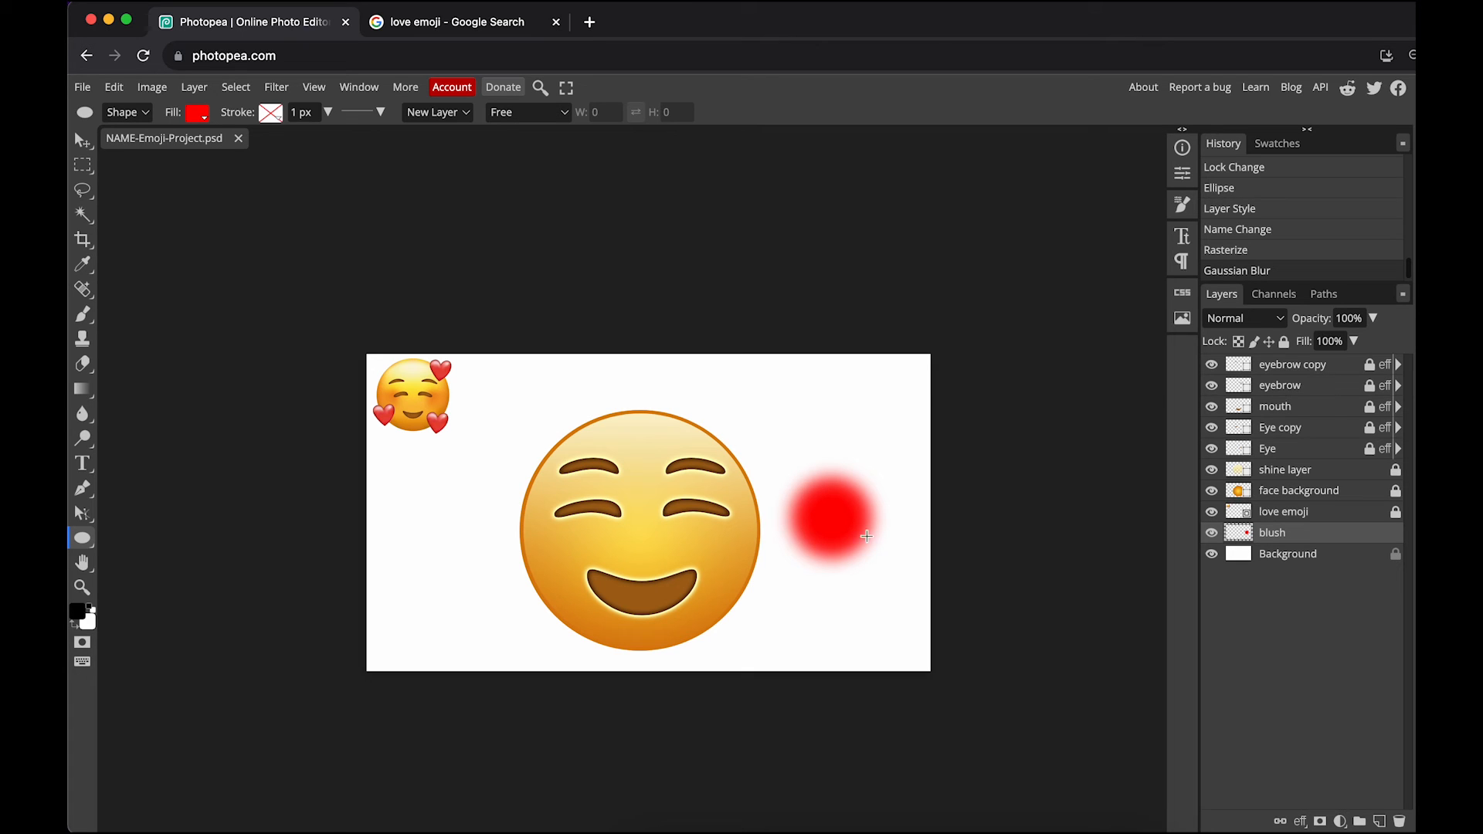
pyautogui.click(277, 87)
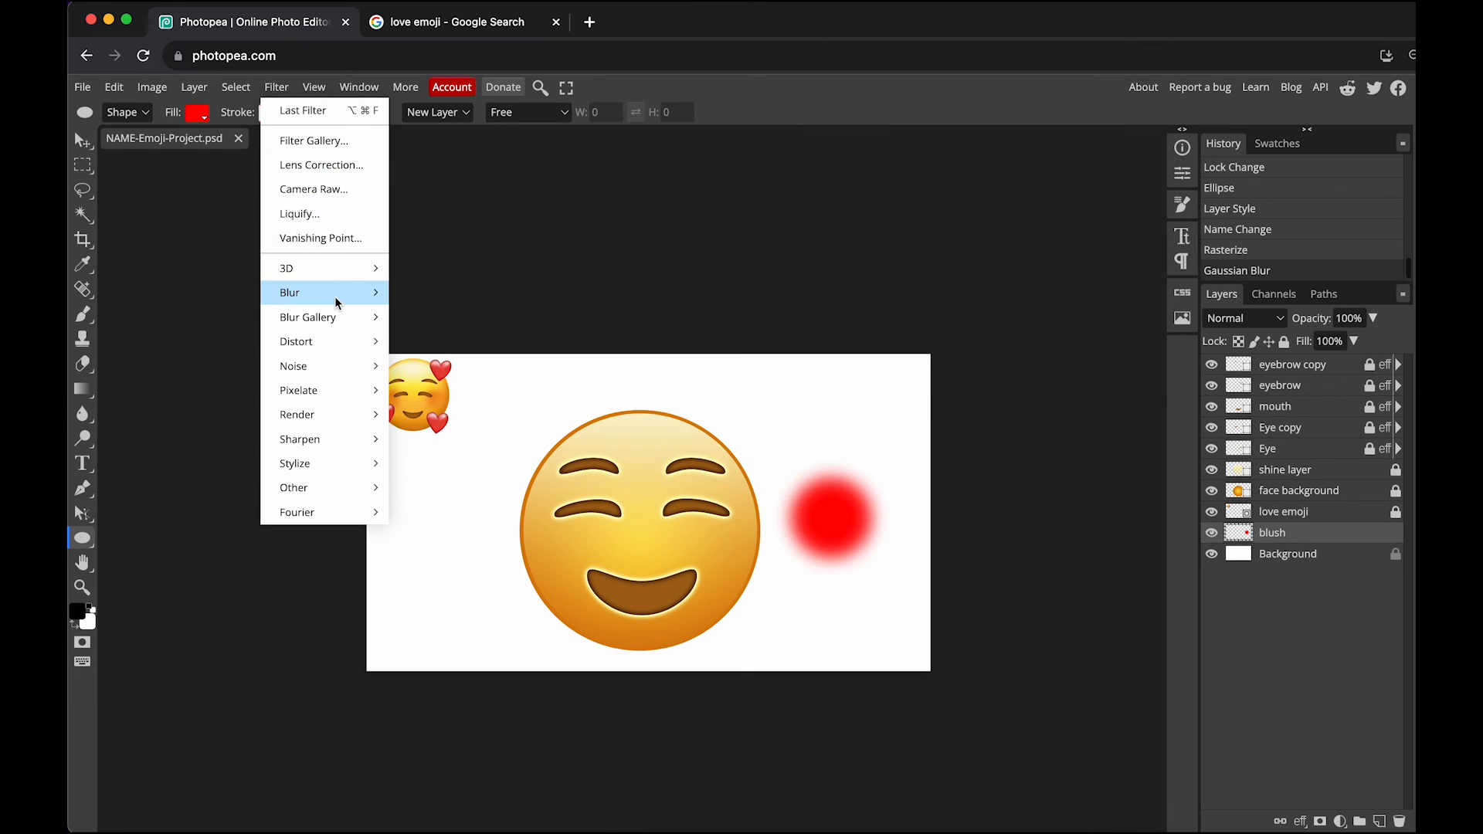
pyautogui.moveTo(337, 303)
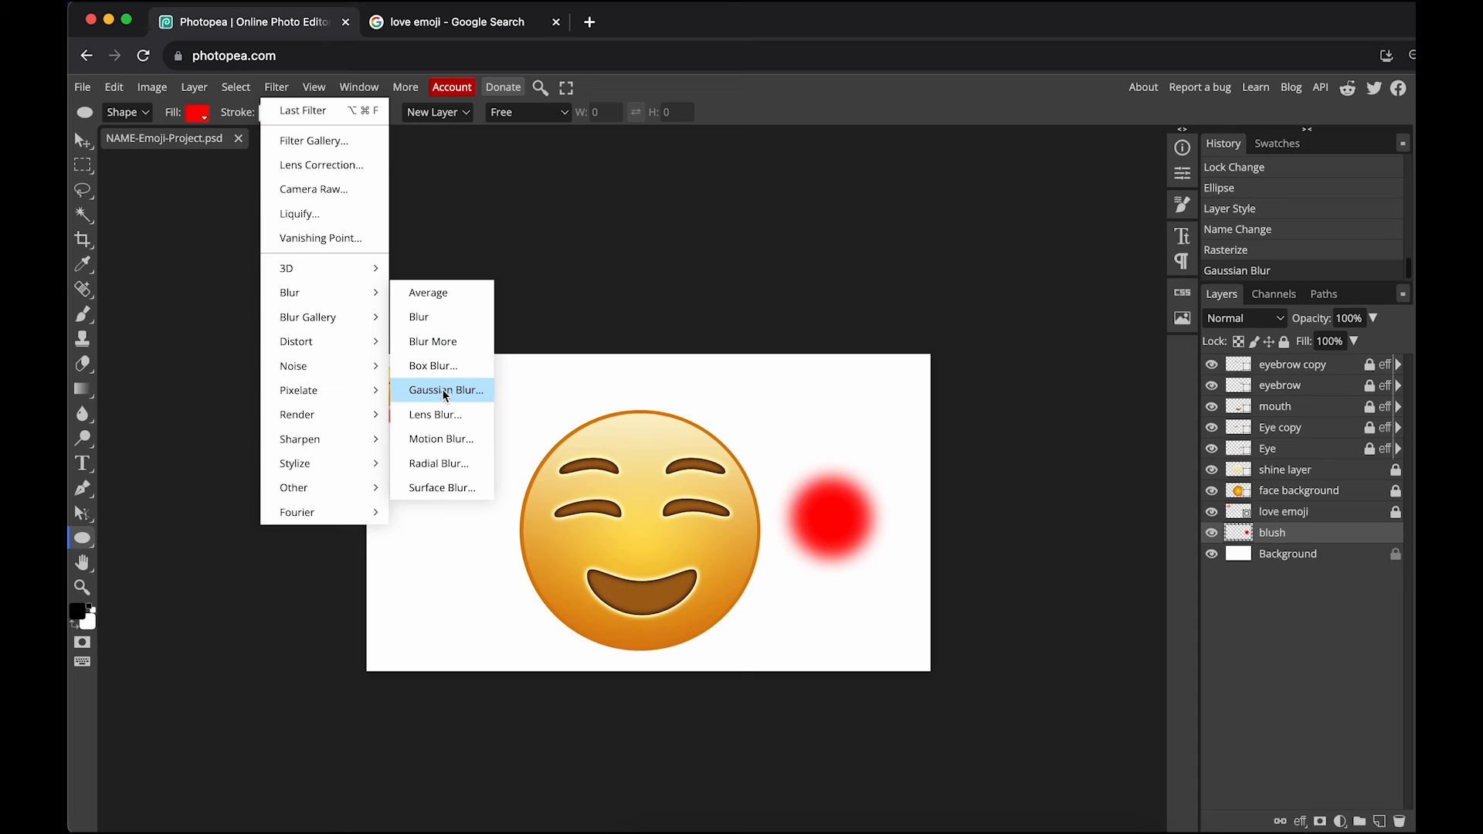
pyautogui.rightClick(1299, 540)
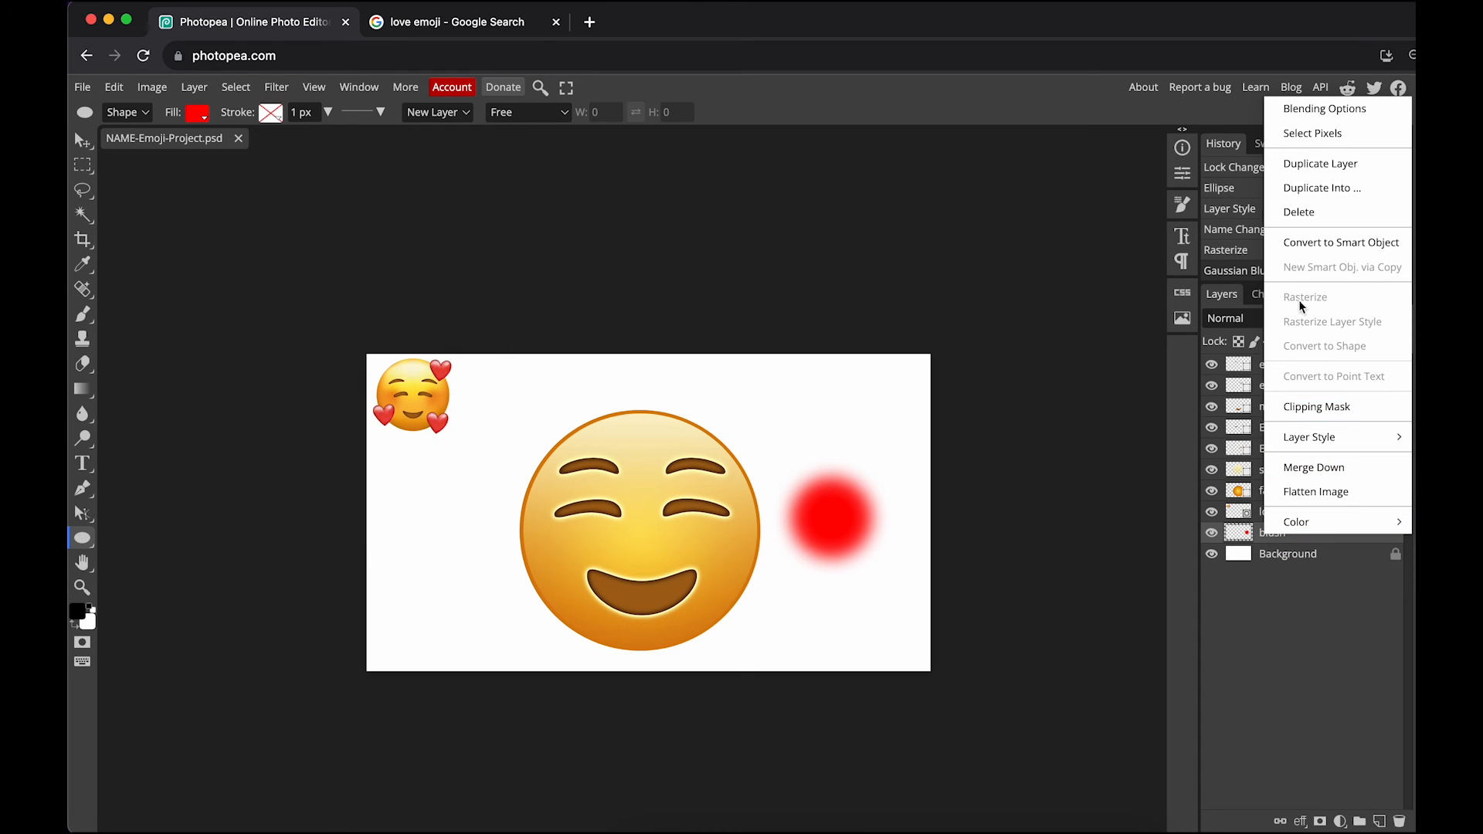
pyautogui.click(1271, 552)
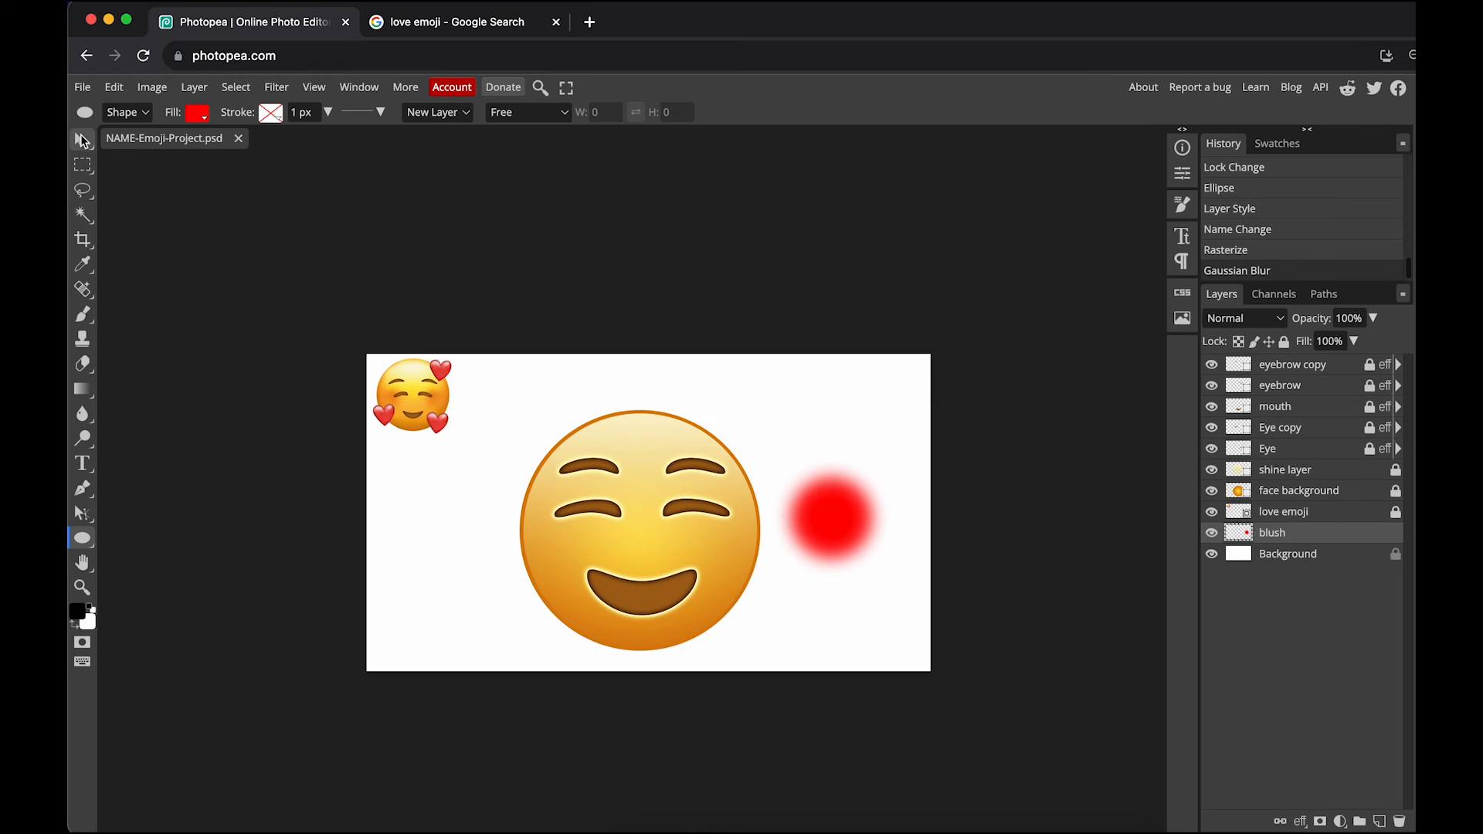
# Place the blush layer directly above the shine layer and fit it onto the right cheek at about 76% scale
pyautogui.click(83, 140)
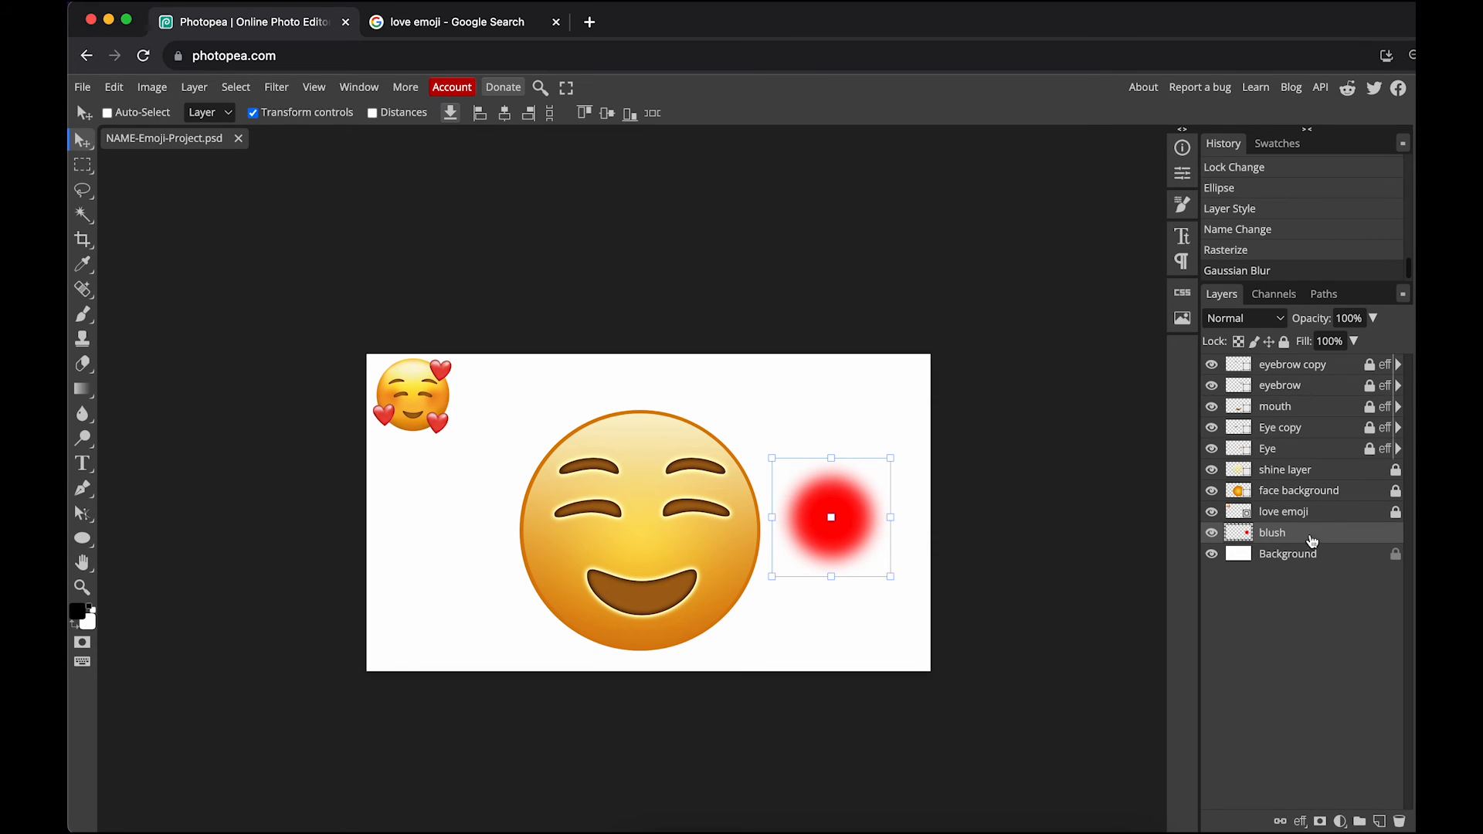
pyautogui.click(849, 532)
pyautogui.moveTo(849, 531); pyautogui.dragTo(715, 522)
pyautogui.moveTo(1289, 533); pyautogui.dragTo(1289, 490)
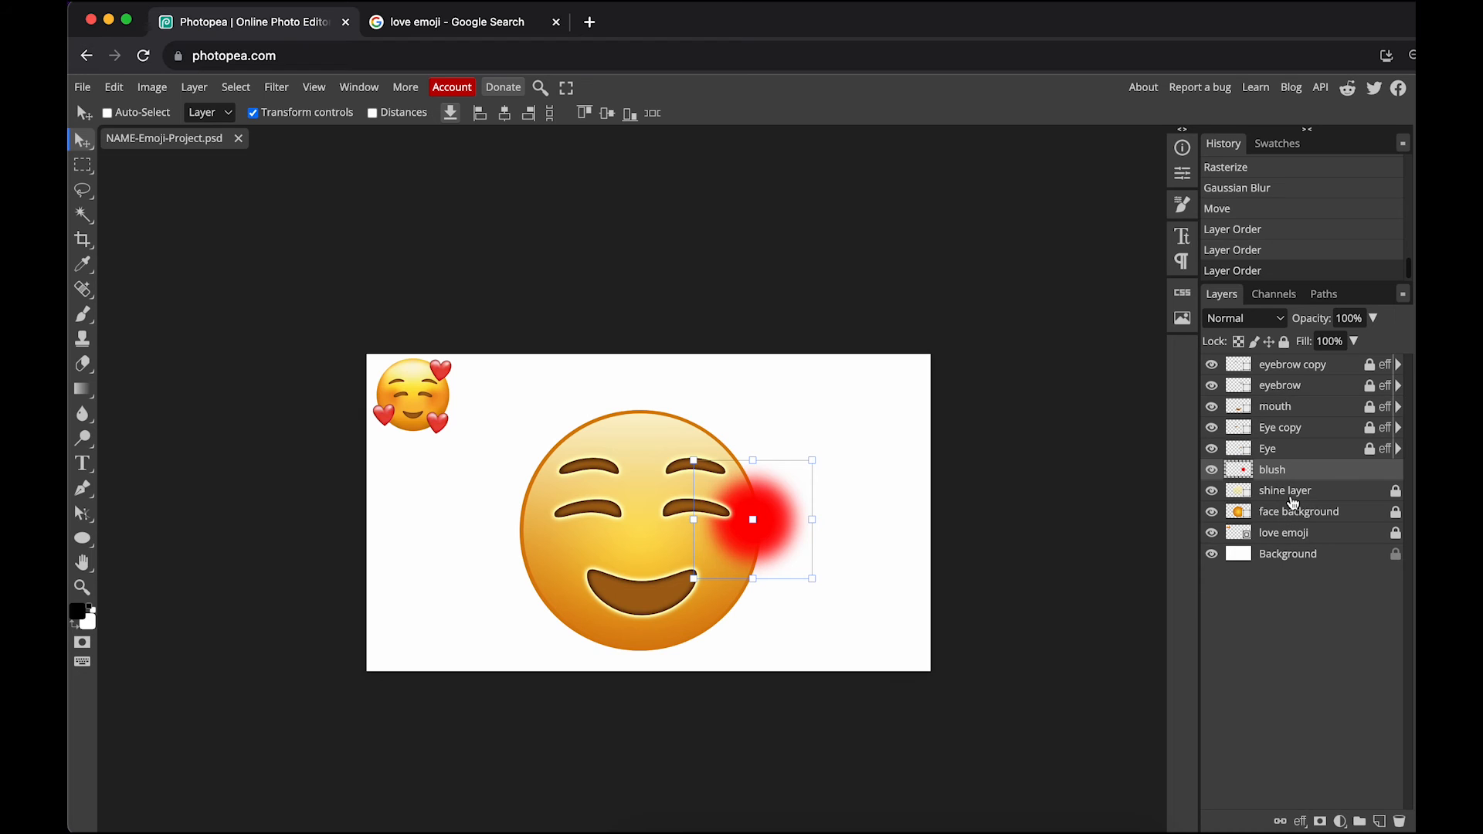
pyautogui.moveTo(777, 547); pyautogui.dragTo(737, 556)
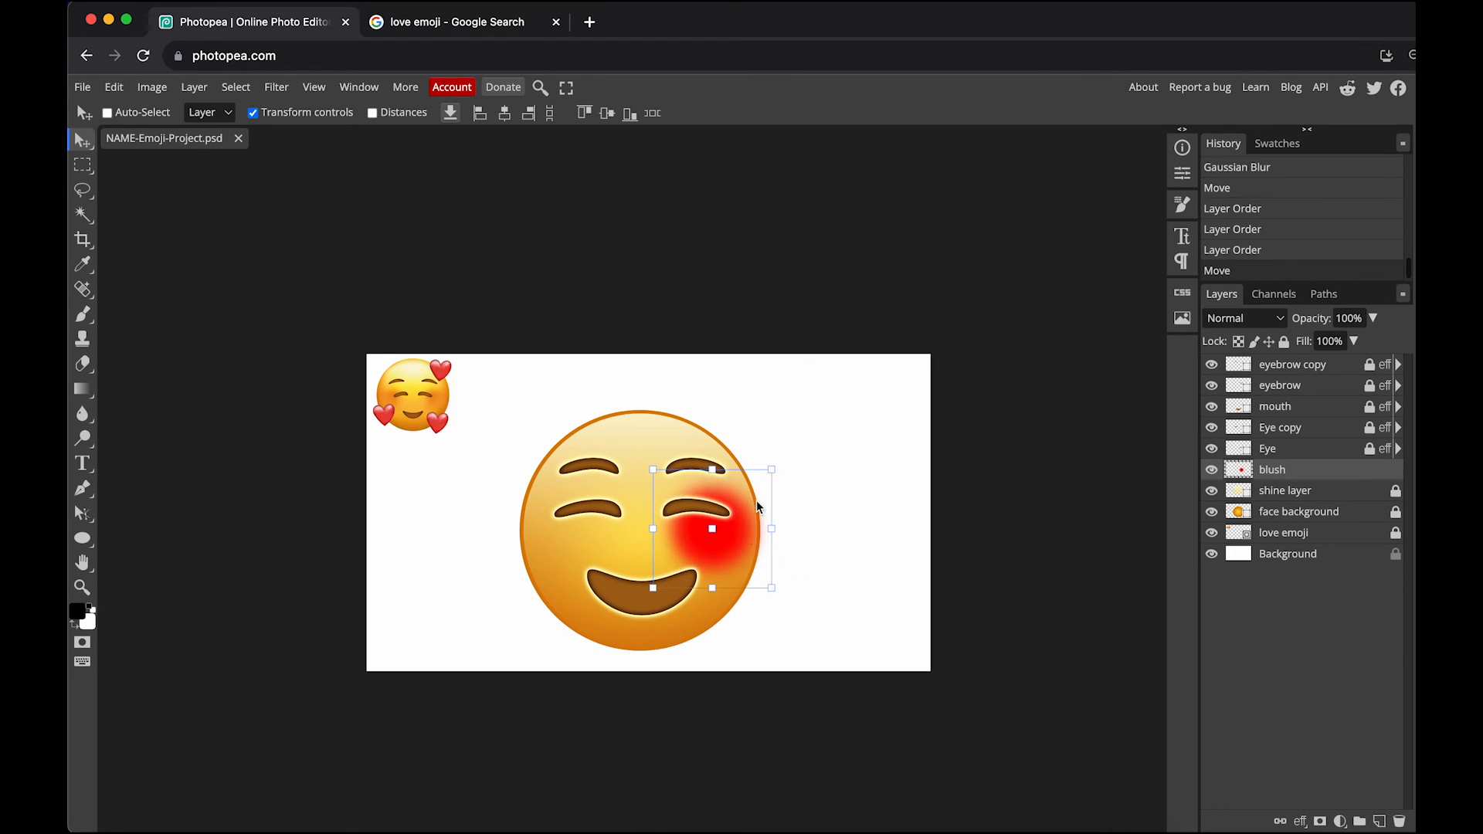
pyautogui.moveTo(772, 470); pyautogui.dragTo(734, 539)
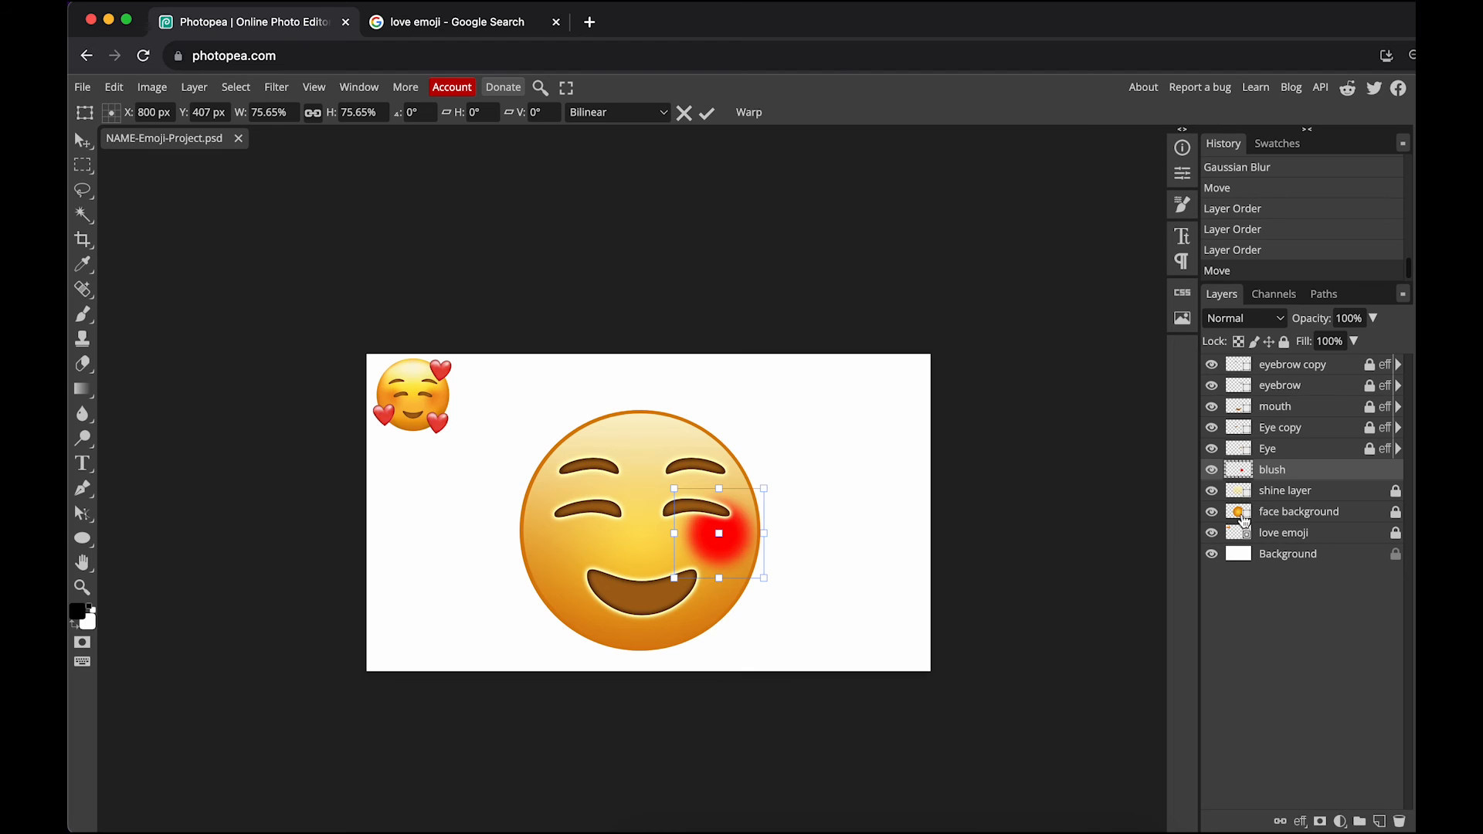
# Duplicate the blush layer, place the copy on the left cheek level with the original, and select the Background layer
pyautogui.rightClick(1279, 470)
pyautogui.click(1253, 468)
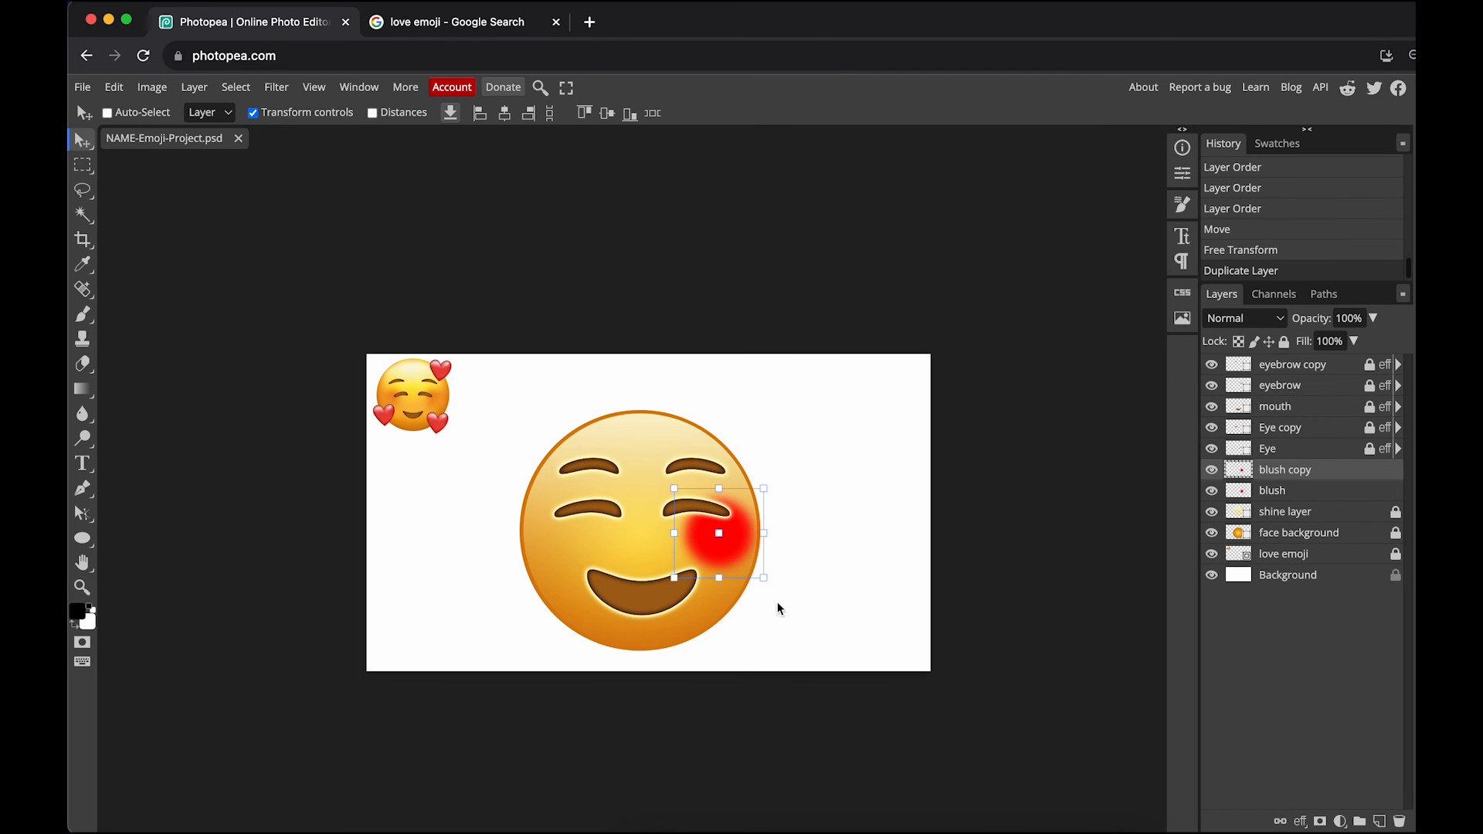
pyautogui.moveTo(739, 551); pyautogui.dragTo(585, 550)
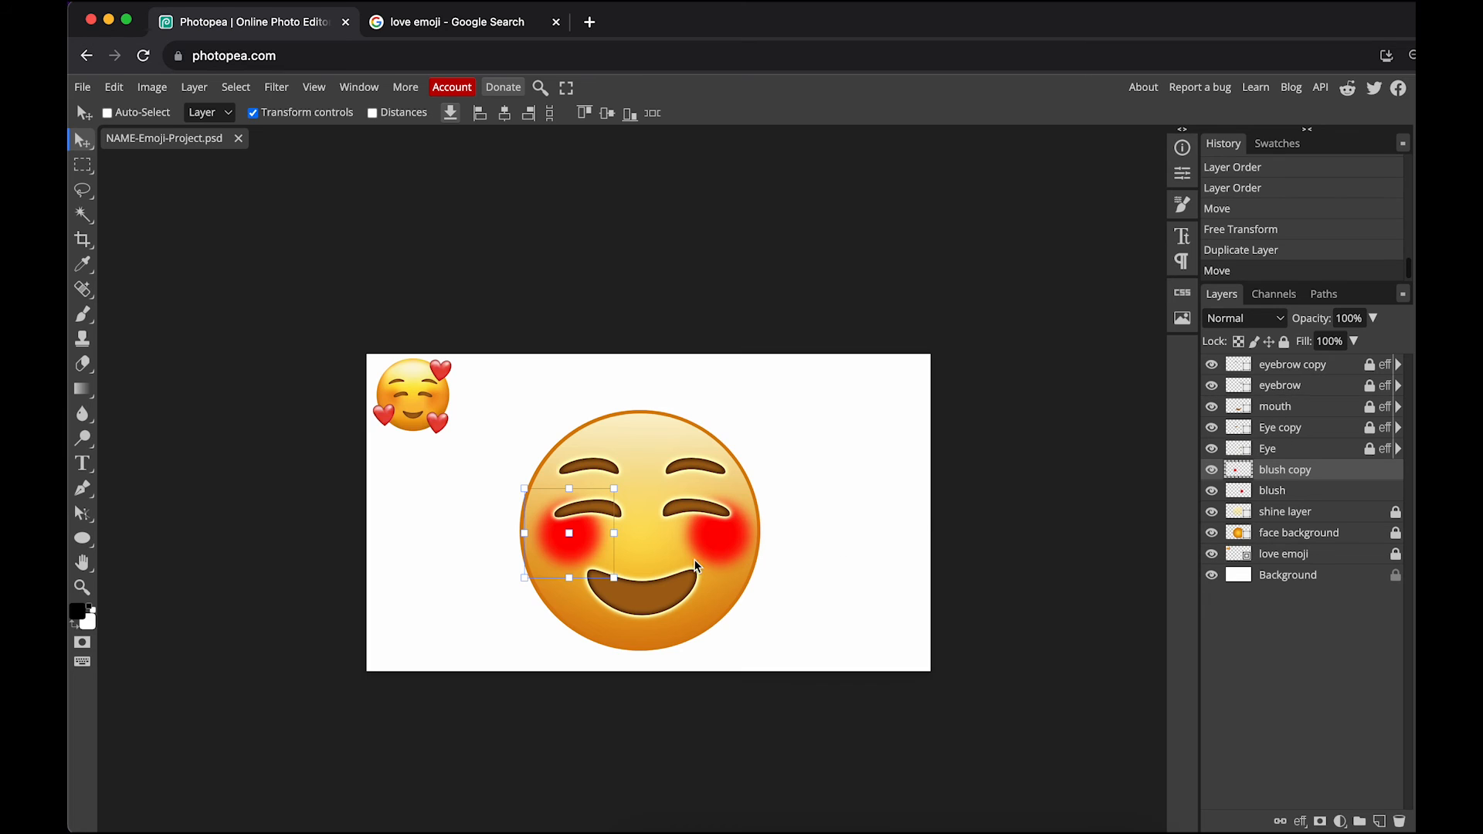
pyautogui.click(1285, 575)
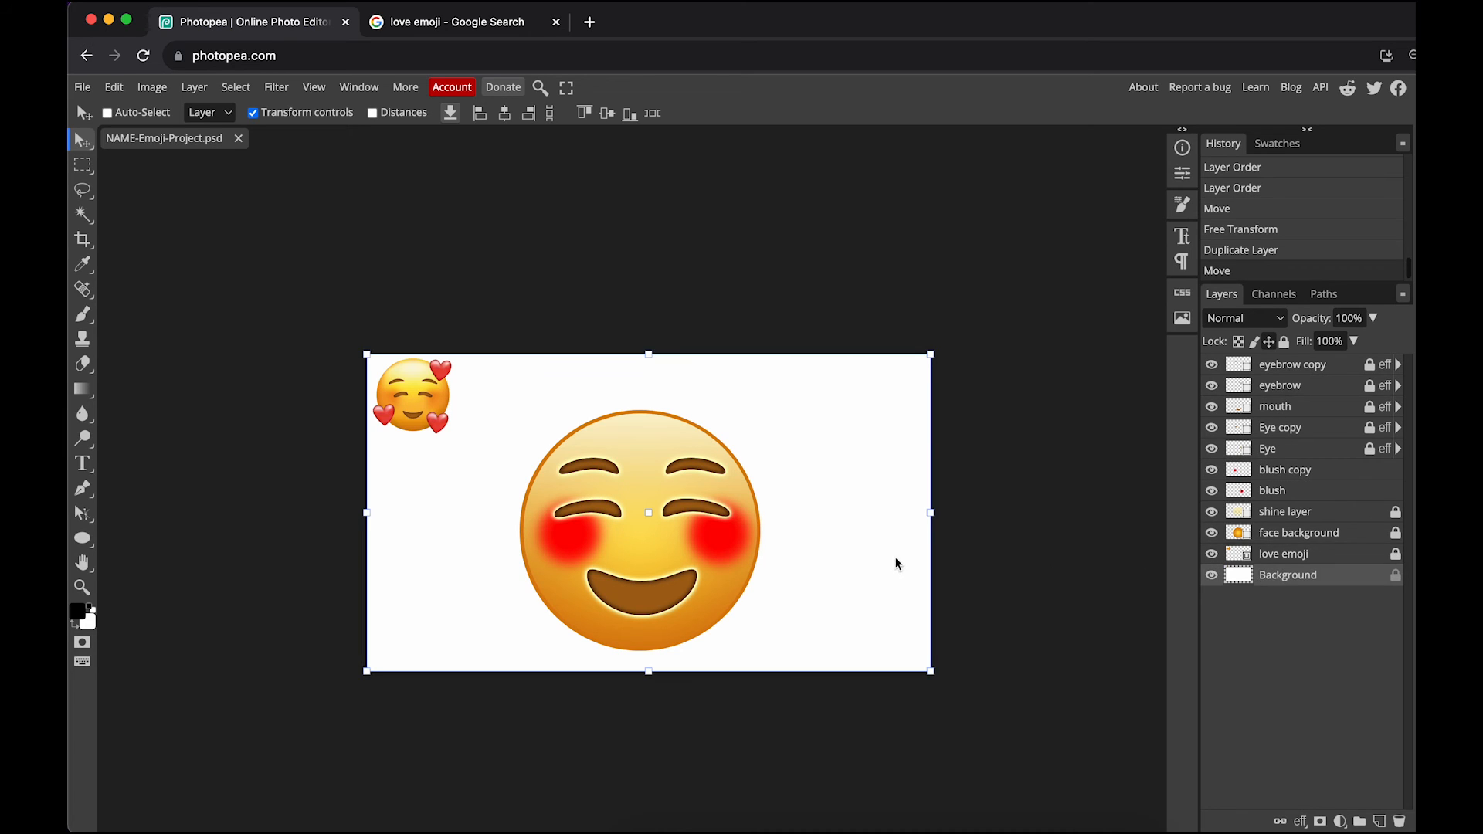
# Lock the blush copy and blush layers
pyautogui.click(83, 540)
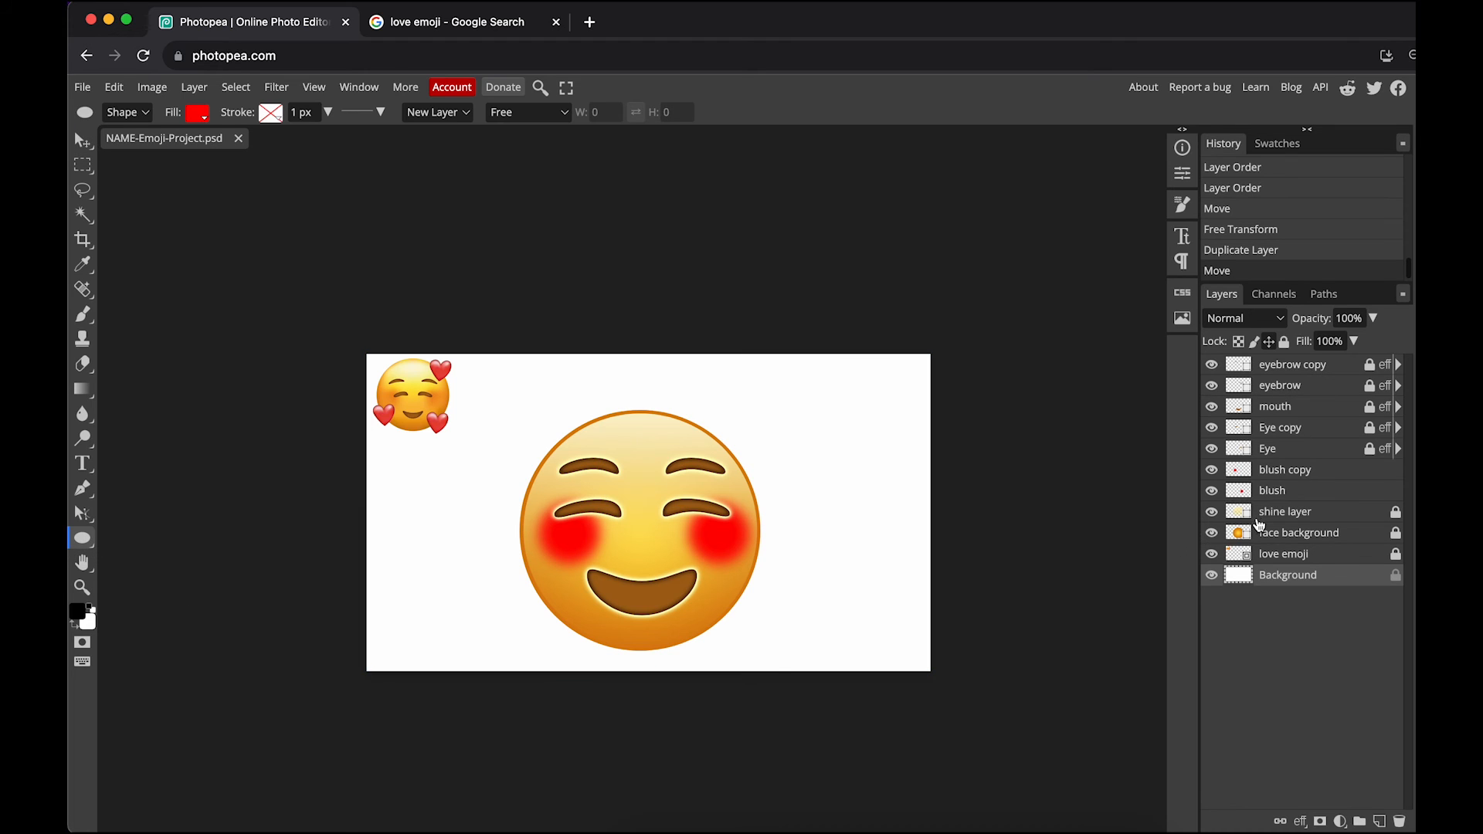
pyautogui.click(1356, 469)
pyautogui.click(1284, 342)
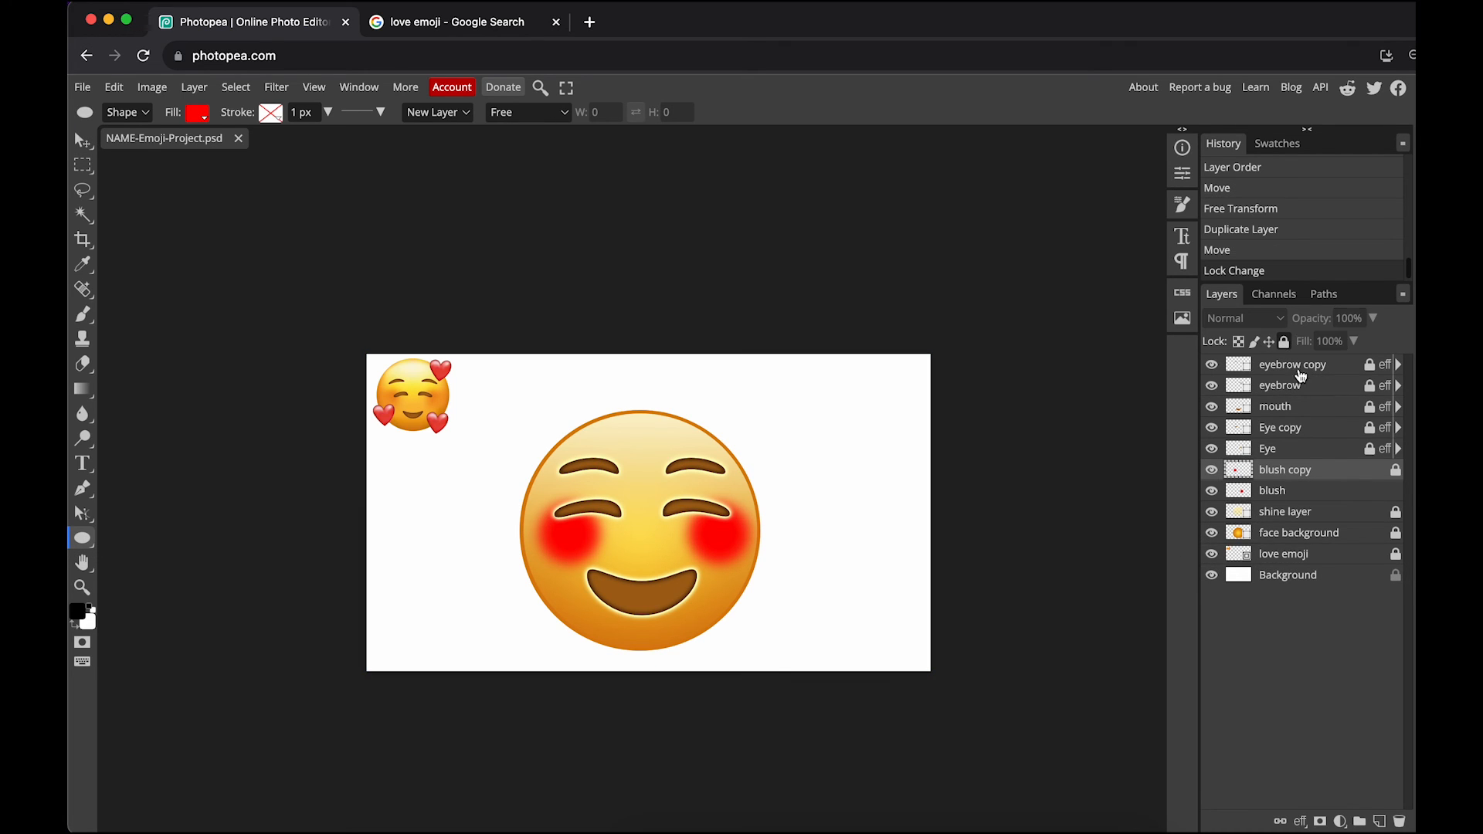
pyautogui.click(1359, 494)
pyautogui.click(1285, 341)
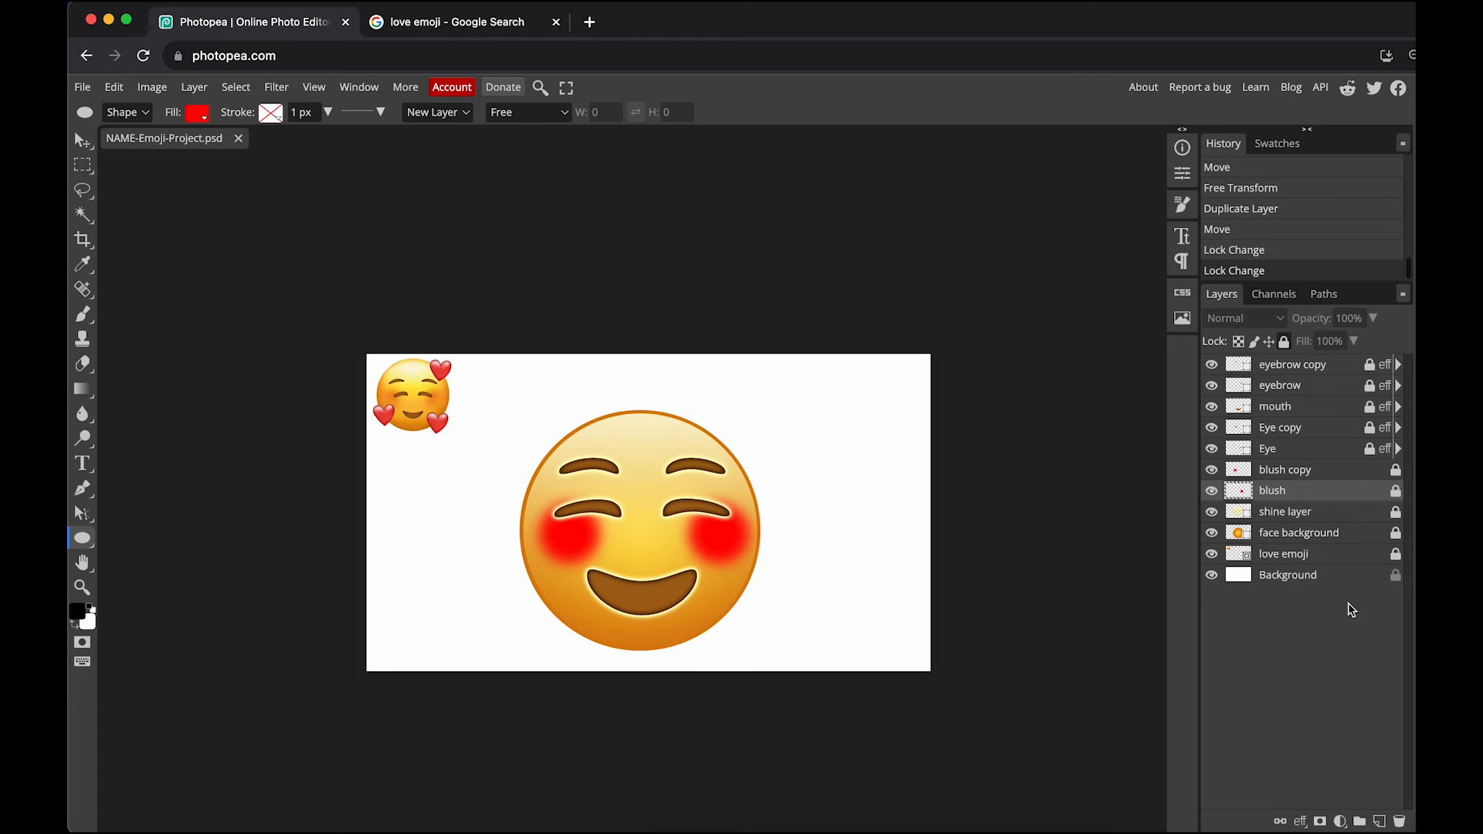
# Draw a red circle on the blank canvas right of the face, on a new shape layer directly above the Background layer
pyautogui.click(1321, 581)
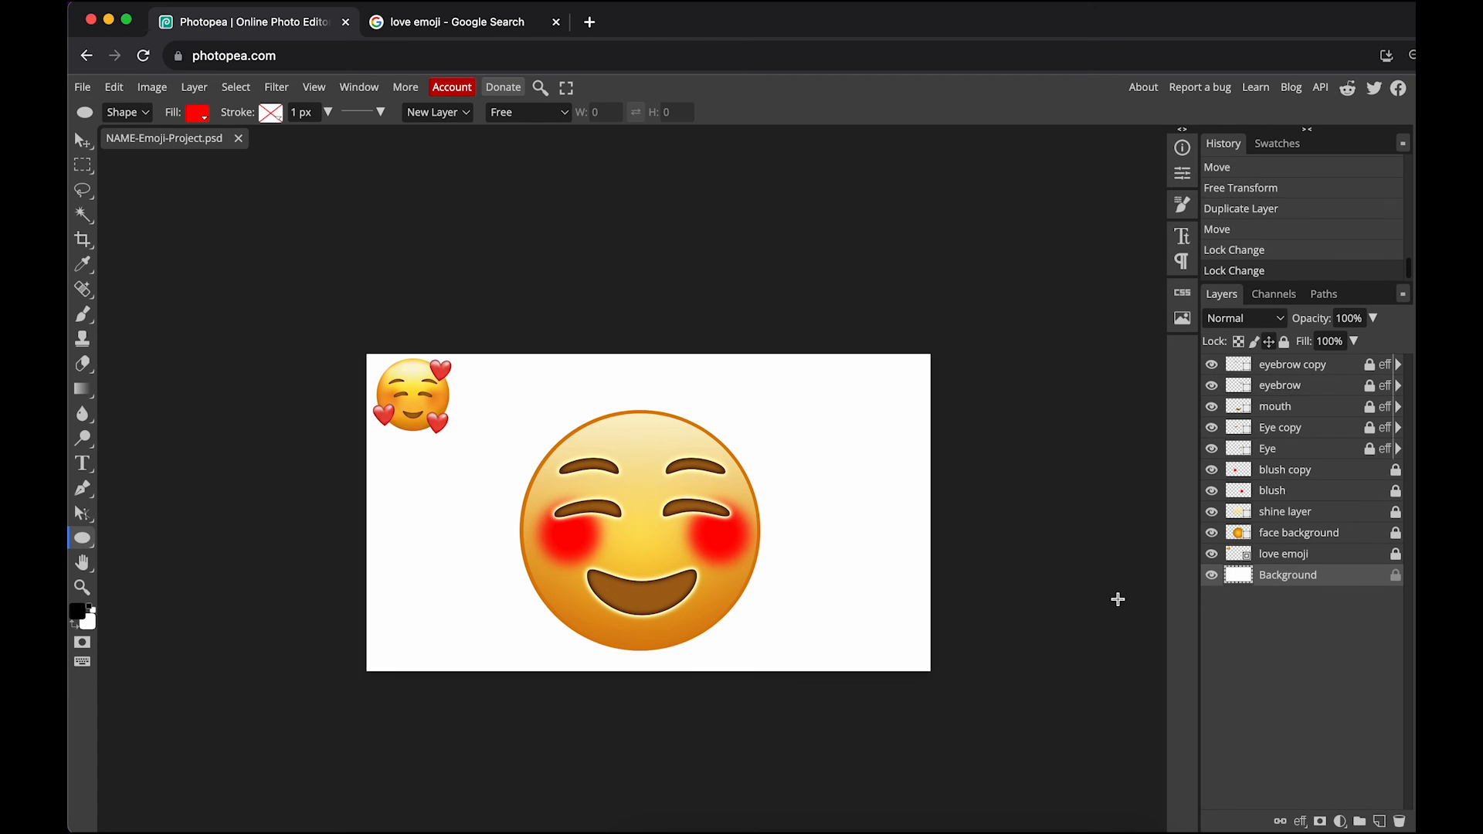
pyautogui.press('shift')
pyautogui.moveTo(795, 424); pyautogui.dragTo(891, 546)
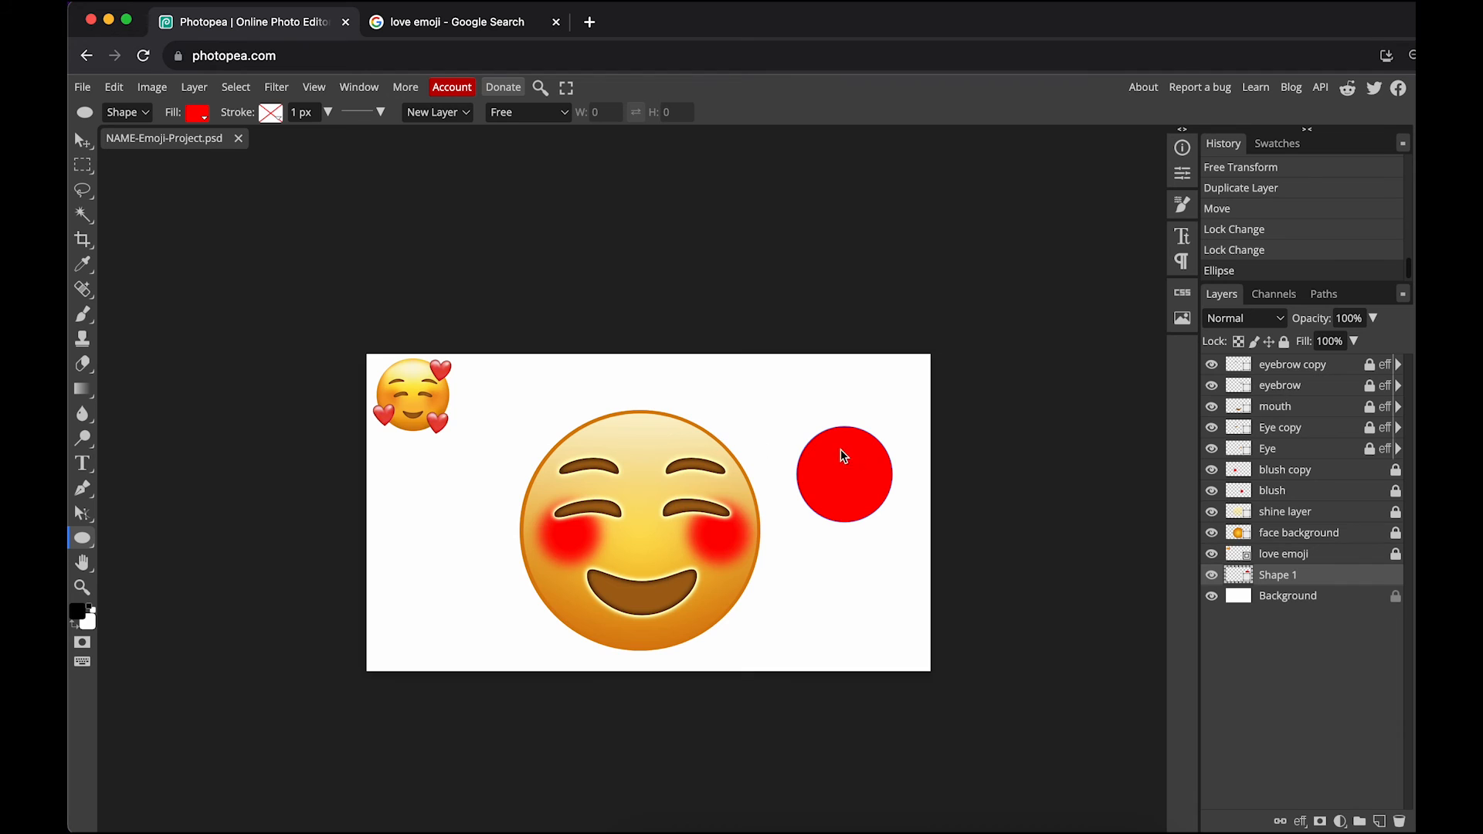
# Pull the red circle's top anchor point straight down past its centre with the Direct Select tool to form a dip
pyautogui.press('super+equal')
pyautogui.moveTo(901, 460); pyautogui.dragTo(613, 464)
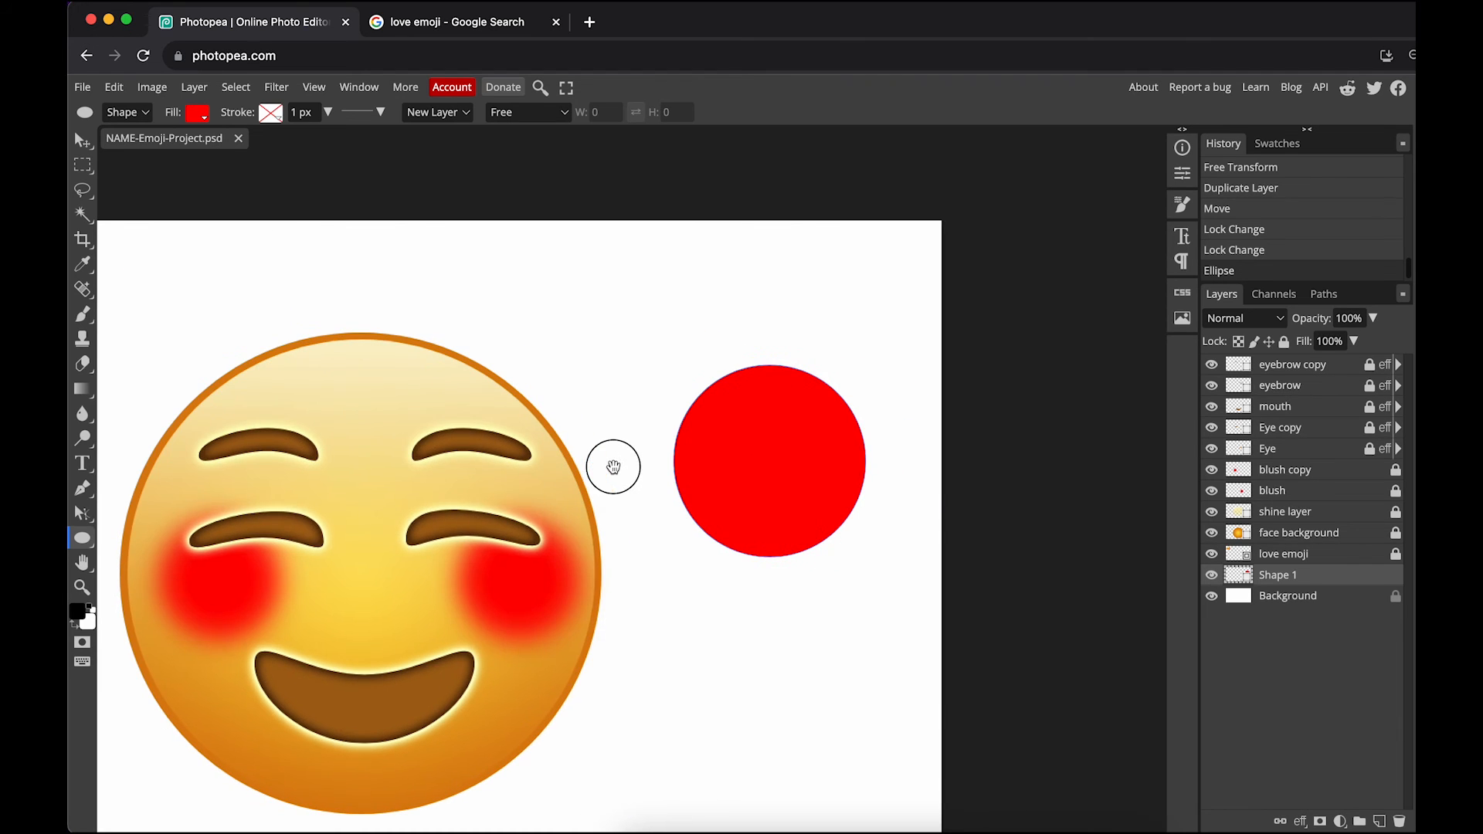
pyautogui.scroll(2, 618, 467)
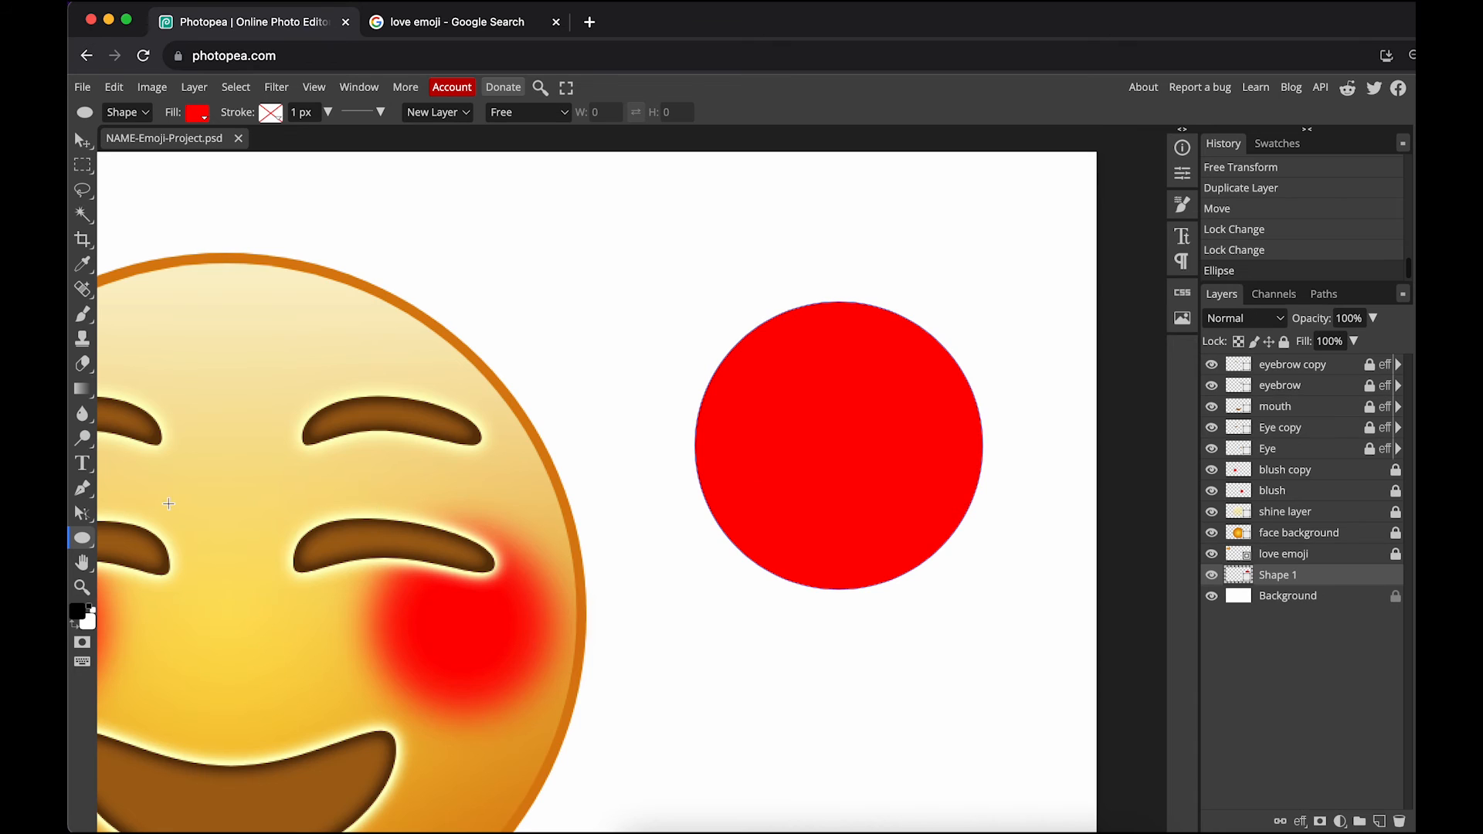
pyautogui.rightClick(83, 517)
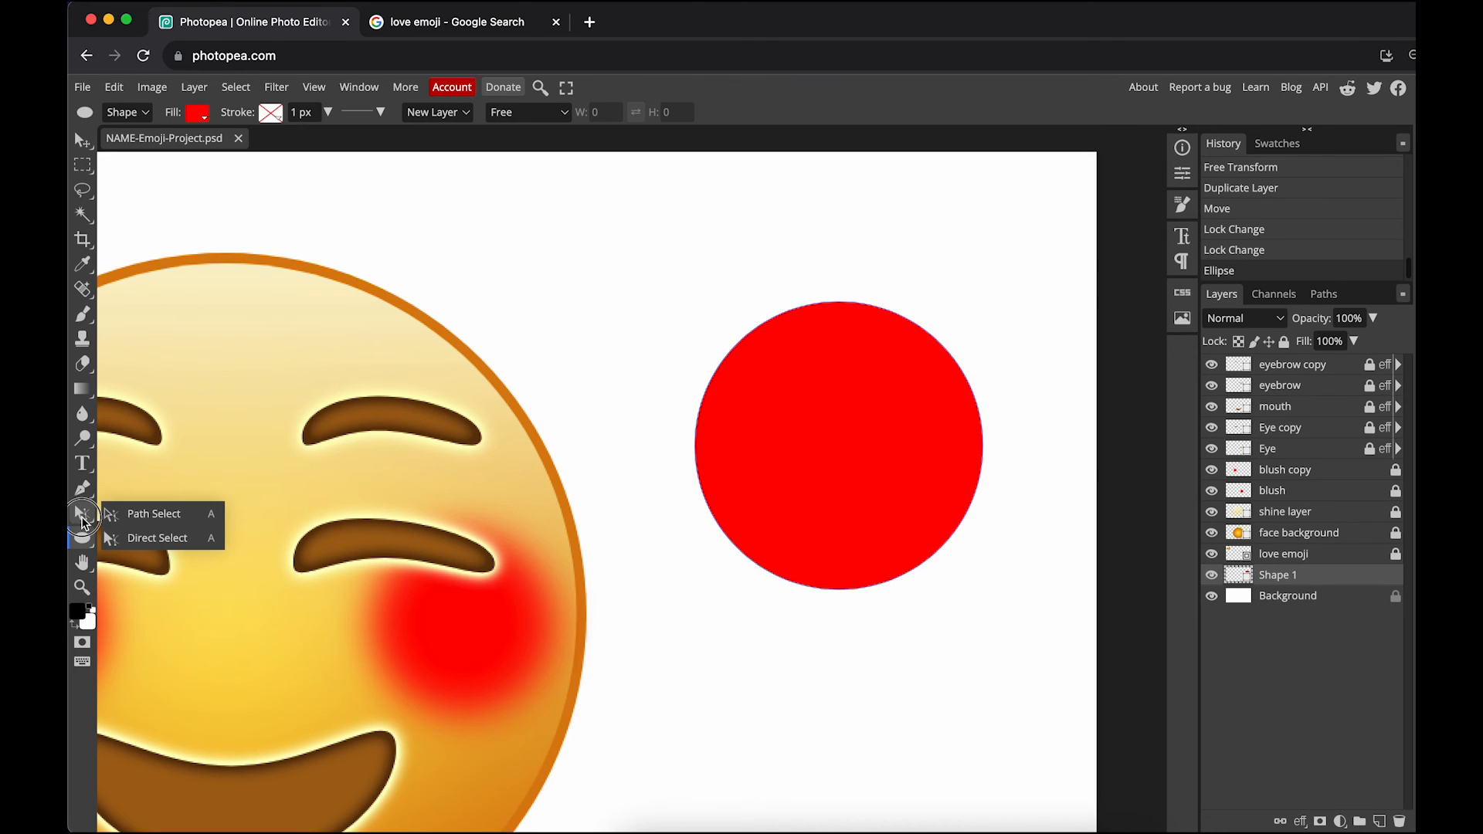
pyautogui.click(128, 524)
pyautogui.click(805, 504)
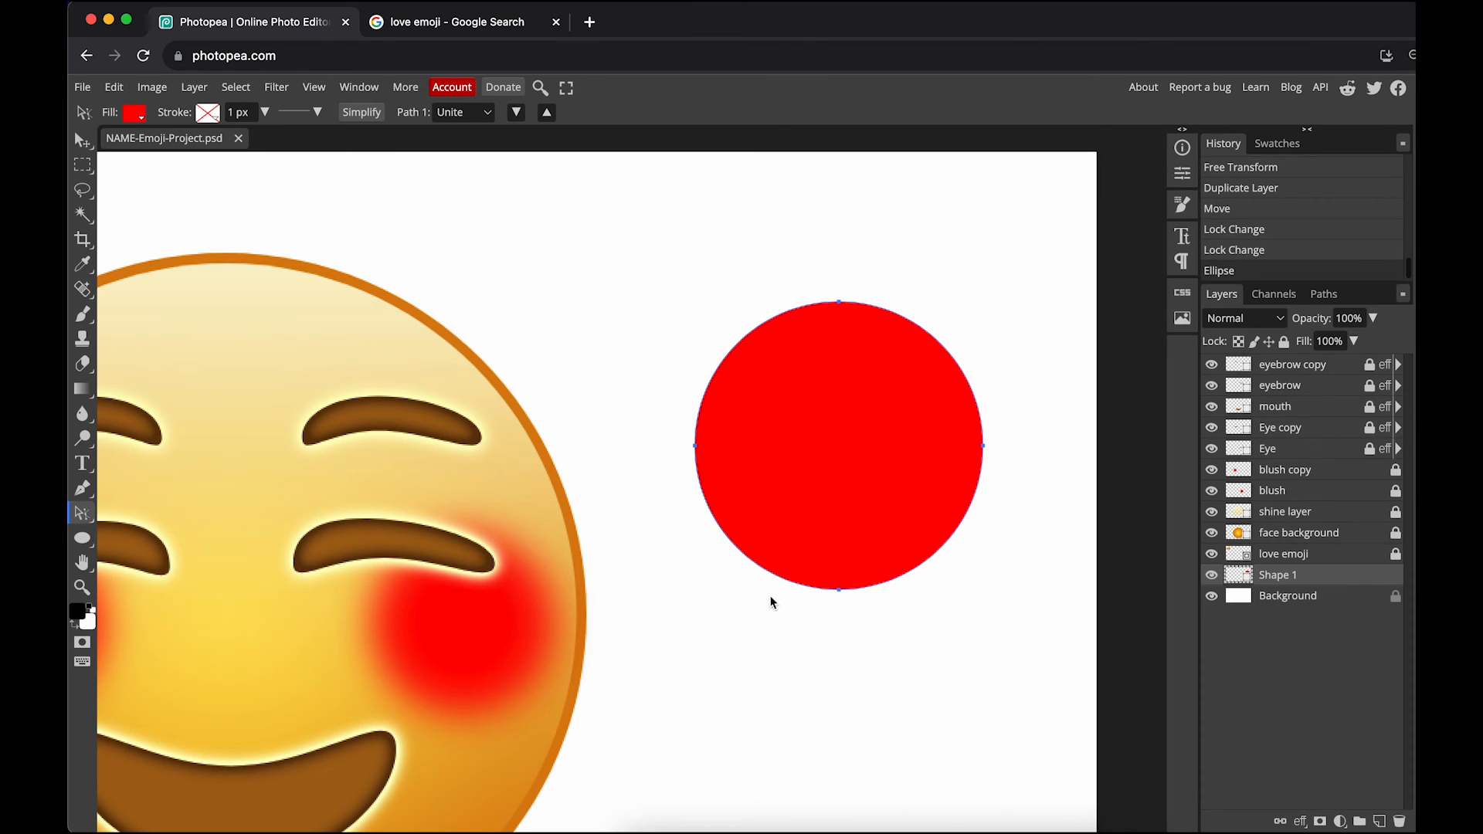
pyautogui.rightClick(84, 522)
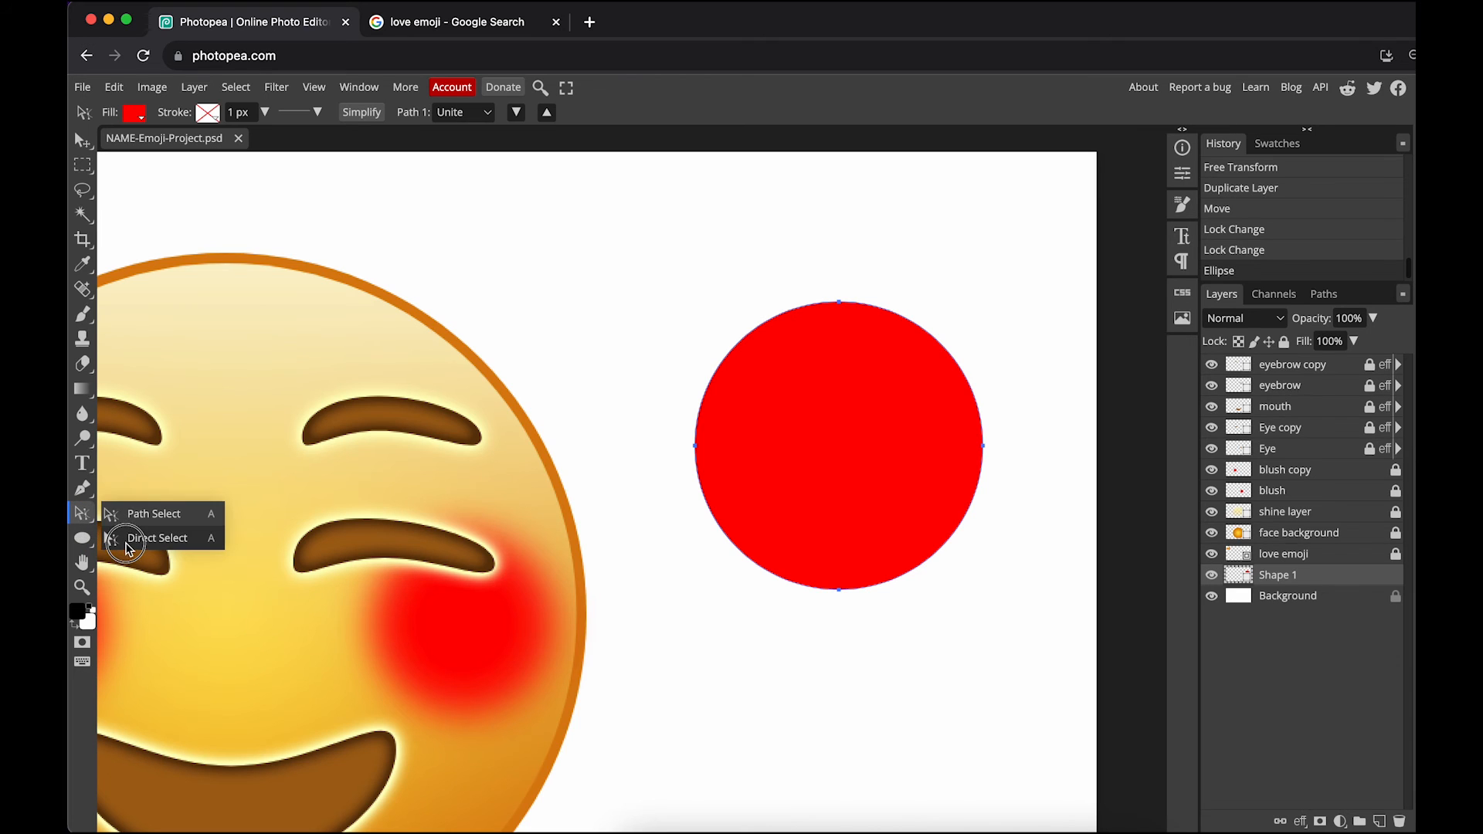
pyautogui.click(129, 538)
pyautogui.click(839, 303)
pyautogui.moveTo(839, 303); pyautogui.dragTo(846, 473)
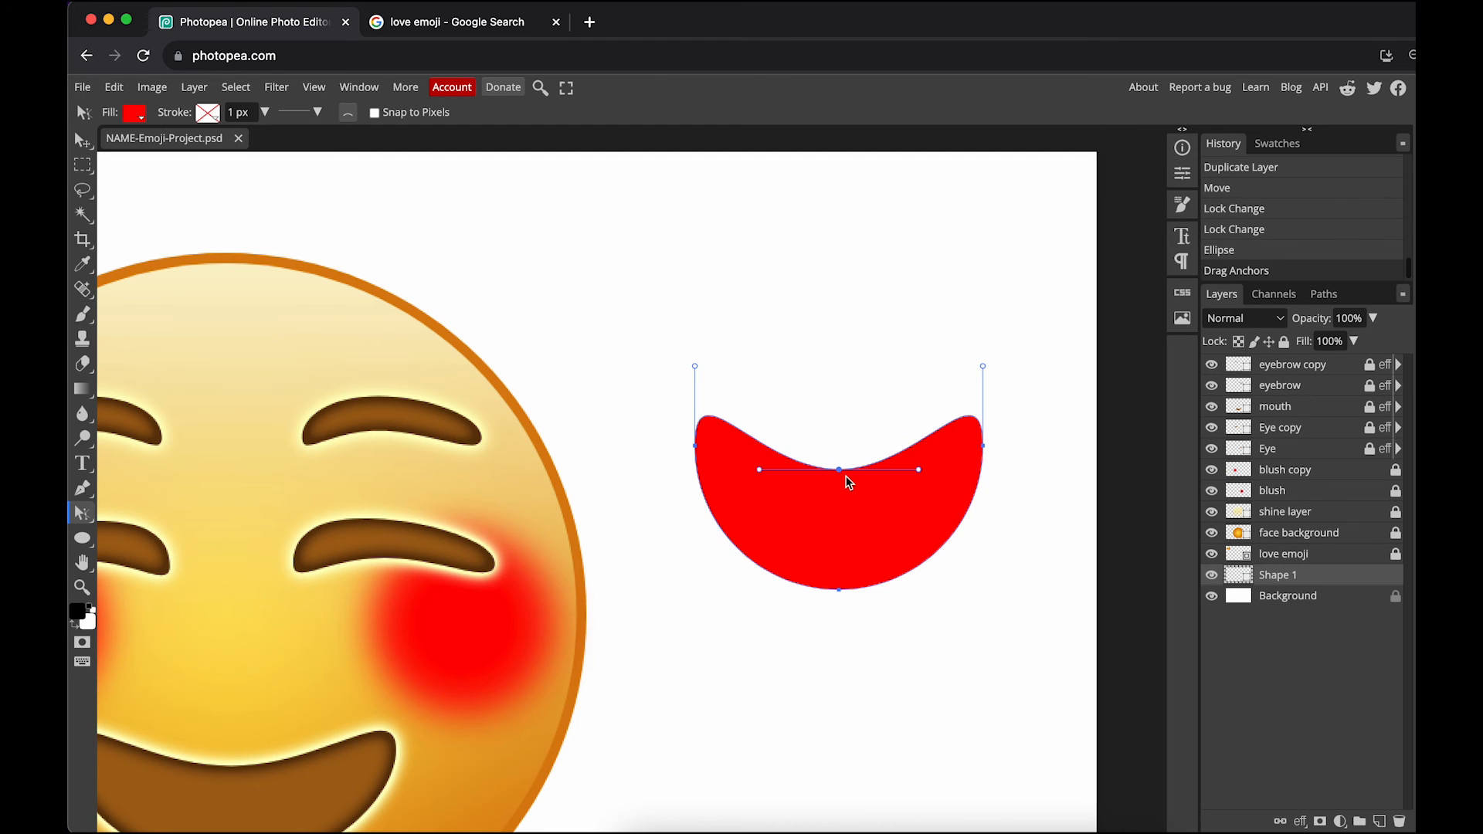
# Fine-tune the position of the anchor point at the bottom of the red shape's dip
pyautogui.scroll(-1, 714, 444)
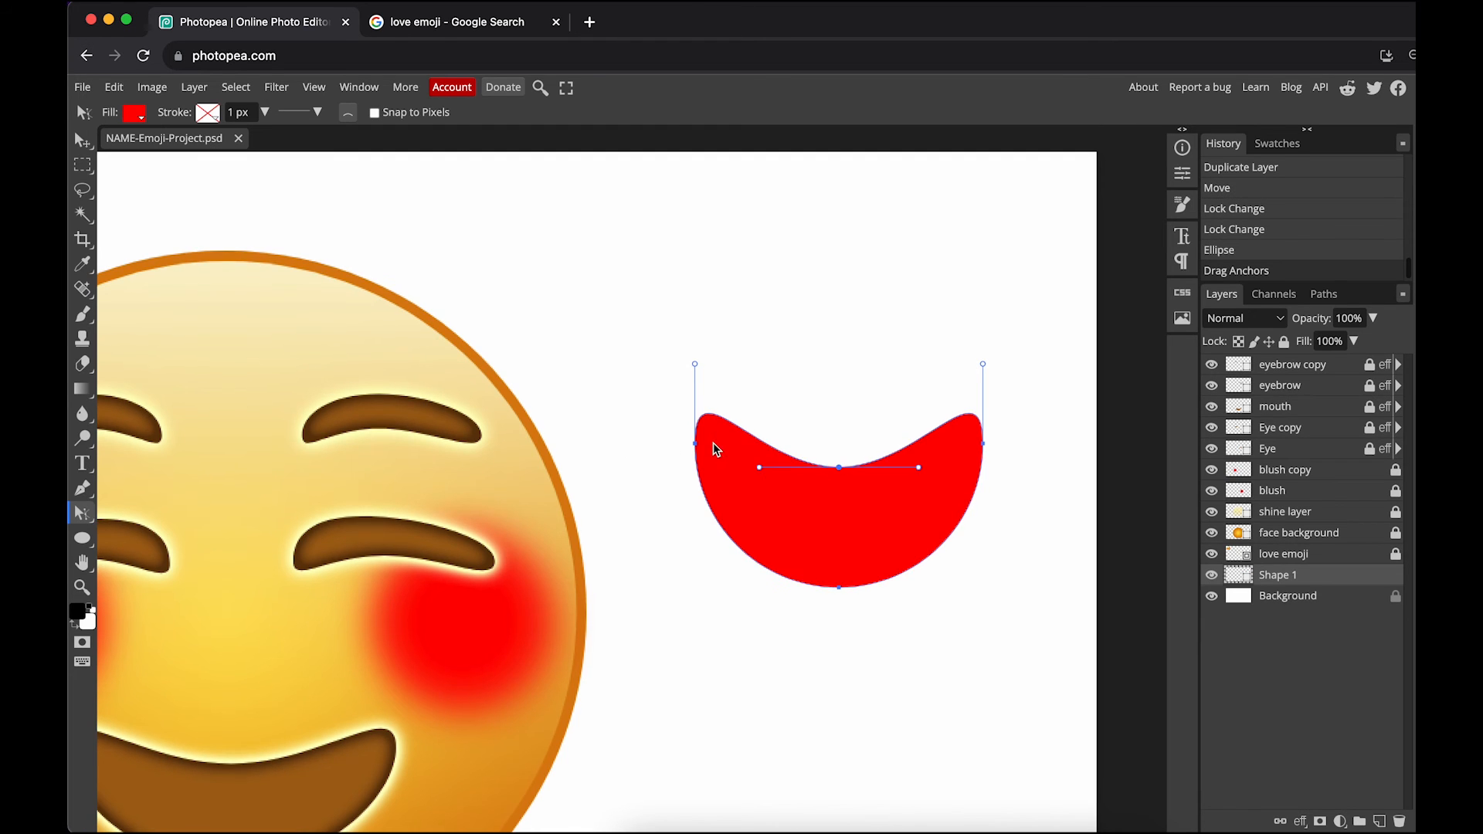
pyautogui.scroll(-6, 717, 448)
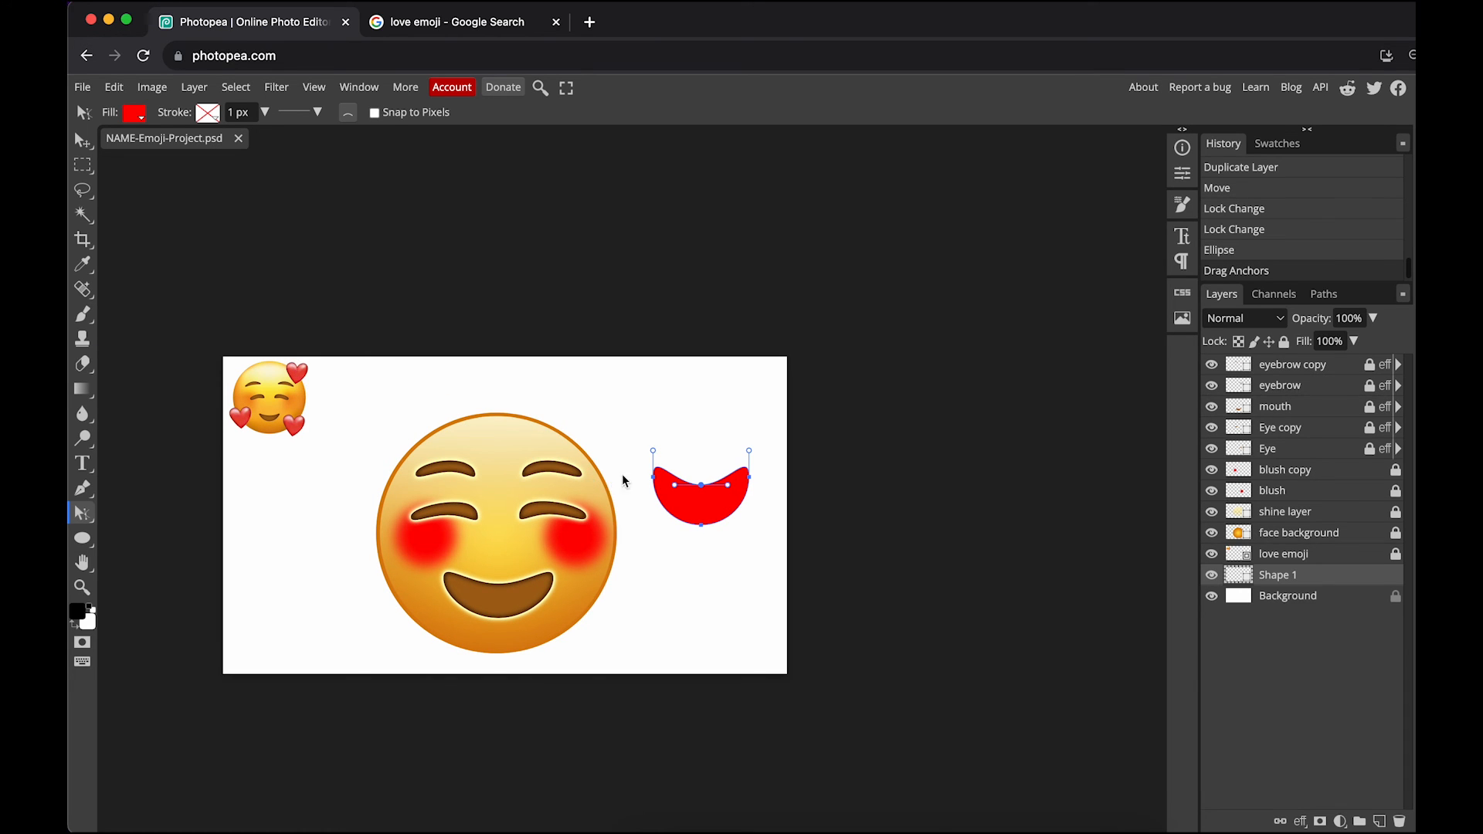
pyautogui.scroll(5, 612, 485)
pyautogui.scroll(2, 831, 487)
pyautogui.moveTo(913, 463)
pyautogui.mouseDown()
pyautogui.moveTo(908, 431)
pyautogui.moveTo(907, 474)
pyautogui.mouseUp()
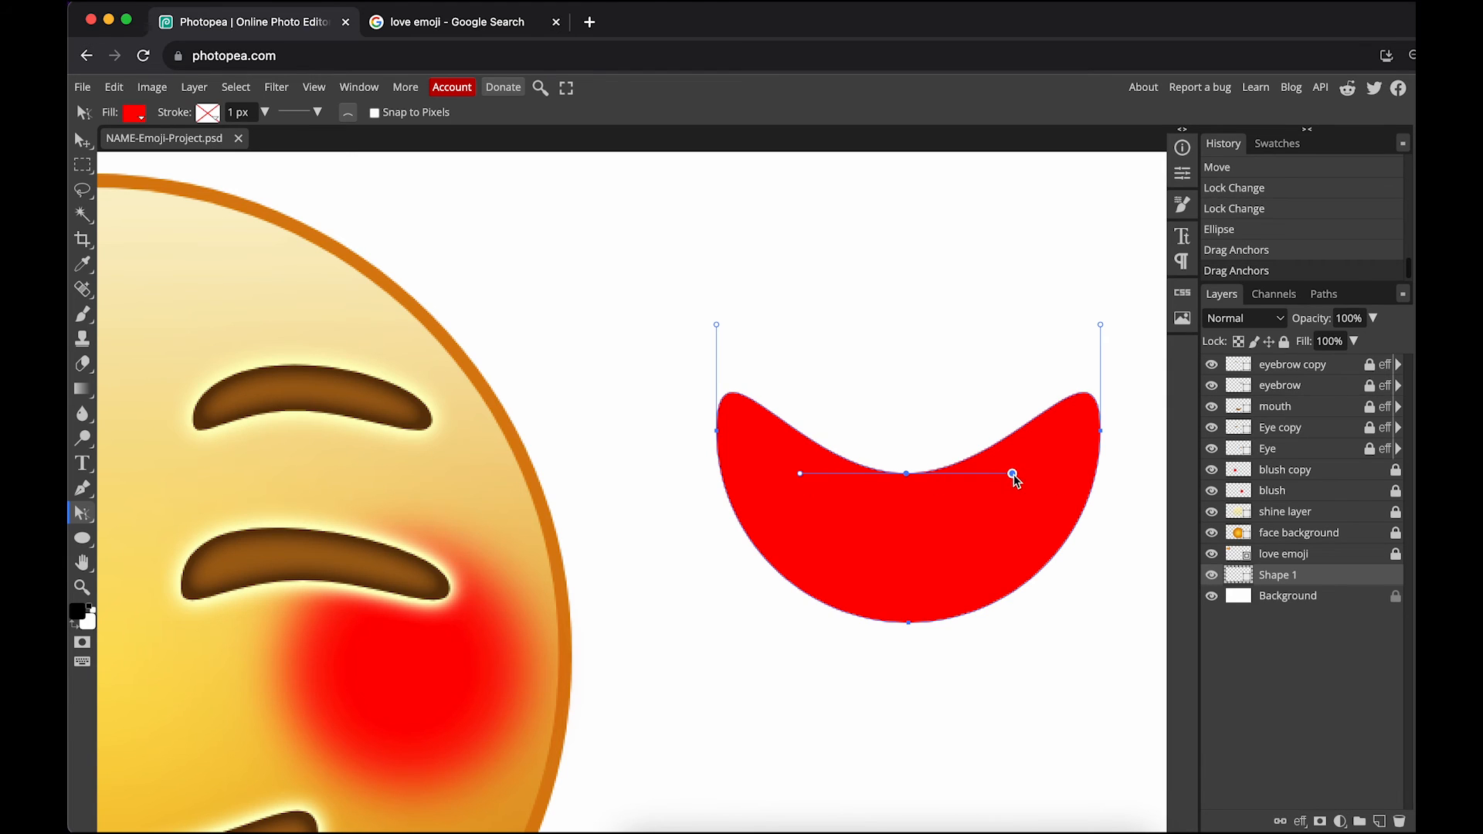
pyautogui.moveTo(1013, 473); pyautogui.dragTo(987, 489)
pyautogui.press('super+z')
pyautogui.press('super+z')
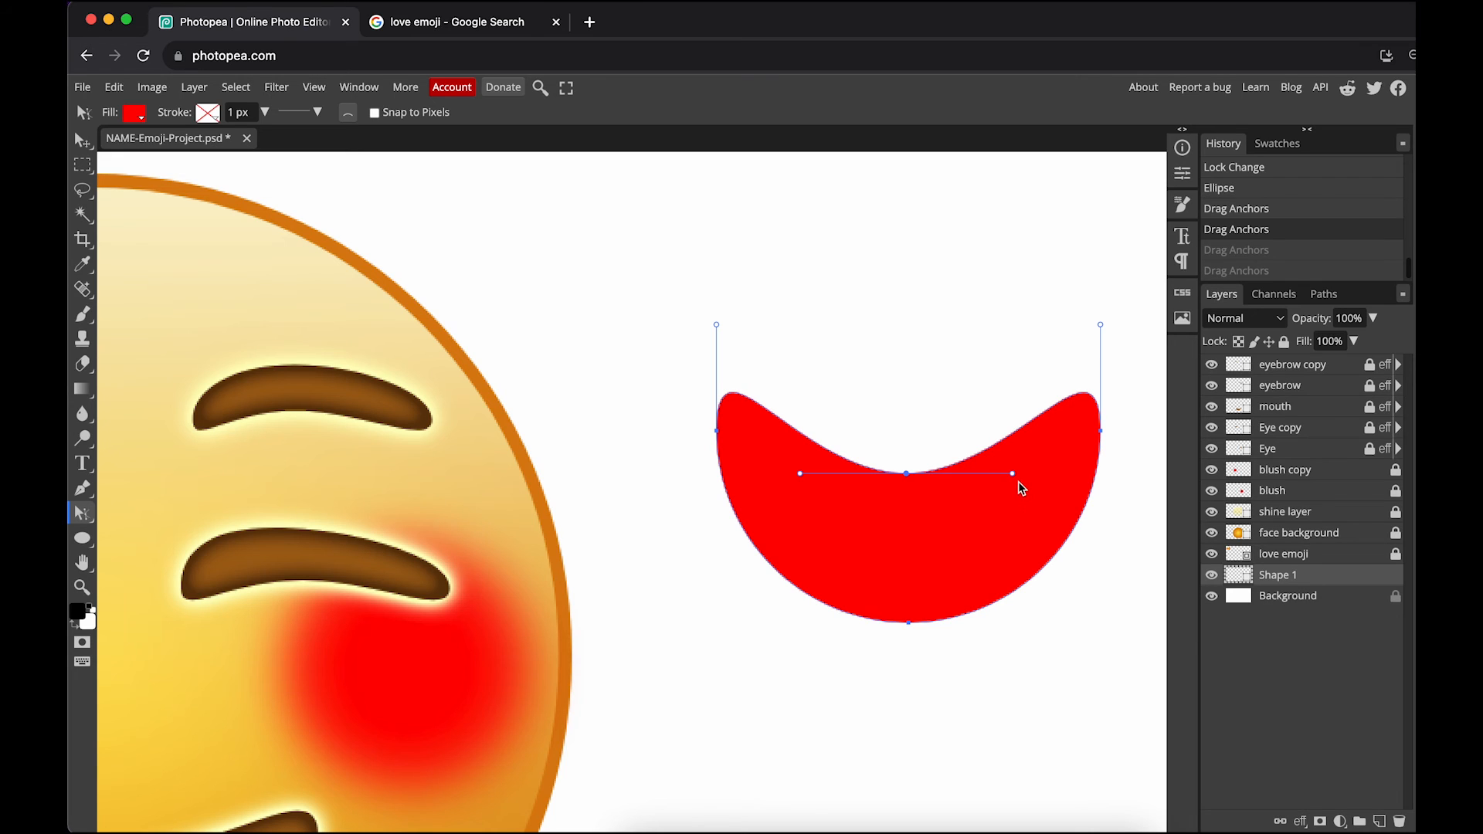
# Turn both handles of the dip's anchor straight up to form two lobes, and convert the shape's bottom anchor to a sharp corner
pyautogui.moveTo(1010, 469); pyautogui.dragTo(908, 356)
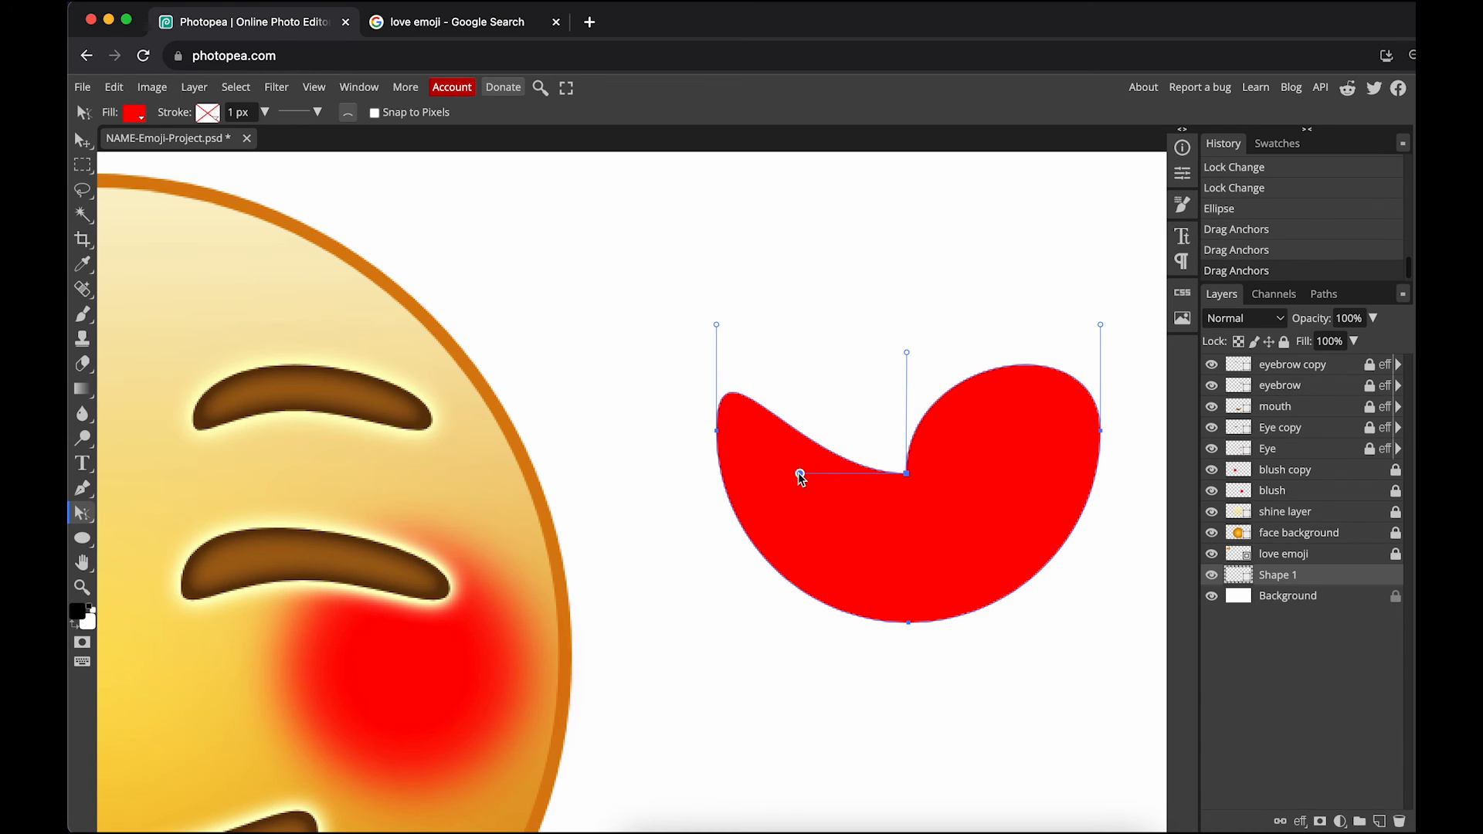
pyautogui.moveTo(800, 475); pyautogui.dragTo(910, 357)
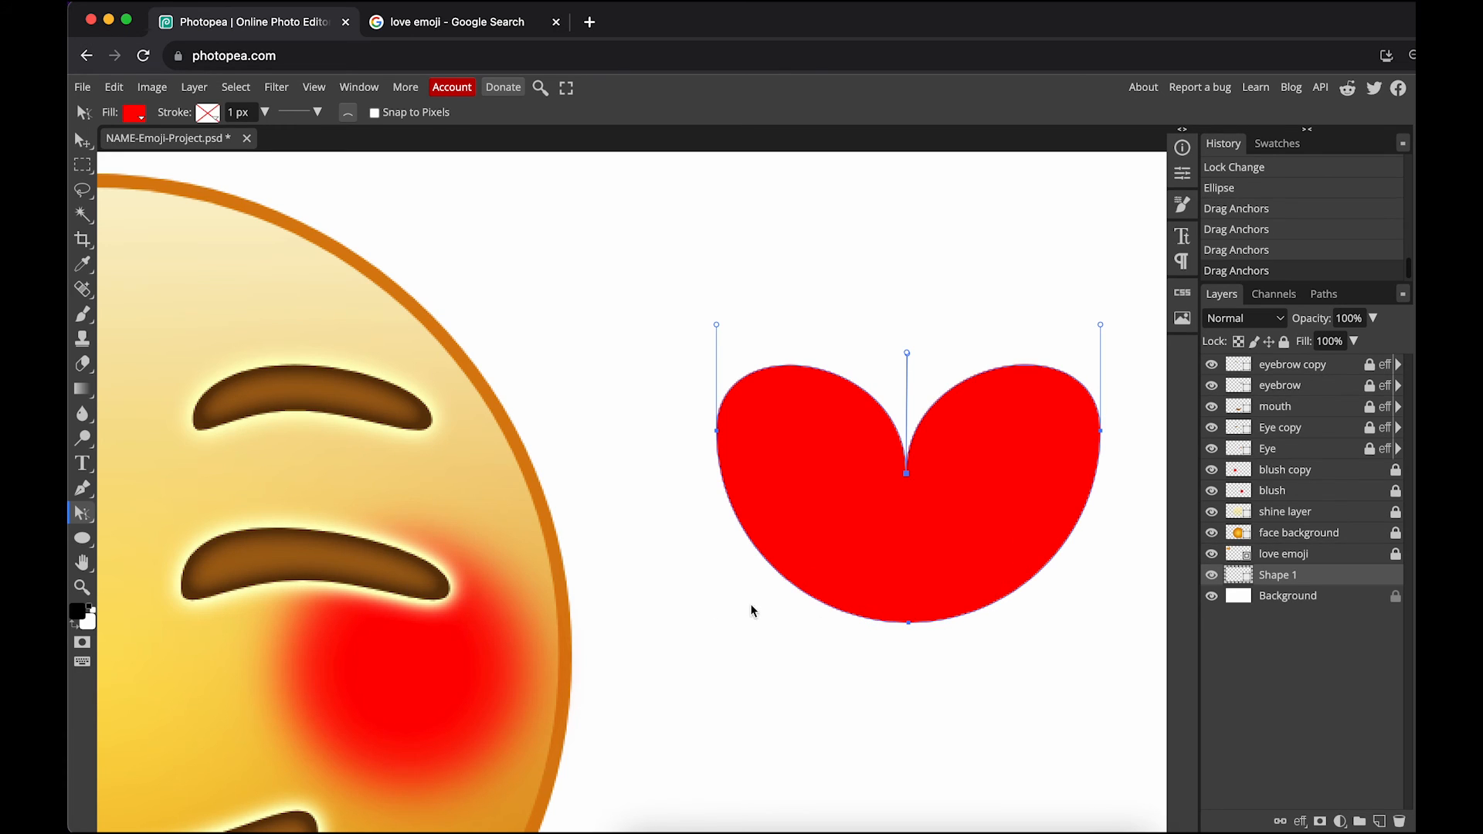
pyautogui.click(84, 492)
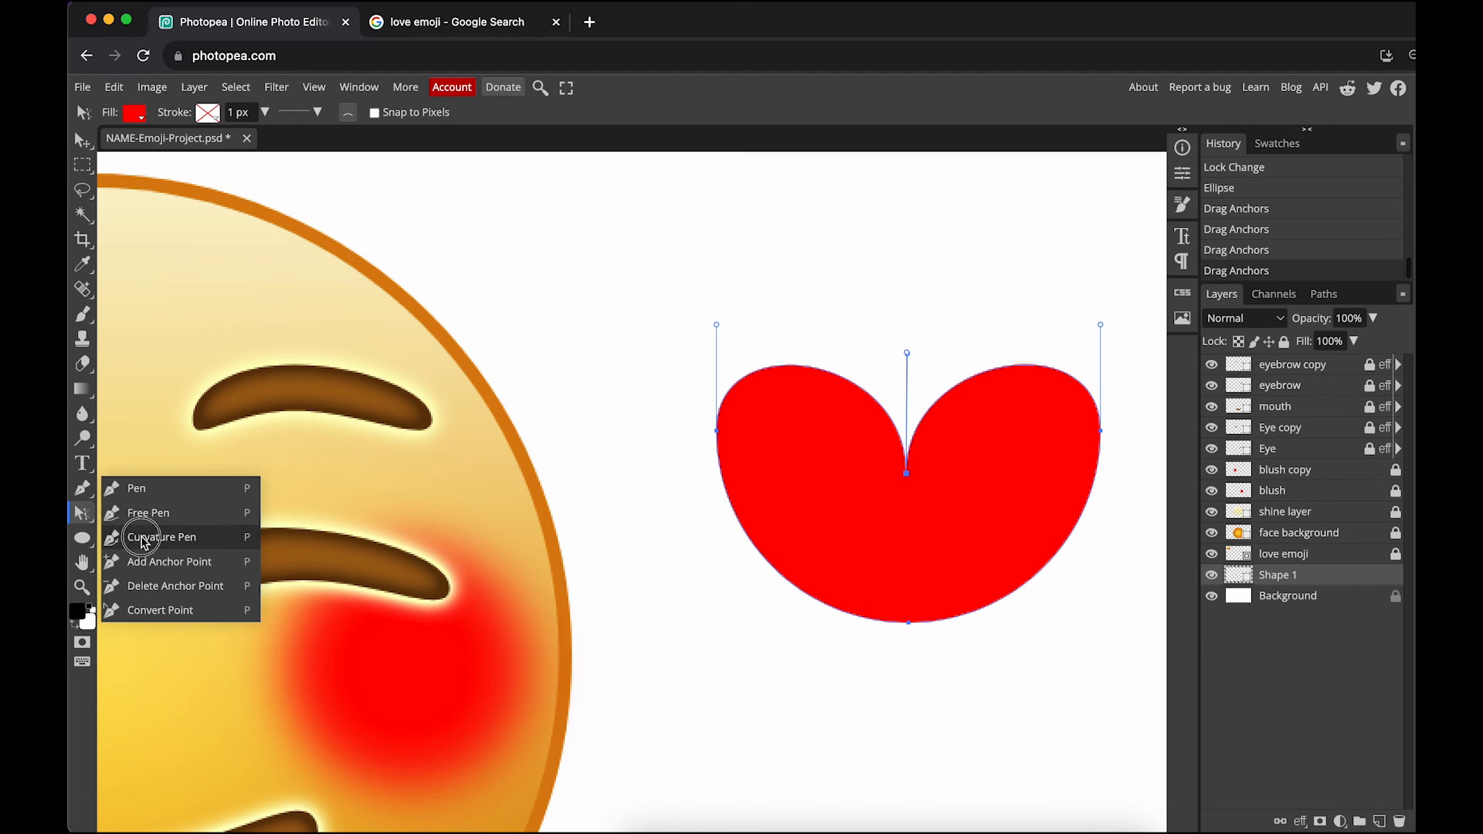
pyautogui.click(160, 608)
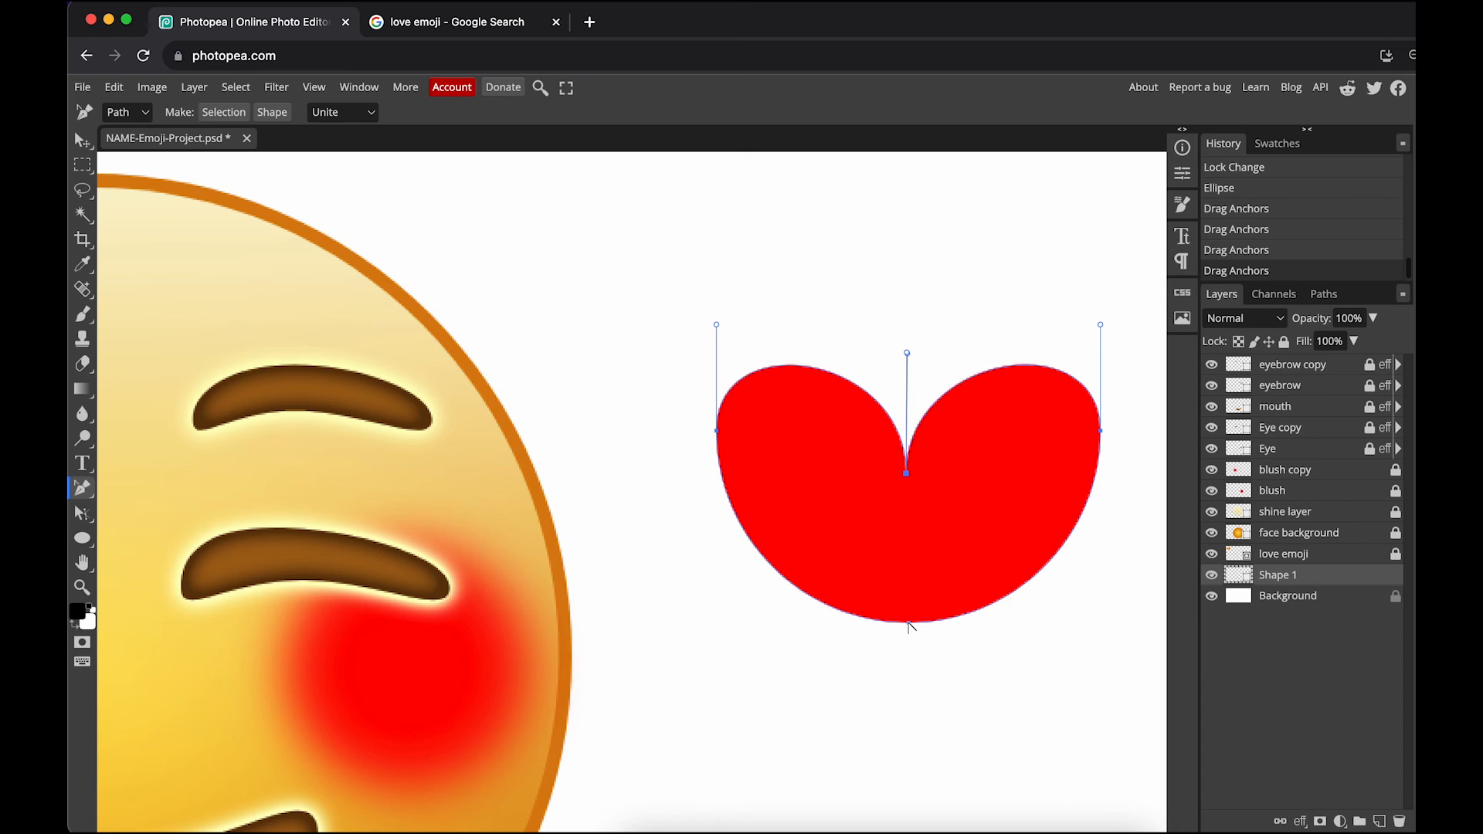
pyautogui.click(910, 623)
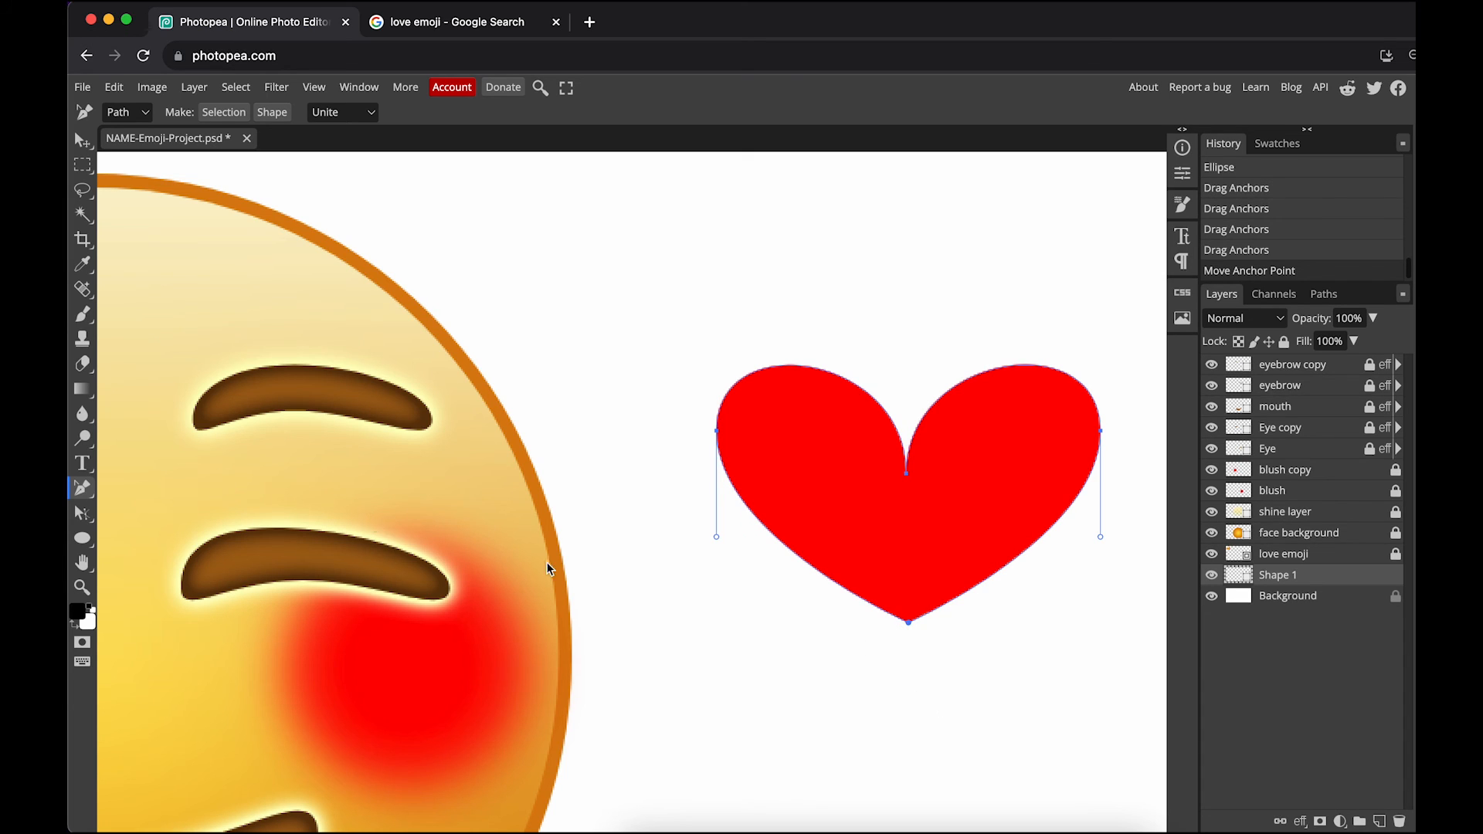
# Lengthen the heart by pulling its bottom tip slightly downward with the Direct Select tool
pyautogui.click(84, 514)
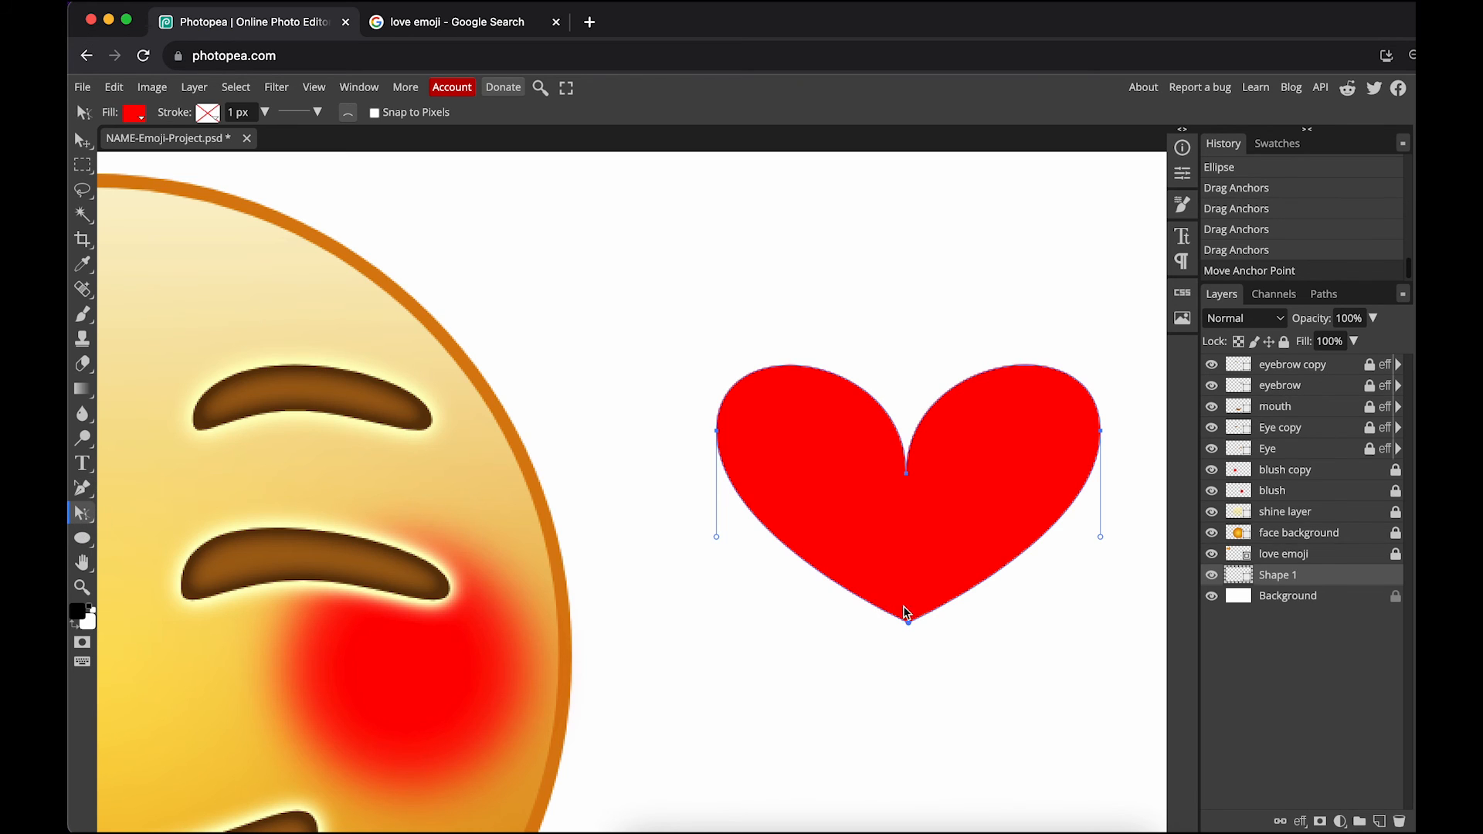
pyautogui.moveTo(908, 623); pyautogui.dragTo(909, 656)
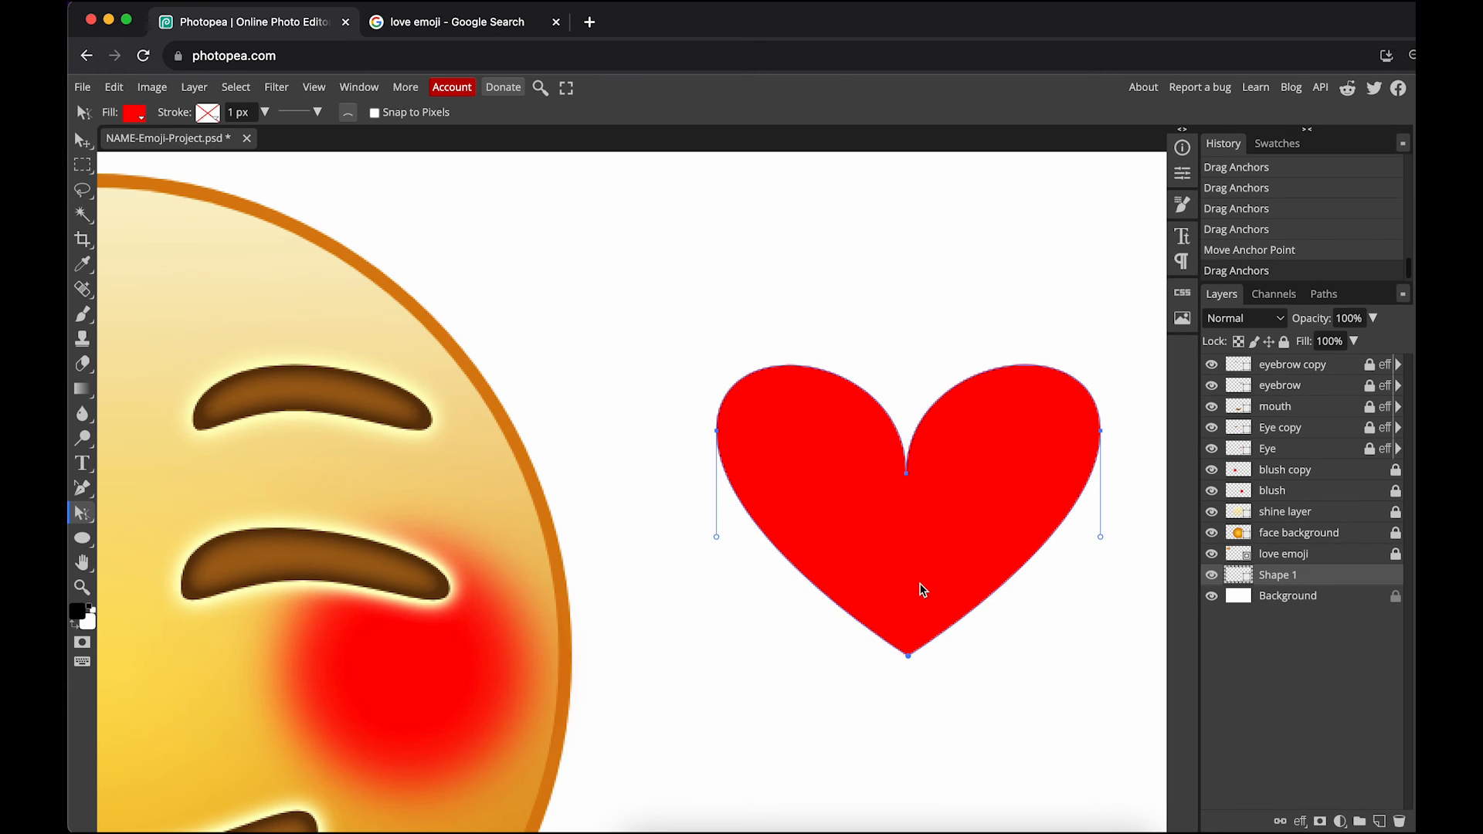
pyautogui.press('super+minus')
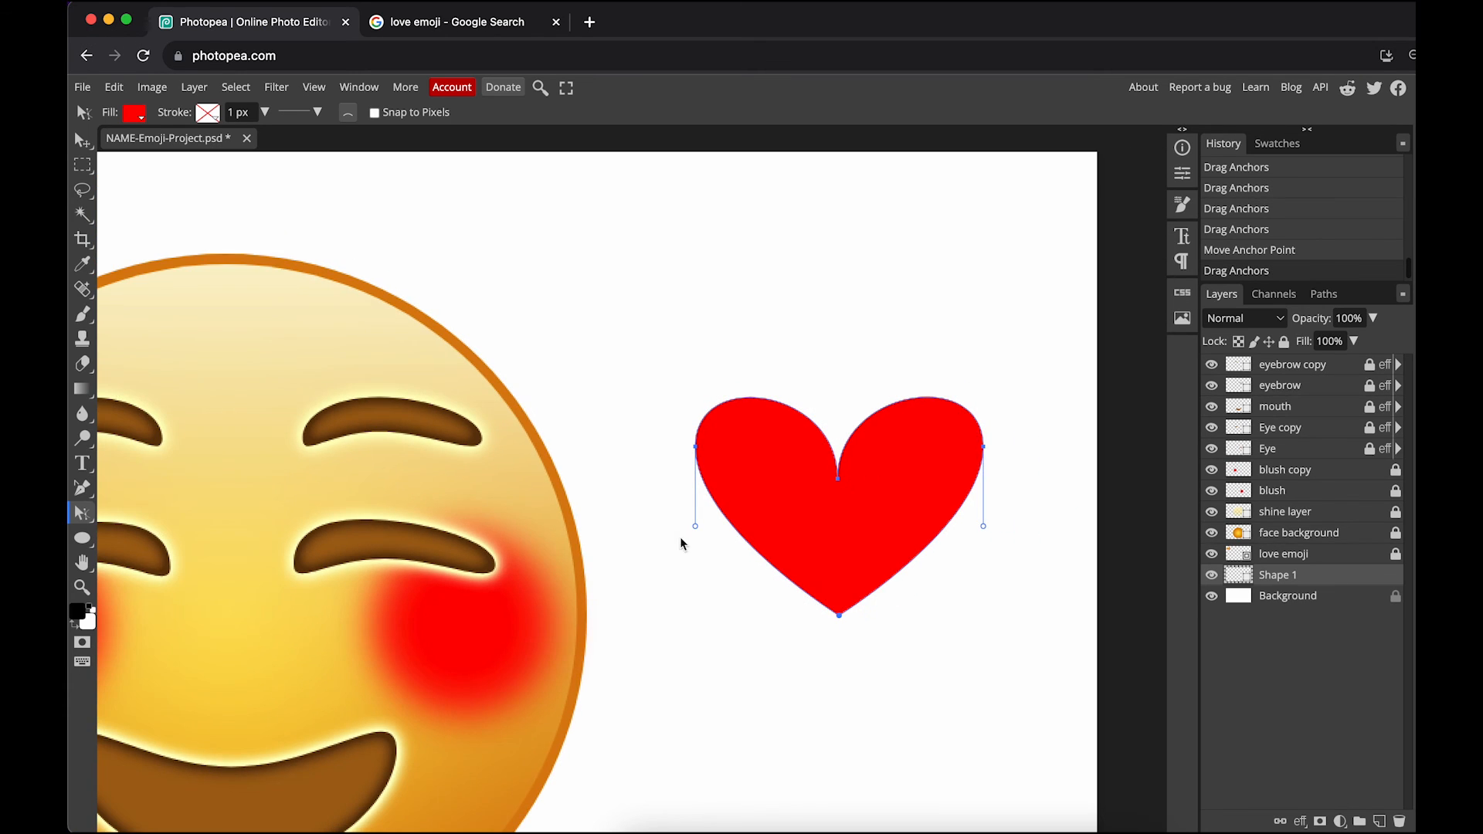
pyautogui.rightClick(81, 488)
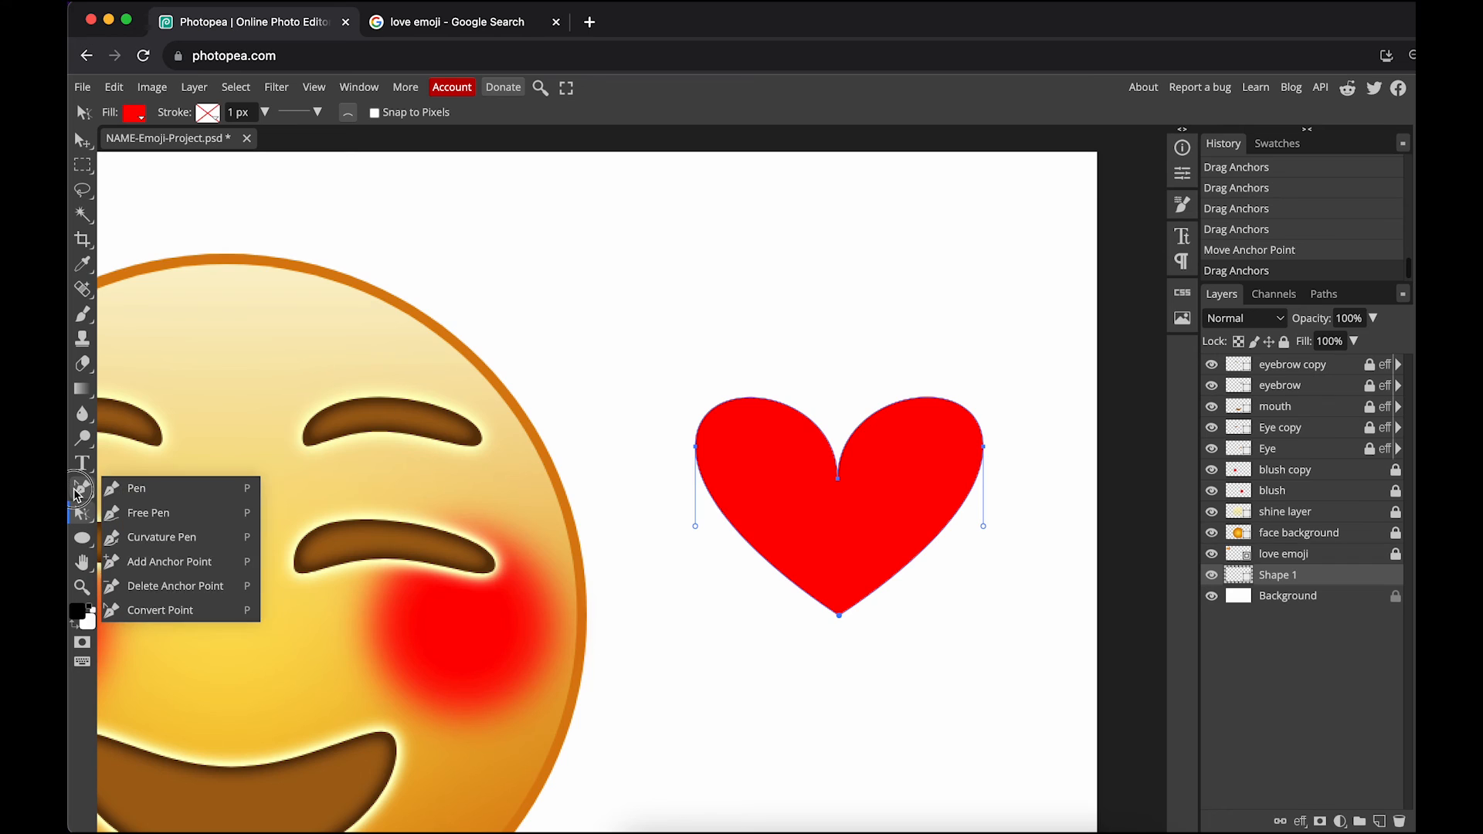
pyautogui.click(175, 608)
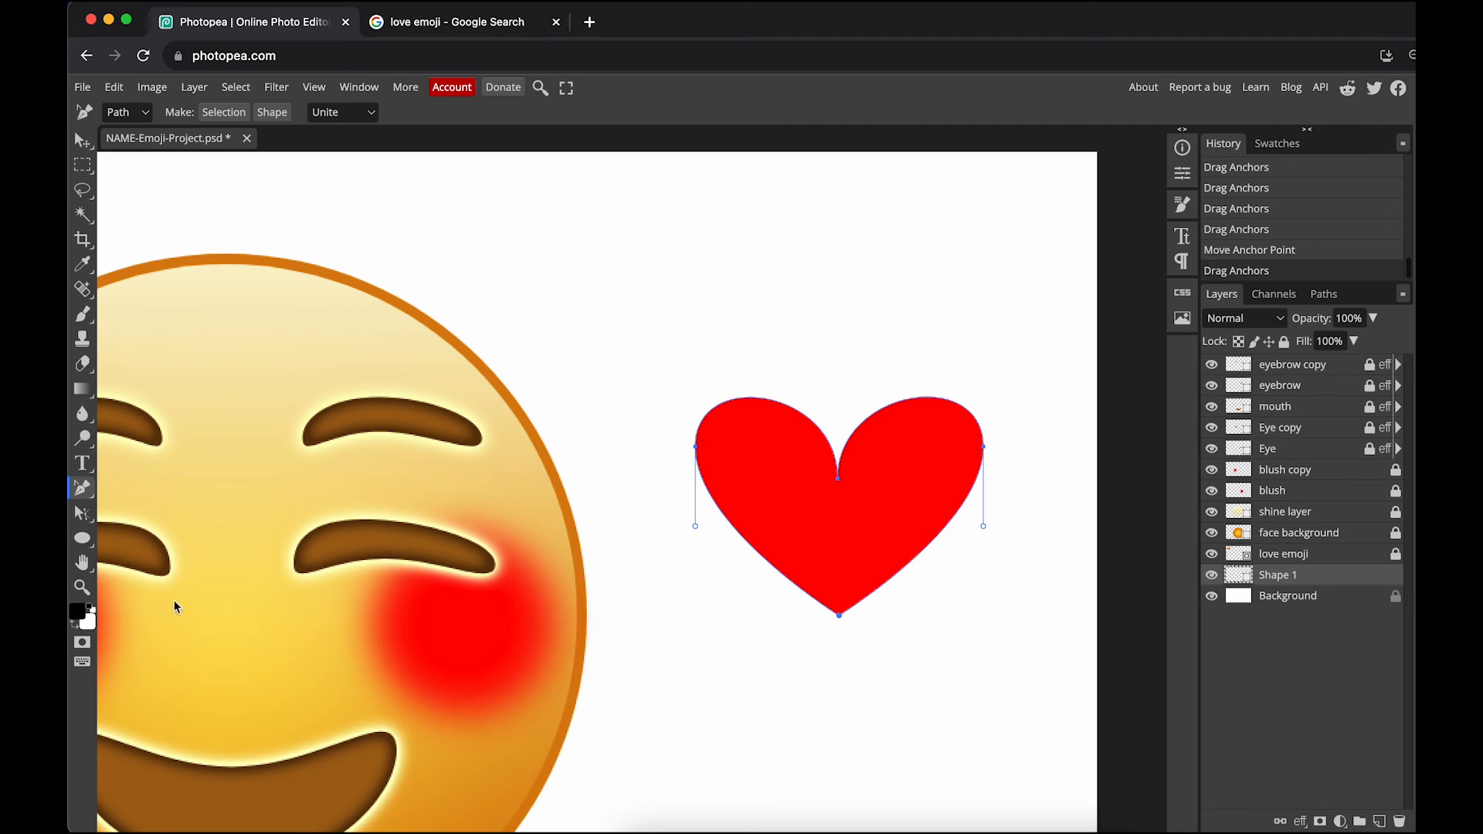
pyautogui.press('super+minus')
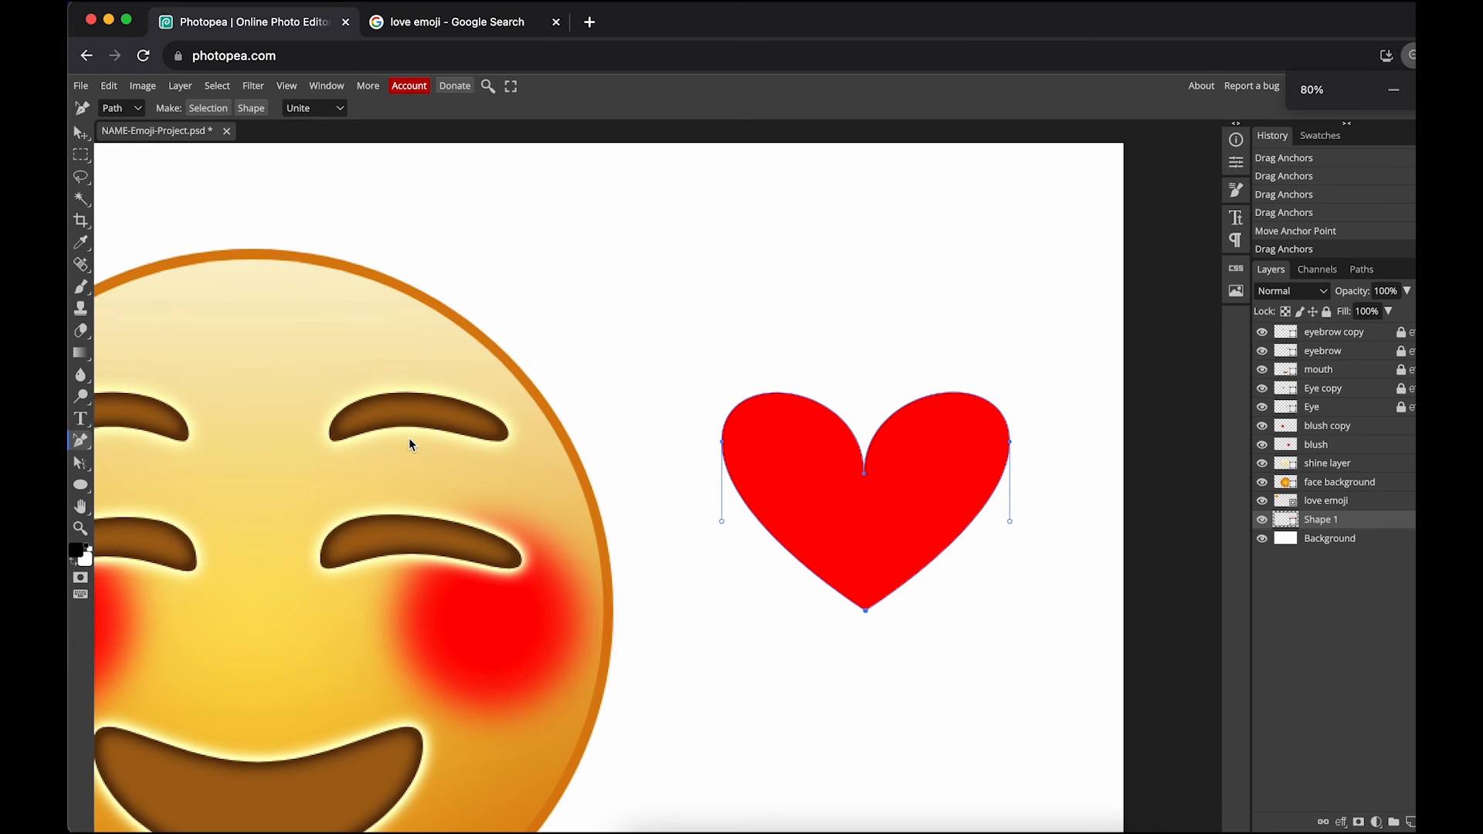
pyautogui.press('super+minus')
pyautogui.press('super+plus')
pyautogui.press('super+plus')
pyautogui.press('super+plus')
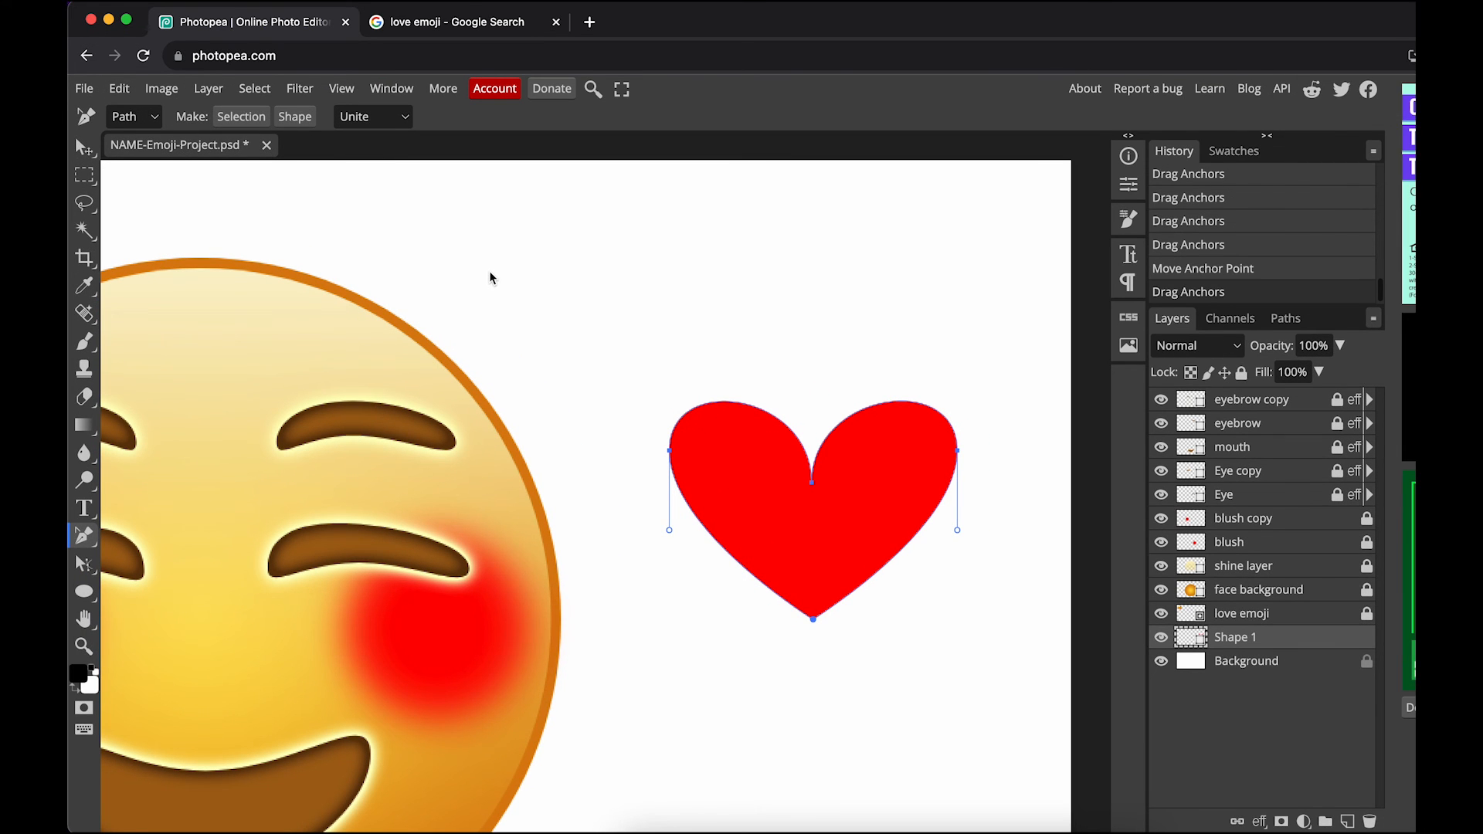
pyautogui.hotkey('ctrl', '-')
# Rename the Shape 1 layer as heart
pyautogui.moveTo(431, 355); pyautogui.dragTo(702, 348)
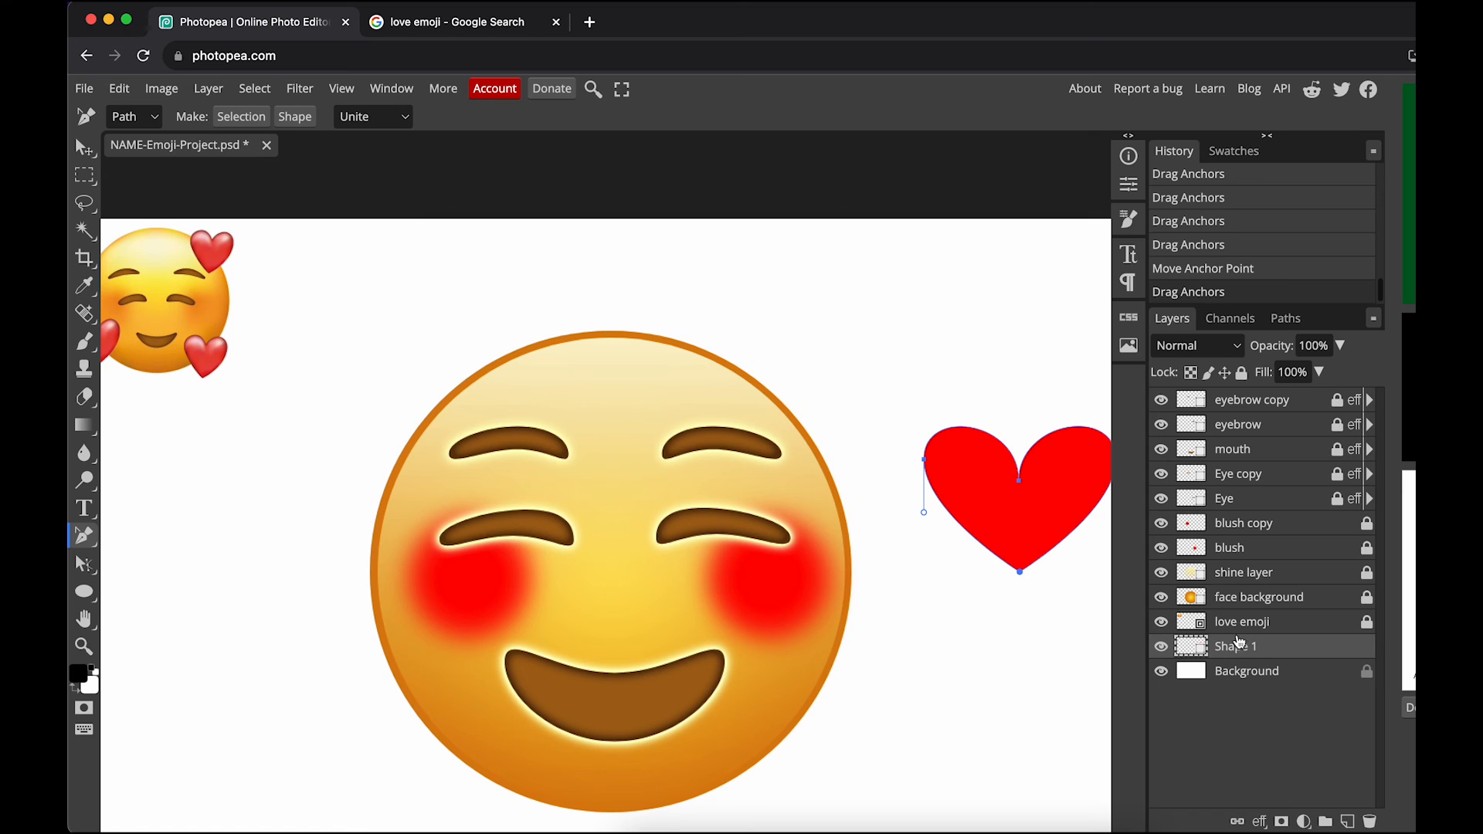
pyautogui.moveTo(1019, 580); pyautogui.dragTo(857, 572)
pyautogui.doubleClick(1248, 645)
pyautogui.write('heart')
pyautogui.press('Return')
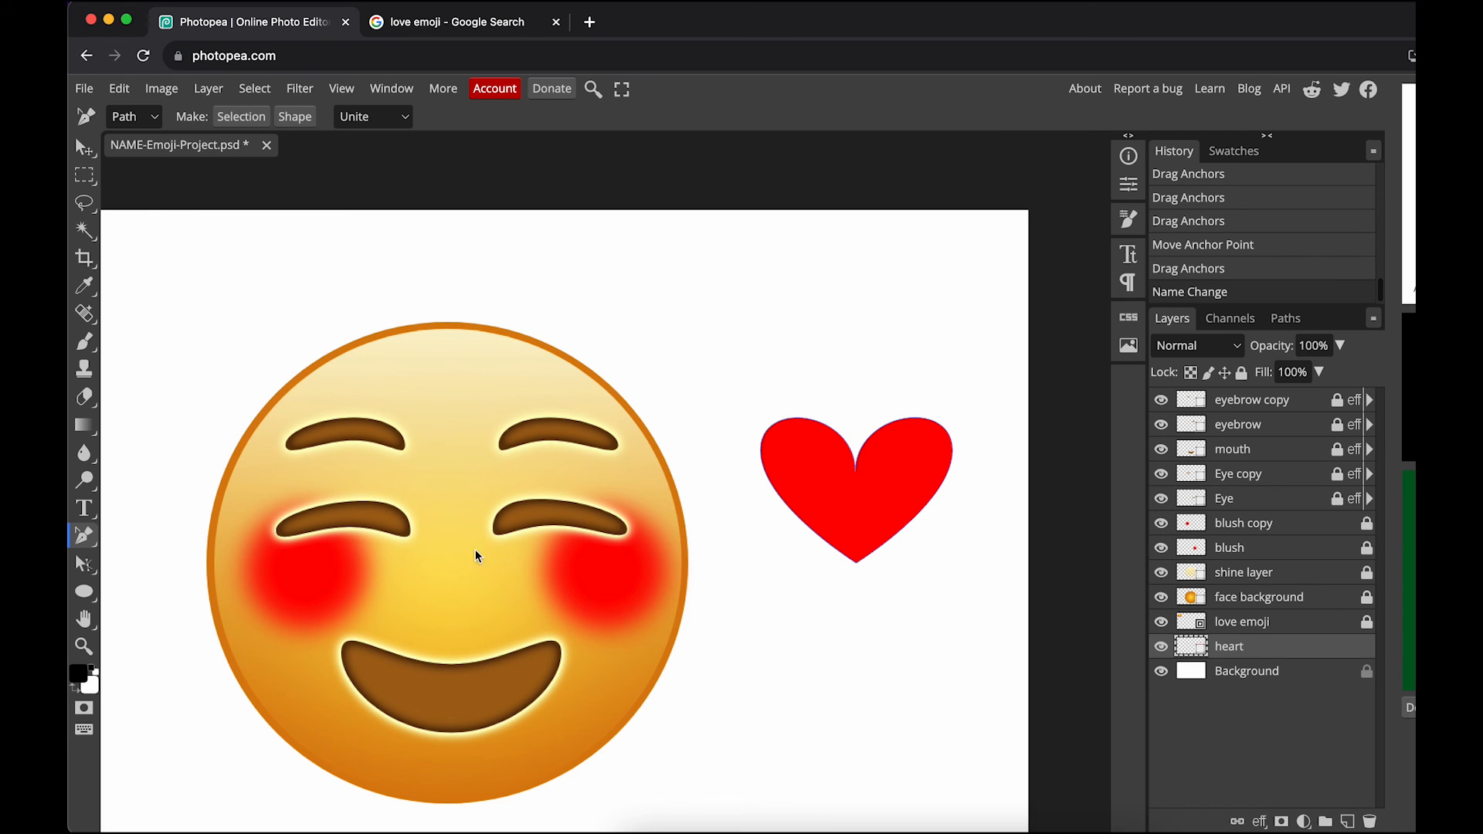
# Change the heart's fill type from solid red to a linear gradient
pyautogui.click(84, 592)
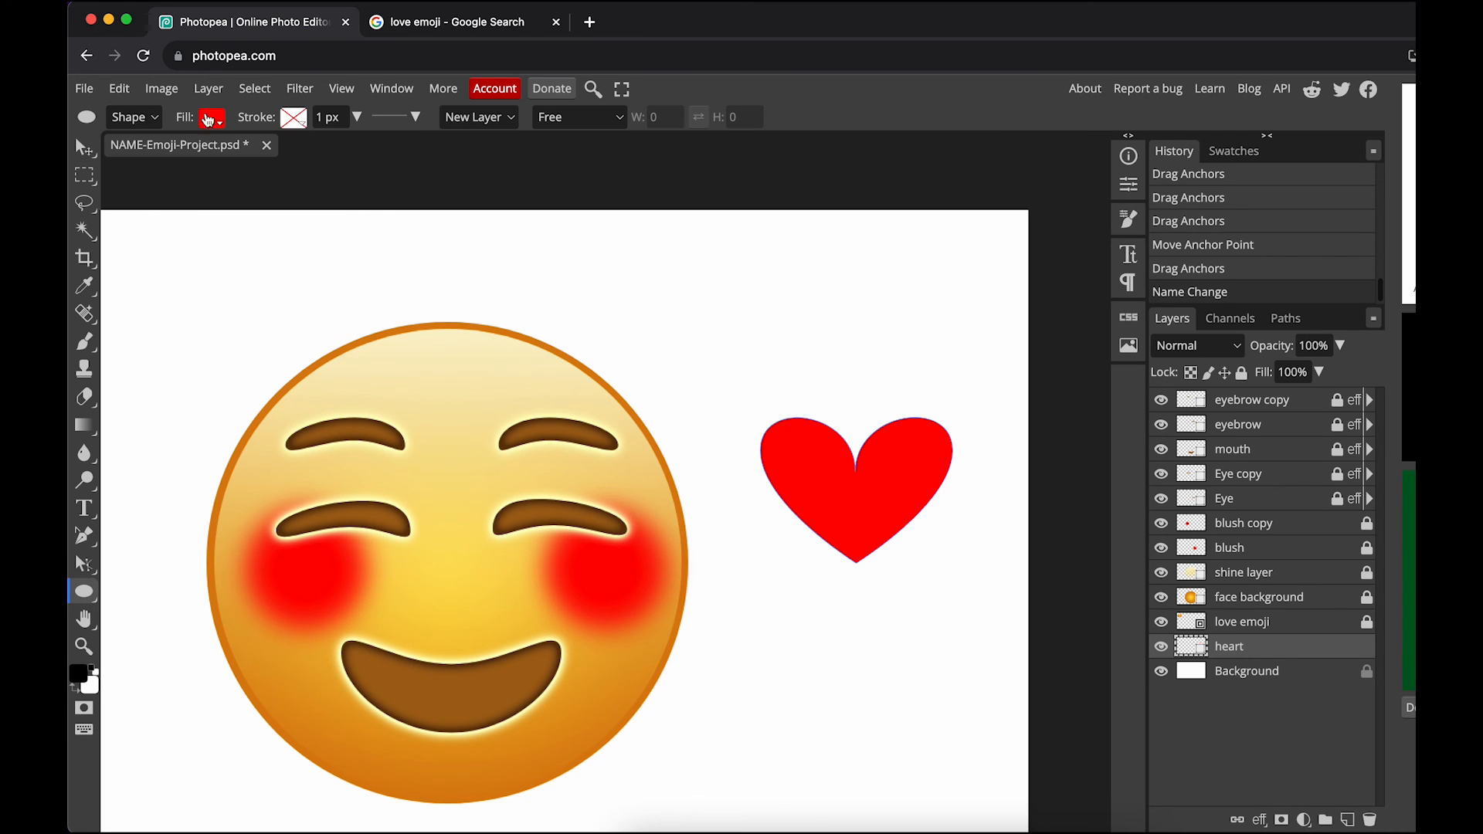
pyautogui.click(214, 122)
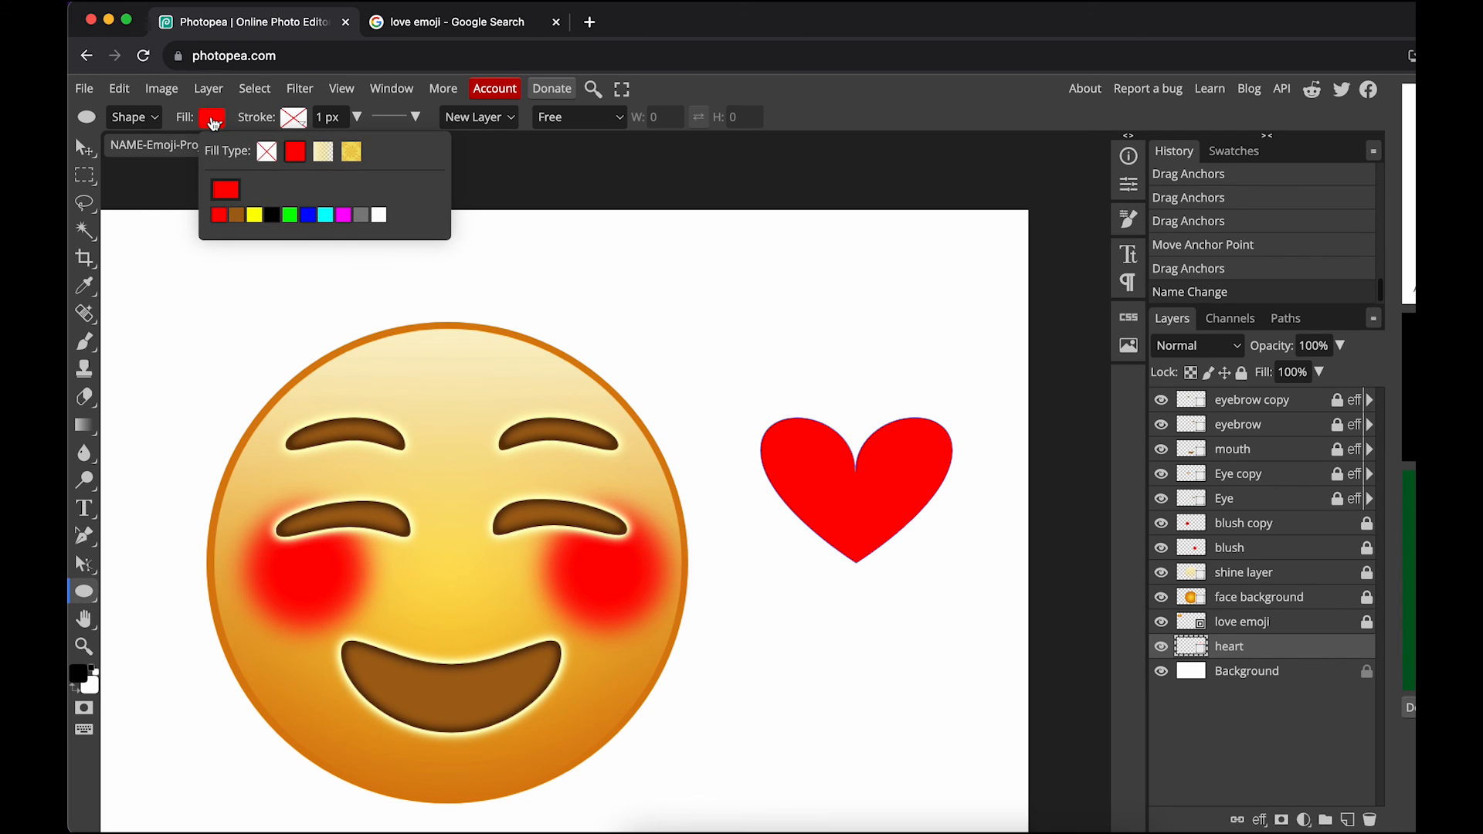
pyautogui.click(323, 153)
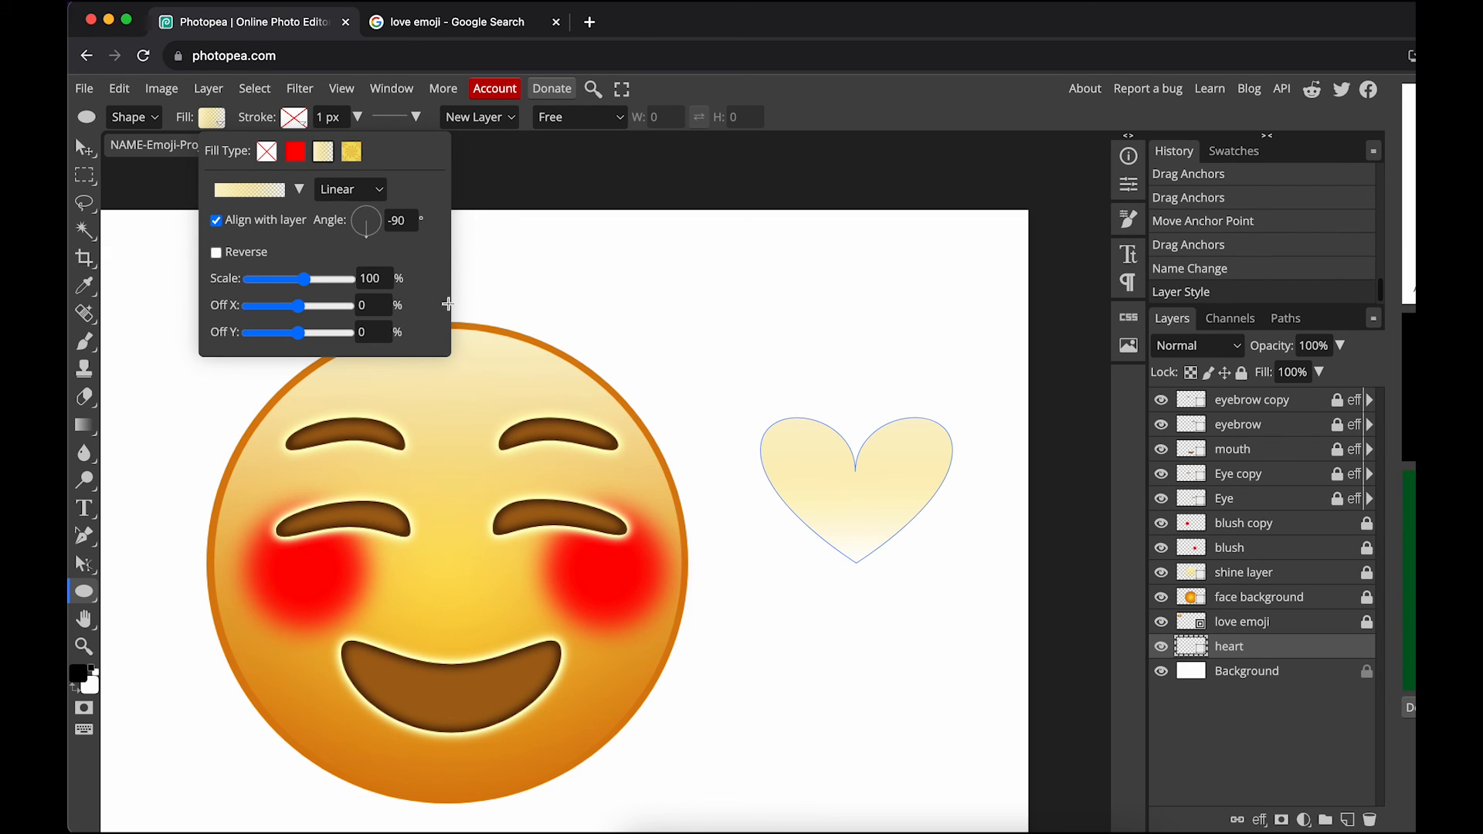
# Set the opacity of the end stop in the heart's gradient to 100%
pyautogui.click(254, 197)
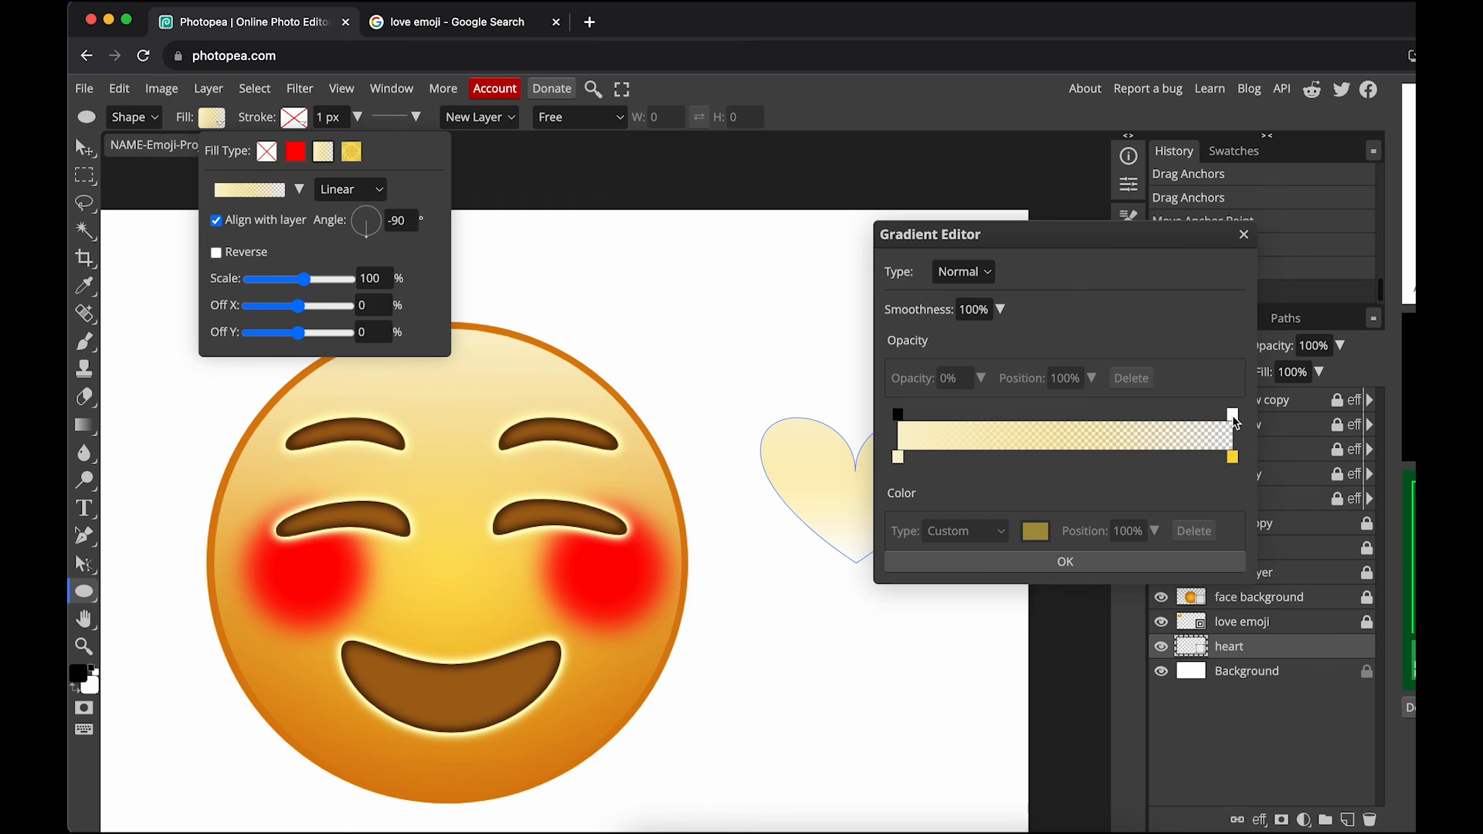
pyautogui.click(898, 415)
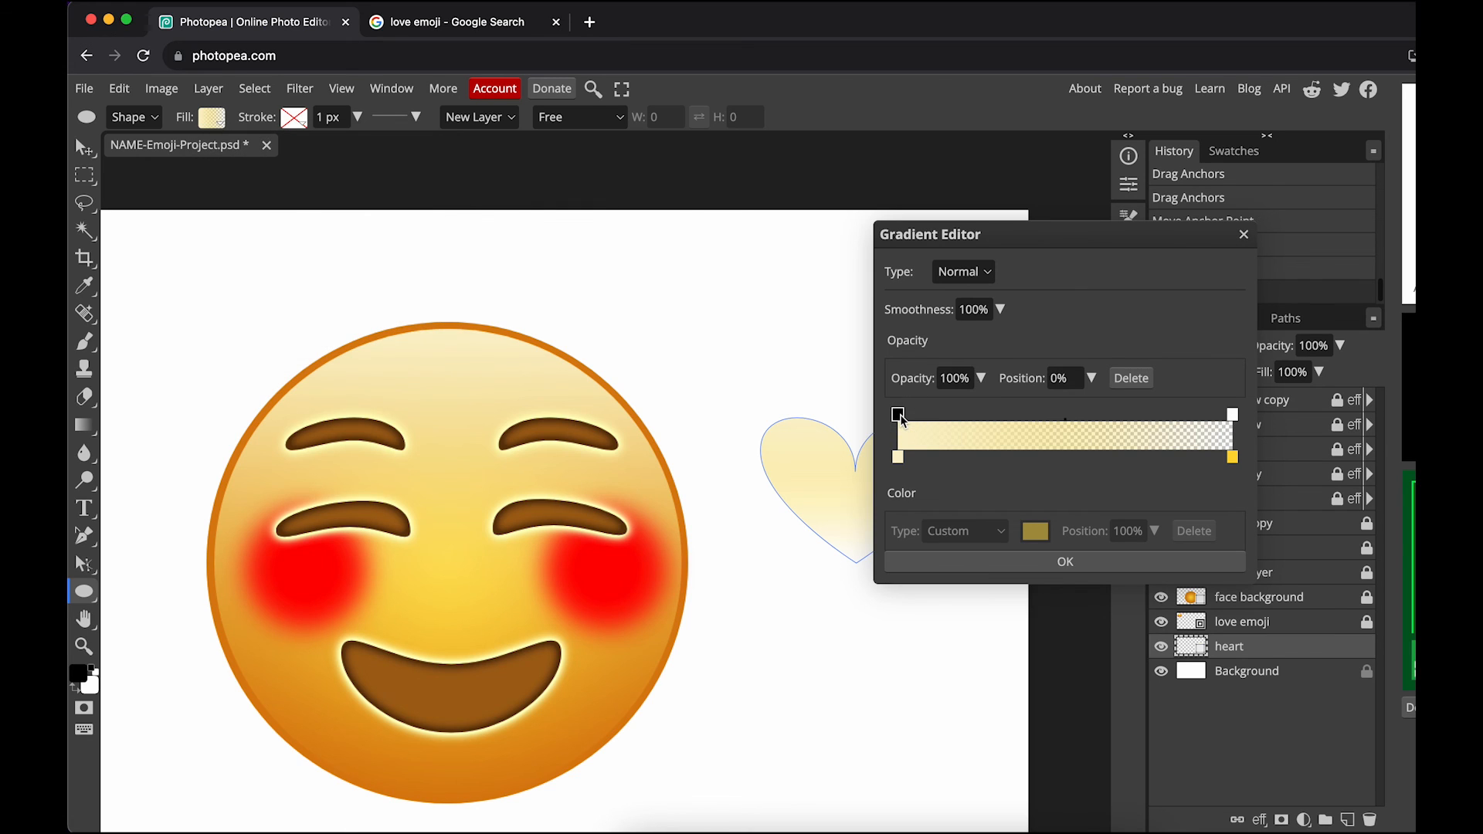
pyautogui.click(1233, 415)
pyautogui.click(982, 380)
pyautogui.moveTo(903, 405); pyautogui.dragTo(1005, 417)
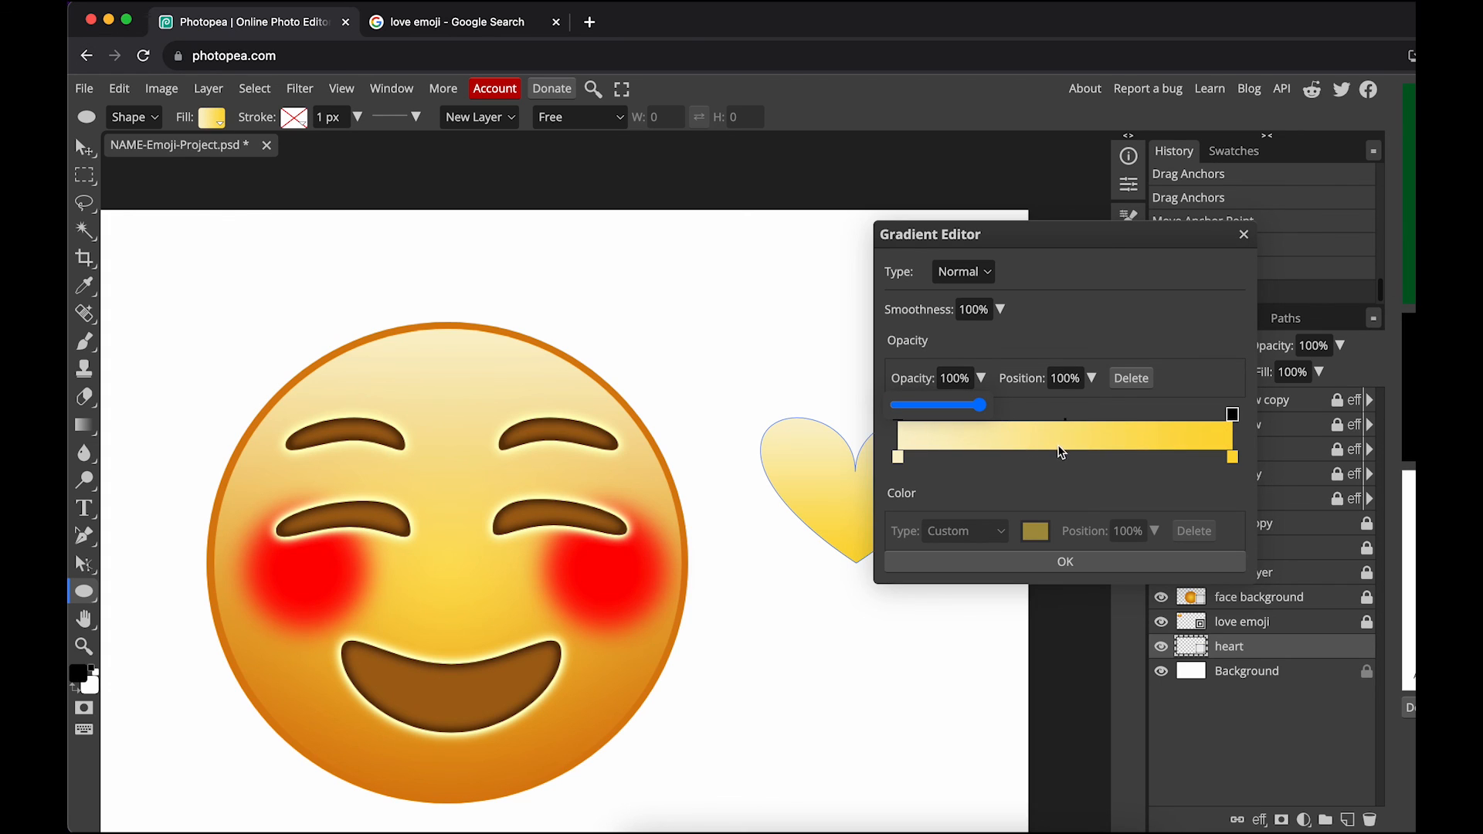
# Set the start color stop of the heart's gradient to light pink, fbc1c1
pyautogui.click(898, 458)
pyautogui.doubleClick(899, 459)
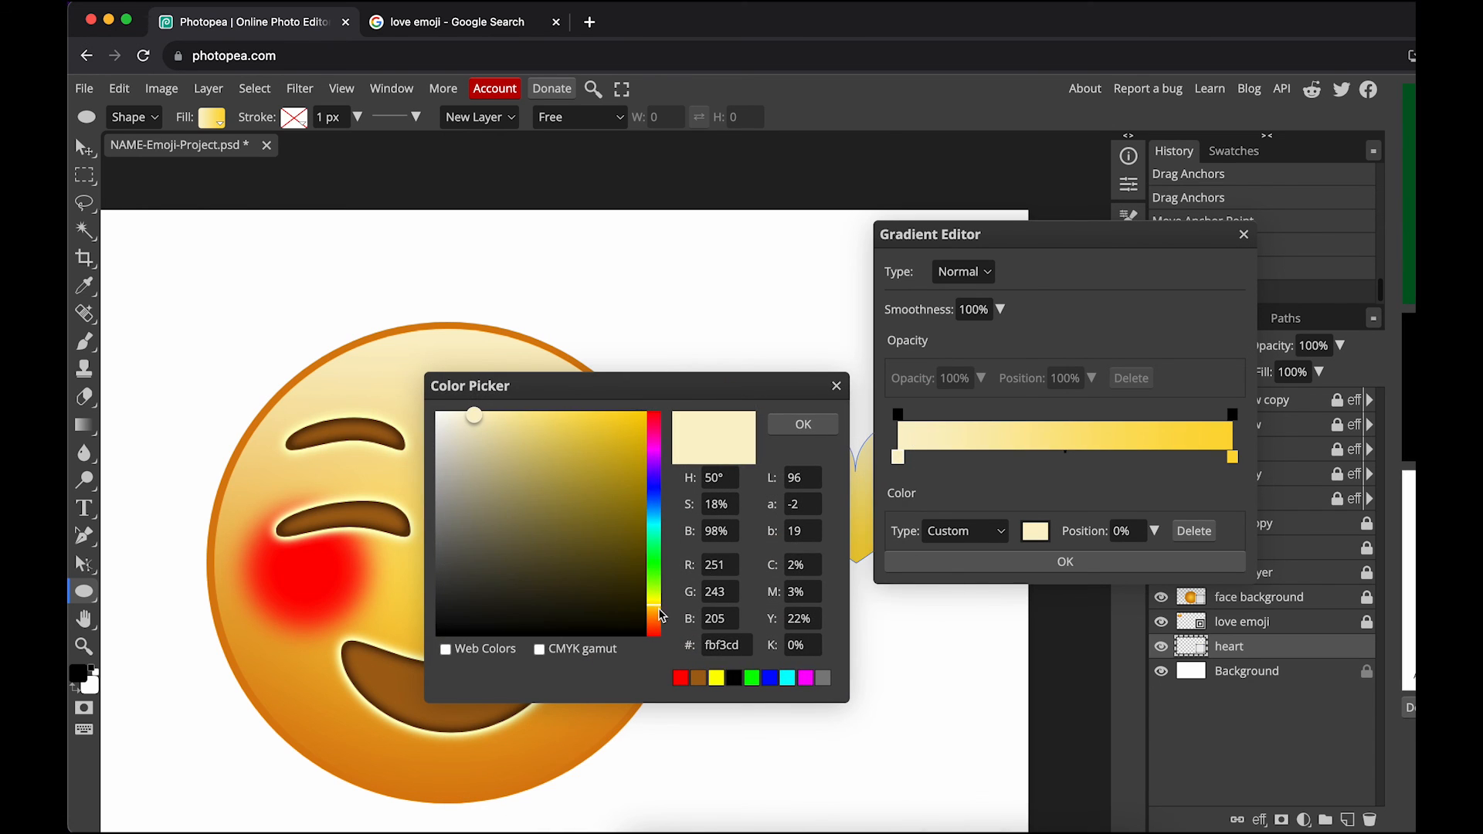
pyautogui.click(656, 614)
pyautogui.moveTo(656, 614); pyautogui.dragTo(654, 411)
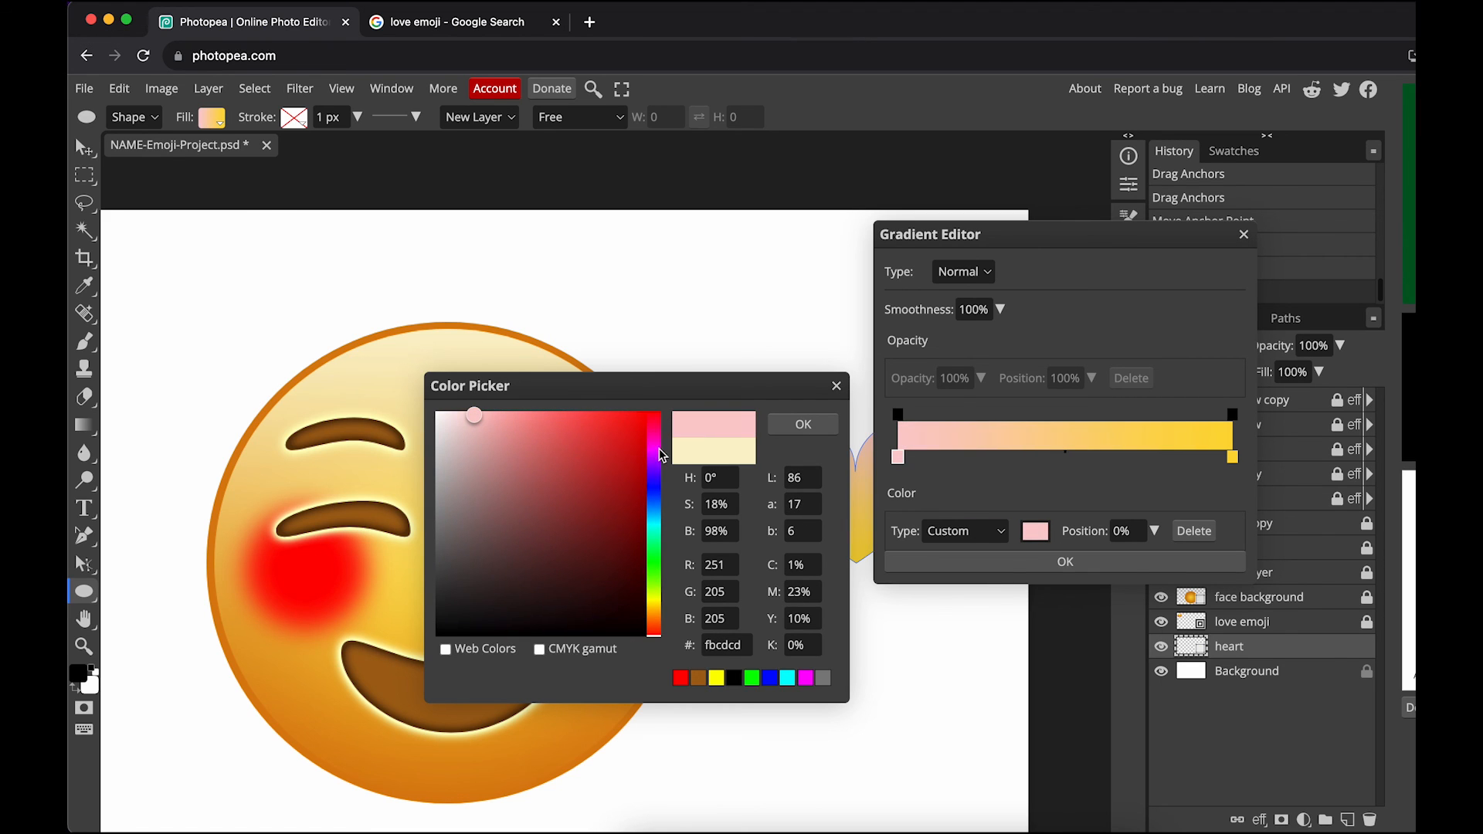
pyautogui.moveTo(533, 420); pyautogui.dragTo(484, 415)
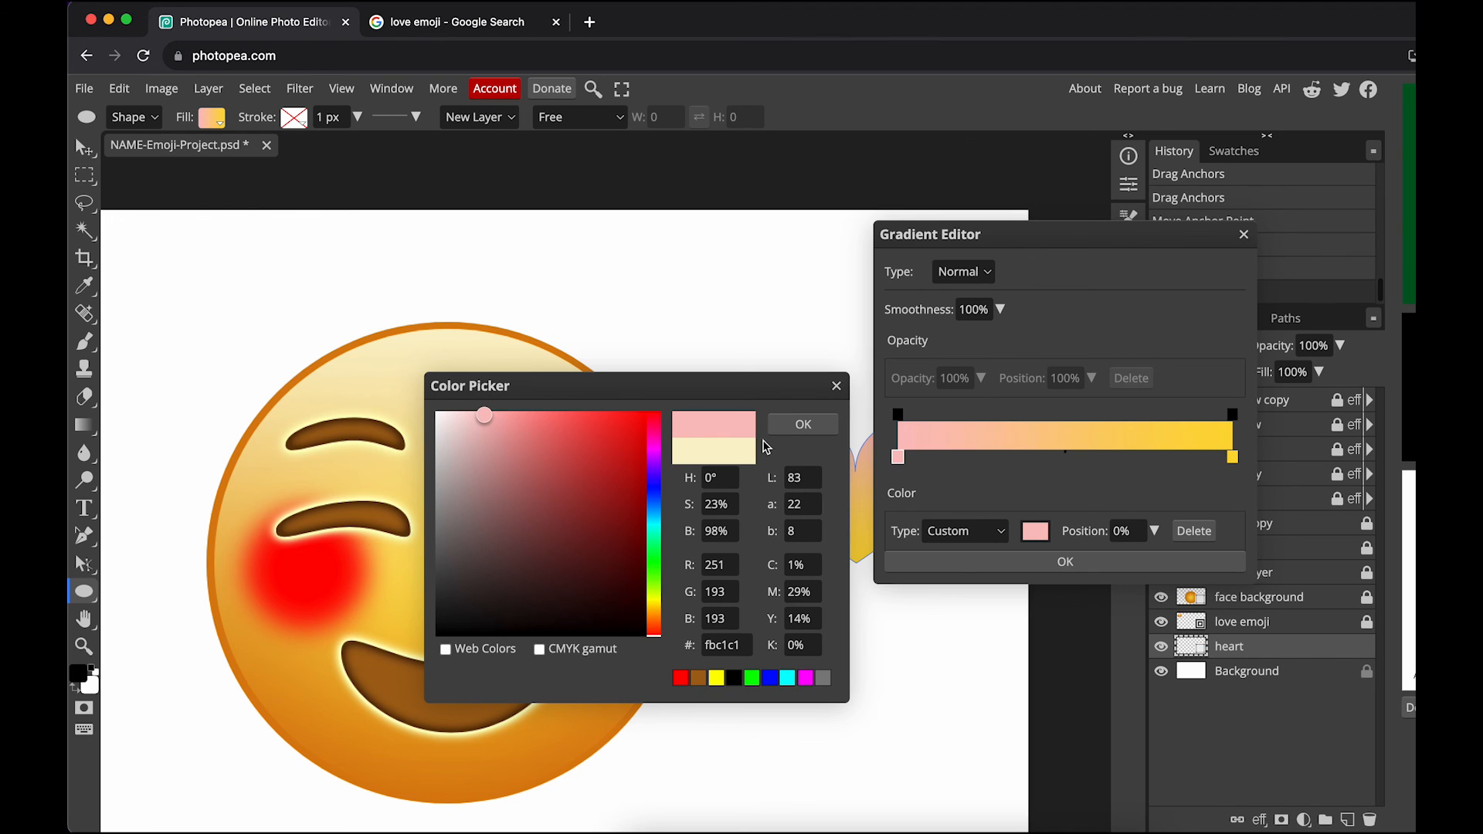
pyautogui.click(796, 433)
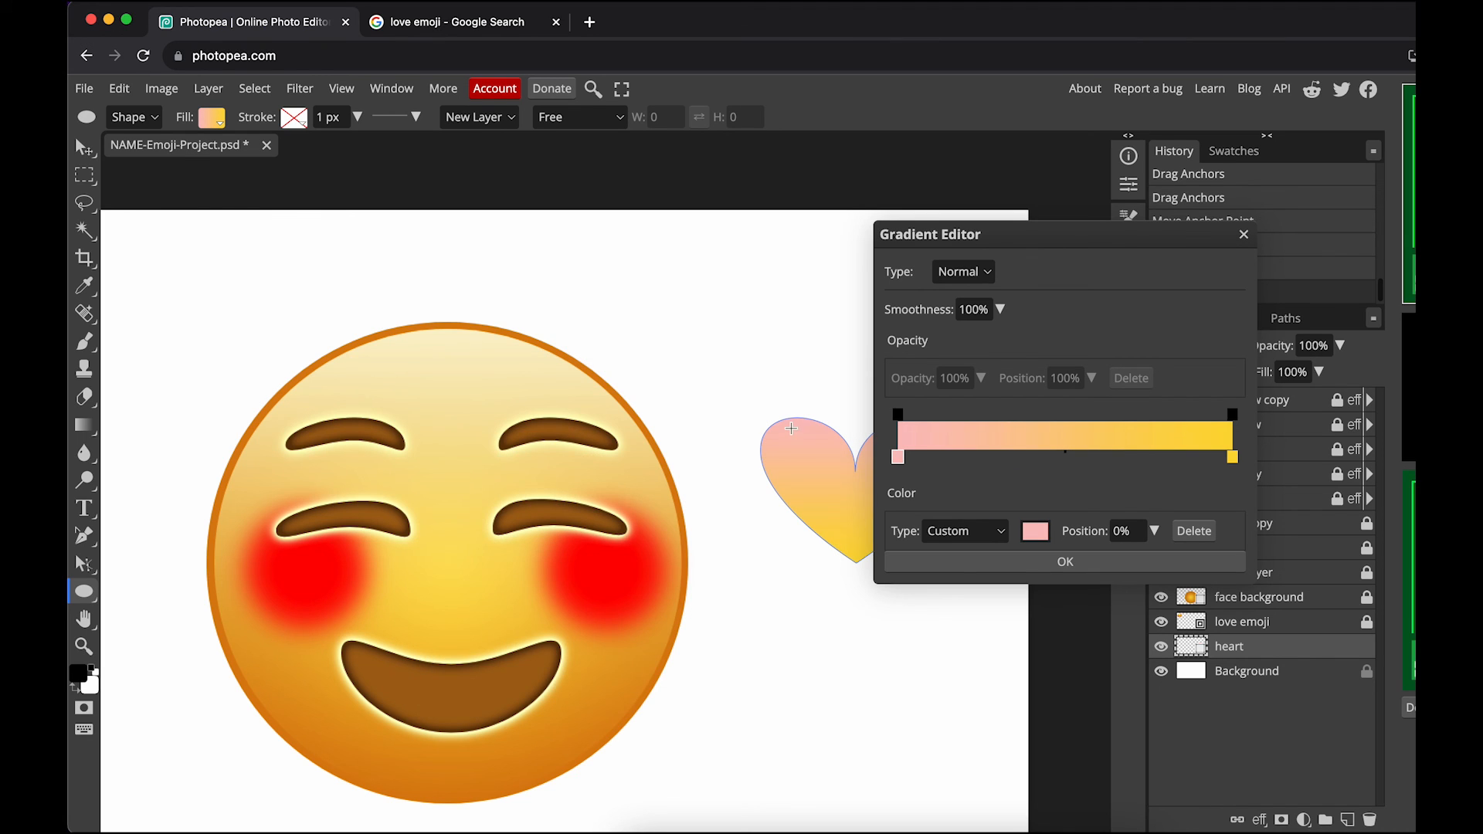
# Set the end color stop of the heart's gradient to bright red, fb0202, and apply the gradient
pyautogui.doubleClick(1233, 458)
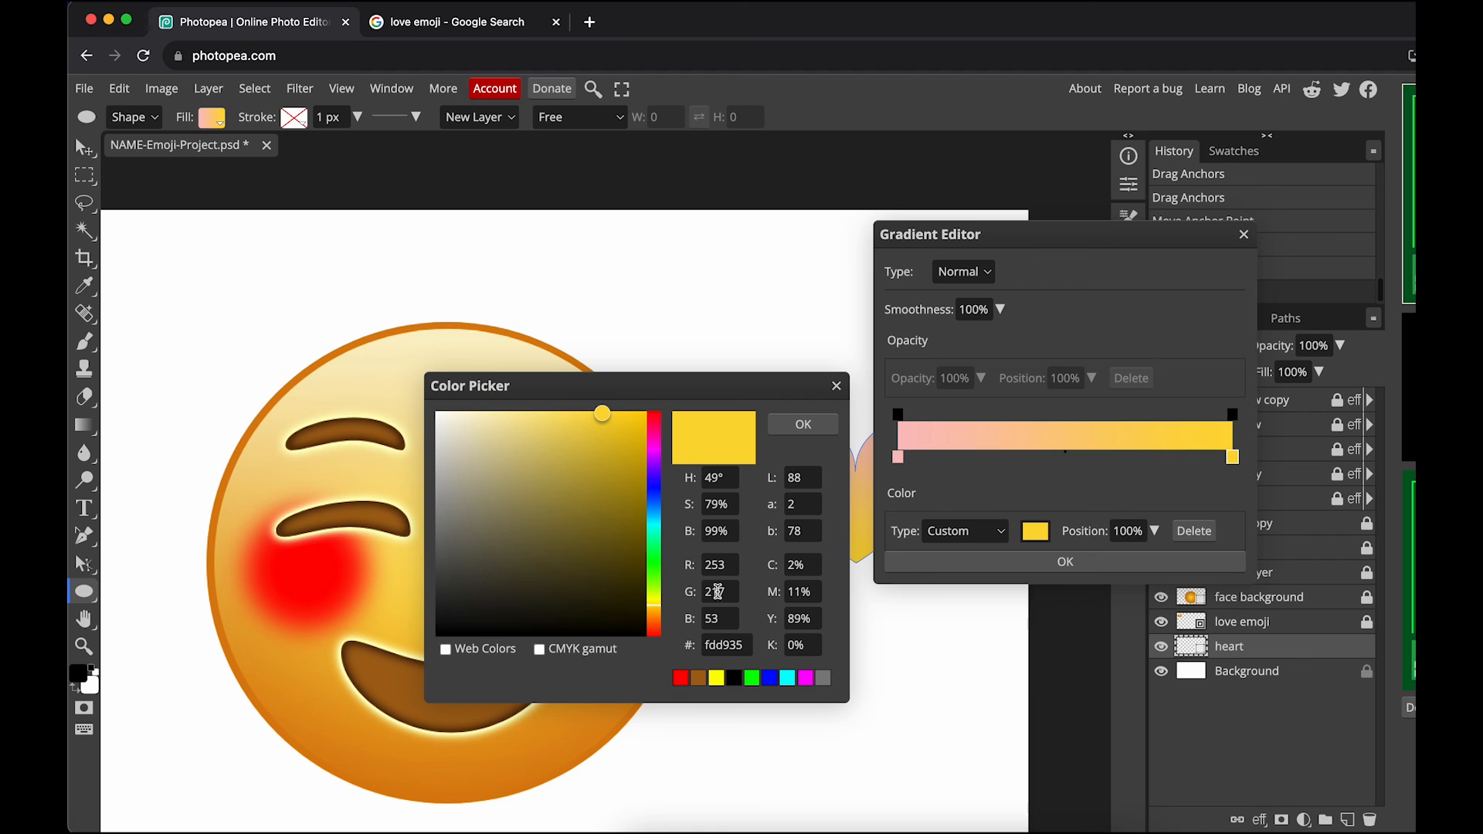
pyautogui.moveTo(654, 422); pyautogui.dragTo(654, 410)
pyautogui.click(646, 415)
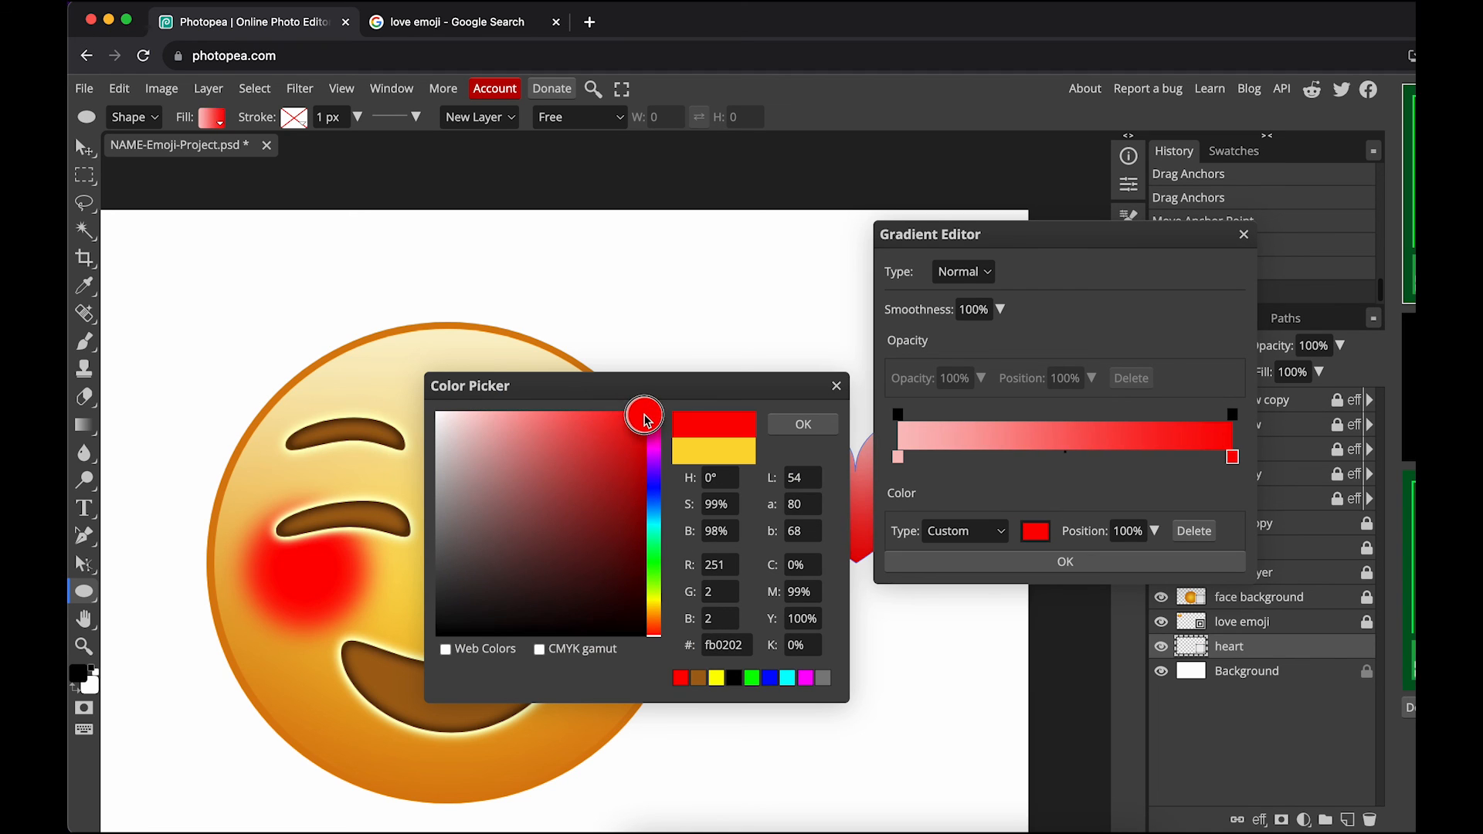
pyautogui.click(829, 437)
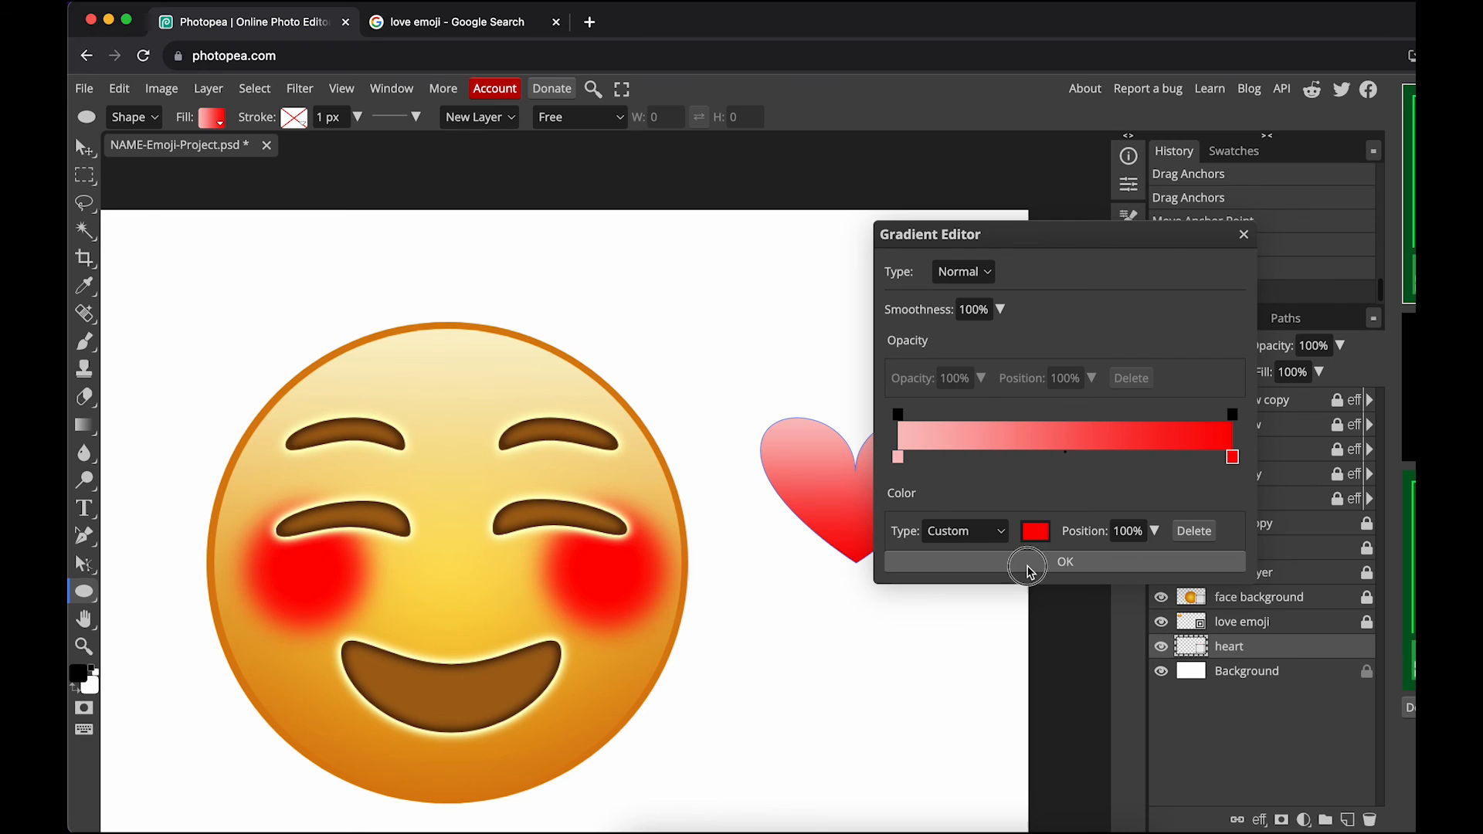
pyautogui.click(1028, 563)
# Add an Inner Glow effect to the heart layer
pyautogui.press('super+minus')
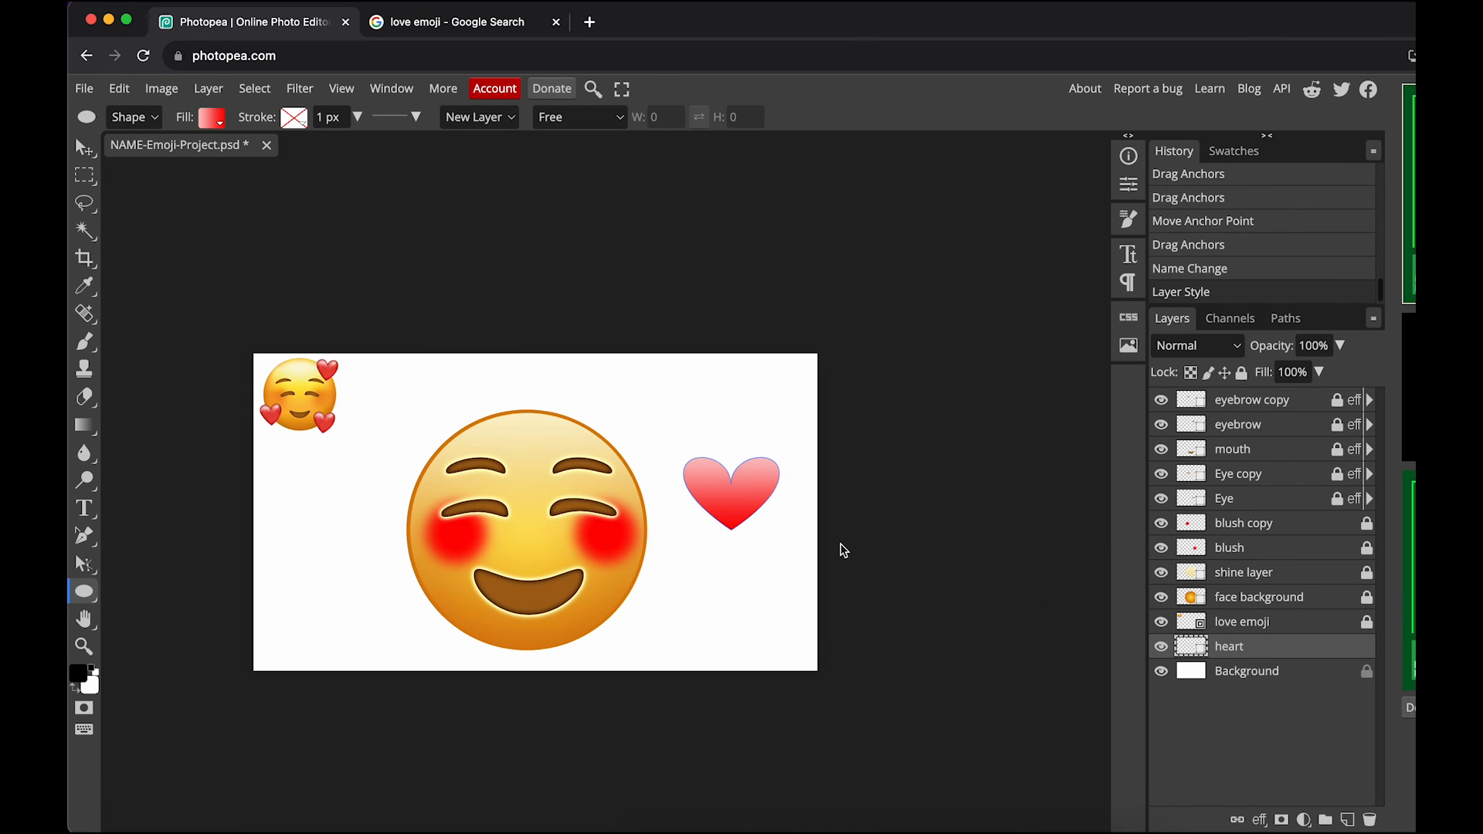
pyautogui.press('super+plus')
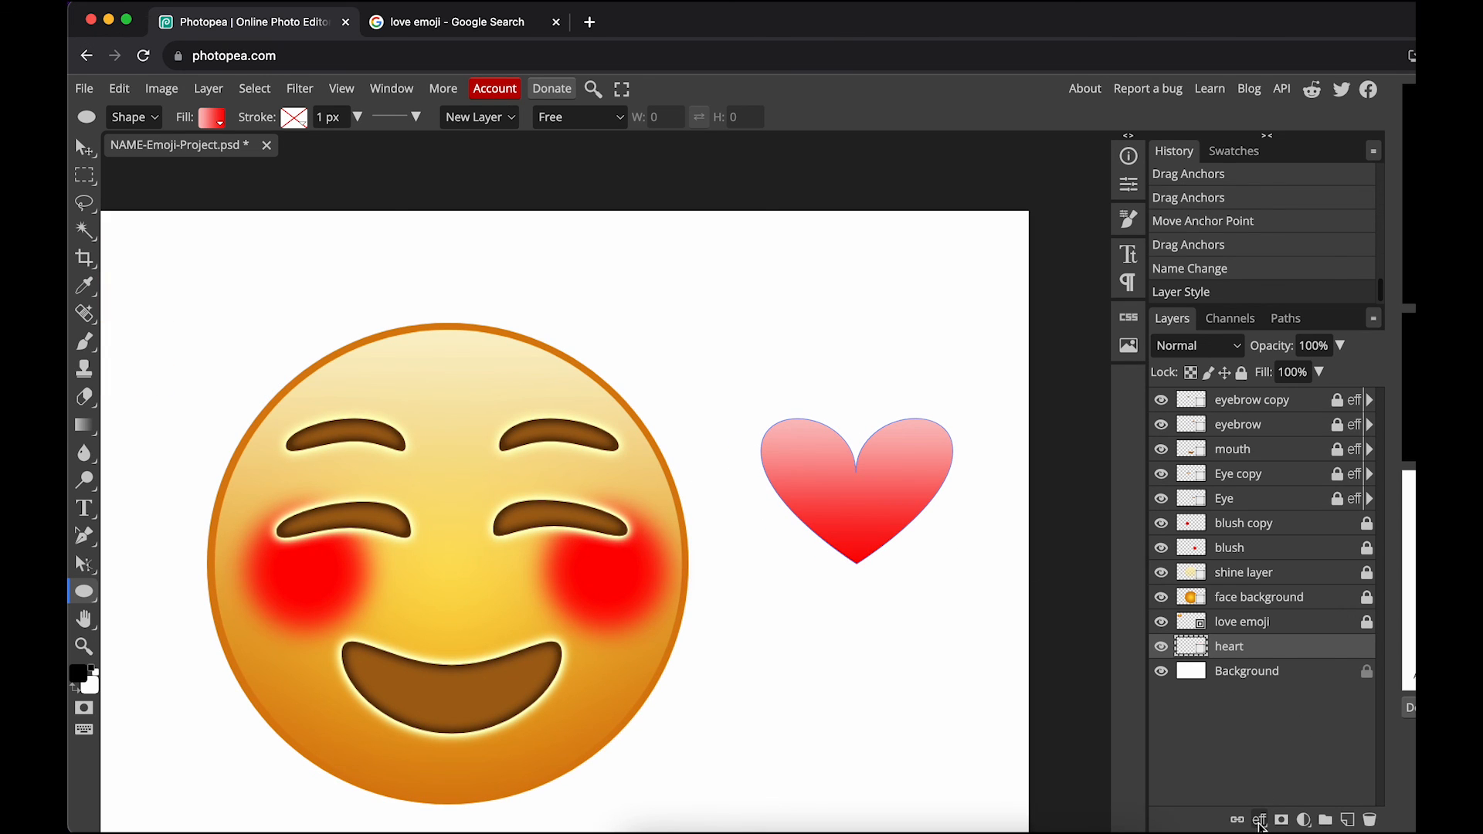
pyautogui.click(1259, 821)
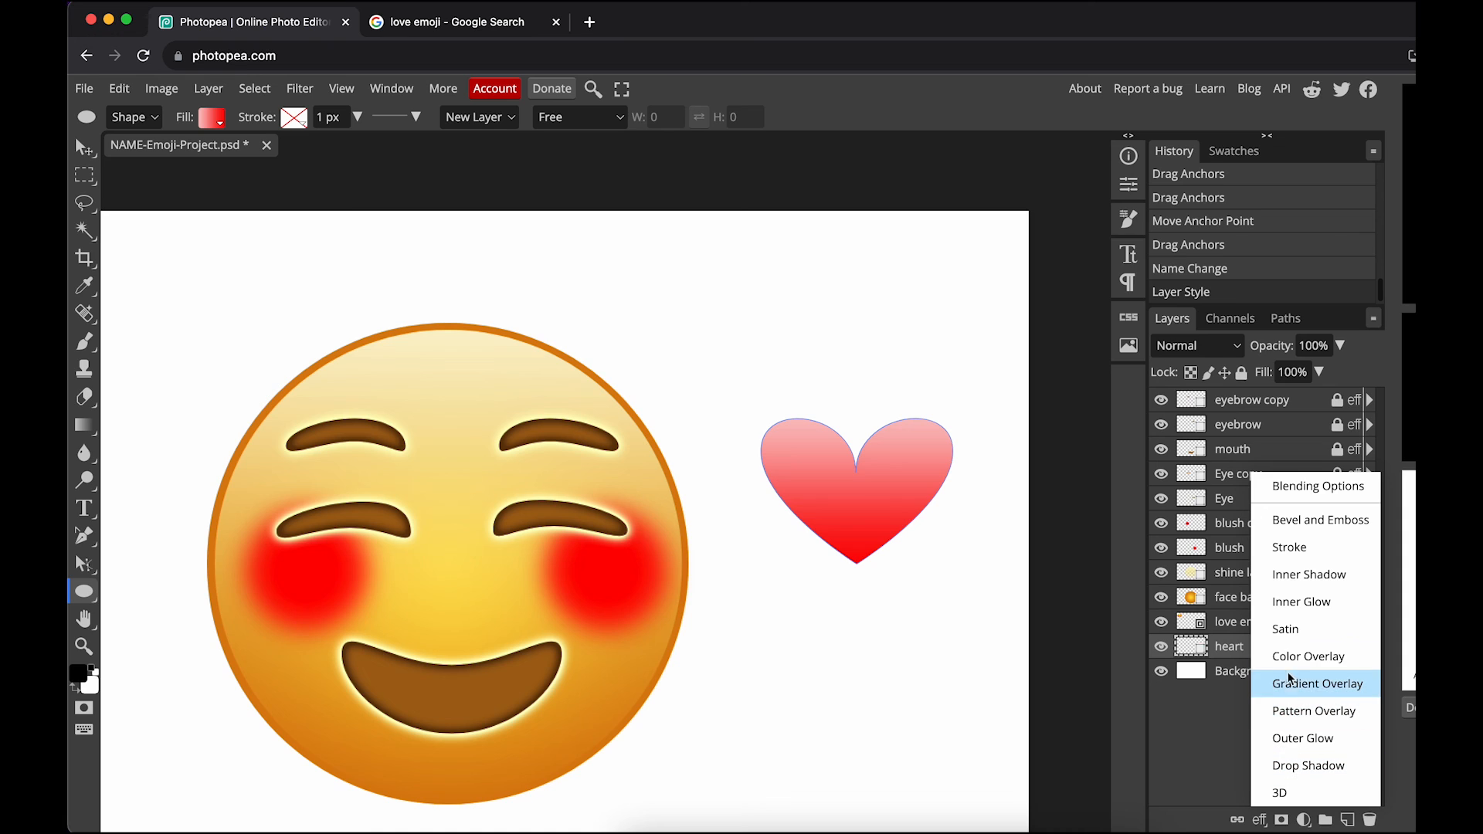
pyautogui.click(1304, 610)
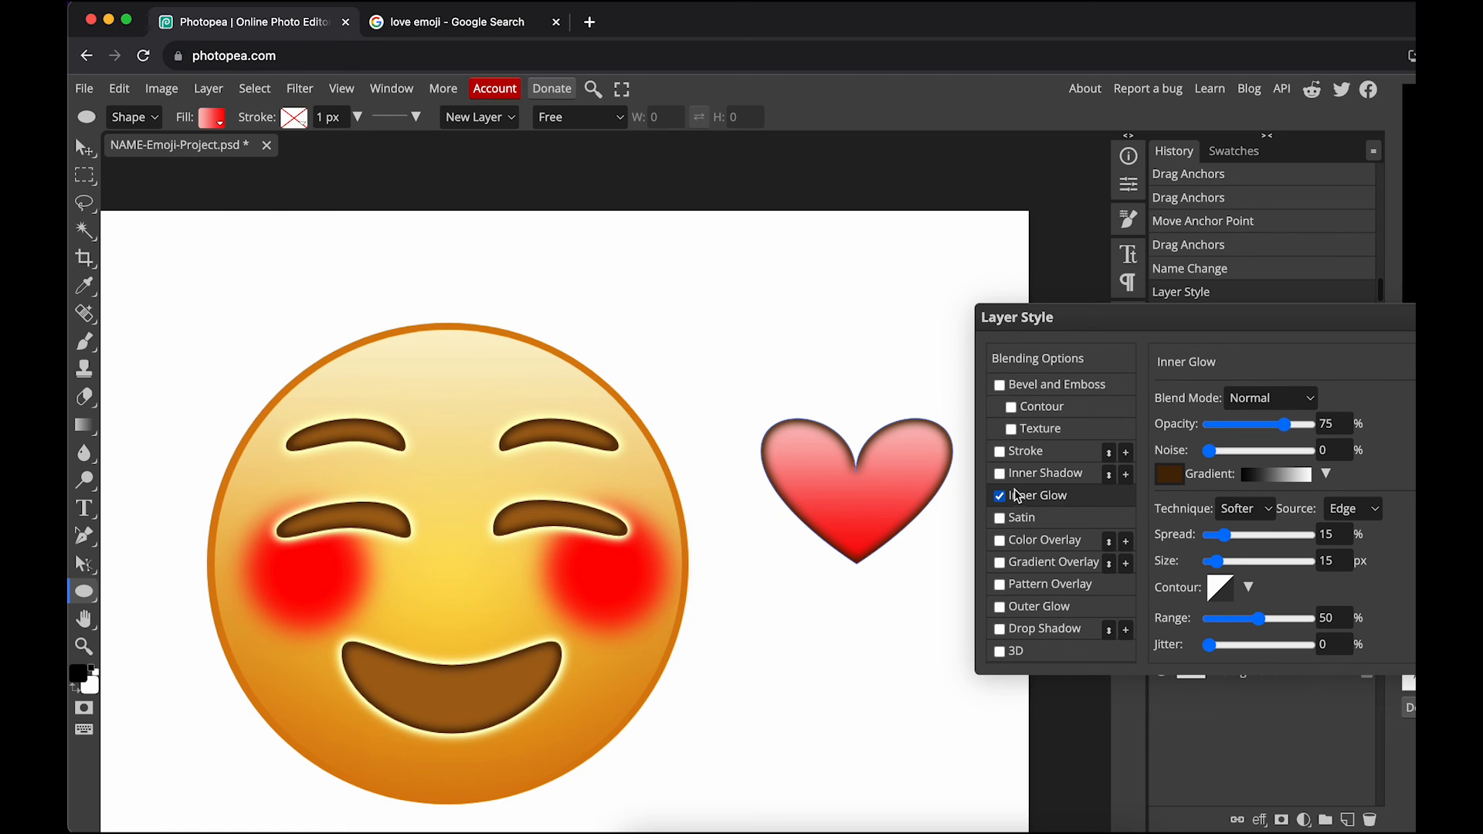
# Add a Drop Shadow to the heart layer and set its angle to 90°
pyautogui.click(1069, 629)
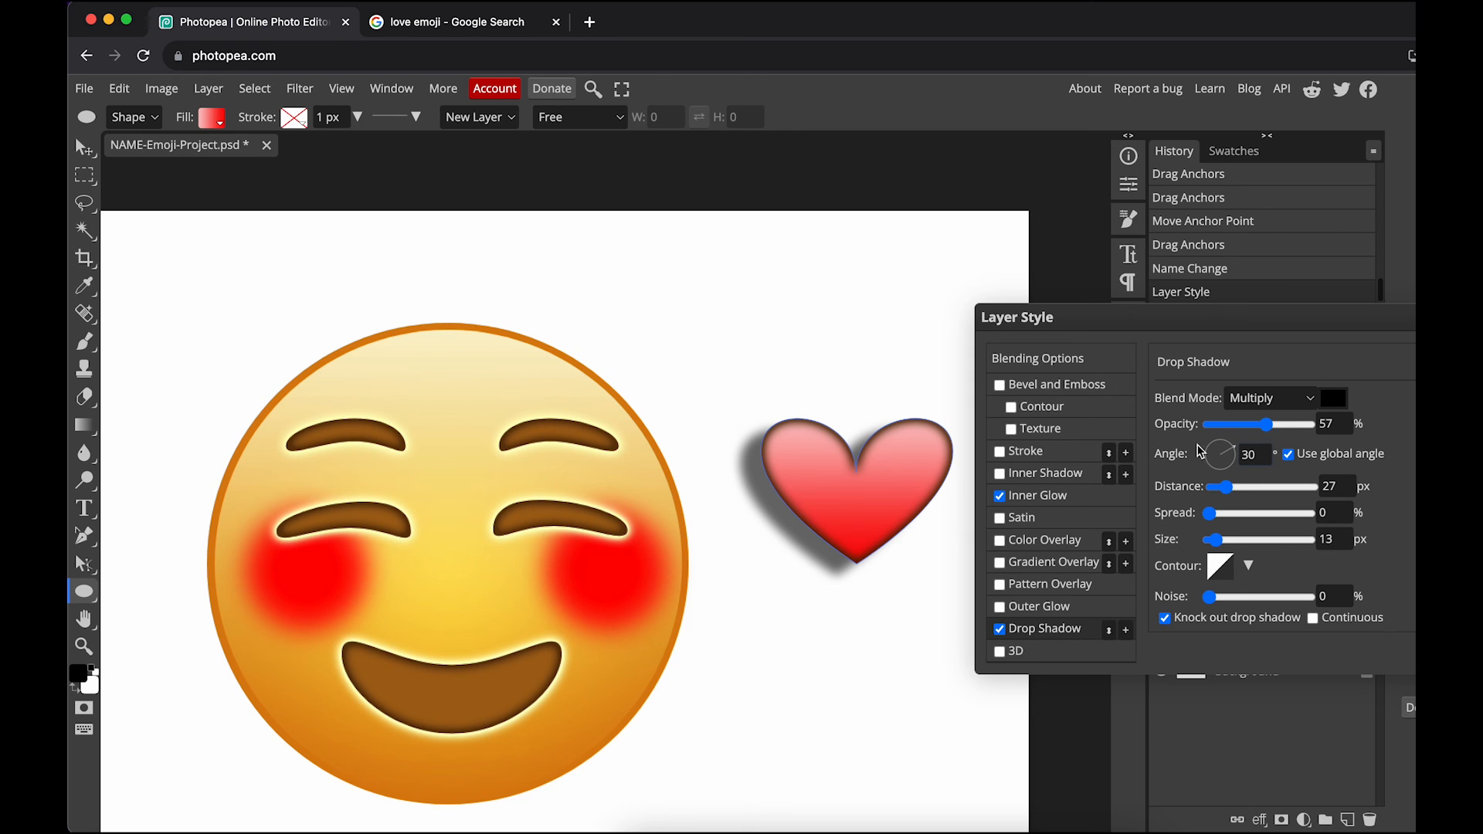
pyautogui.click(1231, 458)
pyautogui.moveTo(1232, 458); pyautogui.dragTo(1225, 445)
pyautogui.doubleClick(1244, 455)
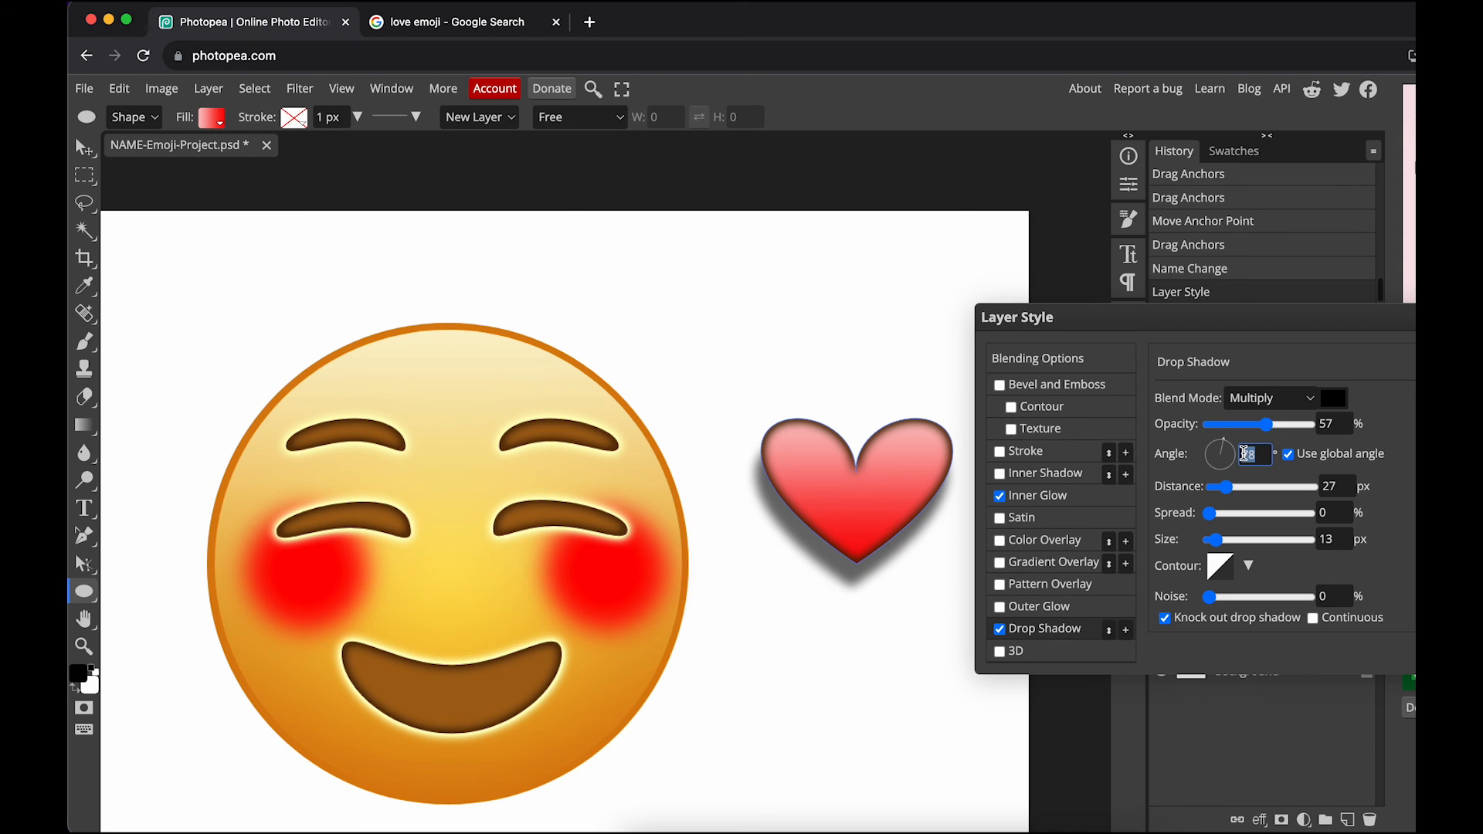
pyautogui.write('90')
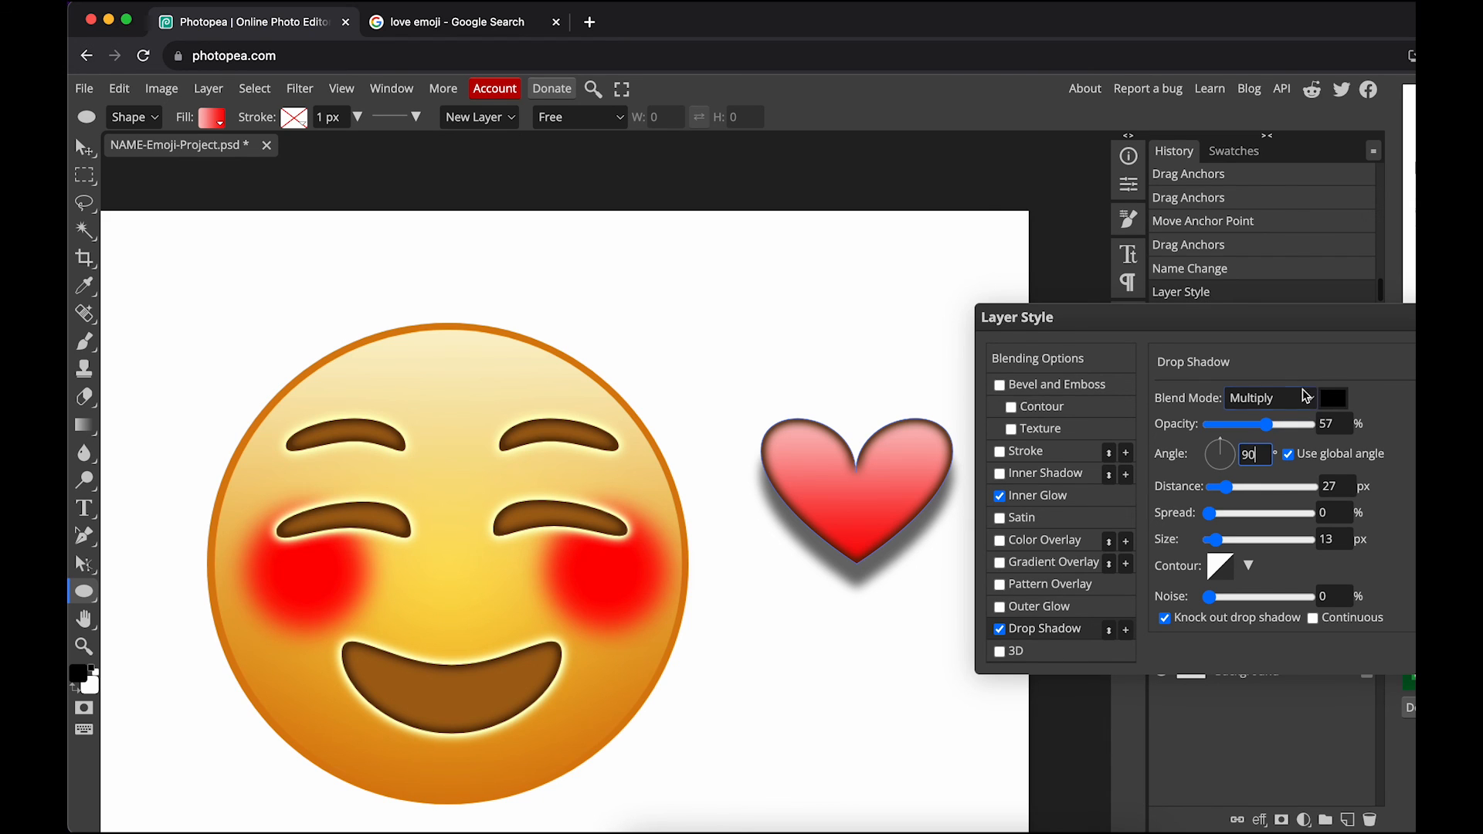
# Color the heart's drop shadow orange, da8110, sampled from the face's outline, and apply the layer style
pyautogui.click(1332, 397)
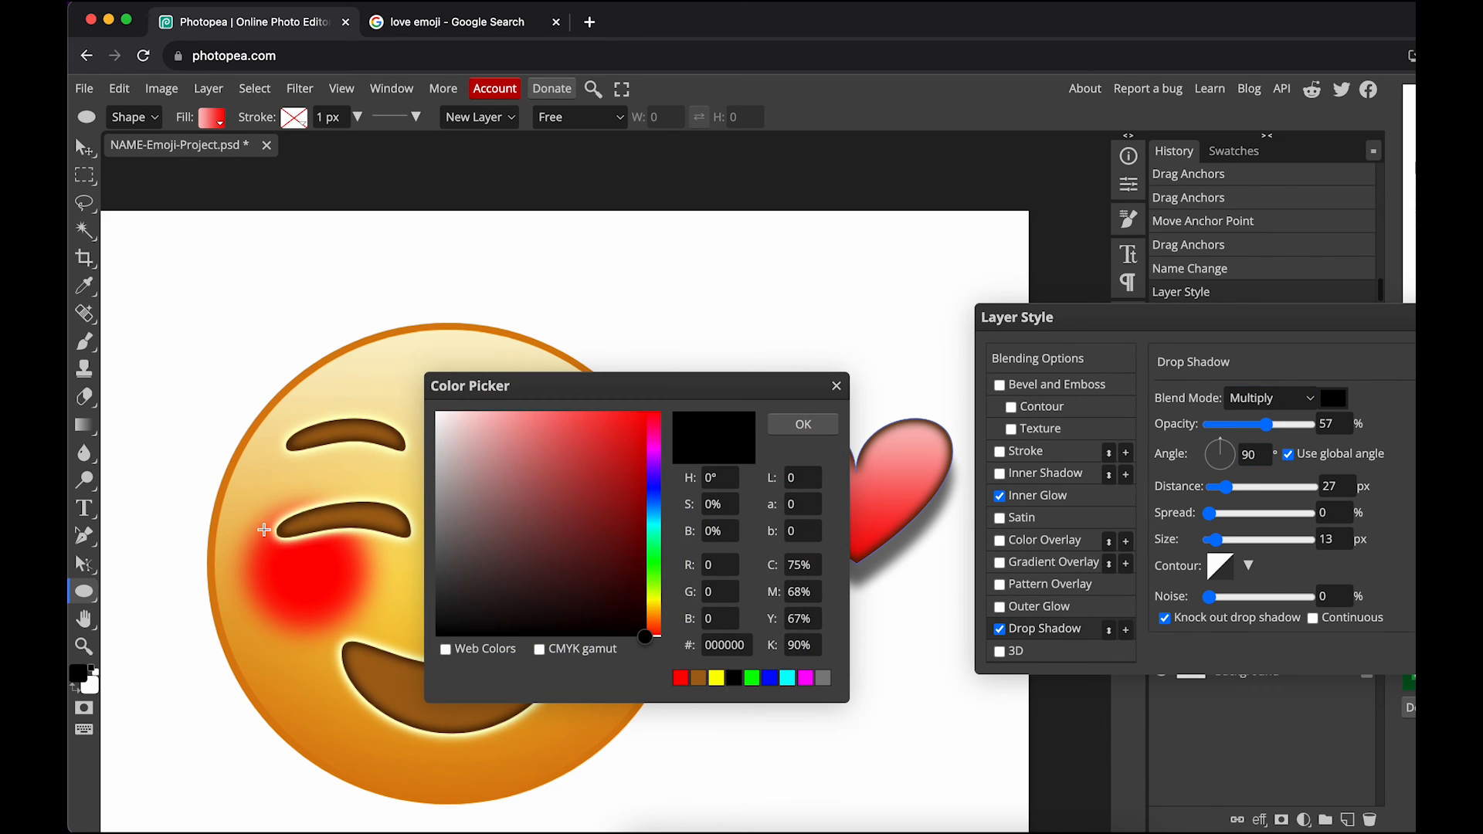
pyautogui.click(219, 504)
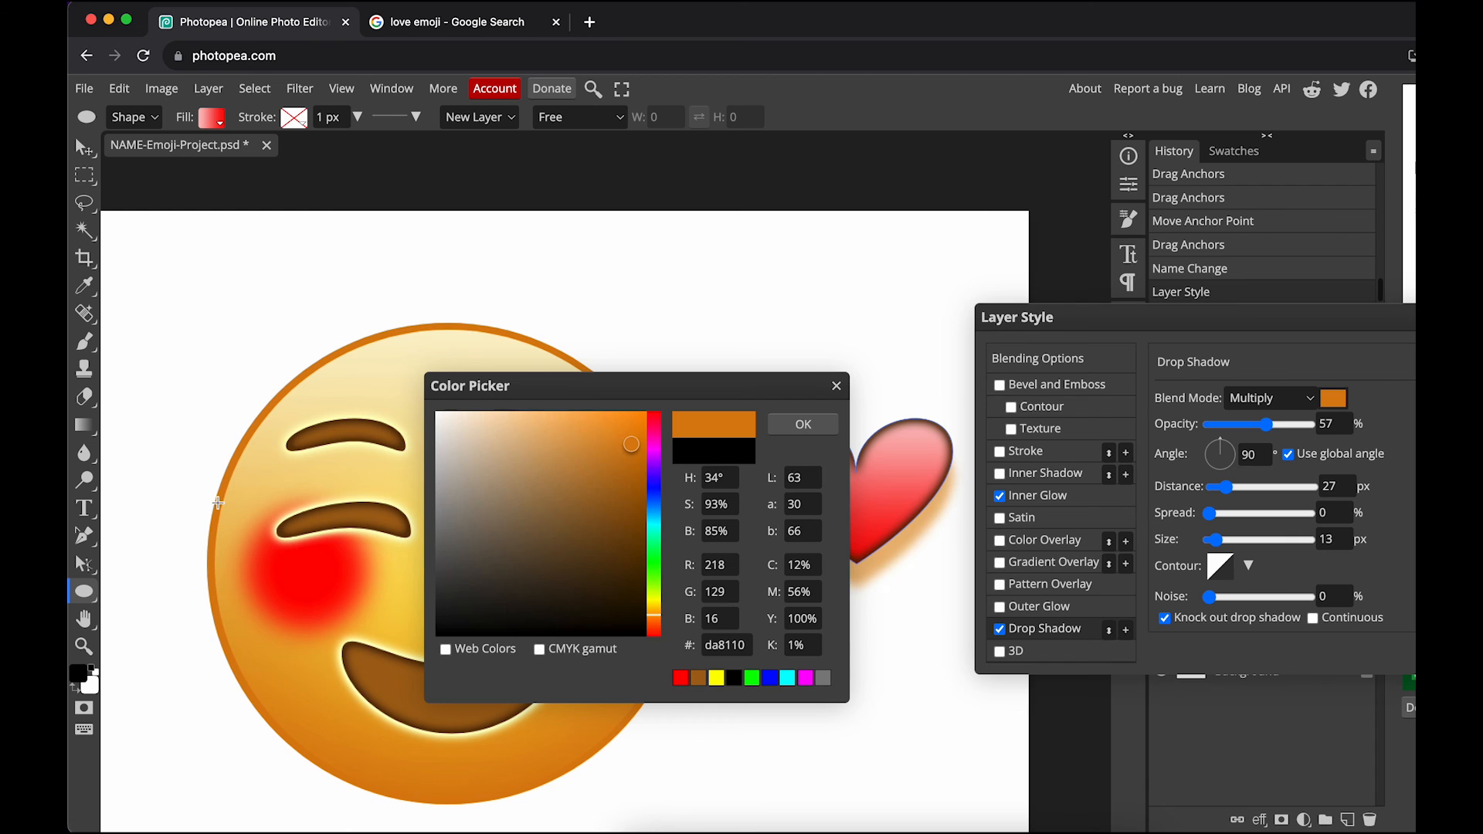
pyautogui.click(816, 437)
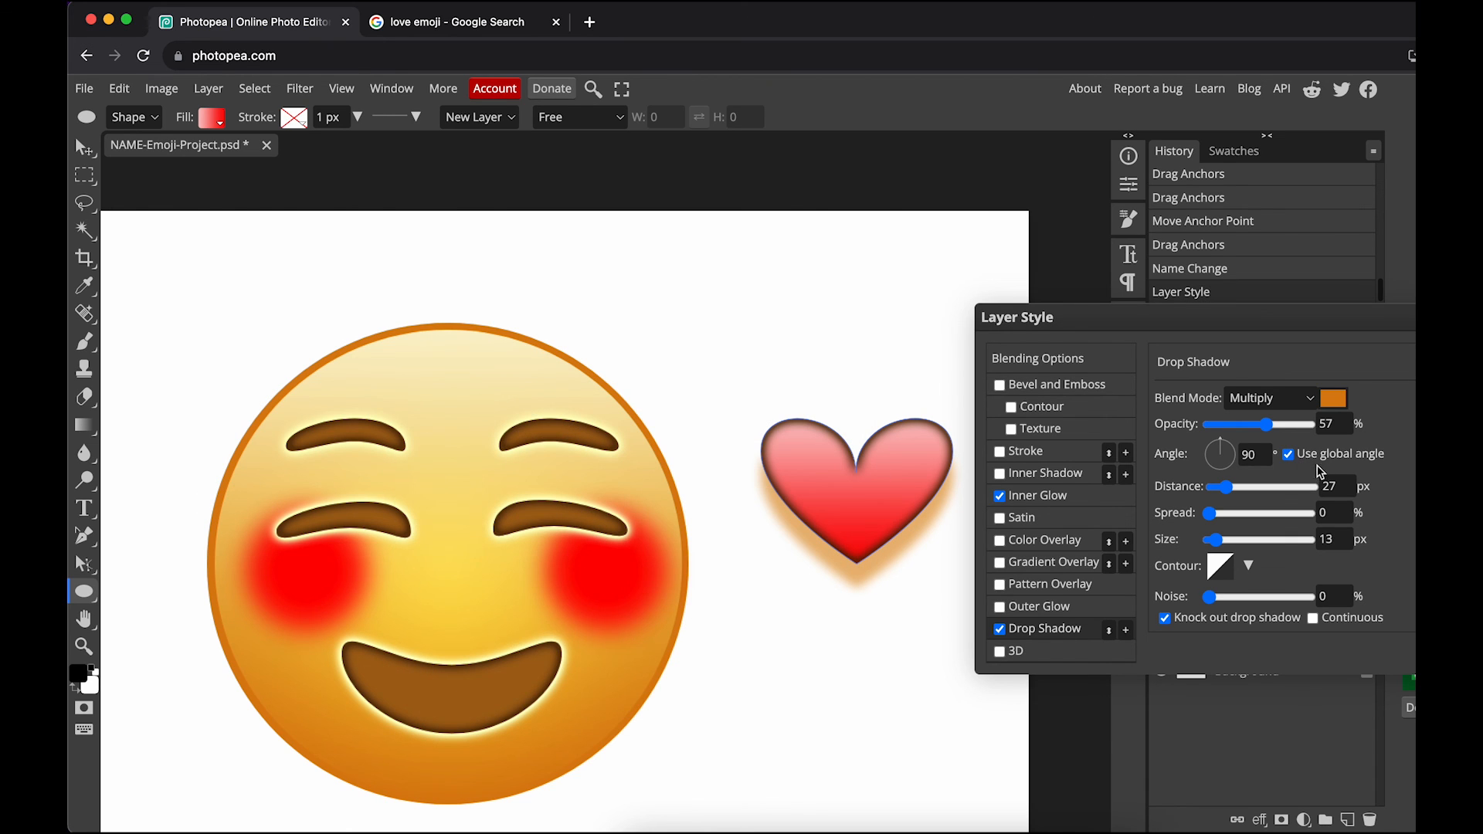
pyautogui.moveTo(1321, 324); pyautogui.dragTo(977, 406)
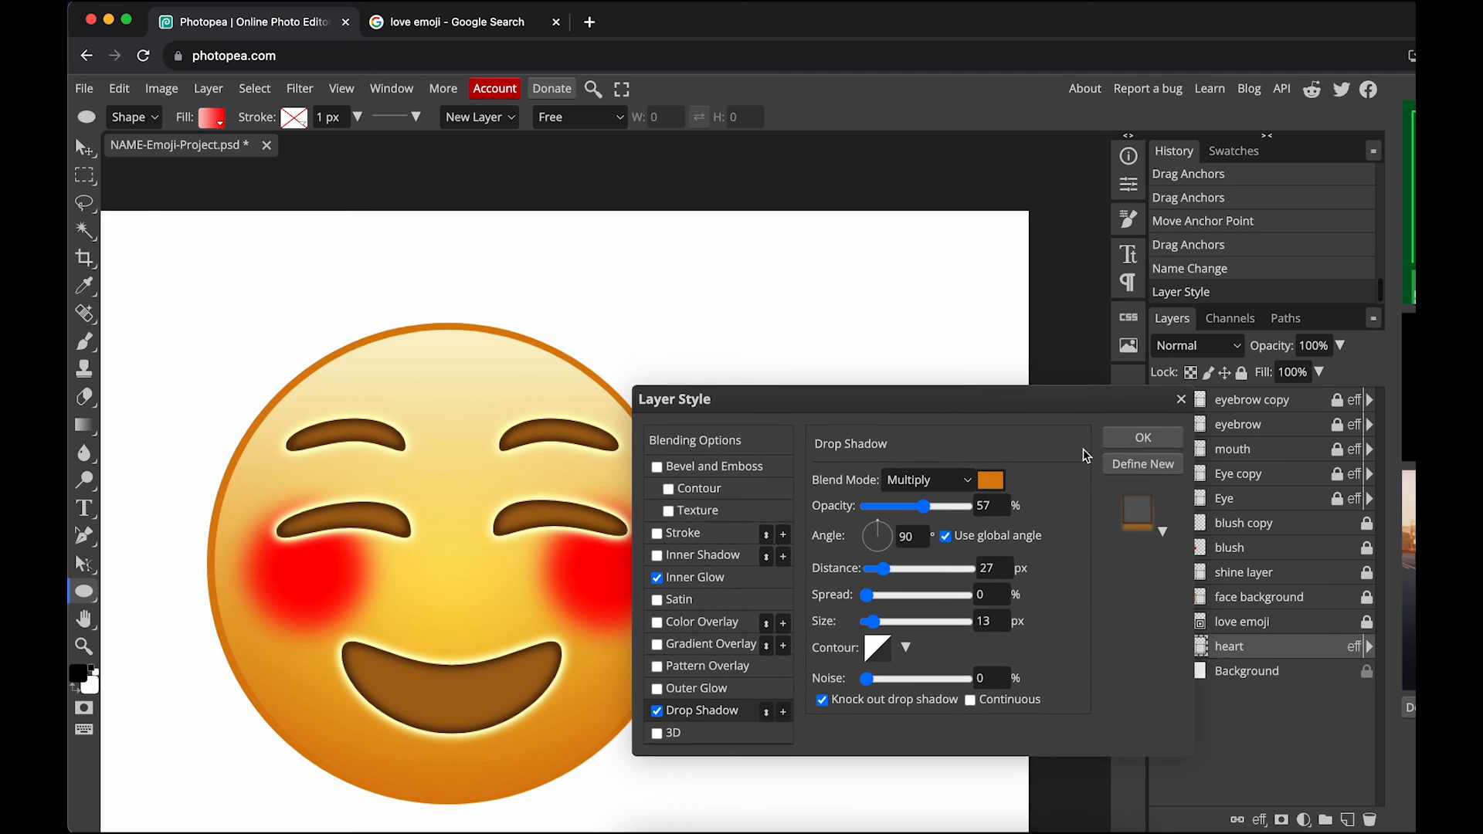
pyautogui.click(1142, 439)
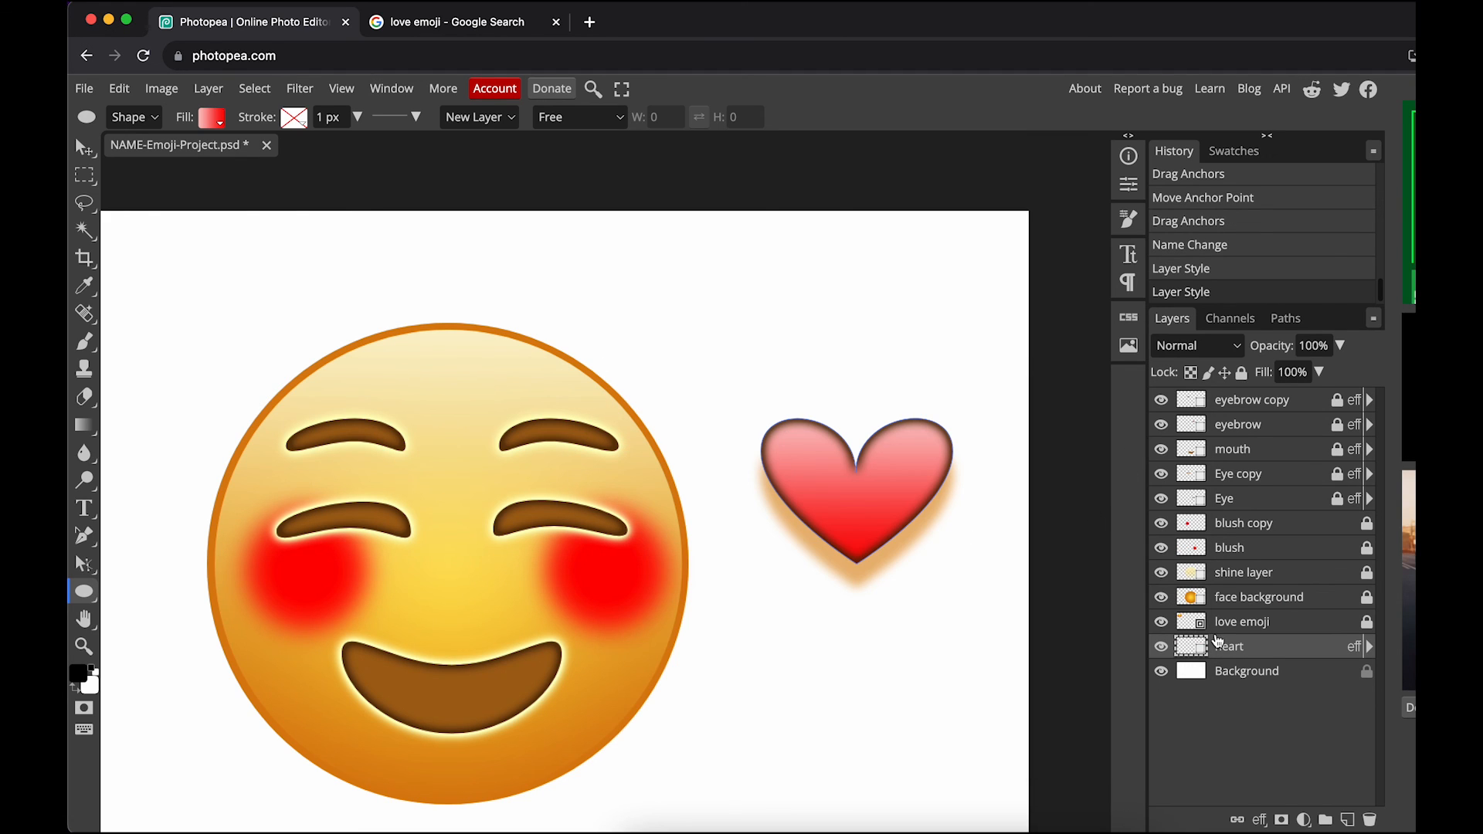
# Bring the heart layer to the top of the layer stack and place the heart over the face's upper-right edge
pyautogui.moveTo(1231, 535); pyautogui.dragTo(1239, 396)
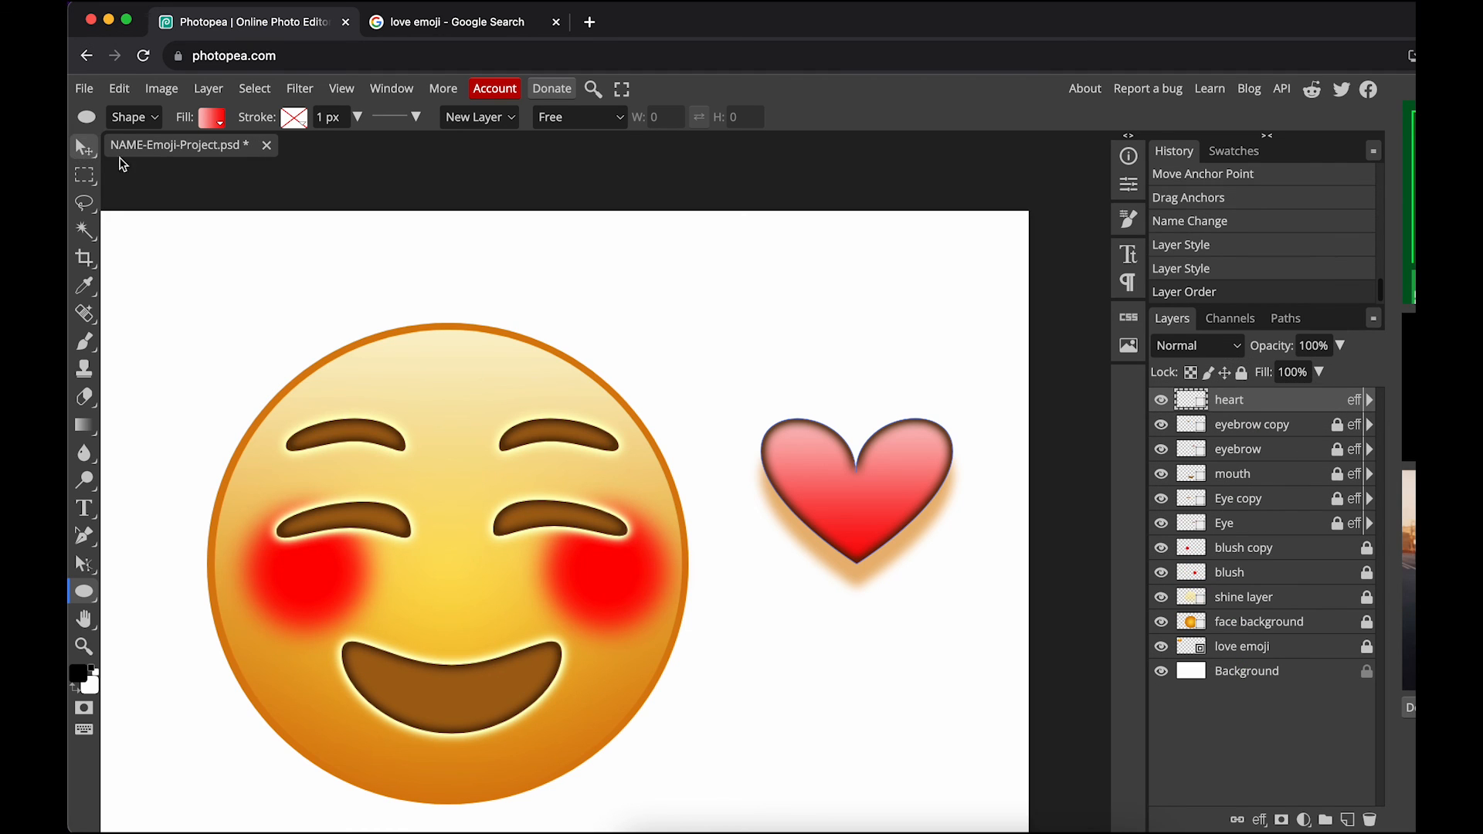
pyautogui.click(84, 148)
pyautogui.moveTo(761, 469); pyautogui.dragTo(646, 379)
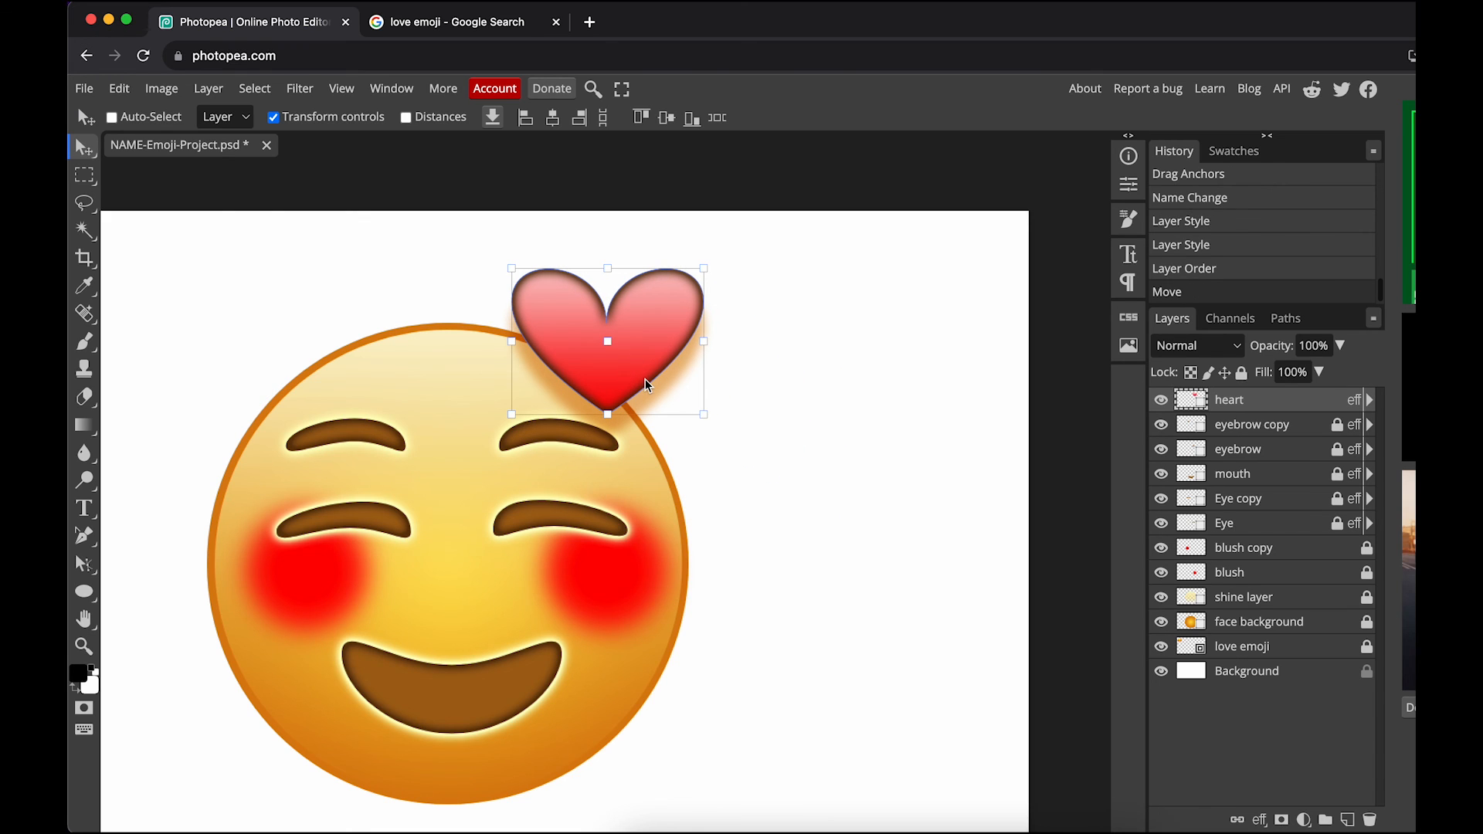
# Duplicate the heart layer and place the copy over the face's upper-left edge
pyautogui.rightClick(1237, 404)
pyautogui.click(1219, 417)
pyautogui.moveTo(645, 356); pyautogui.dragTo(236, 462)
# Duplicate the heart copy and place the new heart over the face's lower-right edge
pyautogui.rightClick(1240, 408)
pyautogui.click(1218, 418)
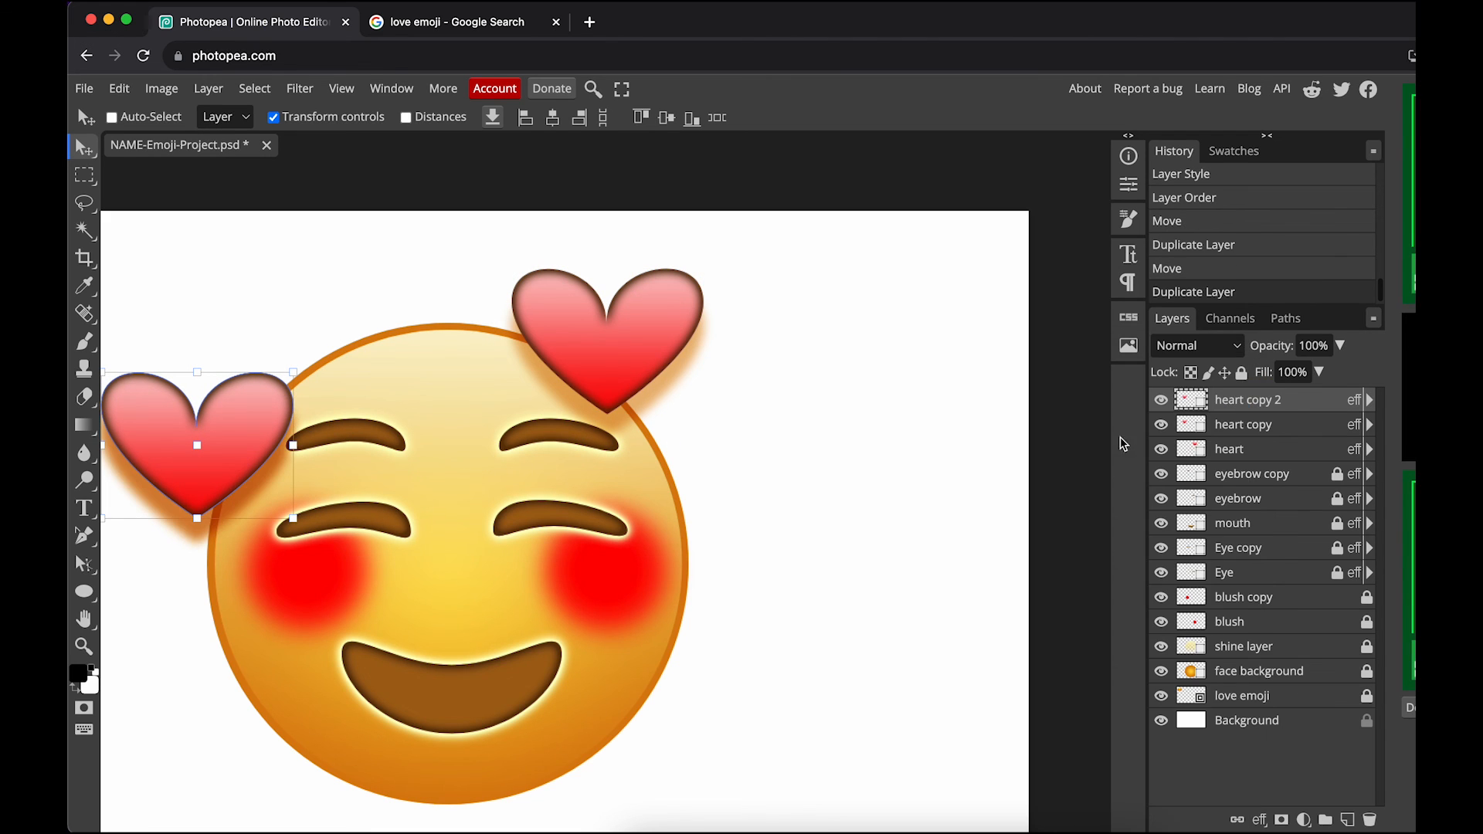
pyautogui.moveTo(232, 471); pyautogui.dragTo(712, 693)
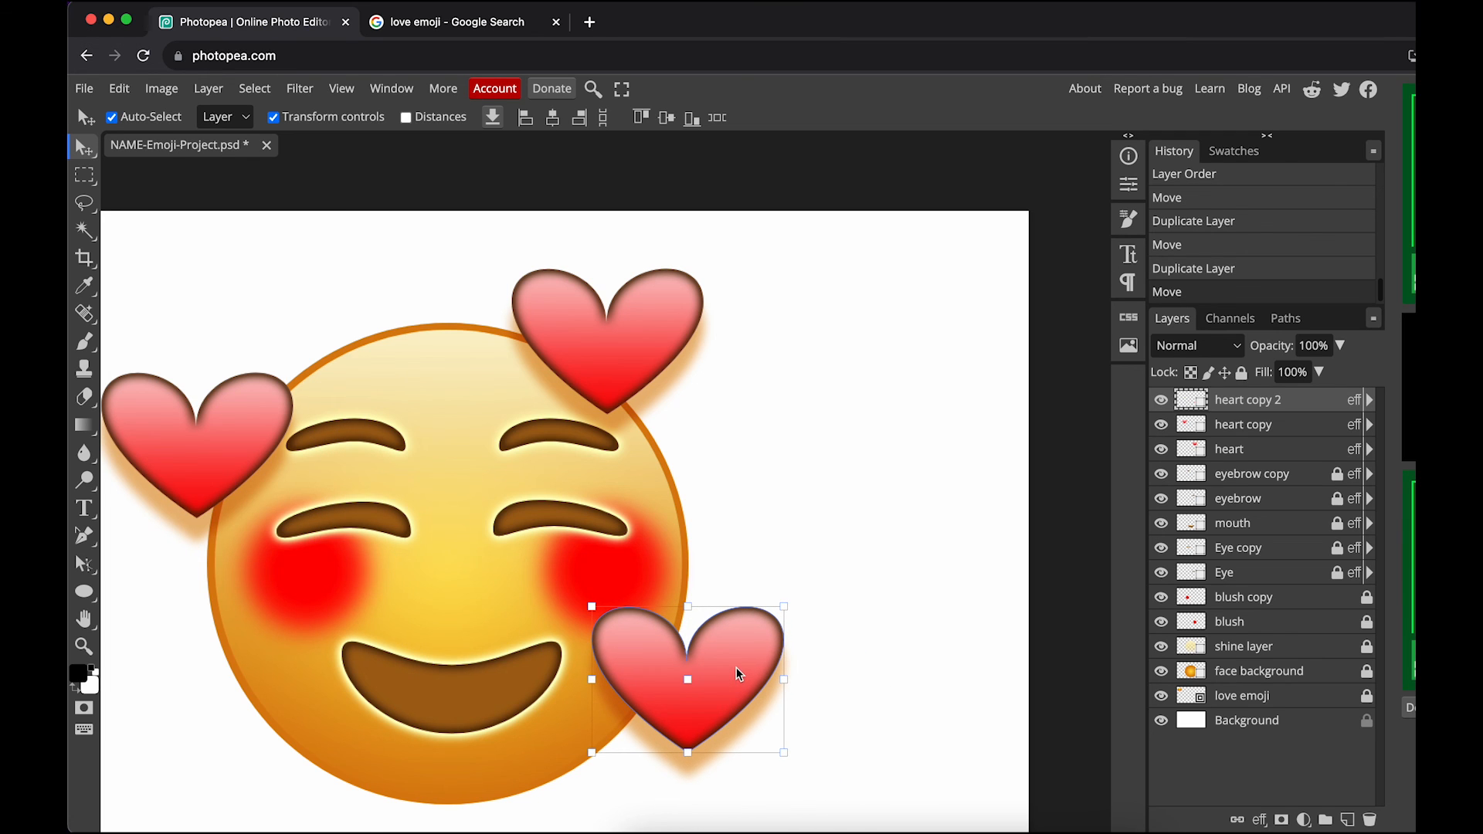
pyautogui.hotkey('ctrl', '-')
pyautogui.moveTo(703, 556); pyautogui.dragTo(942, 611)
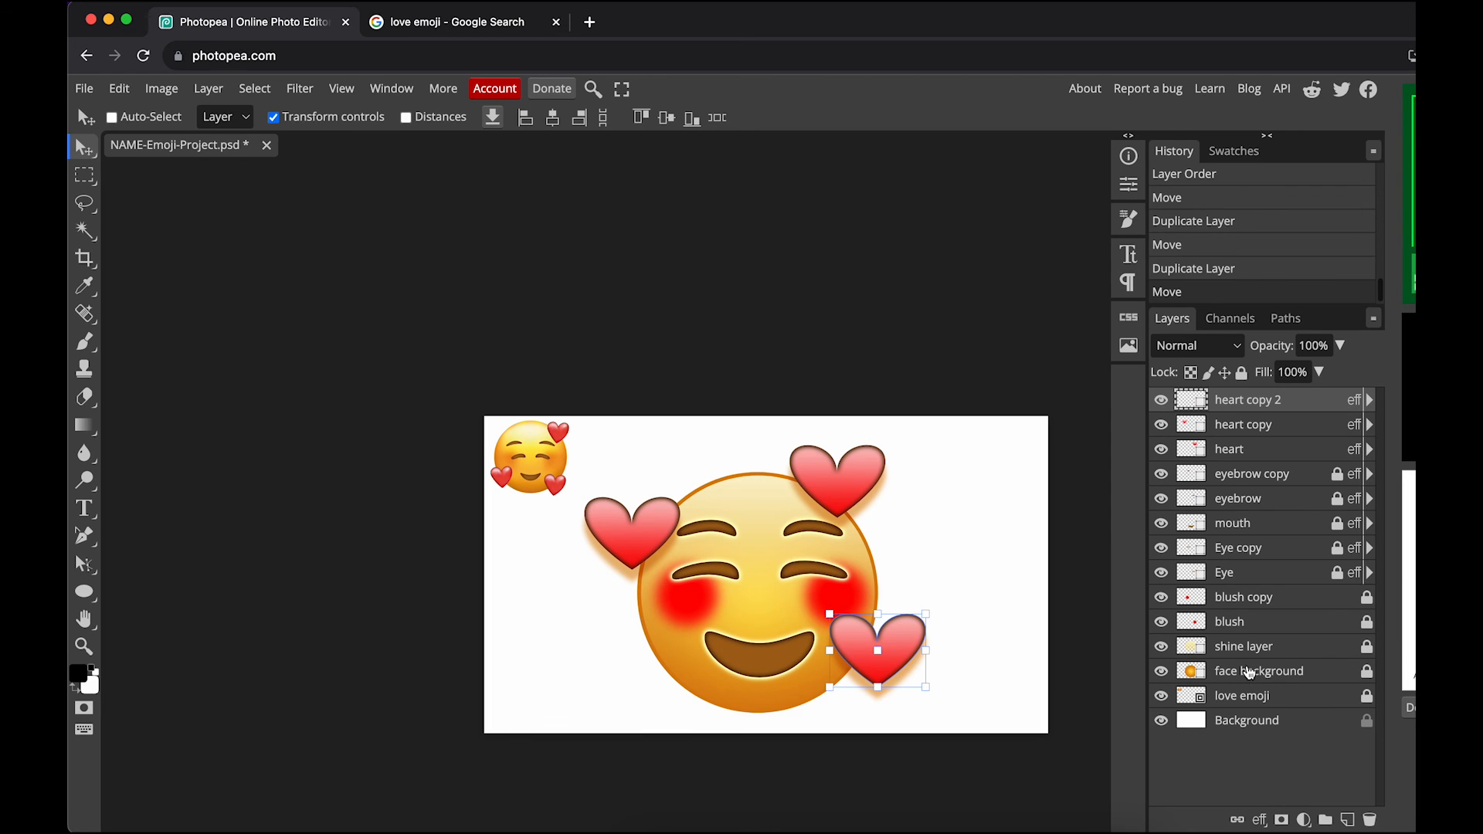
# Hide all layers from heart copy 2 down to face background, leaving only the love emoji reference and Background
pyautogui.moveTo(1160, 400); pyautogui.dragTo(1162, 669)
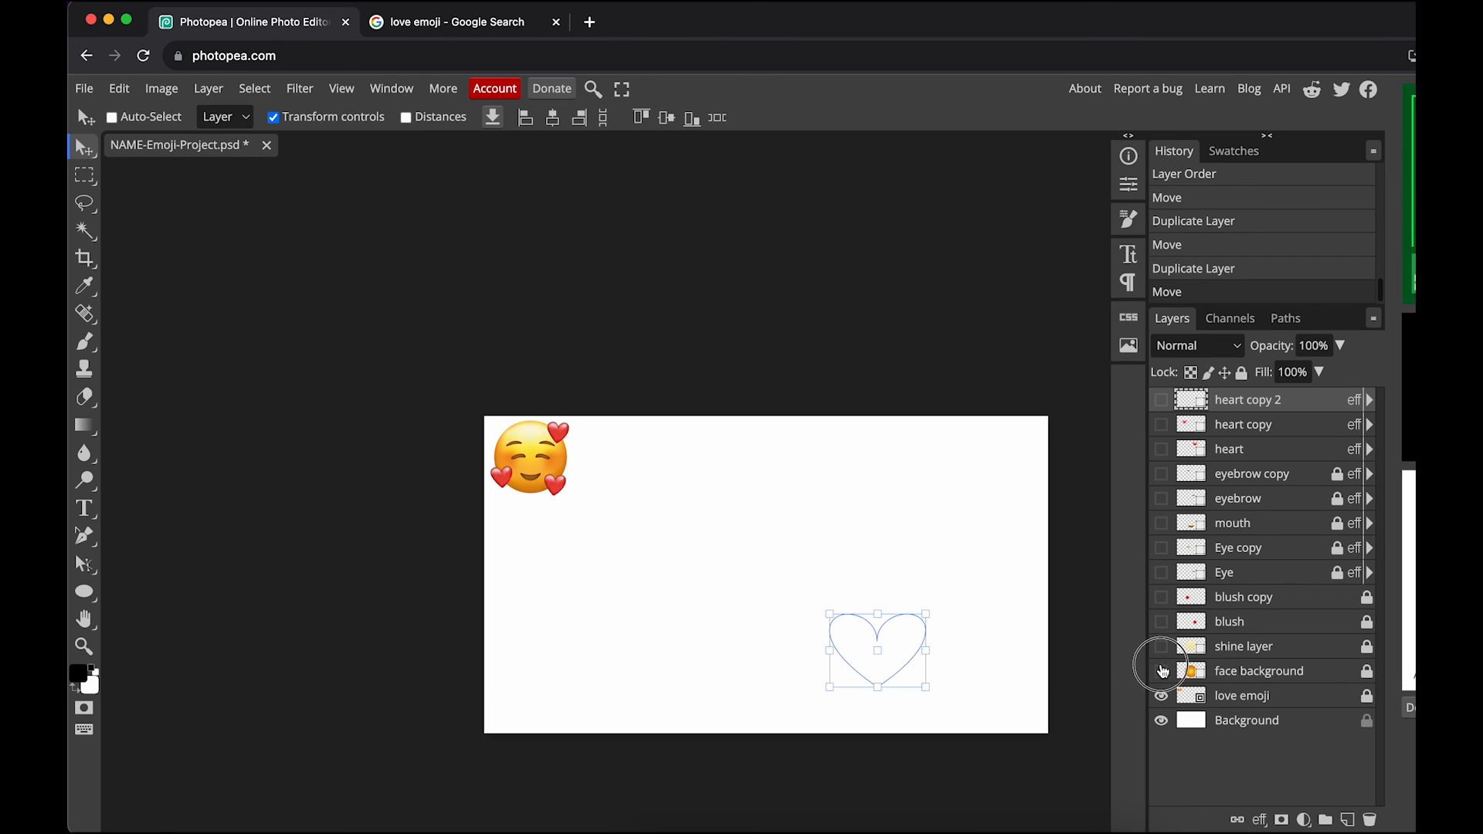
pyautogui.click(1257, 677)
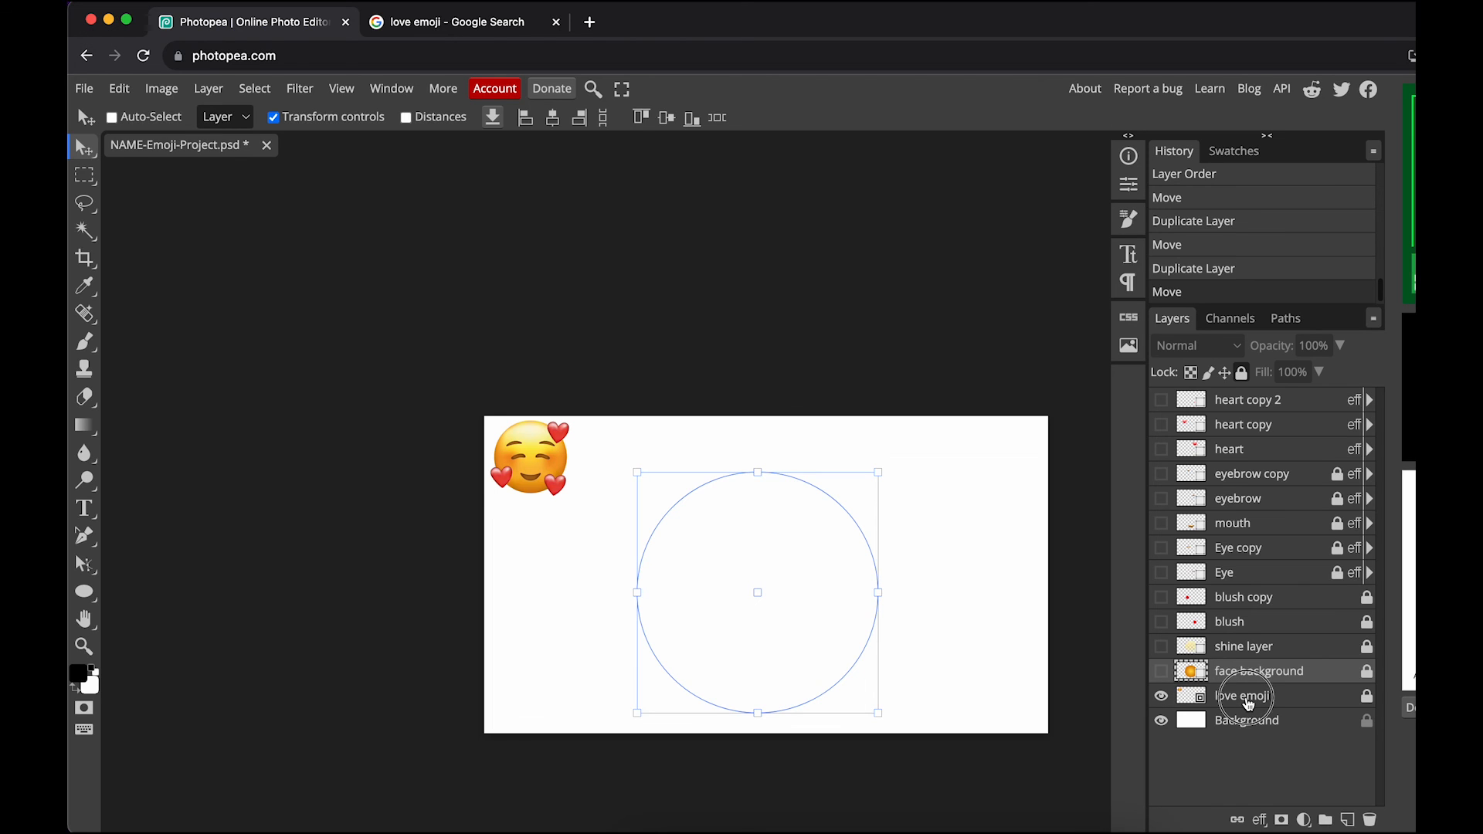
pyautogui.click(1247, 697)
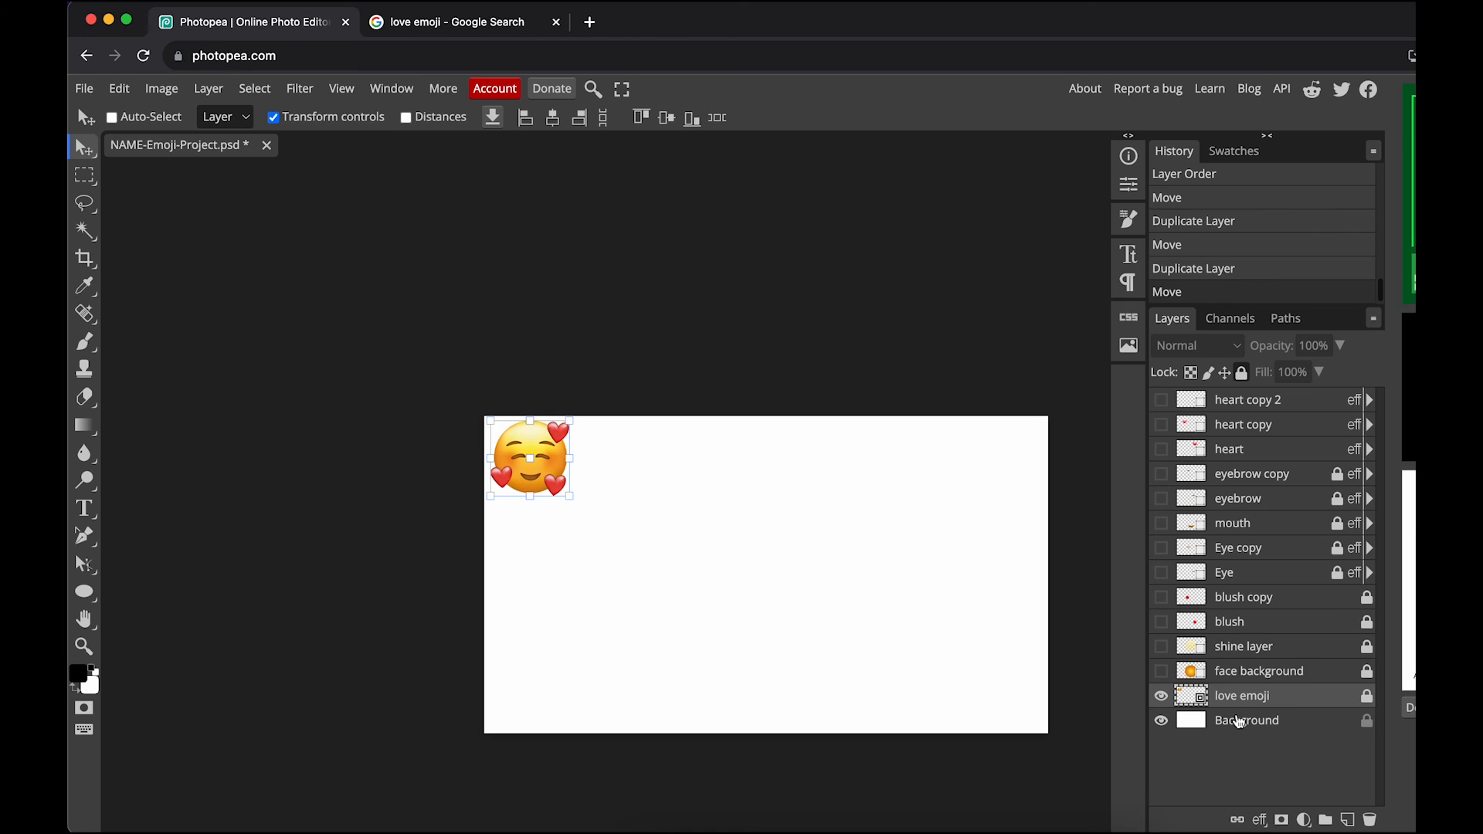
pyautogui.click(1248, 673)
# Show the face background, shine layer and both blush layers one after another
pyautogui.click(1163, 672)
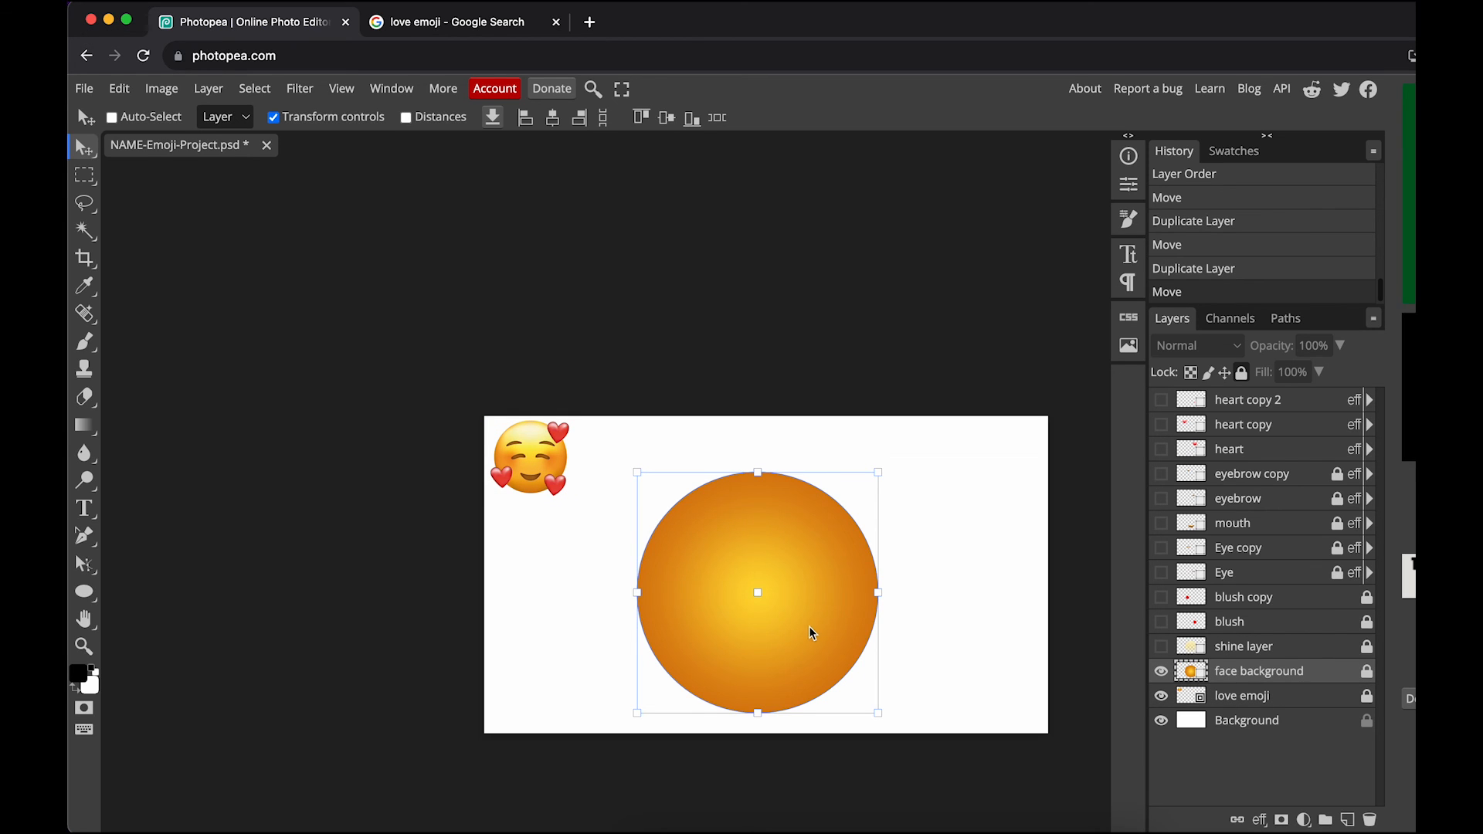
pyautogui.click(1162, 647)
pyautogui.click(1245, 646)
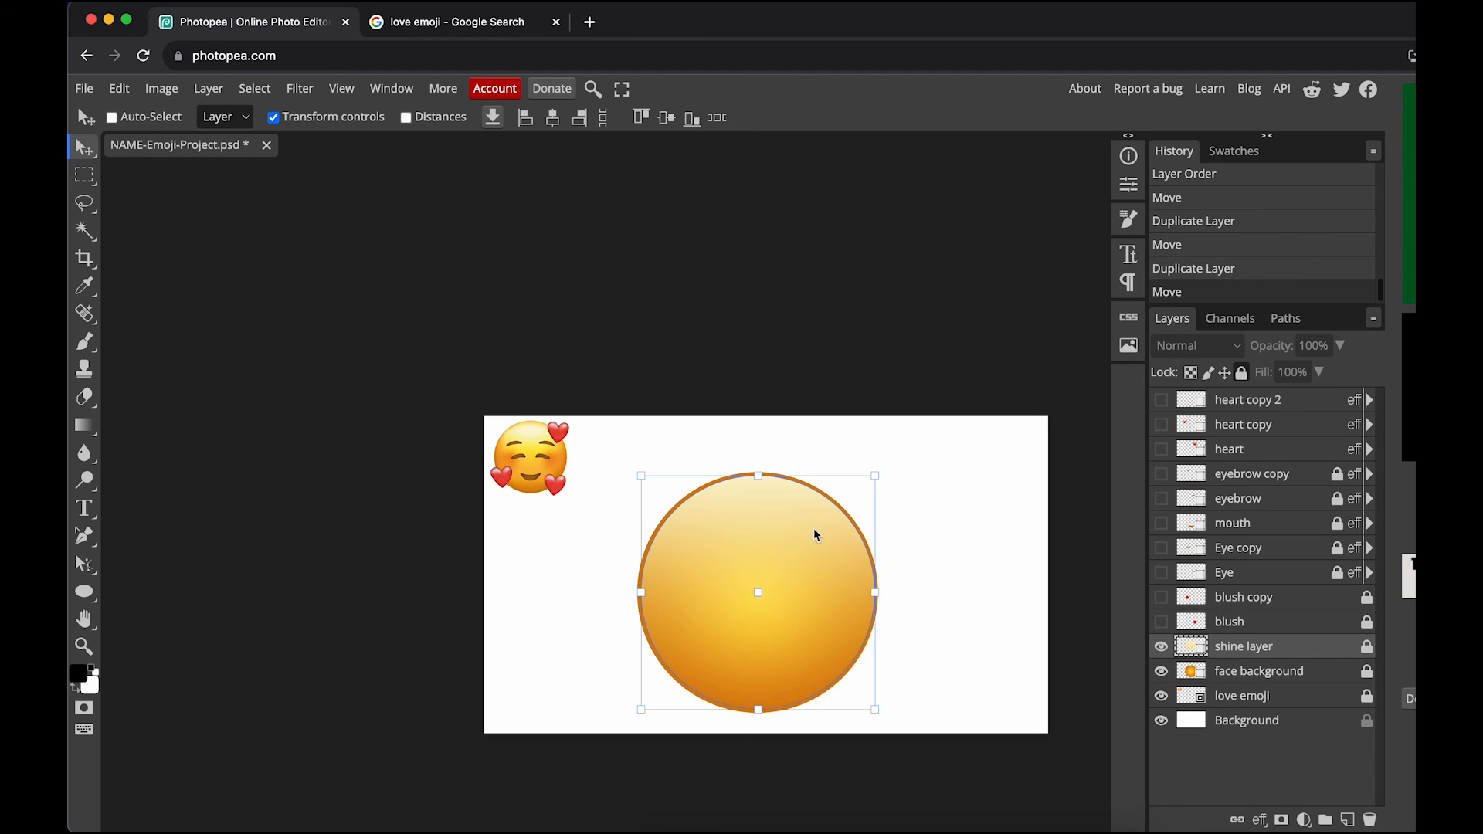
pyautogui.click(1161, 622)
pyautogui.click(1161, 597)
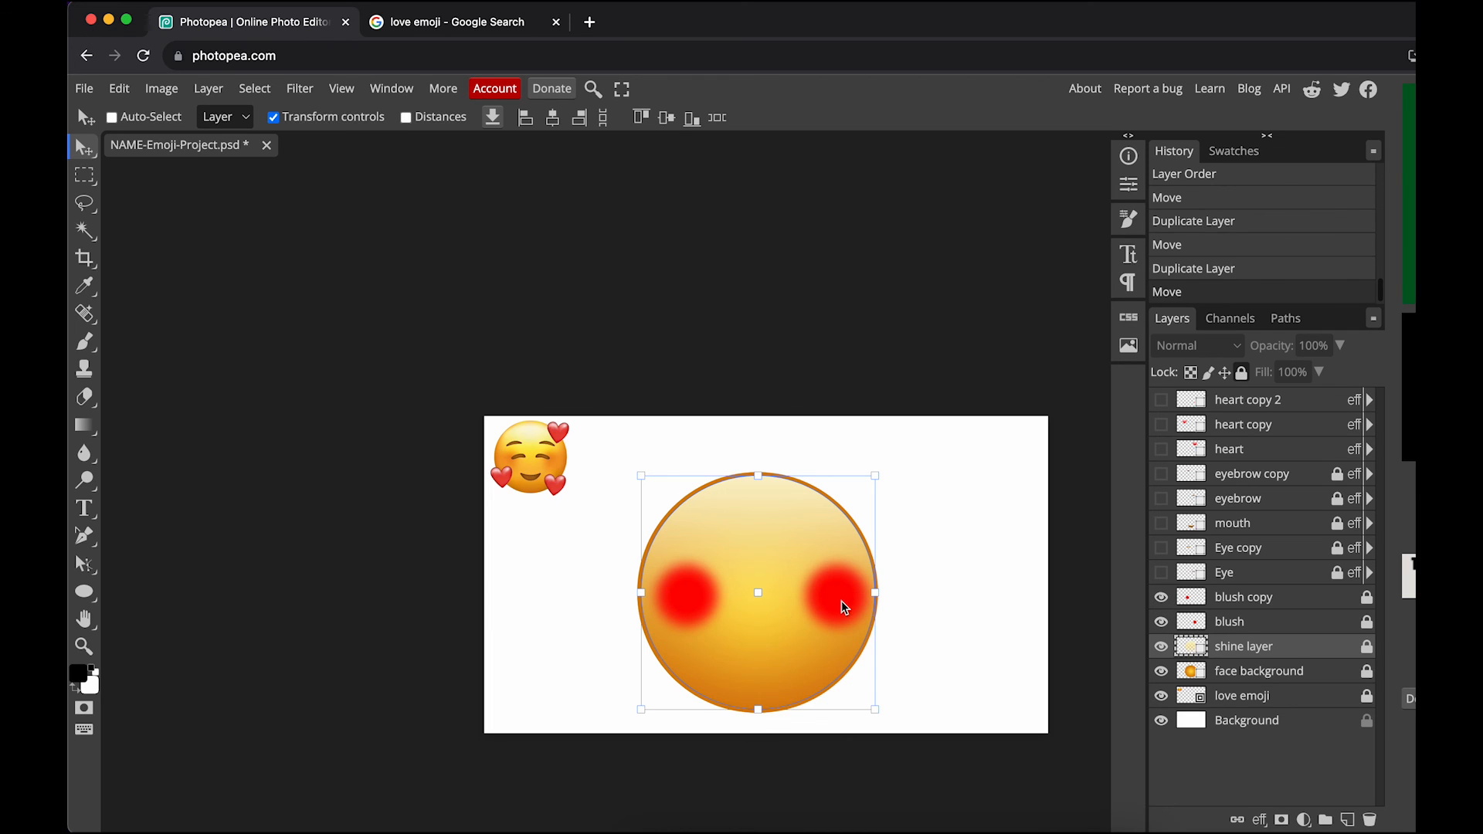
pyautogui.click(1264, 603)
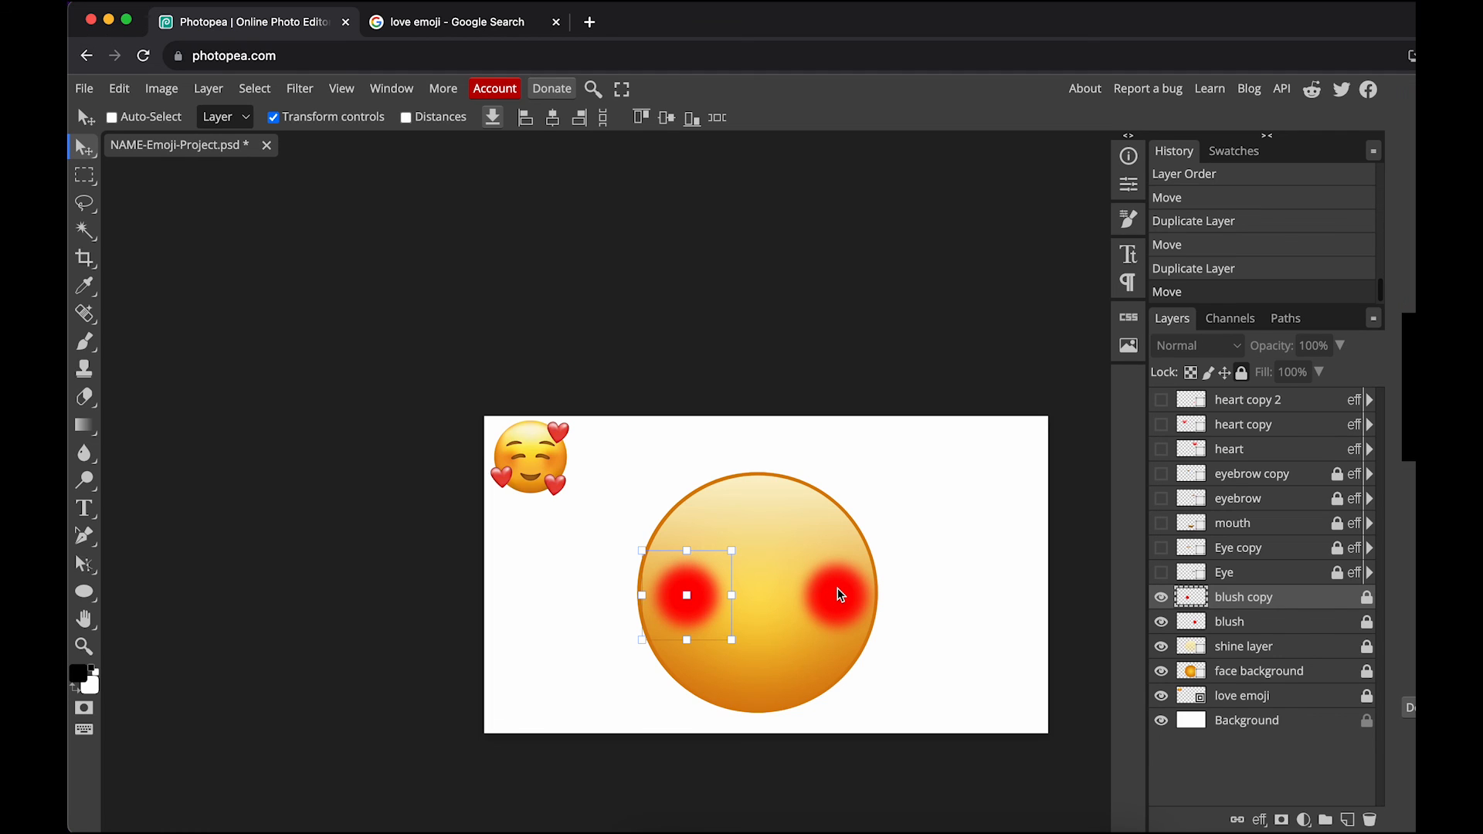
# Show both eye layers, the mouth and both eyebrow layers
pyautogui.click(1161, 573)
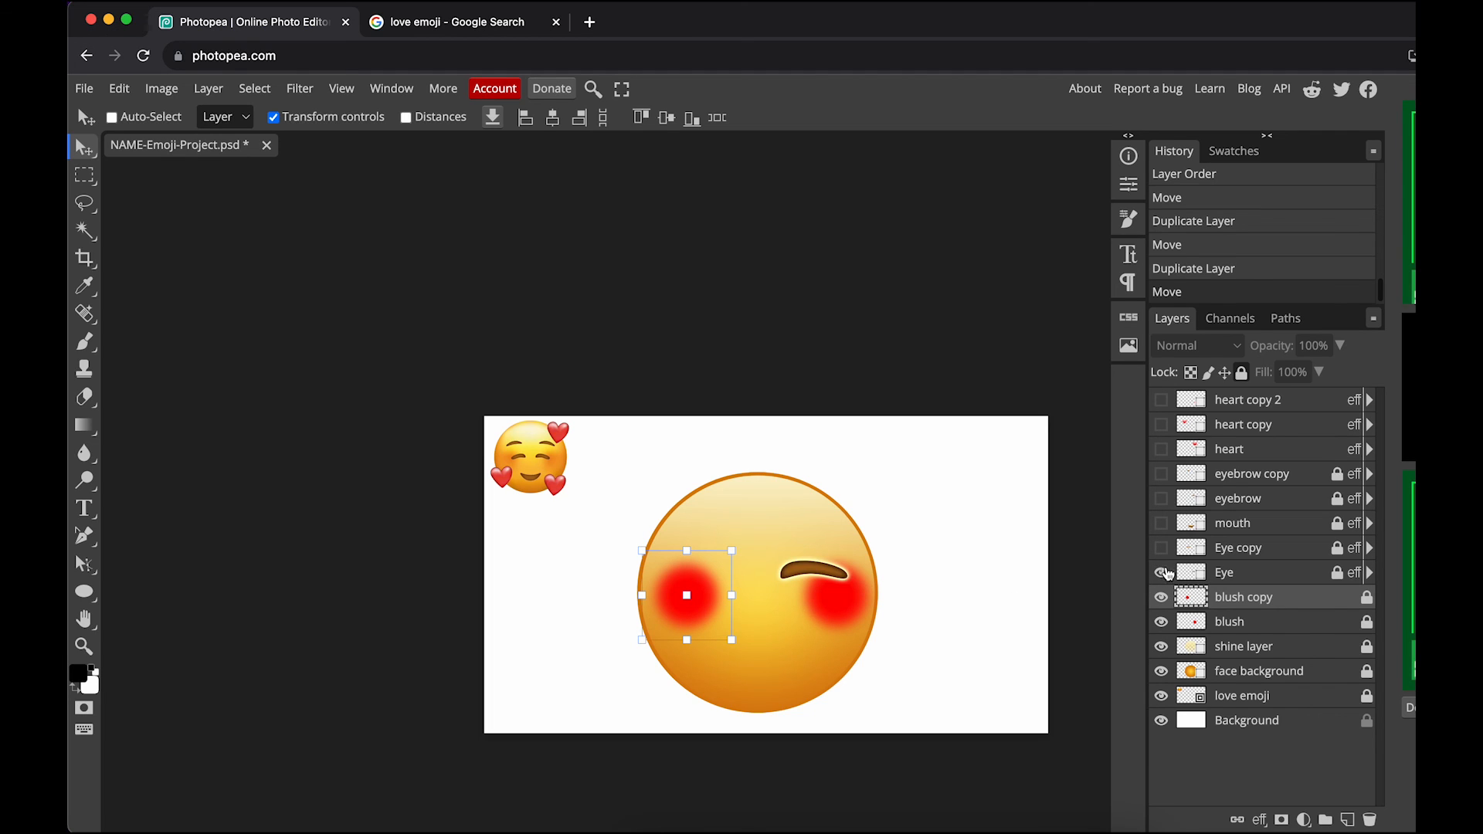
pyautogui.click(1161, 548)
pyautogui.click(88, 567)
pyautogui.moveTo(88, 567)
pyautogui.mouseDown()
pyautogui.moveTo(145, 578)
pyautogui.moveTo(157, 597)
pyautogui.moveTo(96, 565)
pyautogui.mouseUp()
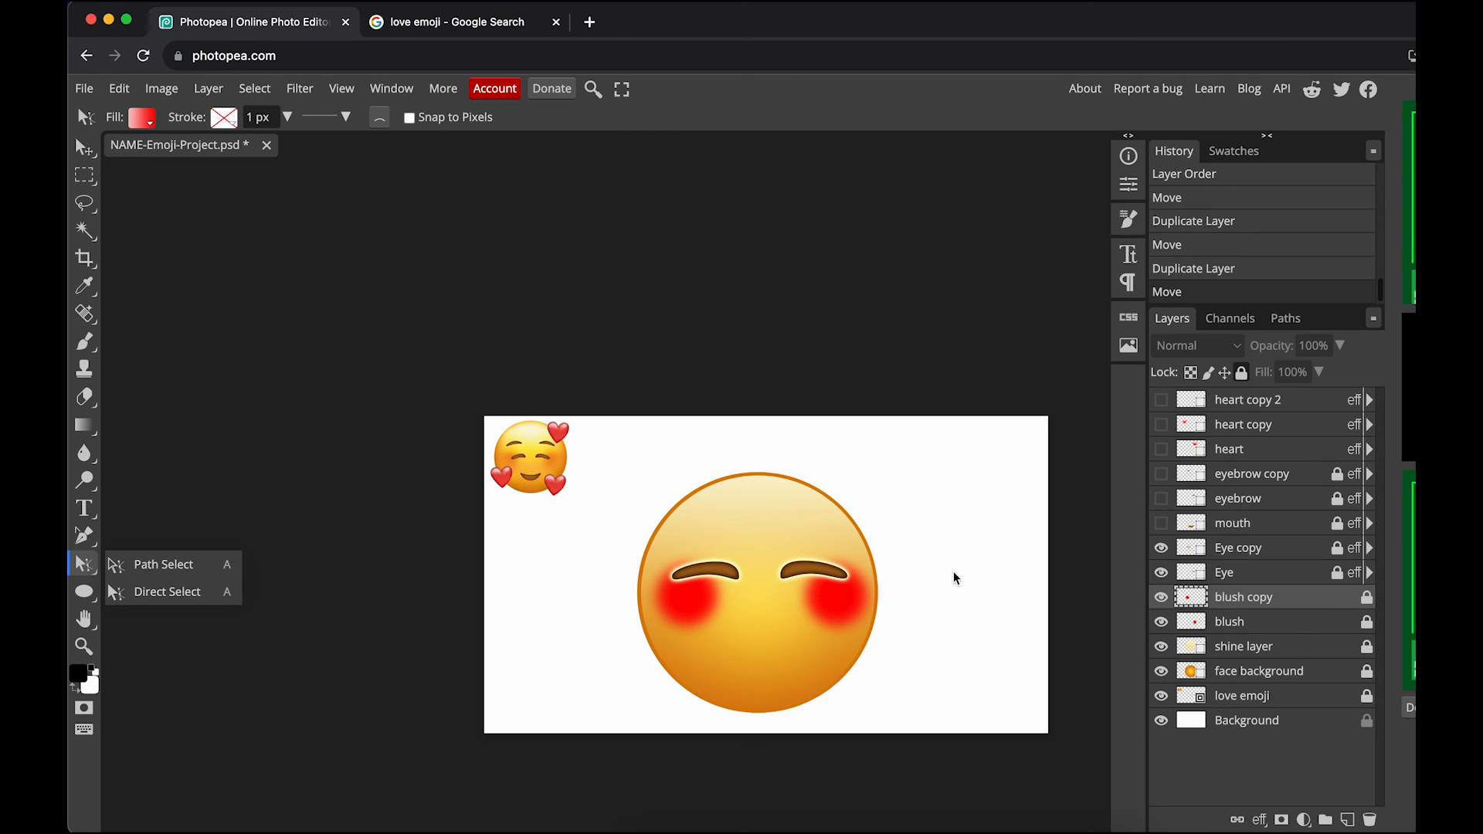
pyautogui.click(1162, 524)
pyautogui.click(1162, 498)
pyautogui.click(1162, 473)
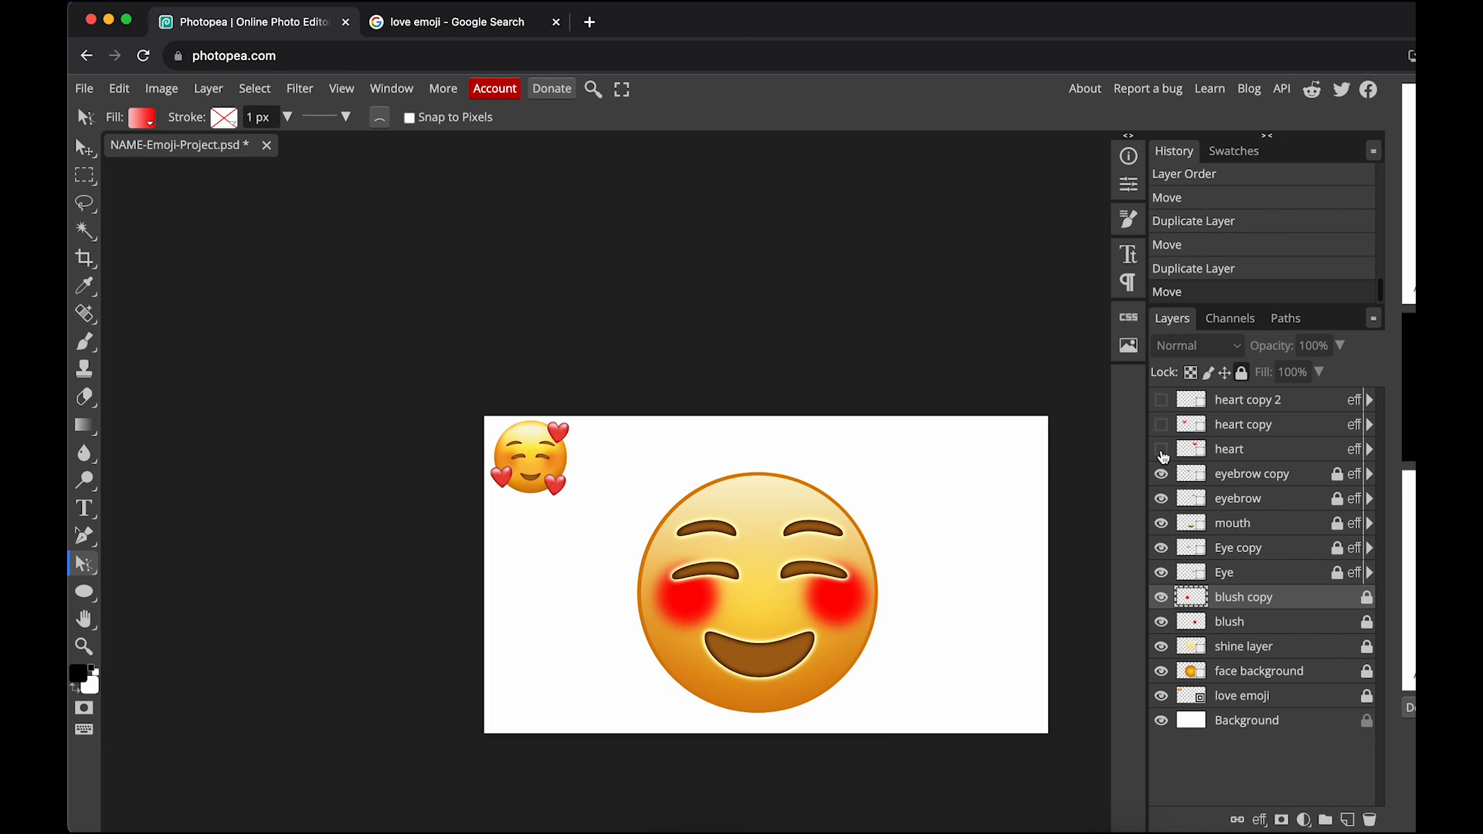
# Show the three heart layers
pyautogui.click(1162, 449)
pyautogui.click(1162, 425)
pyautogui.click(1162, 399)
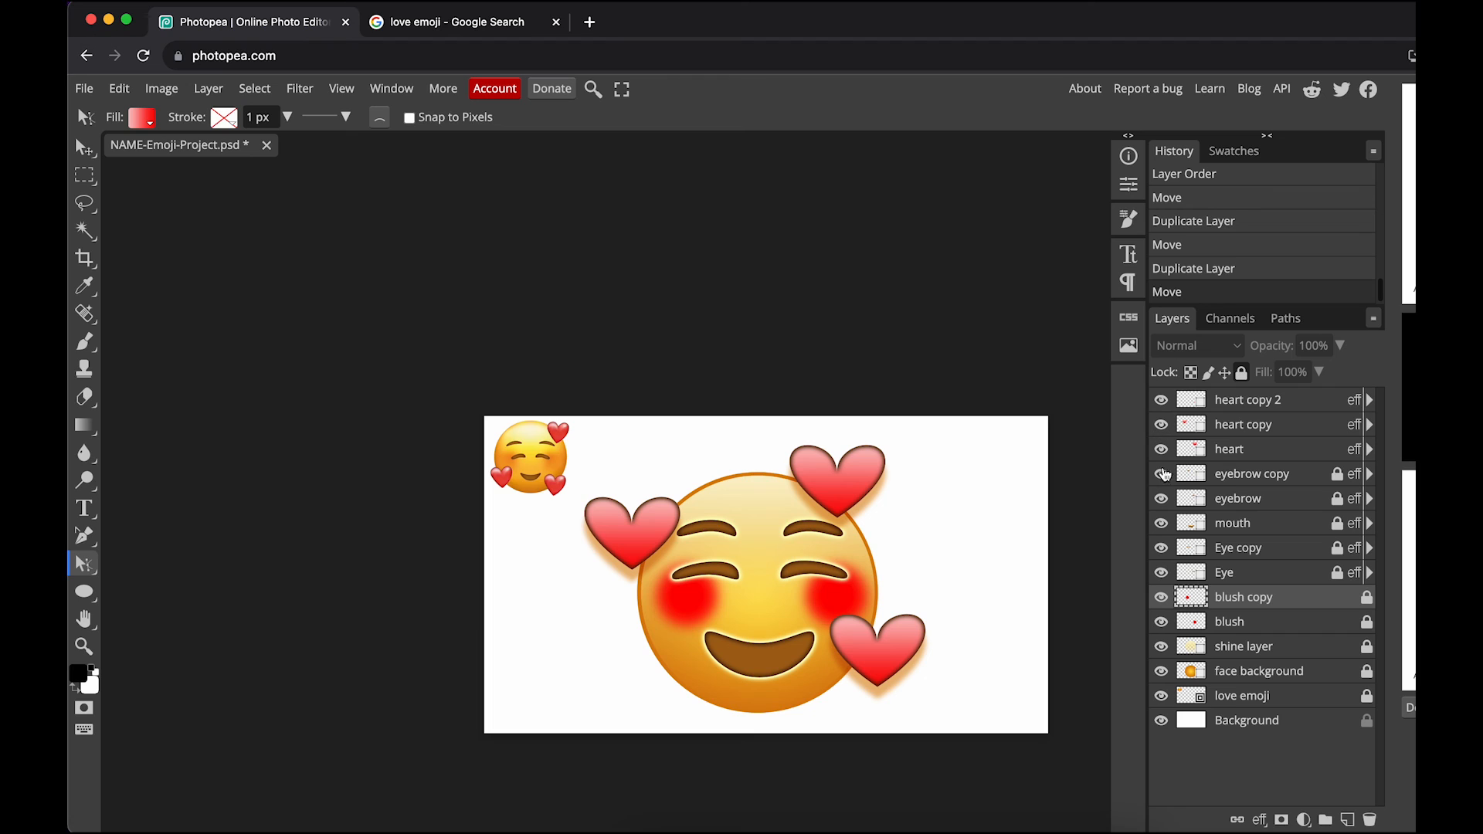
# Select the centre notch anchor of the heart copy 2 shape with Direct Select and adjust its handle
pyautogui.rightClick(91, 570)
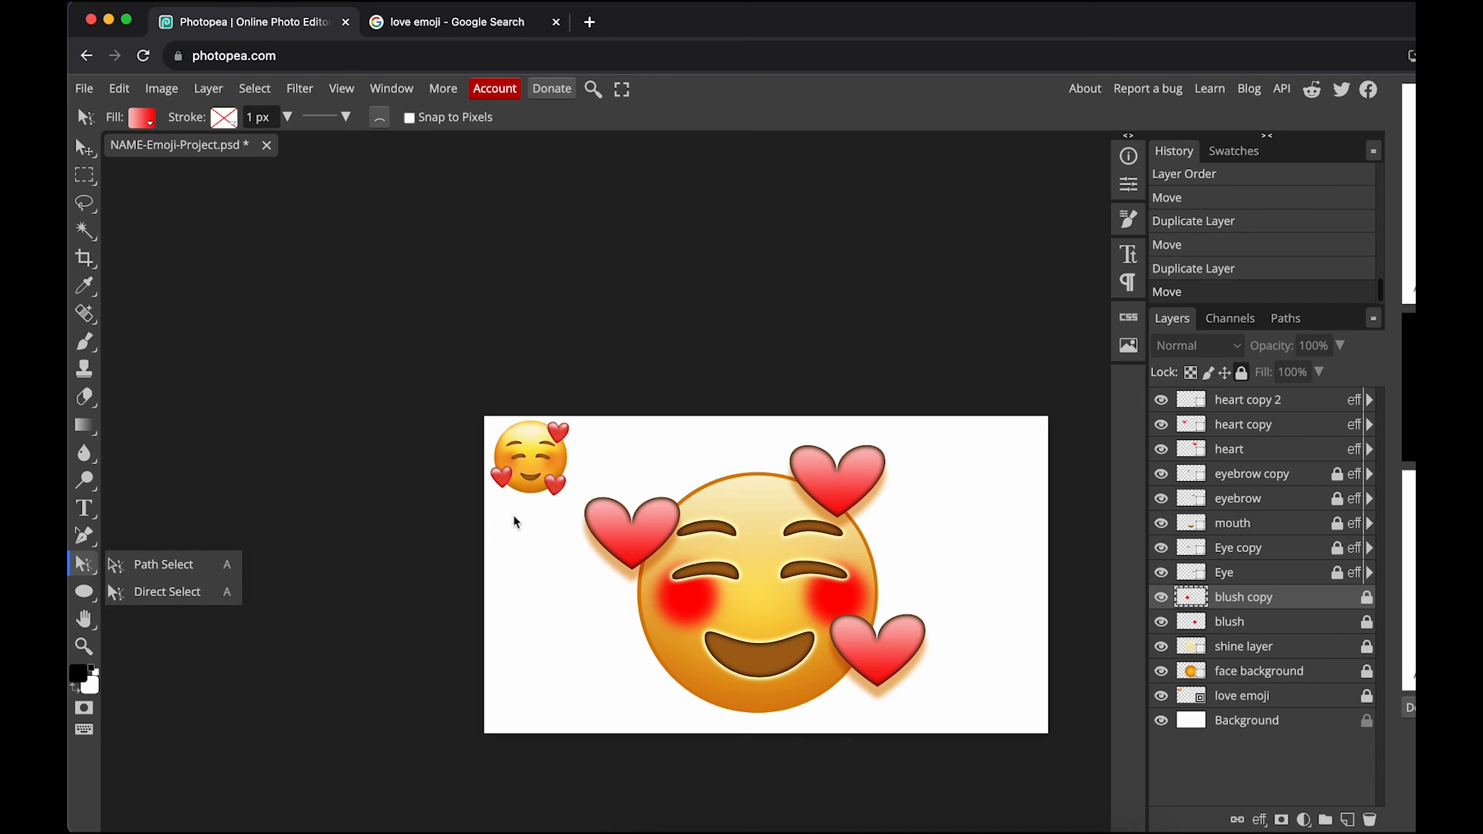
pyautogui.click(184, 589)
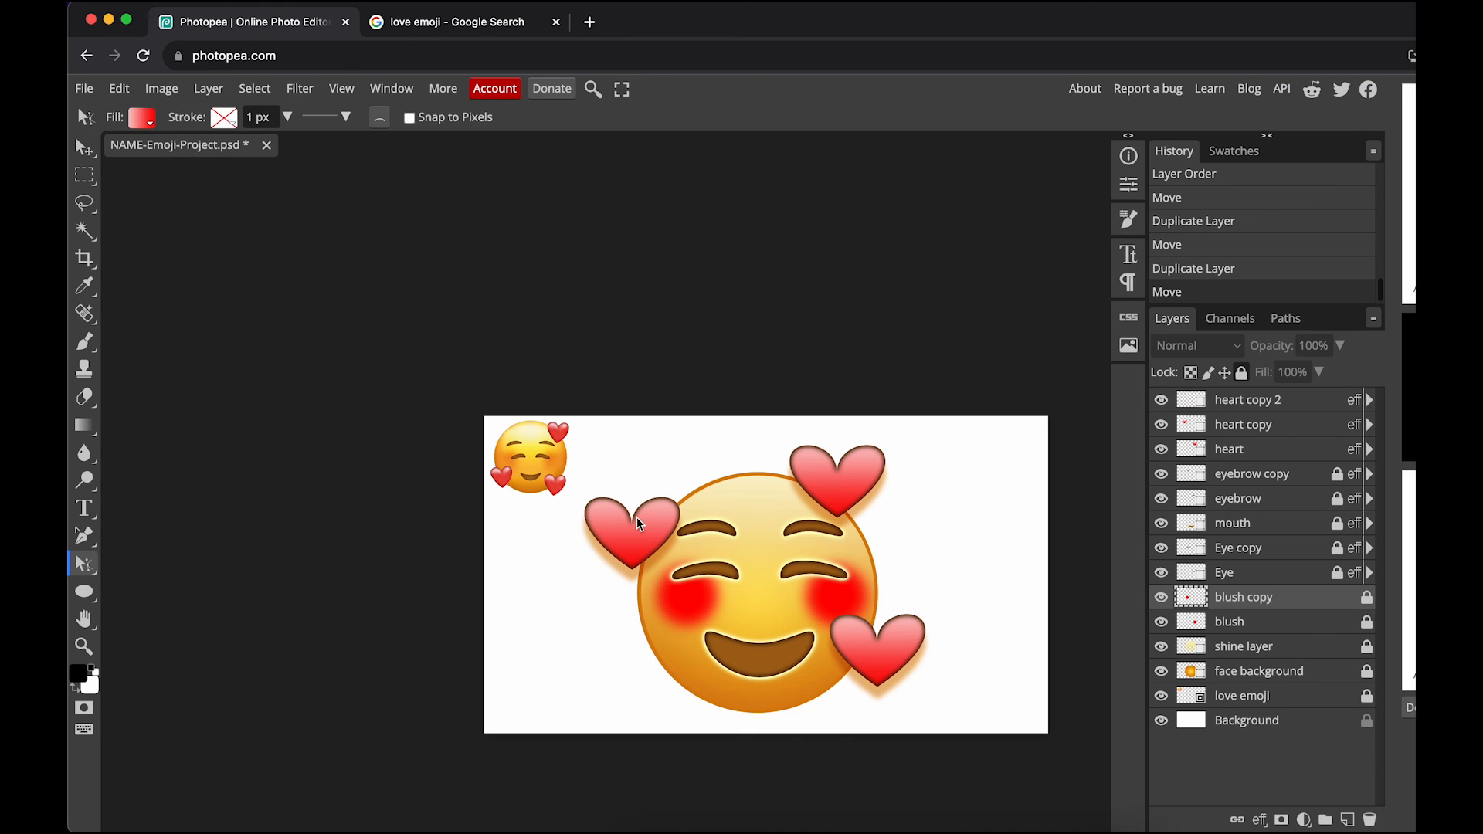
pyautogui.click(1248, 401)
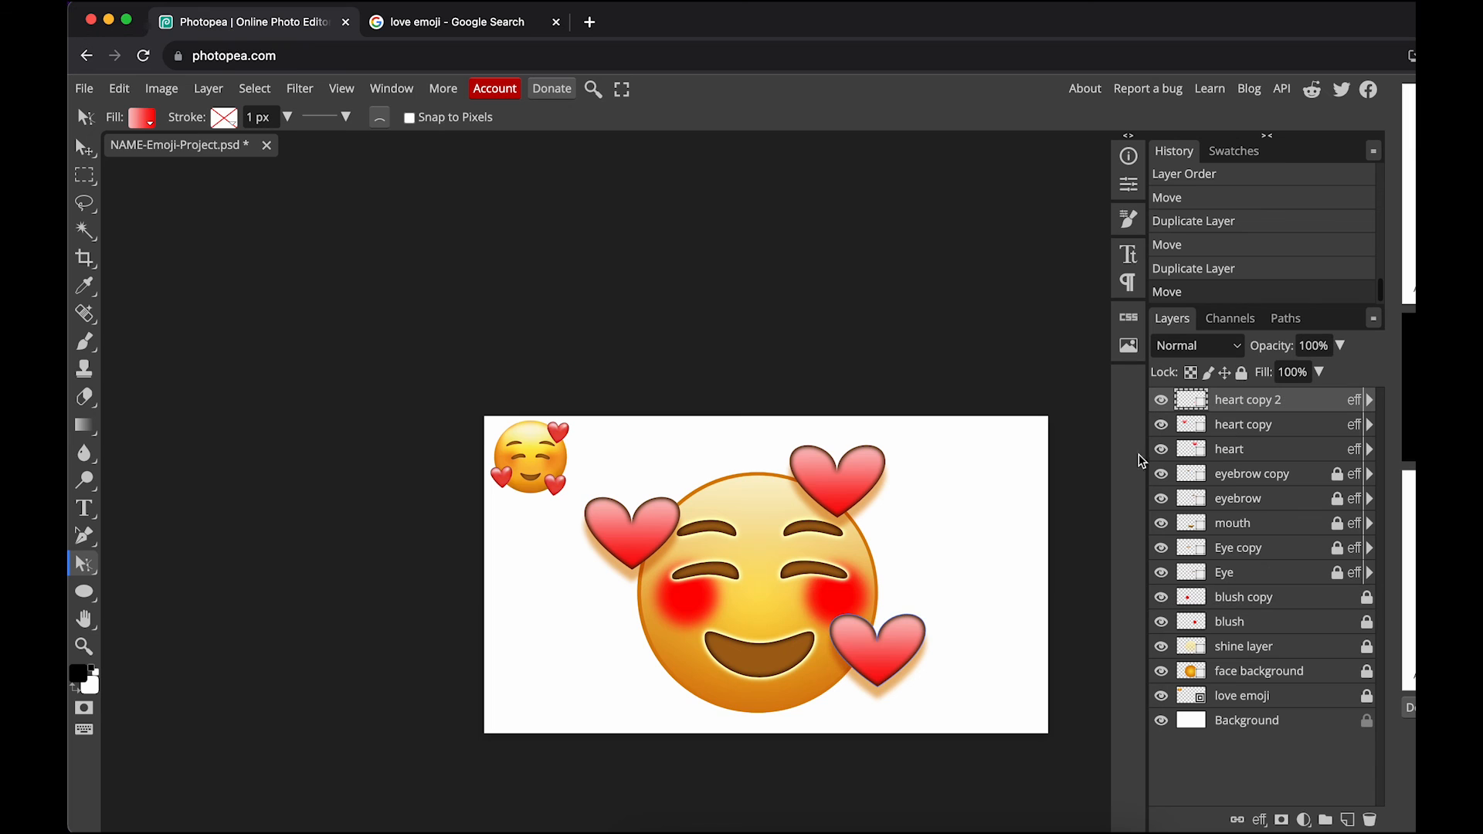
pyautogui.press('super+equal')
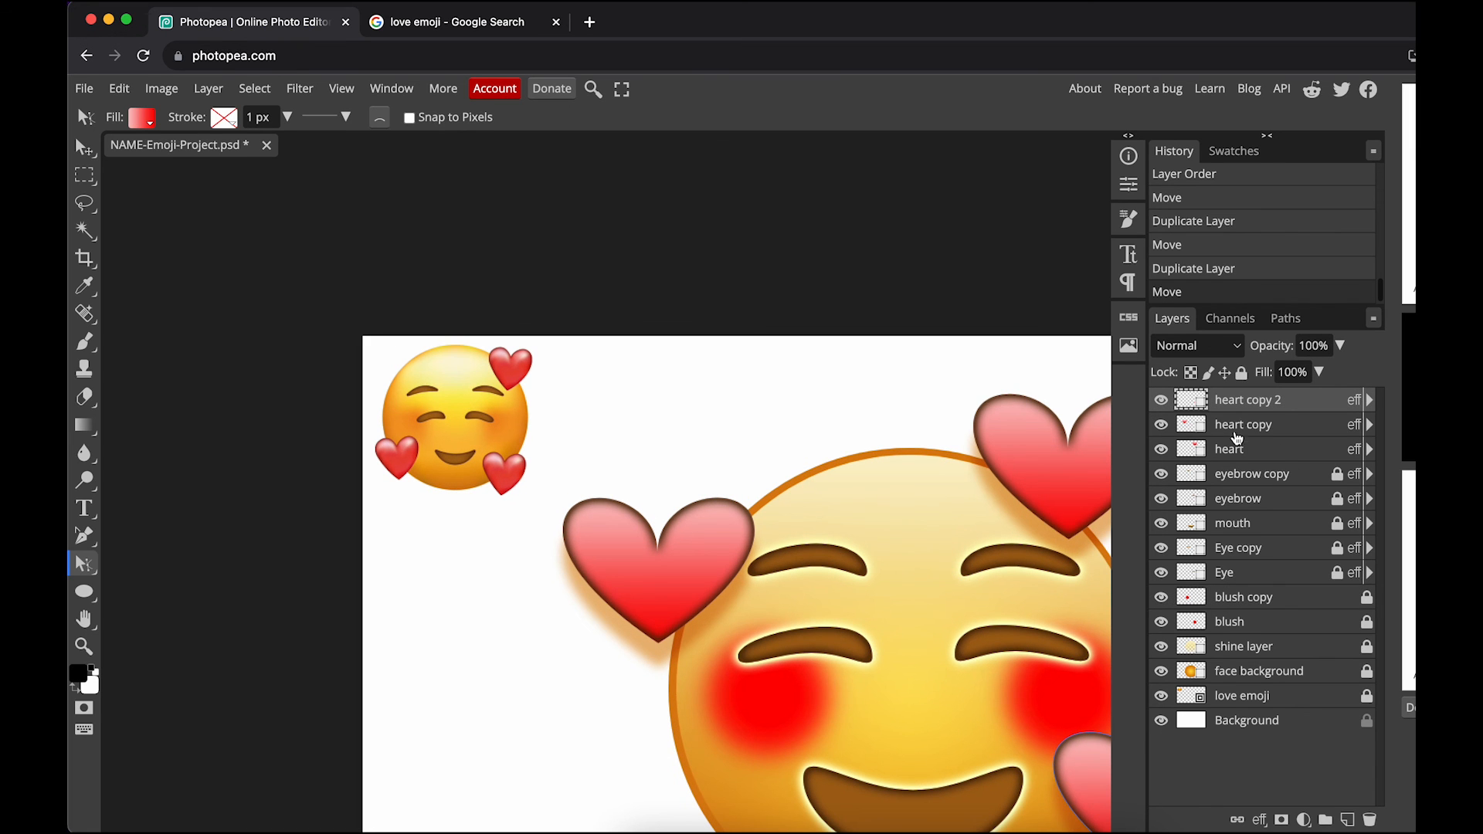
pyautogui.scroll(-5, 1031, 533)
pyautogui.hscroll(6, 1031, 533)
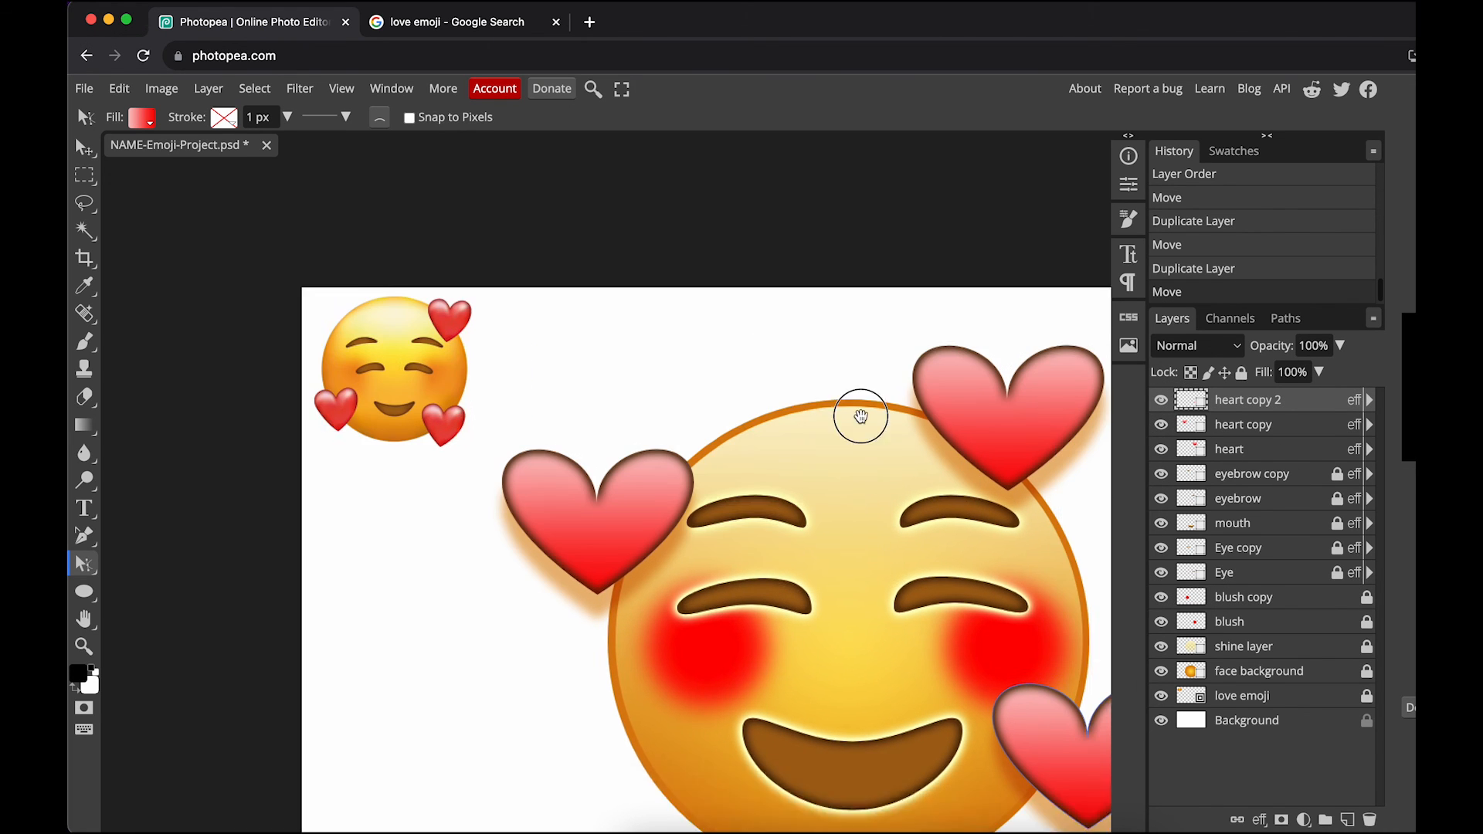
pyautogui.click(1242, 374)
pyautogui.click(1242, 374)
pyautogui.click(894, 604)
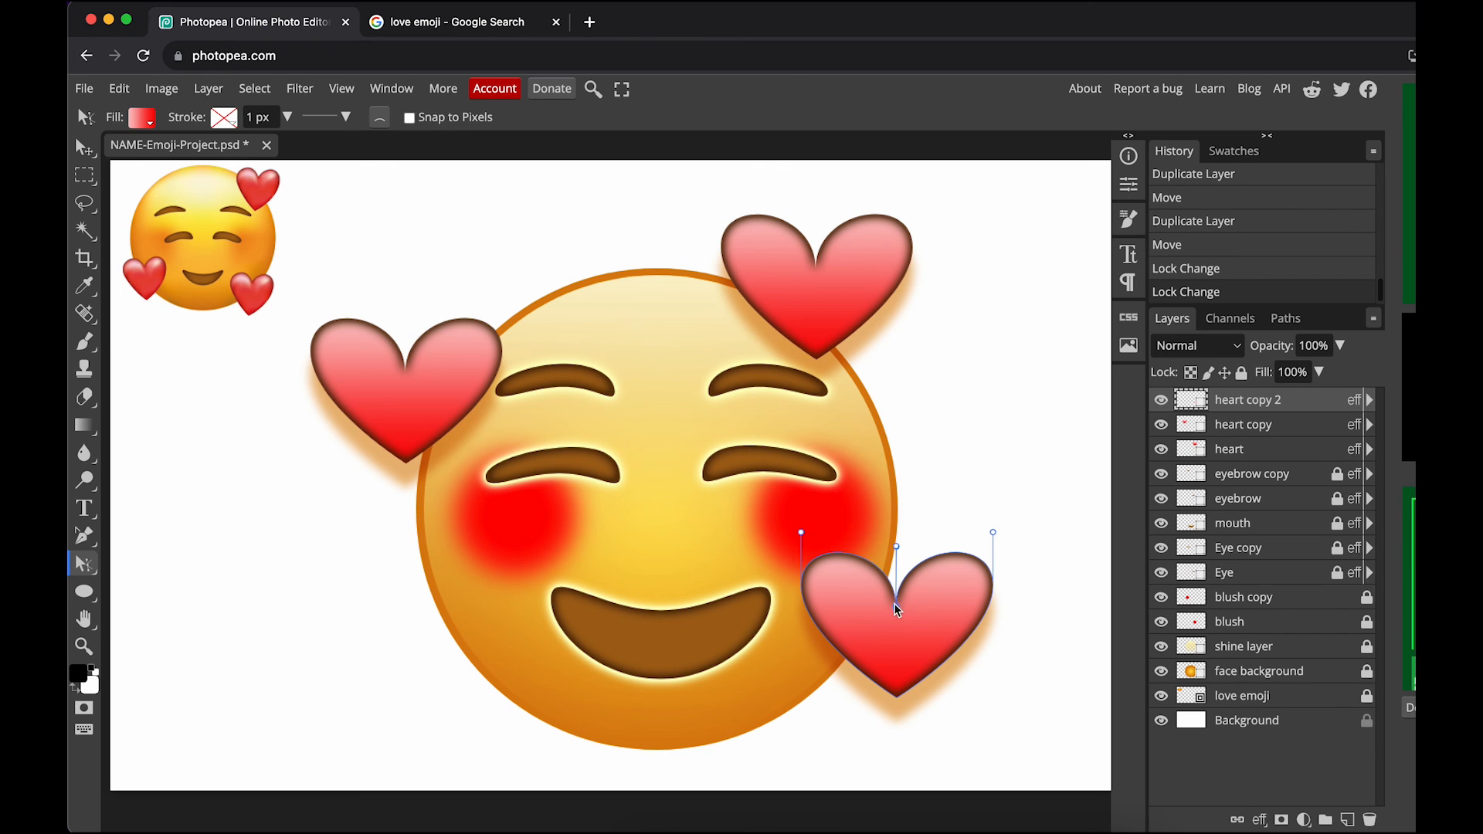
pyautogui.moveTo(897, 548)
pyautogui.mouseDown()
pyautogui.moveTo(918, 556)
pyautogui.moveTo(884, 563)
pyautogui.moveTo(897, 547)
pyautogui.mouseUp()
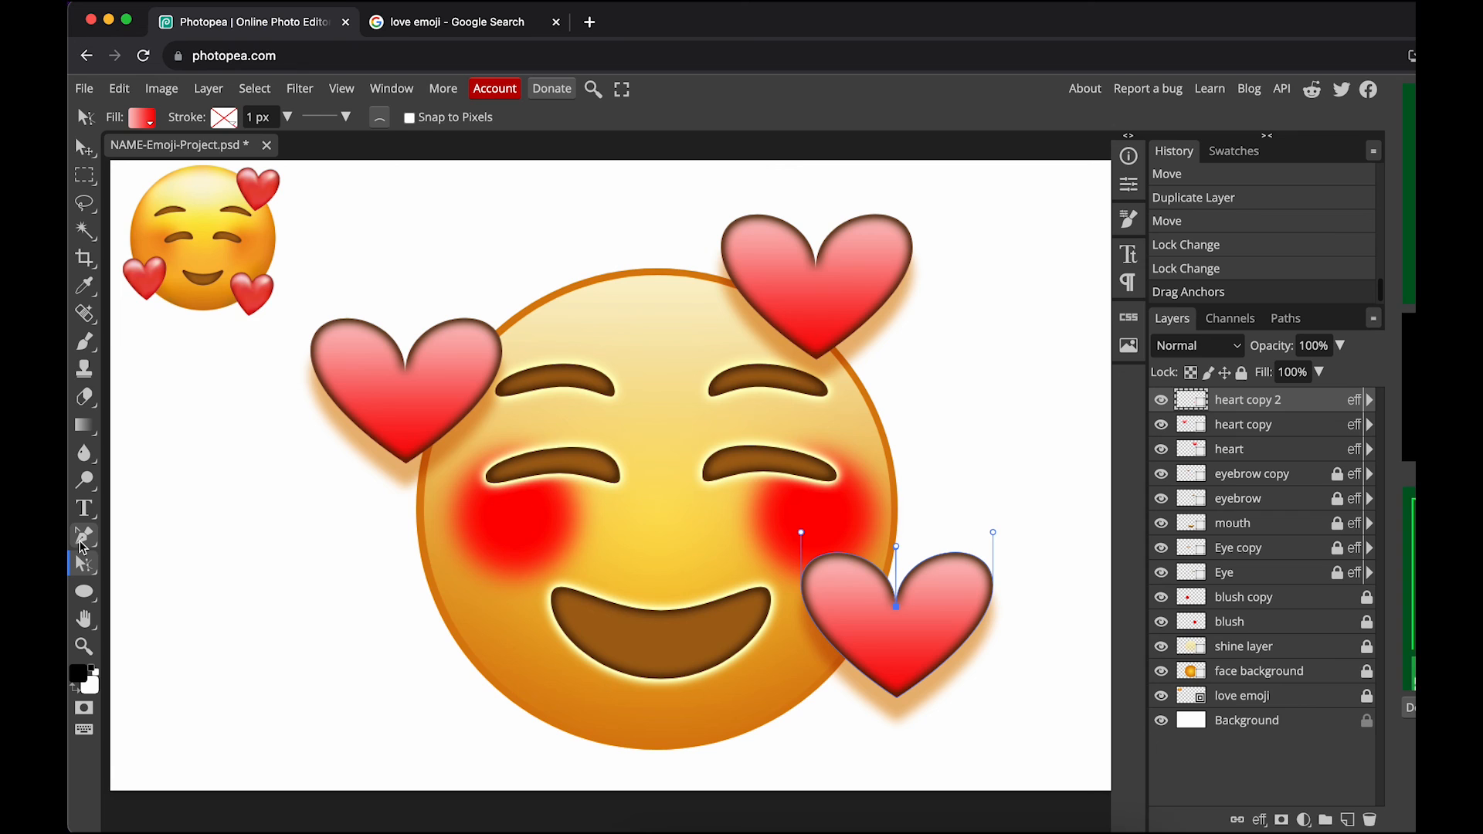
# Look over the Pen tool variants, including Convert Point, and return to the Move tool
pyautogui.rightClick(83, 544)
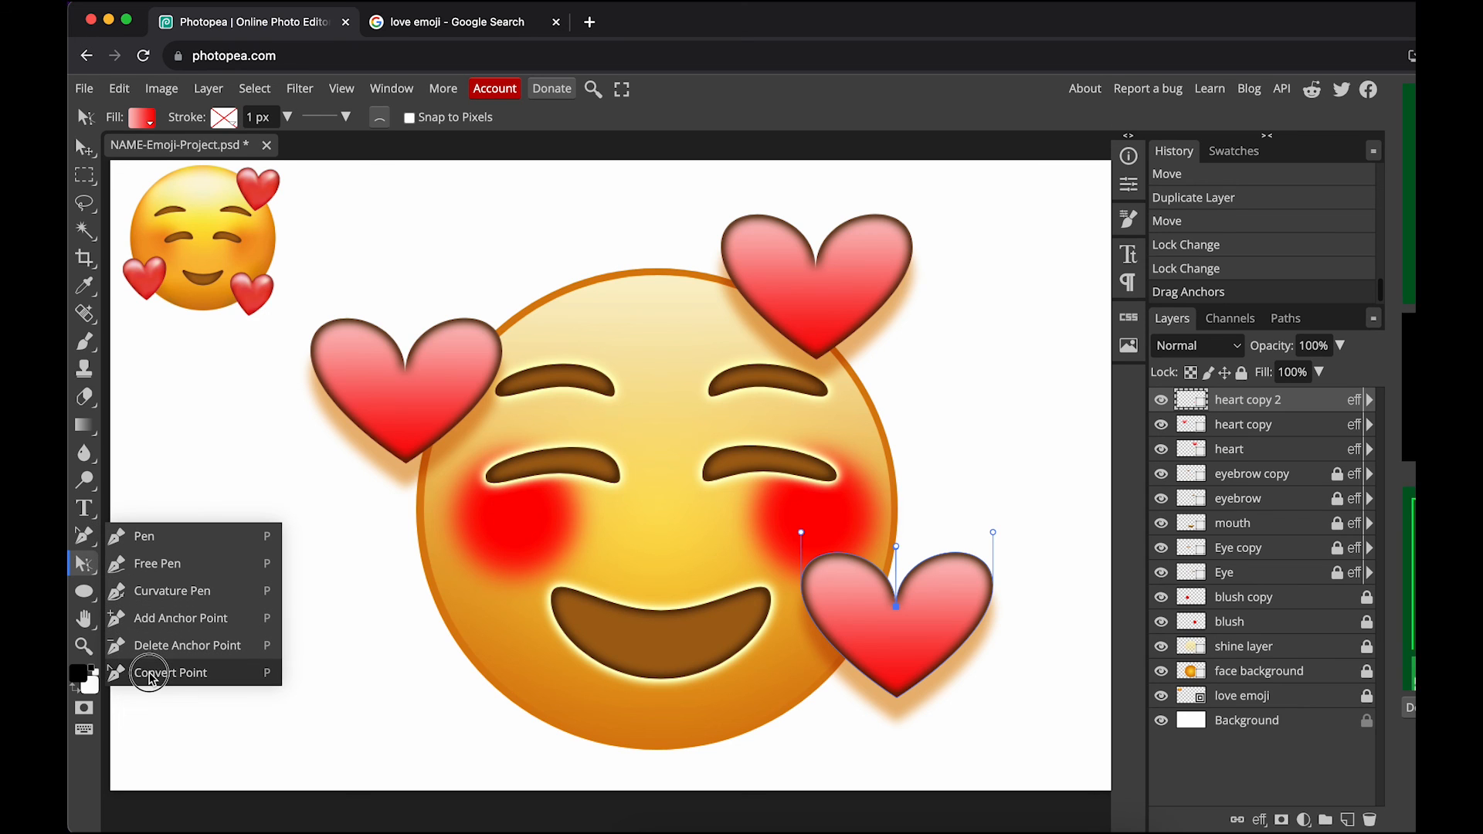
pyautogui.click(85, 537)
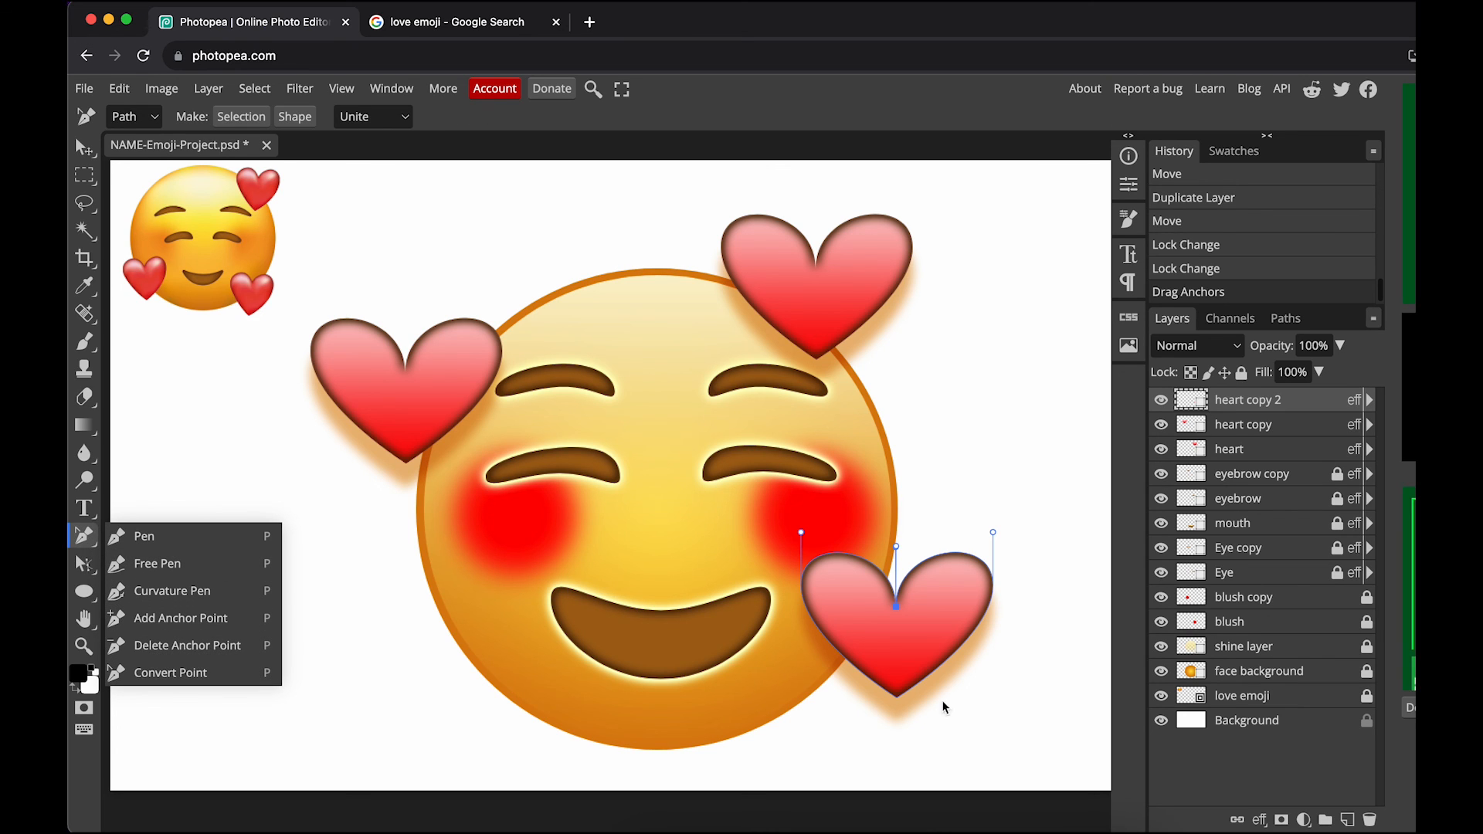
pyautogui.click(85, 159)
pyautogui.scroll(-3, 445, 442)
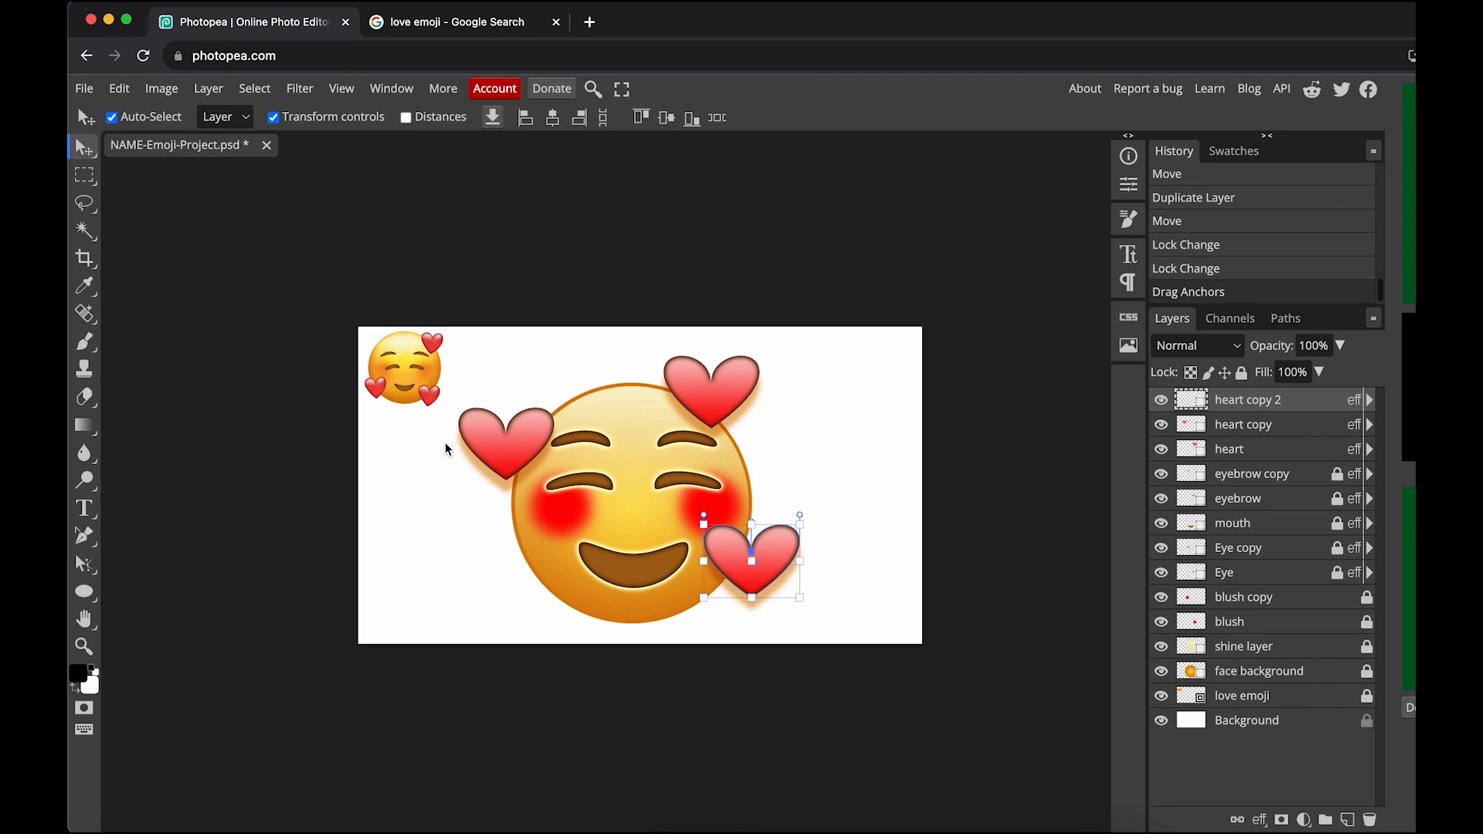